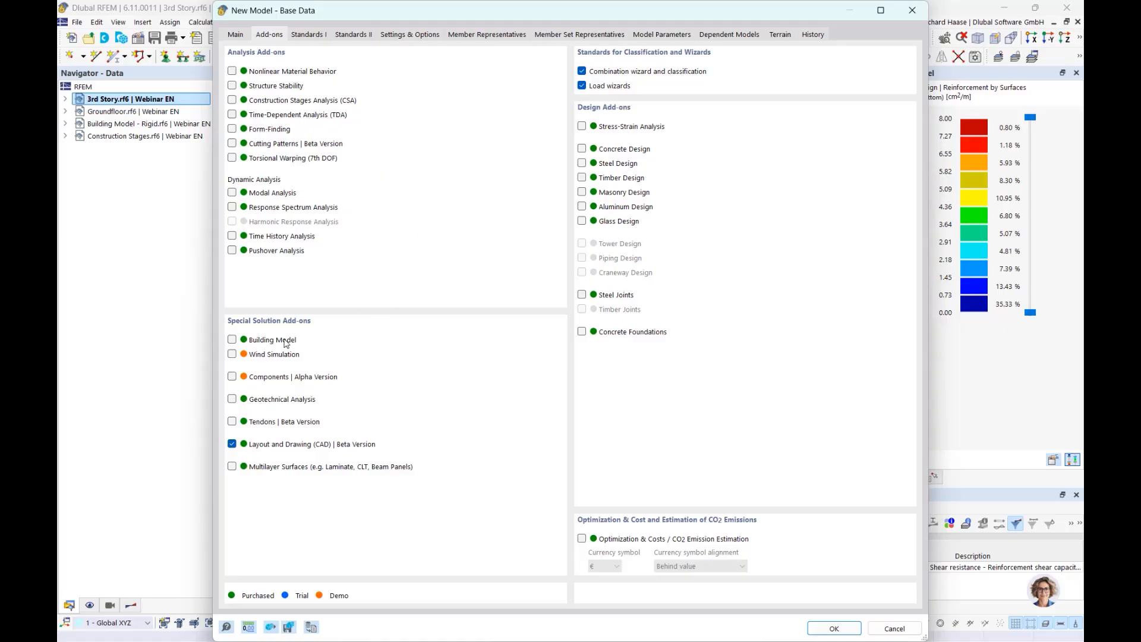
- Activate the Building Model and Concrete Design add-ons for the new model
{"action": "left_click", "coordinate": [232, 340]}
{"action": "left_click", "coordinate": [582, 149]}
- Set the German national annexes: DIN 2012-08 for EN 1990, DIN 2019-04 for EN 1991 and DIN 2015-12 for EN 1992
{"action": "left_click", "coordinate": [308, 35]}
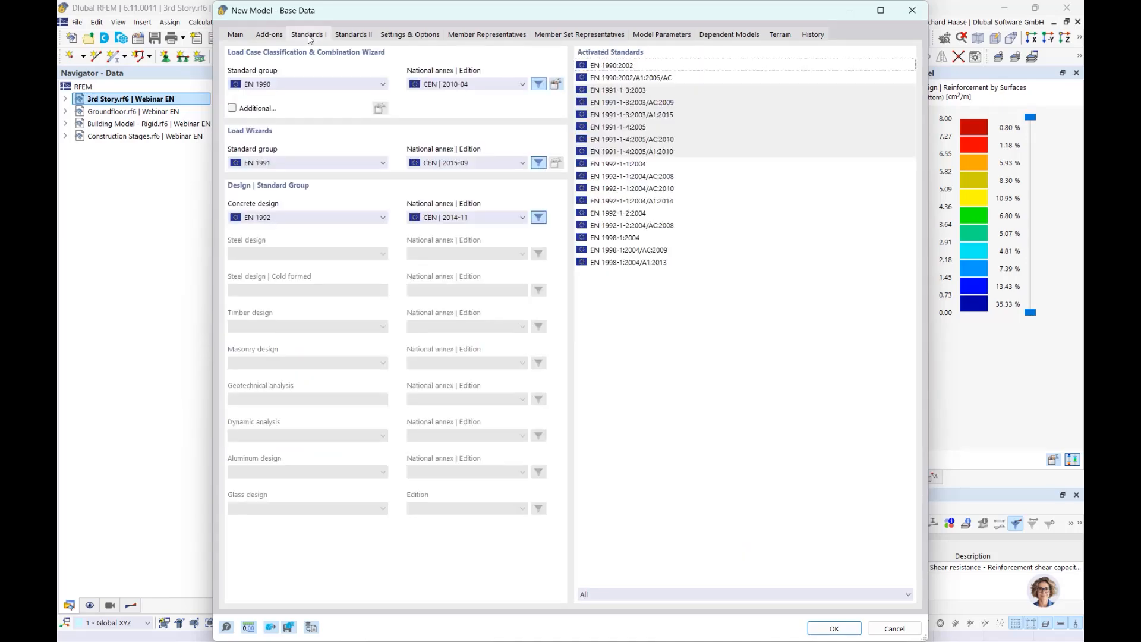
{"action": "left_click", "coordinate": [458, 88]}
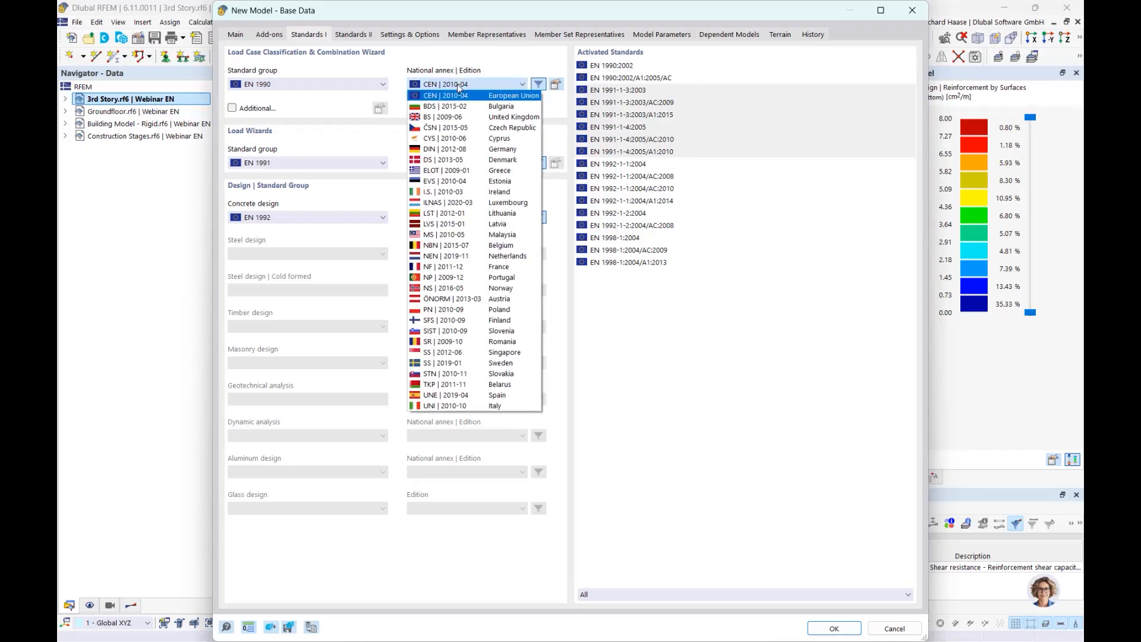
{"action": "left_click", "coordinate": [434, 149]}
{"action": "left_click", "coordinate": [437, 165]}
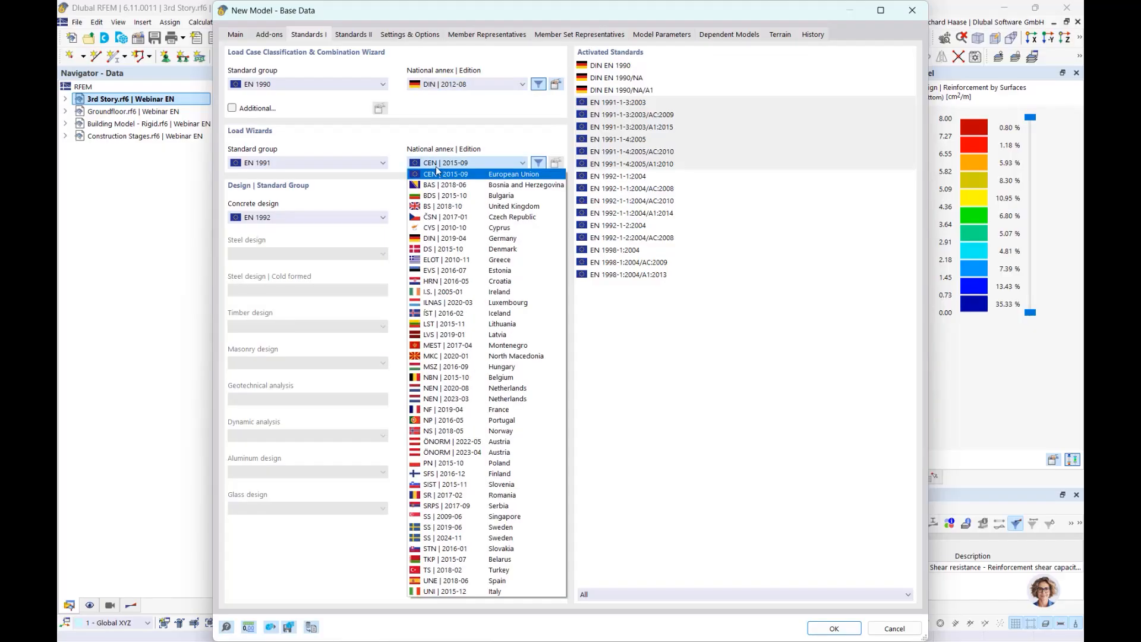
{"action": "left_click", "coordinate": [440, 239]}
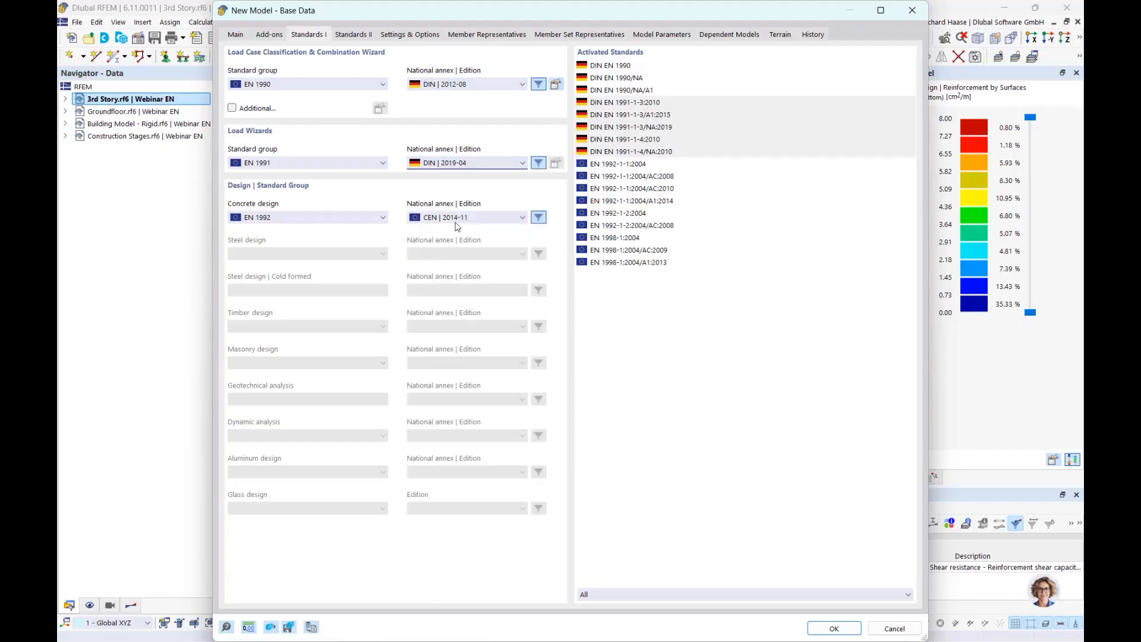
{"action": "left_click", "coordinate": [461, 219]}
{"action": "left_click", "coordinate": [433, 283]}
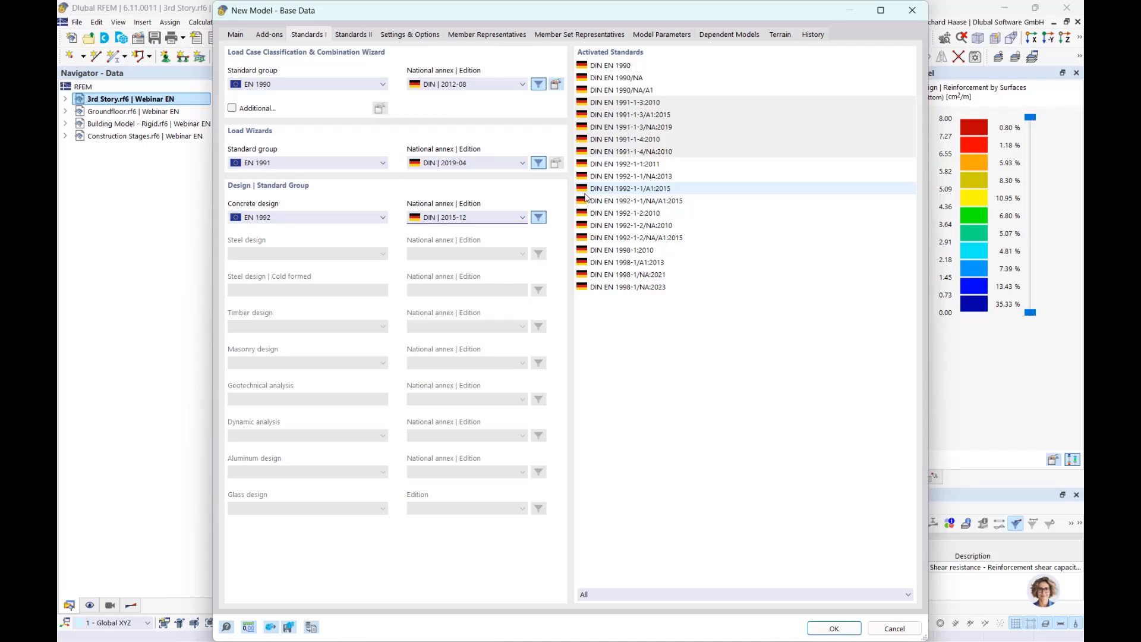
- Search the location map for Leipzig, Saxony, Germany and select it as the model's location
{"action": "left_click", "coordinate": [666, 37]}
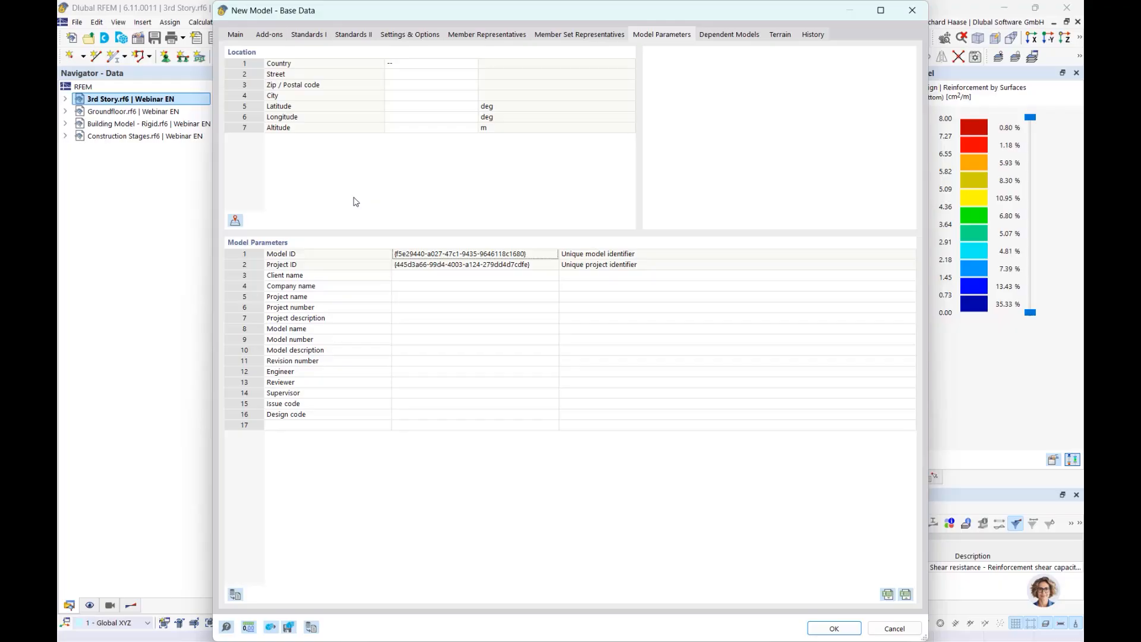
{"action": "left_click", "coordinate": [234, 221]}
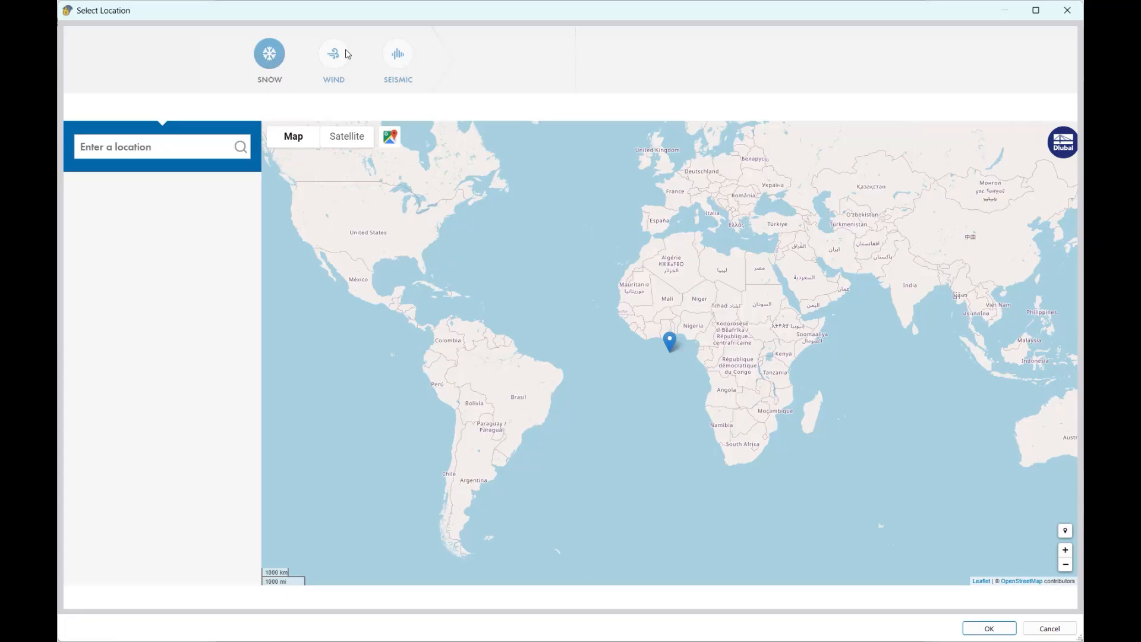
{"action": "left_click", "coordinate": [146, 145]}
{"action": "type", "text": "lei"}
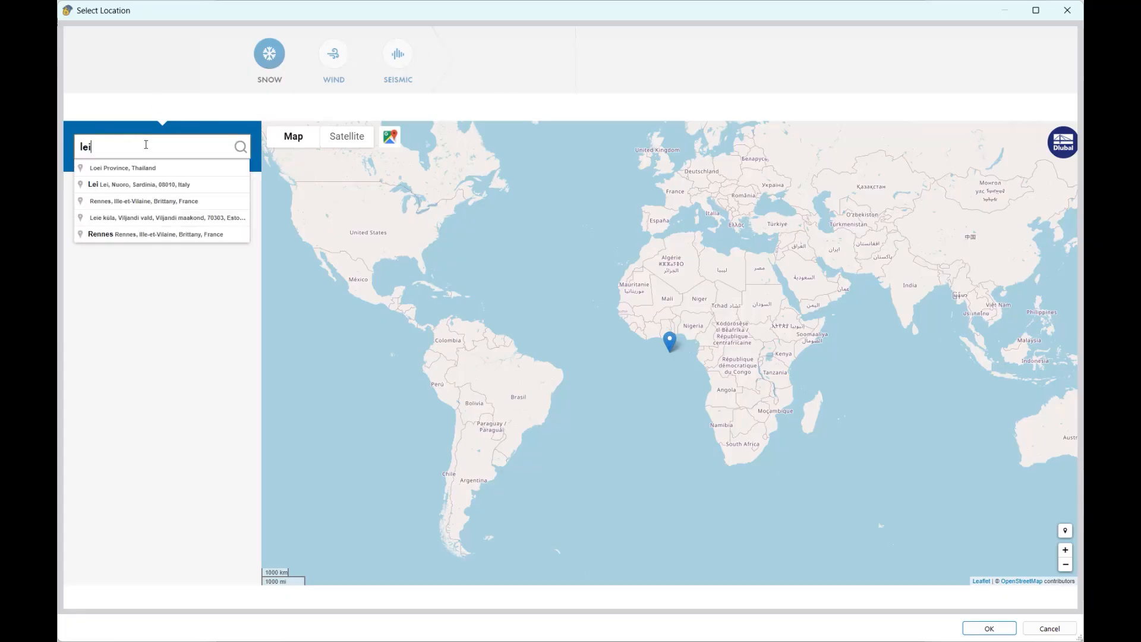
{"action": "type", "text": "pzig"}
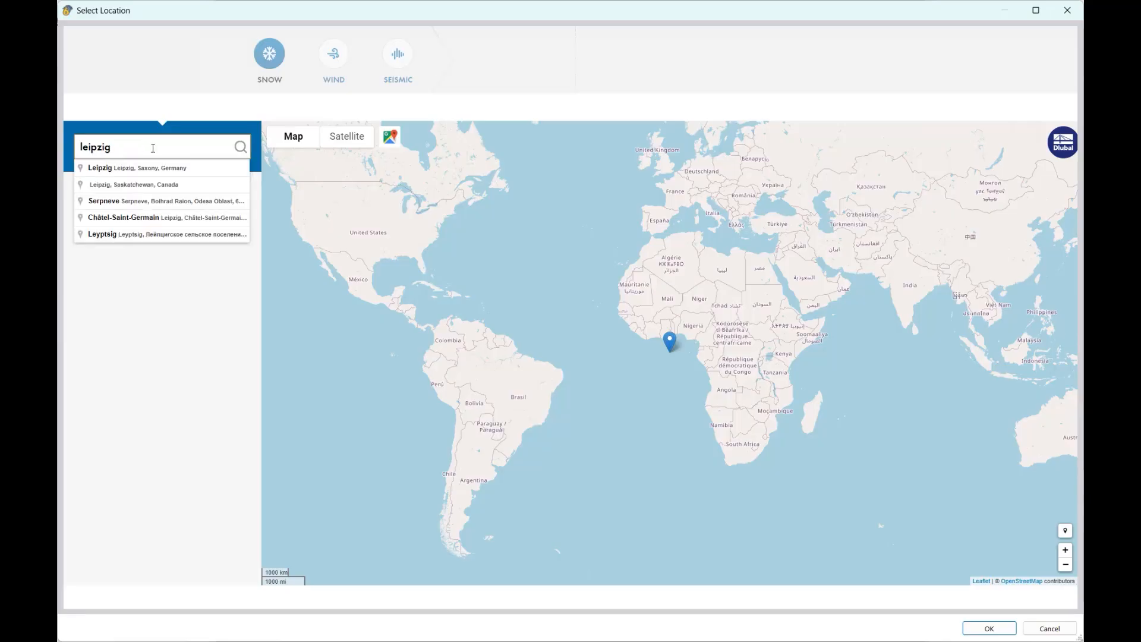
{"action": "left_click", "coordinate": [130, 170]}
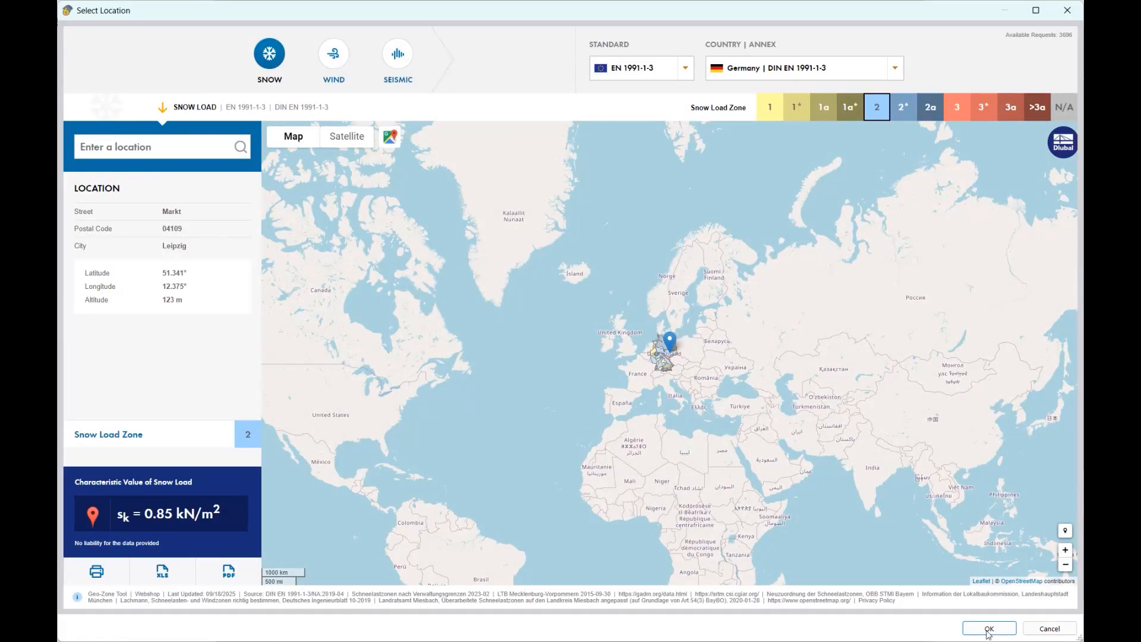
- Show the wind load zone for the location, accept the location and create the model with these base data
{"action": "left_click", "coordinate": [986, 629]}
{"action": "left_click", "coordinate": [333, 54]}
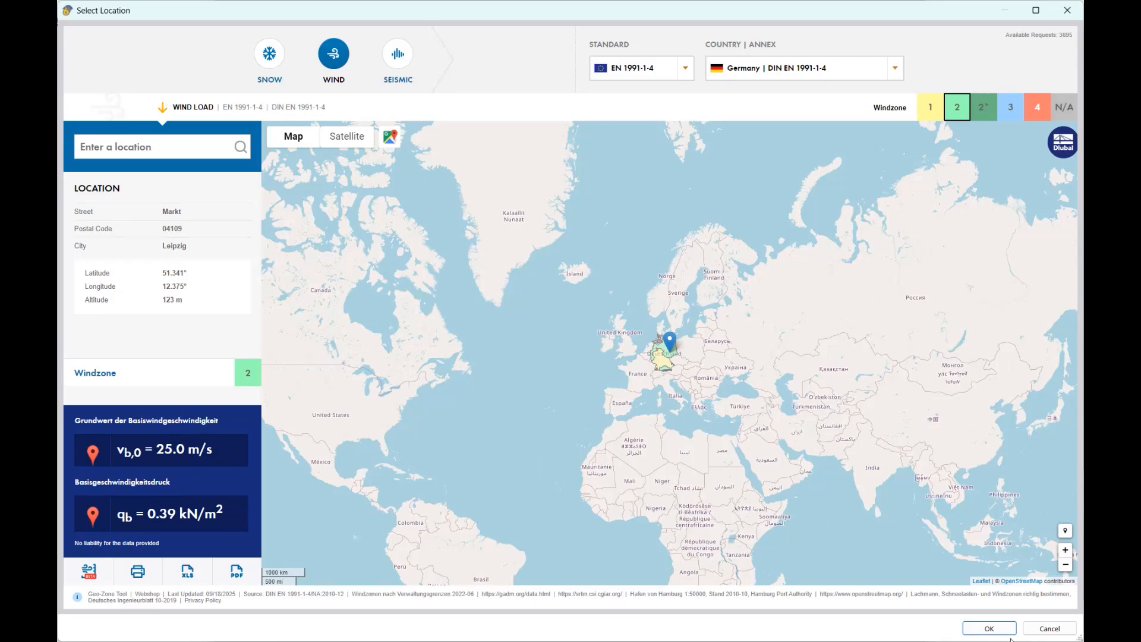
{"action": "left_click", "coordinate": [989, 628]}
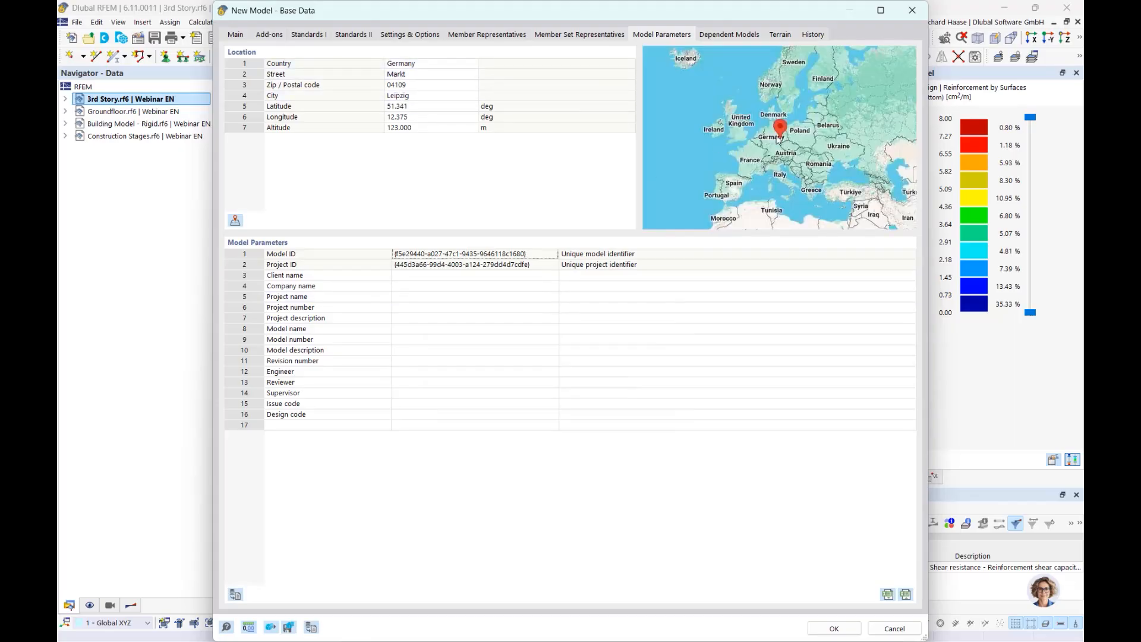
{"action": "left_click", "coordinate": [834, 629]}
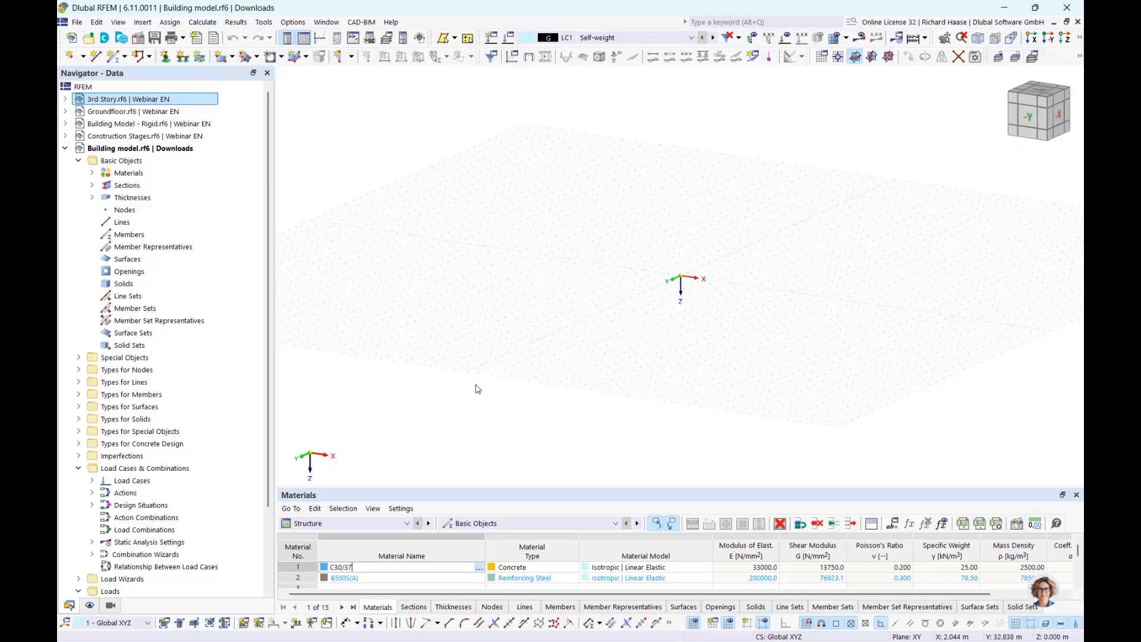
- Add a background layer from the floor plan drawing in the "30.09 & 02.10. Webinar - GM" folder and view it in plan
{"action": "left_click", "coordinate": [91, 176]}
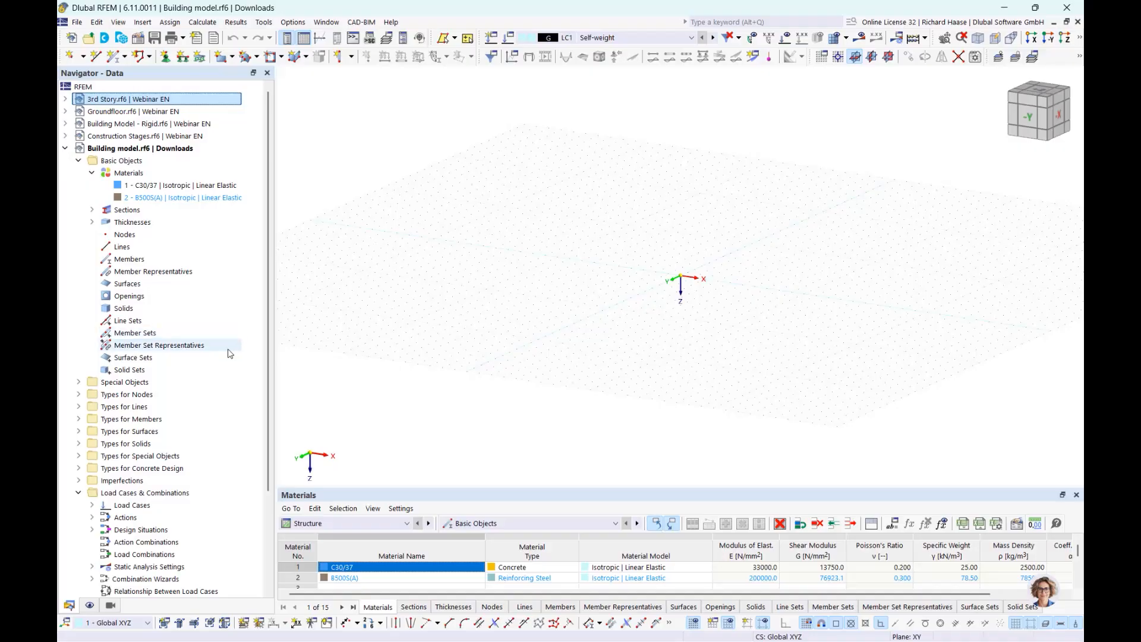
{"action": "scroll", "coordinate": [229, 355], "scroll_direction": "down", "scroll_amount": 3}
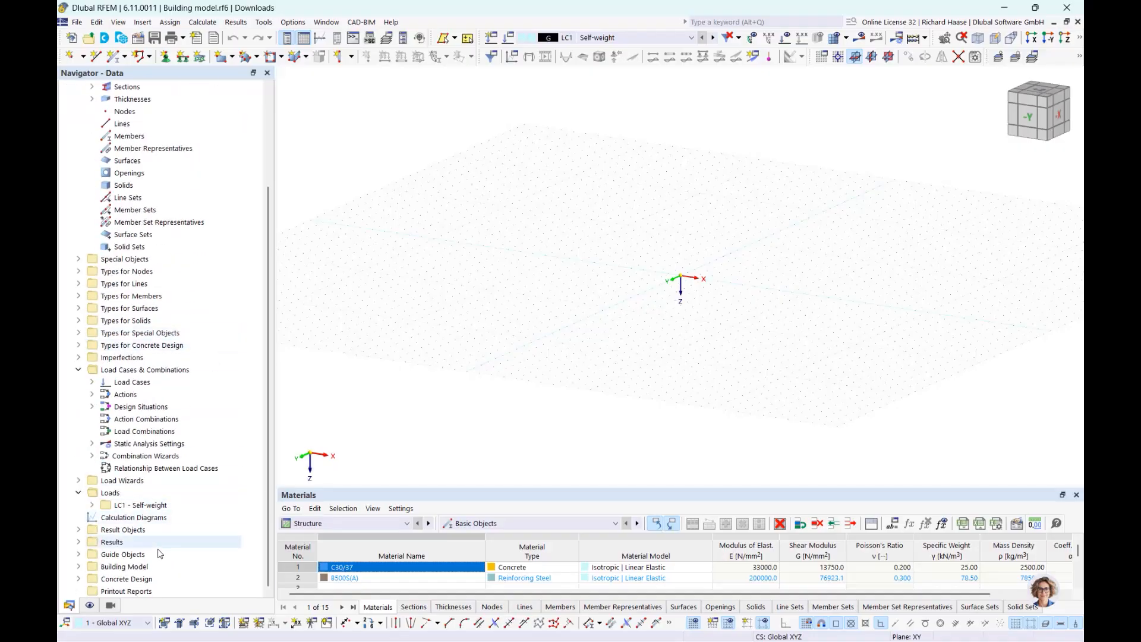
{"action": "left_click", "coordinate": [78, 554]}
{"action": "scroll", "coordinate": [204, 481], "scroll_direction": "down", "scroll_amount": 4}
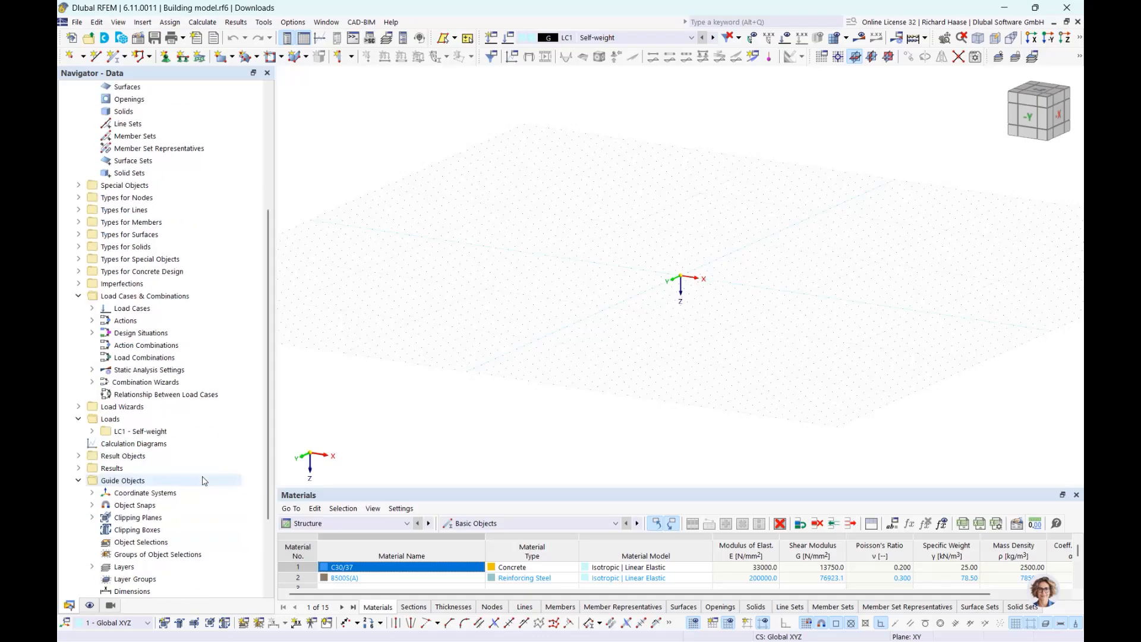
{"action": "scroll", "coordinate": [137, 469], "scroll_direction": "down", "scroll_amount": 3}
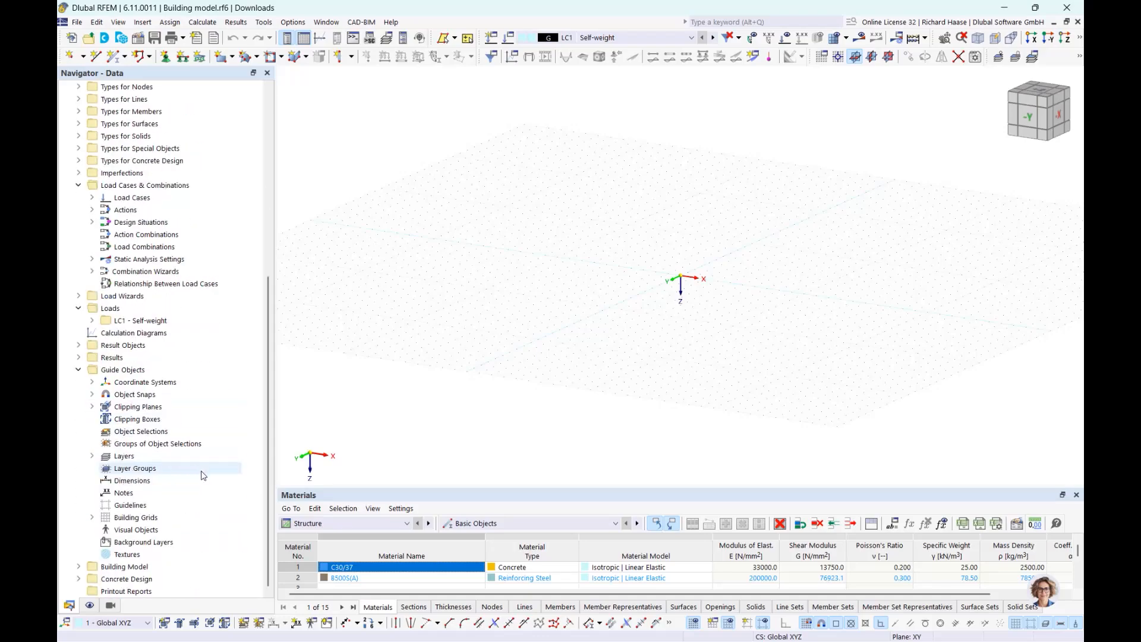
{"action": "double_click", "coordinate": [139, 542]}
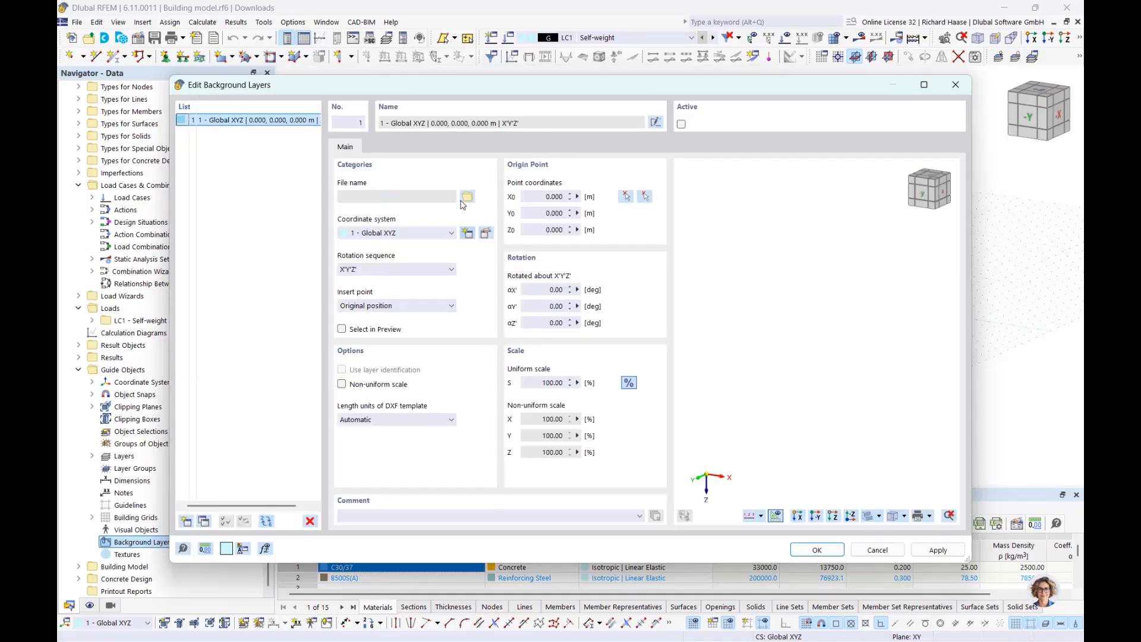
{"action": "left_click", "coordinate": [465, 200]}
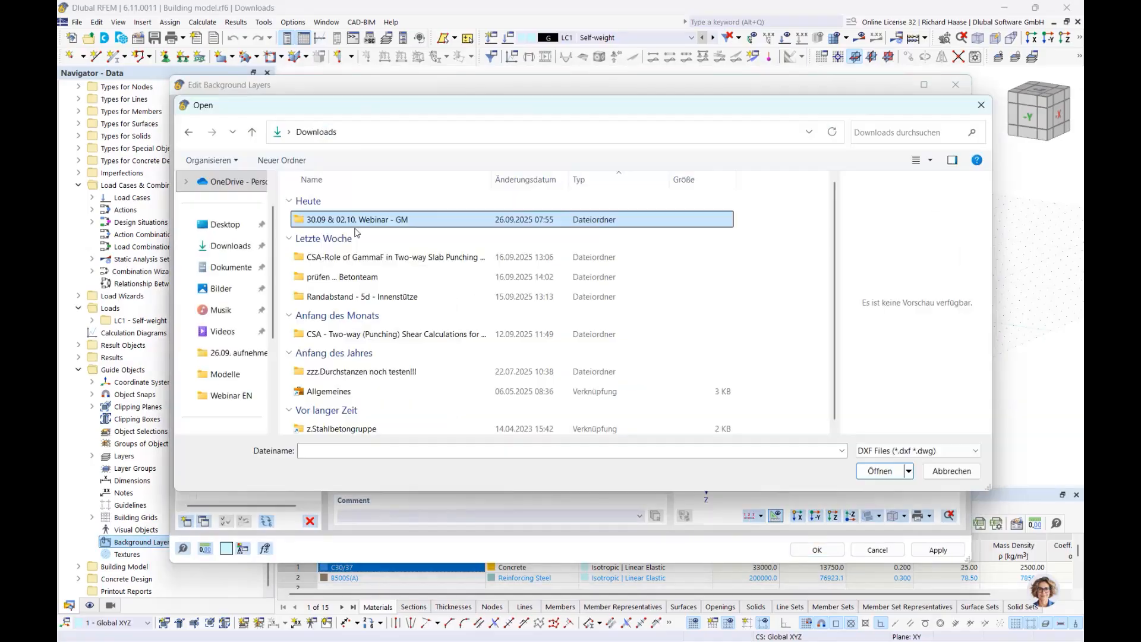
{"action": "double_click", "coordinate": [312, 221]}
{"action": "left_click", "coordinate": [348, 318]}
{"action": "left_click", "coordinate": [886, 472]}
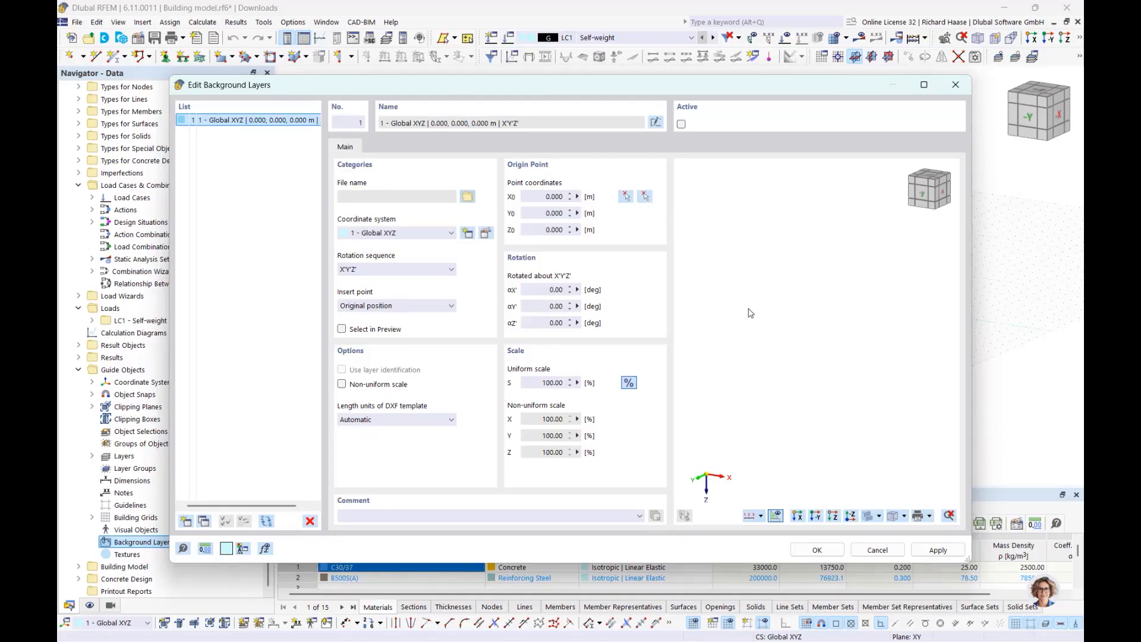
{"action": "left_click", "coordinate": [804, 552]}
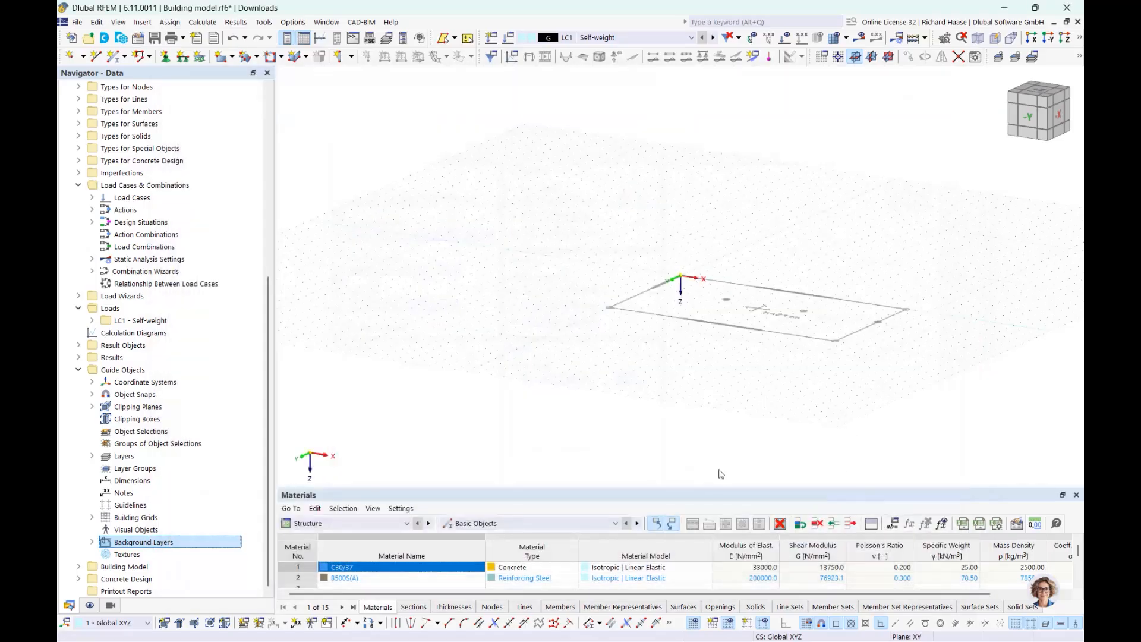
{"action": "left_click", "coordinate": [1042, 95]}
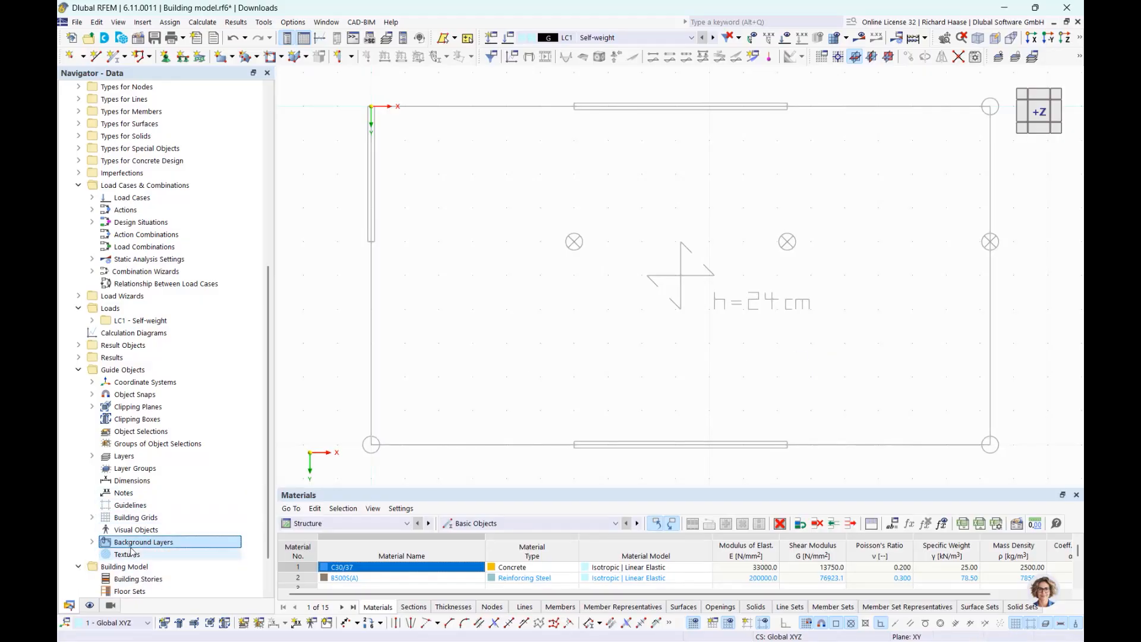
- Create a new building story and set its height ΔZ to 3 m
{"action": "left_click", "coordinate": [78, 566]}
{"action": "left_click", "coordinate": [146, 531]}
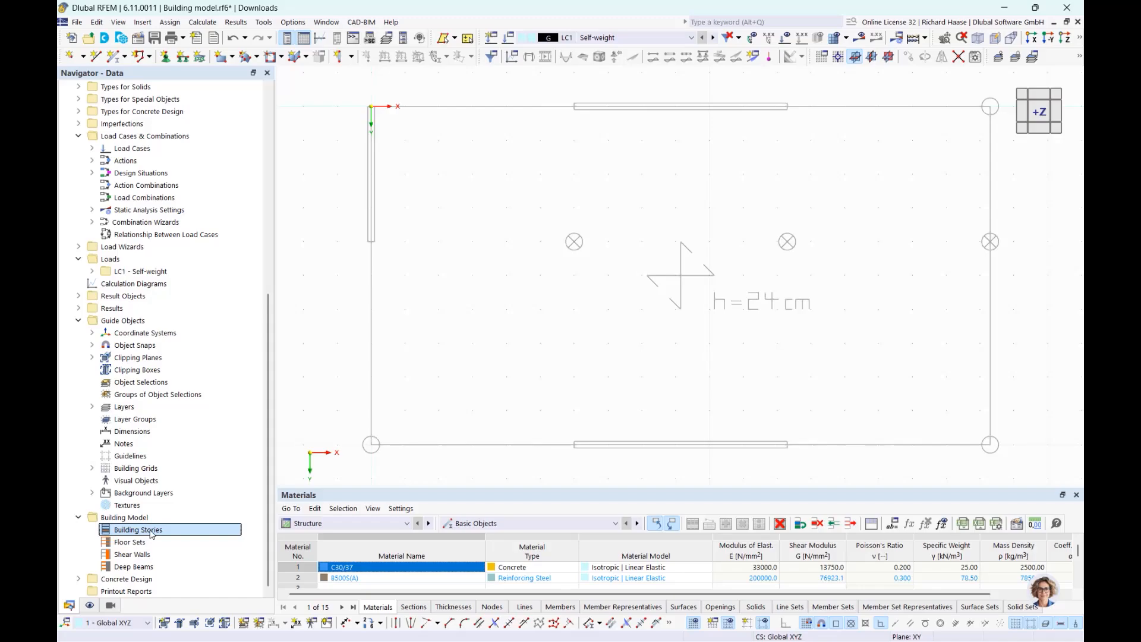
{"action": "right_click", "coordinate": [152, 533]}
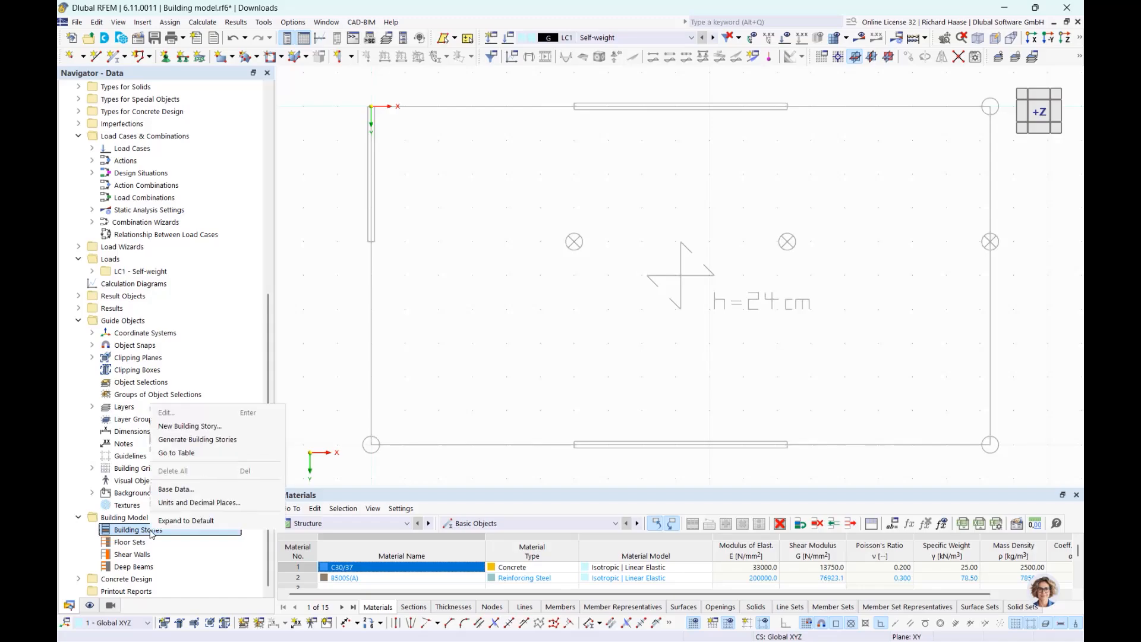
{"action": "left_click", "coordinate": [214, 415]}
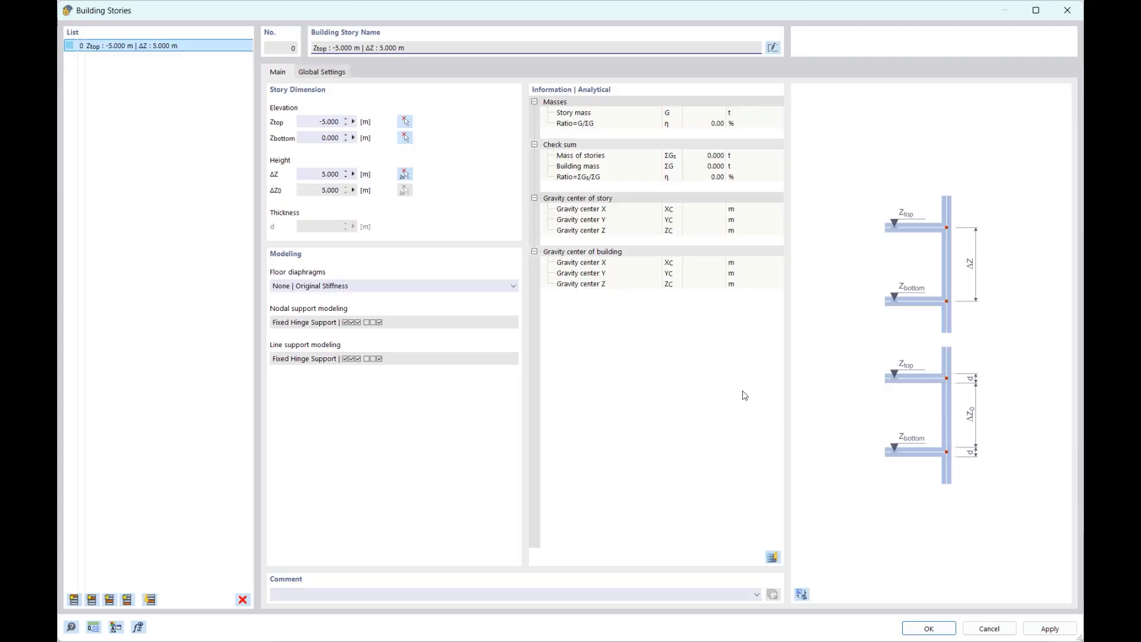
{"action": "left_click", "coordinate": [316, 177]}
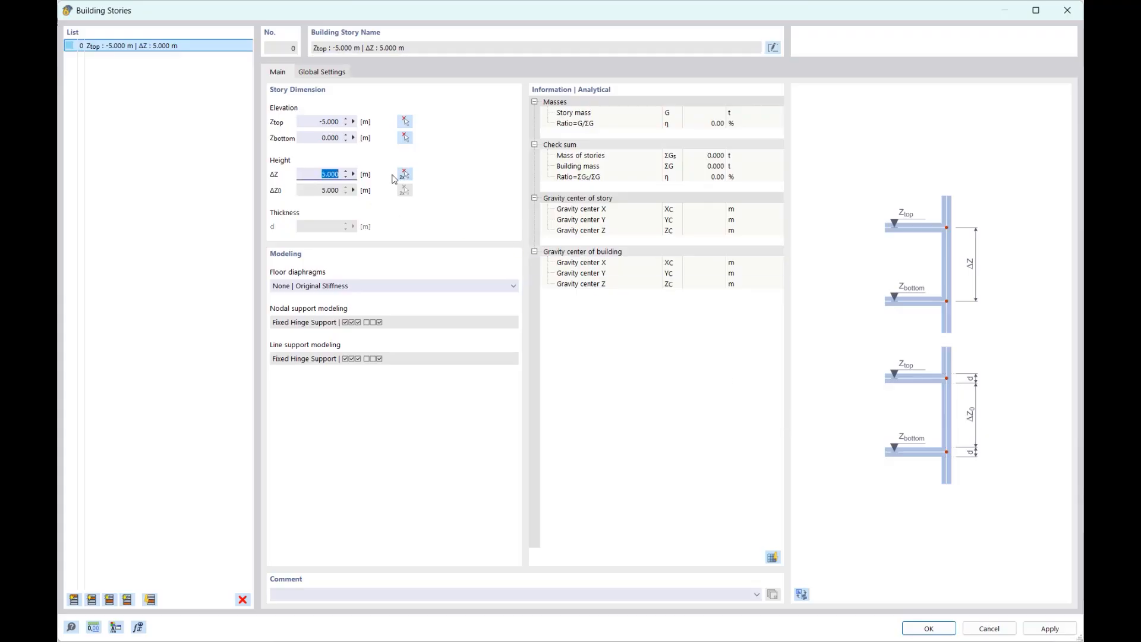
{"action": "type", "text": "3"}
{"action": "left_click", "coordinate": [332, 191]}
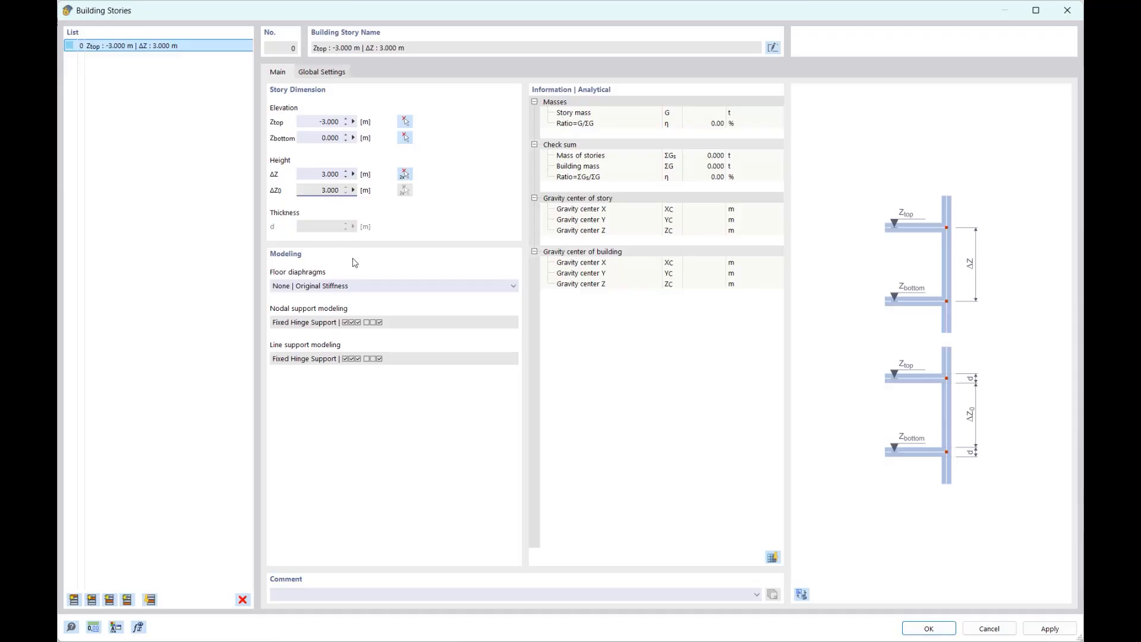
- Add three more 3 m stories above the first one
{"action": "left_click", "coordinate": [73, 601]}
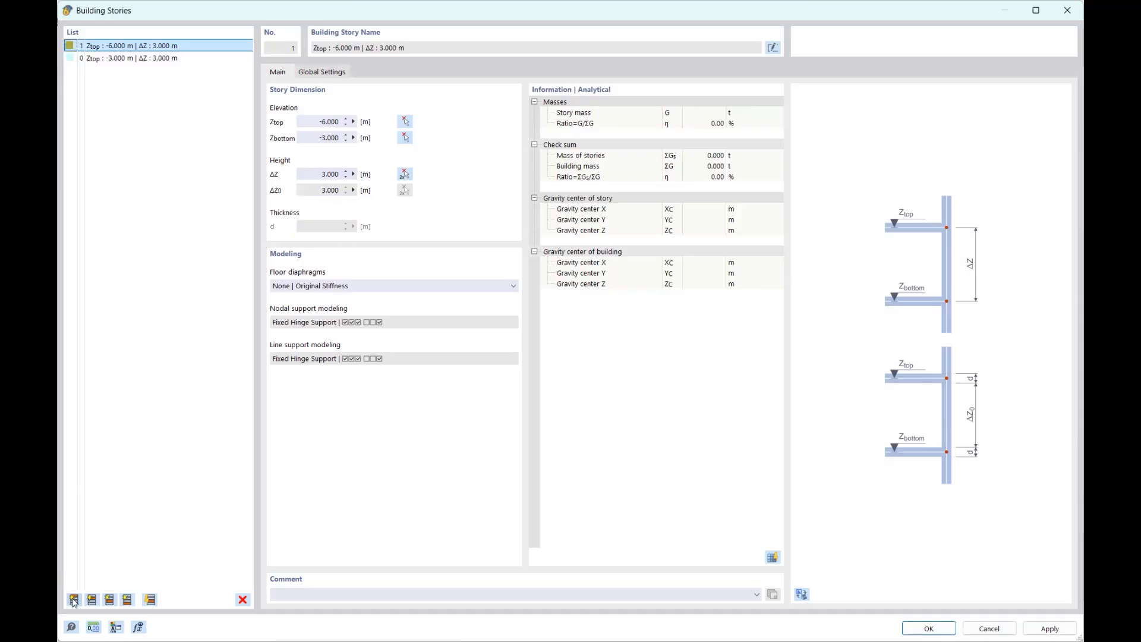
{"action": "left_click", "coordinate": [74, 600]}
{"action": "left_click", "coordinate": [73, 600]}
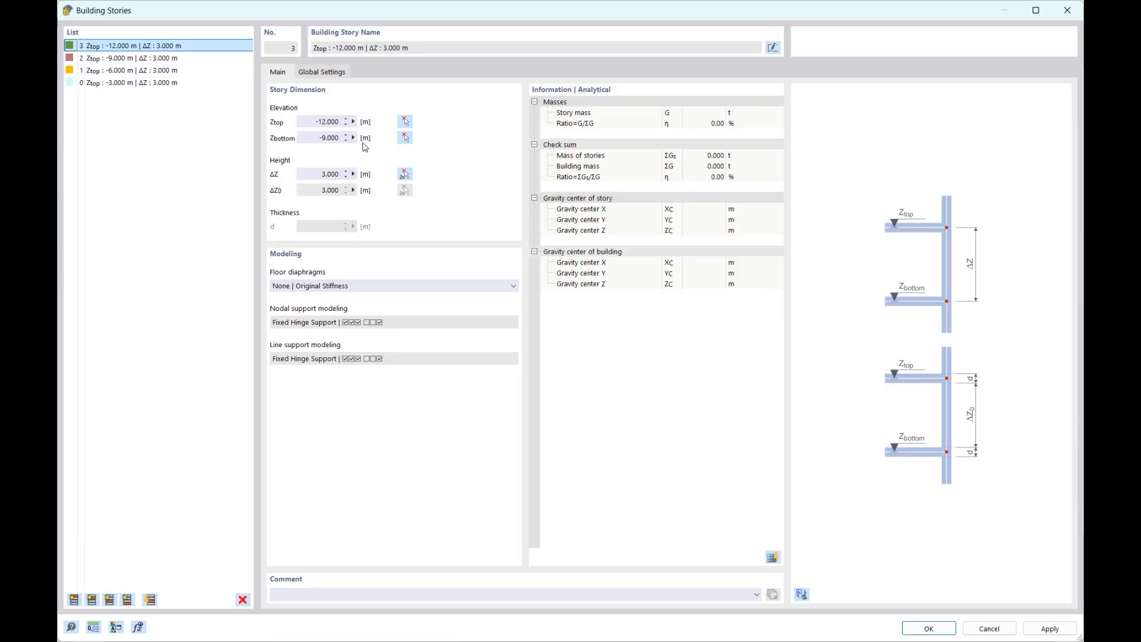
- Set the floor diaphragms of all four stories to Rigid
{"action": "left_click", "coordinate": [174, 84], "text": "shift"}
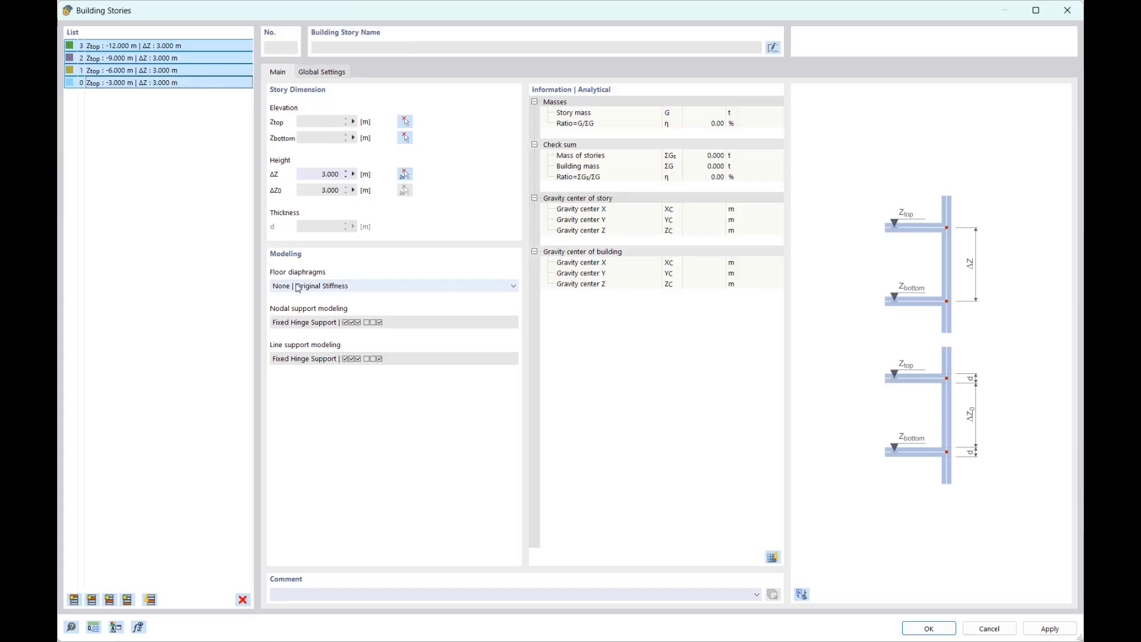
{"action": "left_click", "coordinate": [310, 289]}
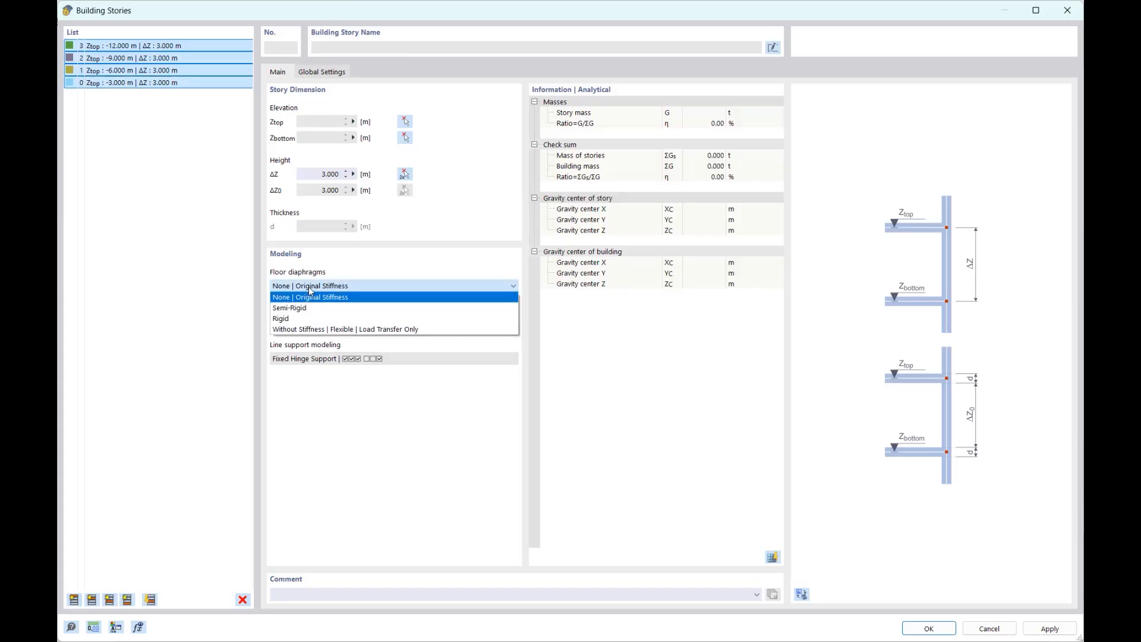
{"action": "left_click", "coordinate": [295, 320]}
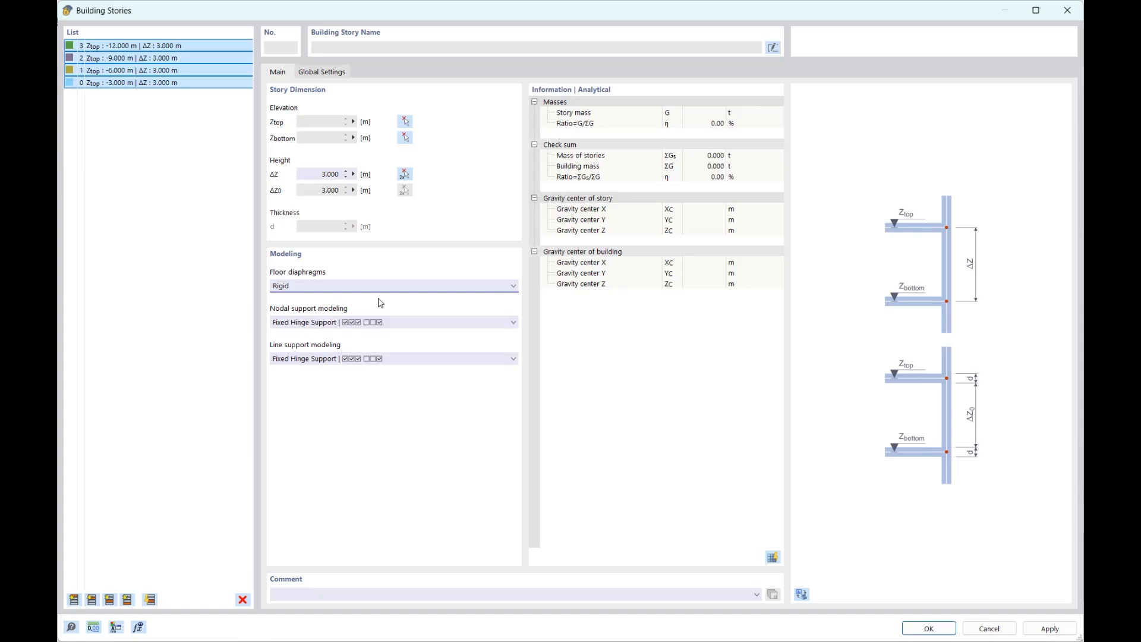
{"action": "left_click", "coordinate": [343, 289]}
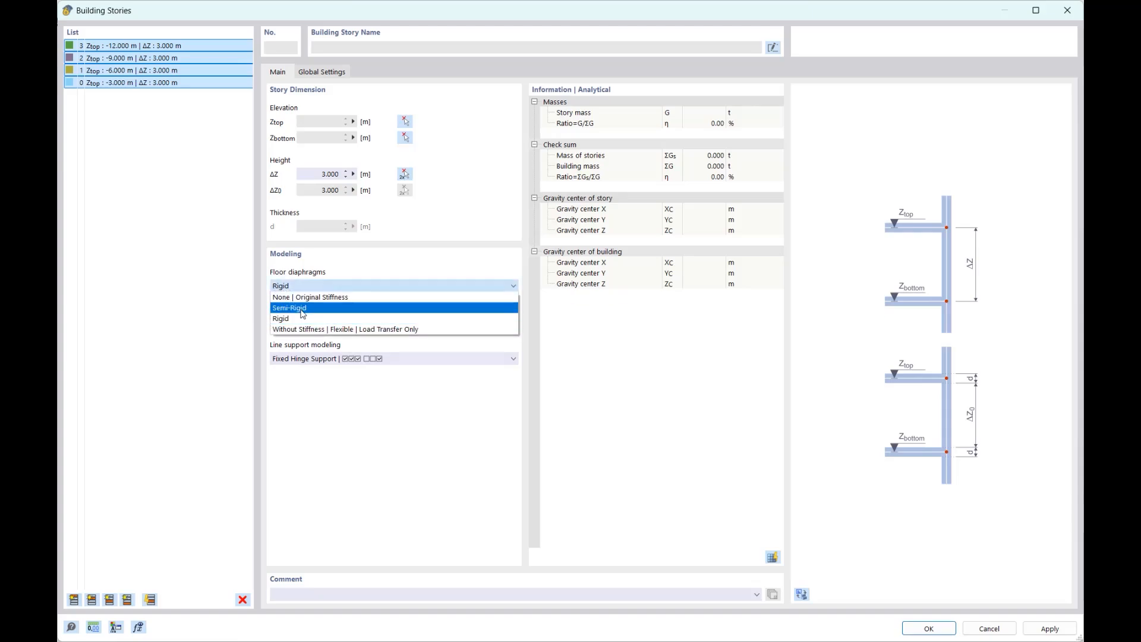
{"action": "left_click", "coordinate": [259, 299]}
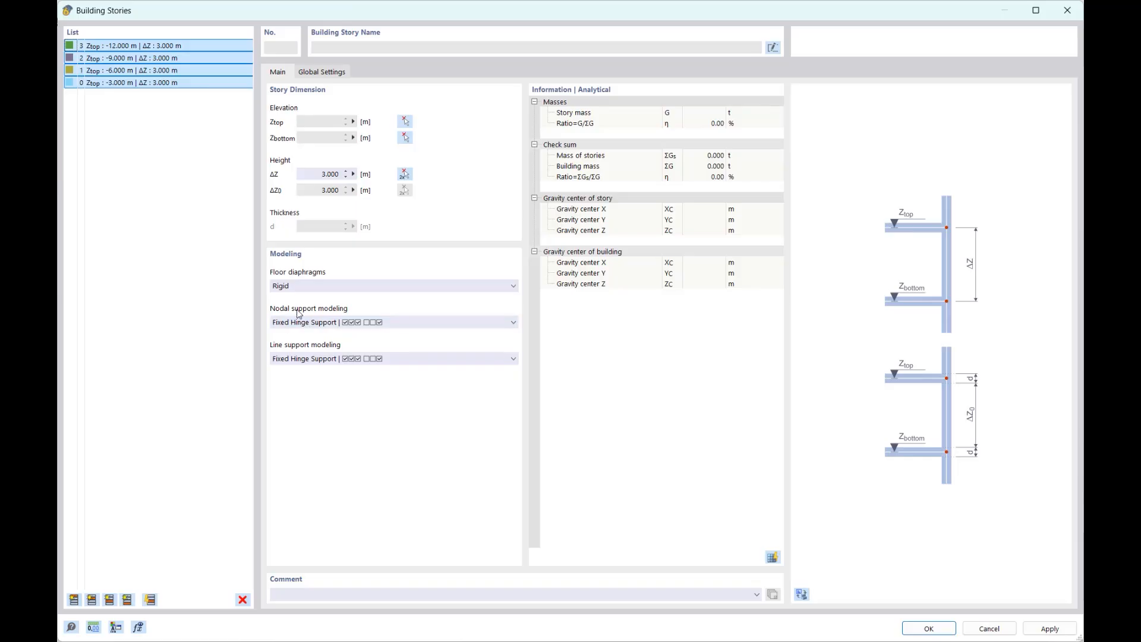
- Set the upper three stories' nodal support modeling to Elastic Column Hinge-Hinge and line support modeling to Elastic Wall Hinge-Hinge
{"action": "left_click", "coordinate": [358, 325]}
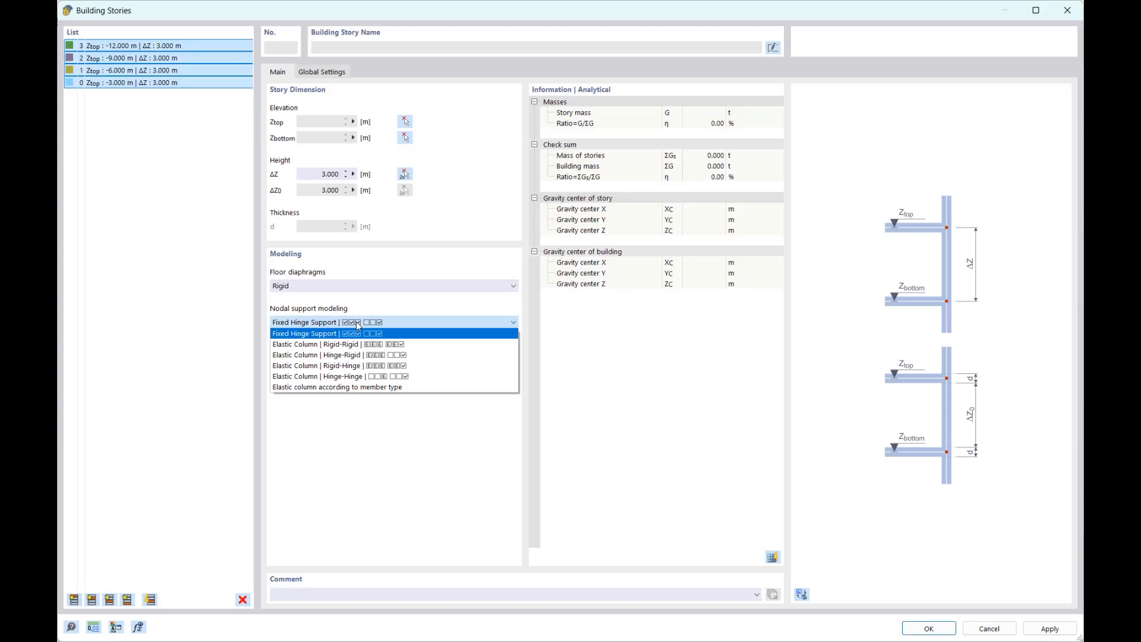
{"action": "left_click", "coordinate": [358, 325]}
{"action": "left_click", "coordinate": [177, 70]}
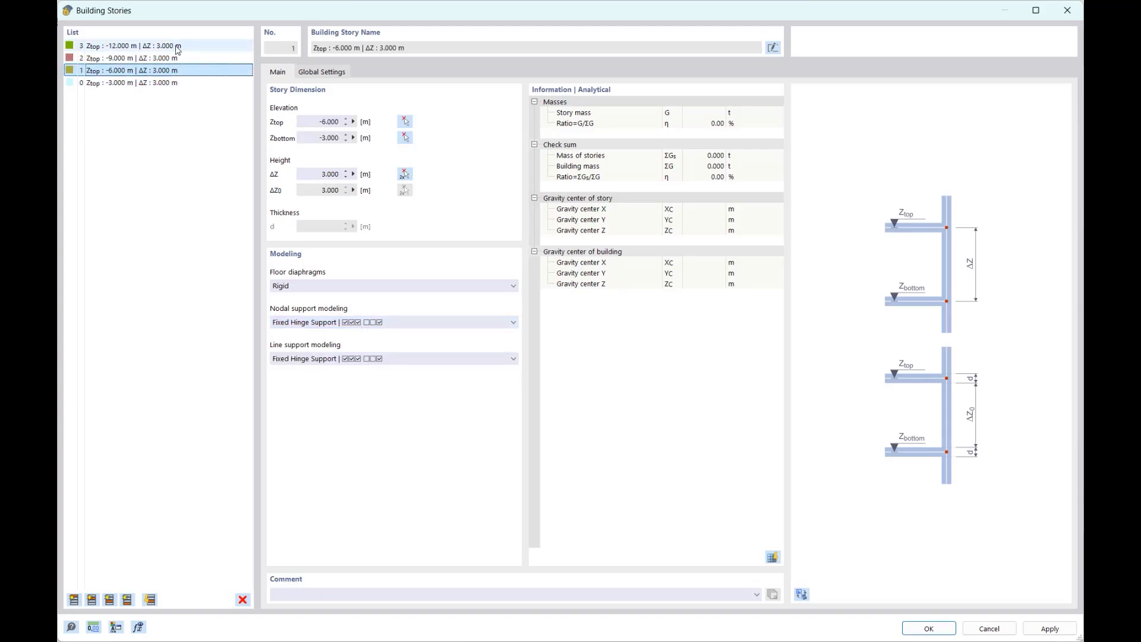
{"action": "left_click", "coordinate": [177, 47], "text": "shift"}
{"action": "left_click", "coordinate": [371, 324]}
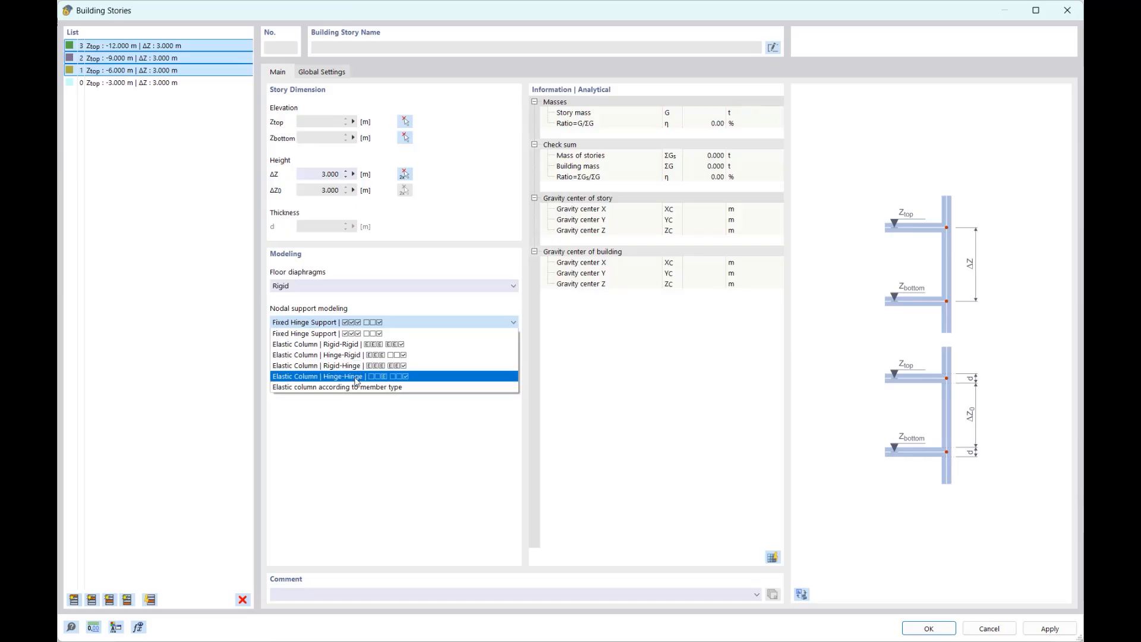
{"action": "left_click", "coordinate": [357, 381]}
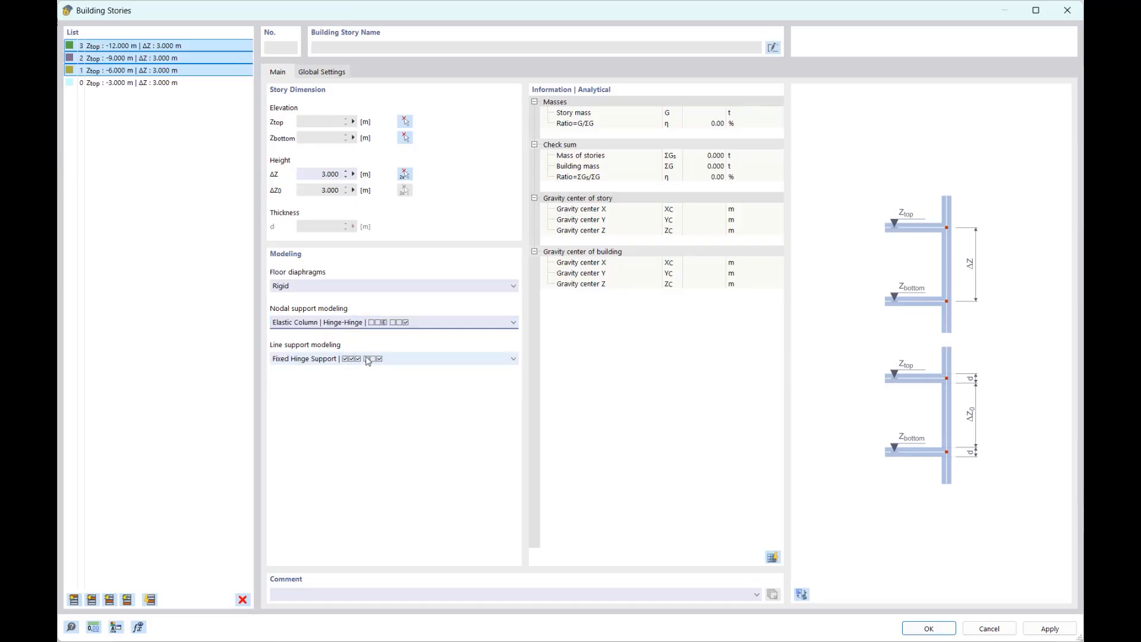
{"action": "left_click", "coordinate": [369, 359]}
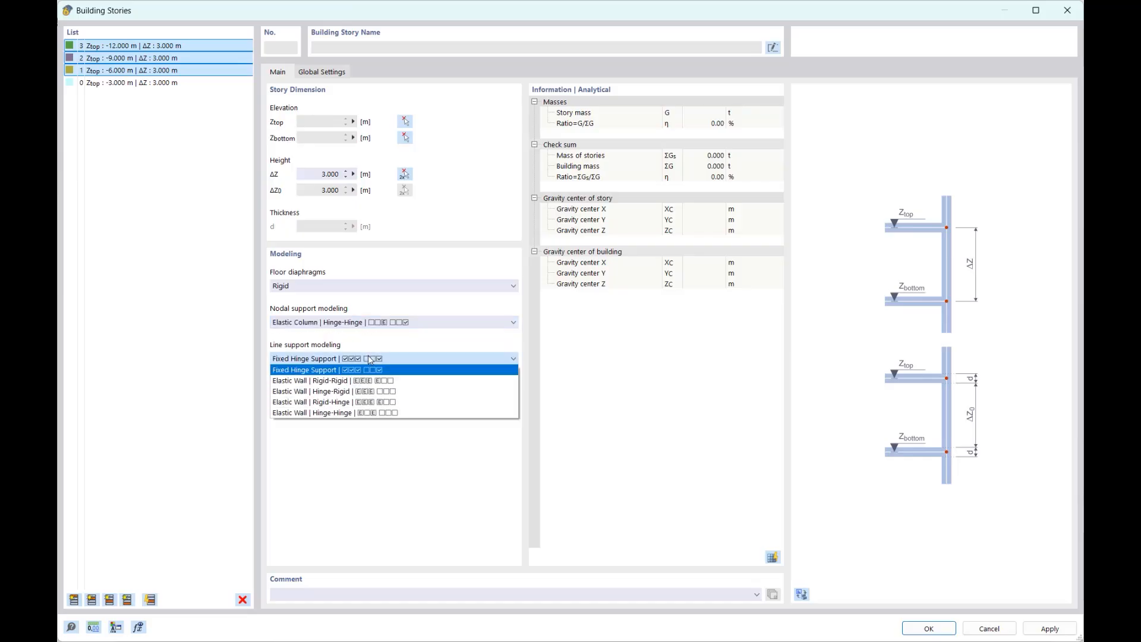
{"action": "left_click", "coordinate": [335, 413]}
- Set story 0's nodal supports to Elastic Column Rigid-Hinge and line supports to Elastic Wall Rigid-Hinge, then apply the stories, ignoring all assertions
{"action": "left_click", "coordinate": [190, 83]}
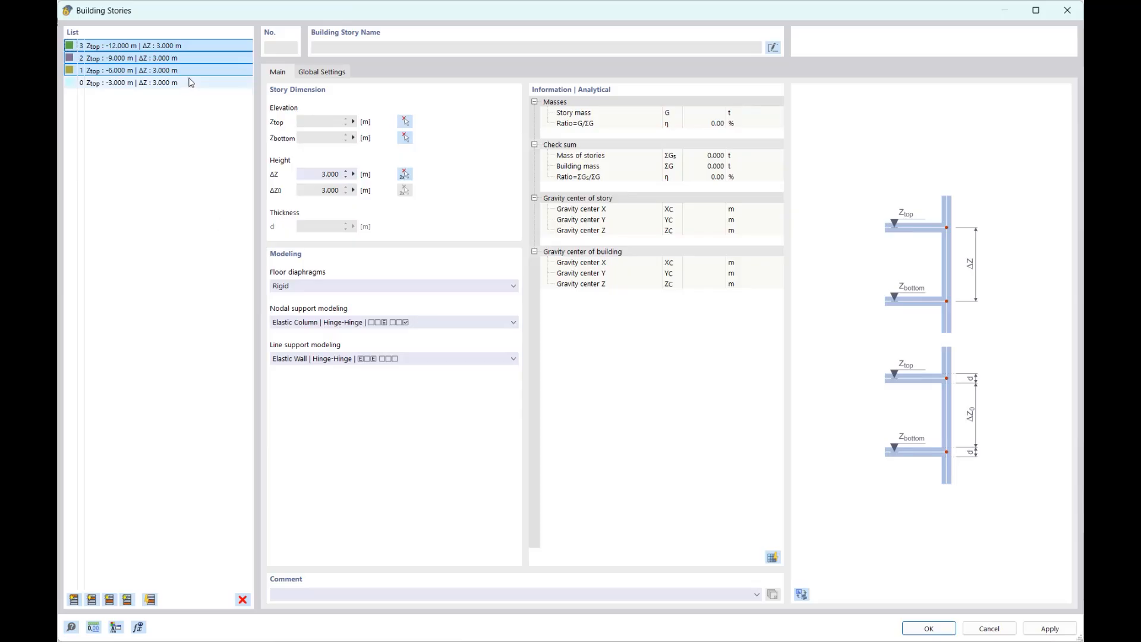
{"action": "left_click", "coordinate": [336, 322]}
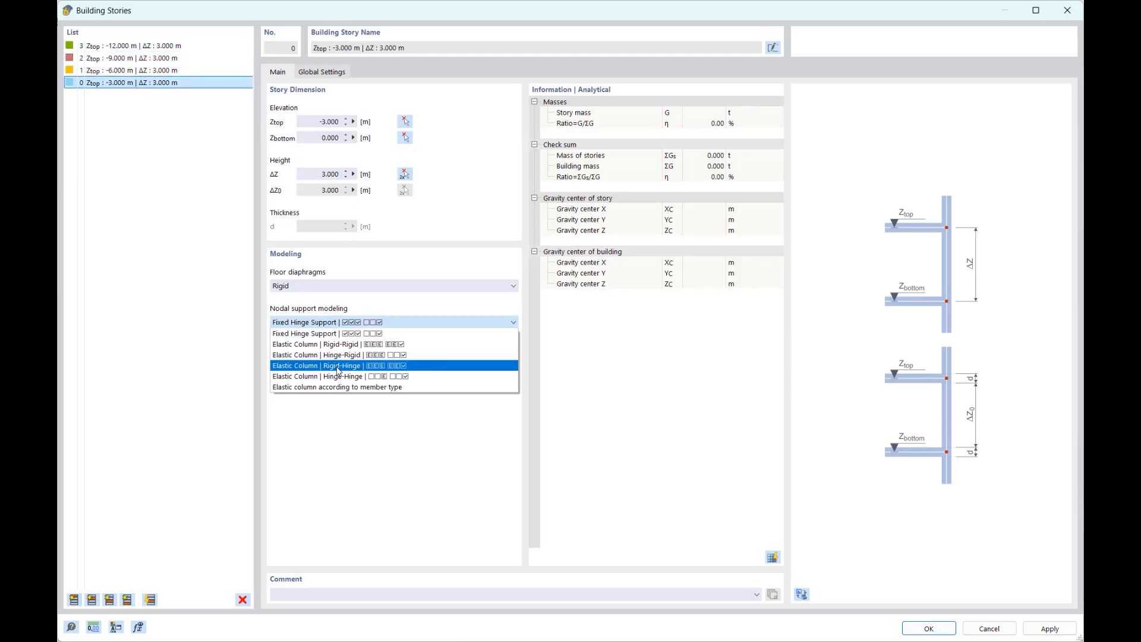
{"action": "left_click", "coordinate": [328, 368]}
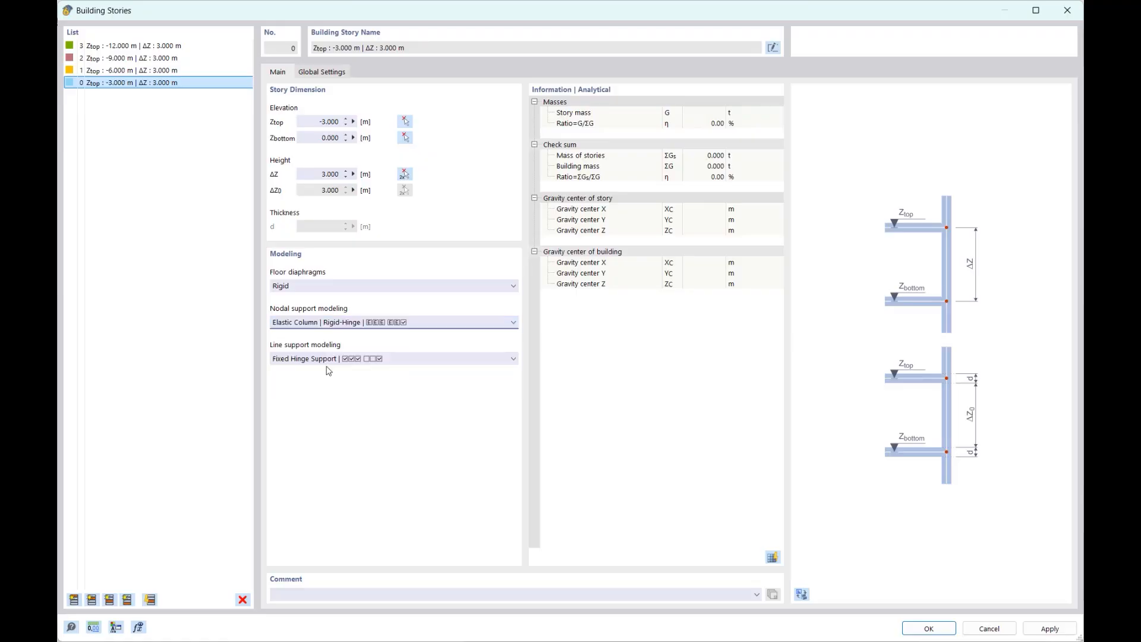
{"action": "left_click", "coordinate": [359, 359]}
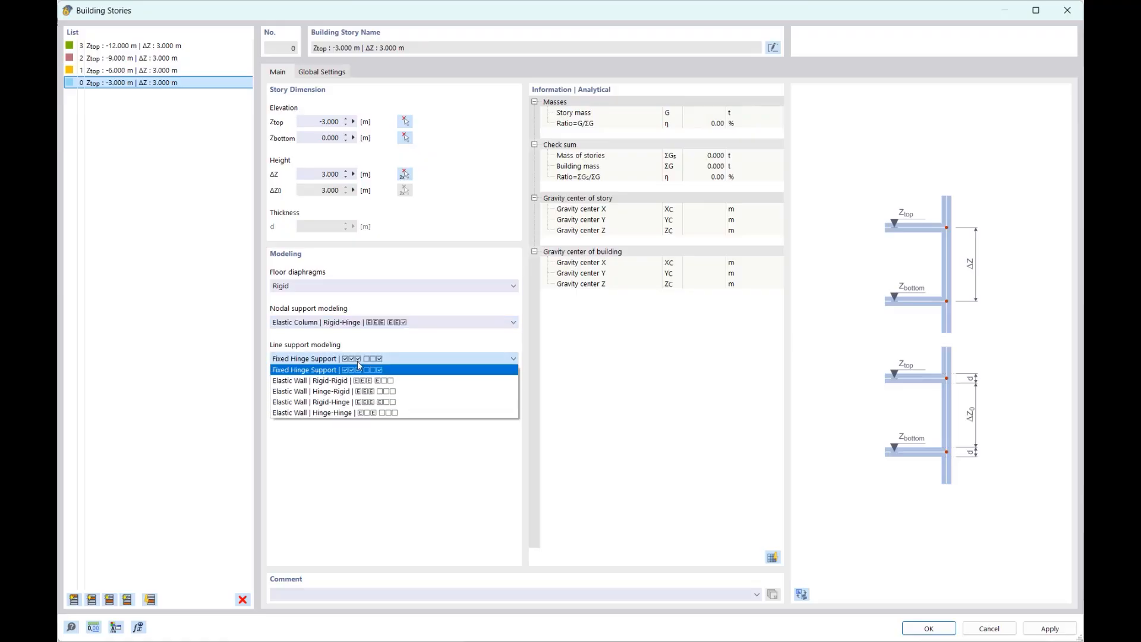
{"action": "left_click", "coordinate": [326, 403]}
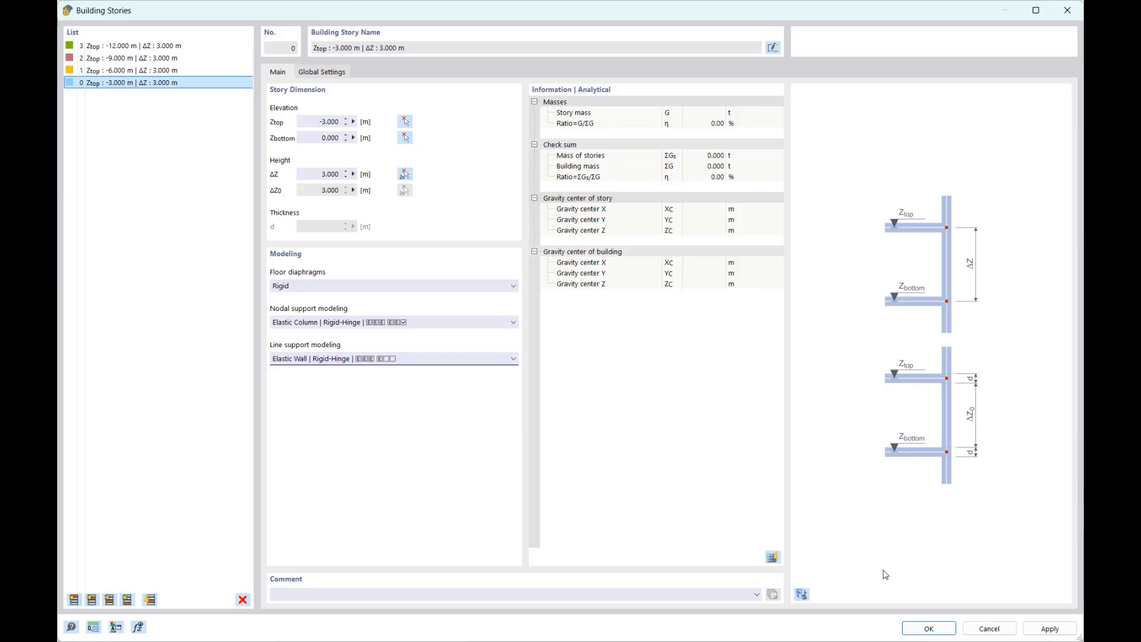
{"action": "left_click", "coordinate": [931, 628]}
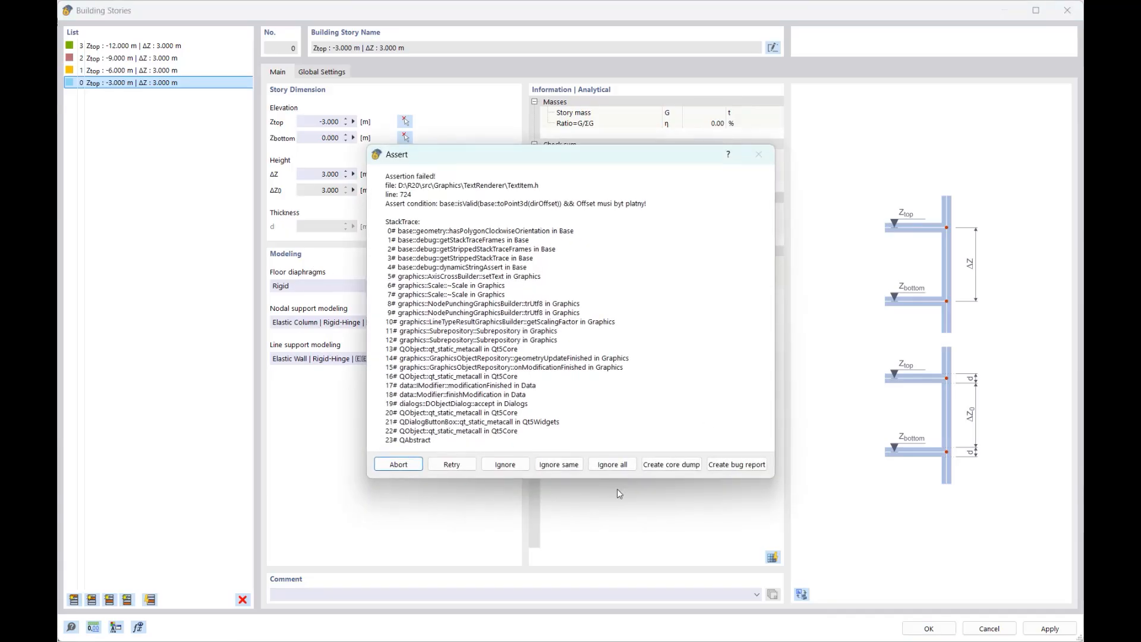
{"action": "left_click", "coordinate": [616, 464]}
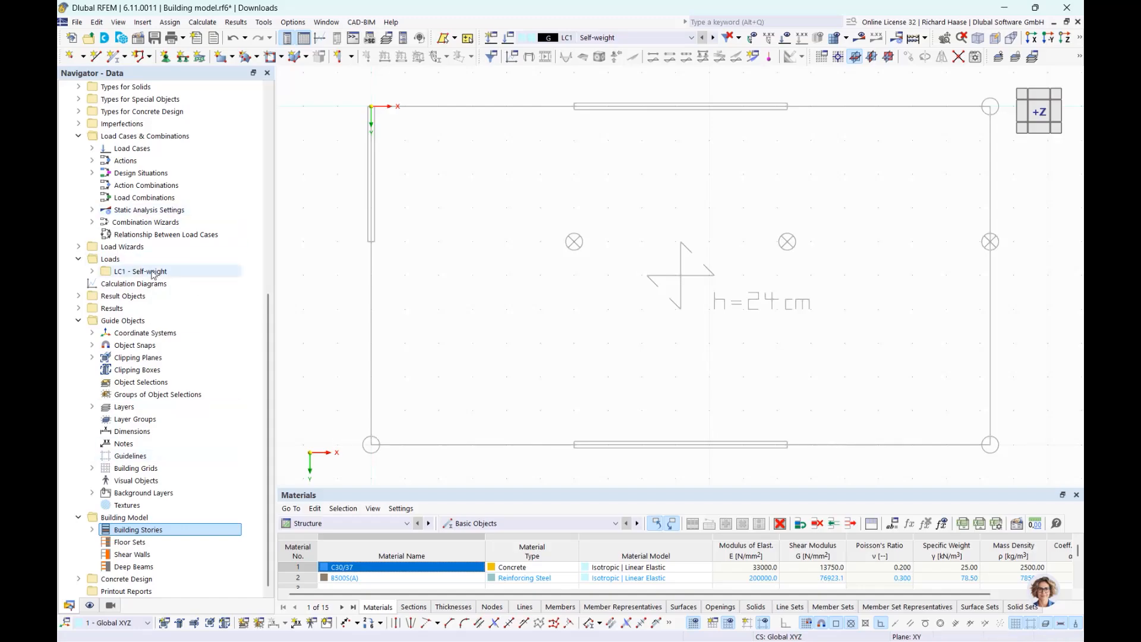
- Delete the two predefined sections, CIRCLE_M1 500 and R_M1 200/400
{"action": "scroll", "coordinate": [154, 274], "scroll_direction": "up", "scroll_amount": 6}
{"action": "scroll", "coordinate": [153, 274], "scroll_direction": "up", "scroll_amount": 4}
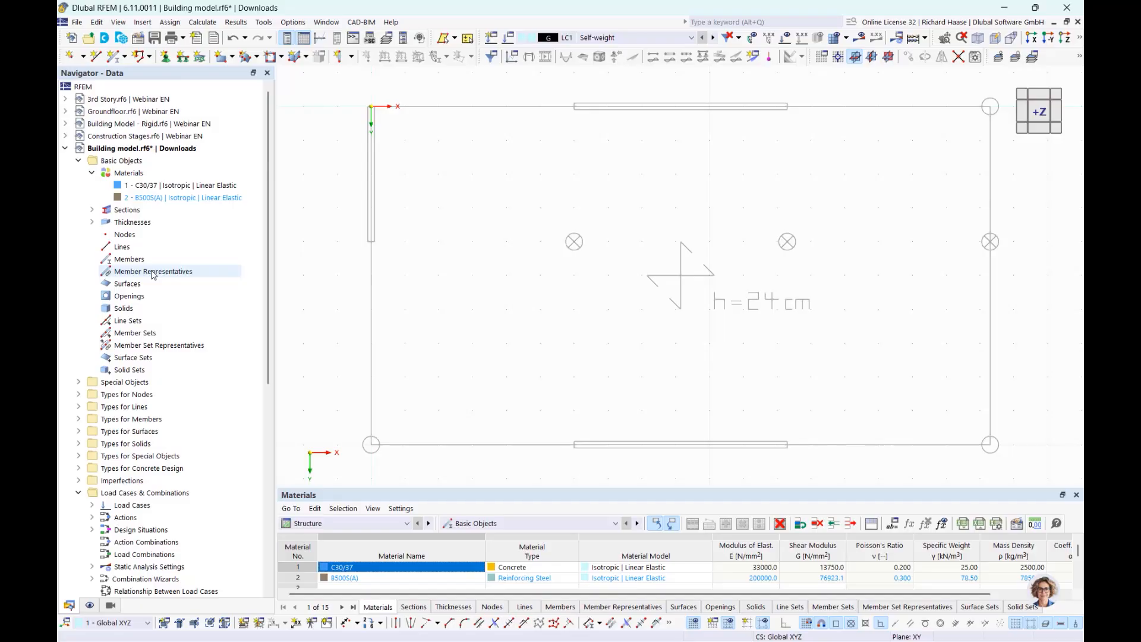
{"action": "double_click", "coordinate": [127, 211]}
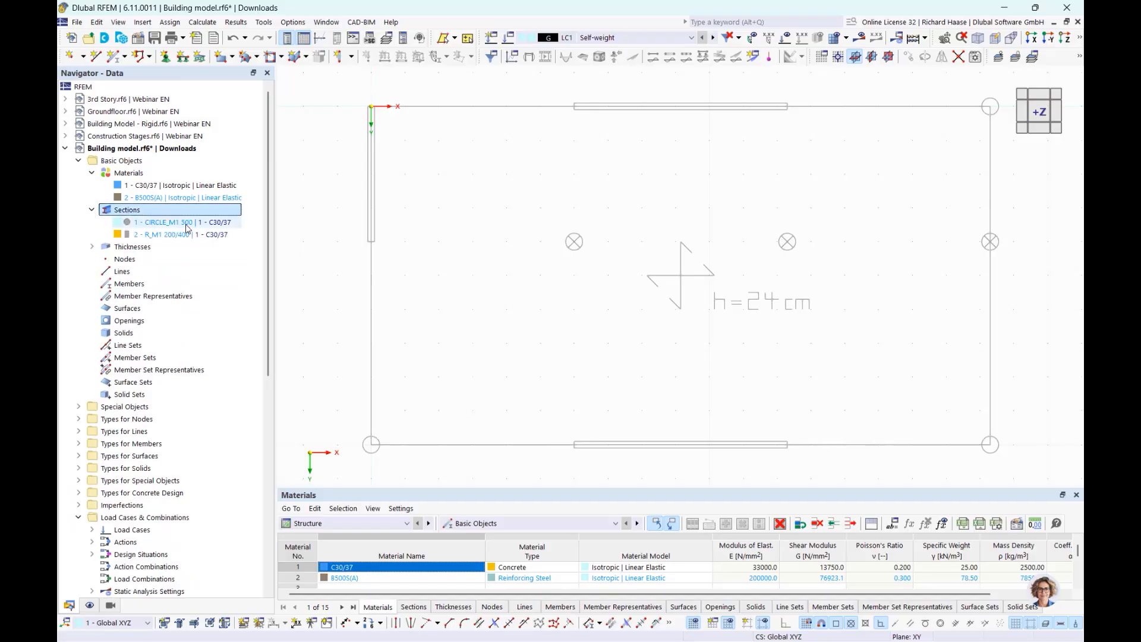
{"action": "left_click", "coordinate": [184, 224]}
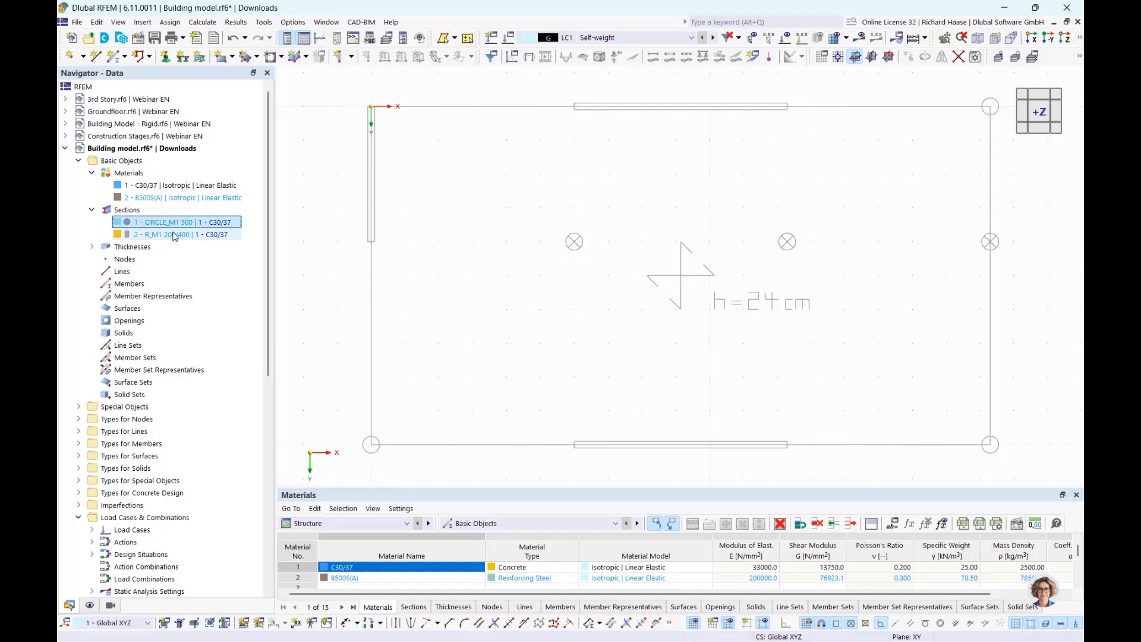
{"action": "left_click", "coordinate": [173, 235], "text": "shift"}
{"action": "key", "text": "Delete"}
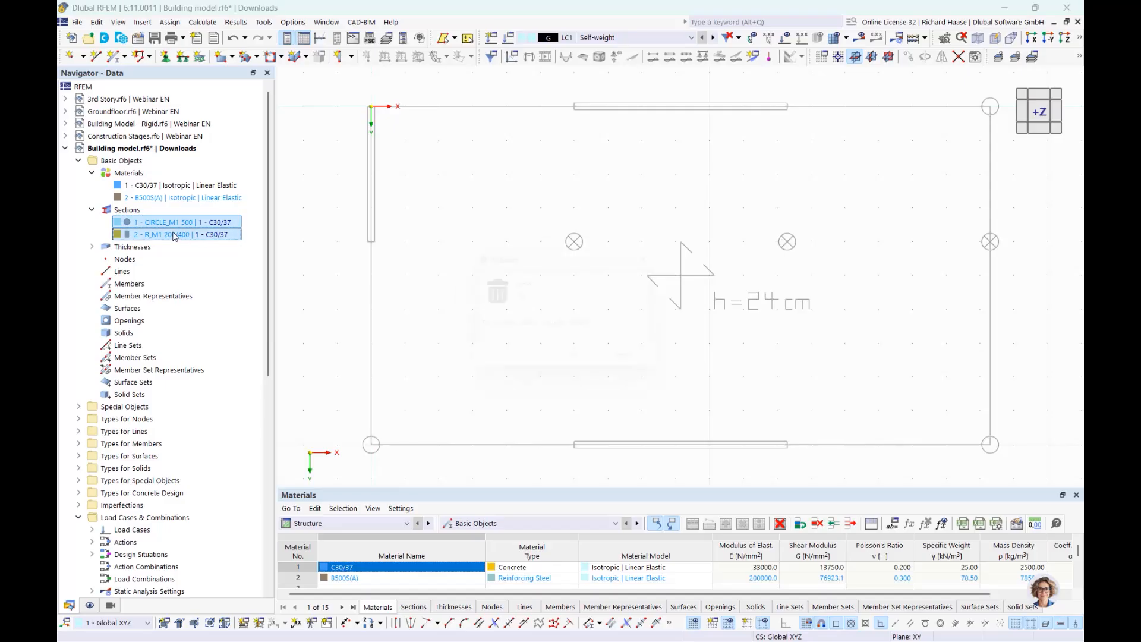
{"action": "key", "text": "Return"}
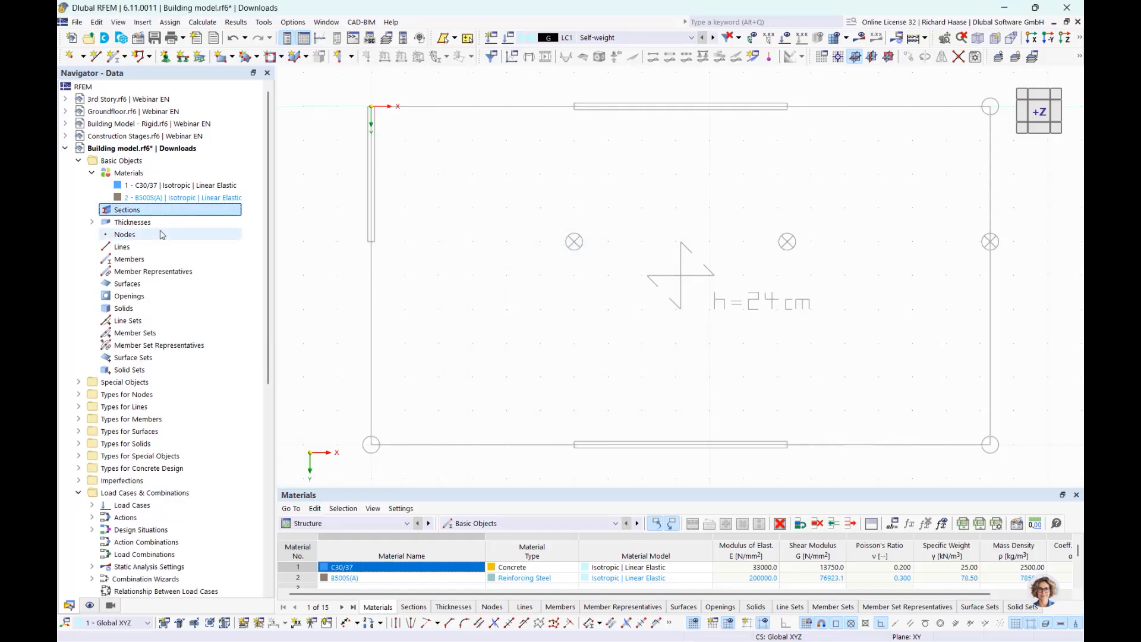
- Delete the two predefined uniform thicknesses of 200 mm and 240 mm
{"action": "left_click", "coordinate": [92, 222]}
{"action": "left_click", "coordinate": [139, 234]}
{"action": "left_click", "coordinate": [134, 247], "text": "shift"}
{"action": "key", "text": "Delete"}
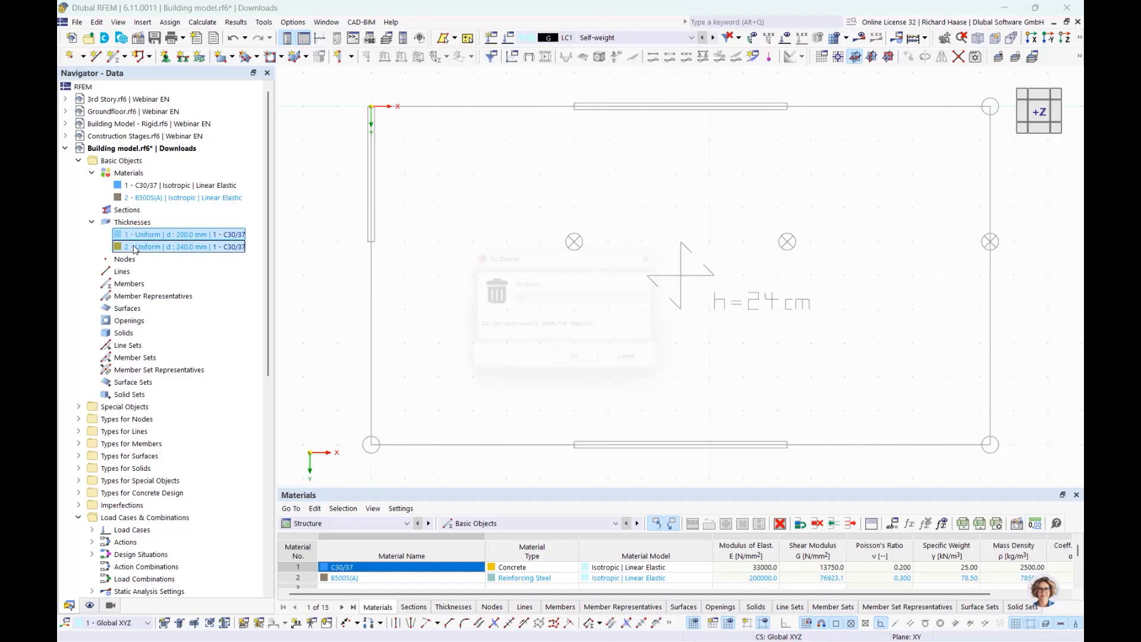
{"action": "key", "text": "Return"}
- Create a new massive circle section of C30/37 concrete with a diameter of 200 mm
{"action": "left_click", "coordinate": [156, 211]}
{"action": "right_click", "coordinate": [156, 213]}
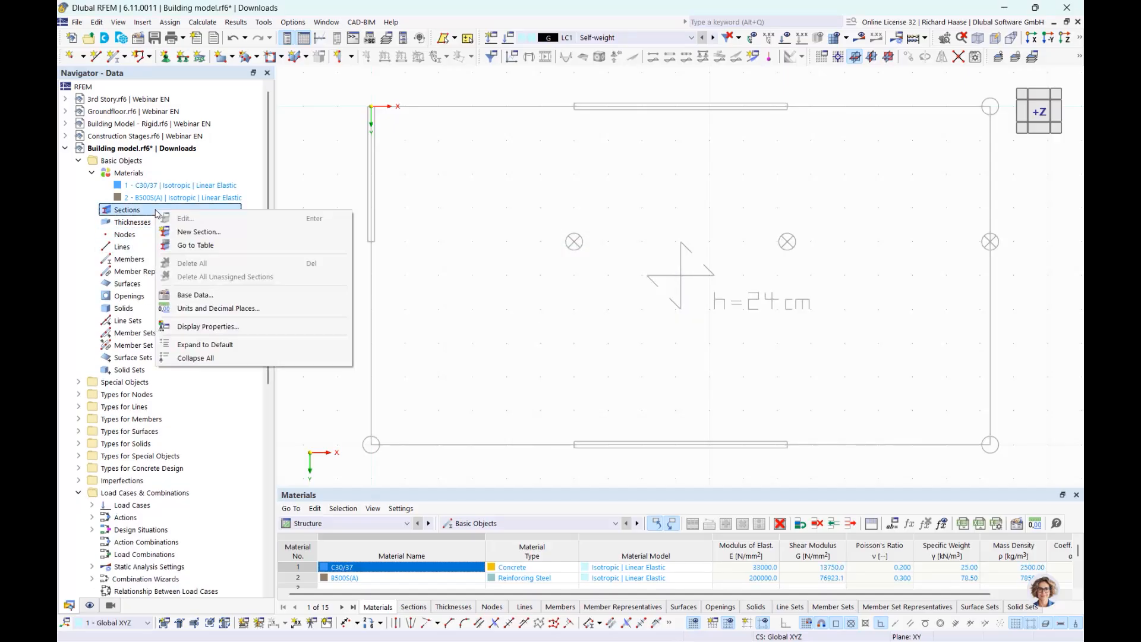
{"action": "left_click", "coordinate": [198, 233]}
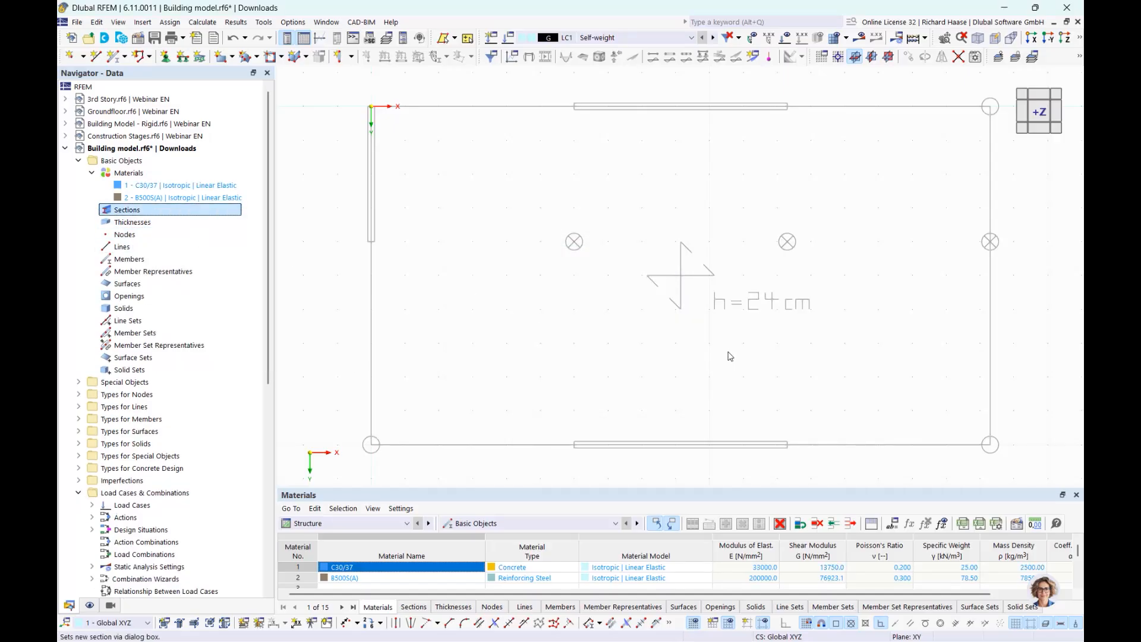
{"action": "left_click_drag", "start_coordinate": [613, 55], "coordinate": [427, 55]}
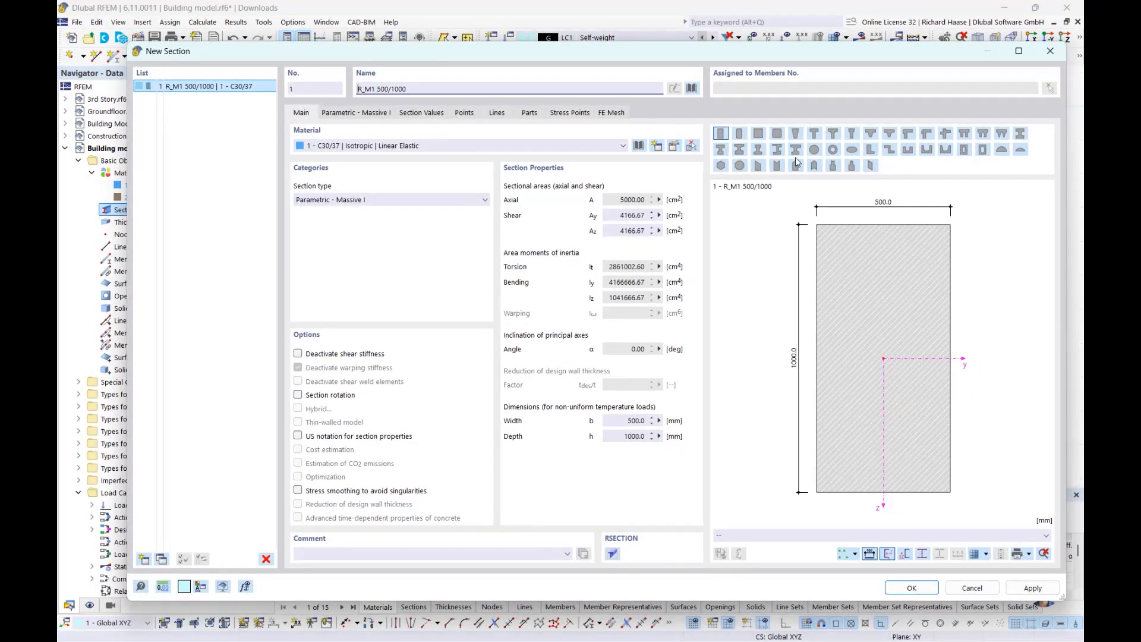
{"action": "left_click", "coordinate": [813, 150]}
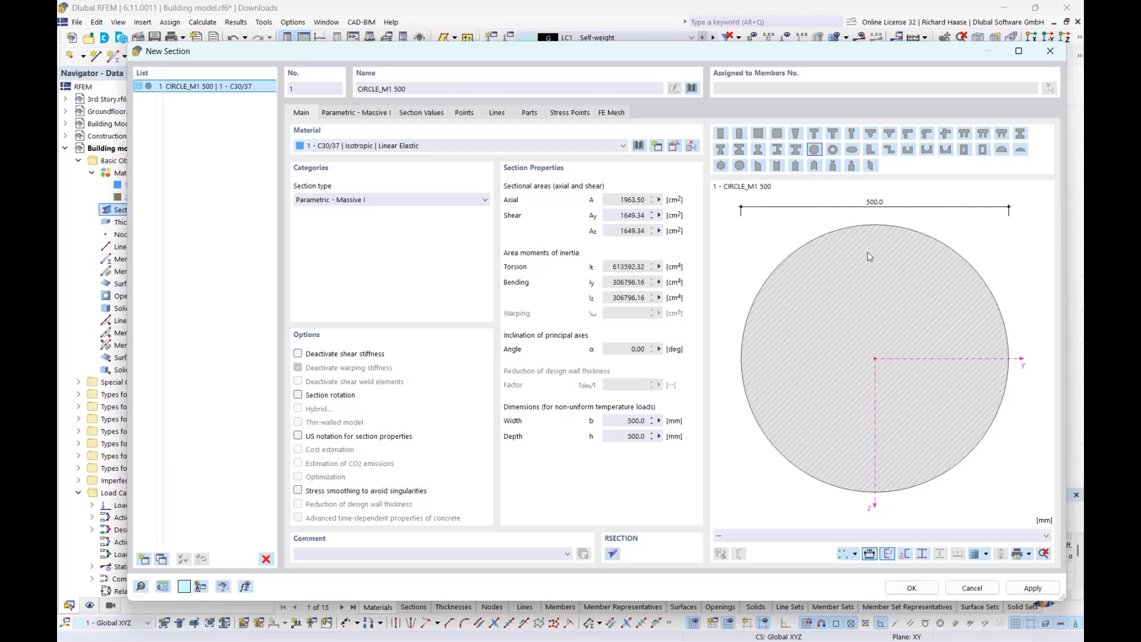
{"action": "left_click", "coordinate": [325, 114]}
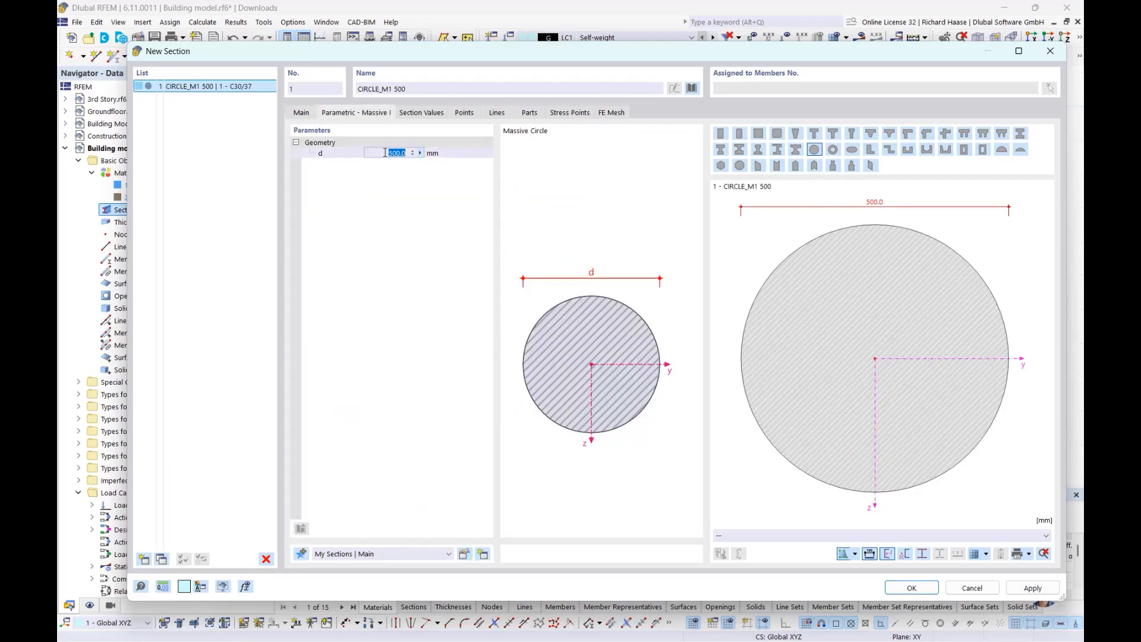
{"action": "type", "text": "200"}
{"action": "key", "text": "Return"}
- Set the section's diameter to 500 mm by measuring across the column circle at the plan's lower-left corner, and save the section
{"action": "left_click", "coordinate": [393, 155]}
{"action": "left_click", "coordinate": [421, 153]}
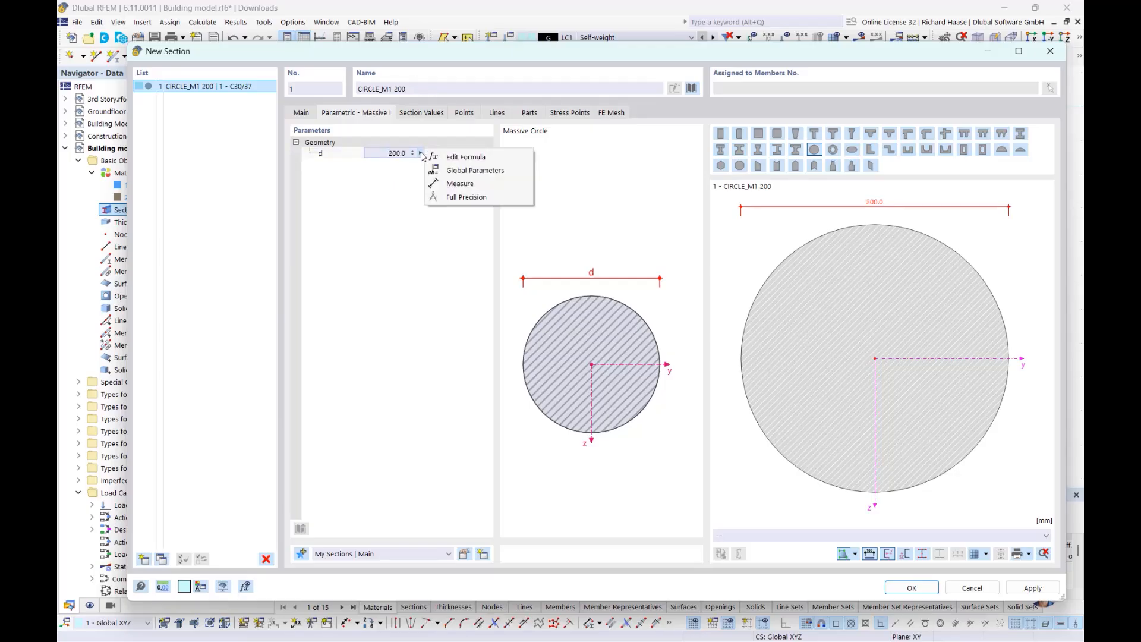
{"action": "left_click", "coordinate": [465, 185]}
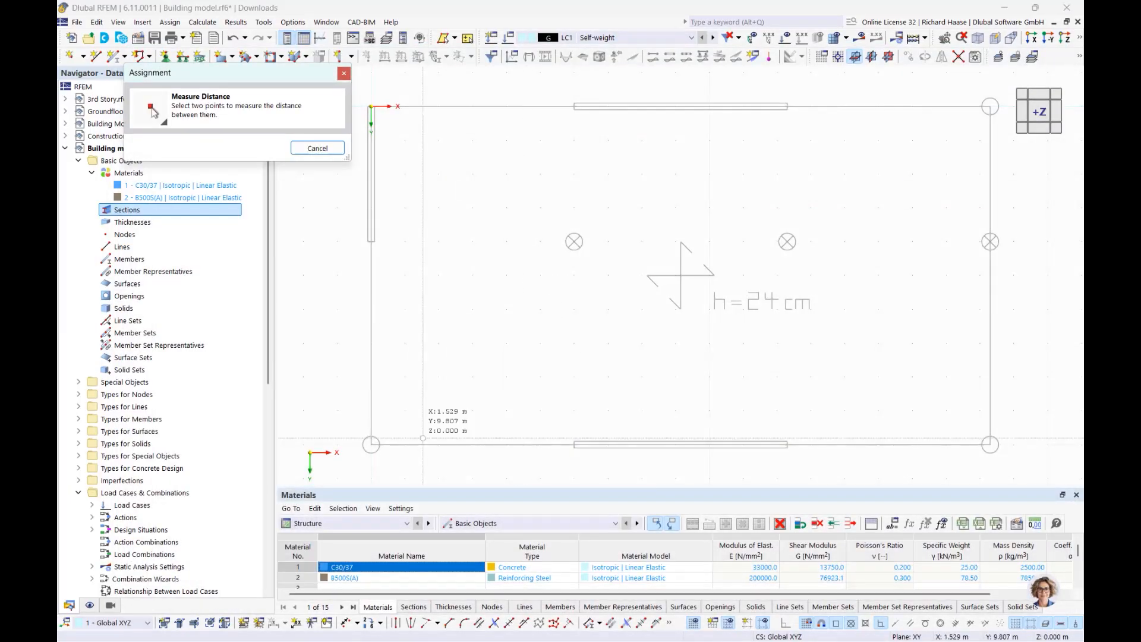
{"action": "scroll", "coordinate": [360, 432], "scroll_direction": "up", "scroll_amount": 2}
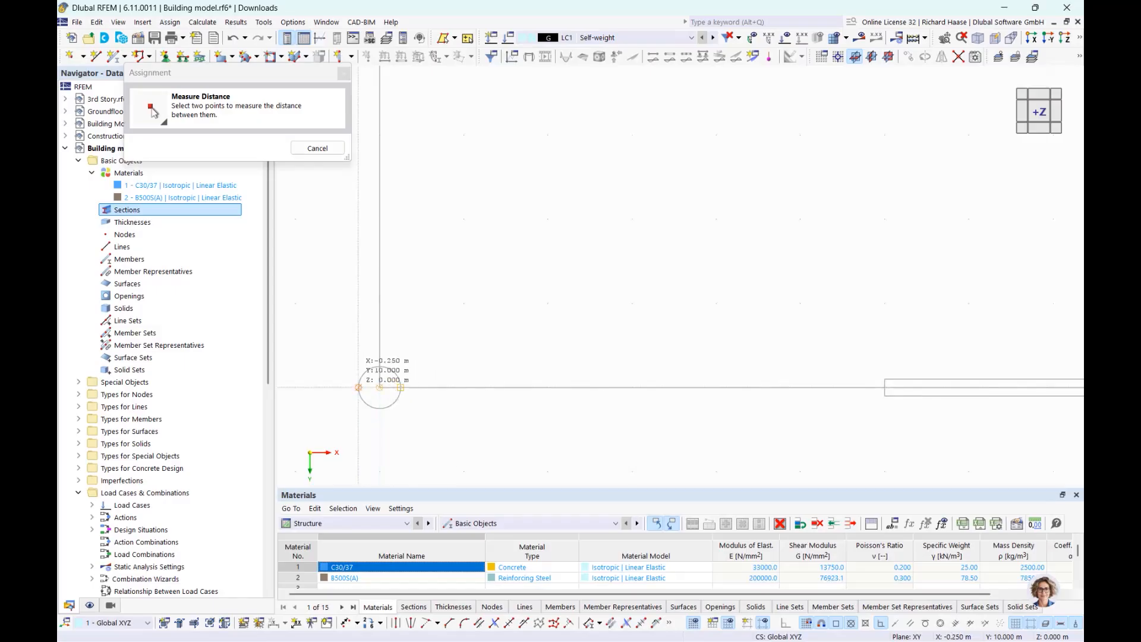
{"action": "left_click", "coordinate": [358, 387]}
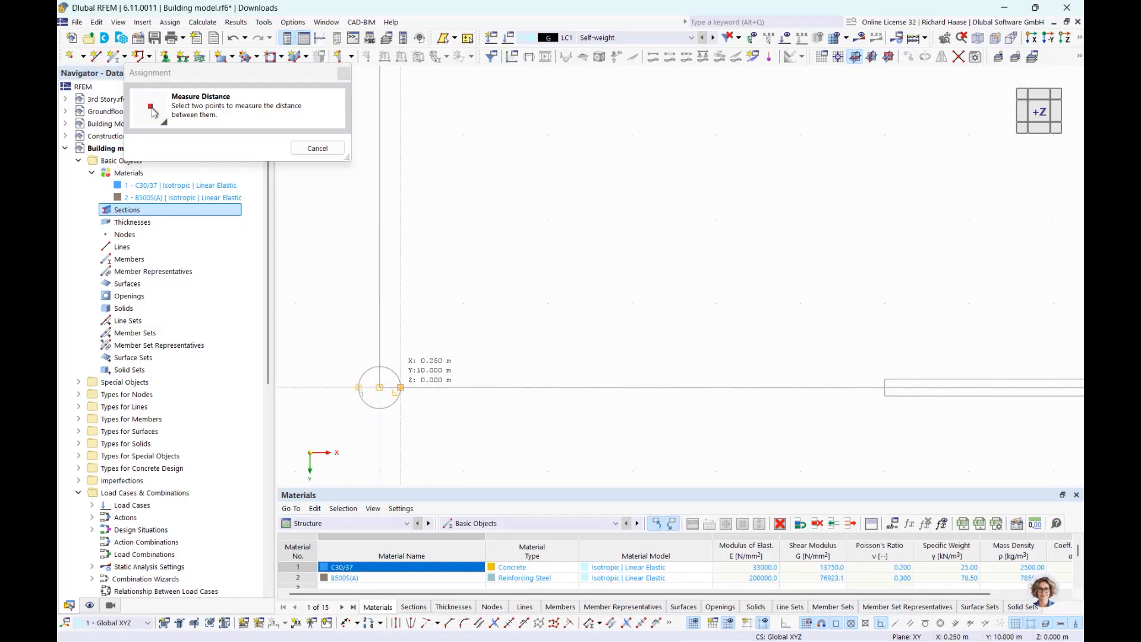
{"action": "left_click", "coordinate": [400, 387]}
{"action": "left_click", "coordinate": [355, 151]}
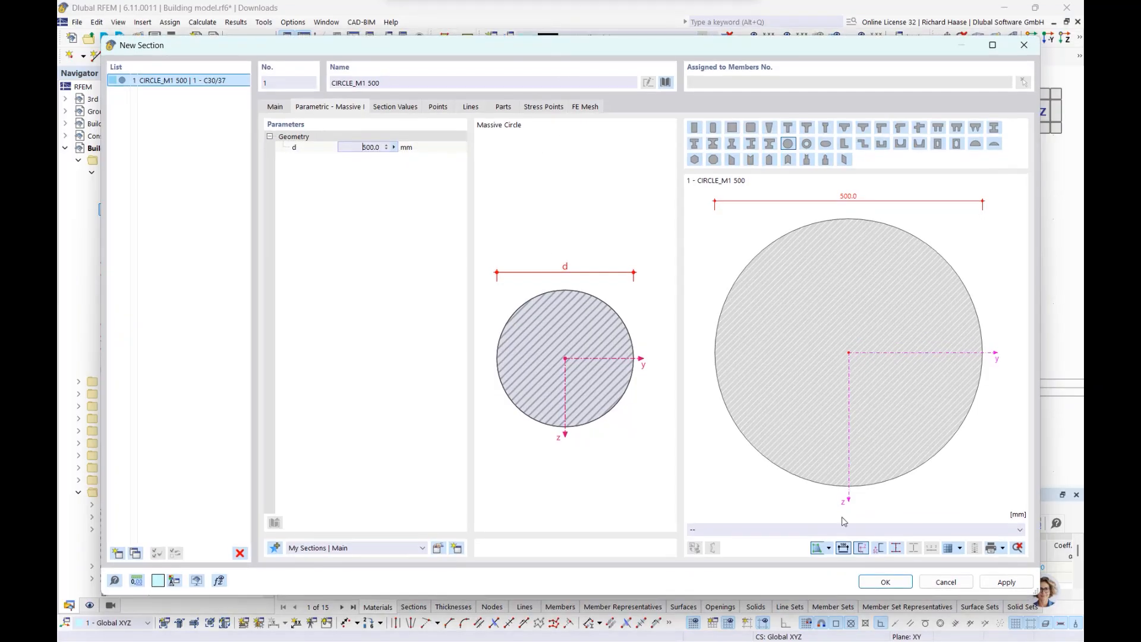
{"action": "left_click", "coordinate": [886, 582]}
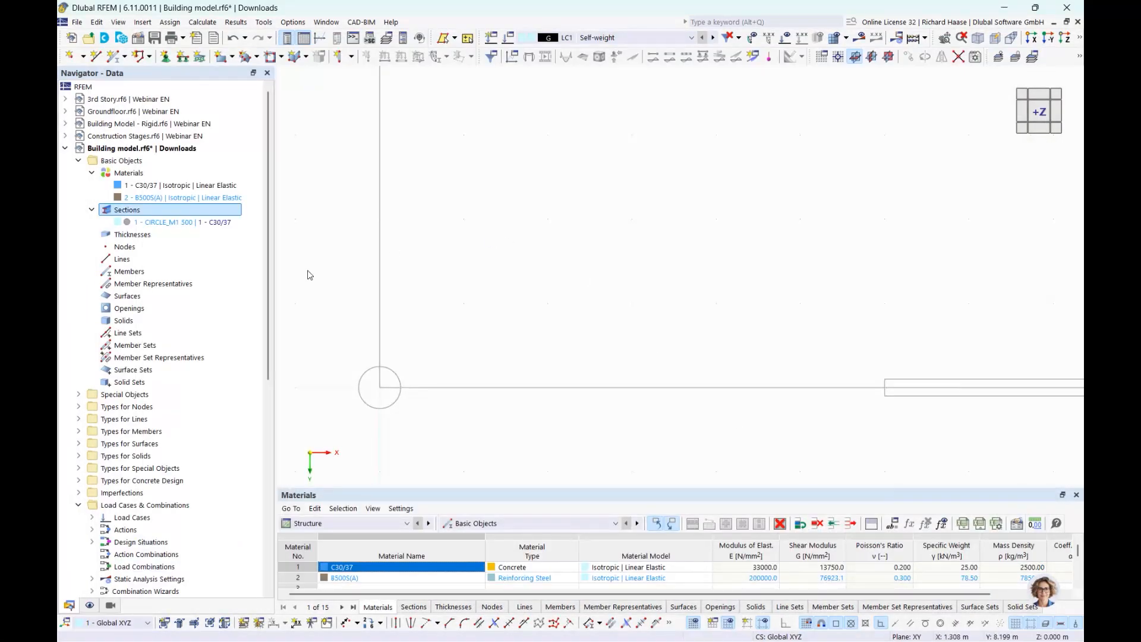
- Create a new uniform thickness of C30/37 concrete and set d to 300 mm
{"action": "scroll", "coordinate": [446, 243], "scroll_direction": "down", "scroll_amount": 3}
{"action": "middle_click_drag", "start_coordinate": [540, 254], "coordinate": [475, 366]}
{"action": "scroll", "coordinate": [487, 346], "scroll_direction": "down", "scroll_amount": 3}
{"action": "middle_click_drag", "start_coordinate": [590, 143], "coordinate": [574, 151]}
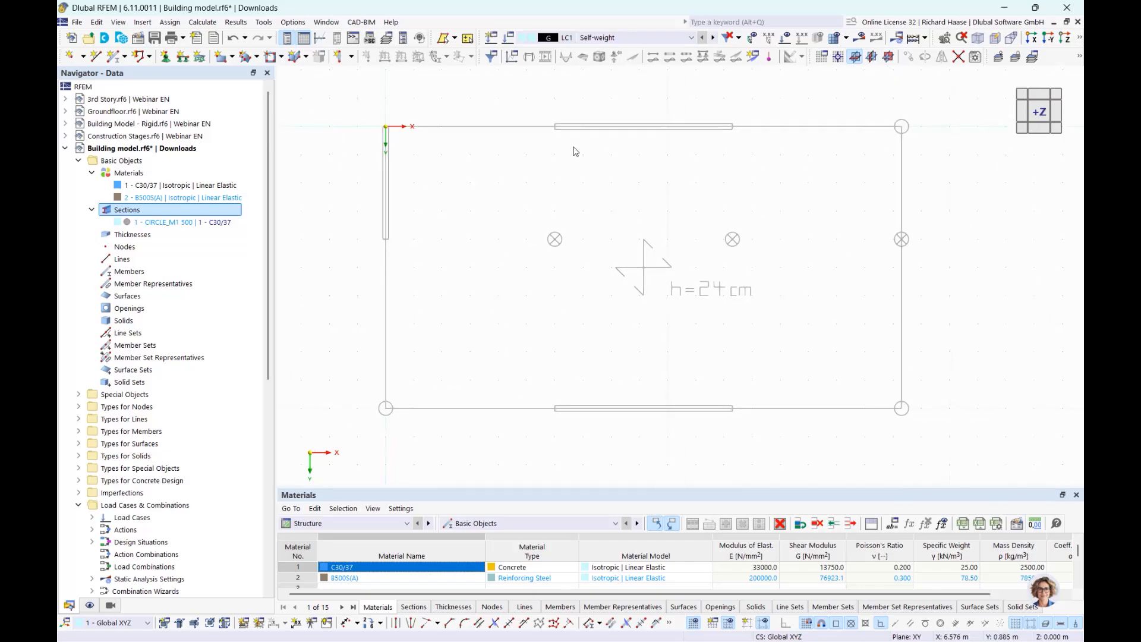
{"action": "right_click", "coordinate": [142, 236]}
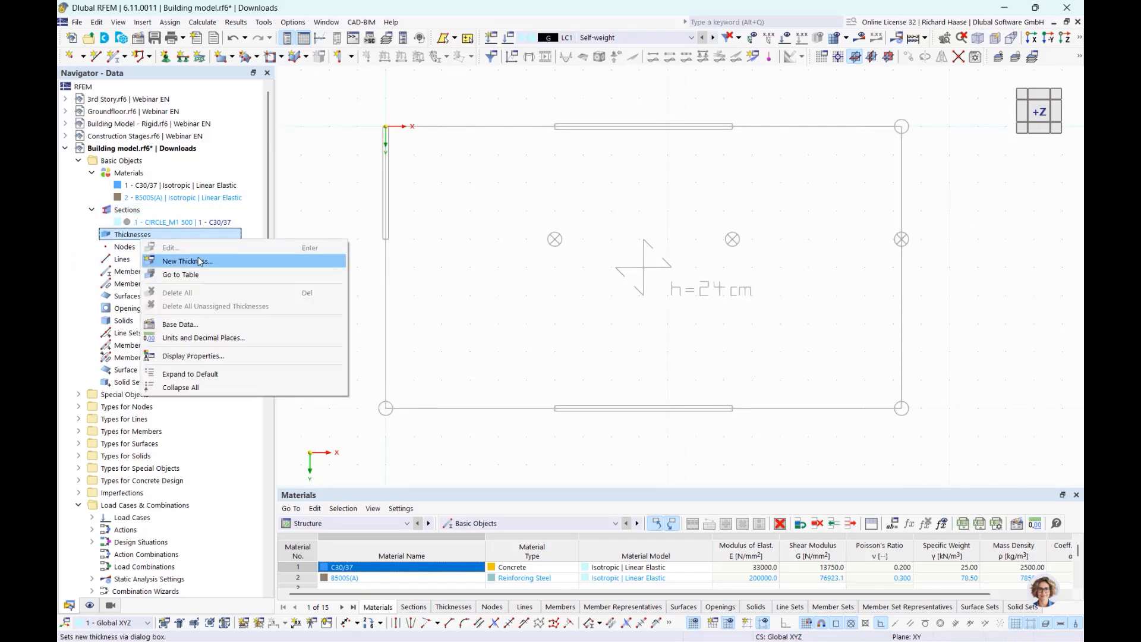
{"action": "left_click", "coordinate": [200, 263]}
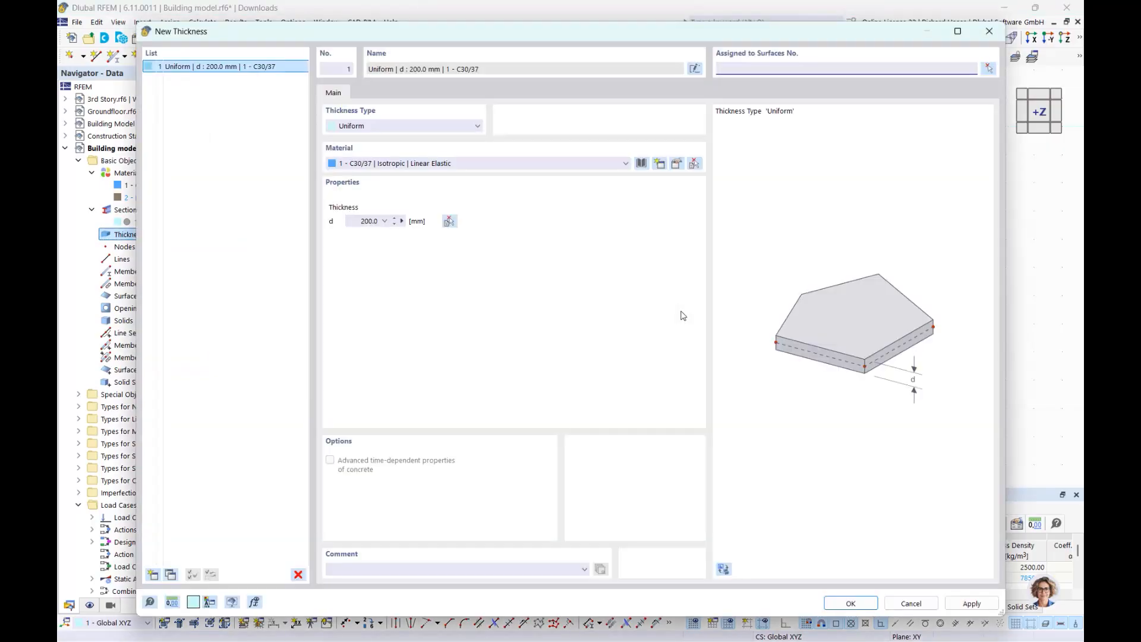
{"action": "double_click", "coordinate": [366, 221]}
{"action": "type", "text": "300"}
{"action": "left_click", "coordinate": [380, 569]}
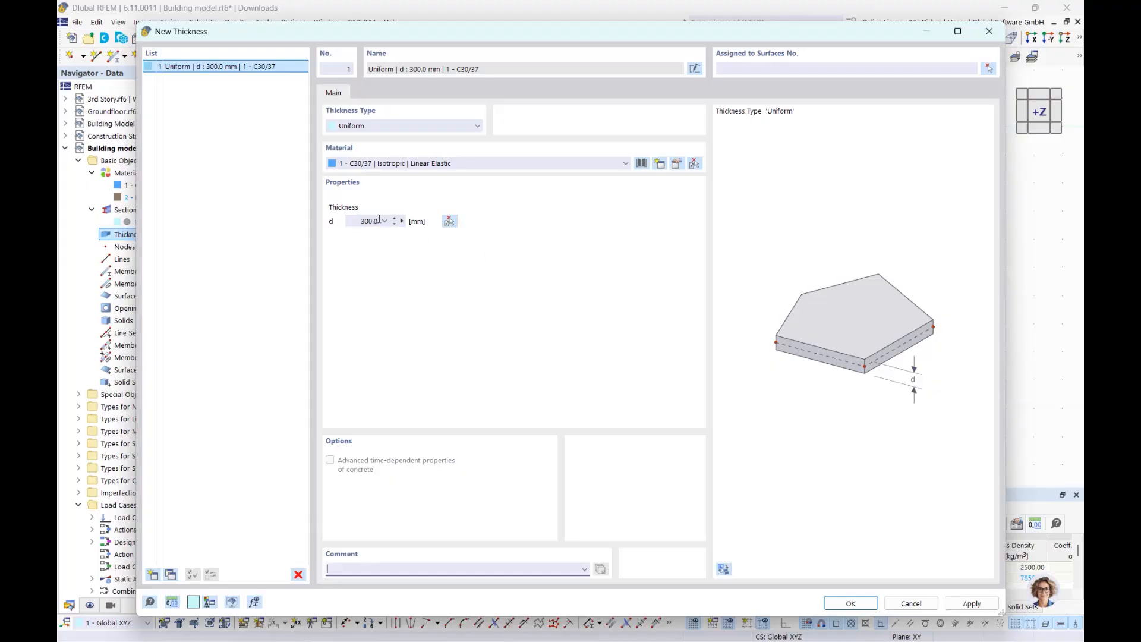
- Set the uniform thickness to 200 mm by measuring across the lower end of the wall at the plan's upper-left corner
{"action": "left_click", "coordinate": [402, 221]}
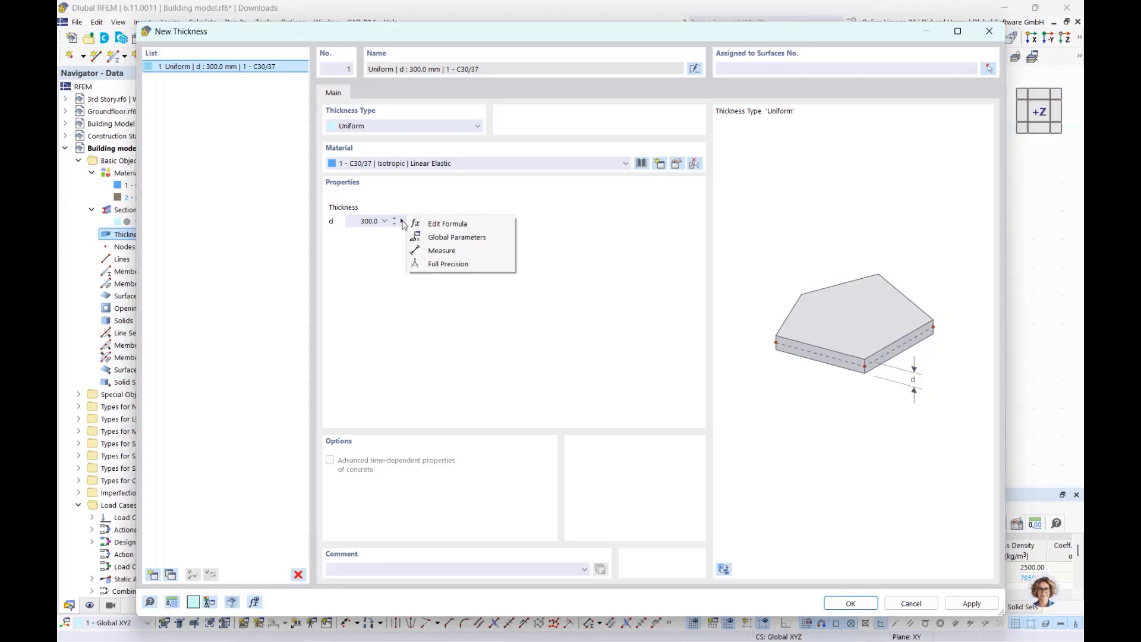
{"action": "left_click", "coordinate": [438, 252]}
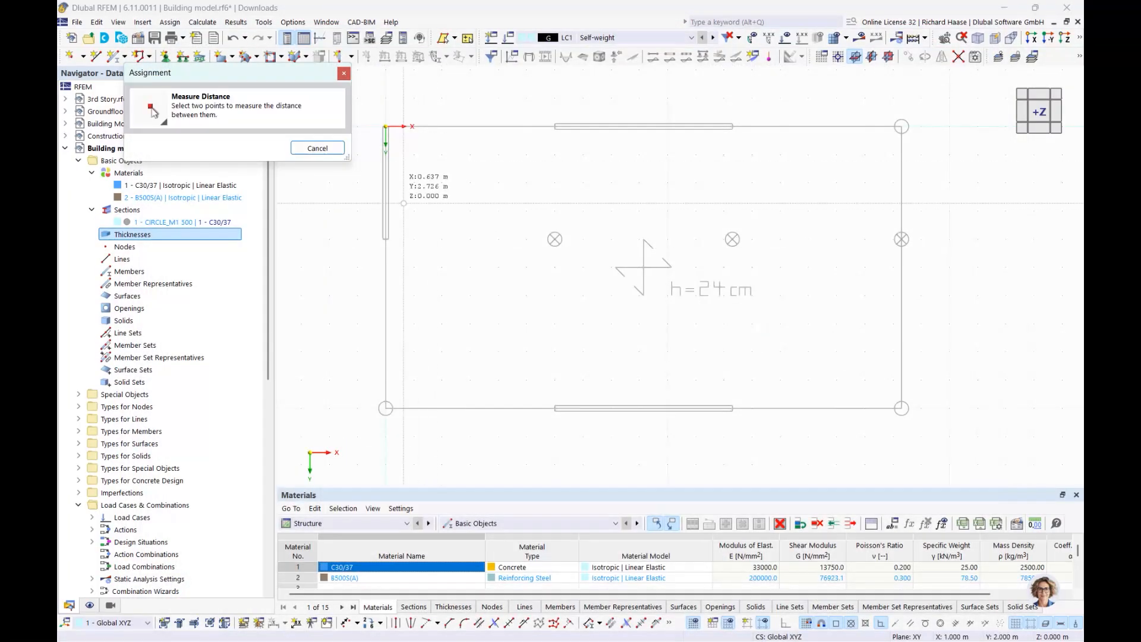
{"action": "scroll", "coordinate": [398, 237], "scroll_direction": "up", "scroll_amount": 5}
{"action": "middle_click_drag", "start_coordinate": [401, 235], "coordinate": [410, 270]}
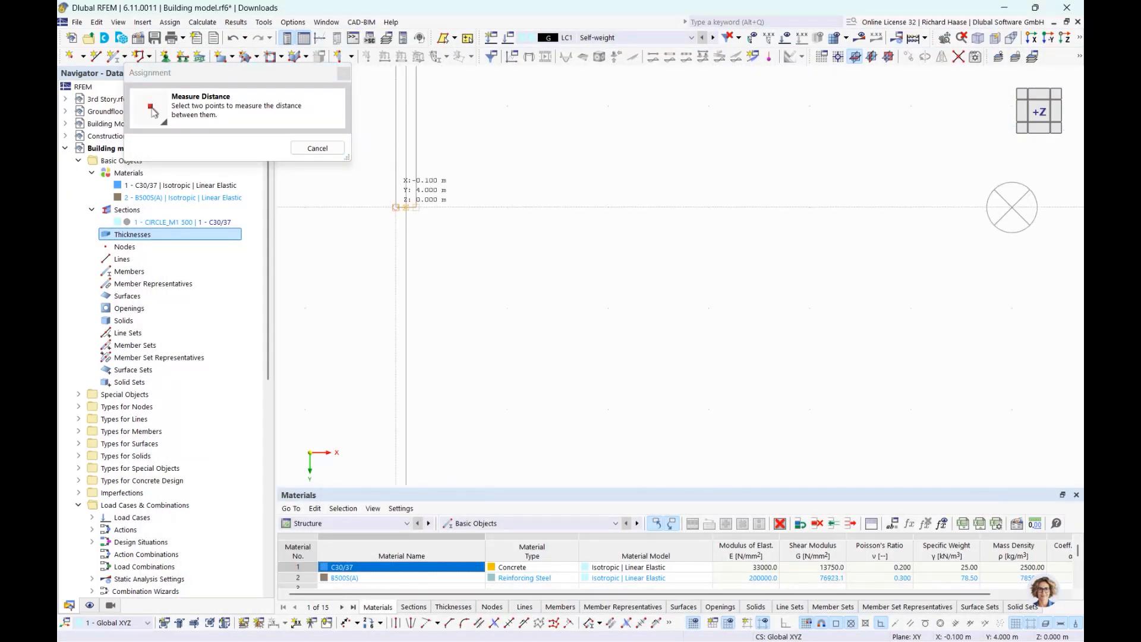
{"action": "left_click", "coordinate": [416, 207]}
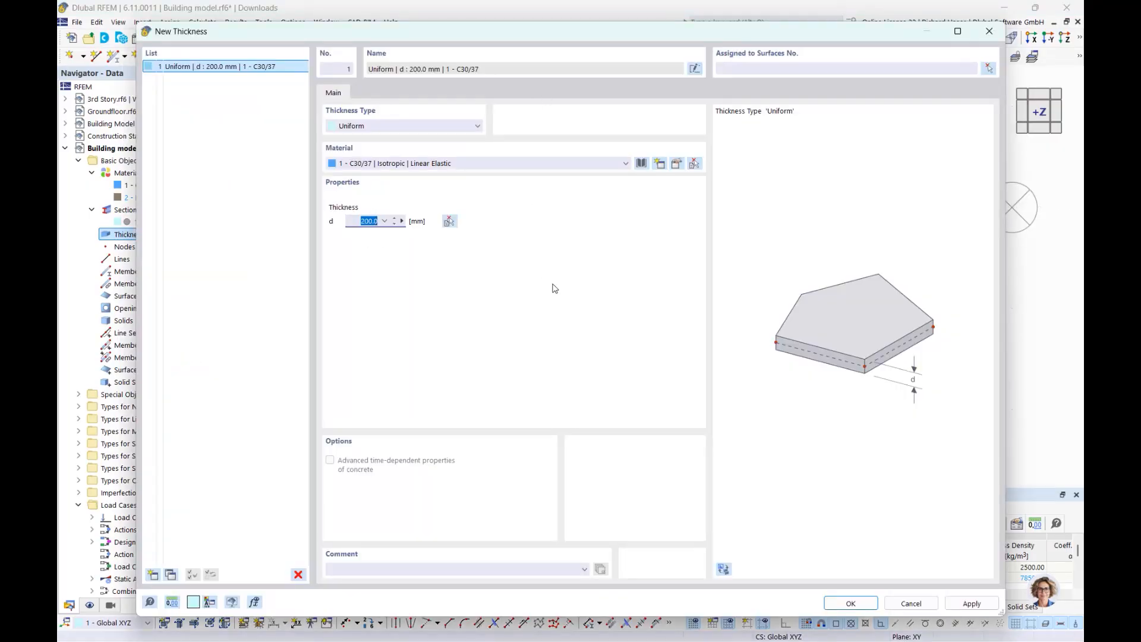
- Add a second uniform thickness of C30/37 concrete with d set to 240 mm, and save both thicknesses
{"action": "left_click", "coordinate": [153, 575]}
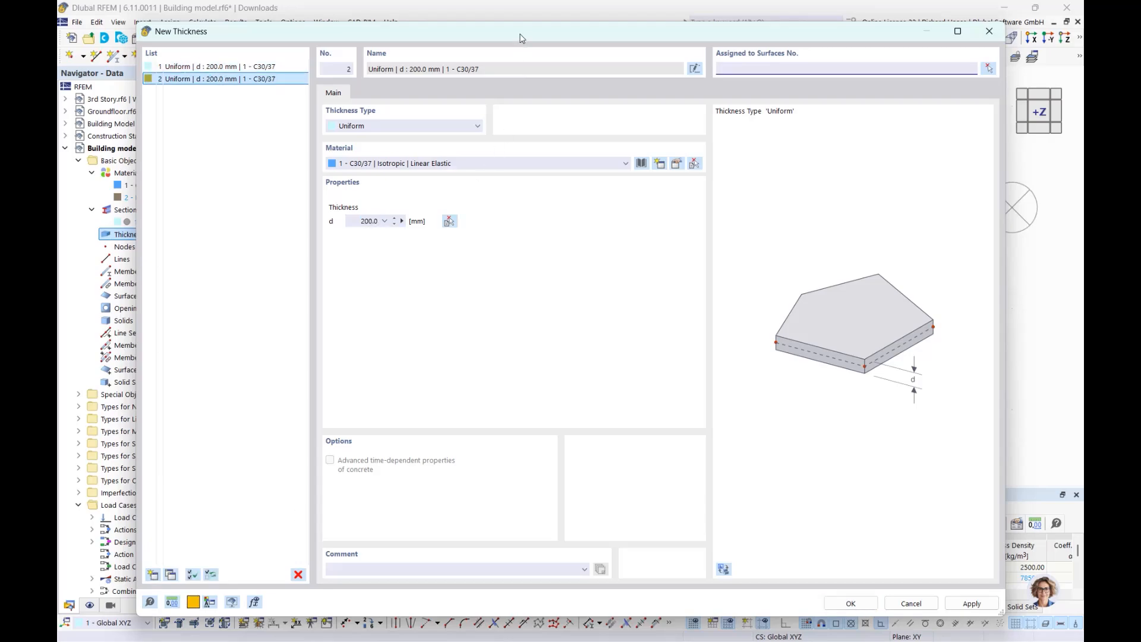
{"action": "left_click_drag", "start_coordinate": [520, 38], "coordinate": [629, 342]}
{"action": "left_click_drag", "start_coordinate": [763, 336], "coordinate": [644, 118]}
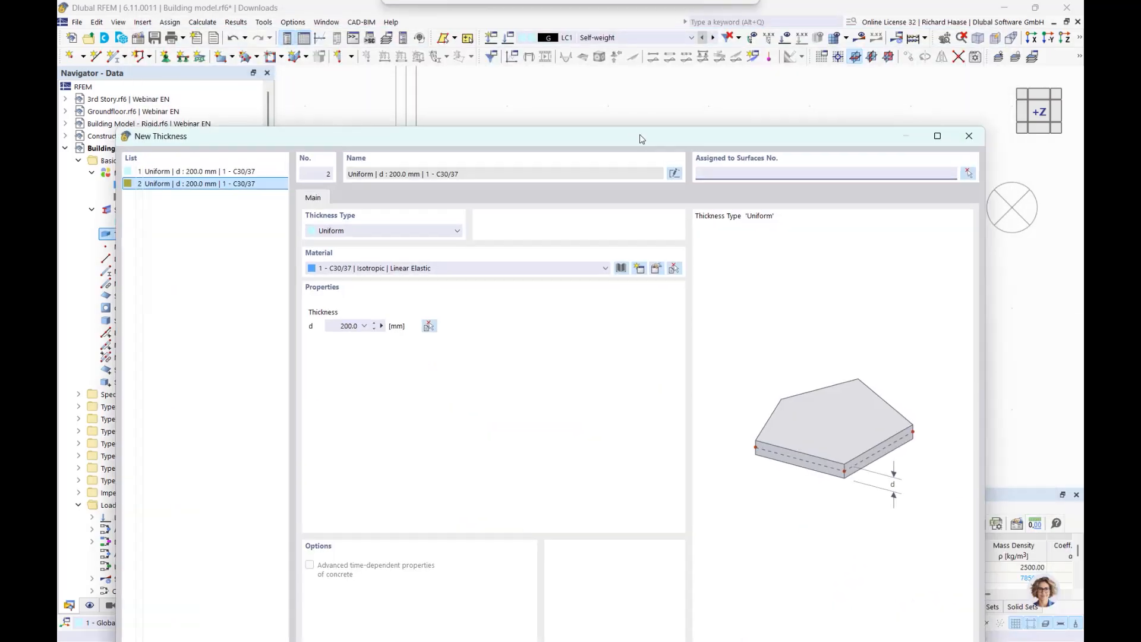
{"action": "double_click", "coordinate": [344, 321]}
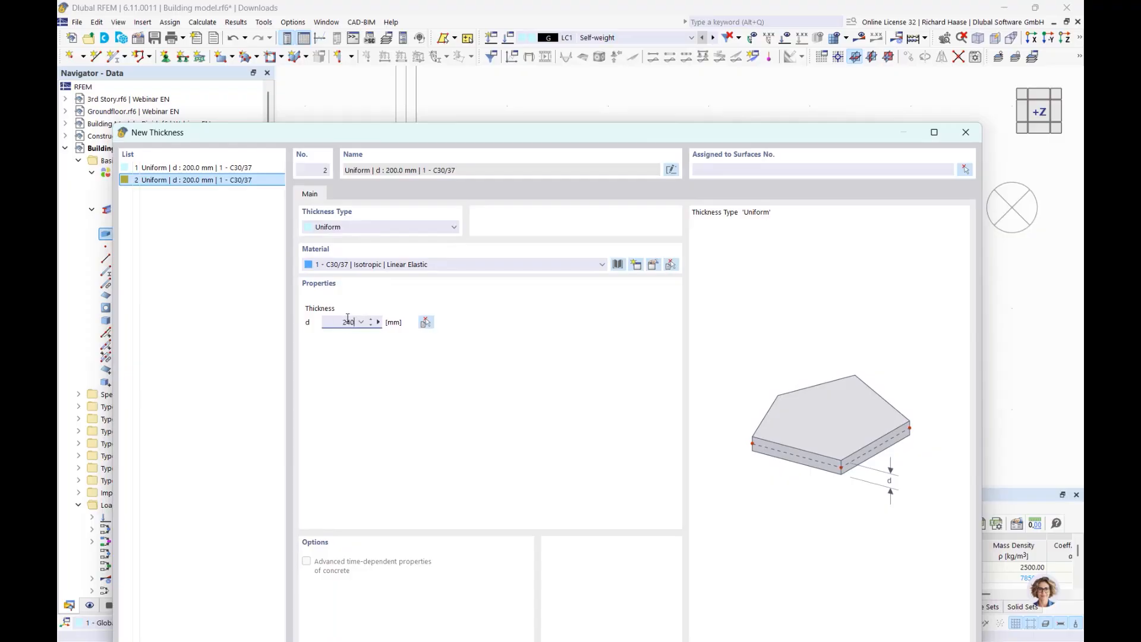
{"action": "left_click_drag", "start_coordinate": [543, 133], "coordinate": [529, 69]}
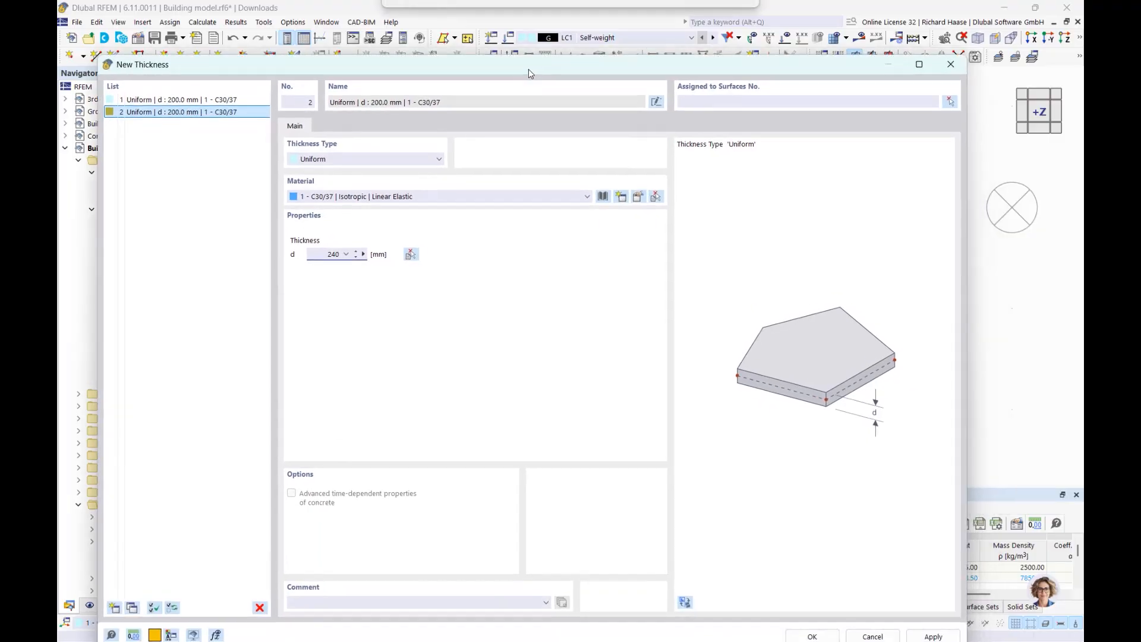
{"action": "left_click", "coordinate": [812, 634]}
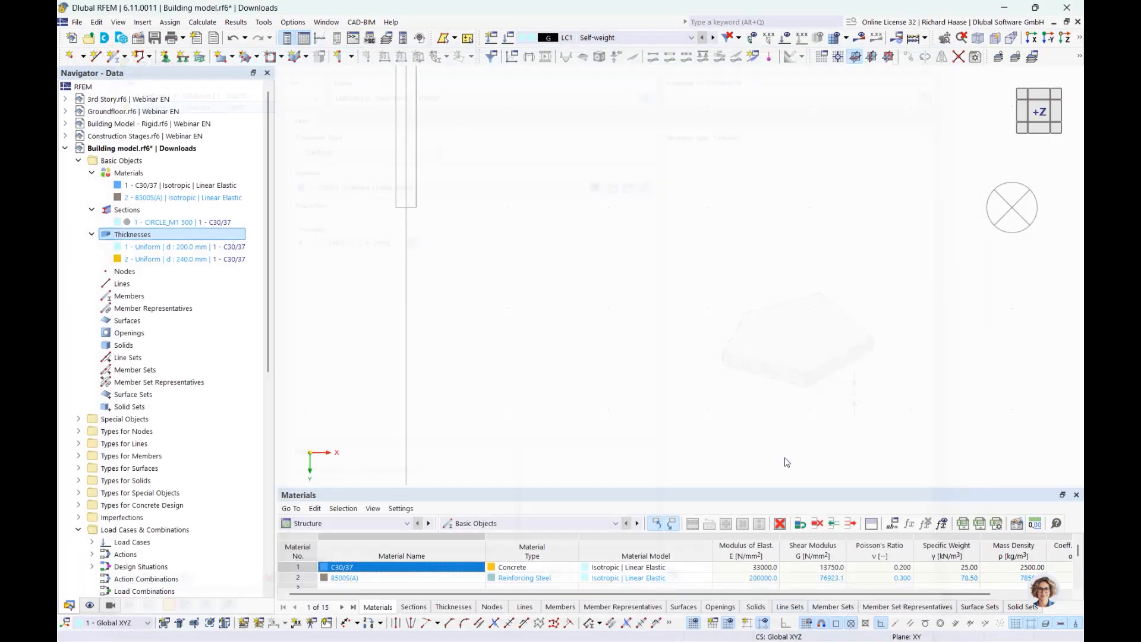
- Set the solid model rendering to show surfaces as Filled incl. Thickness
{"action": "scroll", "coordinate": [743, 321], "scroll_direction": "down", "scroll_amount": 4}
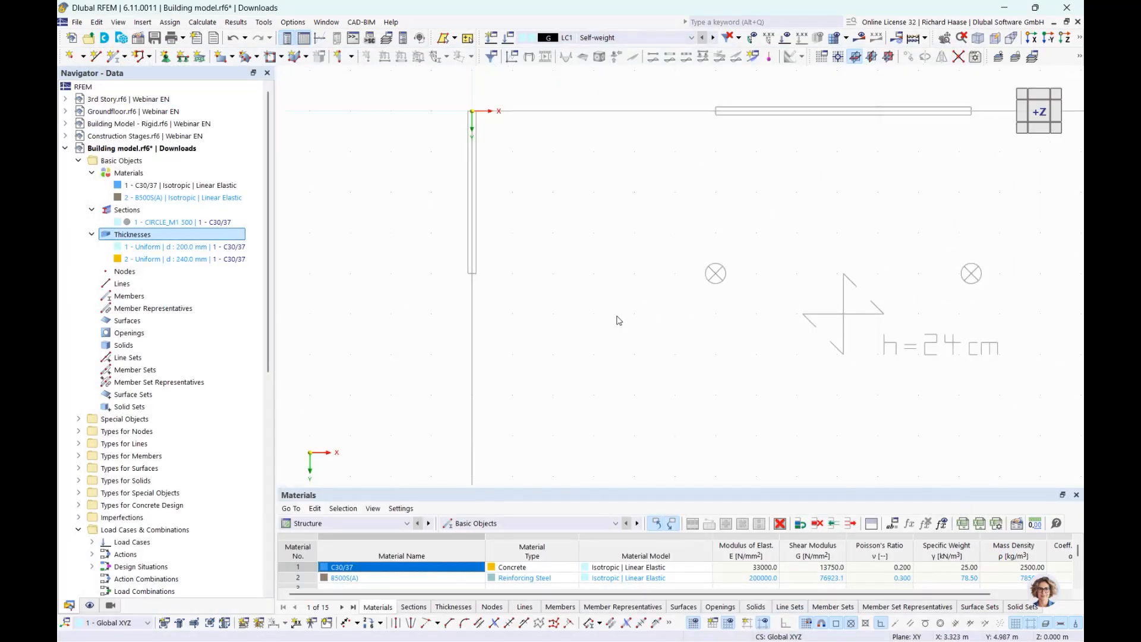
{"action": "scroll", "coordinate": [543, 309], "scroll_direction": "down", "scroll_amount": 2}
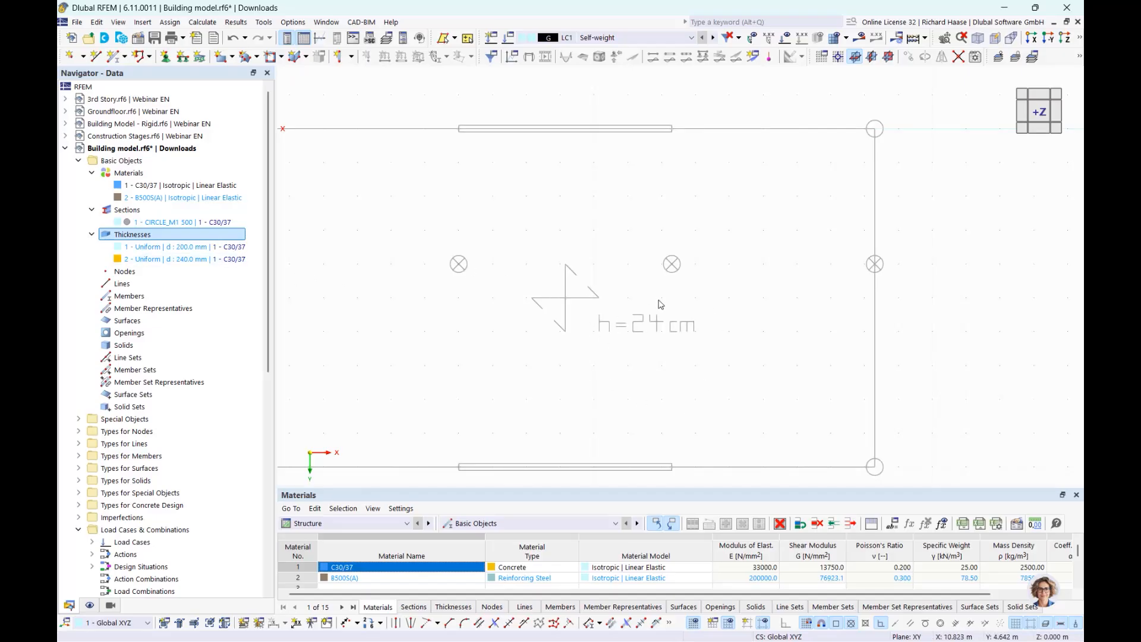
{"action": "scroll", "coordinate": [595, 315], "scroll_direction": "down", "scroll_amount": 2}
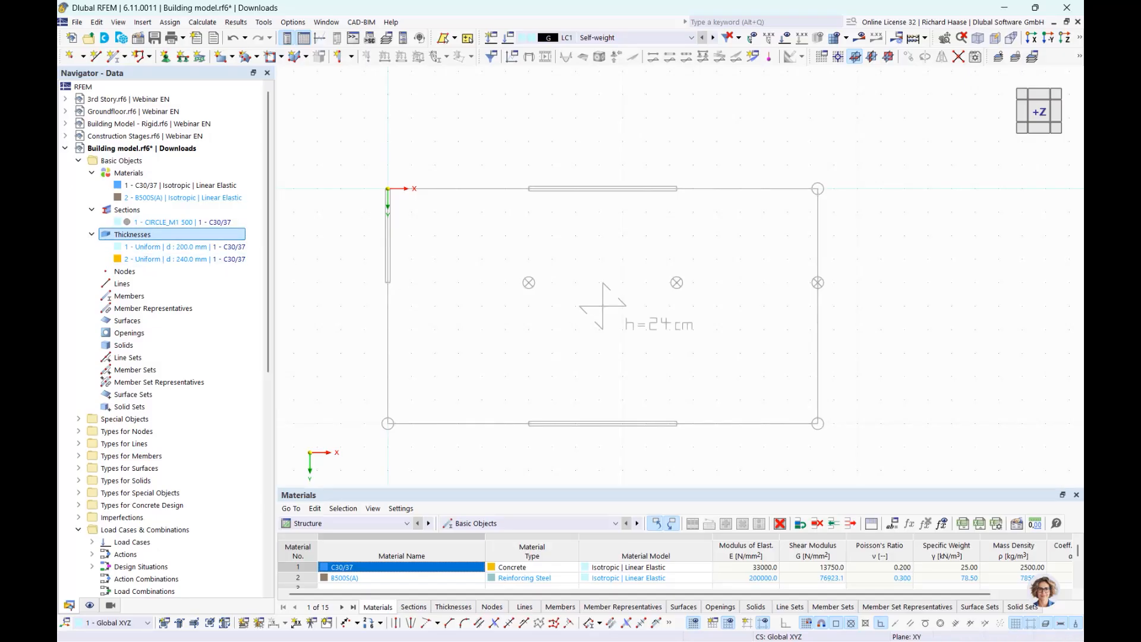
{"action": "left_click", "coordinate": [89, 605]}
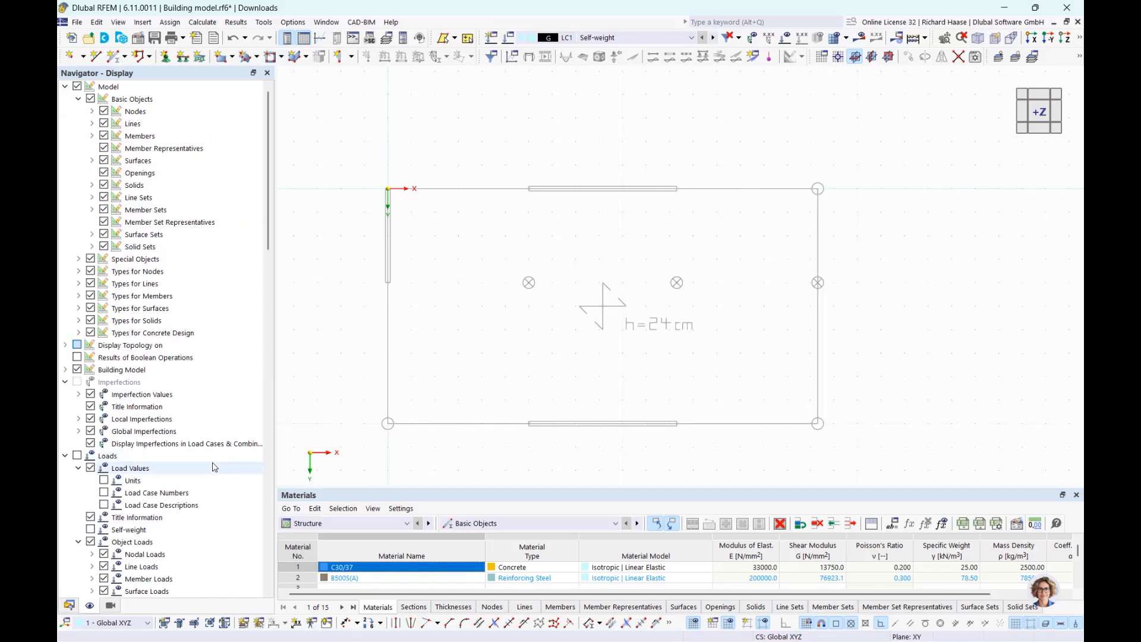
{"action": "scroll", "coordinate": [214, 468], "scroll_direction": "down", "scroll_amount": 7}
{"action": "scroll", "coordinate": [214, 467], "scroll_direction": "down", "scroll_amount": 15}
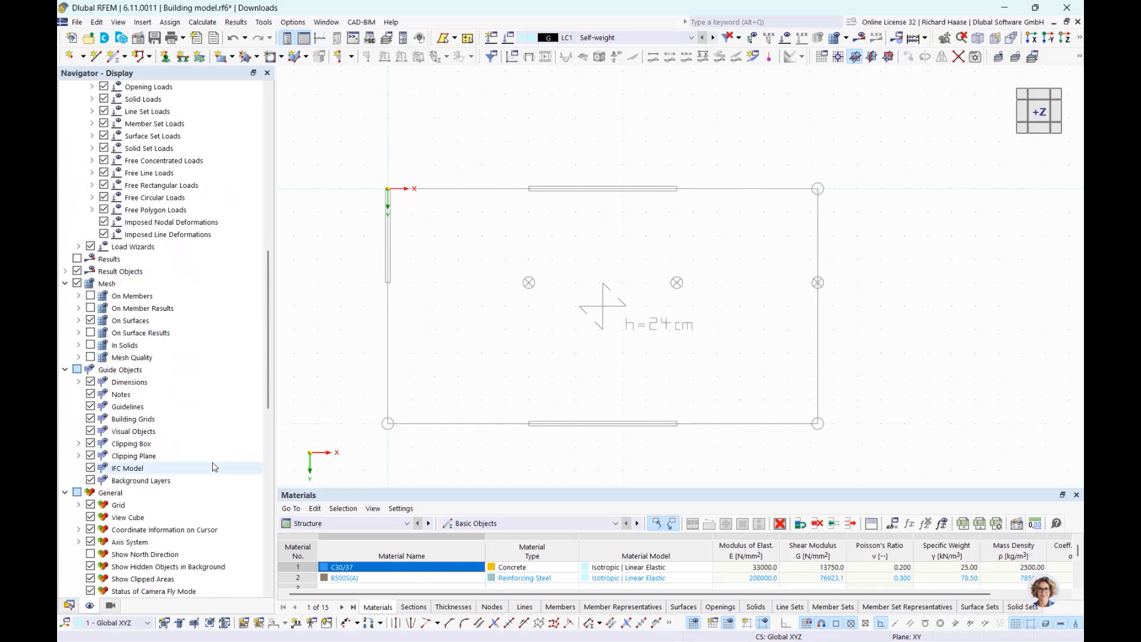
{"action": "left_click_drag", "start_coordinate": [266, 433], "coordinate": [266, 521]}
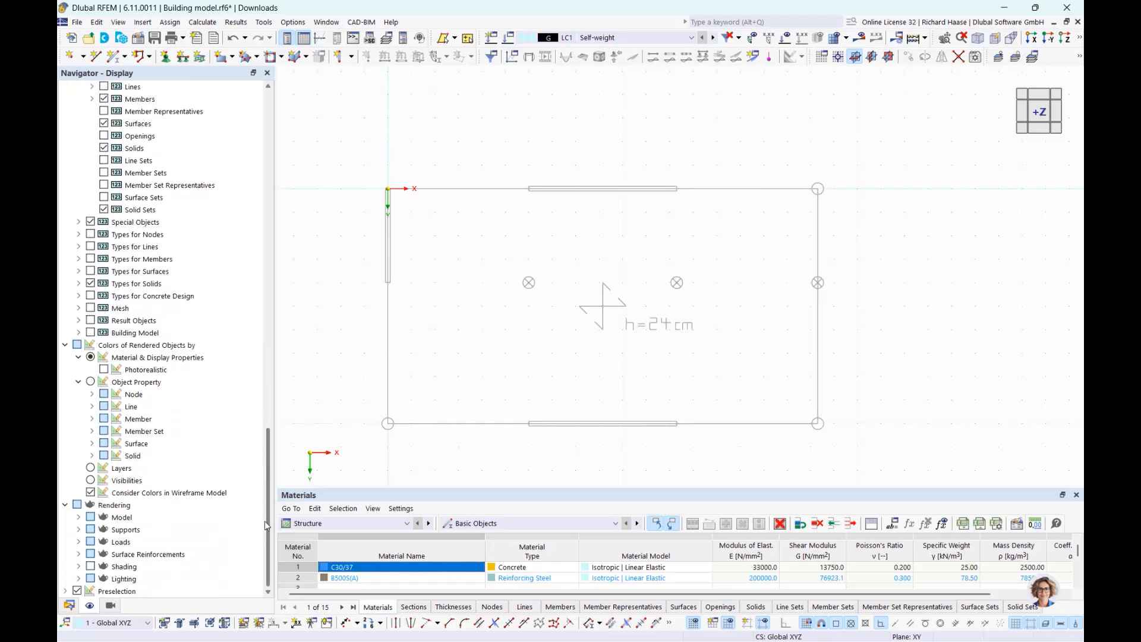
{"action": "left_click", "coordinate": [151, 507]}
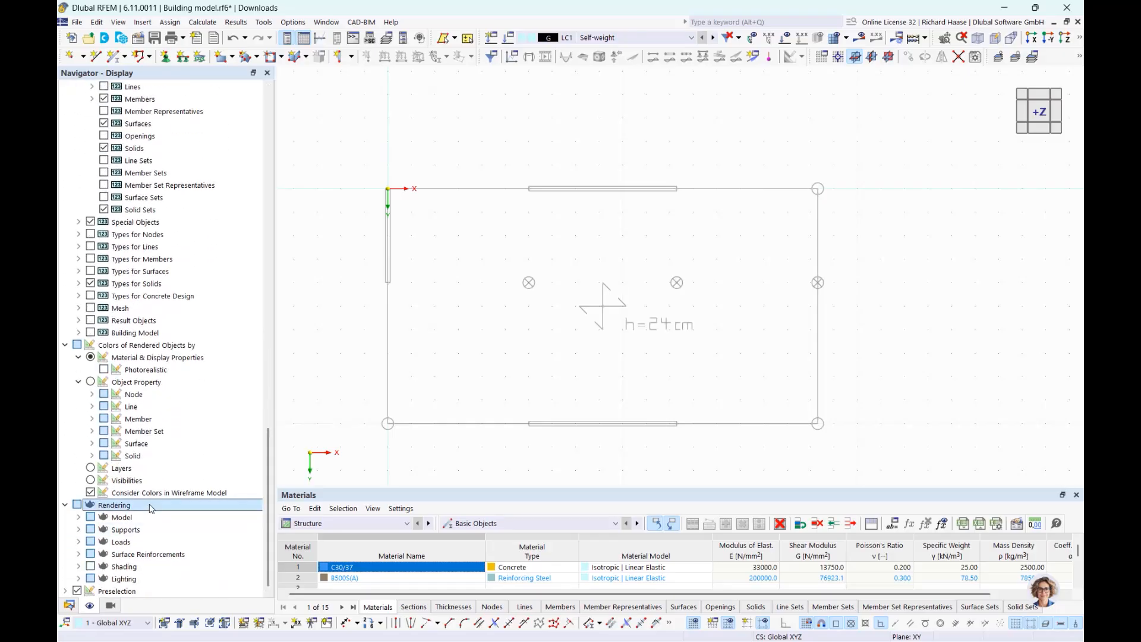
{"action": "left_click", "coordinate": [80, 518]}
{"action": "left_click", "coordinate": [93, 518]}
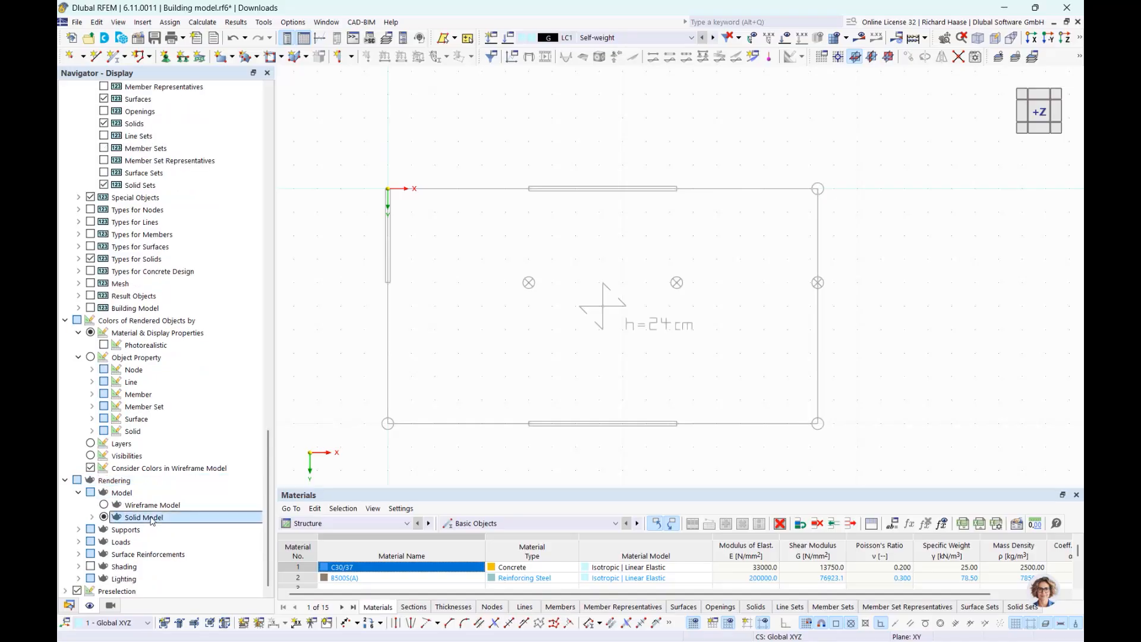
{"action": "left_click", "coordinate": [92, 517]}
{"action": "scroll", "coordinate": [98, 518], "scroll_direction": "down", "scroll_amount": 1}
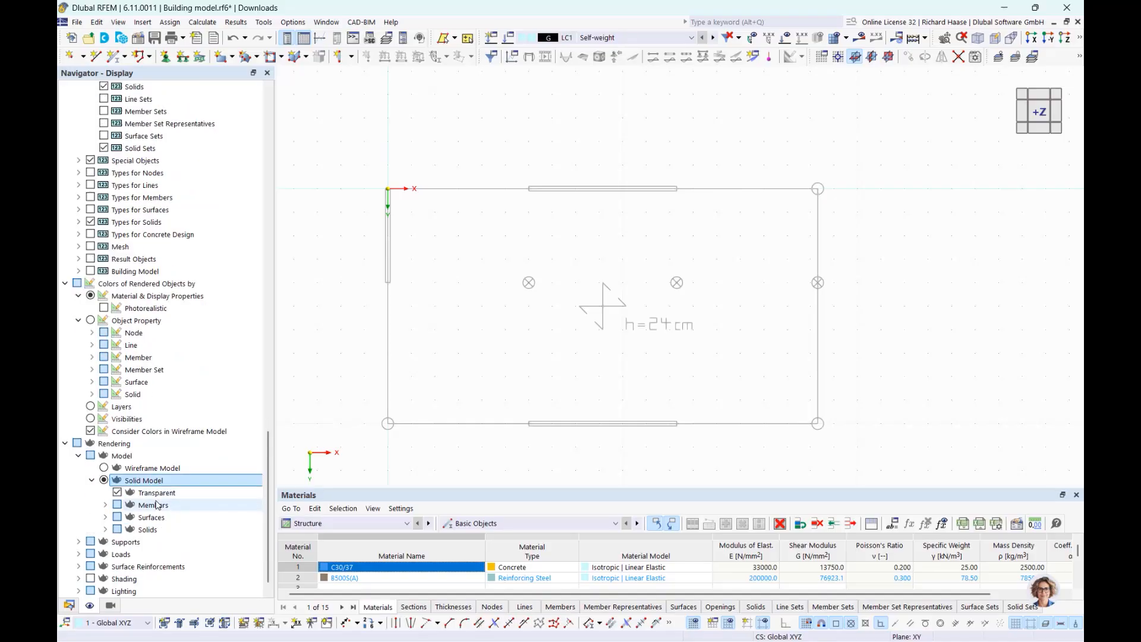
{"action": "left_click", "coordinate": [106, 517]}
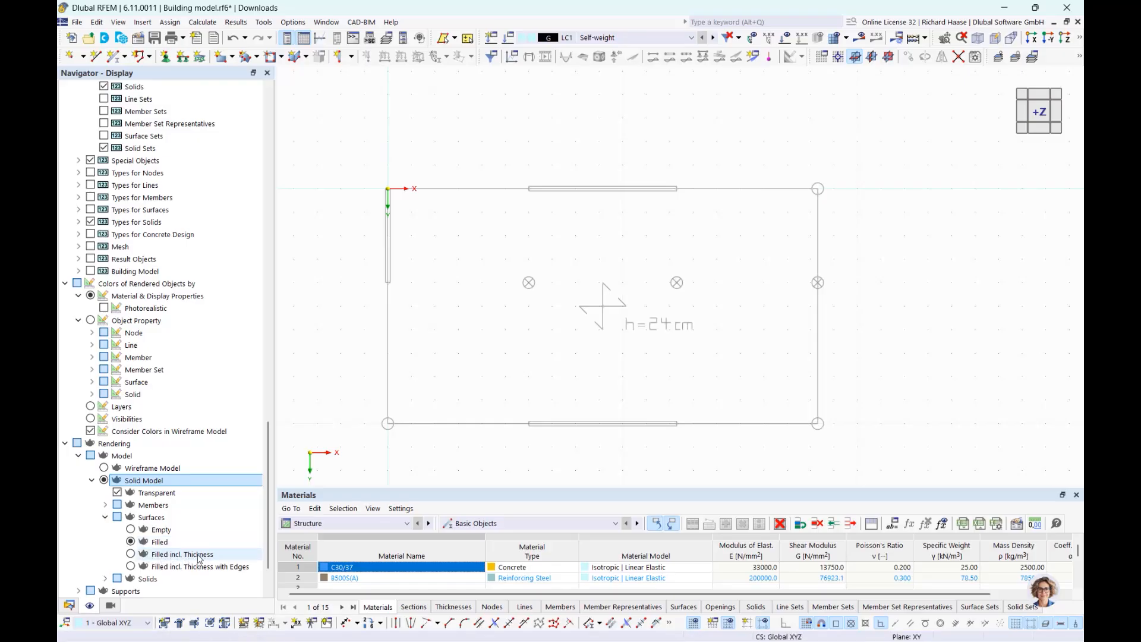
{"action": "left_click", "coordinate": [132, 555]}
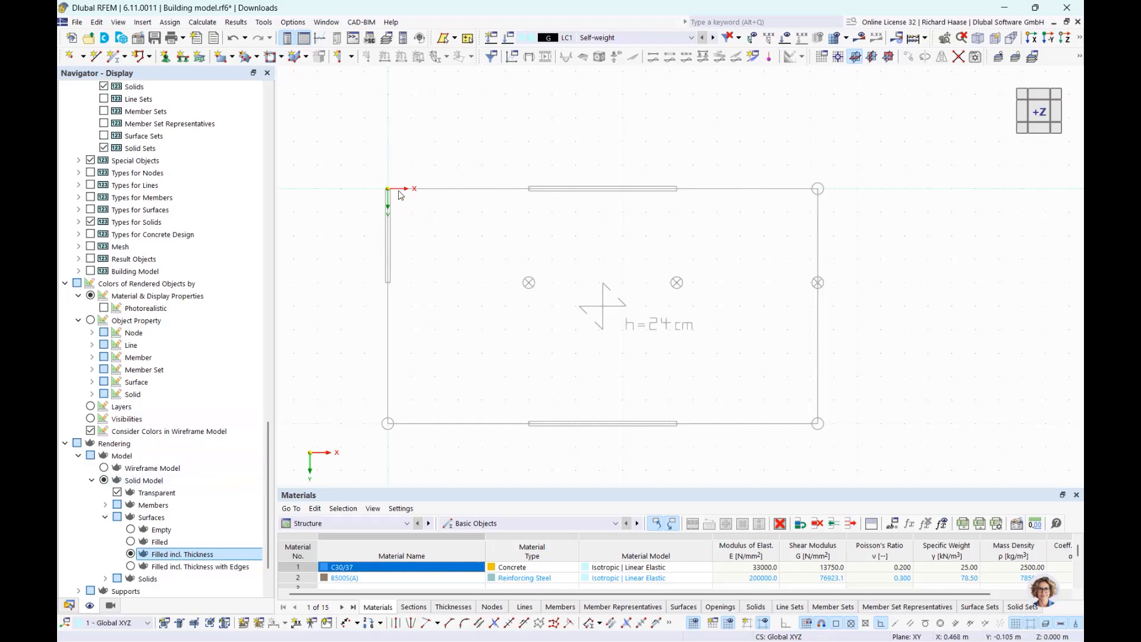
- Start a new column with the CIRCLE_M1 500 section of C30/37 and select all building stories for it
{"action": "left_click", "coordinate": [352, 57]}
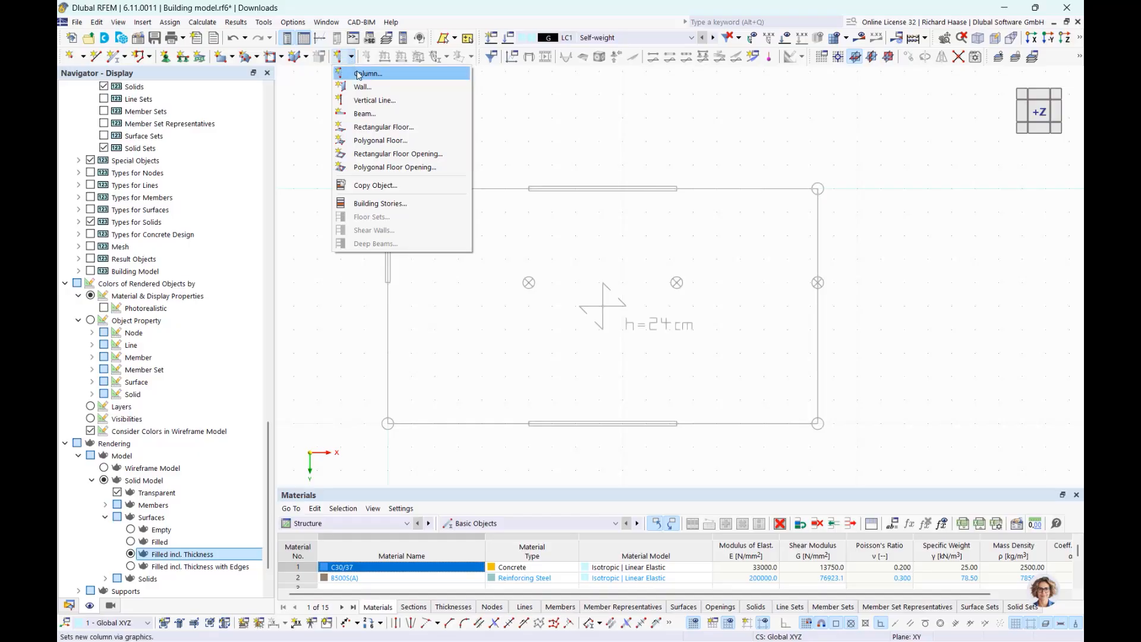
{"action": "left_click", "coordinate": [359, 74]}
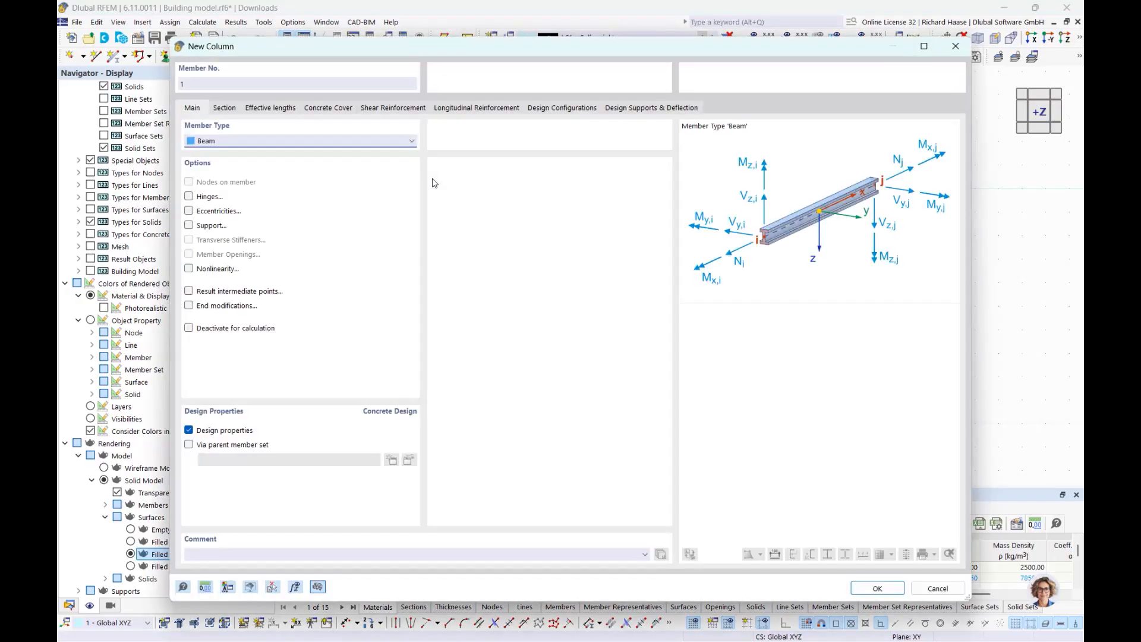
{"action": "left_click", "coordinate": [224, 107]}
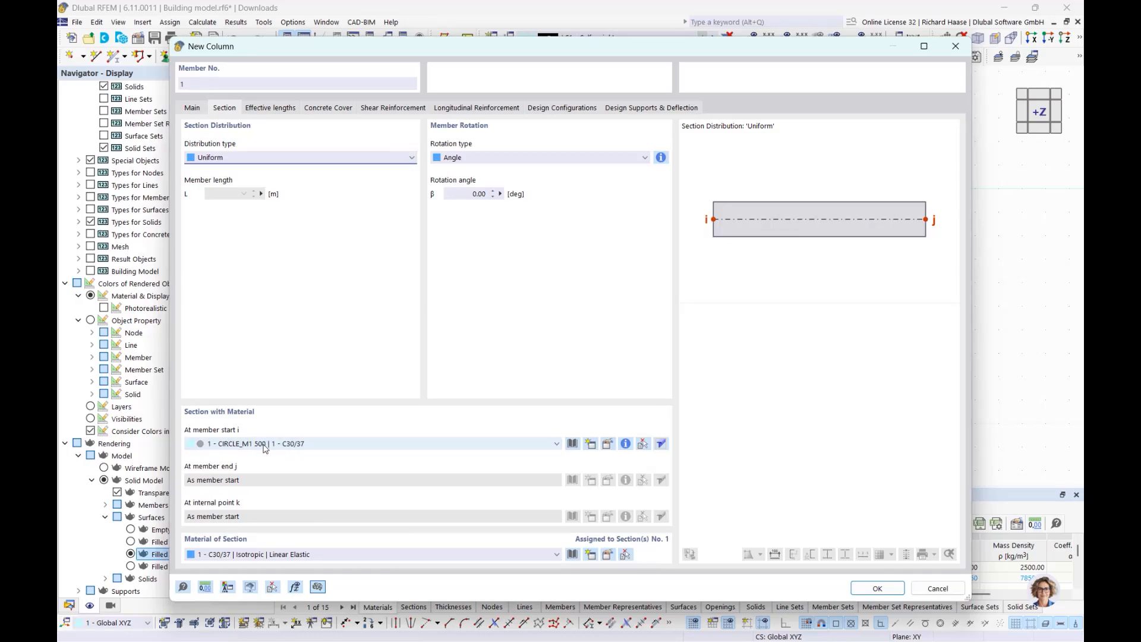
{"action": "left_click", "coordinate": [877, 588]}
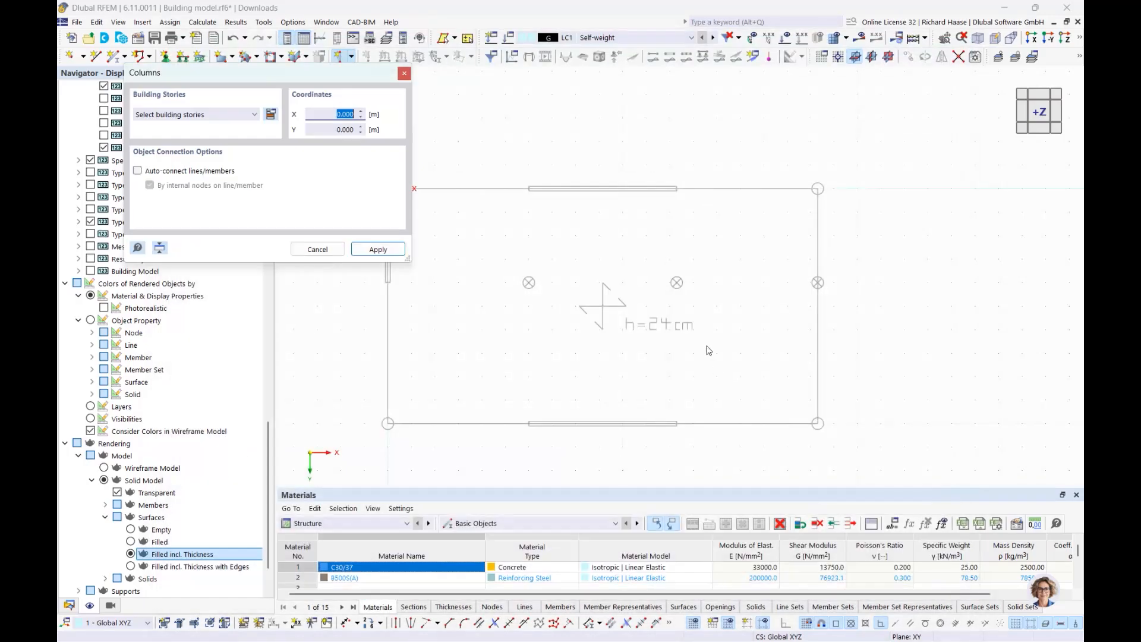
{"action": "left_click", "coordinate": [215, 120]}
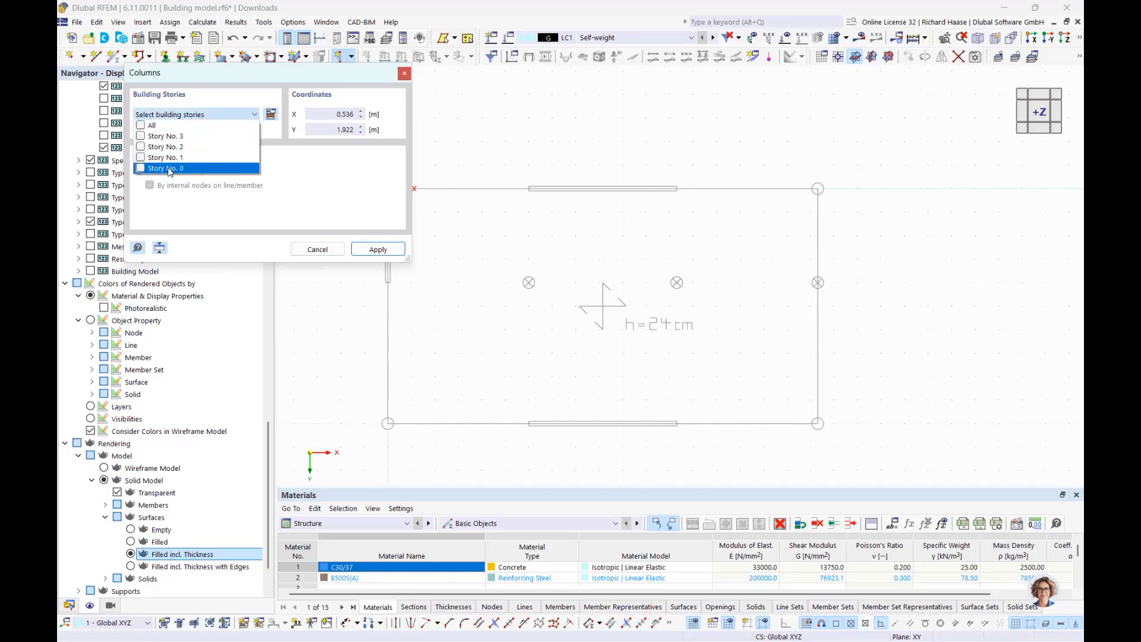
{"action": "left_click", "coordinate": [141, 125]}
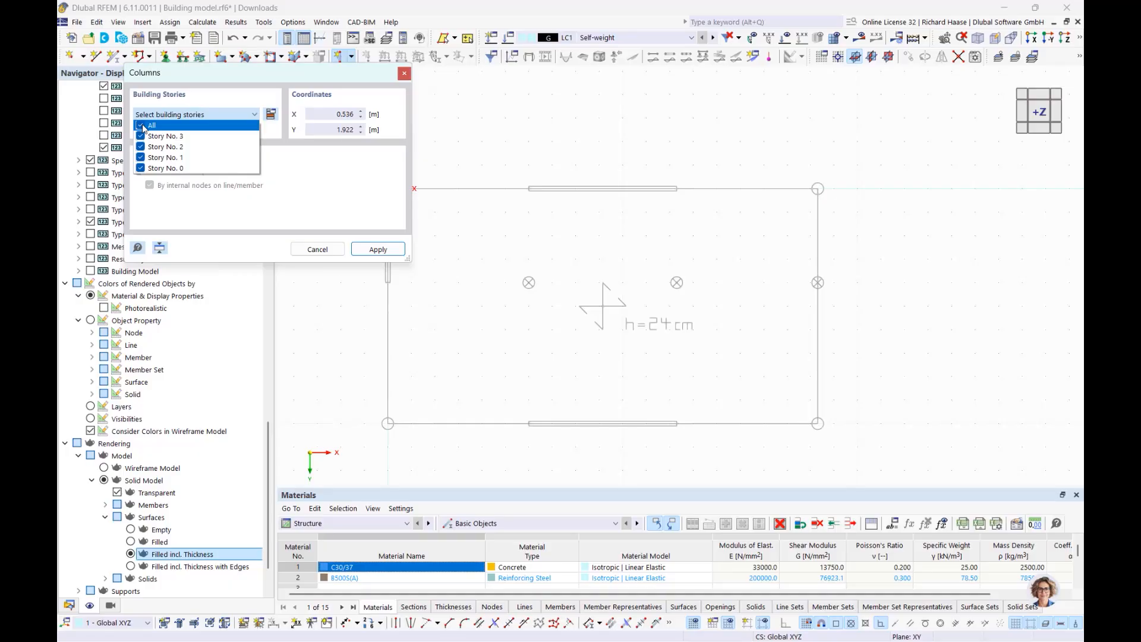
{"action": "left_click", "coordinate": [375, 217]}
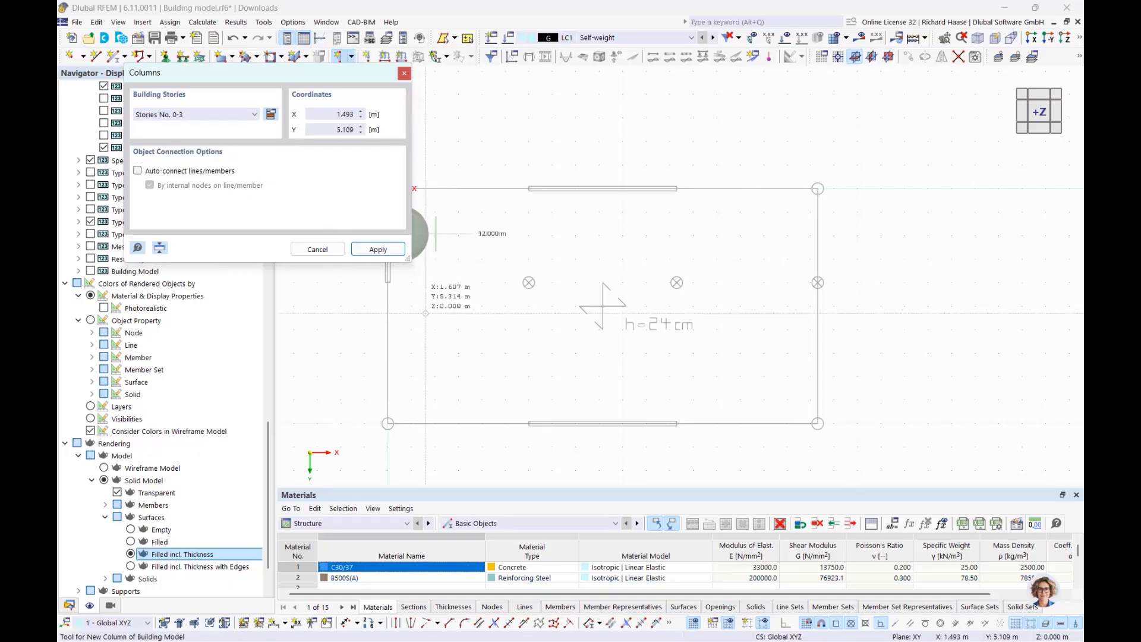
{"action": "middle_click_drag", "start_coordinate": [555, 305], "coordinate": [609, 307]}
{"action": "scroll", "coordinate": [562, 279], "scroll_direction": "up", "scroll_amount": 3}
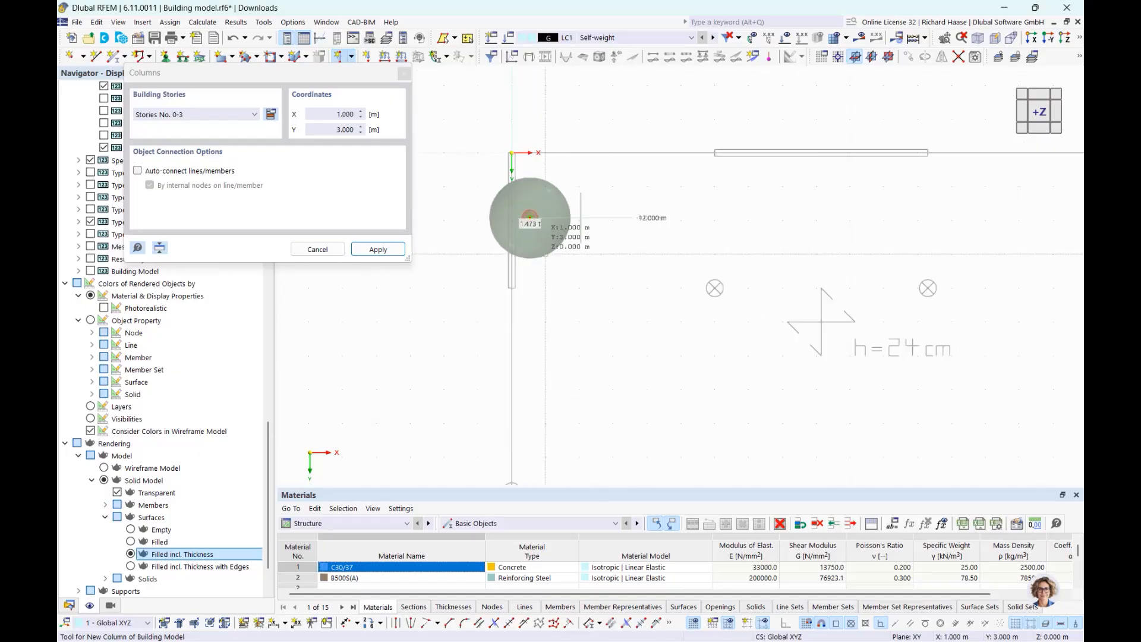
{"action": "key", "text": "Escape"}
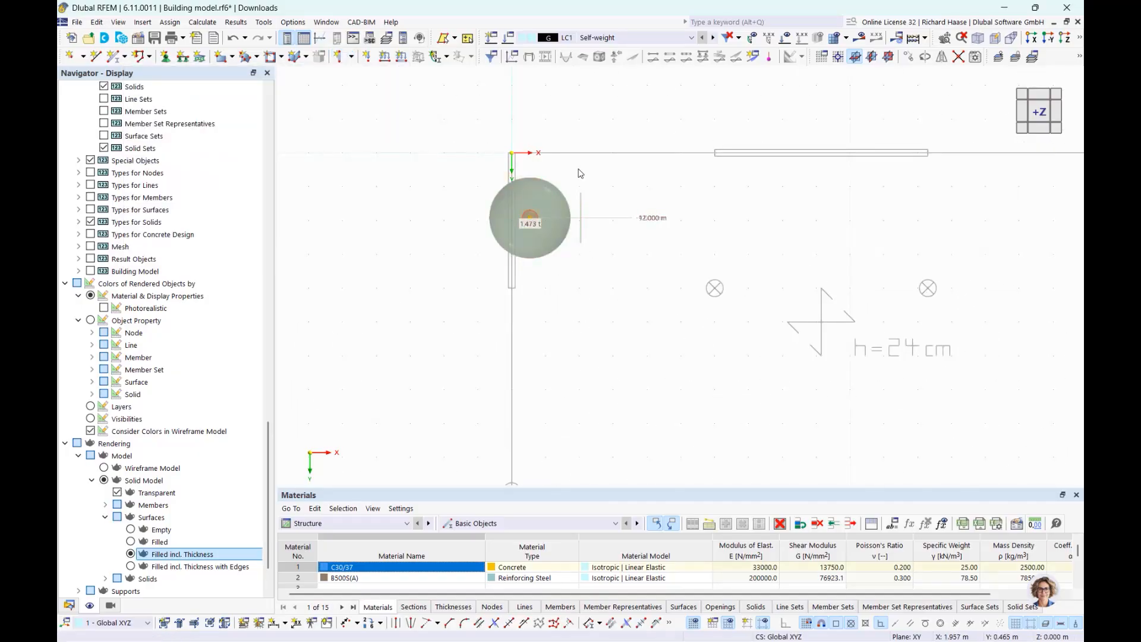
{"action": "key", "text": "Delete"}
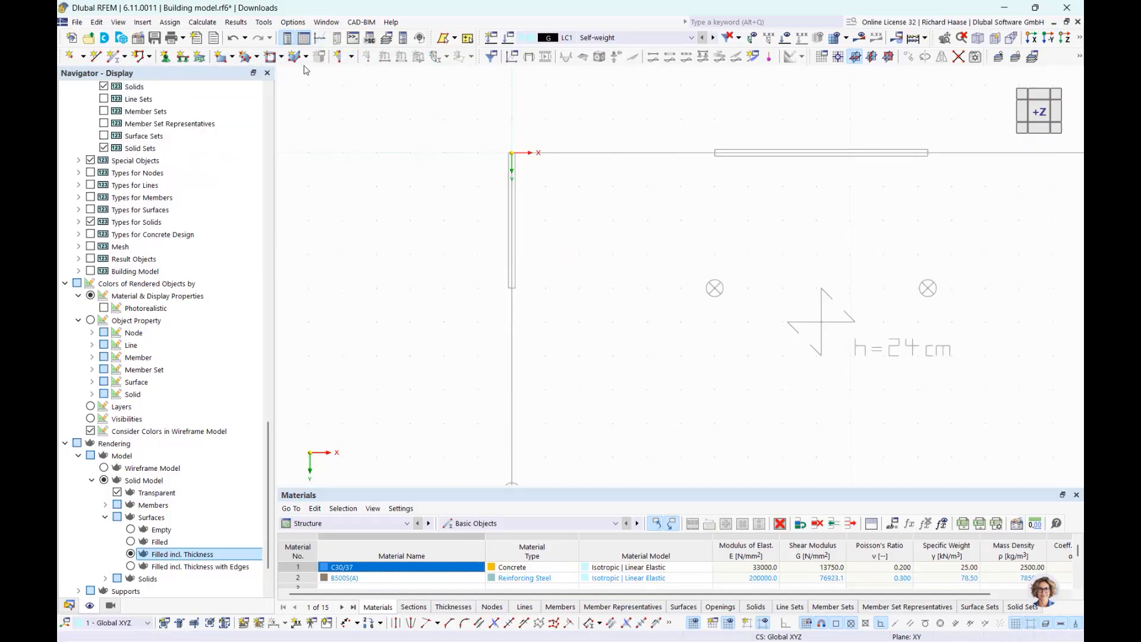
- Place a new beam-type column across stories 0 to 3 at the column circle in the plan's lower-left corner, at X 0, Y 10 m
{"action": "left_click", "coordinate": [344, 58]}
{"action": "left_click", "coordinate": [608, 356]}
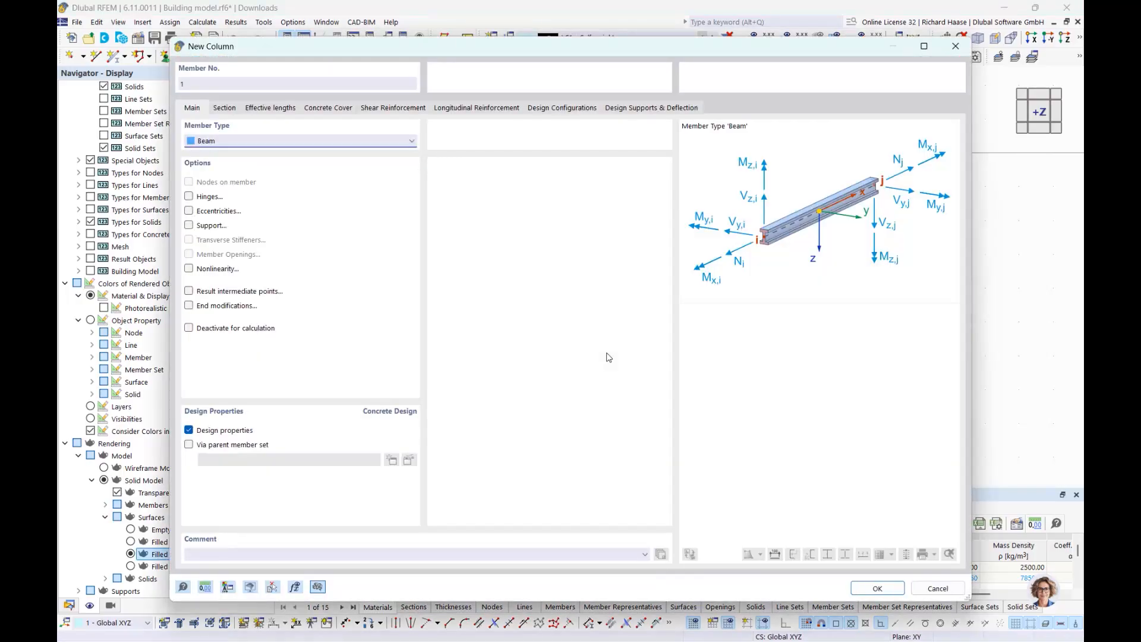
{"action": "left_click", "coordinate": [872, 583]}
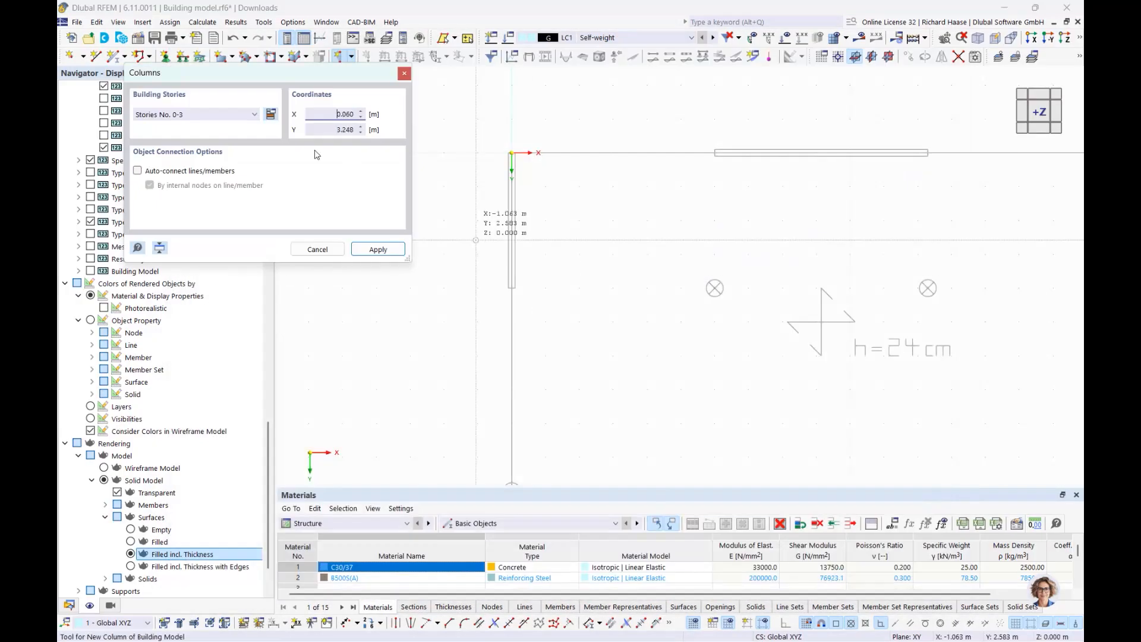
{"action": "left_click", "coordinate": [216, 114]}
{"action": "left_click", "coordinate": [215, 115]}
{"action": "scroll", "coordinate": [512, 335], "scroll_direction": "down", "scroll_amount": 3}
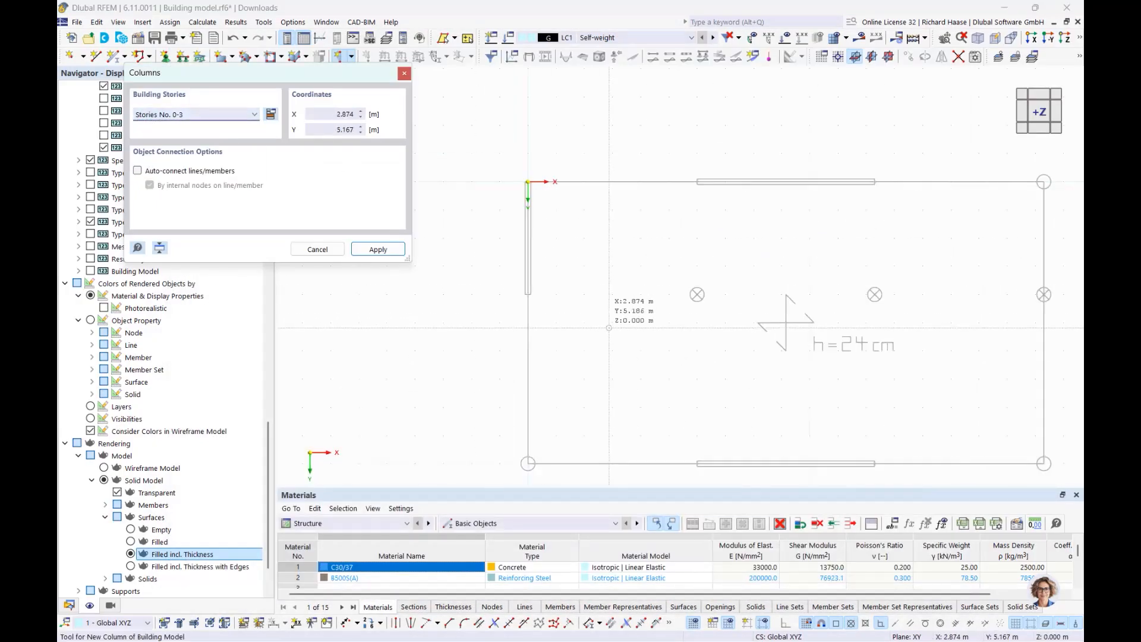
{"action": "scroll", "coordinate": [534, 318], "scroll_direction": "up", "scroll_amount": 3}
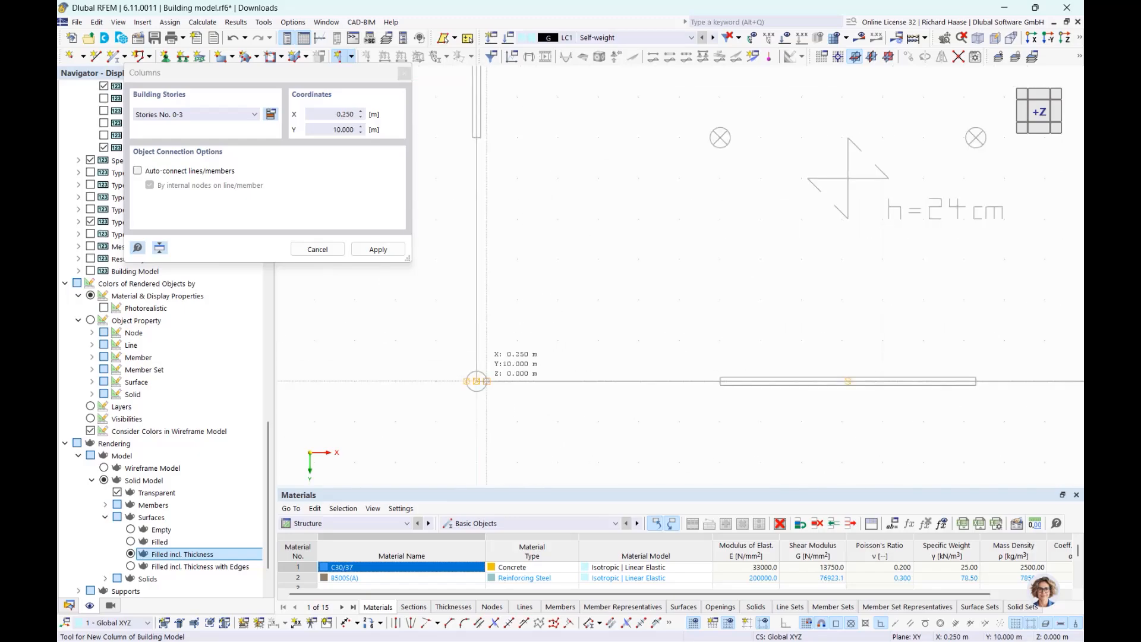
{"action": "left_click", "coordinate": [476, 381]}
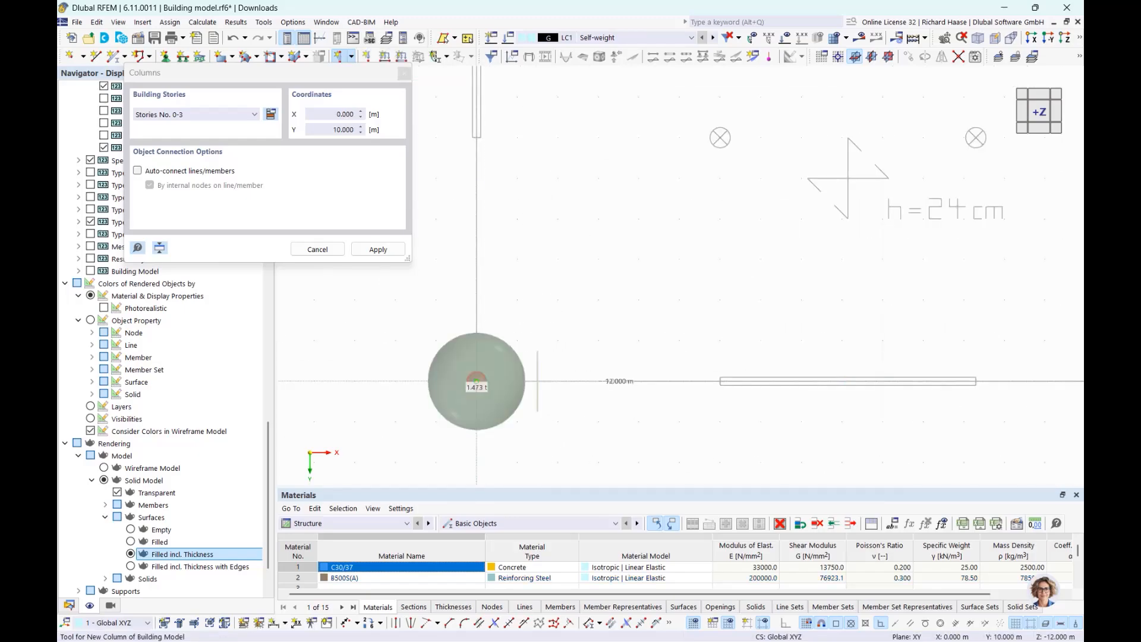
- Place a column across stories 0 to 3 at the first interior circle of the plan, at X 6 m, Y 4 m
{"action": "scroll", "coordinate": [472, 384], "scroll_direction": "up", "scroll_amount": 3}
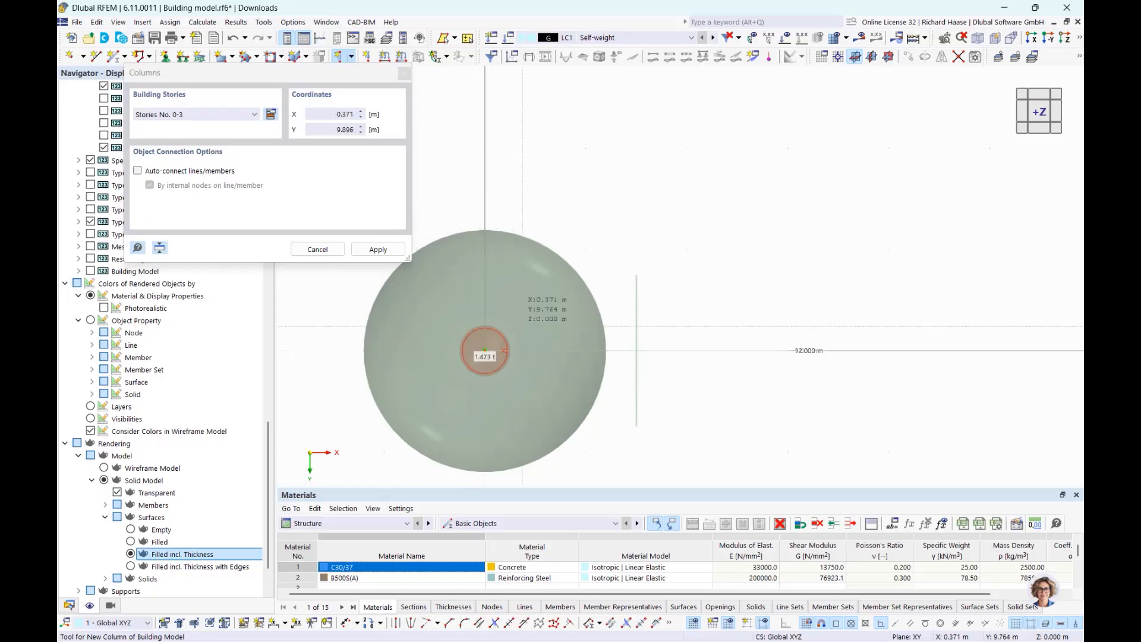
{"action": "scroll", "coordinate": [621, 318], "scroll_direction": "down", "scroll_amount": 3}
{"action": "middle_click_drag", "start_coordinate": [588, 322], "coordinate": [569, 191]}
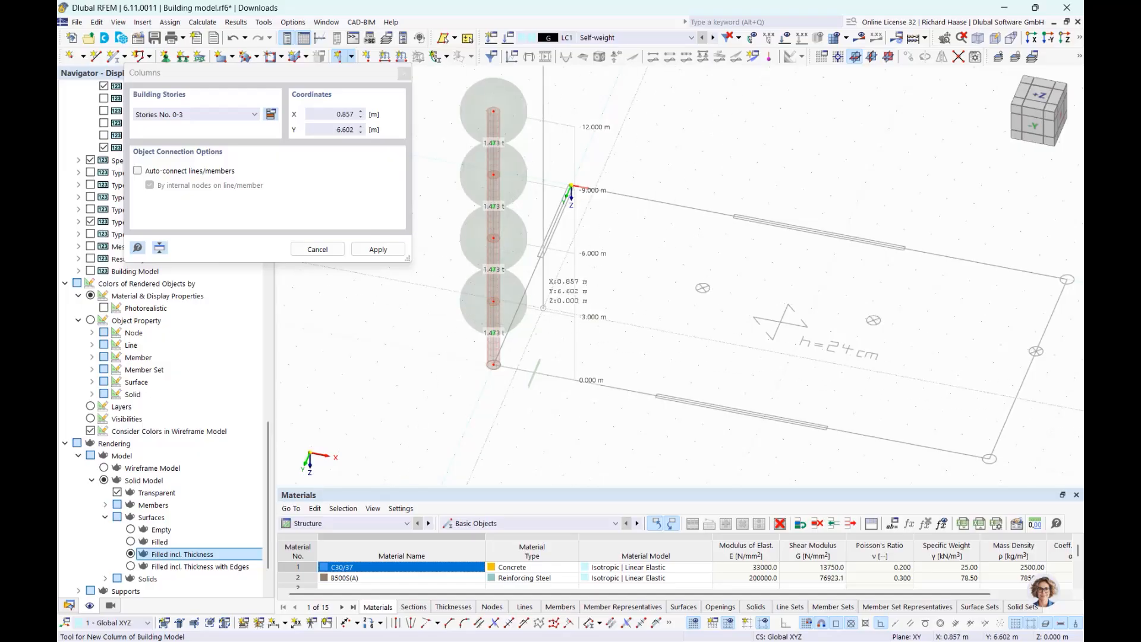
{"action": "scroll", "coordinate": [764, 294], "scroll_direction": "up", "scroll_amount": 2}
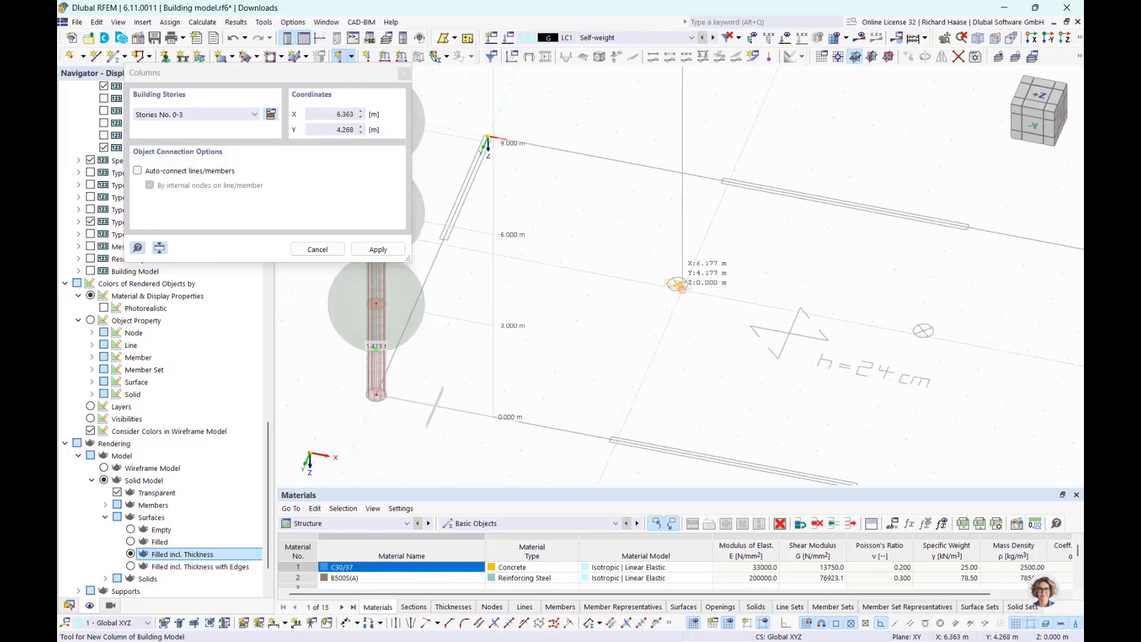
{"action": "scroll", "coordinate": [677, 284], "scroll_direction": "up", "scroll_amount": 2}
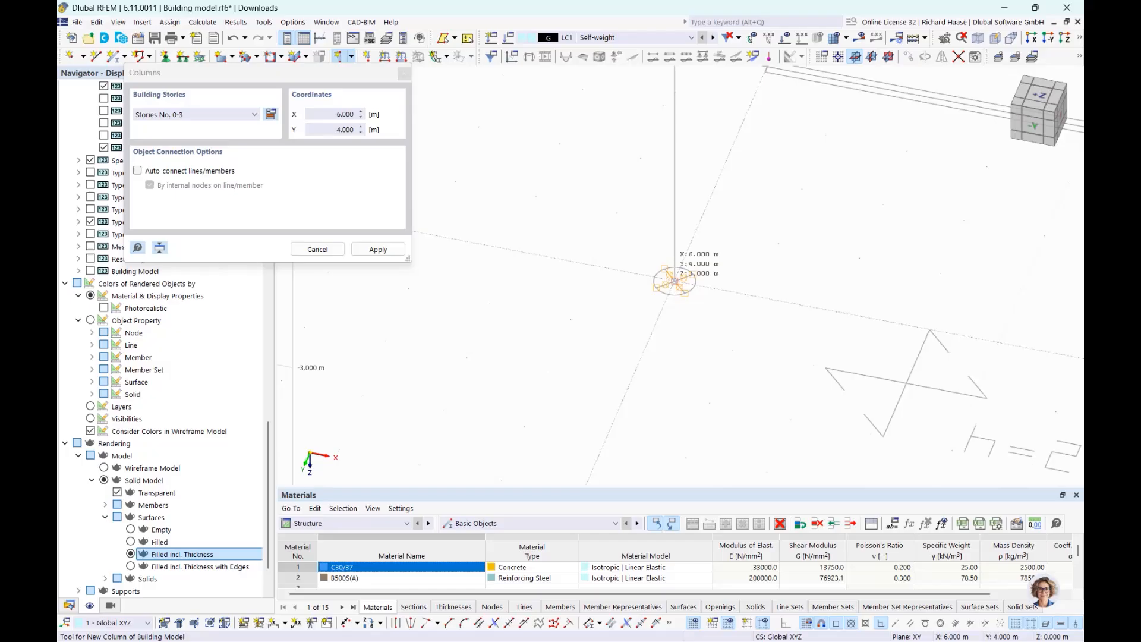
{"action": "scroll", "coordinate": [675, 280], "scroll_direction": "down", "scroll_amount": 4}
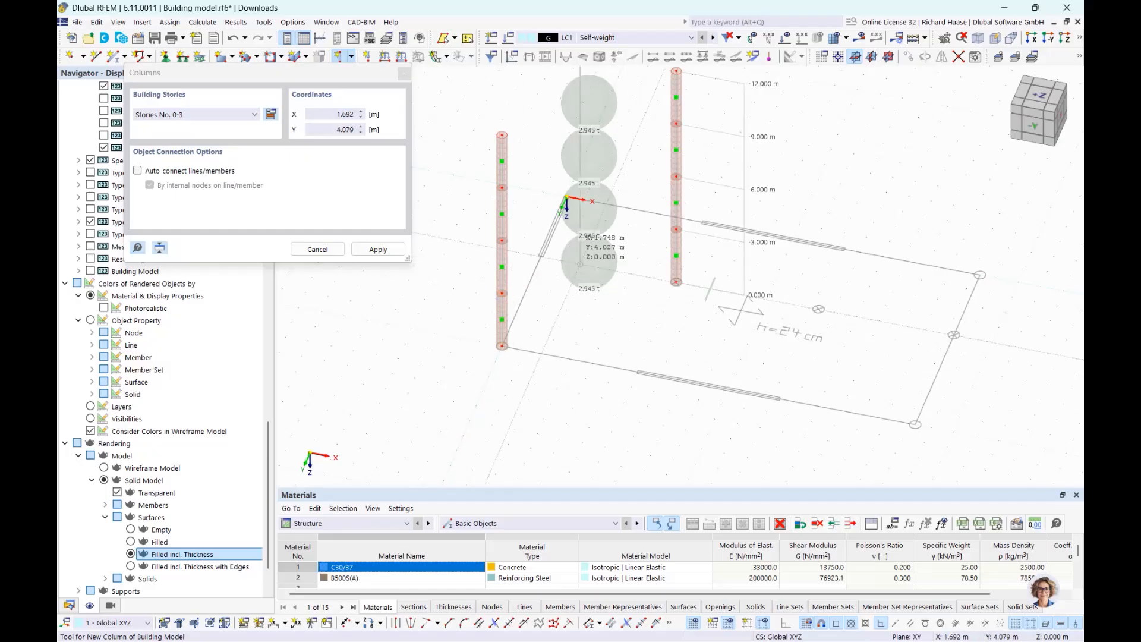
- Place another column across stories 0 to 3 at the second interior circle, just beyond the "h=24 cm" note
{"action": "middle_click_drag", "start_coordinate": [699, 364], "coordinate": [813, 300], "text": "ctrl"}
{"action": "scroll", "coordinate": [814, 299], "scroll_direction": "up", "scroll_amount": 5}
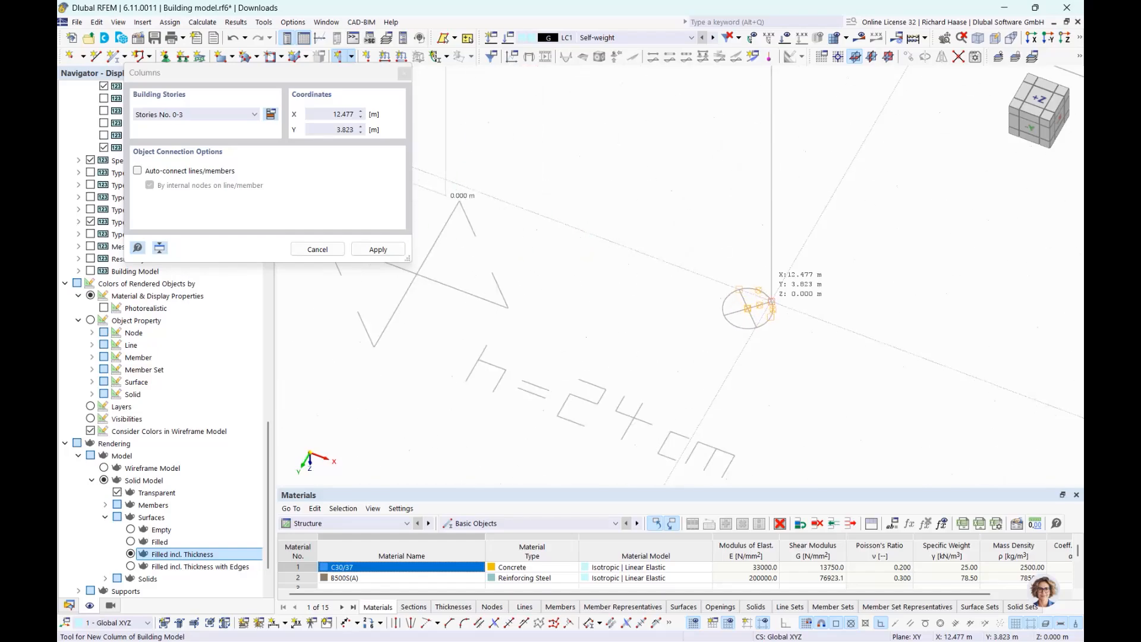
{"action": "scroll", "coordinate": [748, 309], "scroll_direction": "down", "scroll_amount": 5}
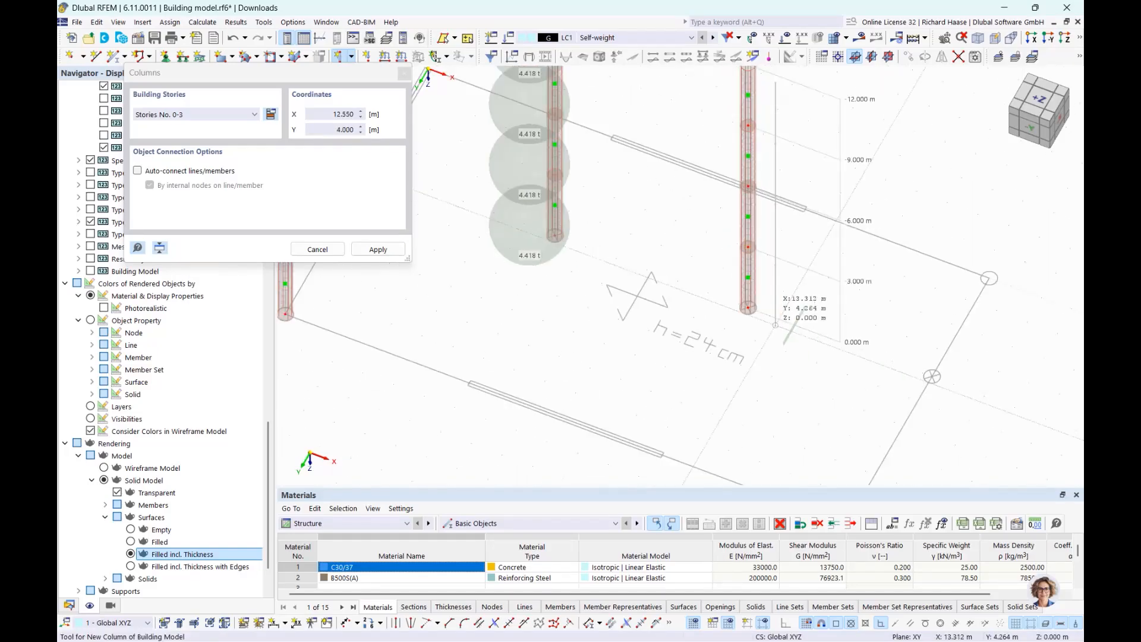
- Place columns at the three circles along the plan's far edge at X 18.3 m, including Y 10 m and Y 4 m, and finish placing columns
{"action": "middle_click_drag", "start_coordinate": [849, 327], "coordinate": [599, 200]}
{"action": "scroll", "coordinate": [602, 372], "scroll_direction": "up", "scroll_amount": 4}
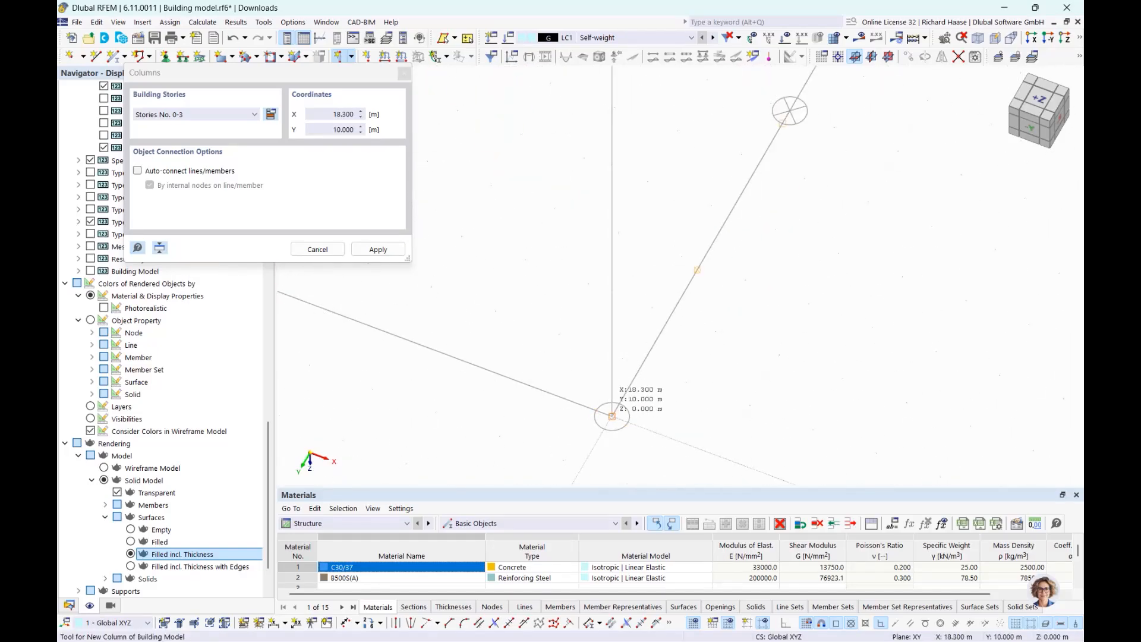
{"action": "left_click", "coordinate": [611, 416]}
{"action": "scroll", "coordinate": [726, 261], "scroll_direction": "up", "scroll_amount": 3}
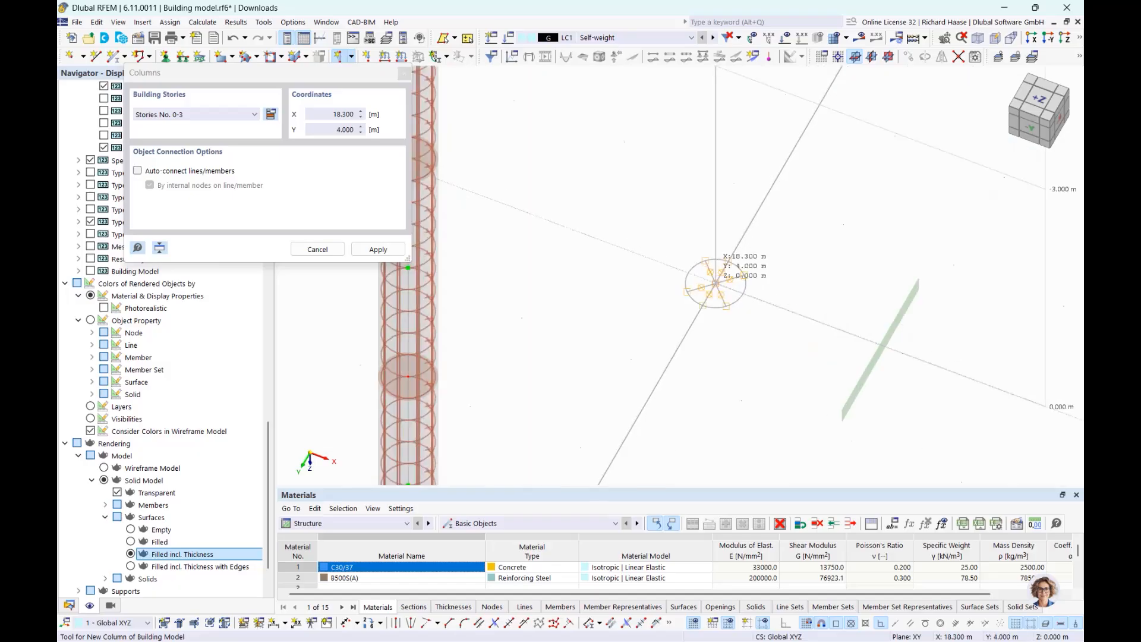
{"action": "scroll", "coordinate": [743, 368], "scroll_direction": "down", "scroll_amount": 4}
{"action": "scroll", "coordinate": [804, 294], "scroll_direction": "up", "scroll_amount": 2}
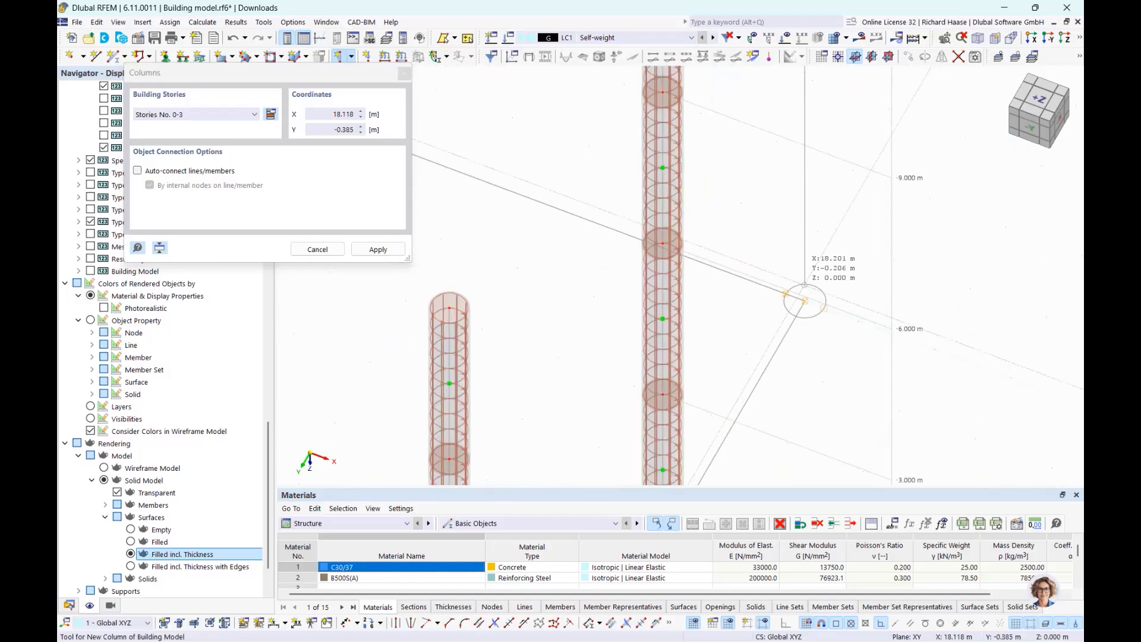
{"action": "scroll", "coordinate": [549, 267], "scroll_direction": "down", "scroll_amount": 4}
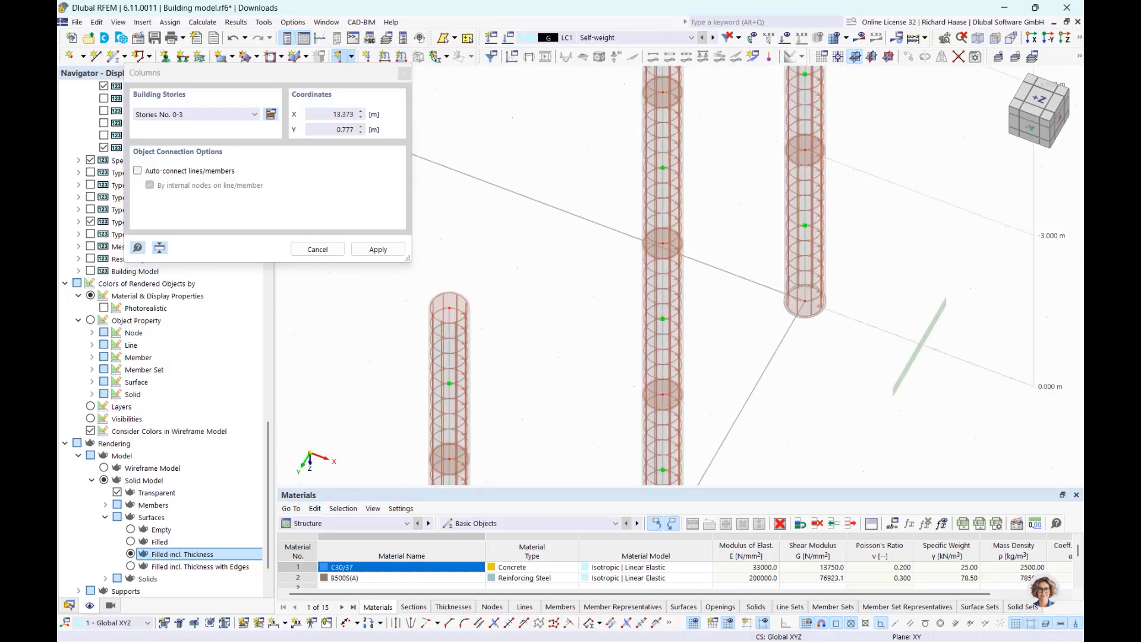
{"action": "scroll", "coordinate": [549, 266], "scroll_direction": "down", "scroll_amount": 5}
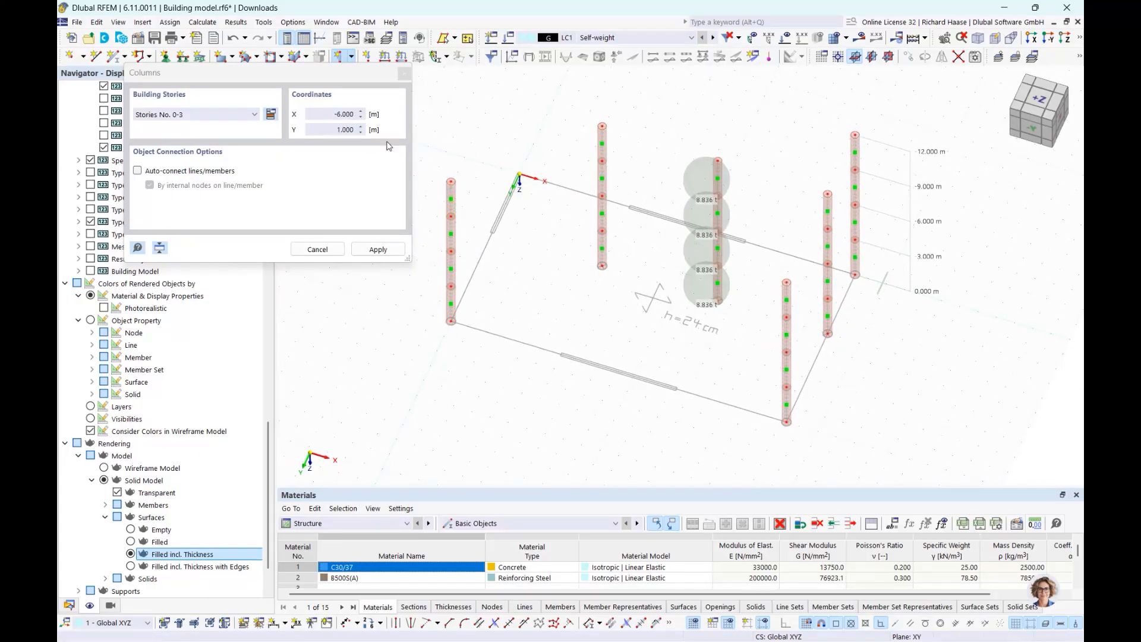
{"action": "key", "text": "Escape"}
{"action": "left_click", "coordinate": [354, 58]}
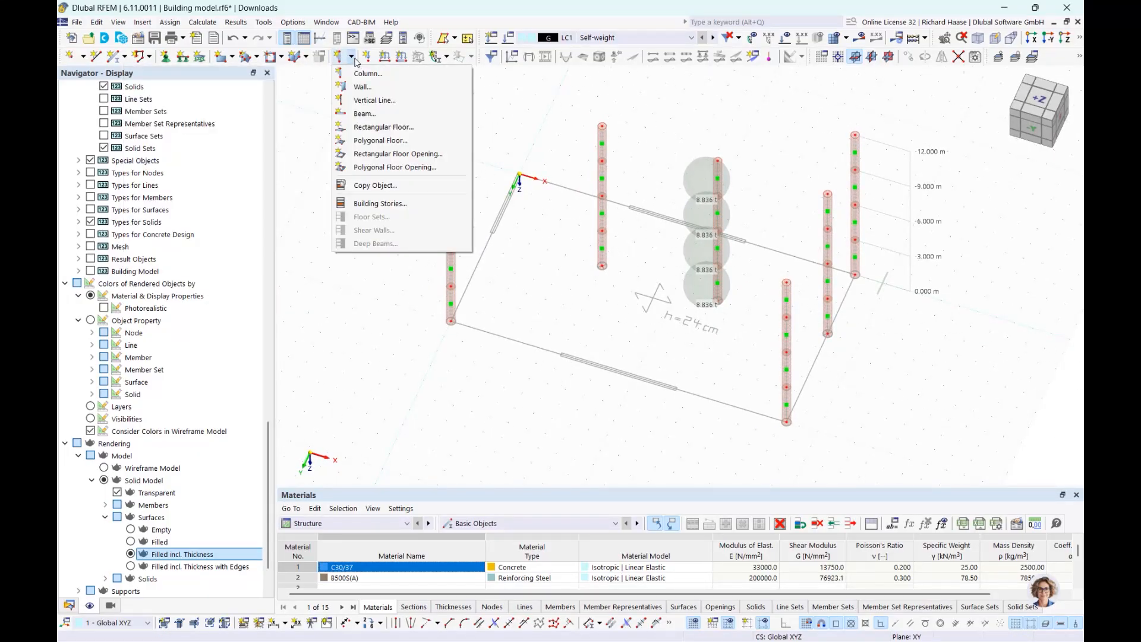
{"action": "left_click", "coordinate": [365, 87]}
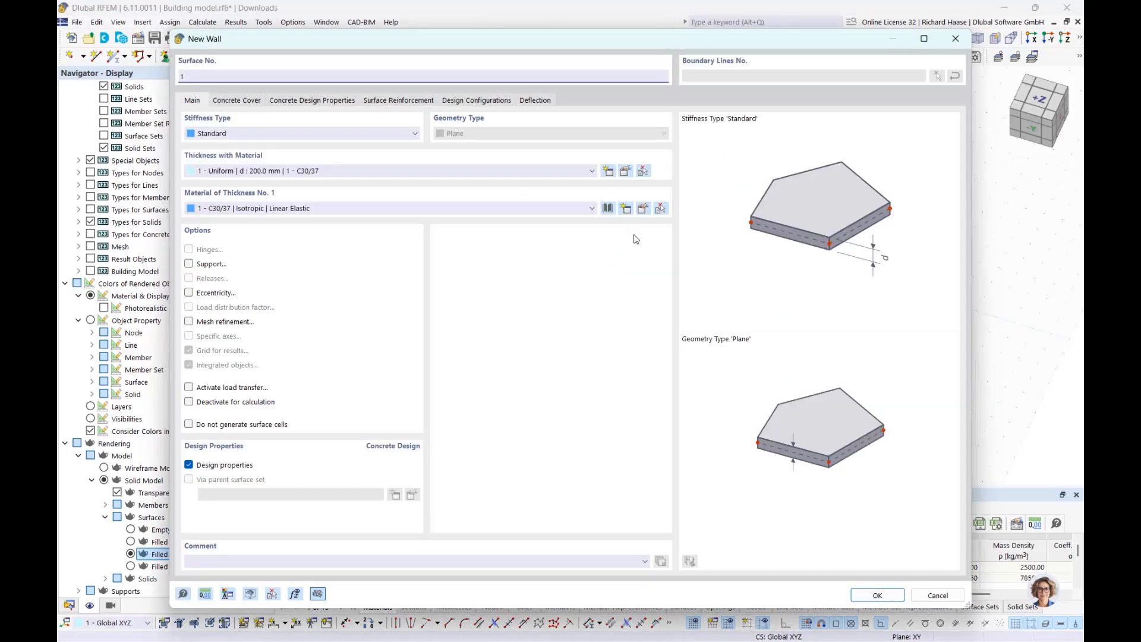
{"action": "left_click", "coordinate": [877, 594]}
{"action": "middle_click_drag", "start_coordinate": [537, 210], "coordinate": [538, 226], "text": "ctrl"}
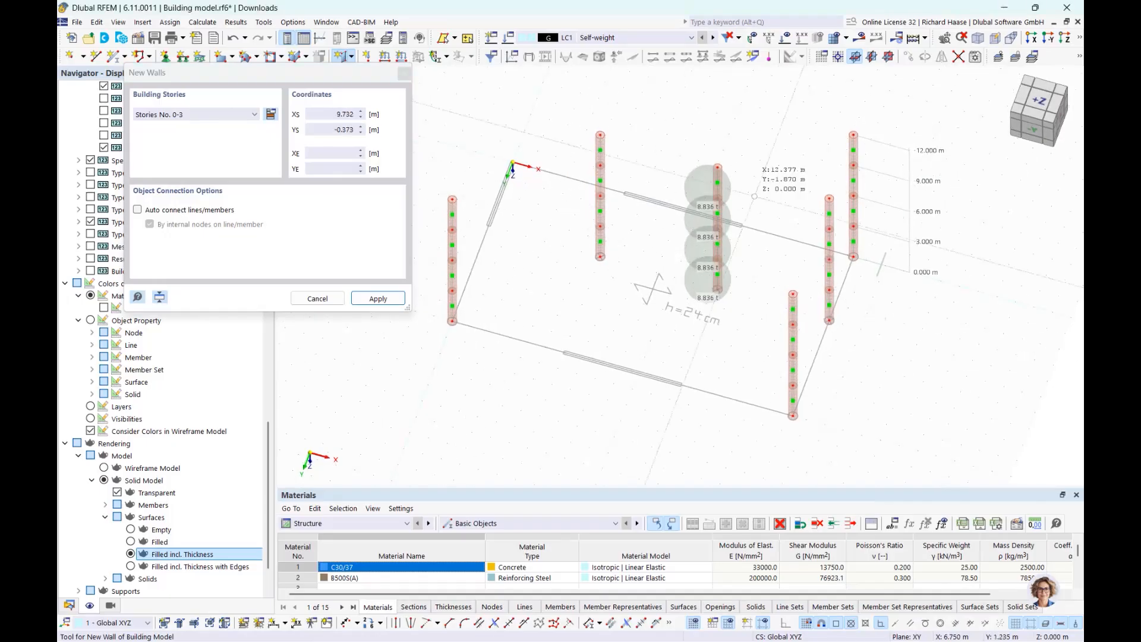
{"action": "key", "text": "Escape"}
- In plan view, start a new wall with Standard stiffness and the uniform 200 mm thickness of C30/37 concrete
{"action": "left_click", "coordinate": [1038, 105]}
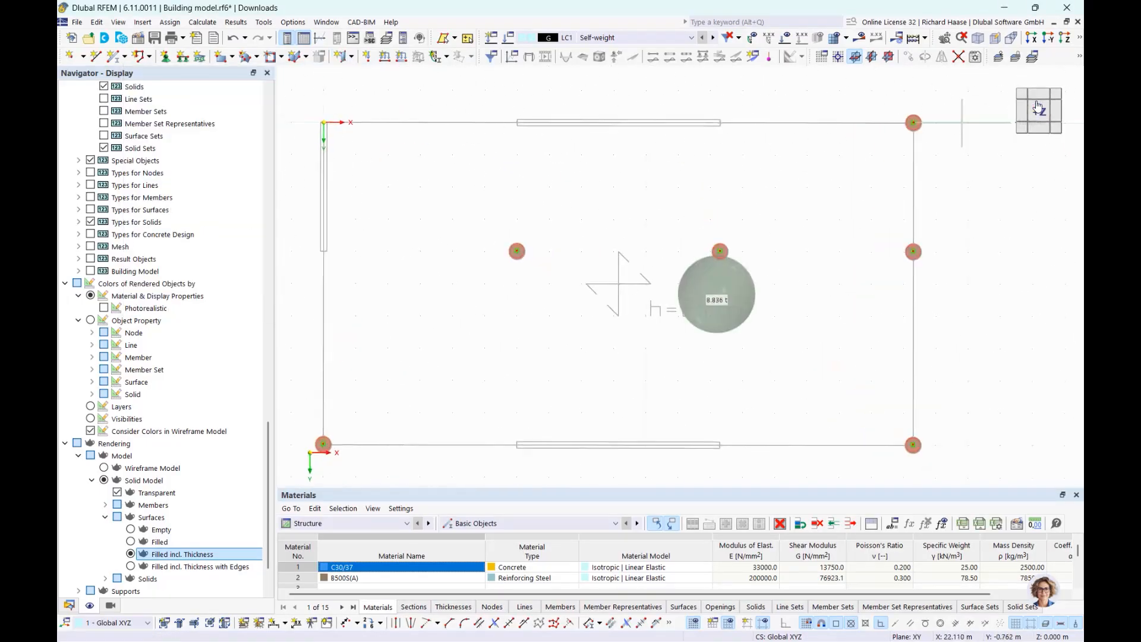
{"action": "left_click", "coordinate": [352, 56]}
{"action": "left_click", "coordinate": [365, 87]}
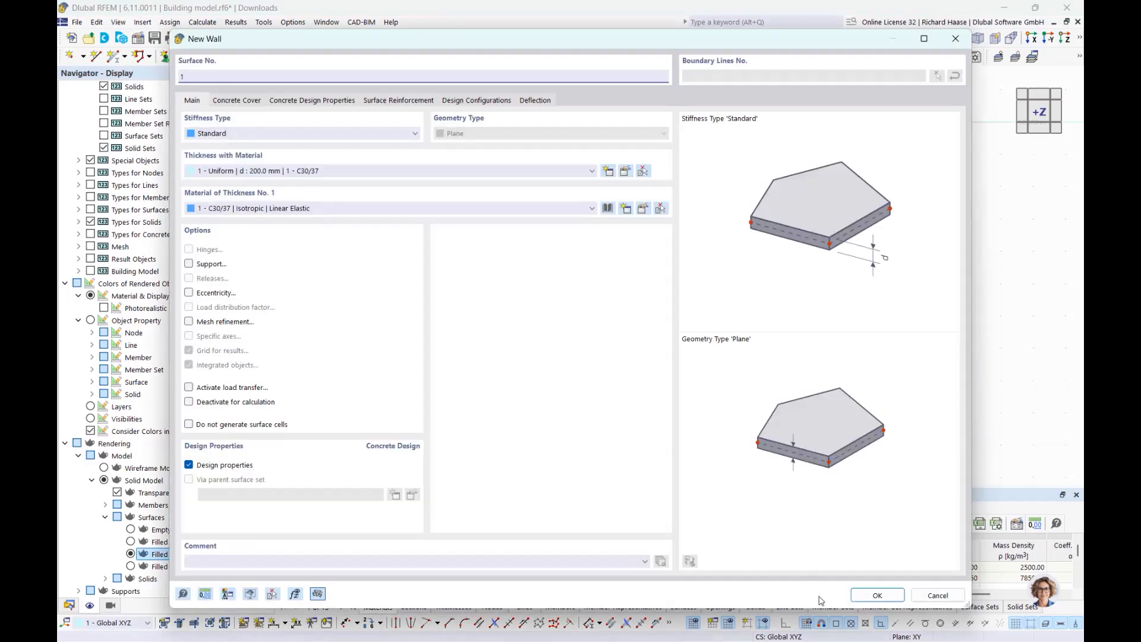
{"action": "left_click", "coordinate": [874, 599]}
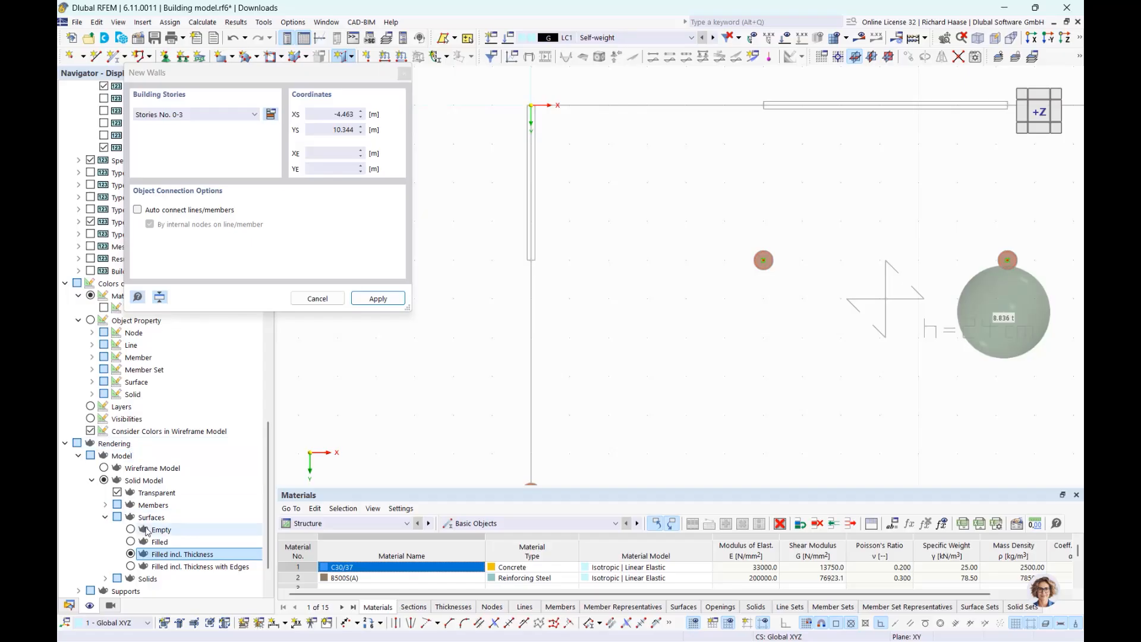
- Draw the wall across stories 0 to 3 along the plan's left edge, from X 0, Y 4 m to the origin
{"action": "scroll", "coordinate": [531, 261], "scroll_direction": "up", "scroll_amount": 3}
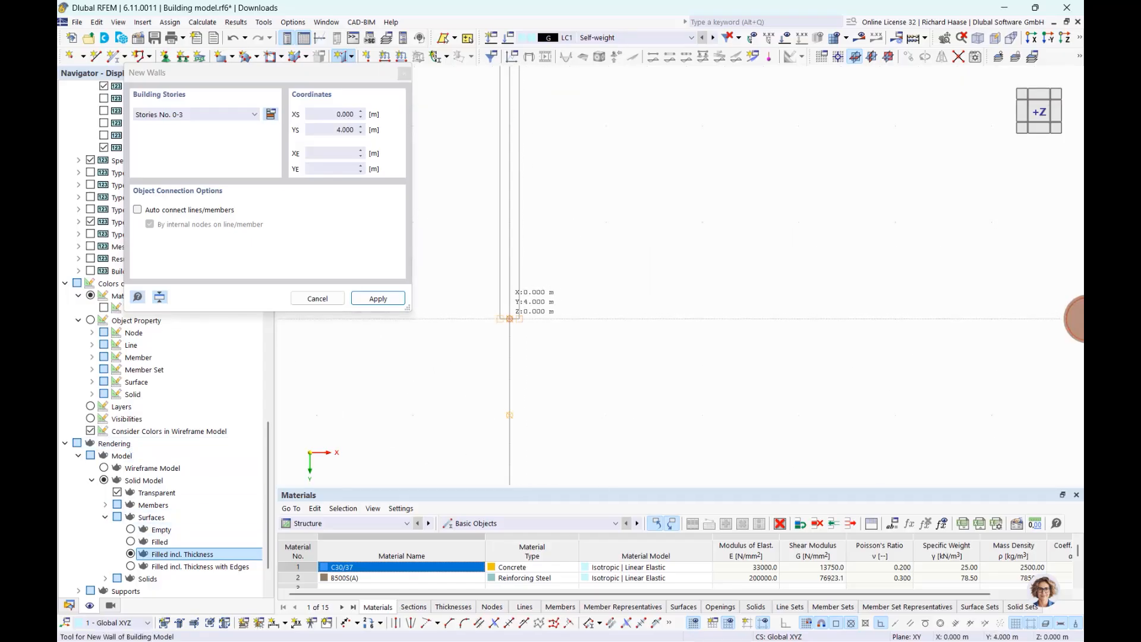
{"action": "left_click", "coordinate": [509, 318]}
{"action": "scroll", "coordinate": [528, 235], "scroll_direction": "down", "scroll_amount": 3}
{"action": "middle_click_drag", "start_coordinate": [523, 235], "coordinate": [534, 311]}
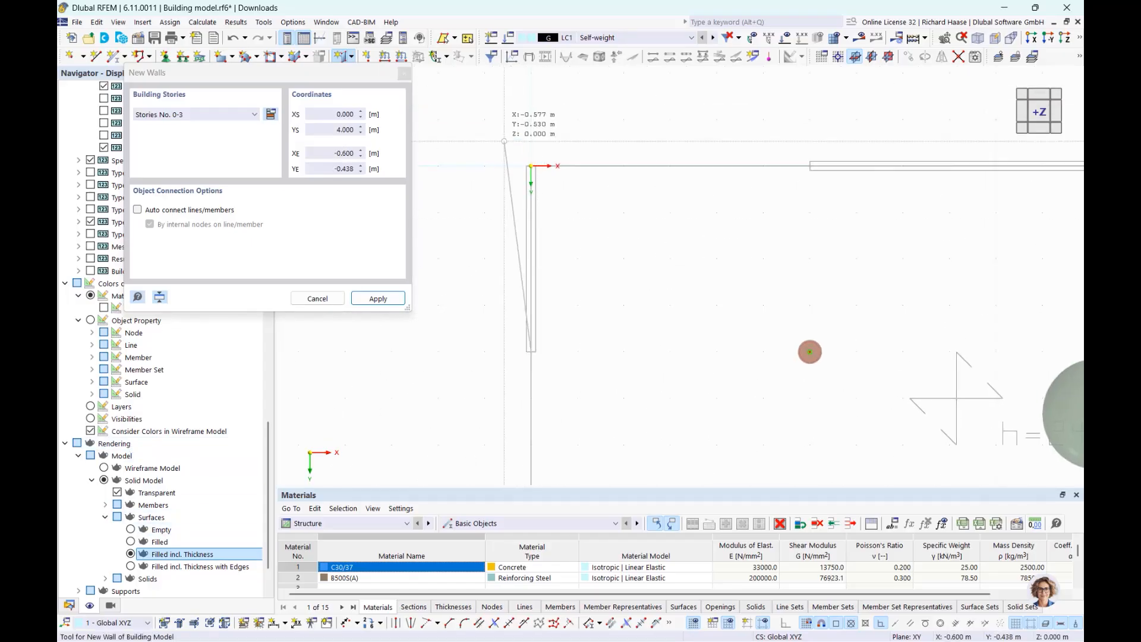
{"action": "scroll", "coordinate": [508, 139], "scroll_direction": "up", "scroll_amount": 3}
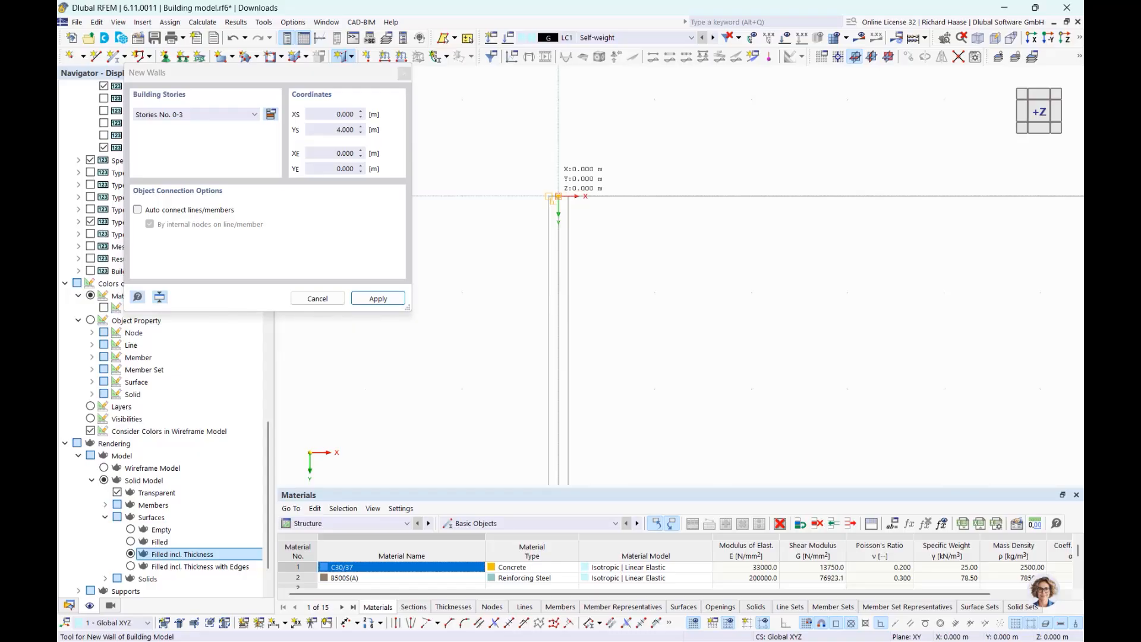
{"action": "left_click", "coordinate": [558, 196]}
{"action": "middle_click_drag", "start_coordinate": [585, 282], "coordinate": [581, 192]}
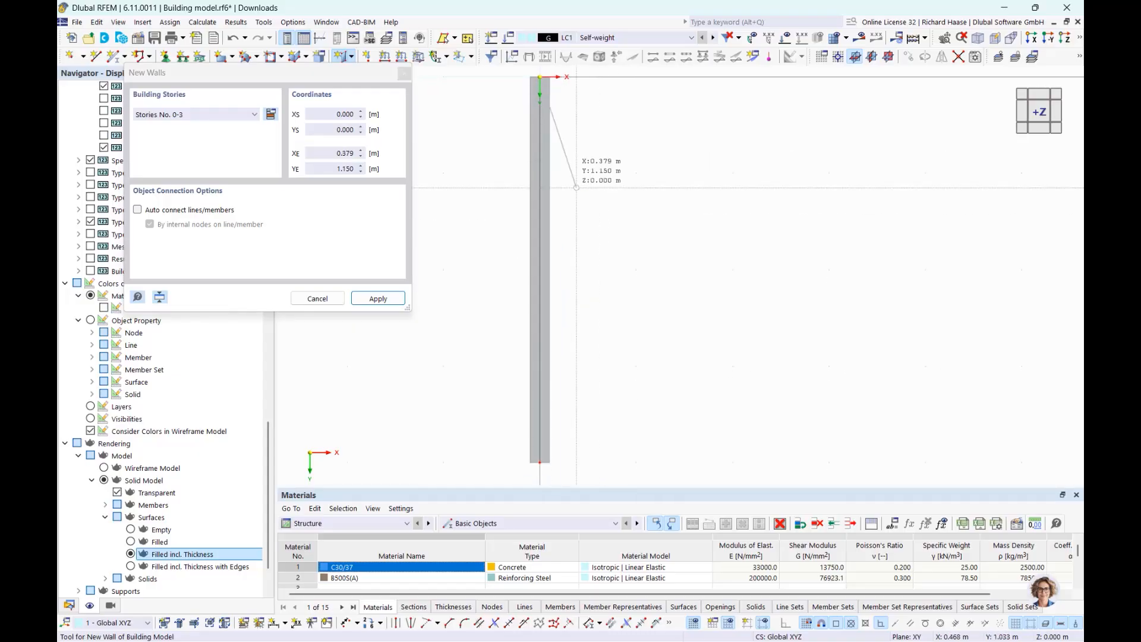
{"action": "middle_click_drag", "start_coordinate": [600, 448], "coordinate": [620, 394]}
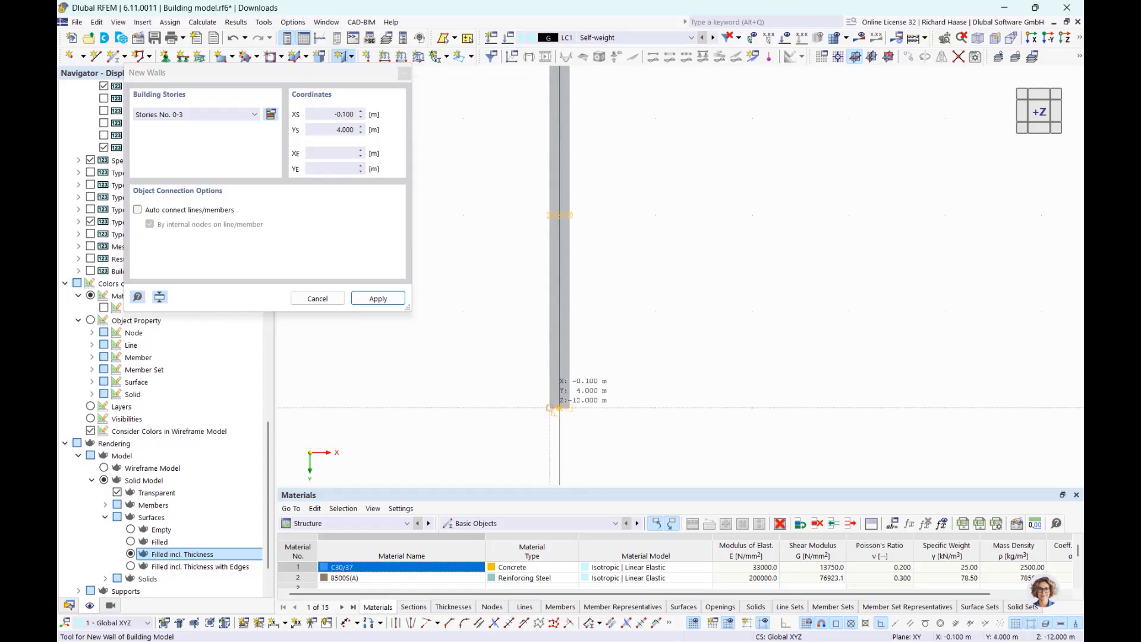
- Show the surfaces as Filled to inspect the new wall in 3D, and restore Filled incl. Thickness
{"action": "left_click", "coordinate": [131, 542]}
{"action": "scroll", "coordinate": [638, 315], "scroll_direction": "down", "scroll_amount": 4}
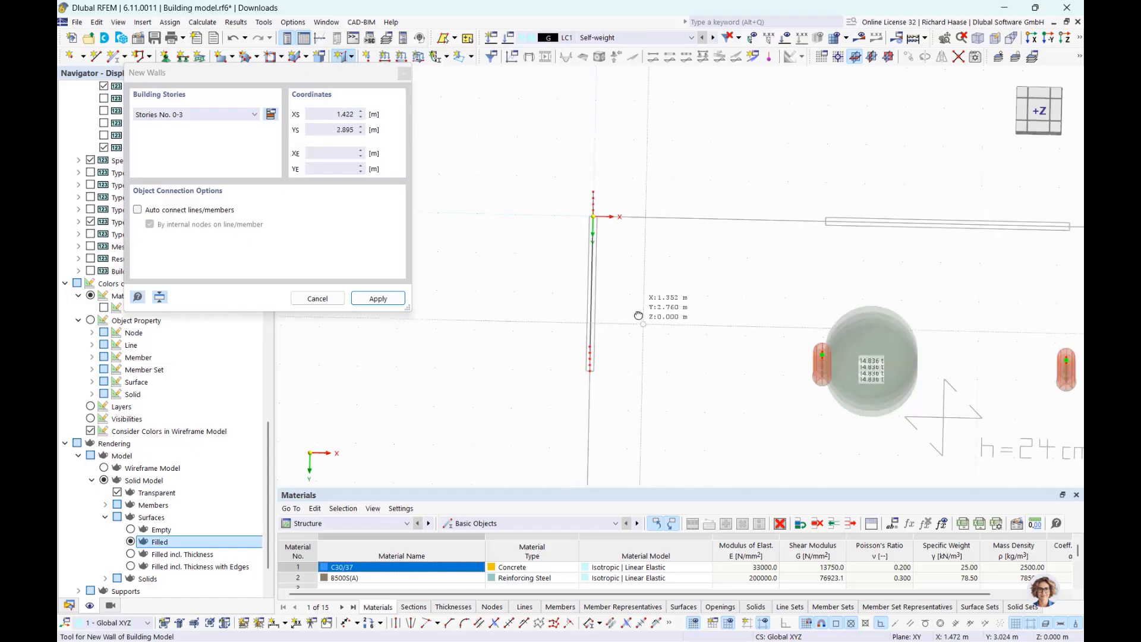
{"action": "middle_click_drag", "start_coordinate": [638, 315], "coordinate": [623, 200], "text": "ctrl"}
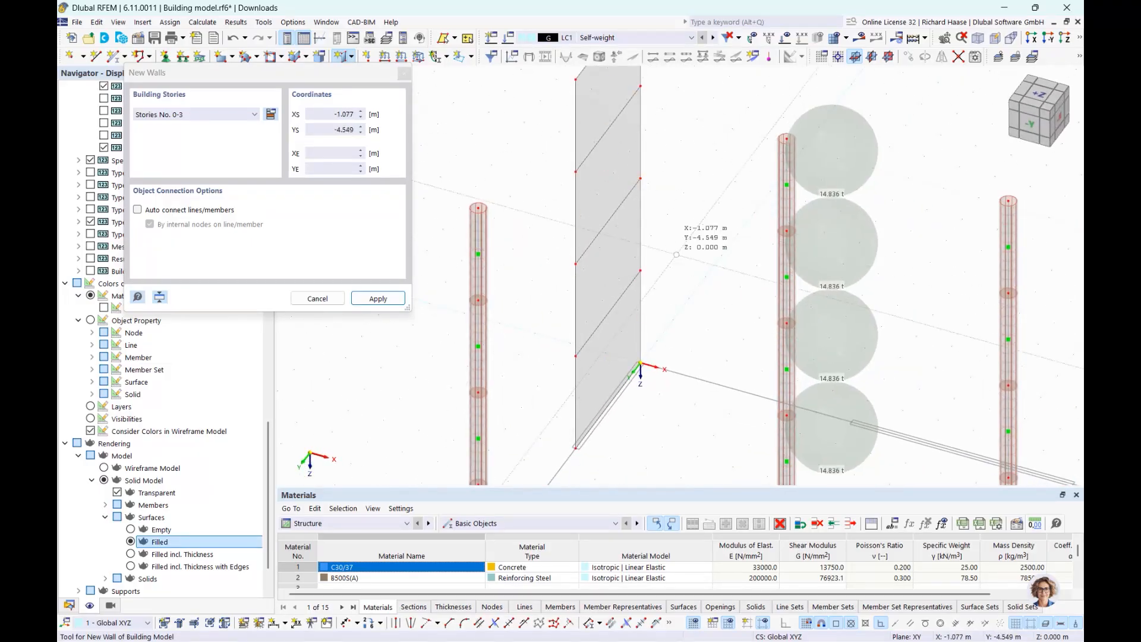
{"action": "middle_click_drag", "start_coordinate": [643, 307], "coordinate": [656, 304], "text": "ctrl"}
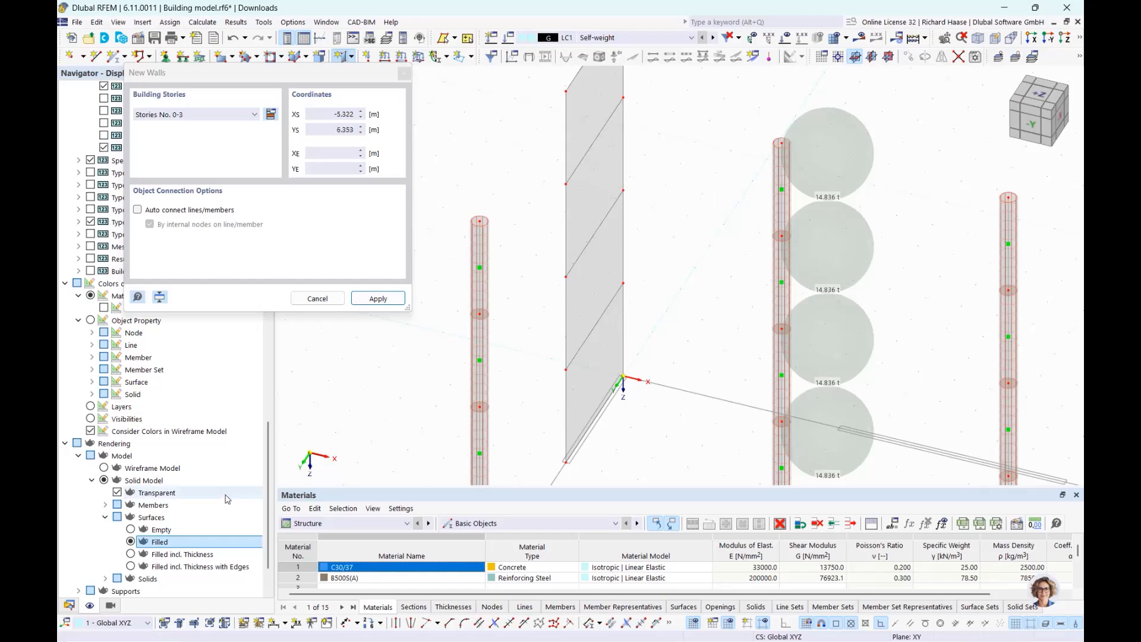
{"action": "left_click", "coordinate": [131, 554]}
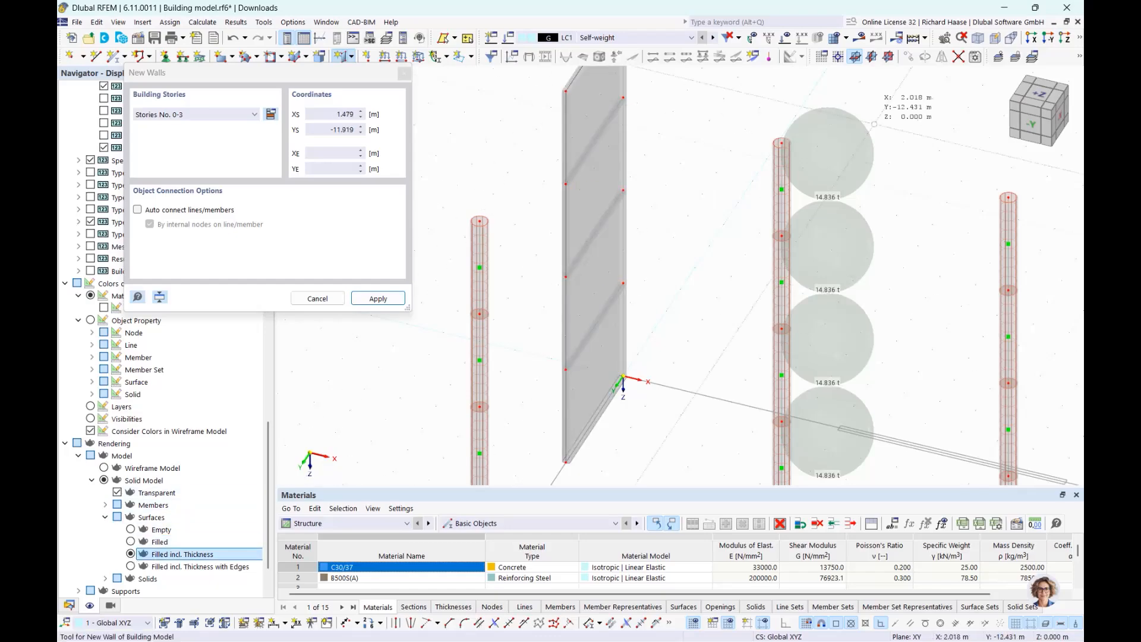
- Draw a second wall across stories 0 to 3 along the plan's upper edge, from X 6, Y 0 m to X 12.3, Y 0 m
{"action": "key", "text": "Escape"}
{"action": "left_click", "coordinate": [1048, 102]}
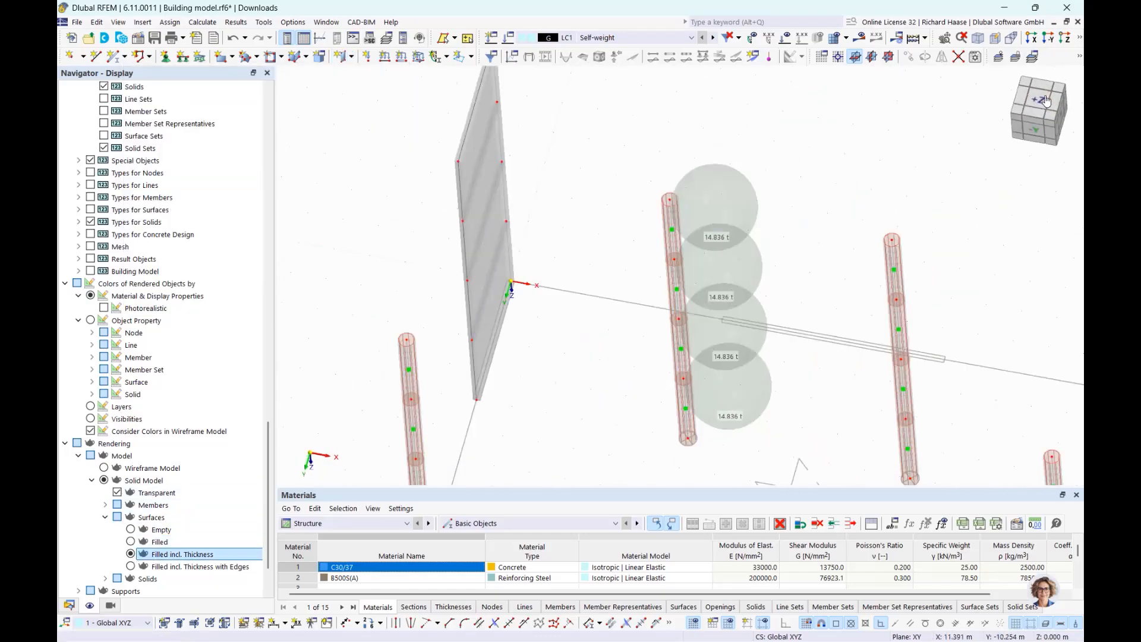
{"action": "scroll", "coordinate": [335, 161], "scroll_direction": "up", "scroll_amount": 4}
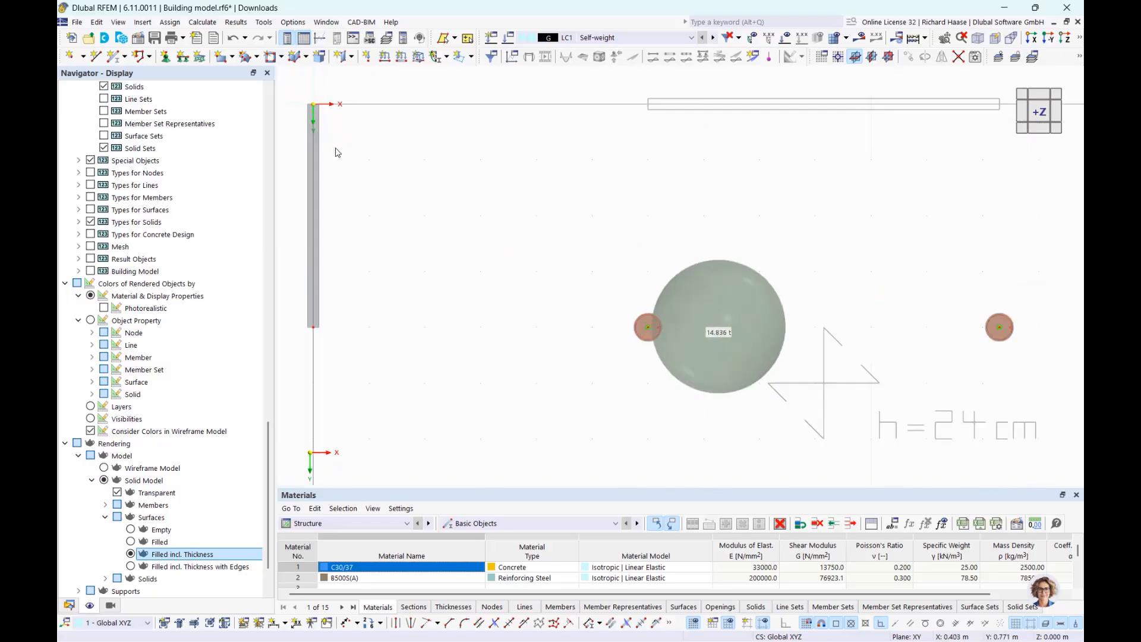
{"action": "scroll", "coordinate": [621, 178], "scroll_direction": "down", "scroll_amount": 4}
{"action": "middle_click_drag", "start_coordinate": [737, 176], "coordinate": [620, 258]}
{"action": "scroll", "coordinate": [664, 217], "scroll_direction": "up", "scroll_amount": 1}
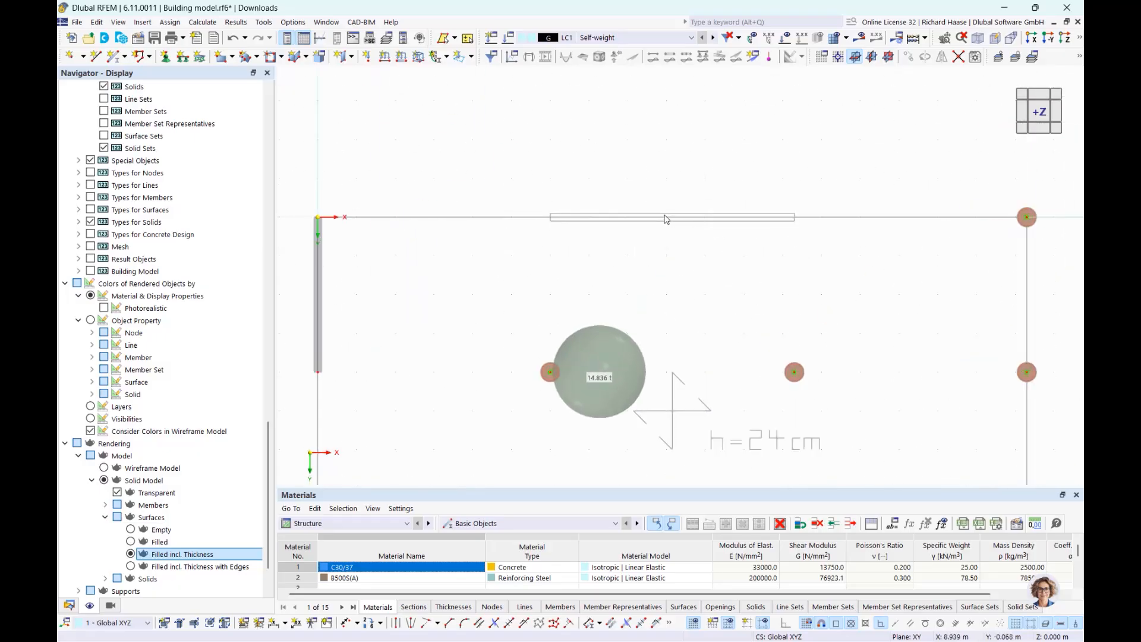
{"action": "middle_click_drag", "start_coordinate": [661, 216], "coordinate": [655, 220]}
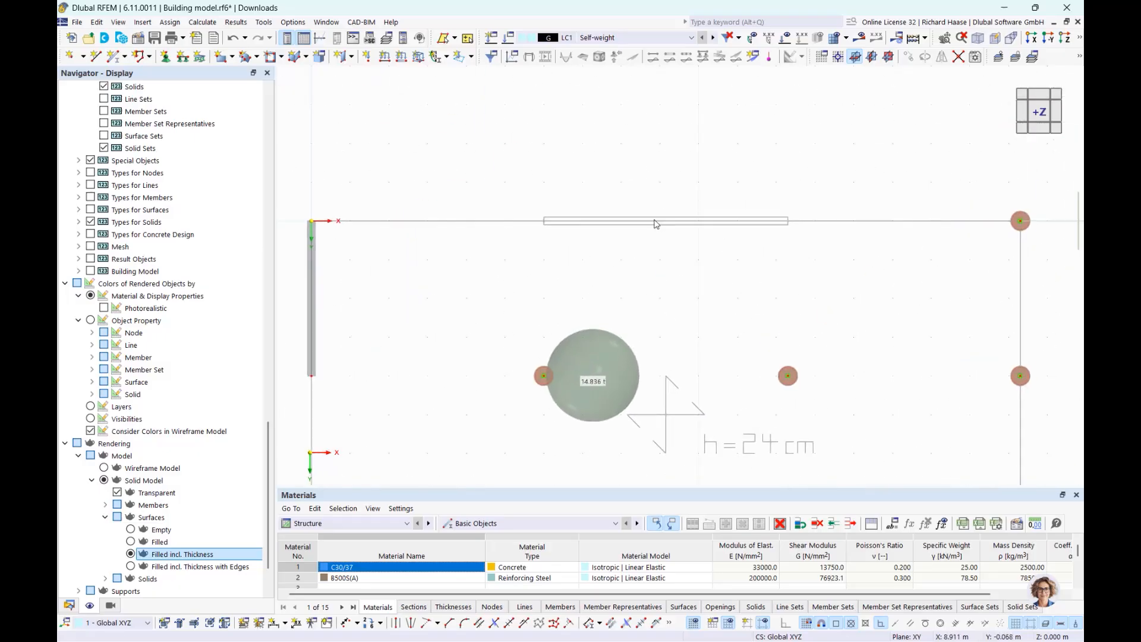
{"action": "left_click", "coordinate": [344, 58]}
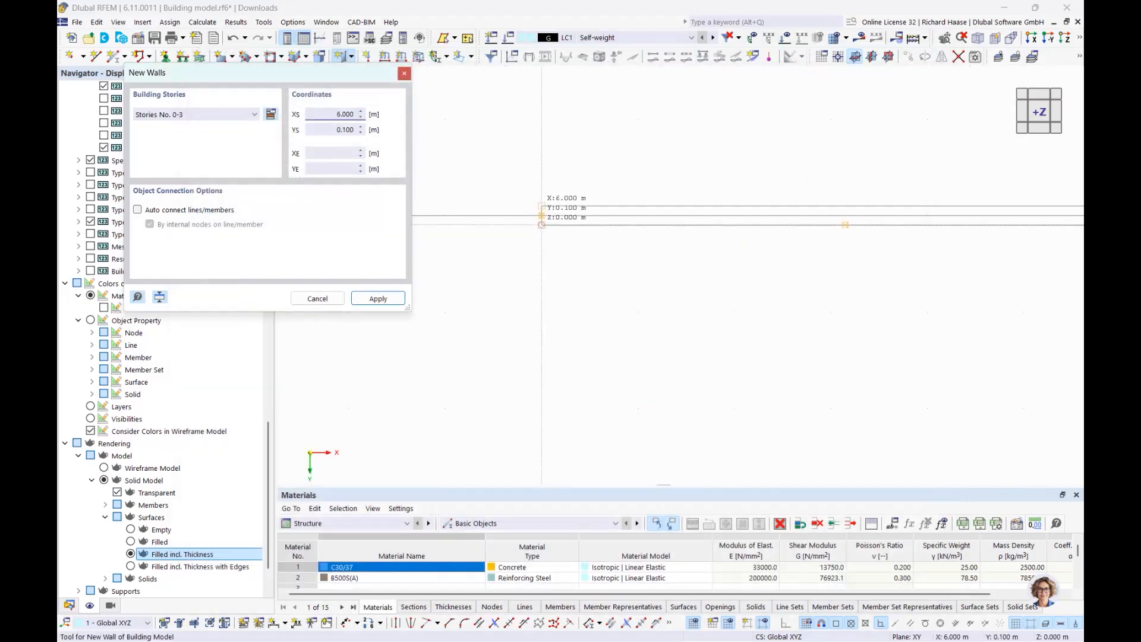
{"action": "left_click", "coordinate": [541, 215]}
{"action": "scroll", "coordinate": [595, 209], "scroll_direction": "down", "scroll_amount": 4}
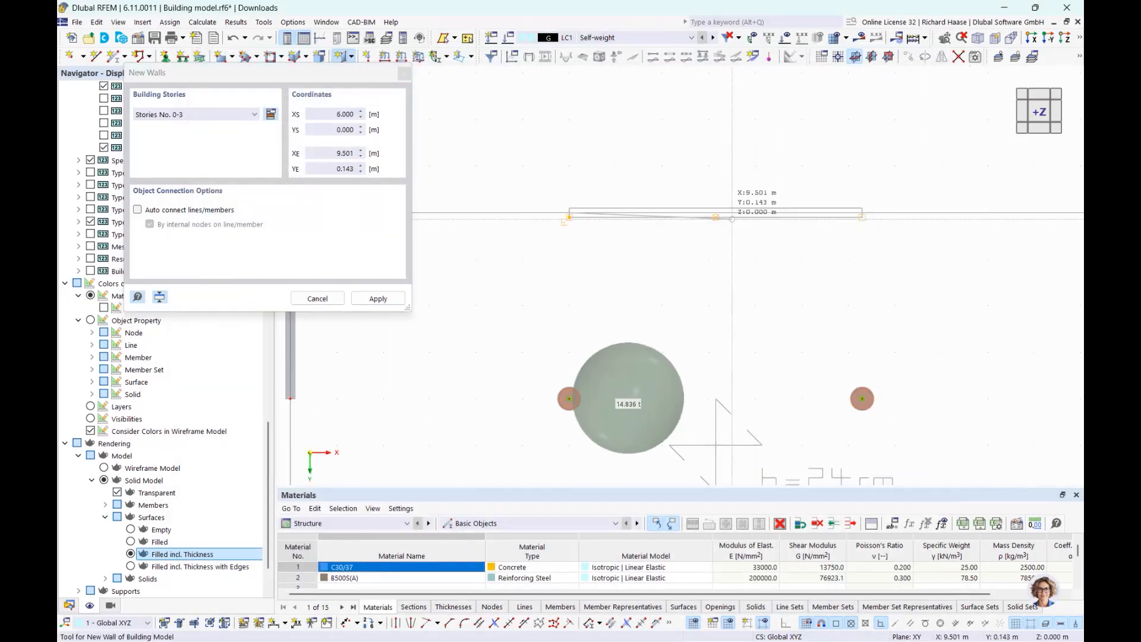
{"action": "scroll", "coordinate": [861, 210], "scroll_direction": "up", "scroll_amount": 2}
{"action": "left_click", "coordinate": [858, 210]}
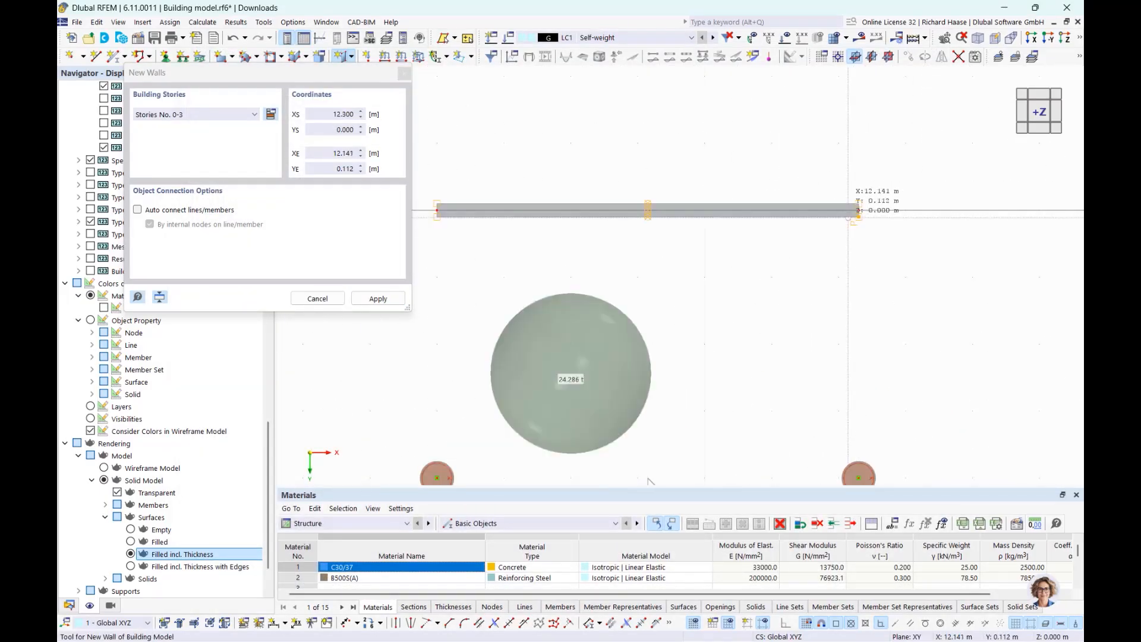
- Draw a third wall across stories 0 to 3 along the plan's lower edge, from X 6, Y 10 m to X 12.3, Y 10 m
{"action": "scroll", "coordinate": [517, 171], "scroll_direction": "down", "scroll_amount": 3}
{"action": "scroll", "coordinate": [583, 214], "scroll_direction": "up", "scroll_amount": 2}
{"action": "scroll", "coordinate": [511, 294], "scroll_direction": "up", "scroll_amount": 3}
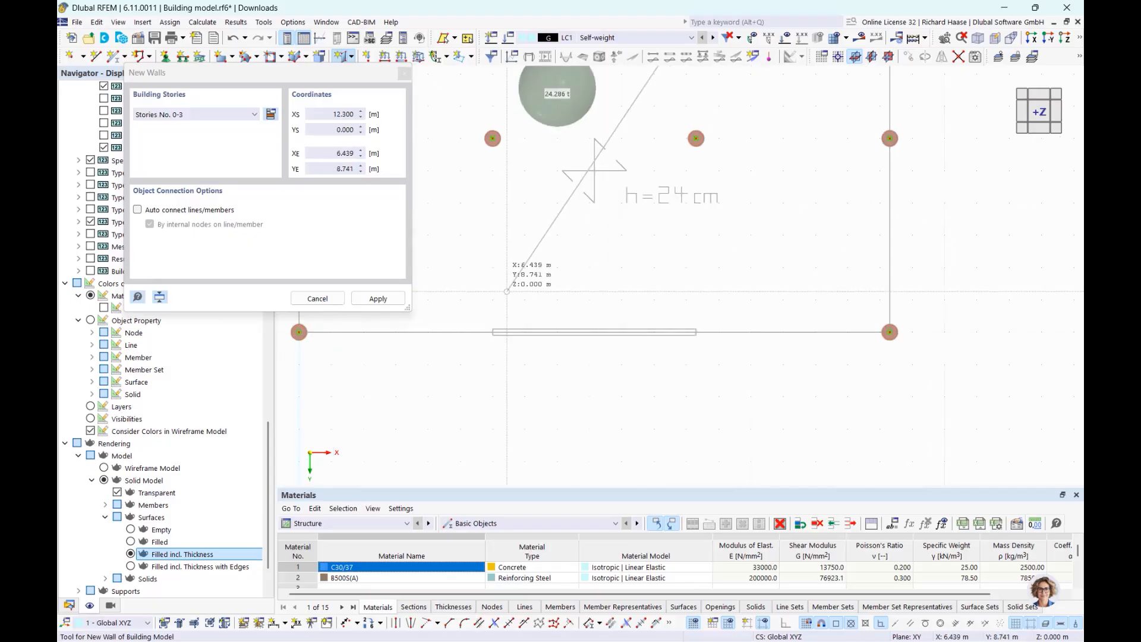
{"action": "right_click", "coordinate": [504, 291]}
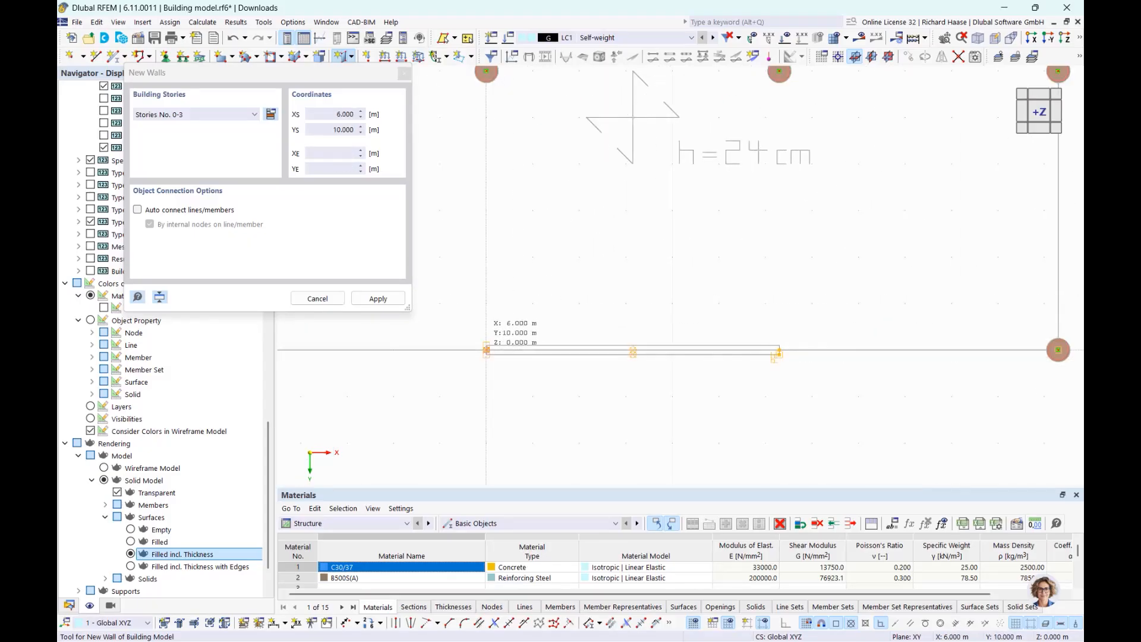
{"action": "left_click", "coordinate": [486, 350]}
{"action": "left_click", "coordinate": [778, 351]}
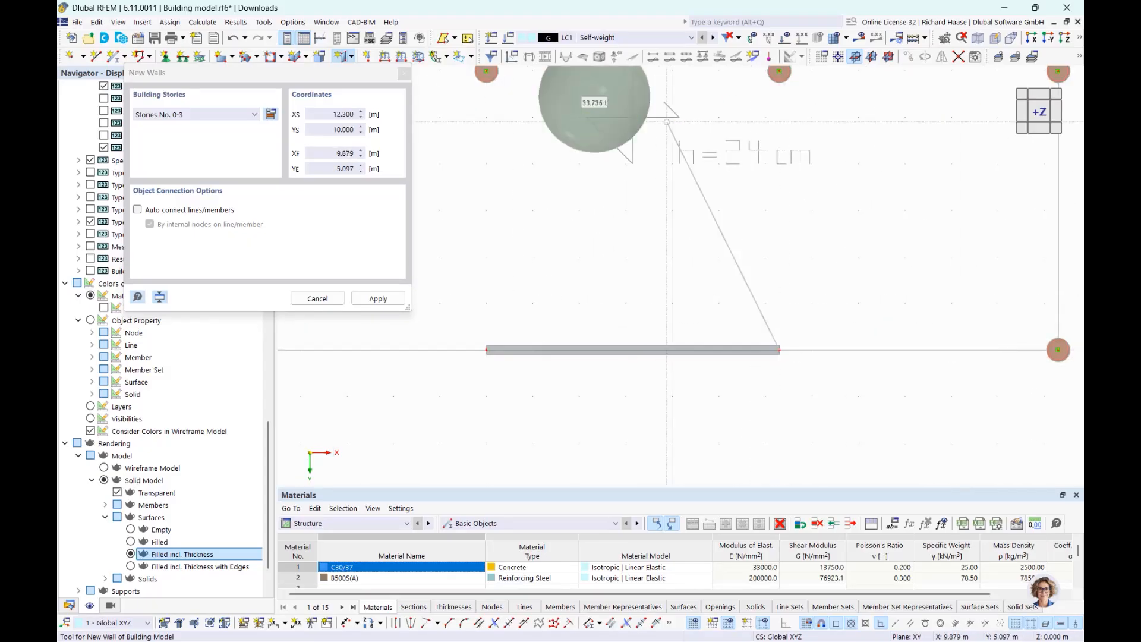
{"action": "scroll", "coordinate": [683, 231], "scroll_direction": "down", "scroll_amount": 3}
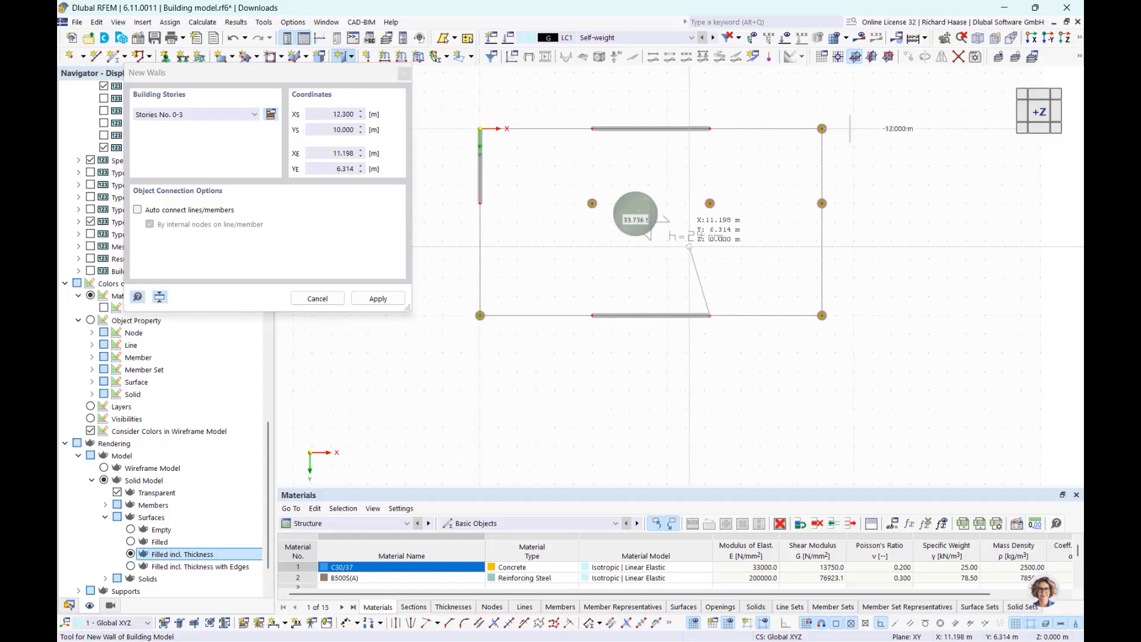
{"action": "key", "text": "Escape"}
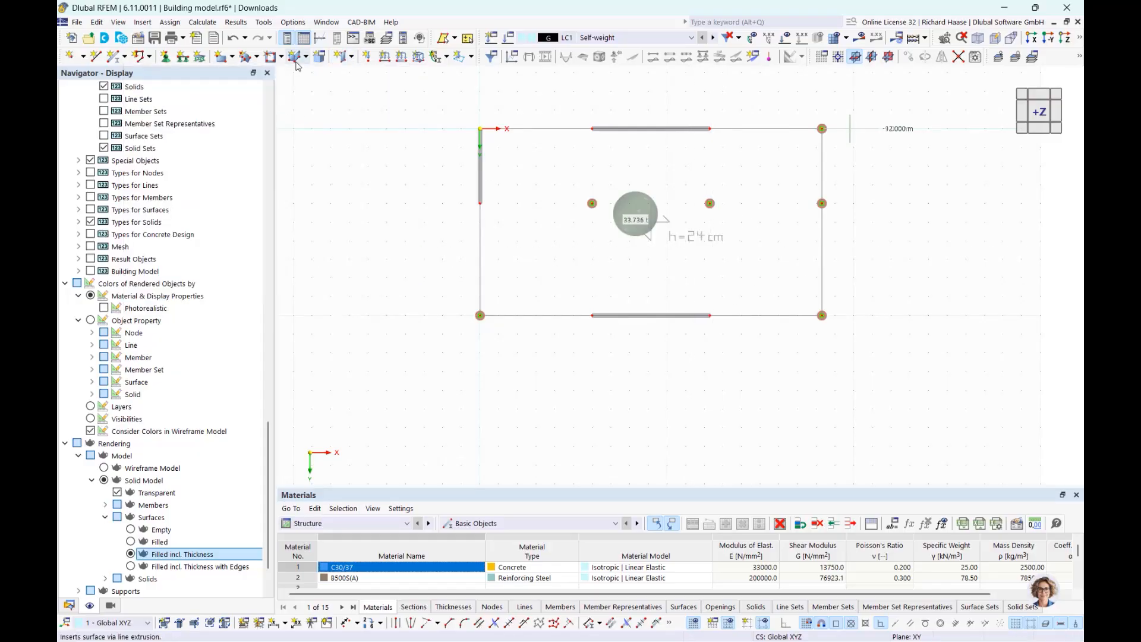
- Start a new rectangular floor with Standard stiffness and the uniform 240 mm thickness of C30/37 concrete
{"action": "left_click", "coordinate": [353, 57]}
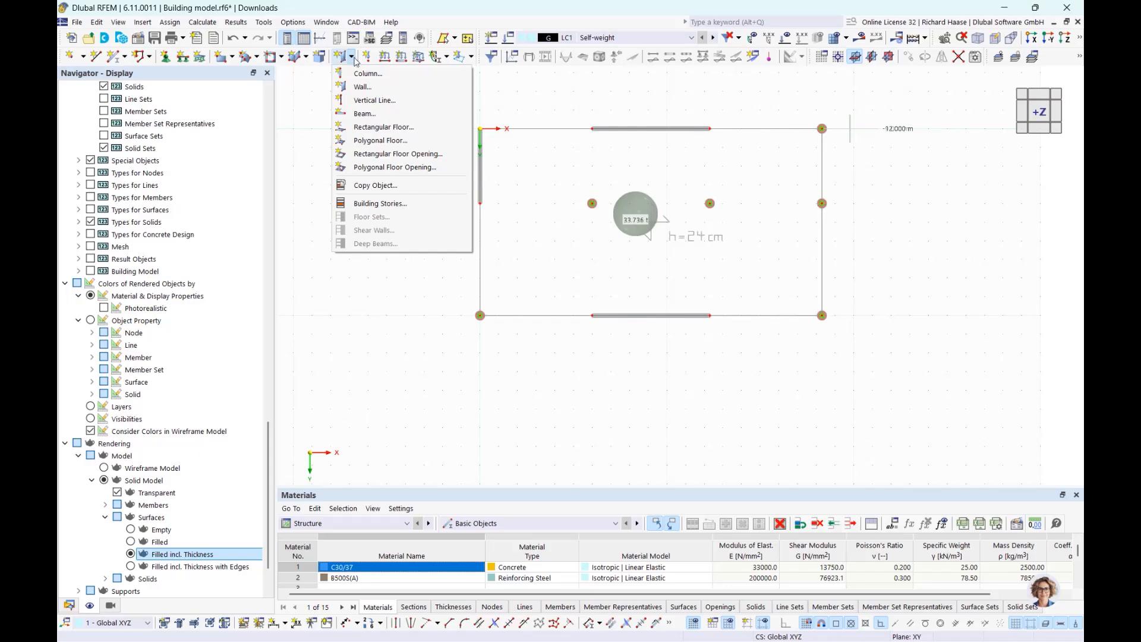
{"action": "left_click", "coordinate": [386, 128]}
{"action": "left_click", "coordinate": [265, 170]}
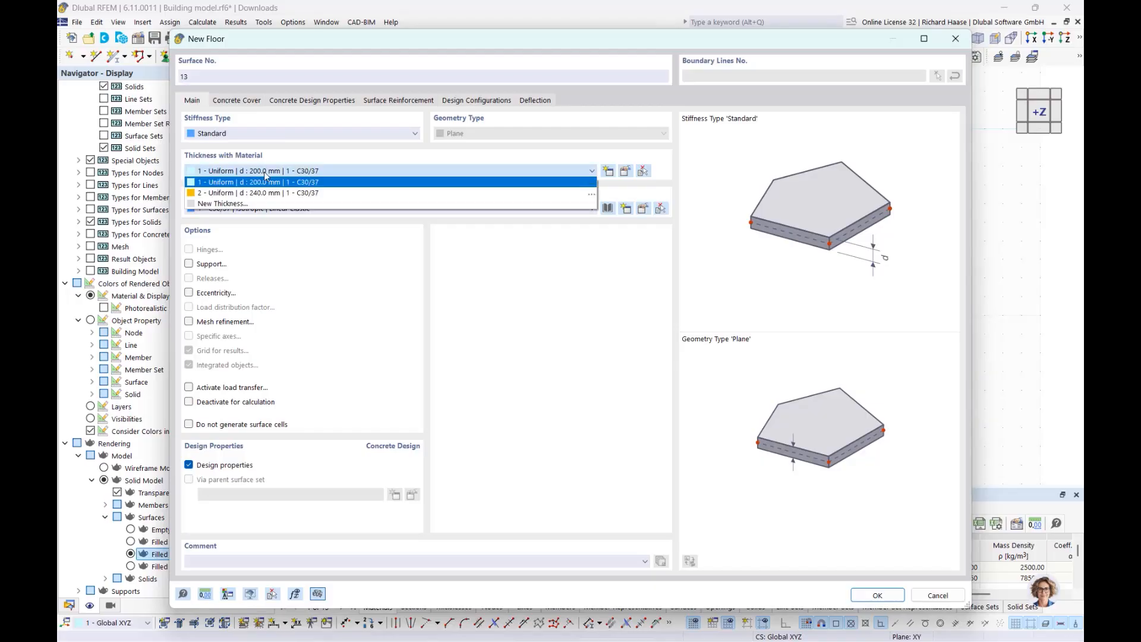
{"action": "left_click", "coordinate": [264, 193]}
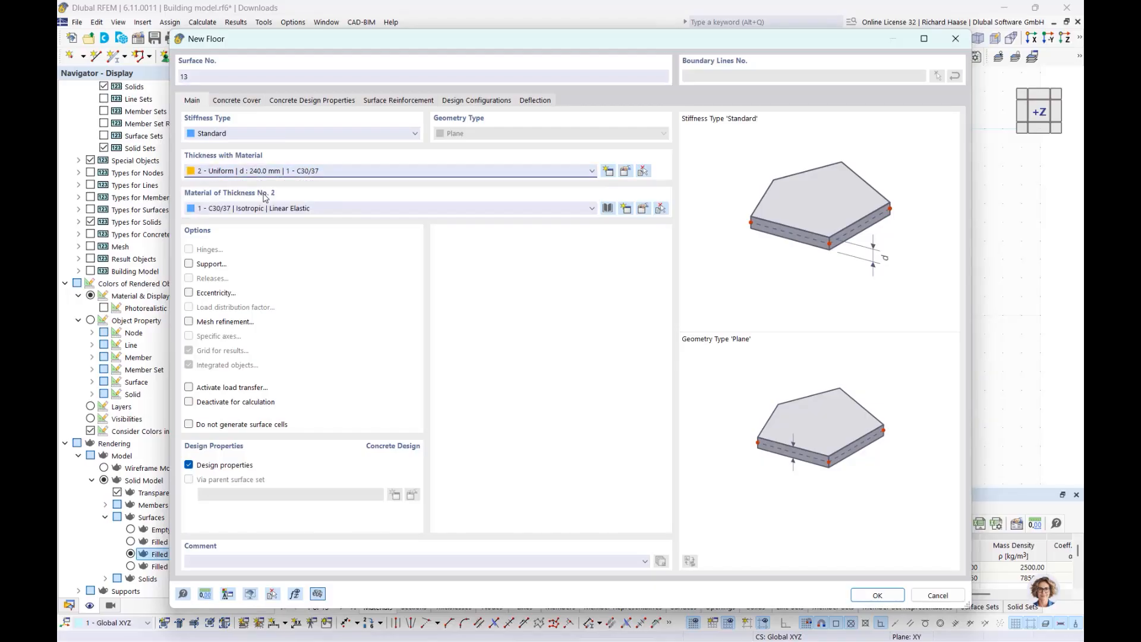
{"action": "left_click", "coordinate": [872, 594]}
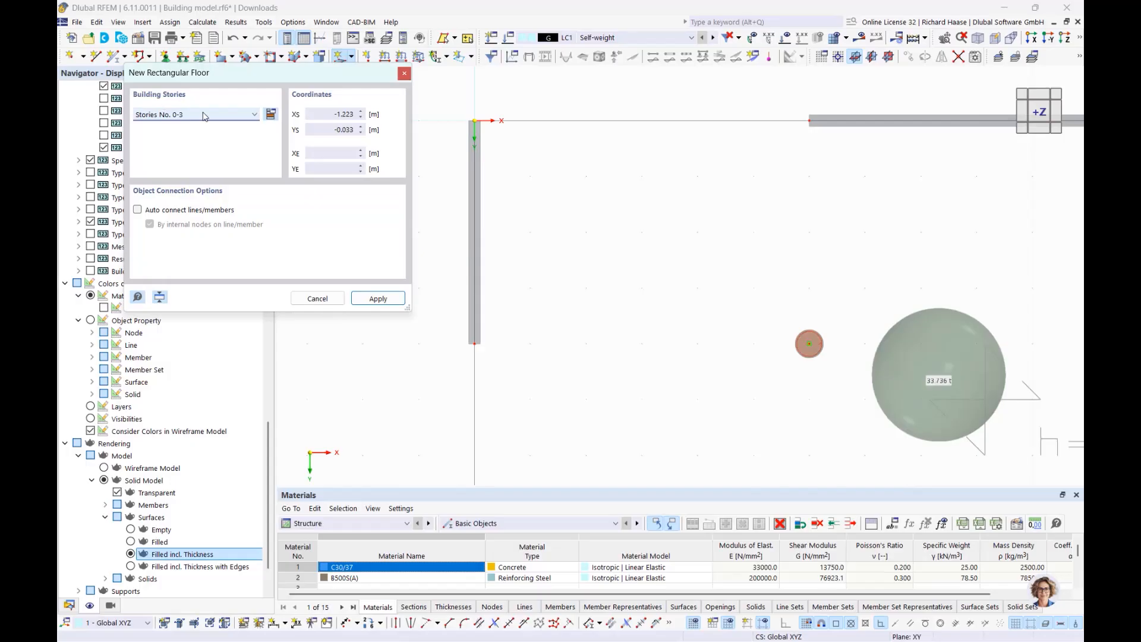
- Draw the rectangular floor across stories 0 to 3 from the origin to the opposite corner column at X 18.3, Y 10 m
{"action": "left_click", "coordinate": [203, 115]}
{"action": "left_click", "coordinate": [195, 115]}
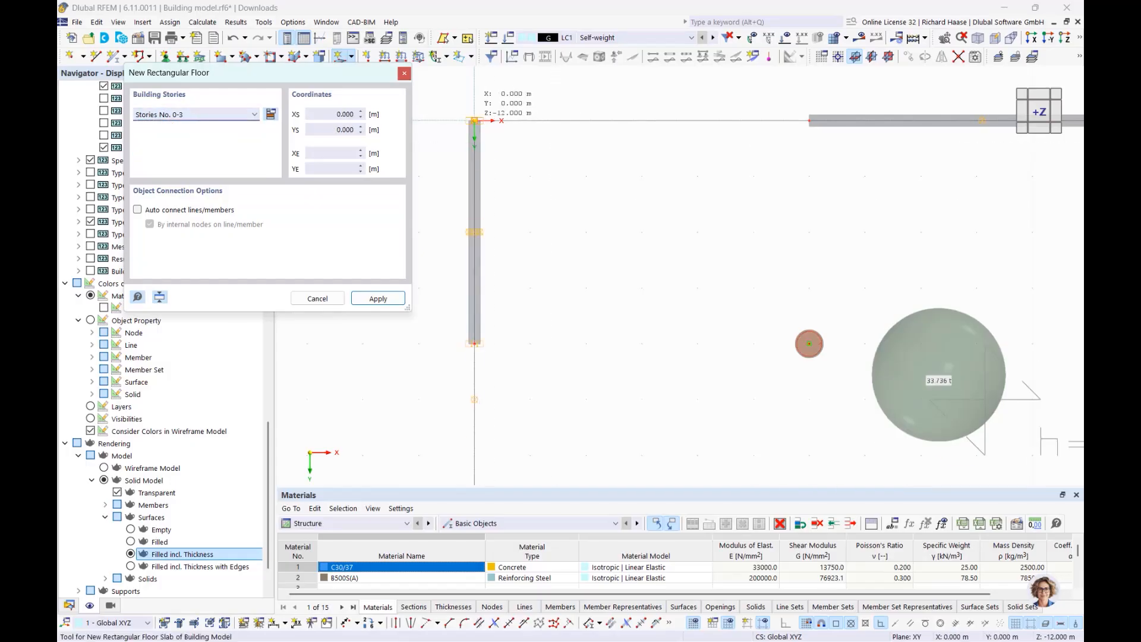
{"action": "scroll", "coordinate": [474, 120], "scroll_direction": "up", "scroll_amount": 3}
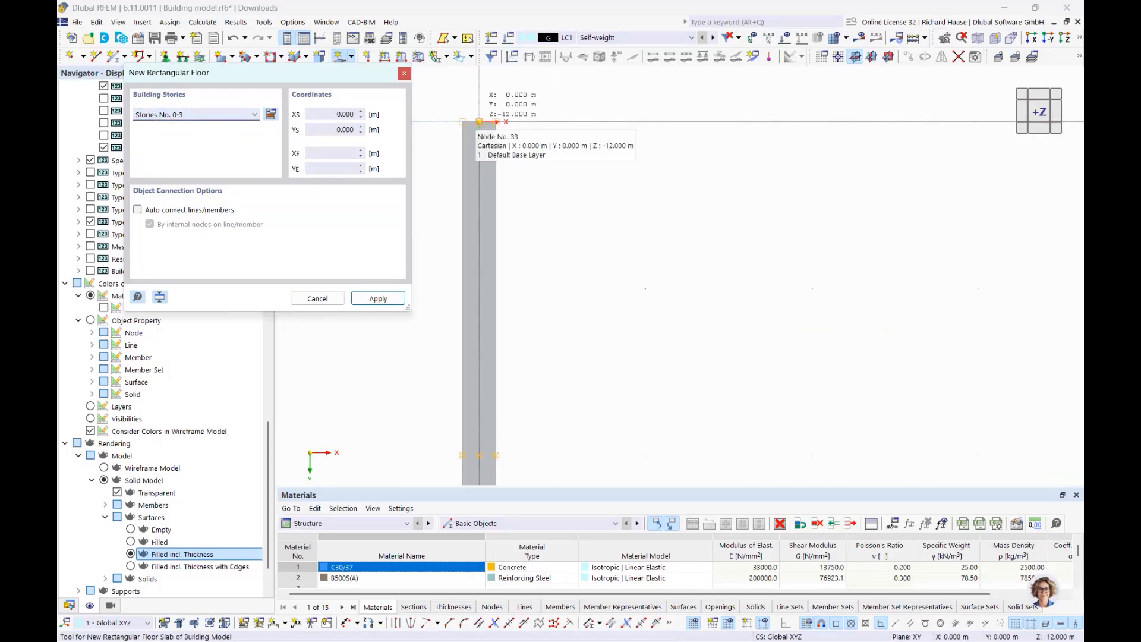
{"action": "left_click", "coordinate": [479, 122]}
{"action": "scroll", "coordinate": [560, 175], "scroll_direction": "down", "scroll_amount": 6}
{"action": "middle_click_drag", "start_coordinate": [945, 349], "coordinate": [749, 252]}
{"action": "scroll", "coordinate": [440, 223], "scroll_direction": "up", "scroll_amount": 2}
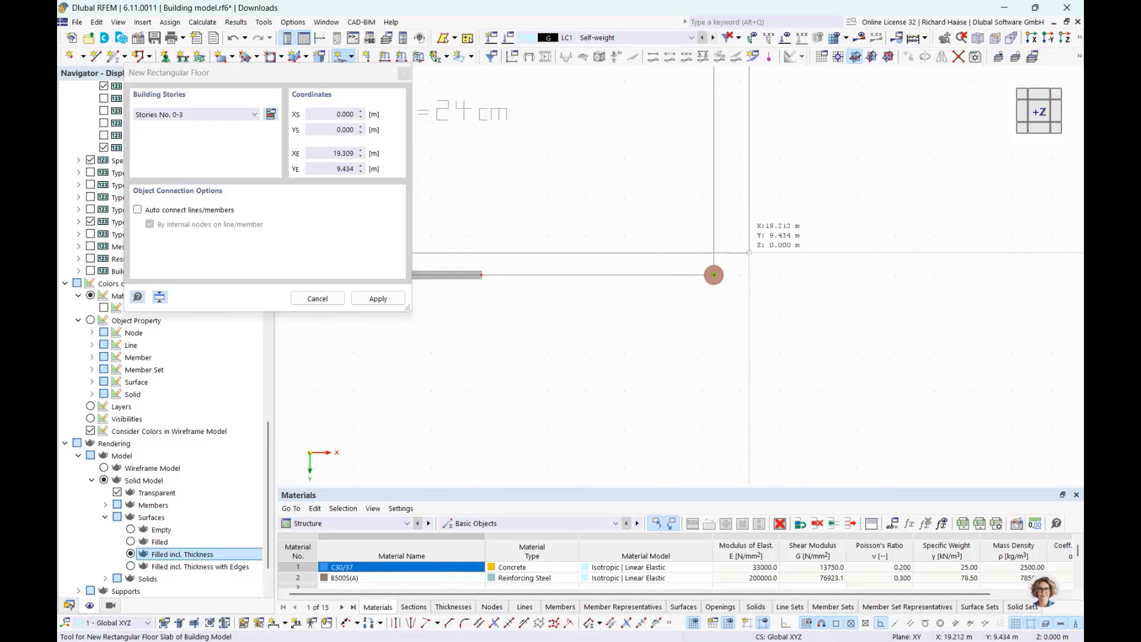
{"action": "scroll", "coordinate": [725, 260], "scroll_direction": "up", "scroll_amount": 3}
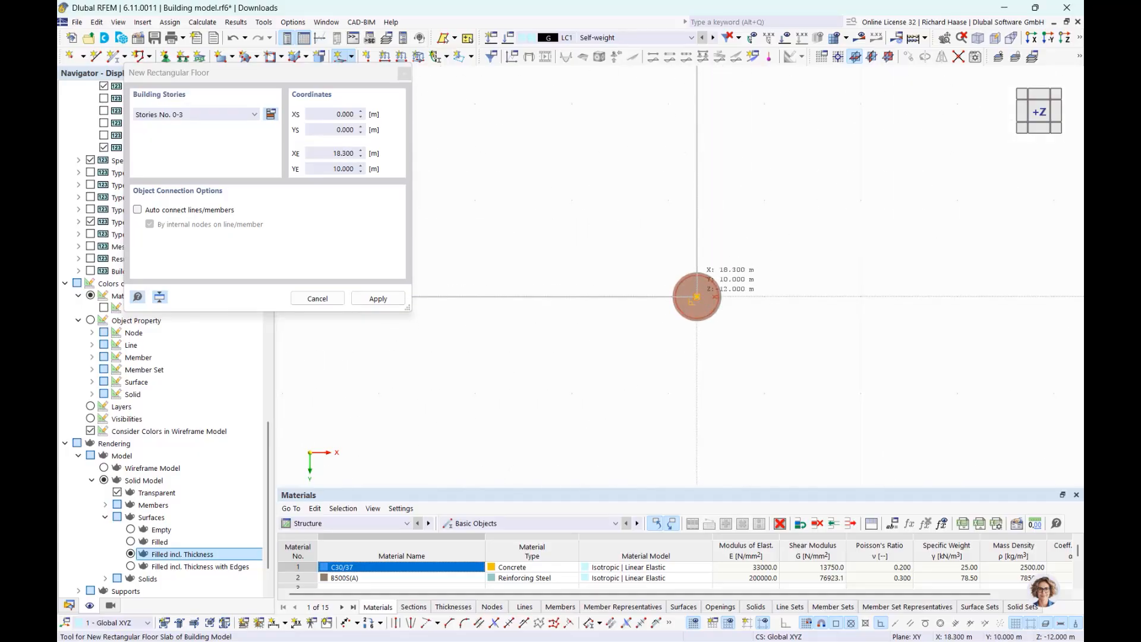
{"action": "left_click", "coordinate": [696, 296]}
{"action": "scroll", "coordinate": [722, 196], "scroll_direction": "down", "scroll_amount": 2}
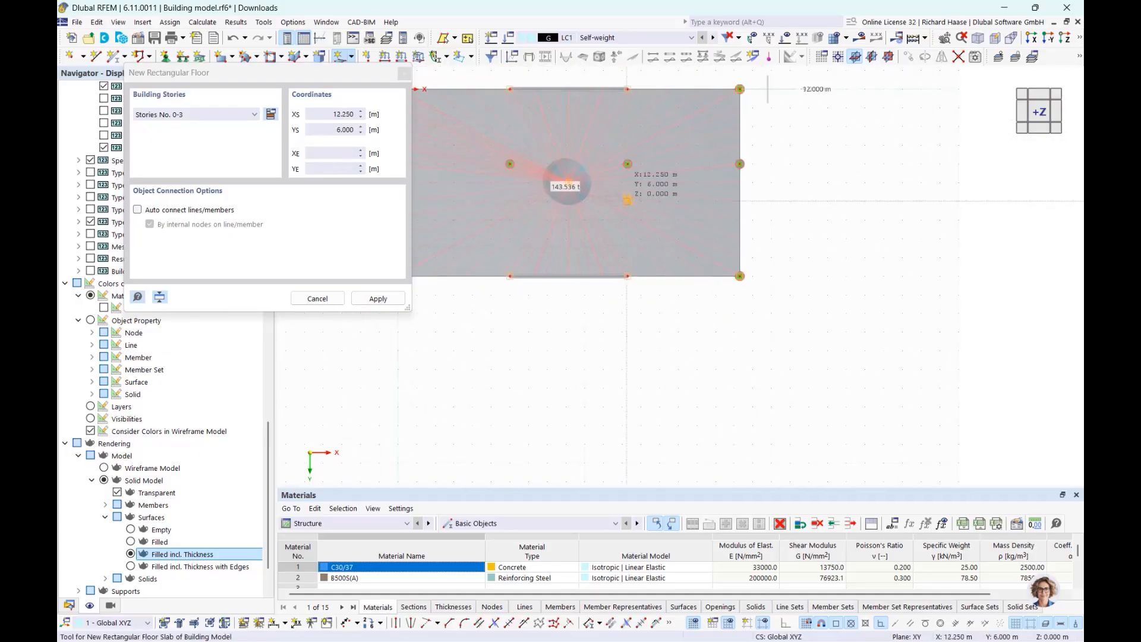
{"action": "key", "text": "Escape"}
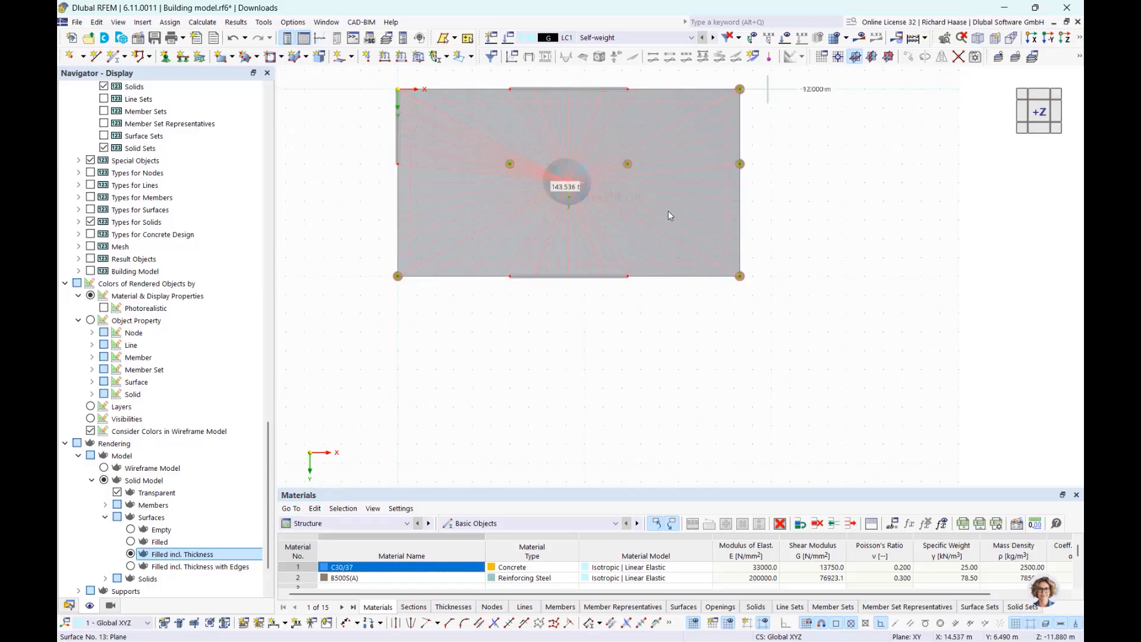
- Inspect the four floor slabs in 3D and select the diaphragm rigid link of the floor at the 9 m level
{"action": "middle_click_drag", "start_coordinate": [668, 211], "coordinate": [619, 145], "text": "ctrl"}
{"action": "scroll", "coordinate": [689, 114], "scroll_direction": "up", "scroll_amount": 2}
{"action": "scroll", "coordinate": [630, 137], "scroll_direction": "down", "scroll_amount": 4}
{"action": "scroll", "coordinate": [605, 208], "scroll_direction": "up", "scroll_amount": 3}
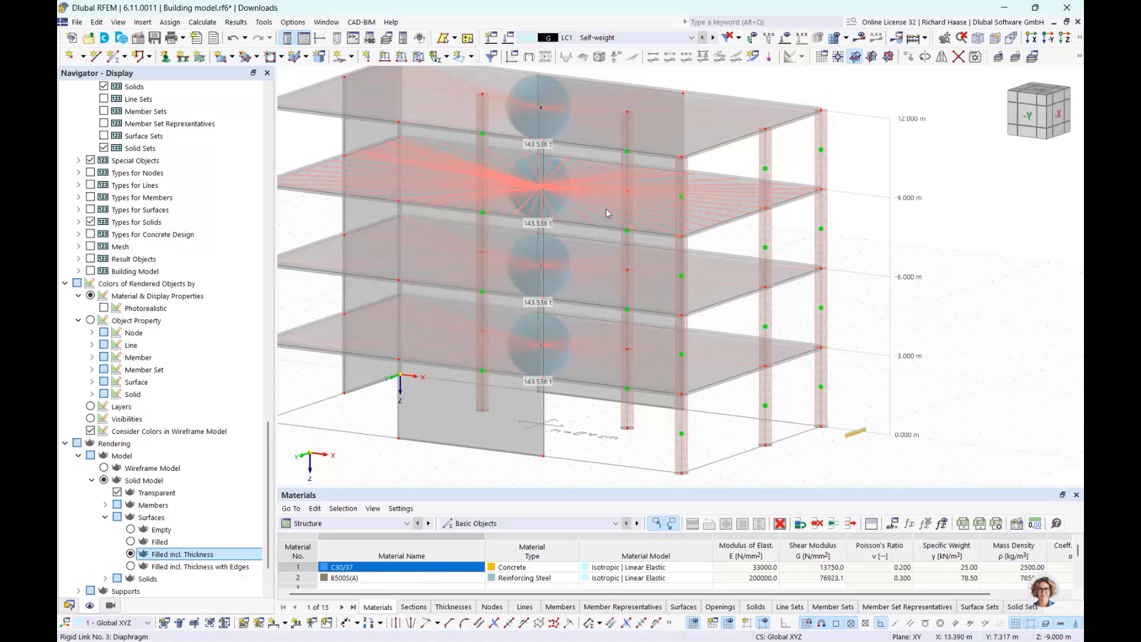
{"action": "mouse_move", "coordinate": [650, 211]}
{"action": "middle_mouse_down", "text": "ctrl"}
{"action": "mouse_move", "coordinate": [650, 178]}
{"action": "mouse_move", "coordinate": [683, 191]}
{"action": "mouse_move", "coordinate": [652, 197]}
{"action": "middle_mouse_up", "text": "ctrl"}
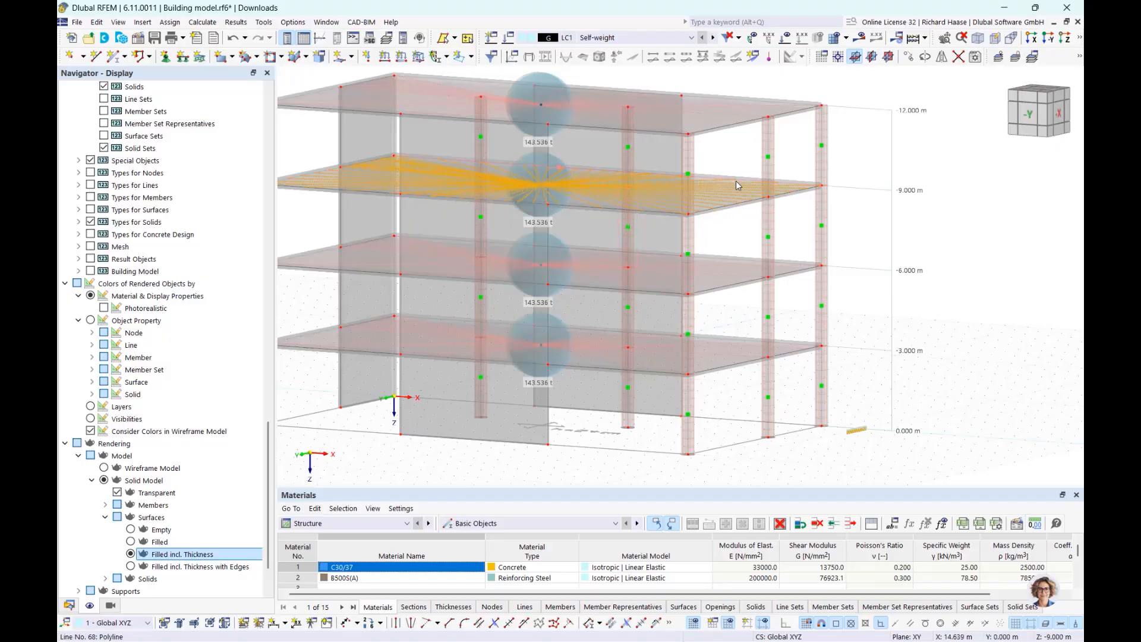
{"action": "scroll", "coordinate": [736, 181], "scroll_direction": "up", "scroll_amount": 2}
{"action": "left_click", "coordinate": [828, 189]}
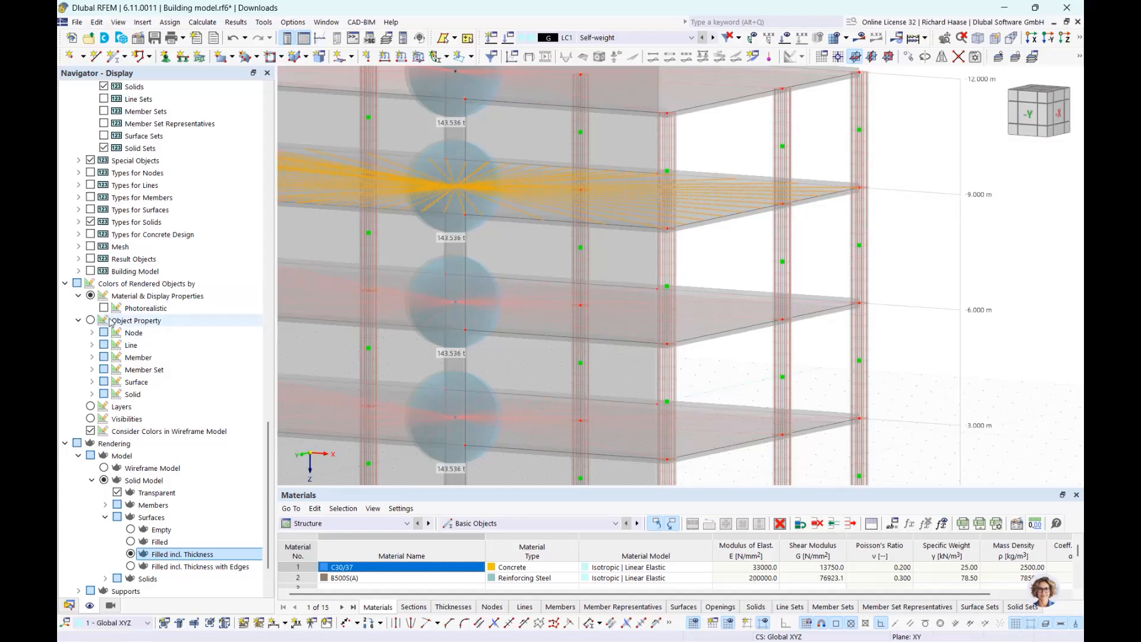
- List the model's rigid links under the special objects in the model data
{"action": "scroll", "coordinate": [124, 334], "scroll_direction": "up", "scroll_amount": 4}
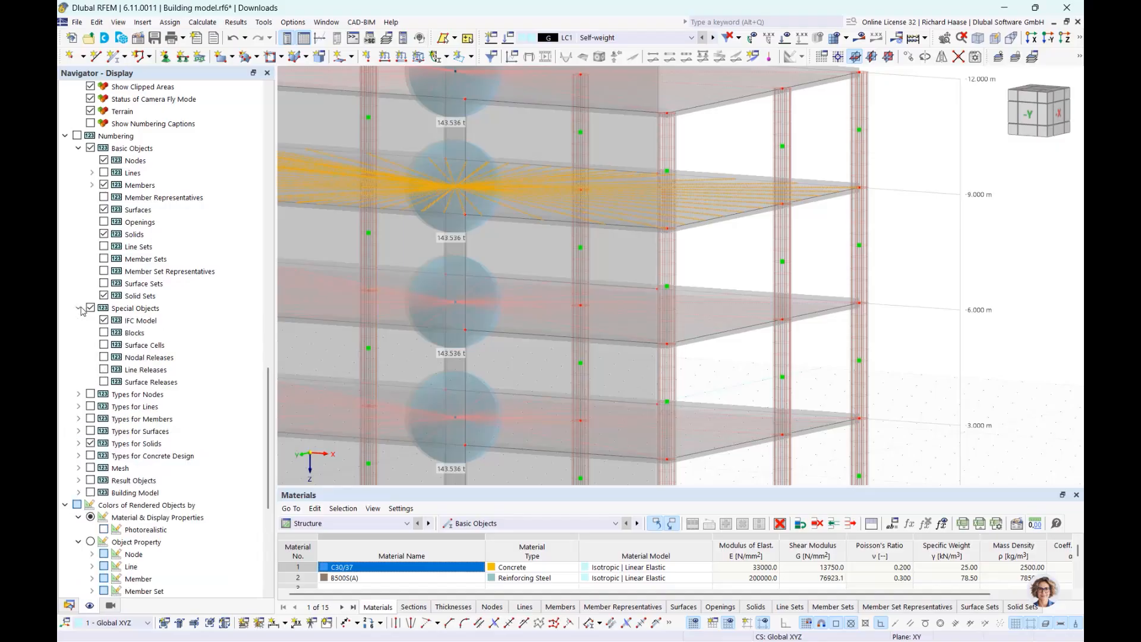
{"action": "left_click", "coordinate": [69, 605]}
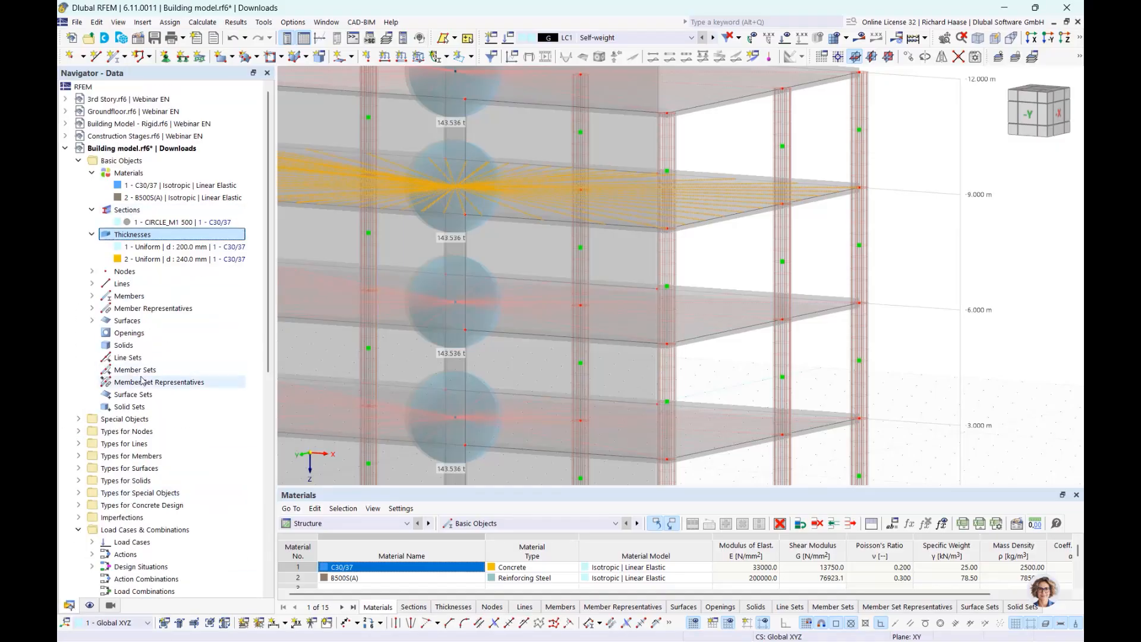
{"action": "left_click", "coordinate": [78, 419]}
{"action": "scroll", "coordinate": [140, 404], "scroll_direction": "down", "scroll_amount": 1}
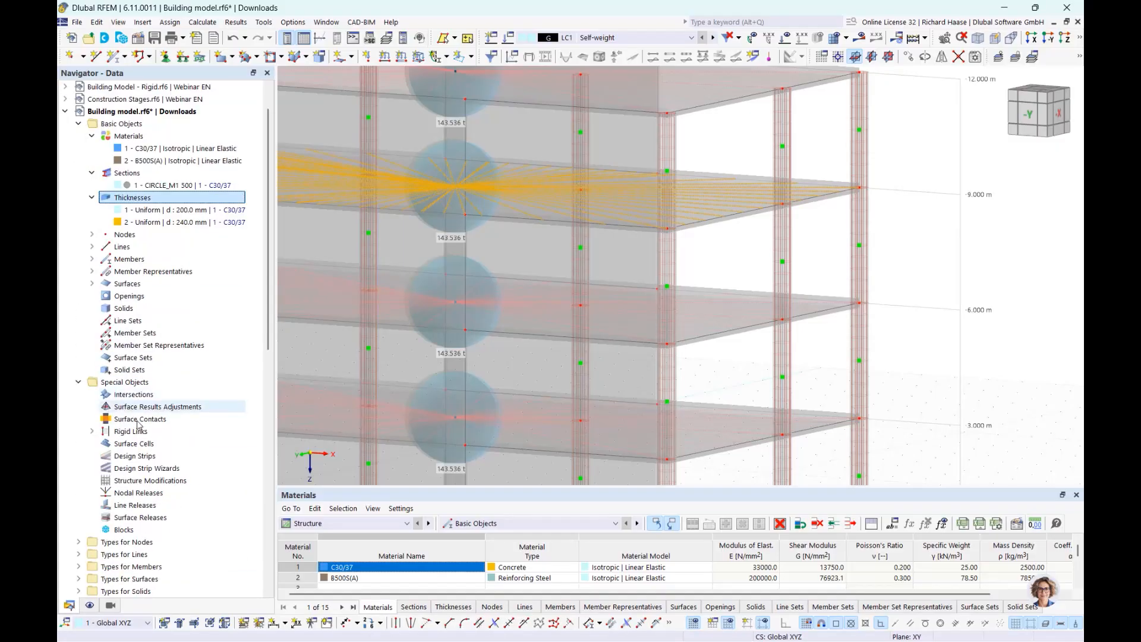
{"action": "left_click", "coordinate": [96, 432]}
{"action": "left_click", "coordinate": [92, 430]}
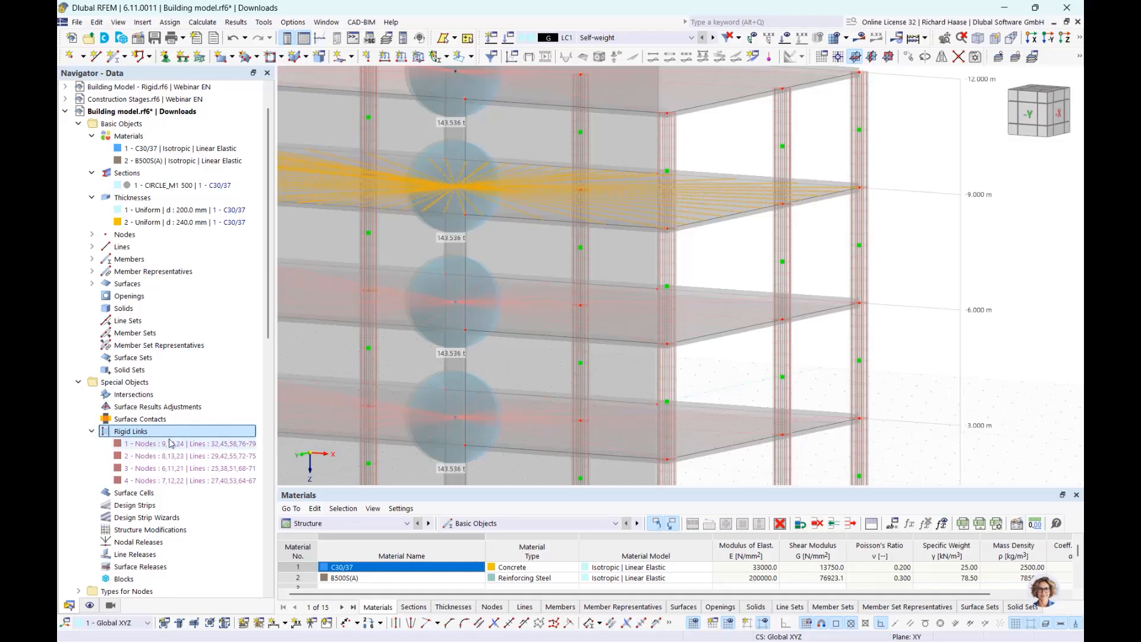
- Examine the floor diaphragms and the mass spheres of the stories in the 3D model
{"action": "scroll", "coordinate": [556, 189], "scroll_direction": "down", "scroll_amount": 5}
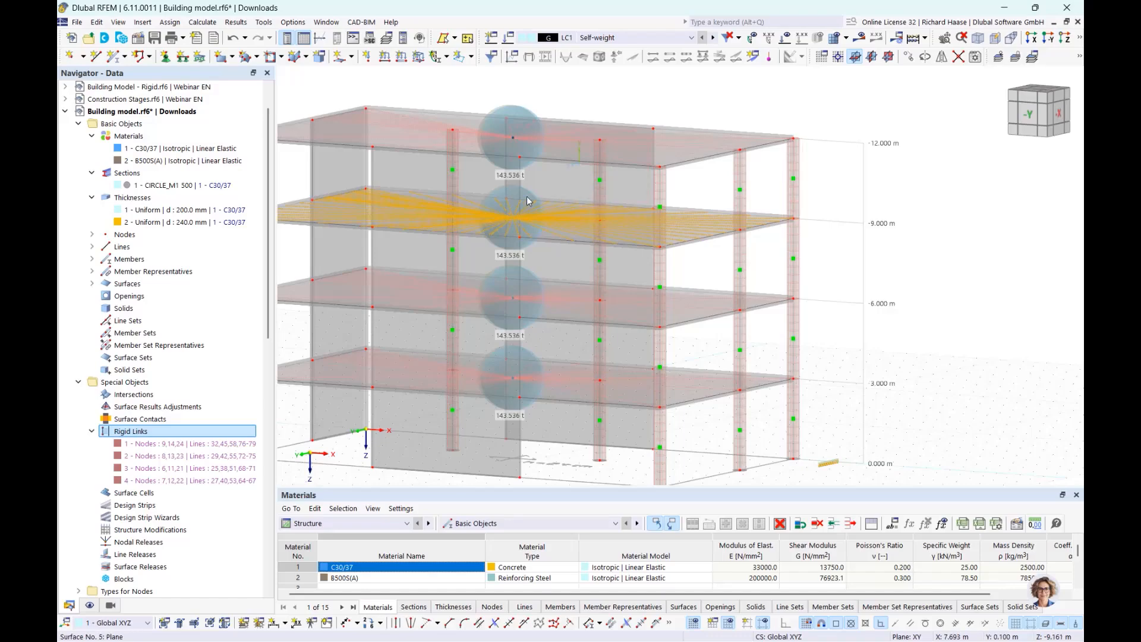
{"action": "middle_click_drag", "start_coordinate": [350, 226], "coordinate": [427, 228]}
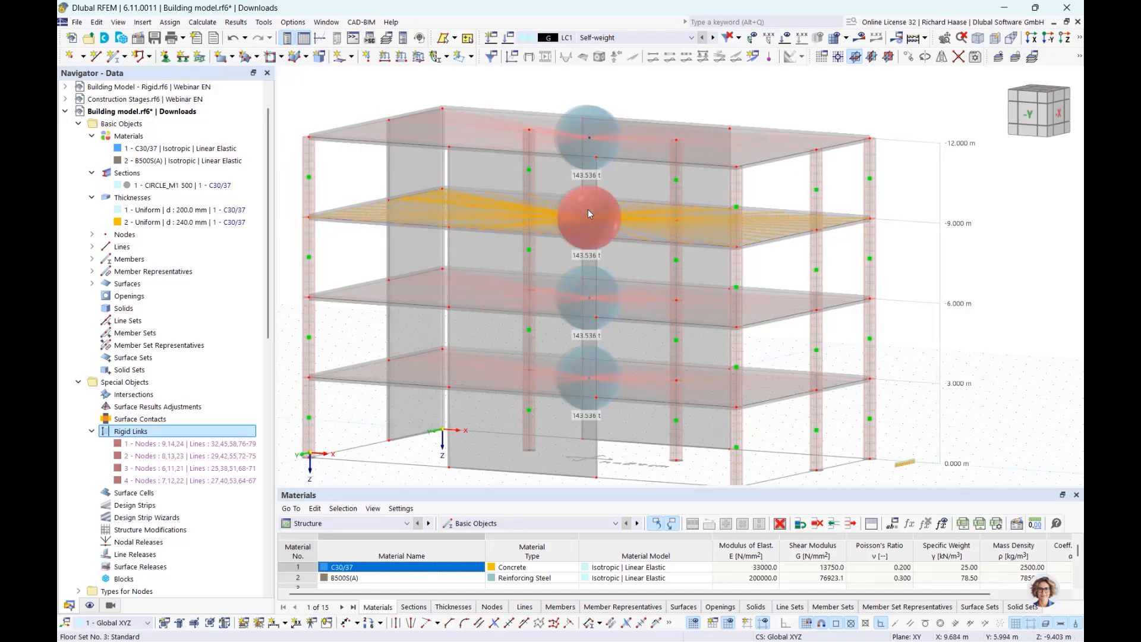
{"action": "scroll", "coordinate": [588, 211], "scroll_direction": "up", "scroll_amount": 3}
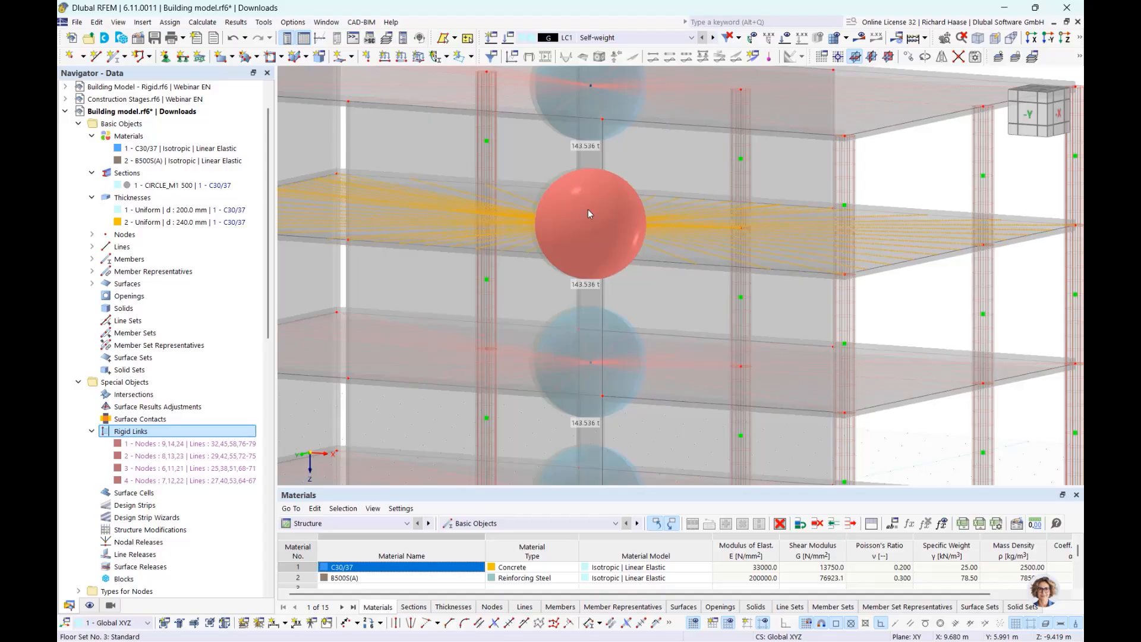
{"action": "scroll", "coordinate": [670, 230], "scroll_direction": "down", "scroll_amount": 3}
{"action": "middle_click_drag", "start_coordinate": [669, 230], "coordinate": [622, 270]}
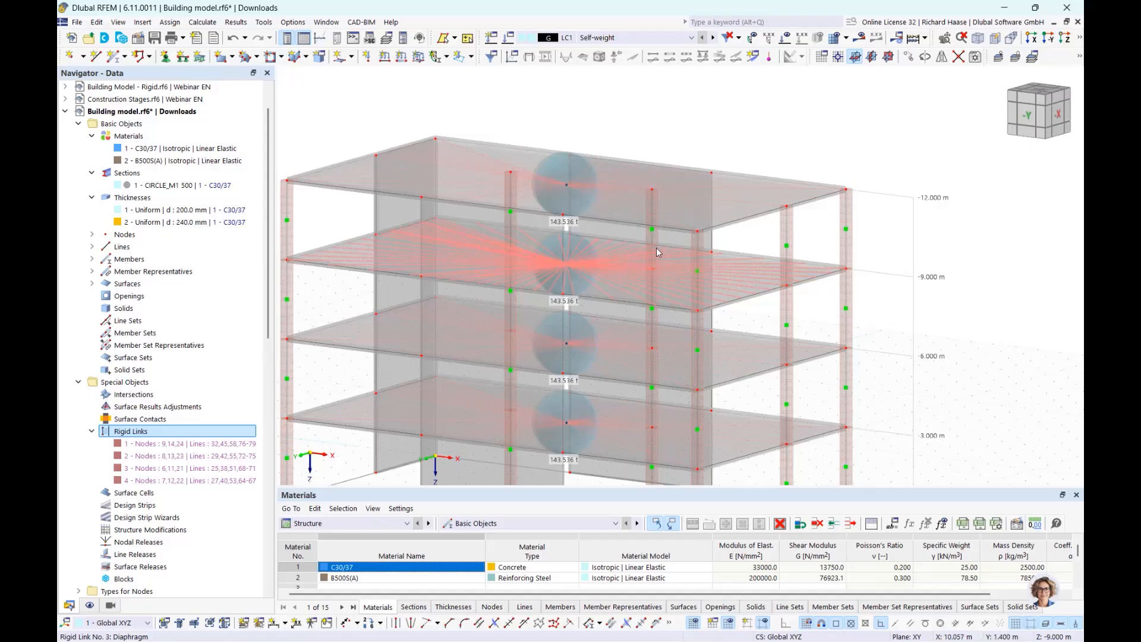
{"action": "middle_click_drag", "start_coordinate": [762, 242], "coordinate": [708, 224]}
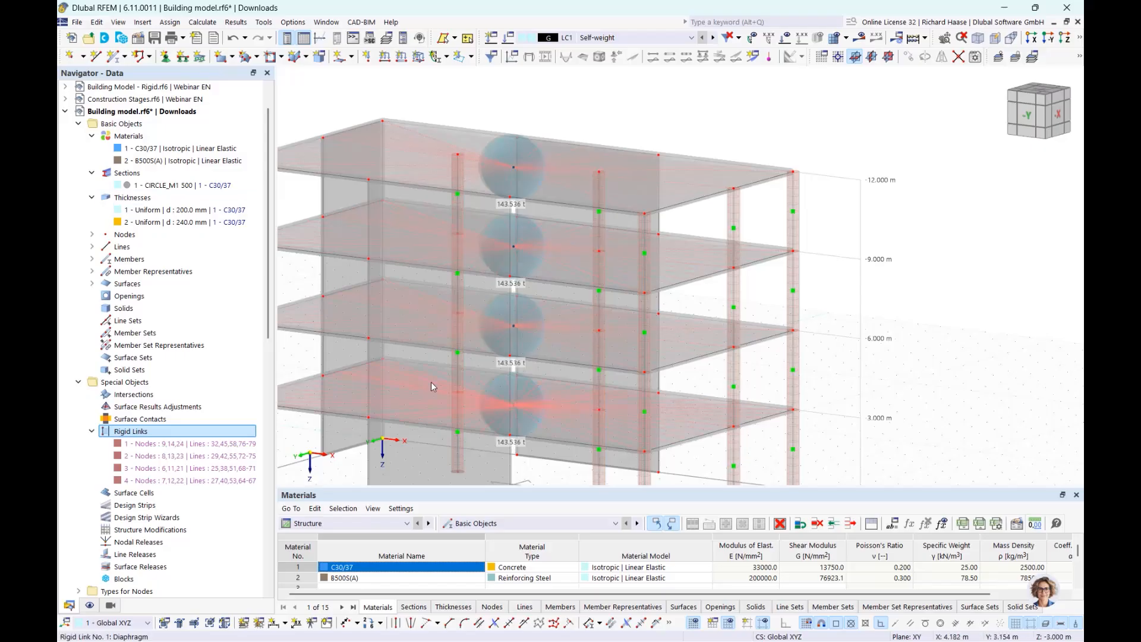
{"action": "scroll", "coordinate": [445, 377], "scroll_direction": "down", "scroll_amount": 1}
{"action": "middle_click_drag", "start_coordinate": [444, 378], "coordinate": [475, 333]}
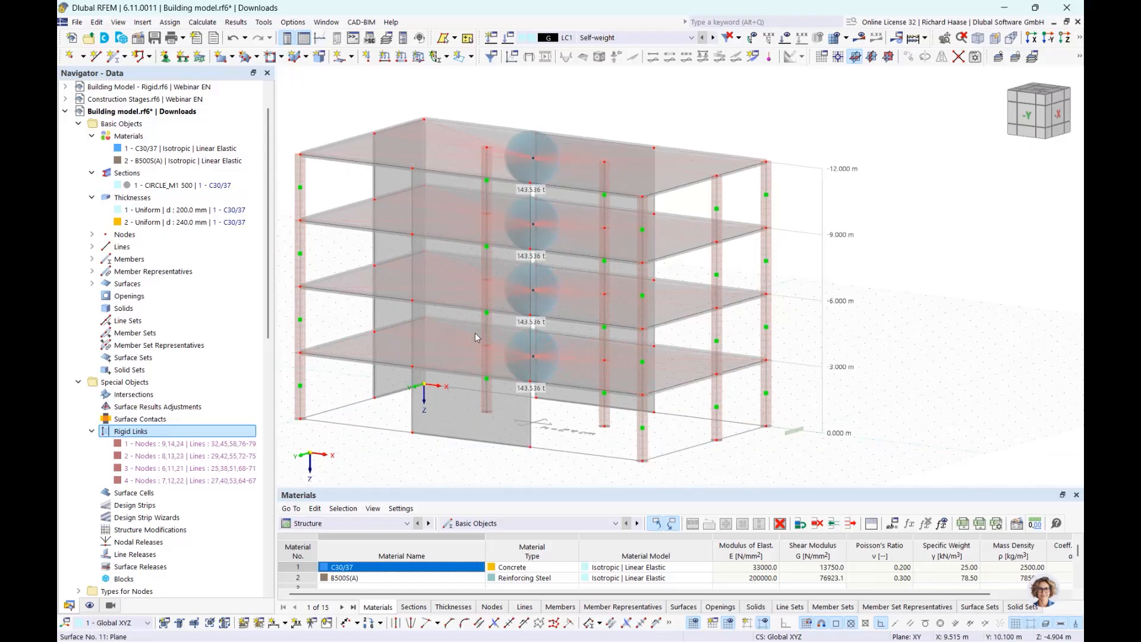
- Hide the model's special objects so the rigid links are not drawn
{"action": "left_click", "coordinate": [90, 606]}
{"action": "scroll", "coordinate": [126, 336], "scroll_direction": "up", "scroll_amount": 3}
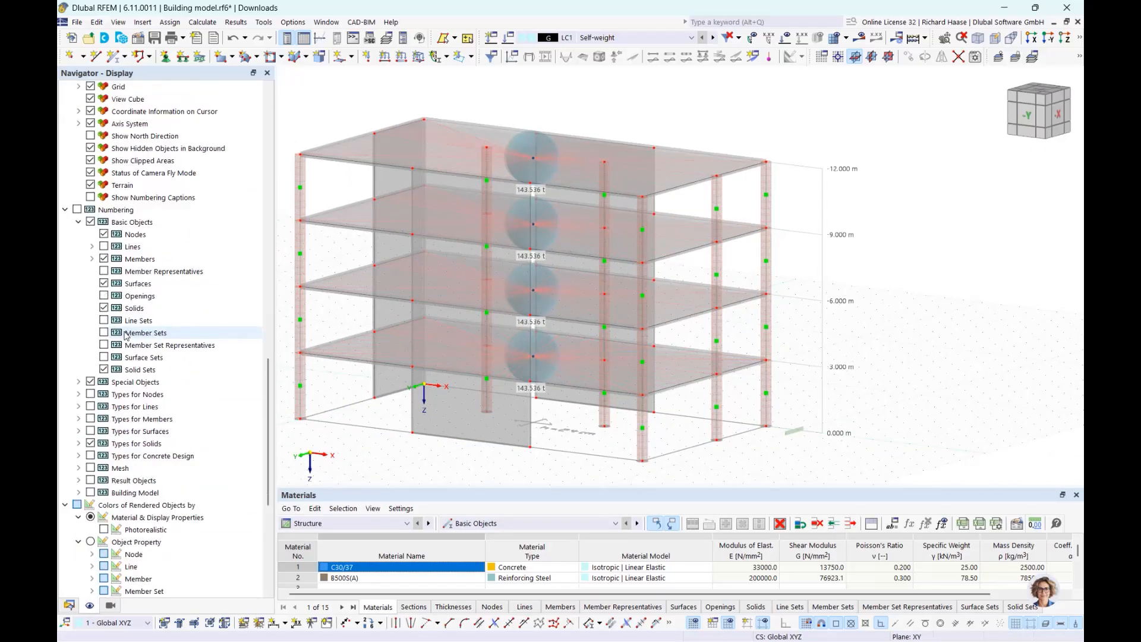
{"action": "scroll", "coordinate": [126, 336], "scroll_direction": "up", "scroll_amount": 5}
{"action": "scroll", "coordinate": [142, 315], "scroll_direction": "up", "scroll_amount": 5}
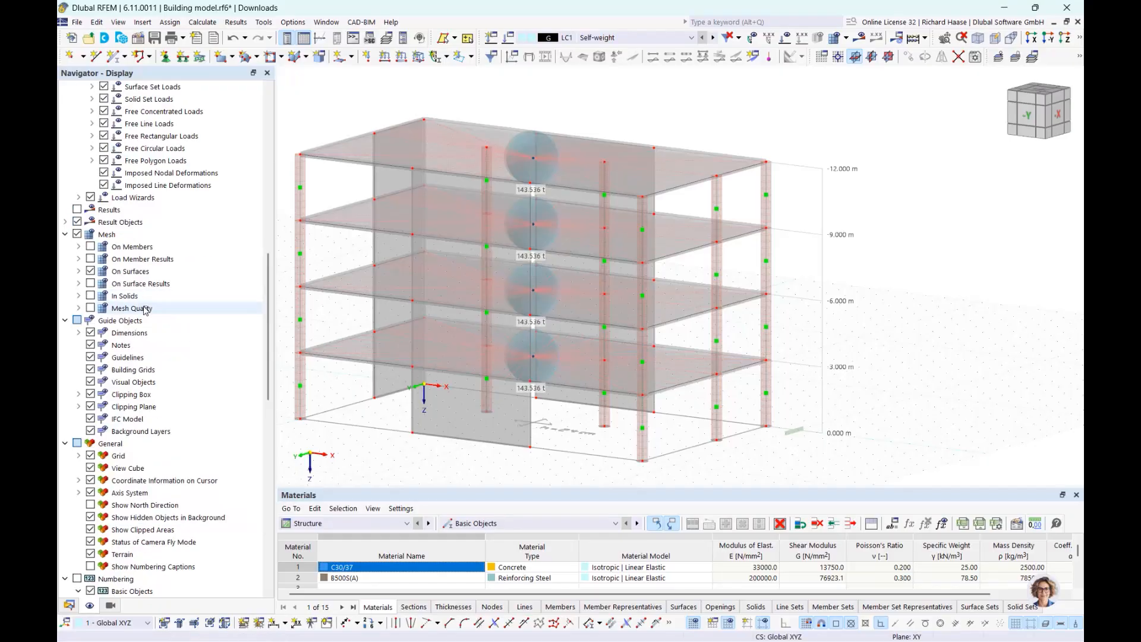
{"action": "scroll", "coordinate": [144, 309], "scroll_direction": "up", "scroll_amount": 8}
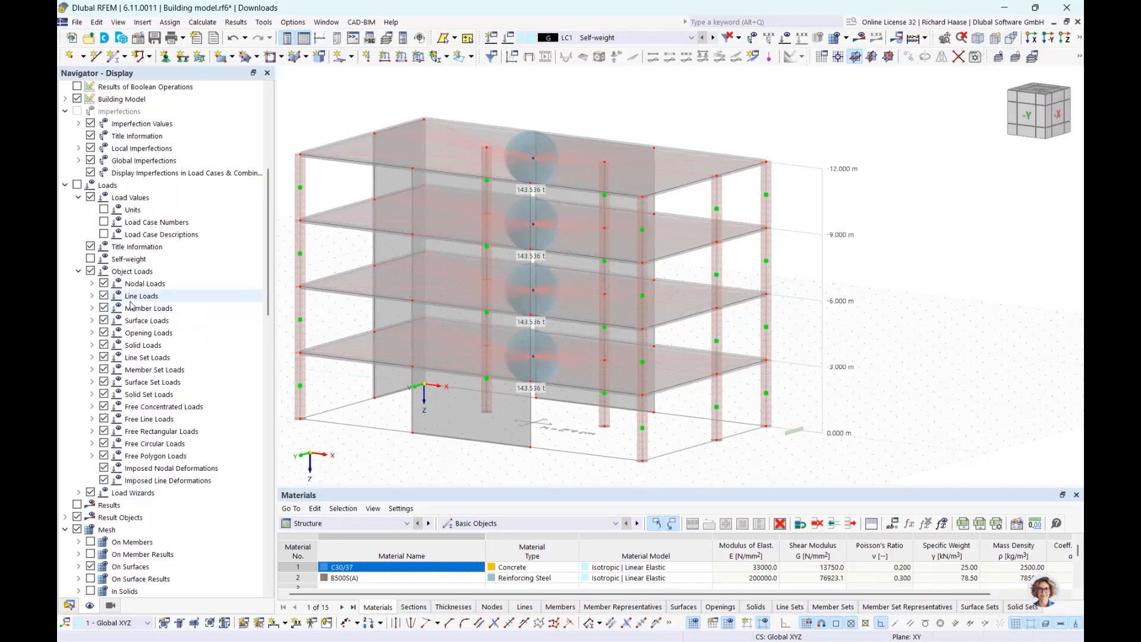
{"action": "scroll", "coordinate": [131, 305], "scroll_direction": "up", "scroll_amount": 4}
{"action": "scroll", "coordinate": [131, 305], "scroll_direction": "up", "scroll_amount": 3}
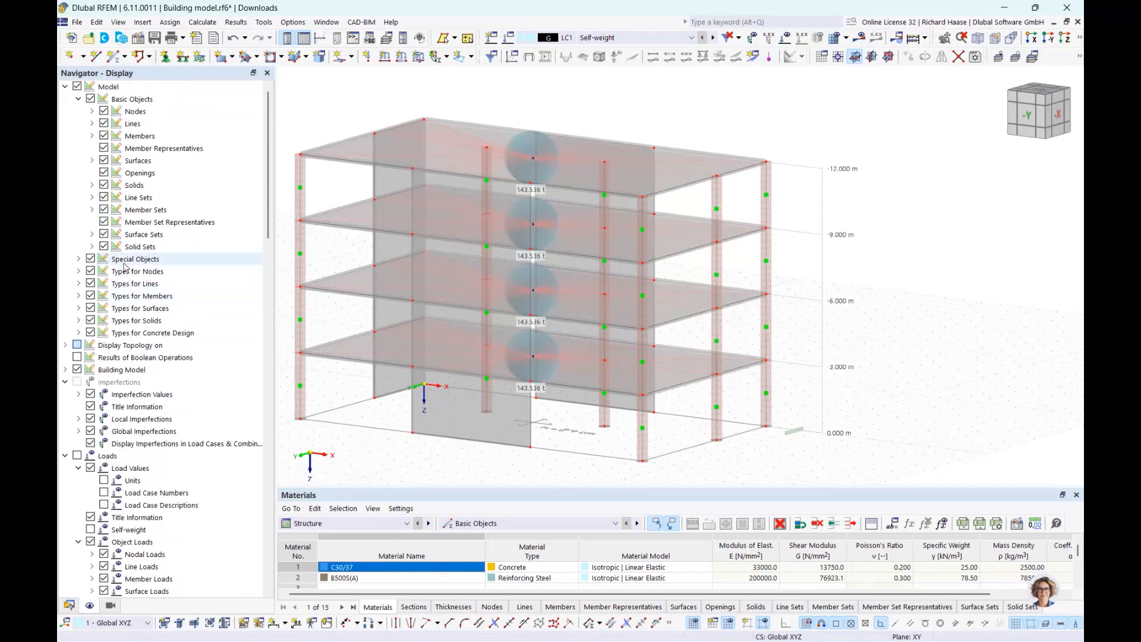
{"action": "left_click", "coordinate": [93, 261]}
{"action": "left_click", "coordinate": [91, 260]}
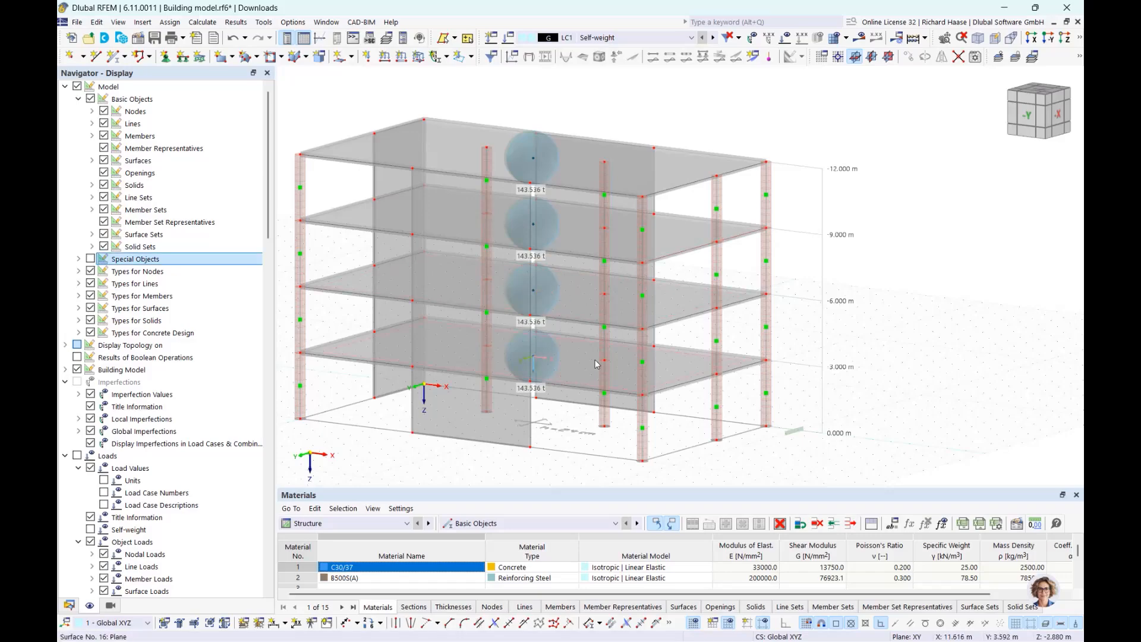
- Assign the Fixed nodal support to the base nodes of all six columns
{"action": "middle_click_drag", "start_coordinate": [594, 359], "coordinate": [605, 369], "text": "ctrl"}
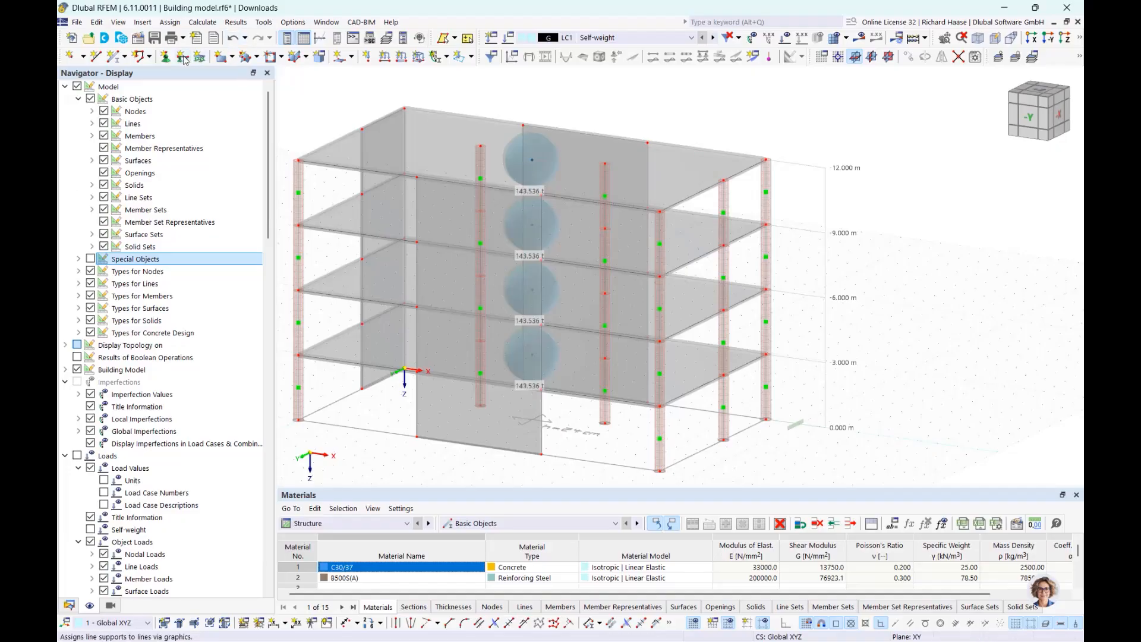
{"action": "left_click", "coordinate": [165, 57]}
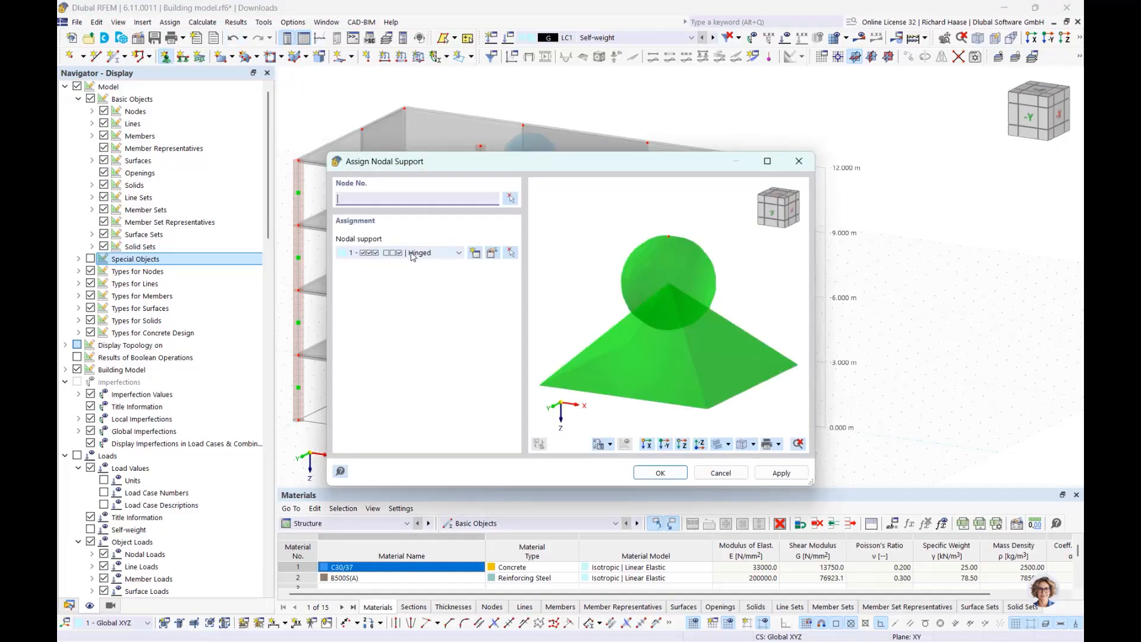
{"action": "left_click", "coordinate": [411, 254]}
{"action": "left_click", "coordinate": [405, 286]}
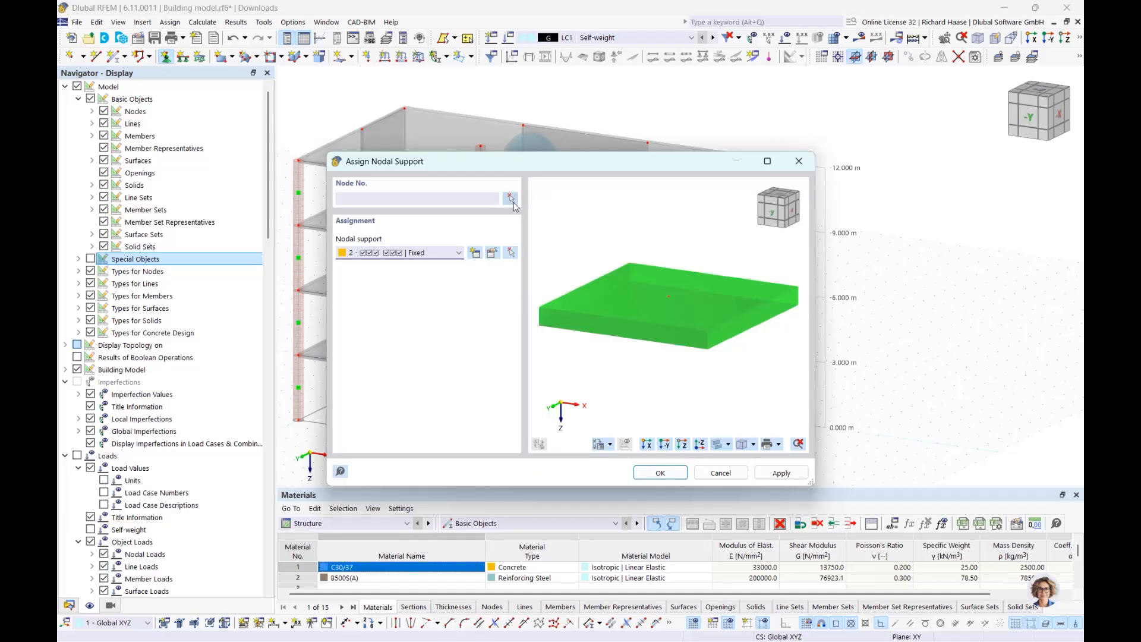
{"action": "left_click", "coordinate": [510, 199]}
{"action": "scroll", "coordinate": [476, 357], "scroll_direction": "up", "scroll_amount": 5}
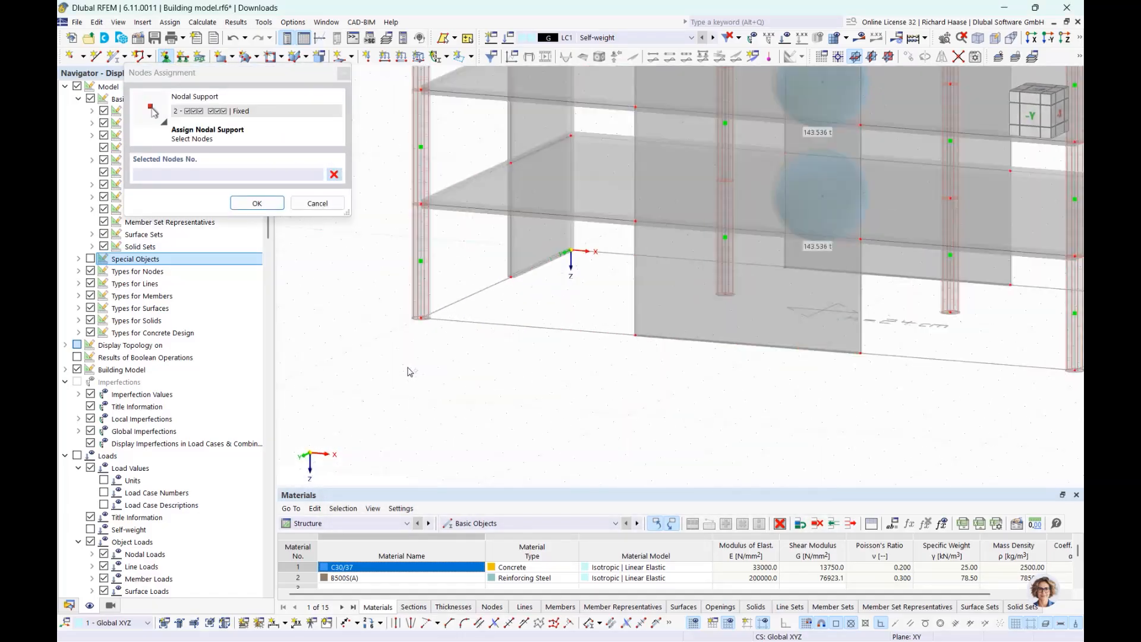
{"action": "left_click_drag", "start_coordinate": [438, 336], "coordinate": [343, 268]}
{"action": "middle_click_drag", "start_coordinate": [689, 364], "coordinate": [250, 324], "text": "ctrl"}
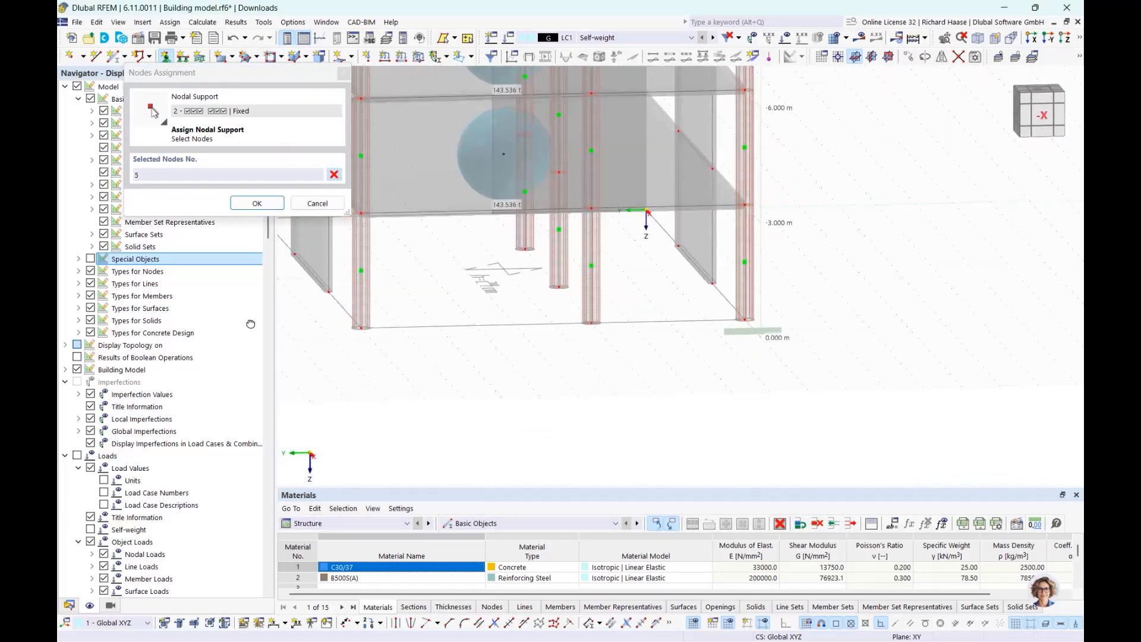
{"action": "left_click", "coordinate": [515, 257]}
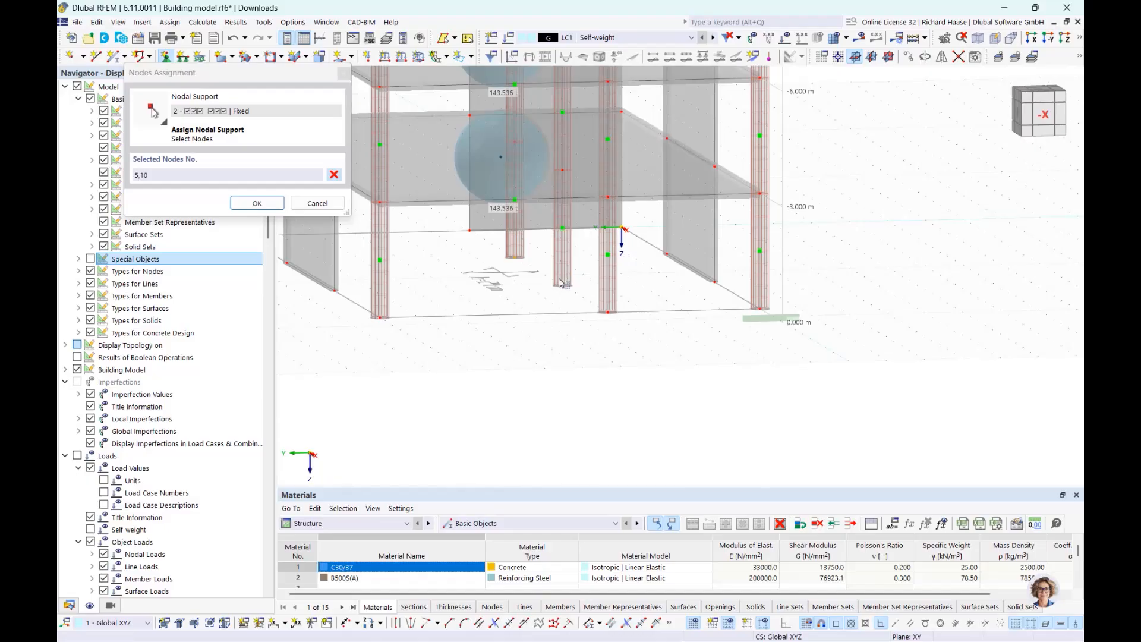
{"action": "left_click", "coordinate": [561, 284]}
{"action": "middle_click_drag", "start_coordinate": [622, 312], "coordinate": [701, 252], "text": "ctrl"}
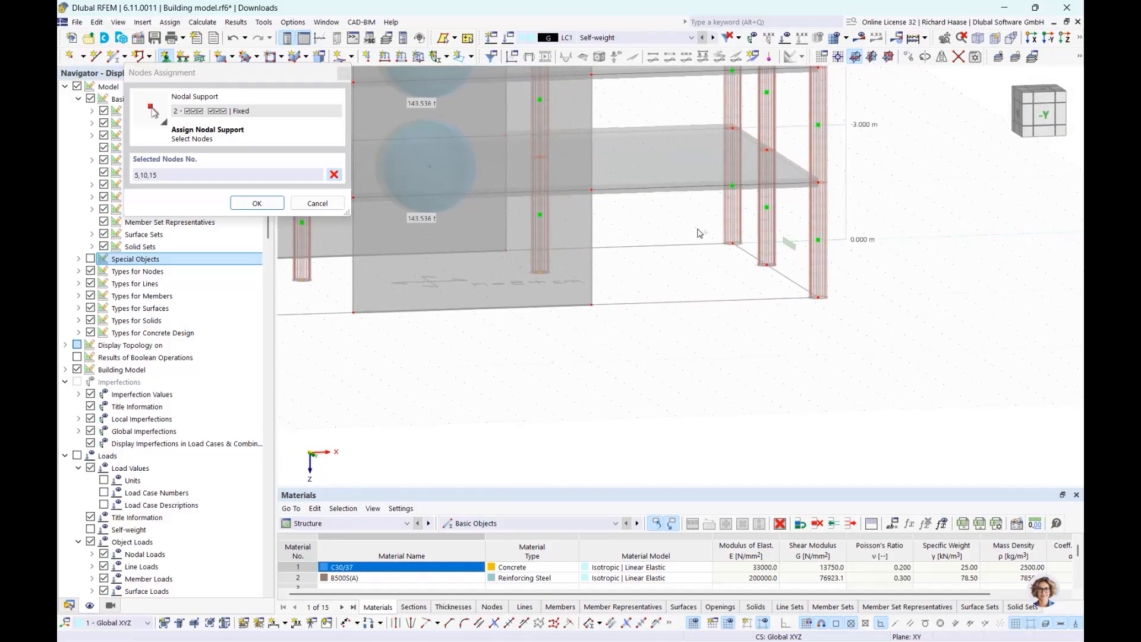
{"action": "left_click_drag", "start_coordinate": [698, 232], "coordinate": [901, 336]}
{"action": "left_click", "coordinate": [257, 202]}
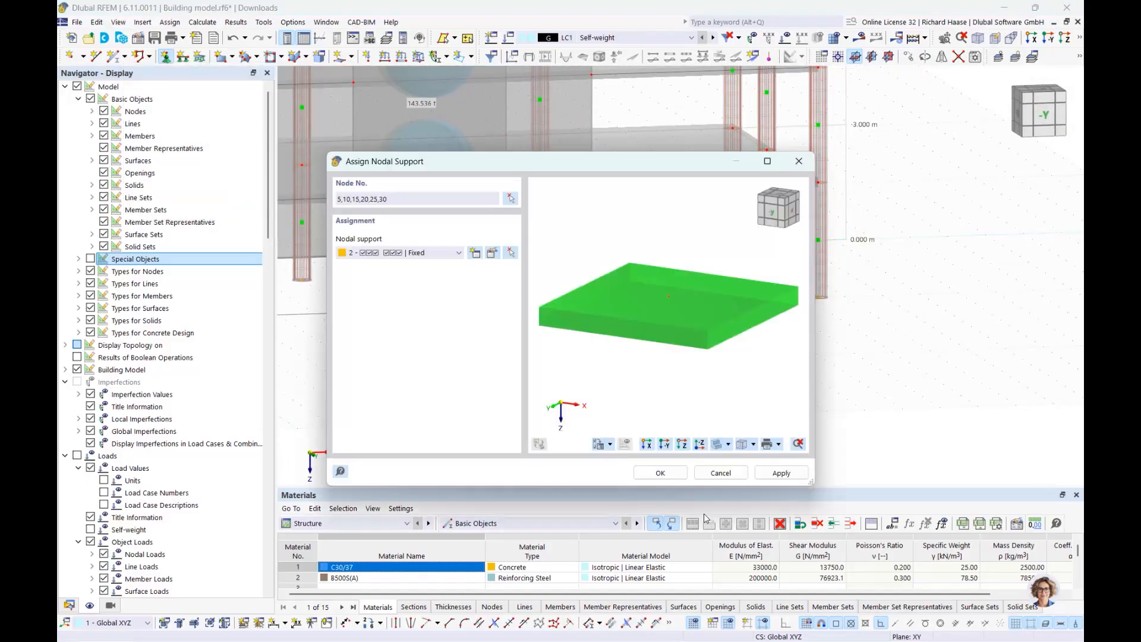
{"action": "left_click", "coordinate": [661, 473]}
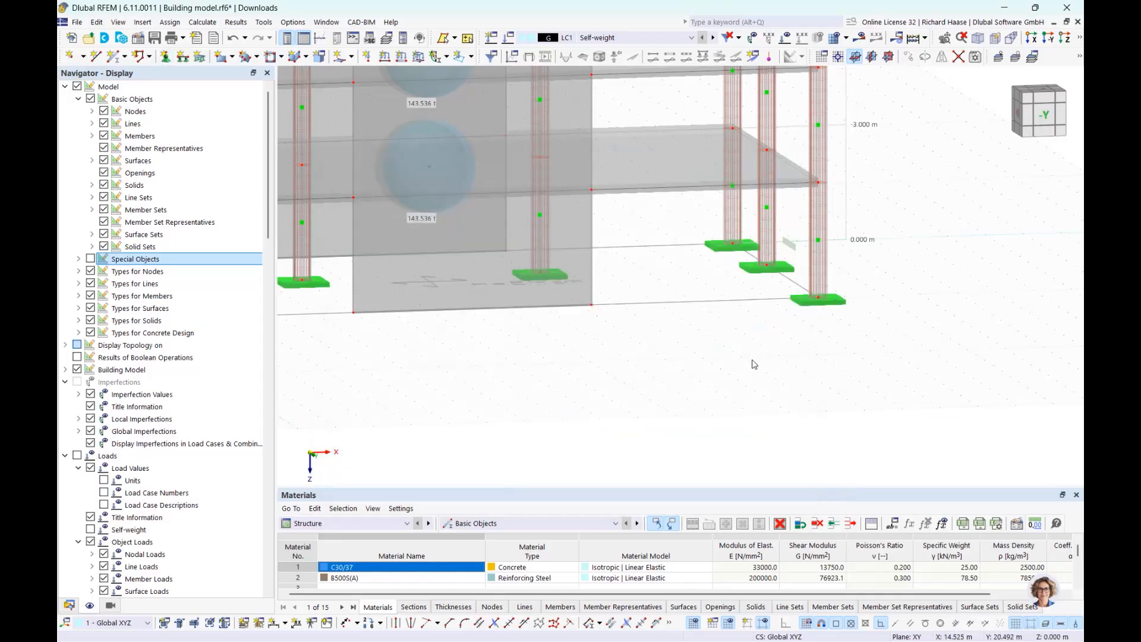
- Assign the Rigid line support to the bottom lines of the three ground-floor walls
{"action": "scroll", "coordinate": [753, 360], "scroll_direction": "down", "scroll_amount": 3}
{"action": "middle_click_drag", "start_coordinate": [752, 360], "coordinate": [586, 394], "text": "ctrl"}
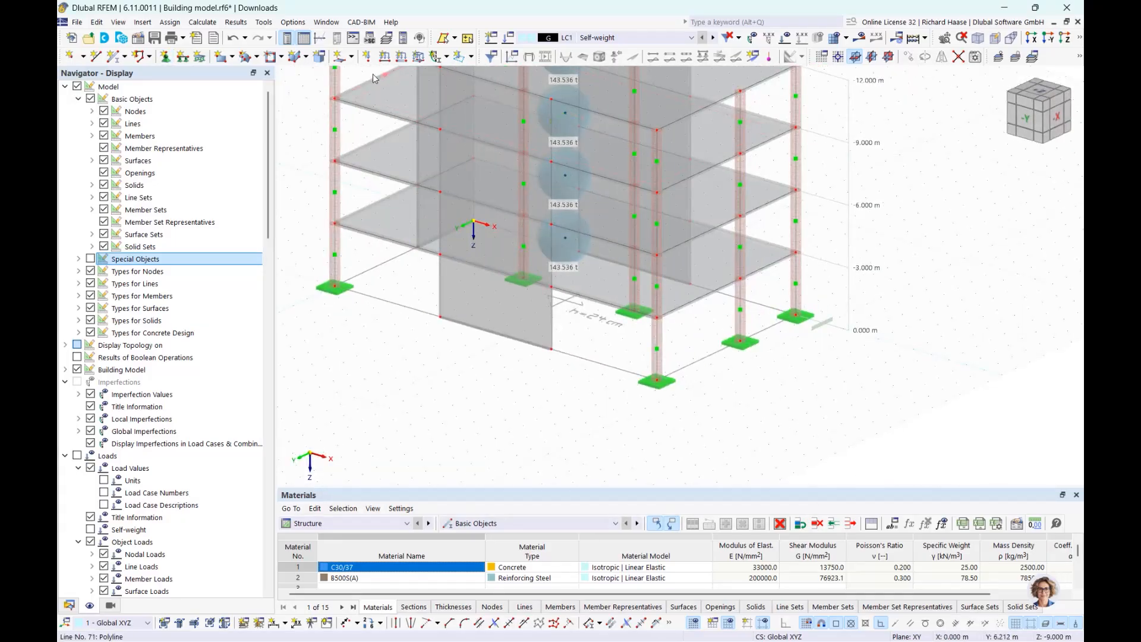
{"action": "left_click", "coordinate": [182, 56]}
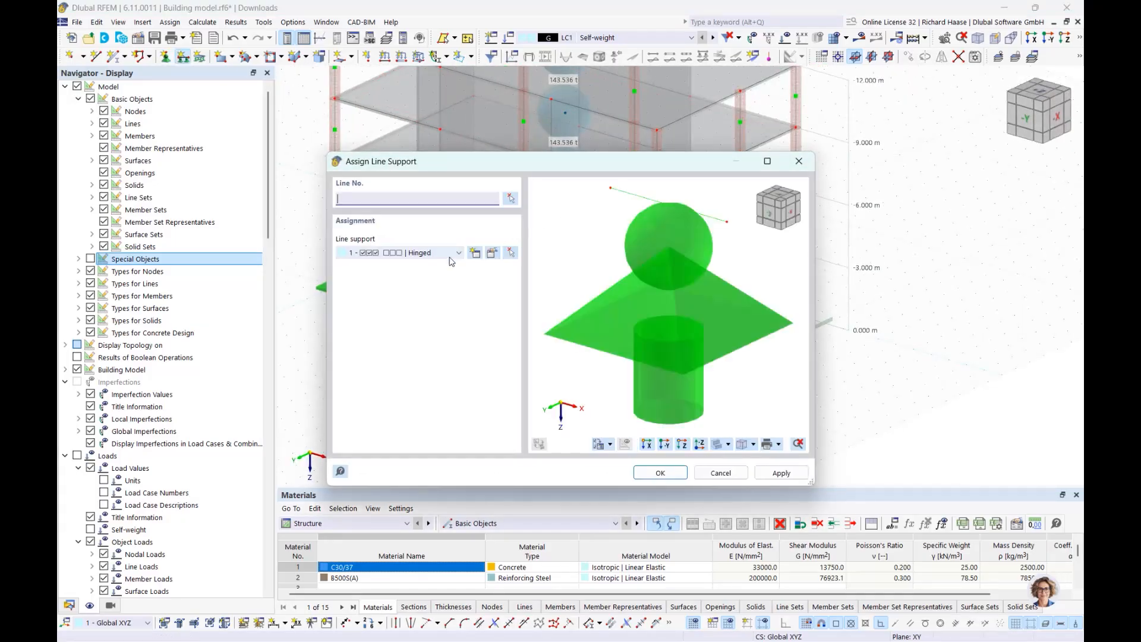
{"action": "left_click", "coordinate": [451, 254]}
{"action": "left_click", "coordinate": [416, 287]}
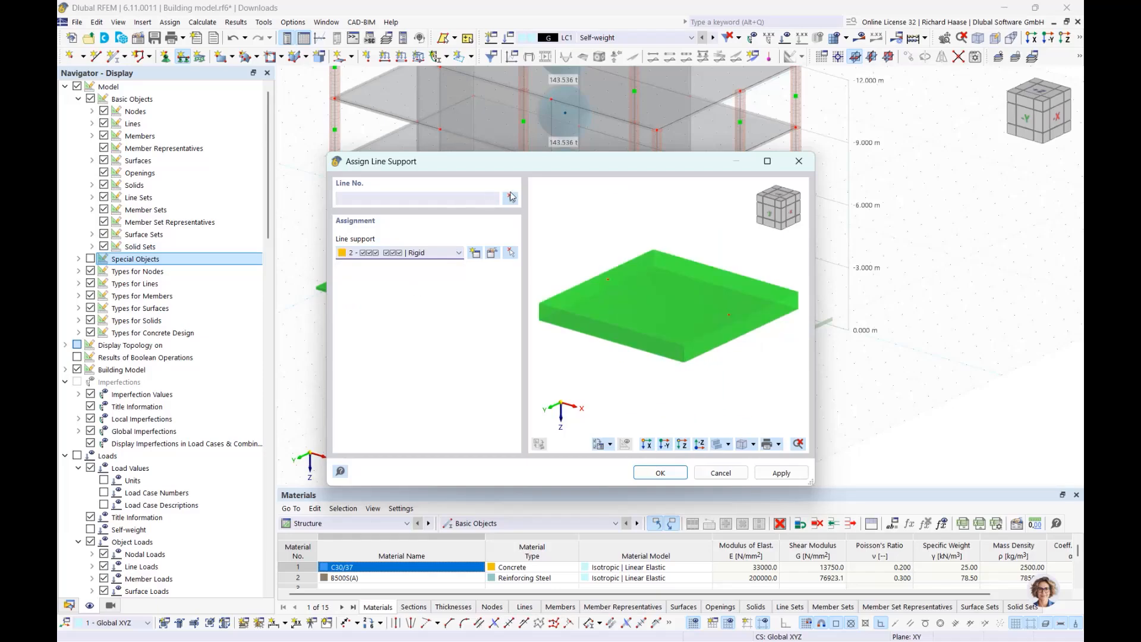
{"action": "left_click", "coordinate": [660, 472]}
{"action": "middle_click_drag", "start_coordinate": [470, 315], "coordinate": [493, 275], "text": "ctrl"}
{"action": "left_click", "coordinate": [410, 270]}
{"action": "left_click", "coordinate": [500, 276]}
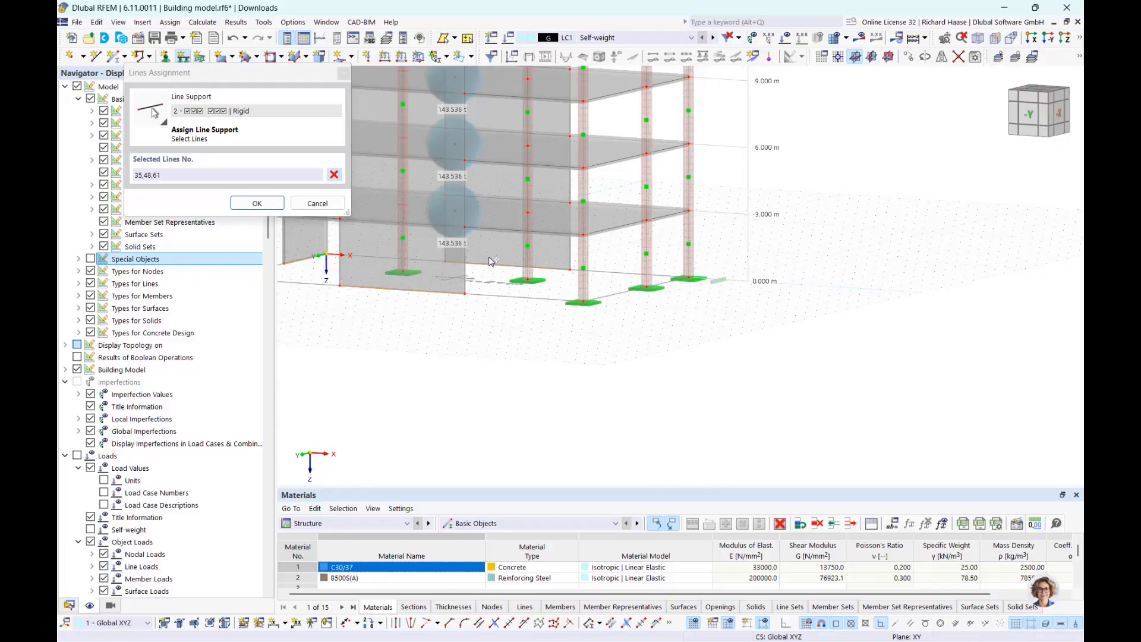
{"action": "left_click", "coordinate": [257, 202]}
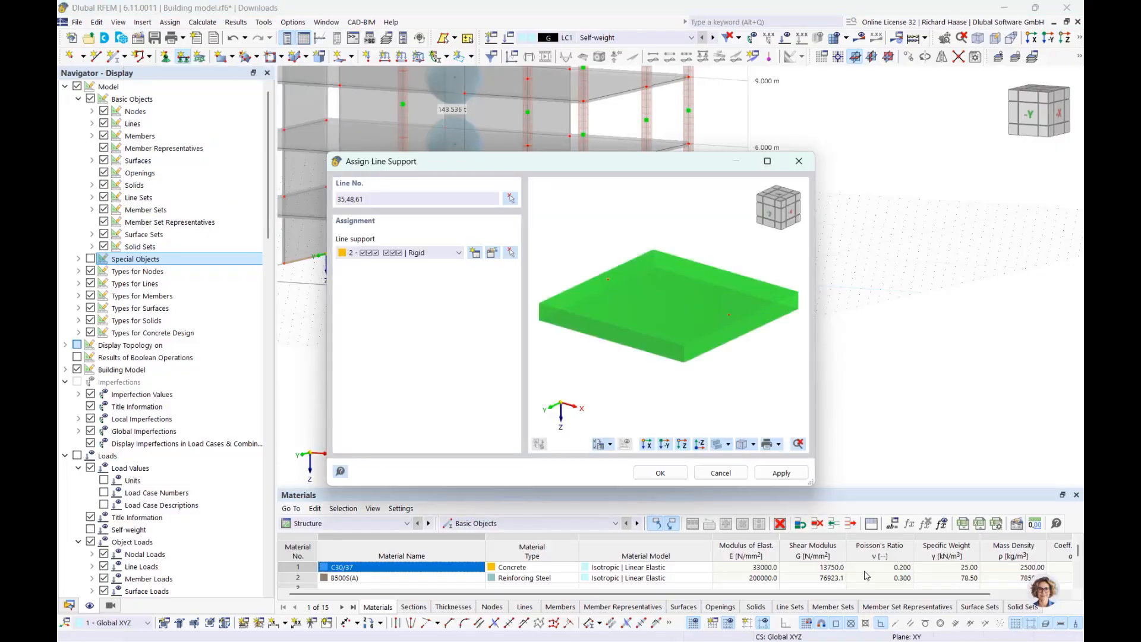
{"action": "left_click", "coordinate": [660, 472]}
- Create load case LC2 named Live Loads with the action category Imposed loads - category A: domestic, residential areas
{"action": "middle_click_drag", "start_coordinate": [626, 285], "coordinate": [726, 416]}
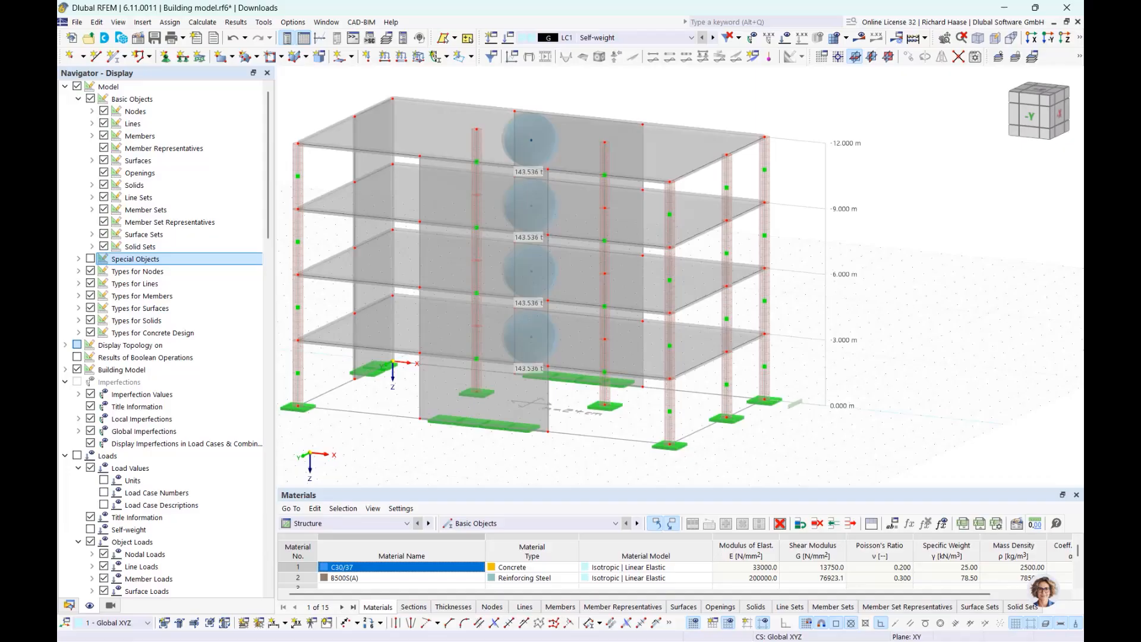
{"action": "left_click", "coordinate": [69, 605]}
{"action": "scroll", "coordinate": [102, 417], "scroll_direction": "down", "scroll_amount": 5}
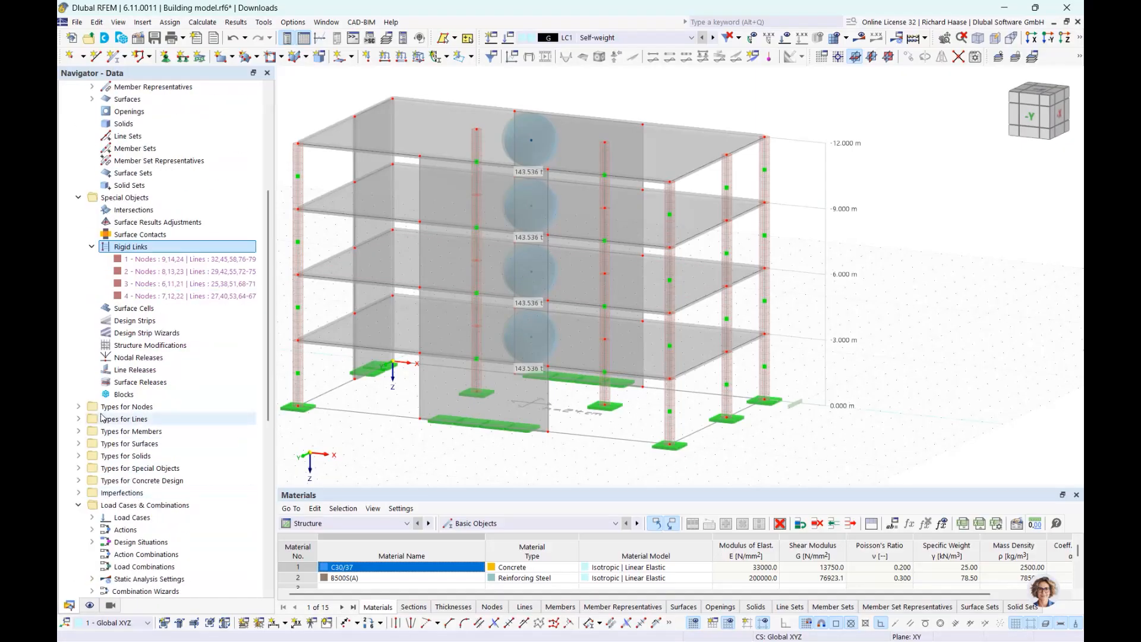
{"action": "right_click", "coordinate": [115, 518]}
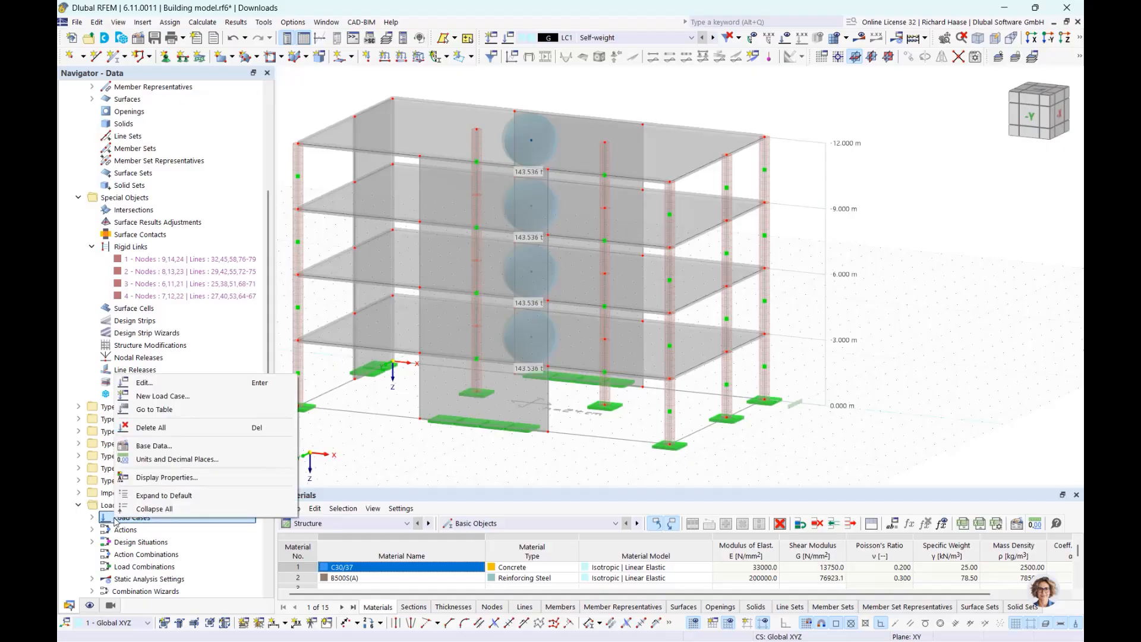
{"action": "left_click", "coordinate": [164, 384]}
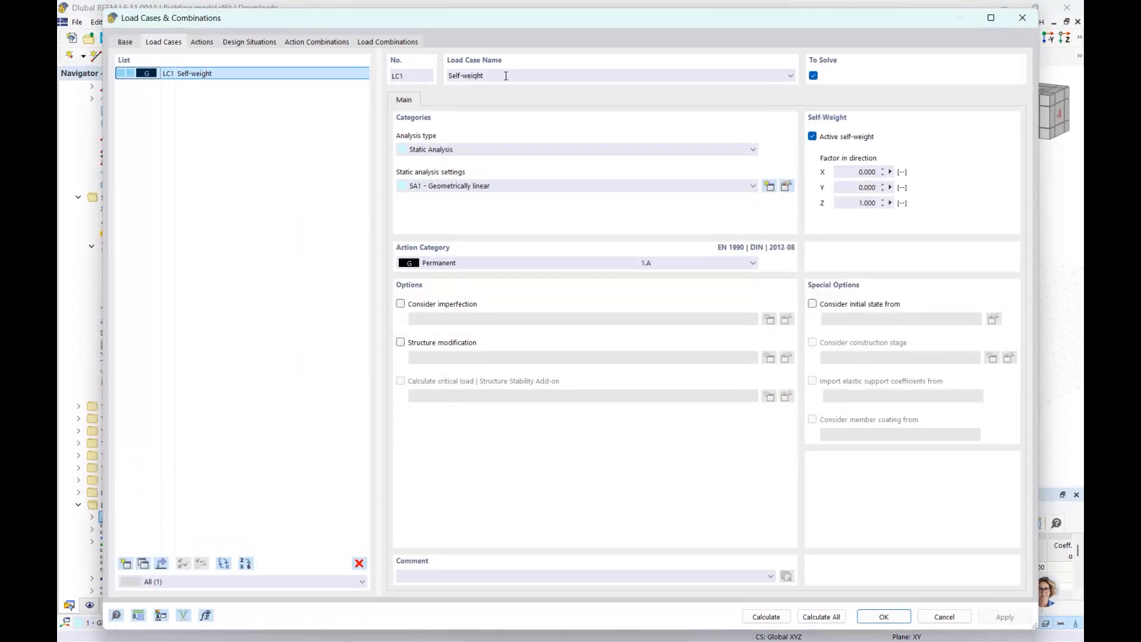
{"action": "left_click", "coordinate": [125, 563]}
{"action": "left_click", "coordinate": [463, 268]}
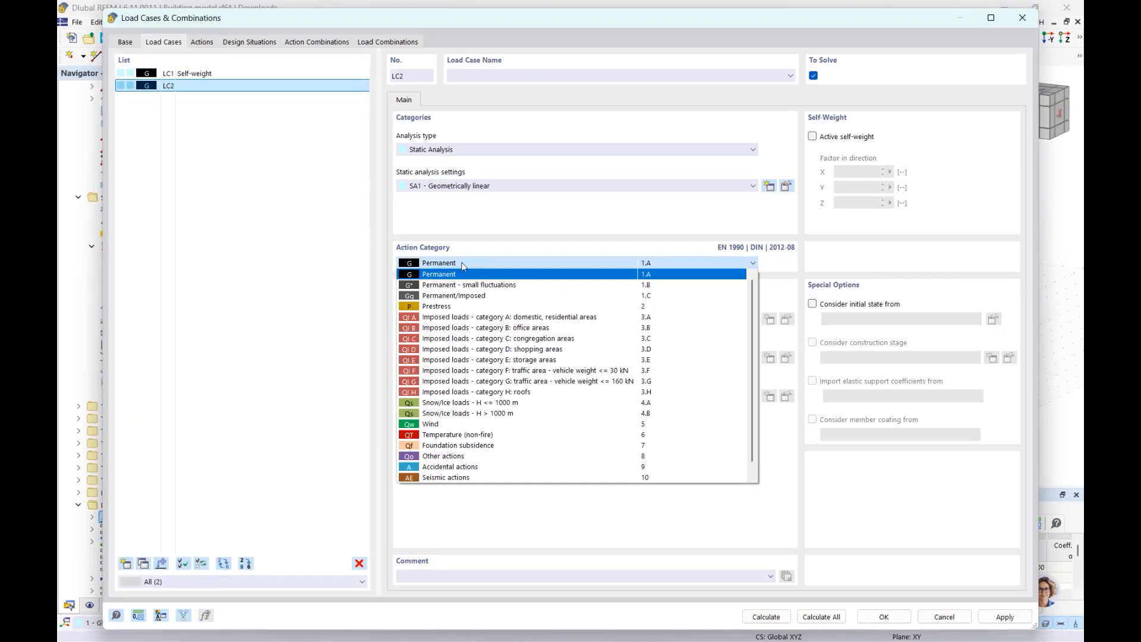
{"action": "left_click", "coordinate": [464, 316]}
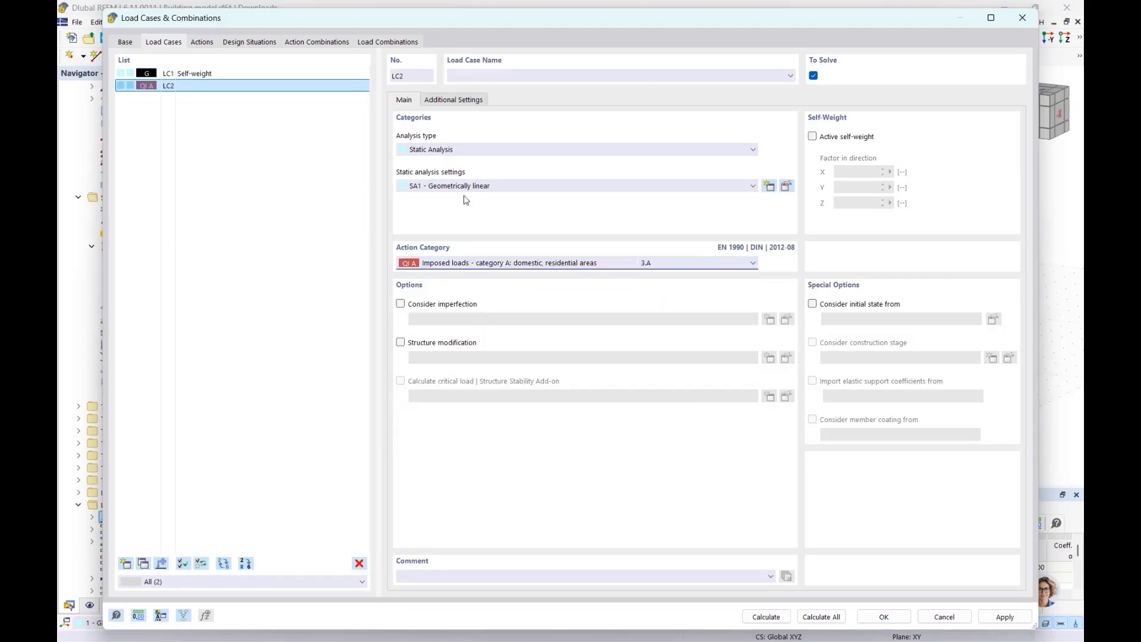
{"action": "left_click", "coordinate": [473, 76]}
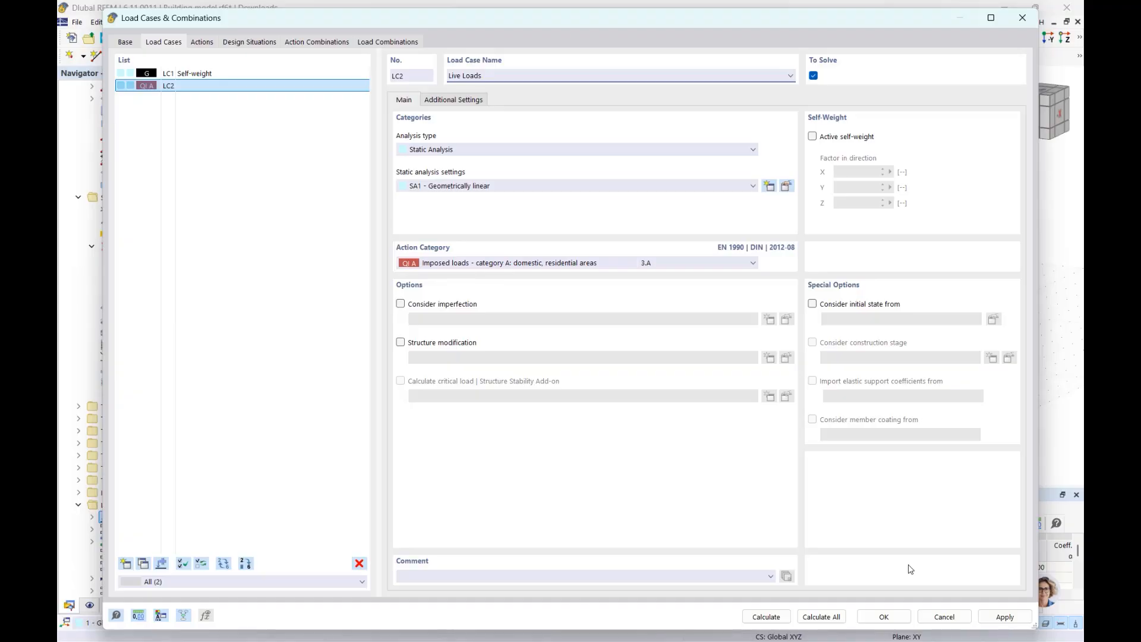
{"action": "left_click", "coordinate": [883, 617]}
- Set up a new uniform surface load of 2 kN/m² in load case LC1 Self-weight
{"action": "scroll", "coordinate": [119, 511], "scroll_direction": "down", "scroll_amount": 3}
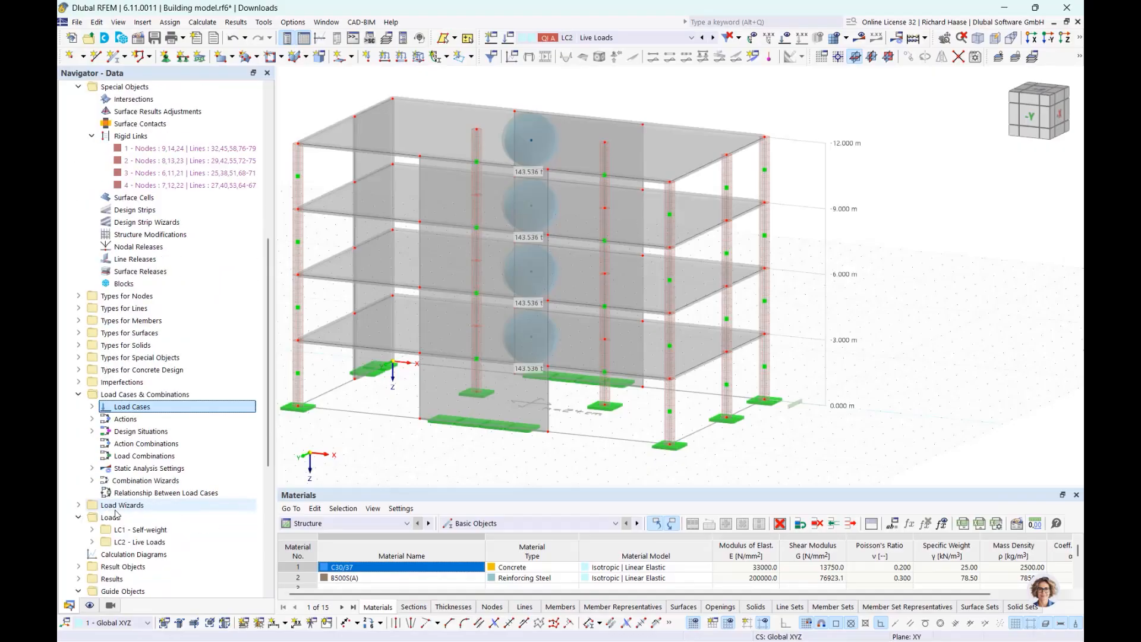
{"action": "scroll", "coordinate": [163, 469], "scroll_direction": "down", "scroll_amount": 4}
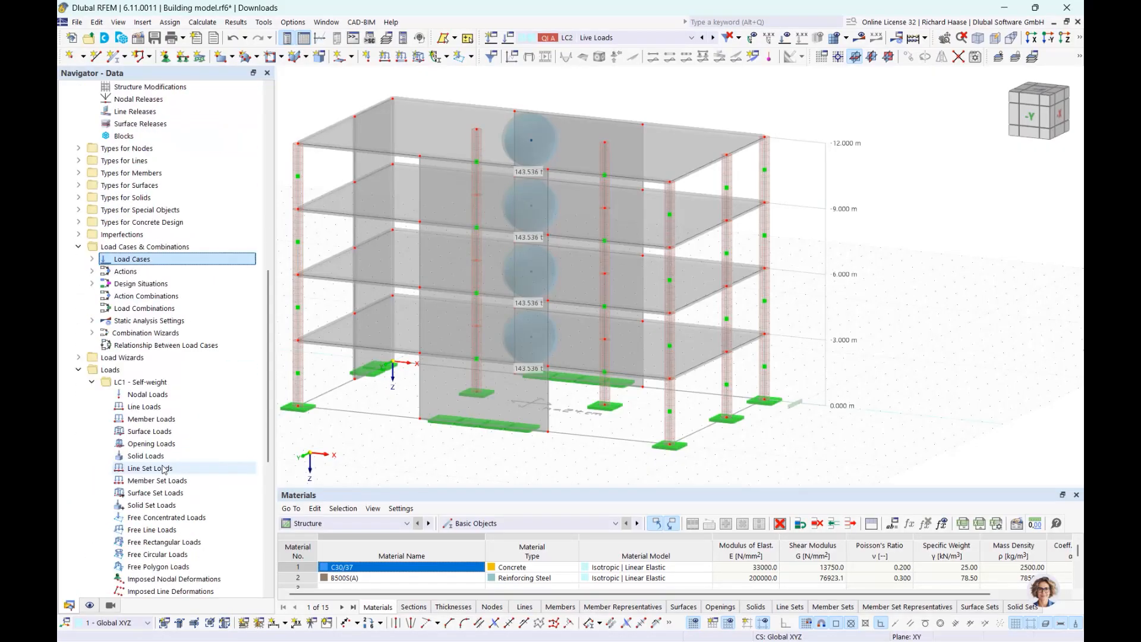
{"action": "left_click", "coordinate": [161, 436]}
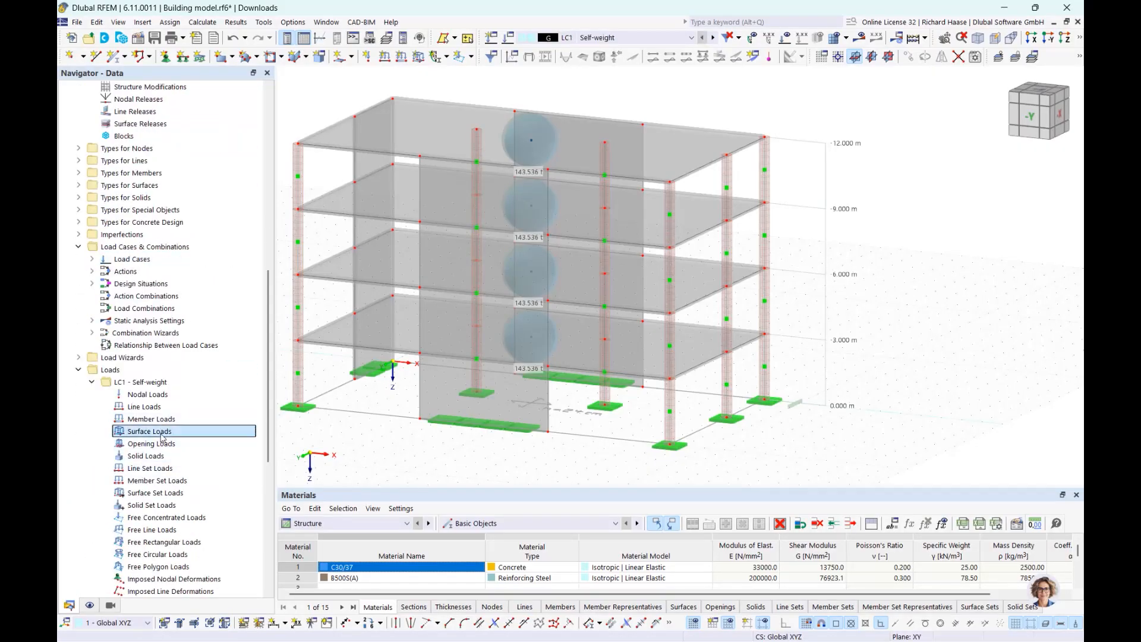
{"action": "right_click", "coordinate": [165, 434]}
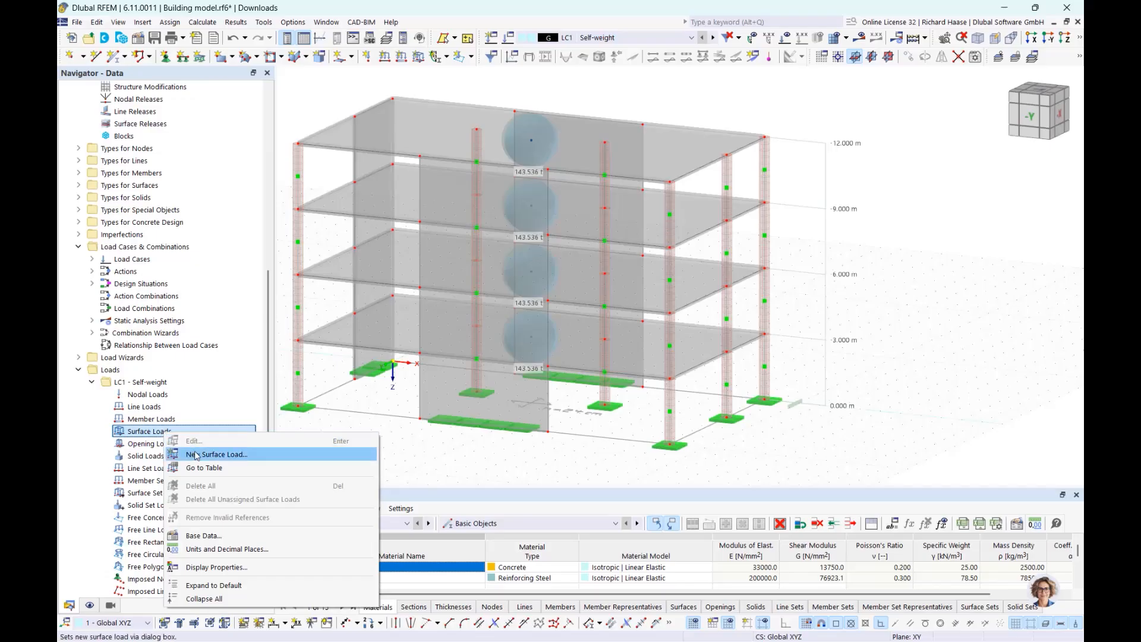
{"action": "left_click", "coordinate": [199, 454]}
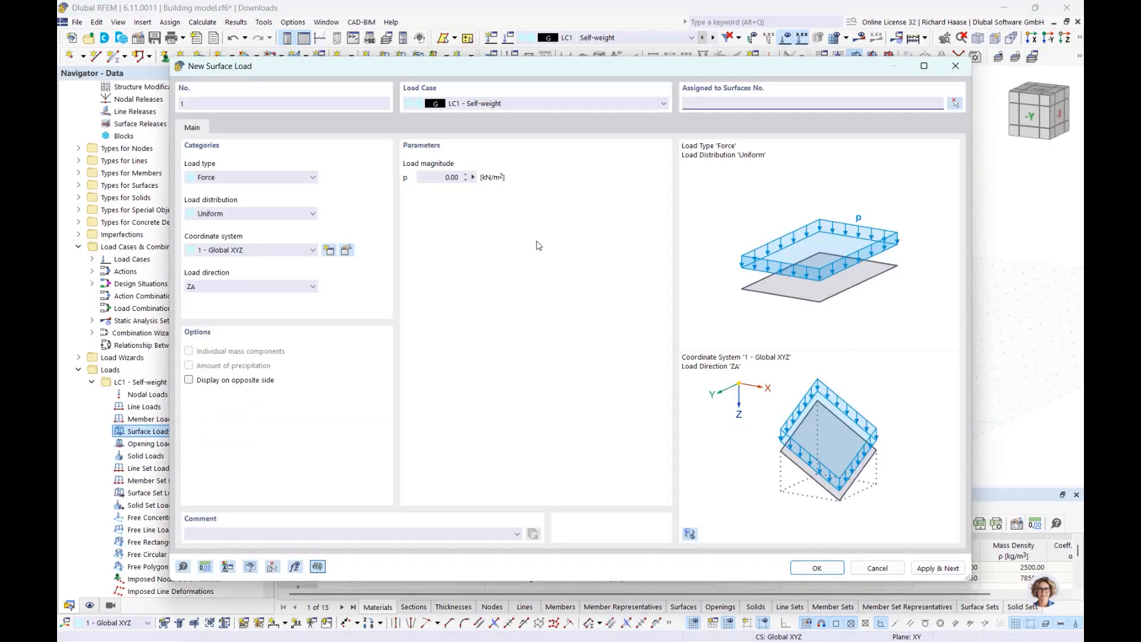
{"action": "double_click", "coordinate": [448, 177]}
{"action": "type", "text": "2"}
- Assign the 2 kN/m² surface load to all four floor slabs and apply it, continuing with another surface load
{"action": "left_click", "coordinate": [955, 103]}
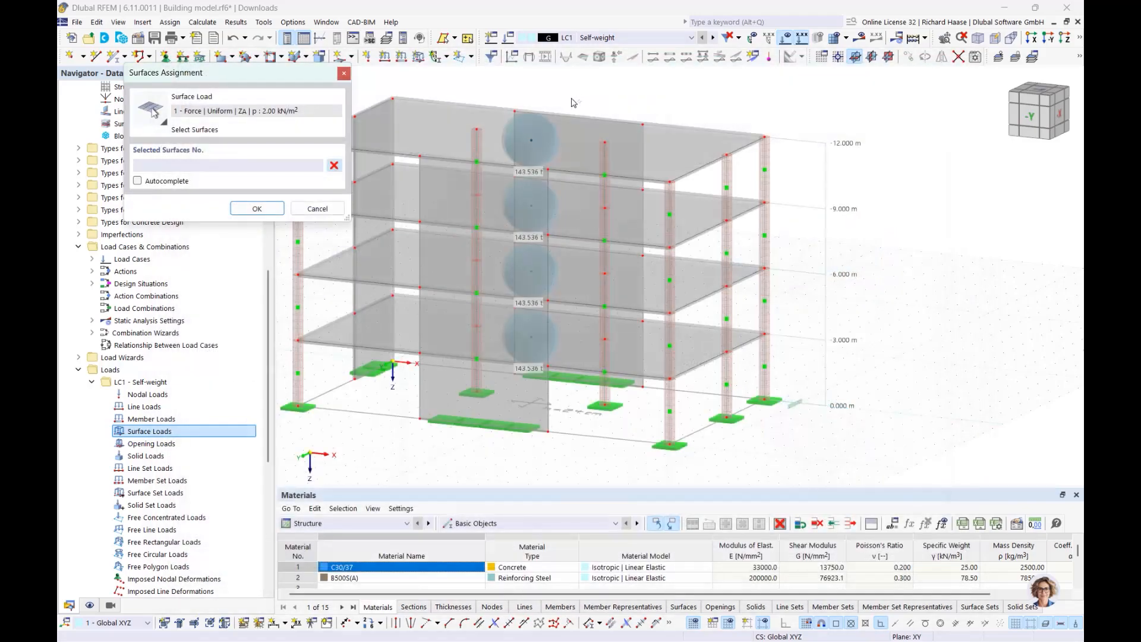
{"action": "left_click", "coordinate": [580, 139]}
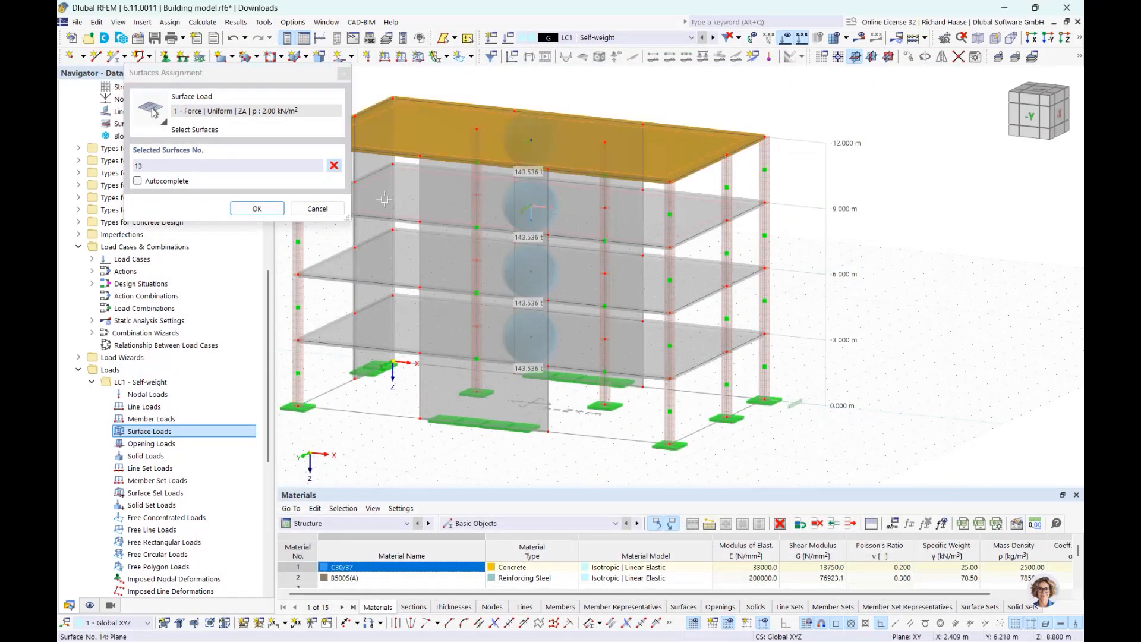
{"action": "left_click", "coordinate": [385, 200]}
{"action": "left_click", "coordinate": [406, 261]}
{"action": "left_click", "coordinate": [408, 324]}
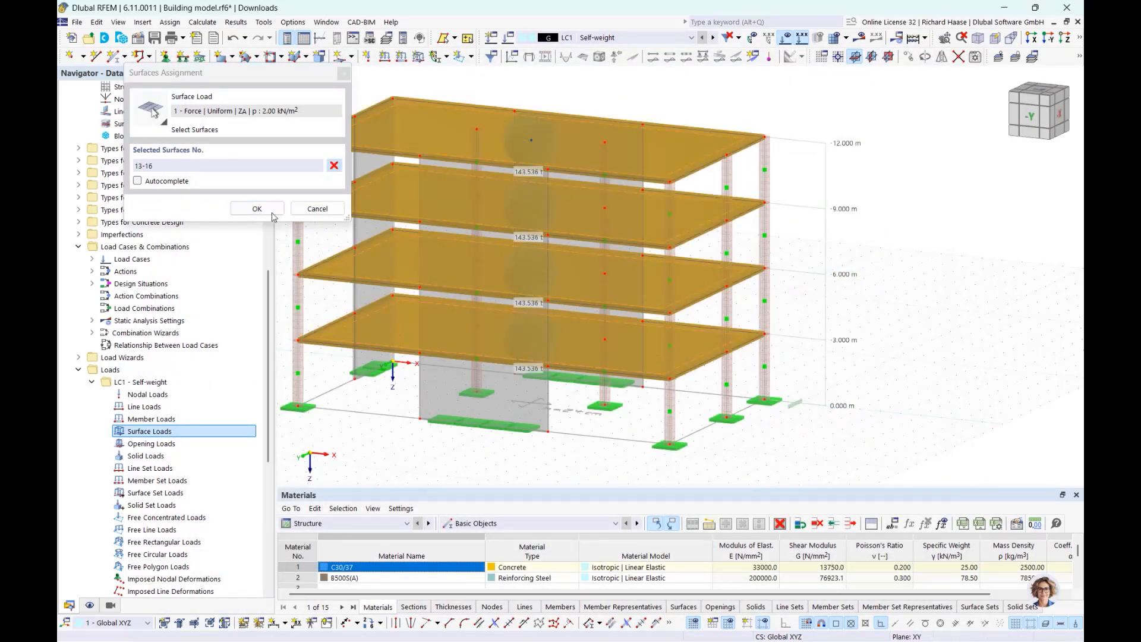
{"action": "left_click", "coordinate": [257, 209]}
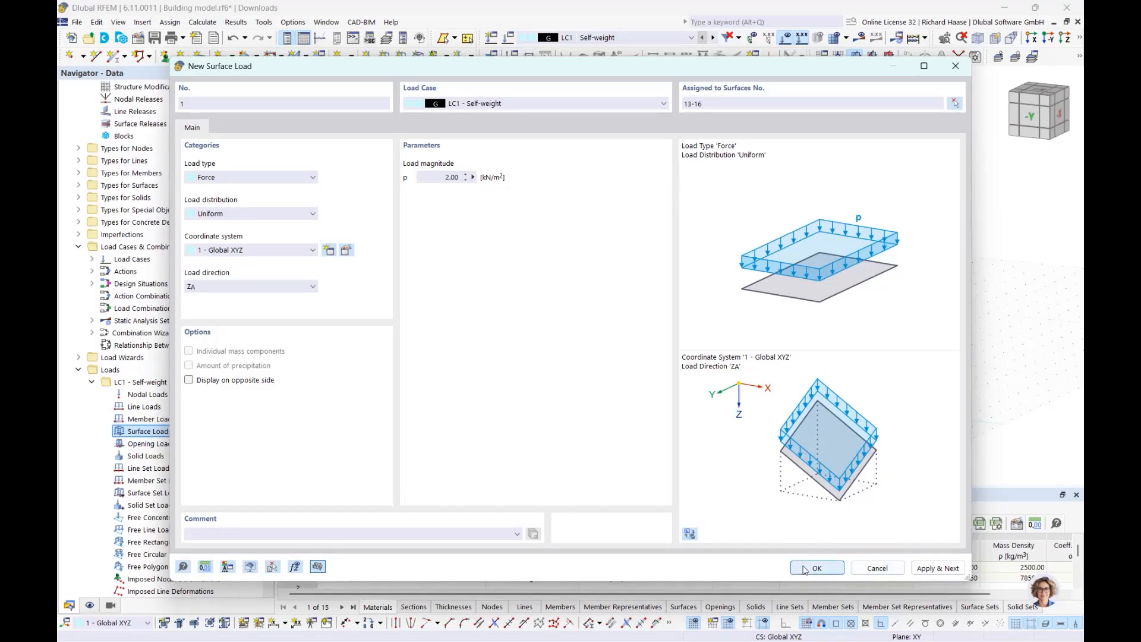
{"action": "left_click", "coordinate": [936, 568]}
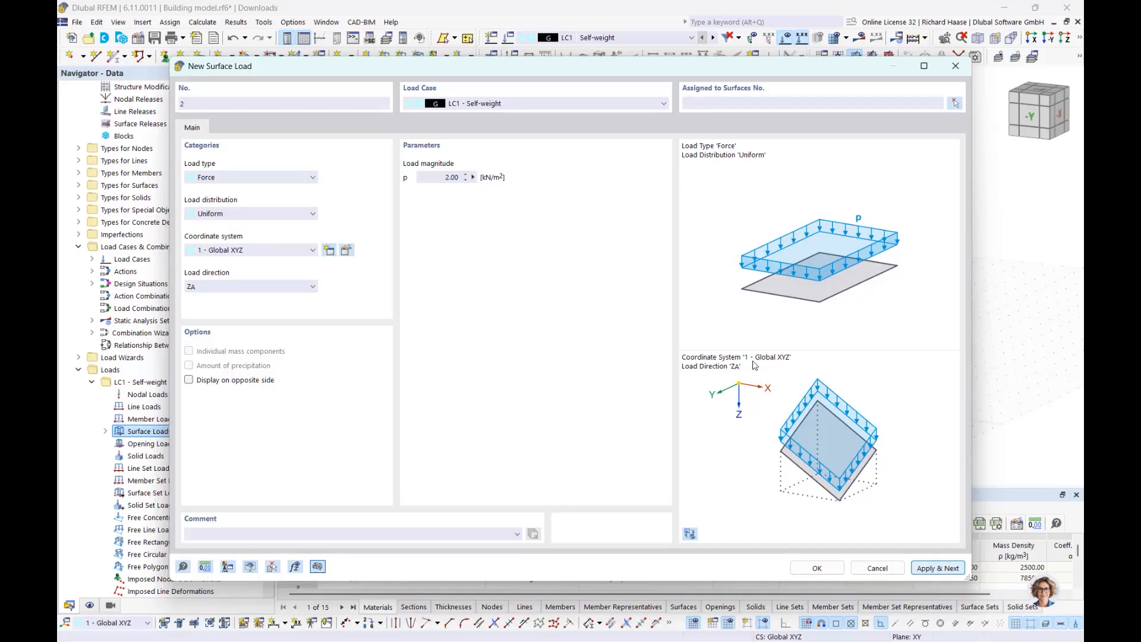
- Set the new surface load to load case LC2 Live Loads with a uniform magnitude of 3 kN/m²
{"action": "left_click", "coordinate": [506, 104]}
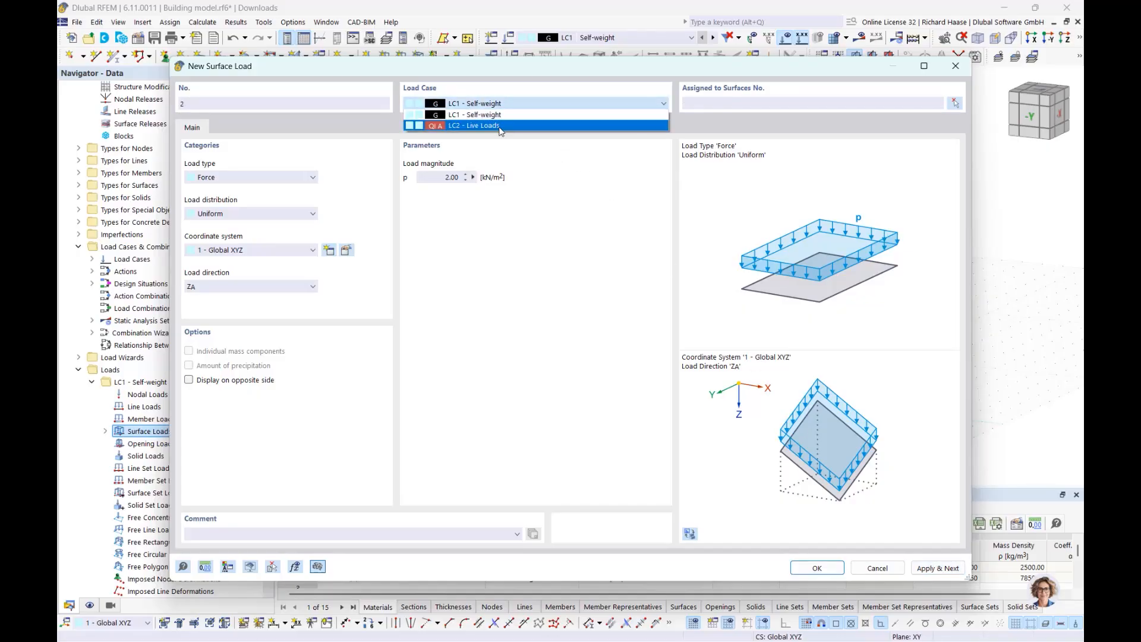
{"action": "left_click", "coordinate": [498, 126]}
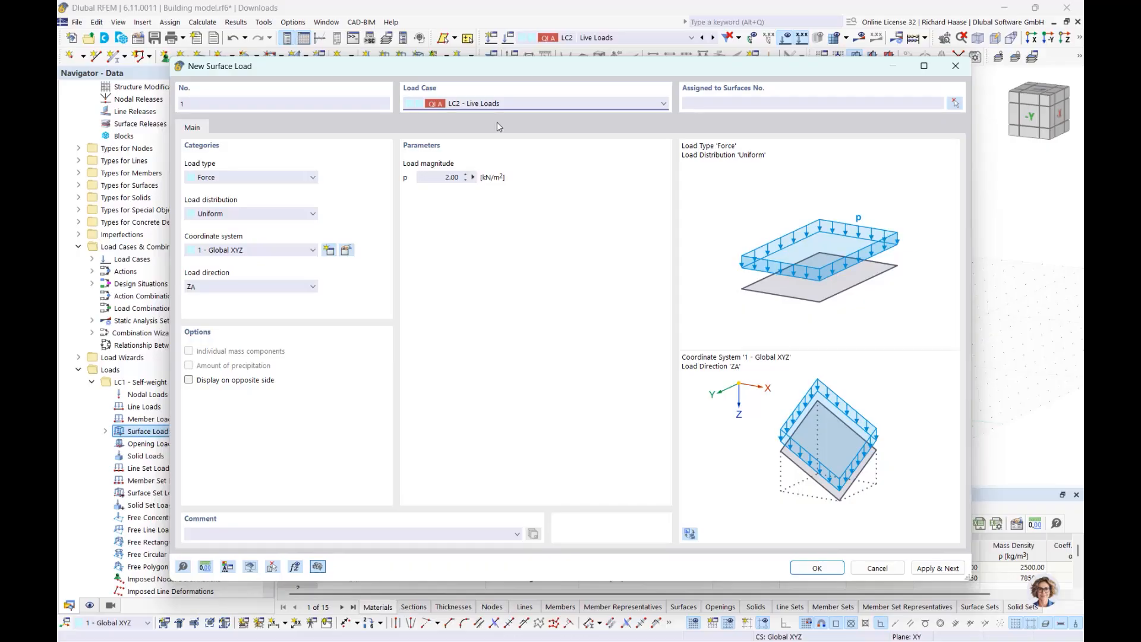
{"action": "left_click", "coordinate": [422, 181]}
{"action": "type", "text": "3"}
{"action": "key", "text": "Return"}
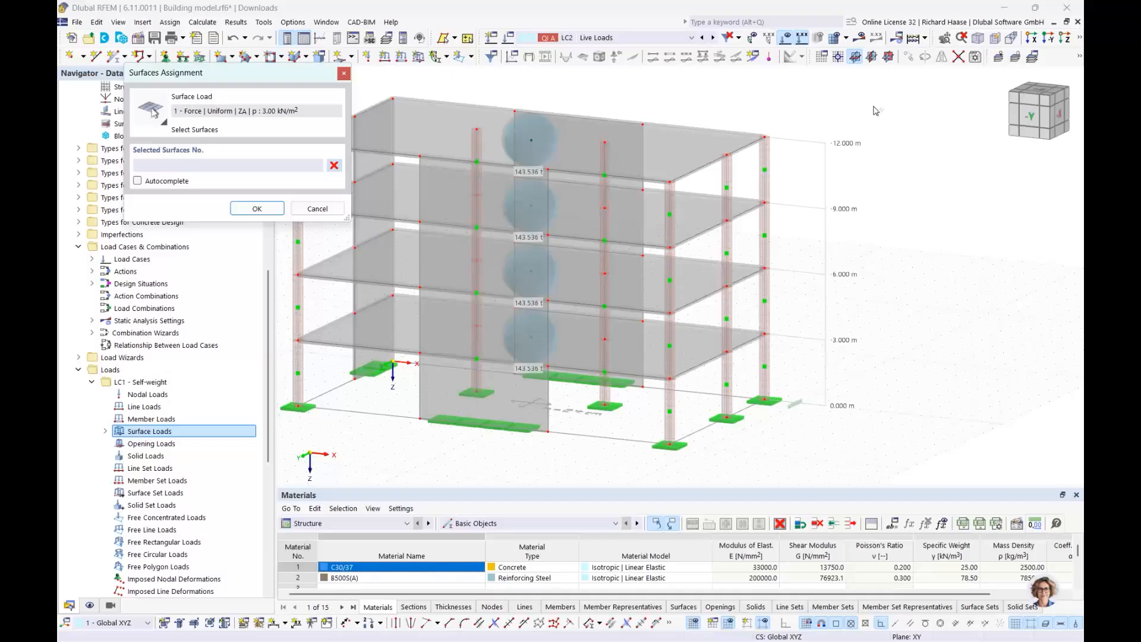
- Assign the 3 kN/m² live load to all four floor slabs and confirm the surface load
{"action": "left_click", "coordinate": [571, 142]}
{"action": "left_click", "coordinate": [570, 208]}
{"action": "left_click", "coordinate": [574, 266]}
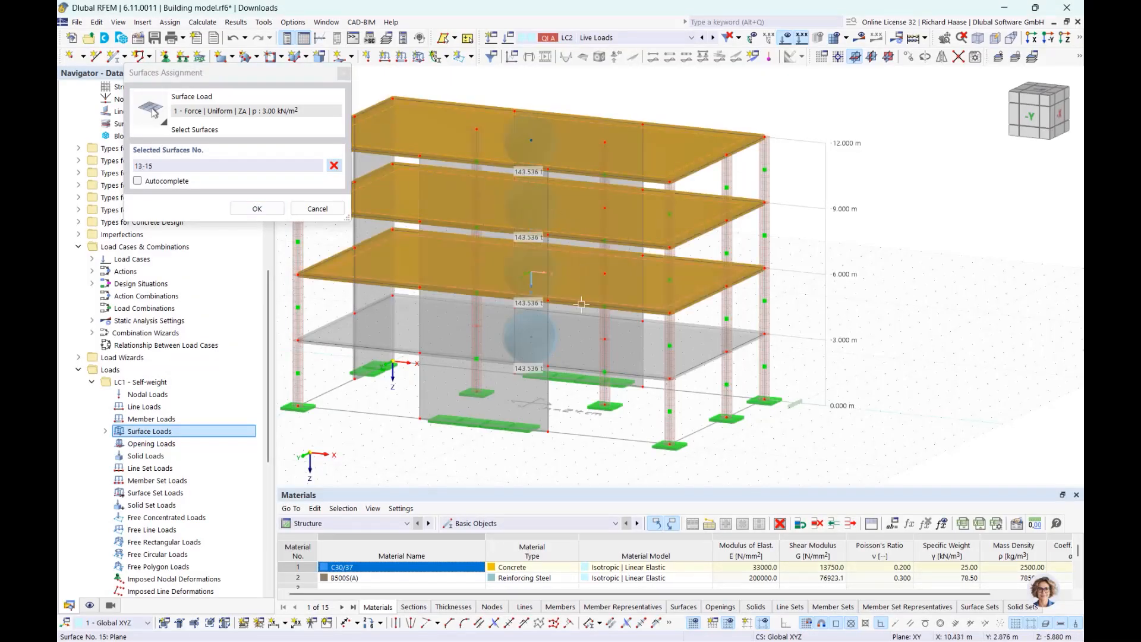
{"action": "left_click", "coordinate": [578, 343]}
{"action": "left_click", "coordinate": [257, 210]}
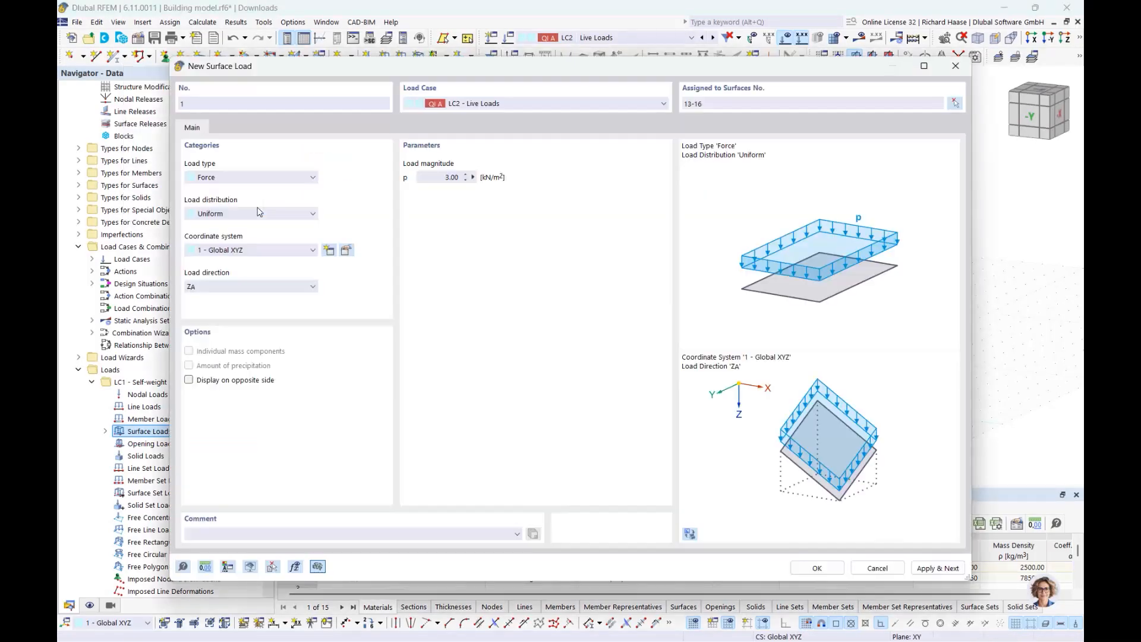
{"action": "left_click", "coordinate": [829, 569]}
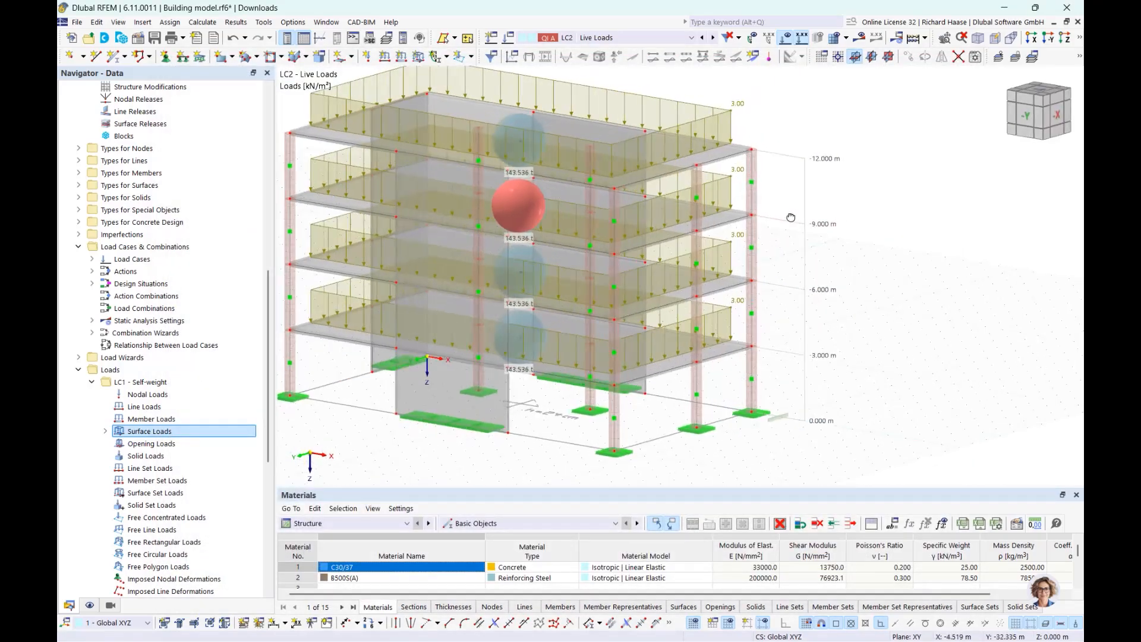
- Compare the surface loads of load cases LC1 and LC2 on the model, returning to LC2
{"action": "middle_click_drag", "start_coordinate": [790, 218], "coordinate": [852, 238]}
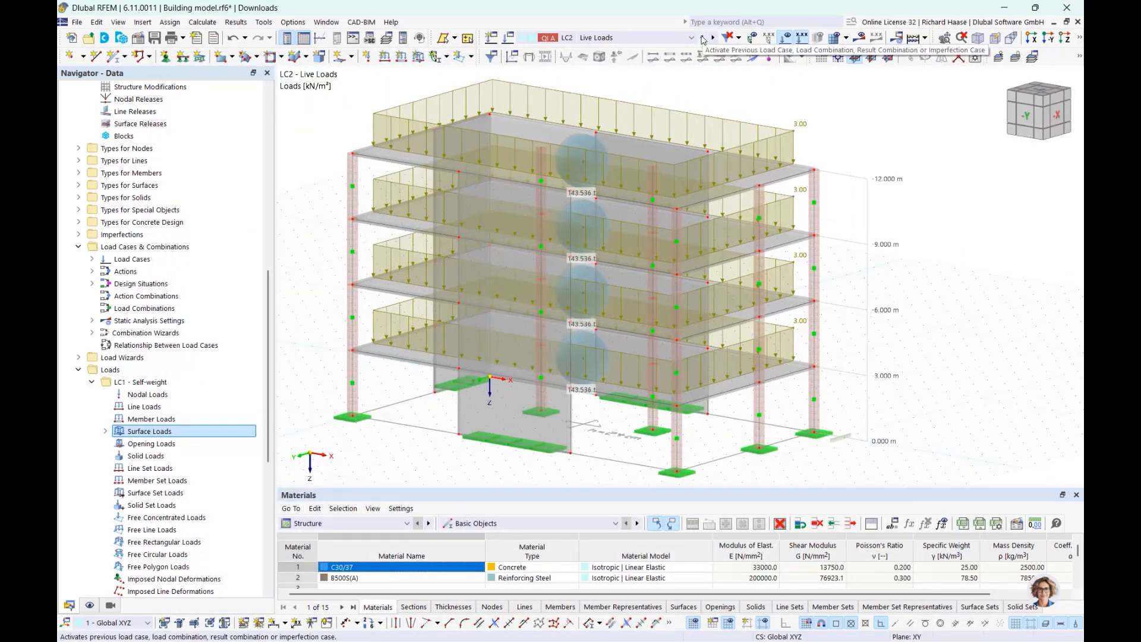
{"action": "left_click", "coordinate": [703, 39]}
{"action": "left_click", "coordinate": [714, 39]}
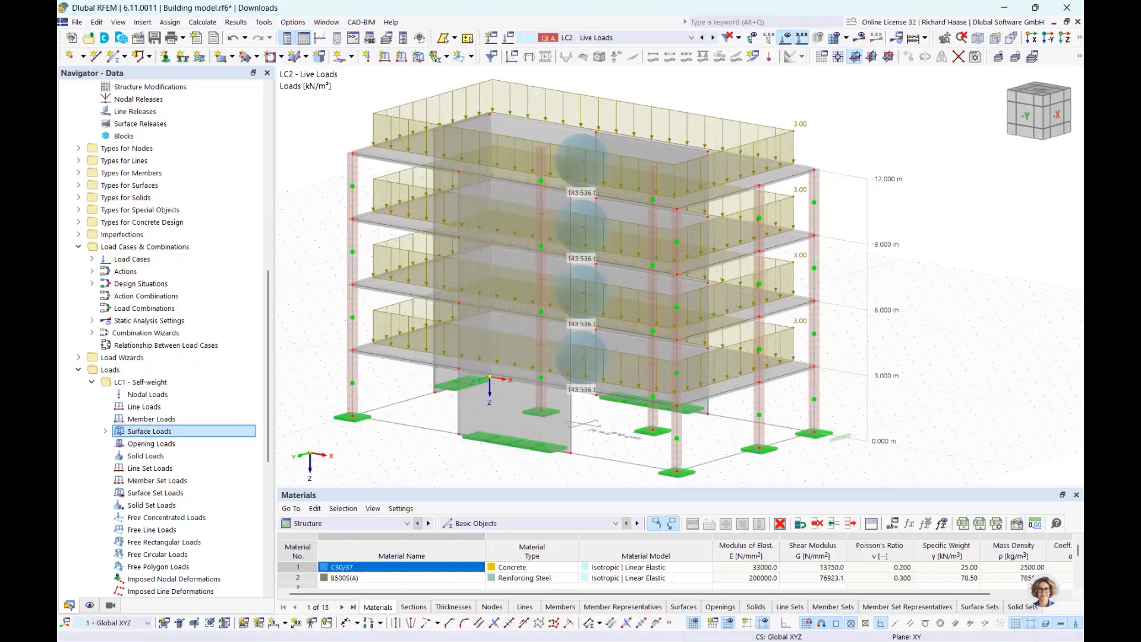
- Create a new snow load with the load wizard
{"action": "left_click", "coordinate": [94, 384]}
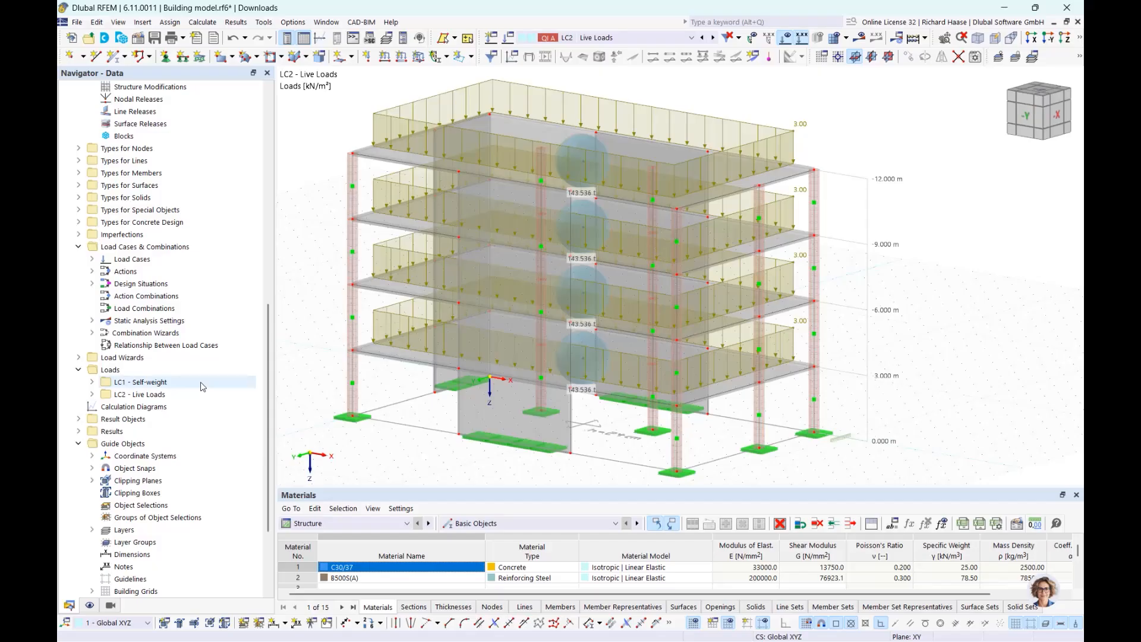
{"action": "left_click", "coordinate": [152, 359]}
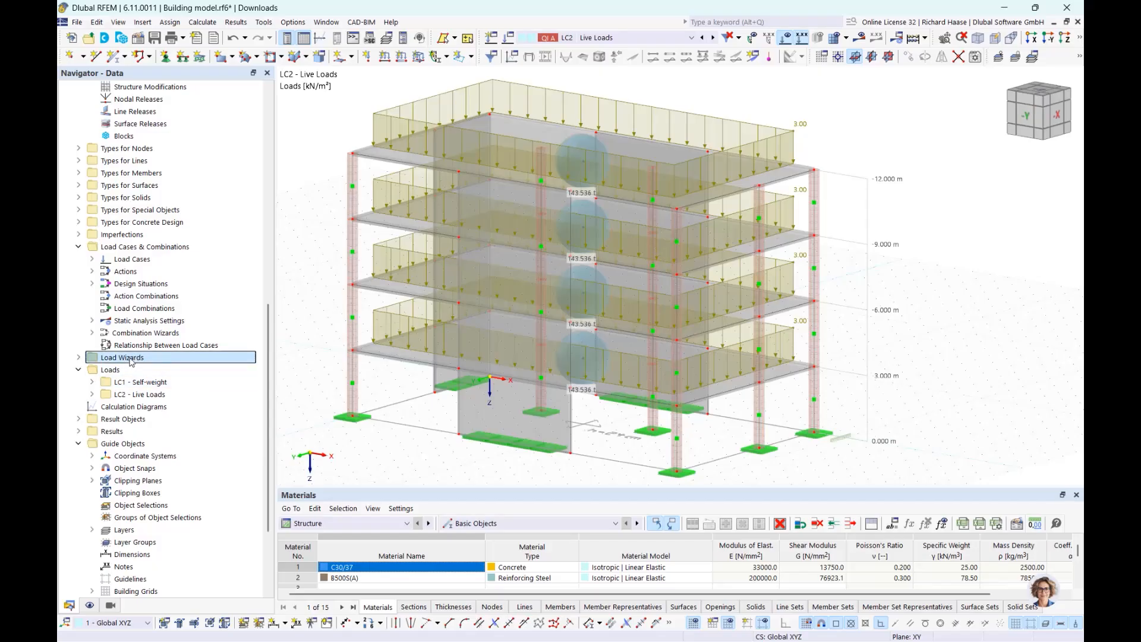
{"action": "left_click", "coordinate": [79, 358]}
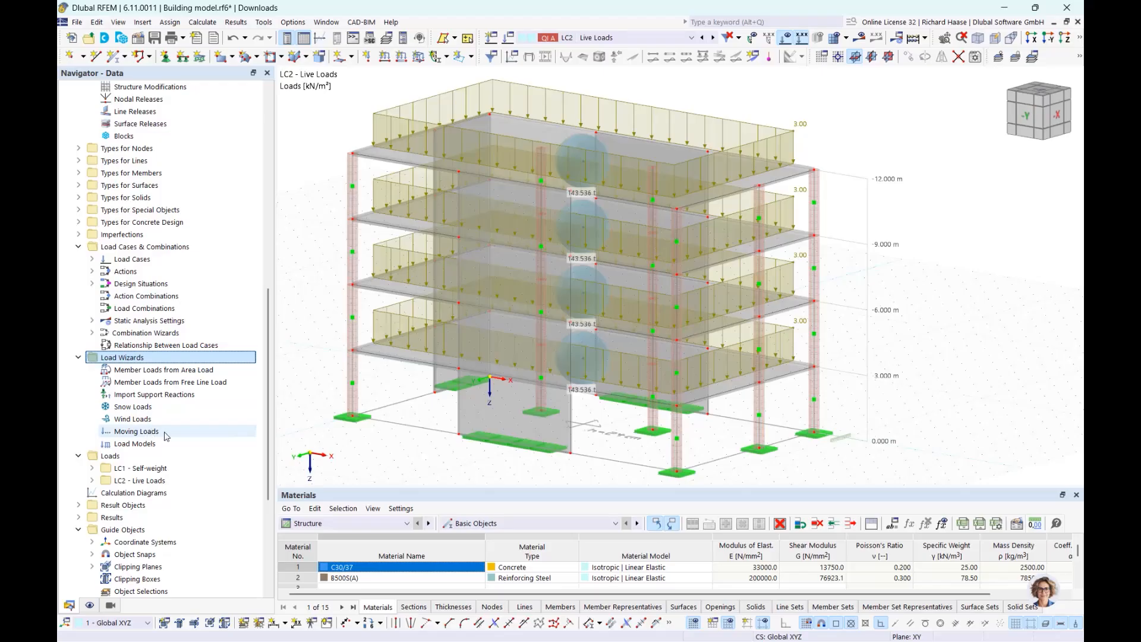
{"action": "left_click", "coordinate": [168, 395]}
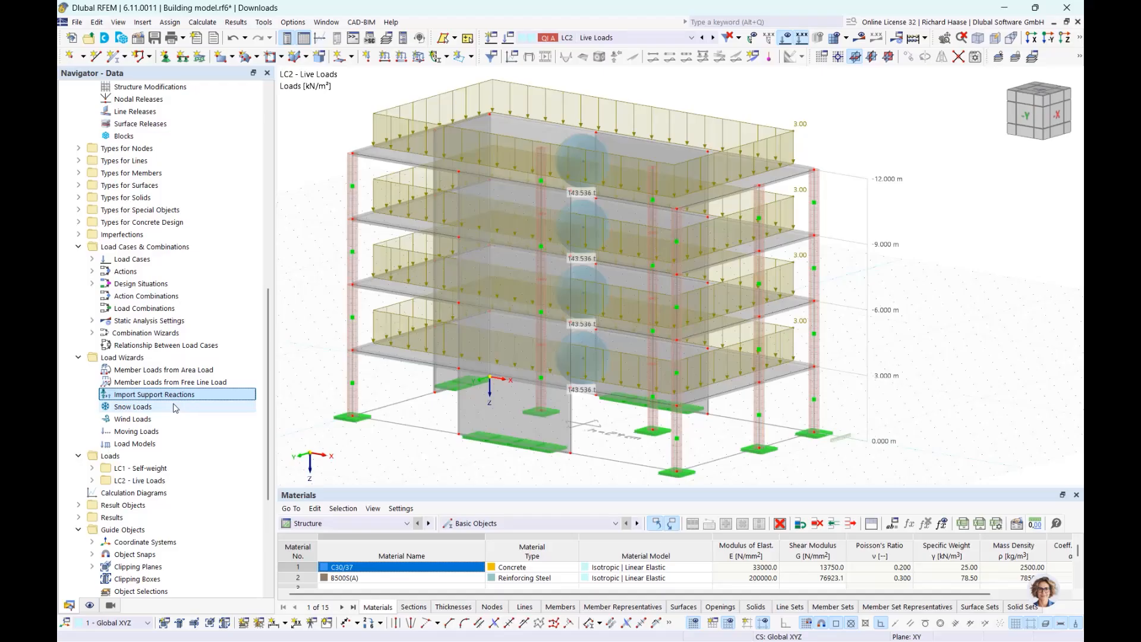
{"action": "left_click", "coordinate": [162, 410]}
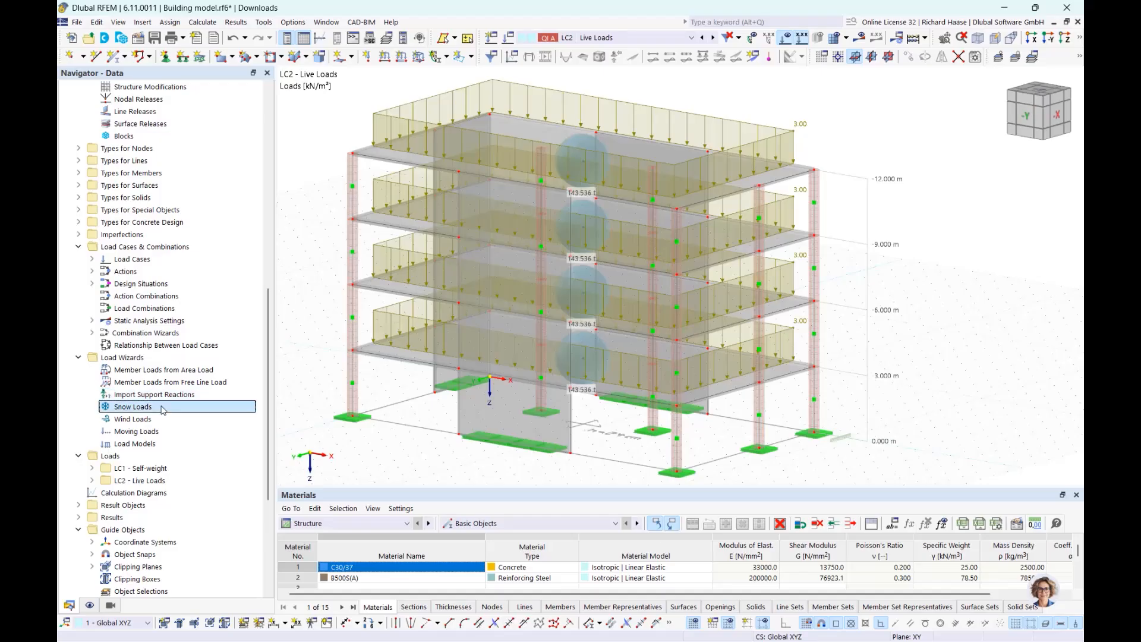
{"action": "right_click", "coordinate": [163, 410]}
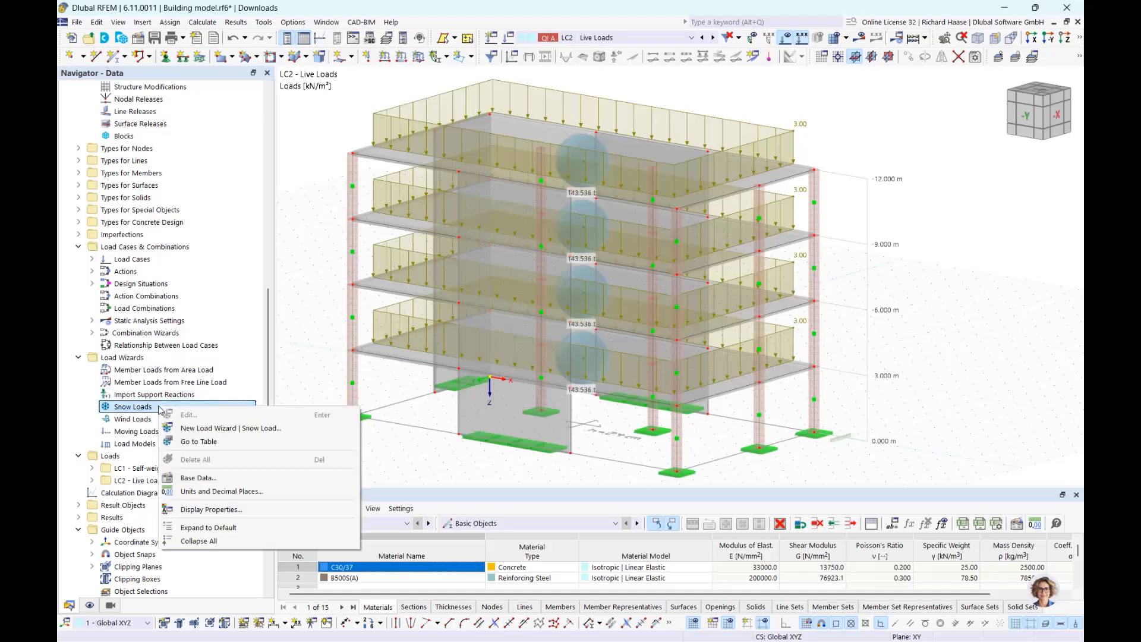
{"action": "left_click", "coordinate": [198, 434]}
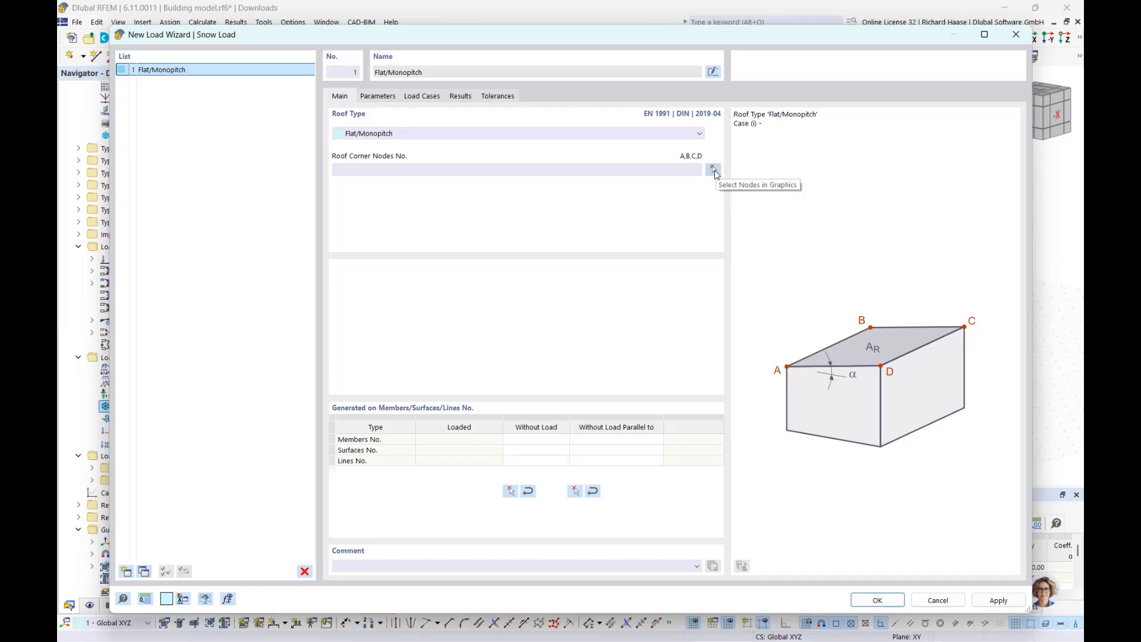
- Pick the four top-slab corners, nodes 2, 33, 27 and 17, as the snow load's roof corners, keeping the Flat/Monopitch roof type
{"action": "left_click", "coordinate": [714, 170]}
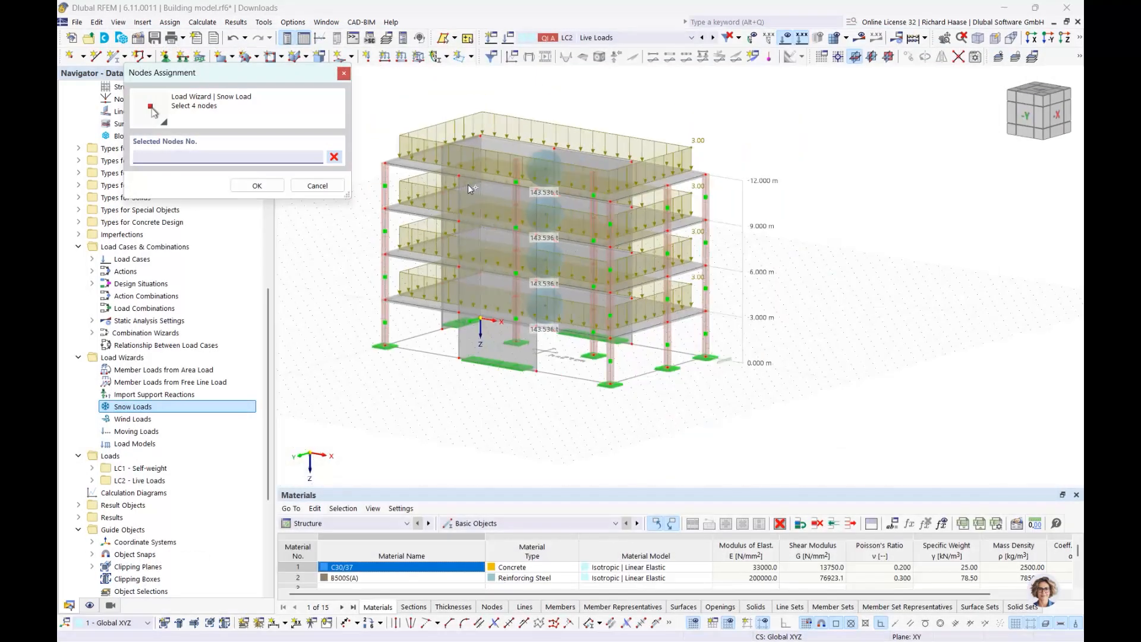
{"action": "middle_click_drag", "start_coordinate": [505, 190], "coordinate": [508, 192], "text": "ctrl"}
{"action": "left_click", "coordinate": [402, 170]}
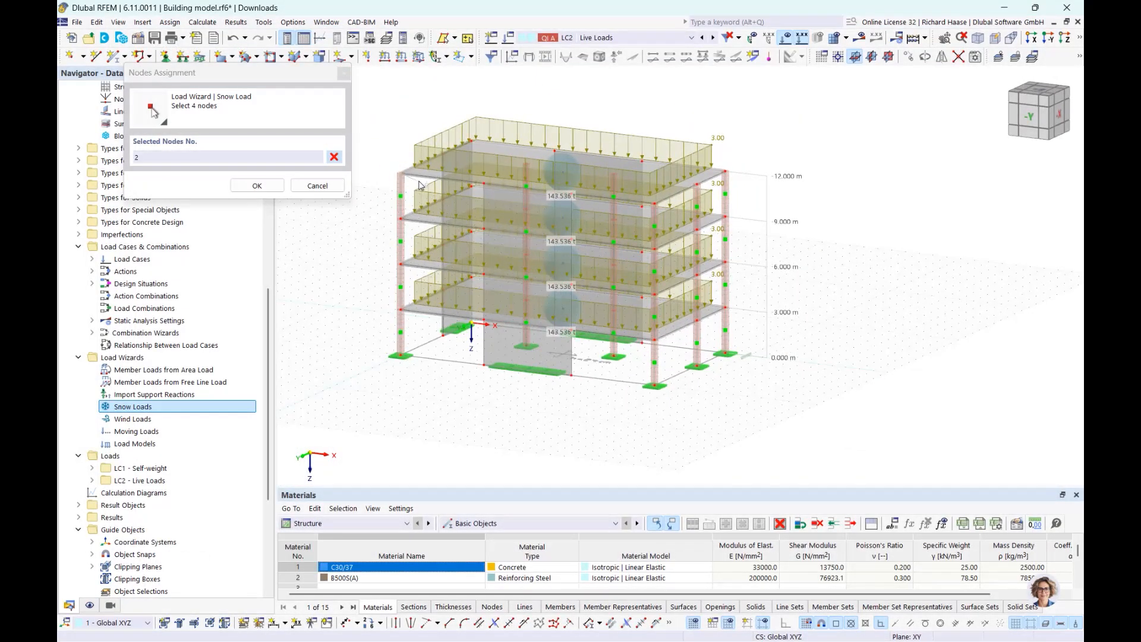
{"action": "middle_click_drag", "start_coordinate": [410, 178], "coordinate": [502, 181], "text": "ctrl"}
{"action": "left_click", "coordinate": [418, 157]}
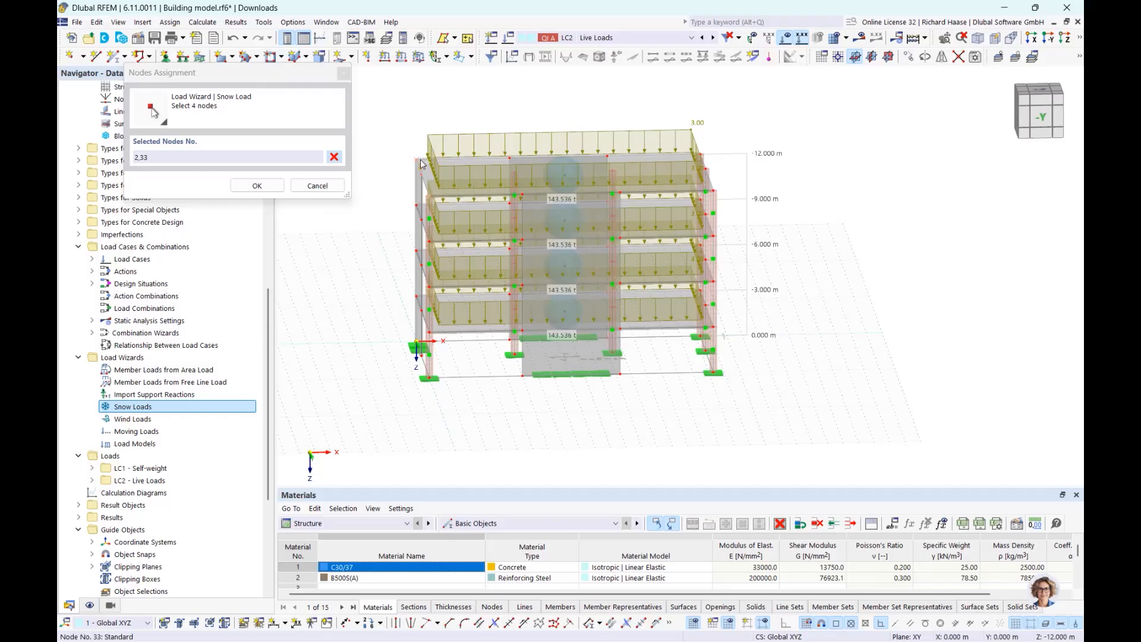
{"action": "middle_click_drag", "start_coordinate": [695, 160], "coordinate": [711, 160], "text": "ctrl"}
{"action": "left_click", "coordinate": [711, 159]}
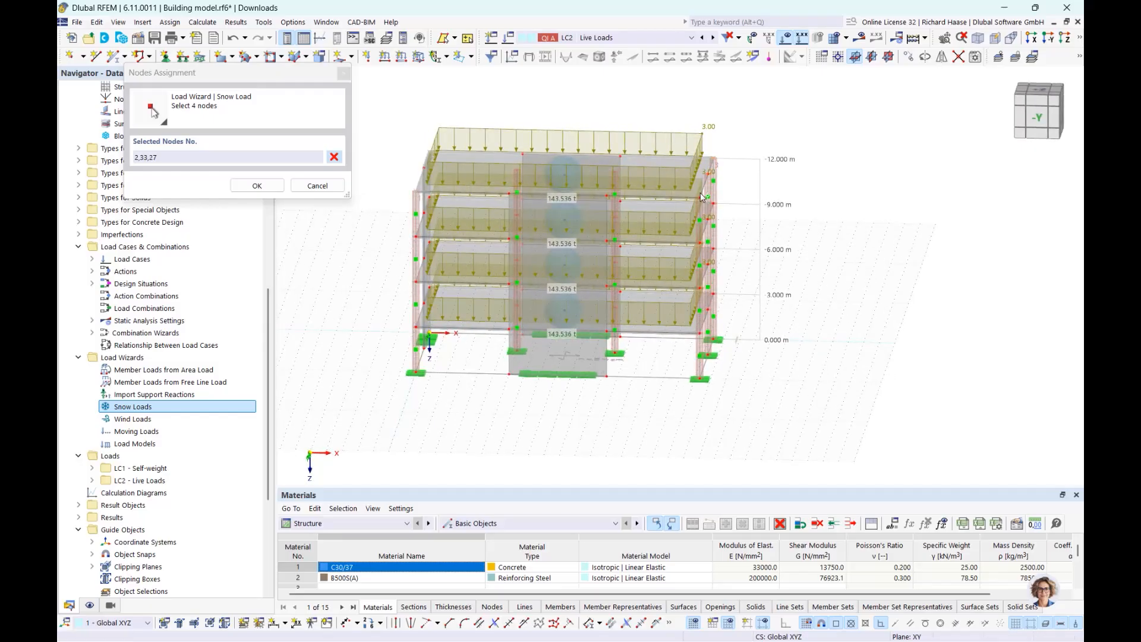
{"action": "left_click", "coordinate": [699, 198]}
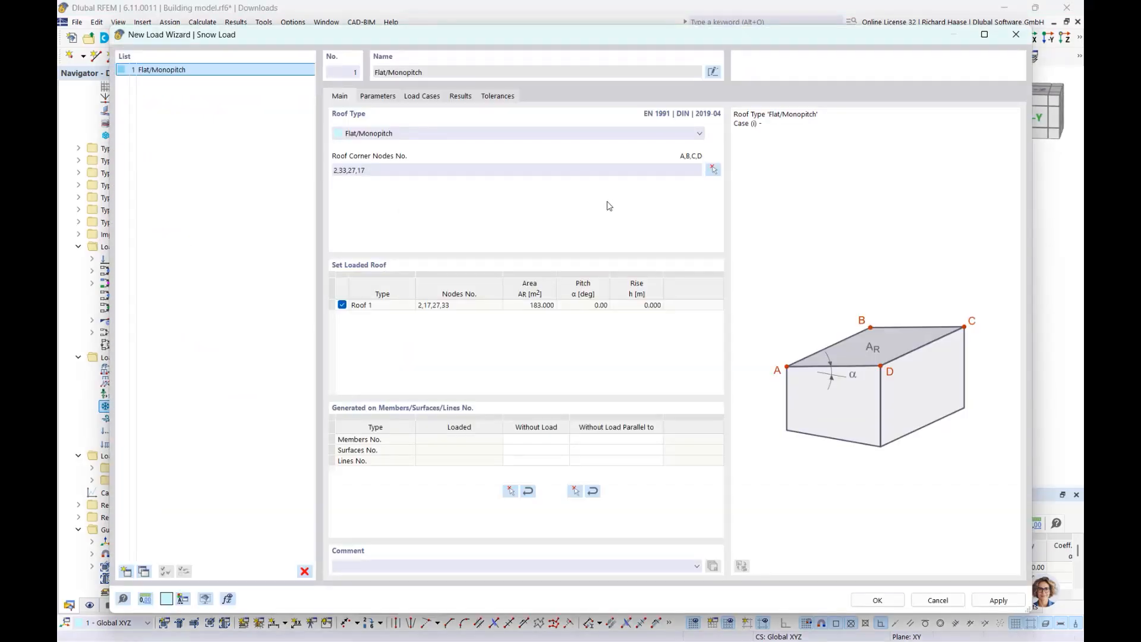
{"action": "left_click", "coordinate": [379, 134]}
{"action": "left_click", "coordinate": [379, 134]}
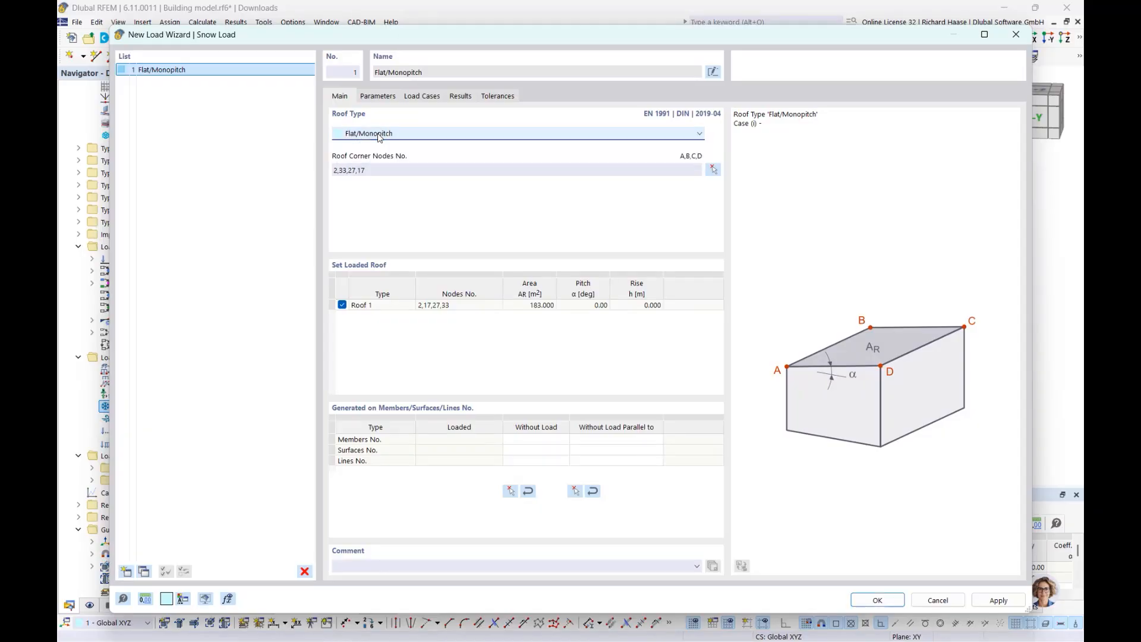
- Review the snow load parameters for the location, generate the load case for Case (i), and confirm the wizard
{"action": "left_click", "coordinate": [384, 97]}
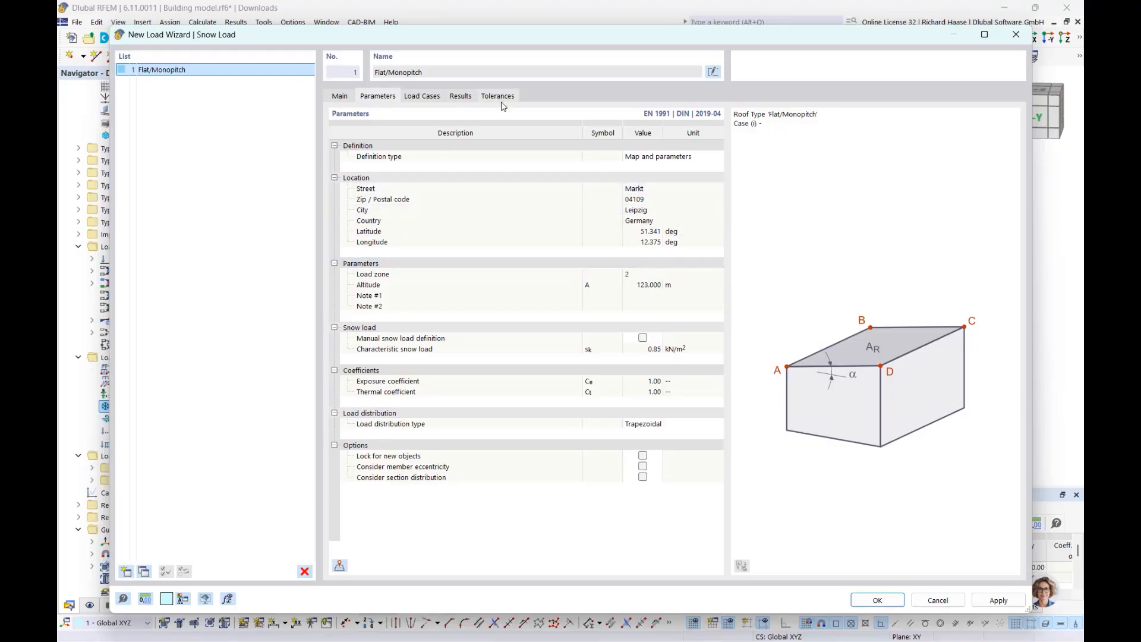
{"action": "left_click", "coordinate": [425, 98]}
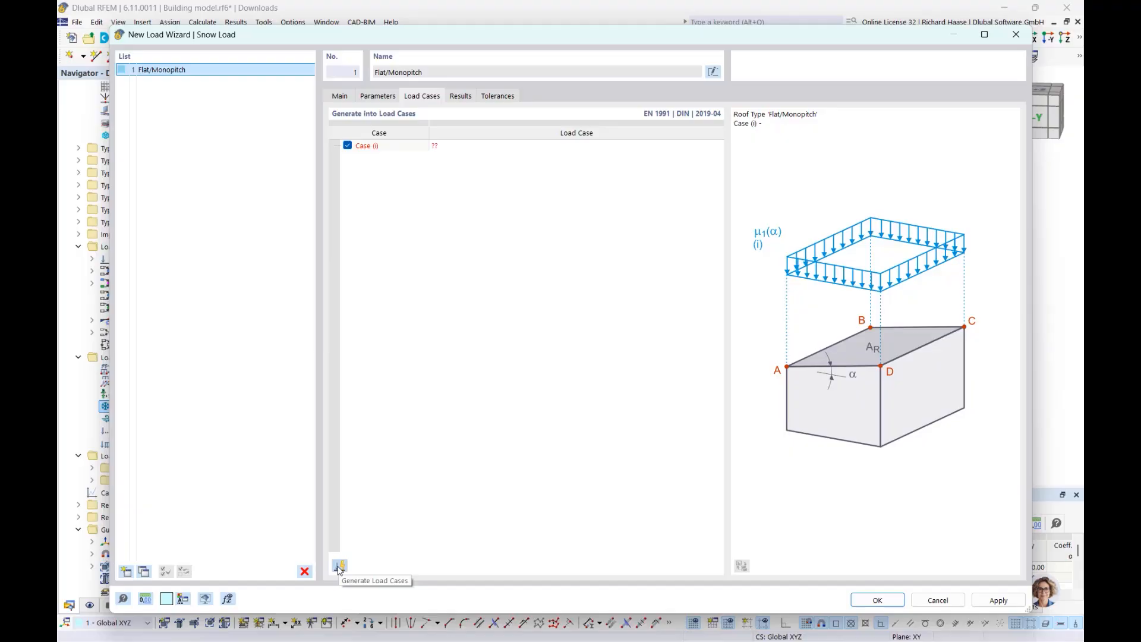
{"action": "left_click", "coordinate": [340, 567]}
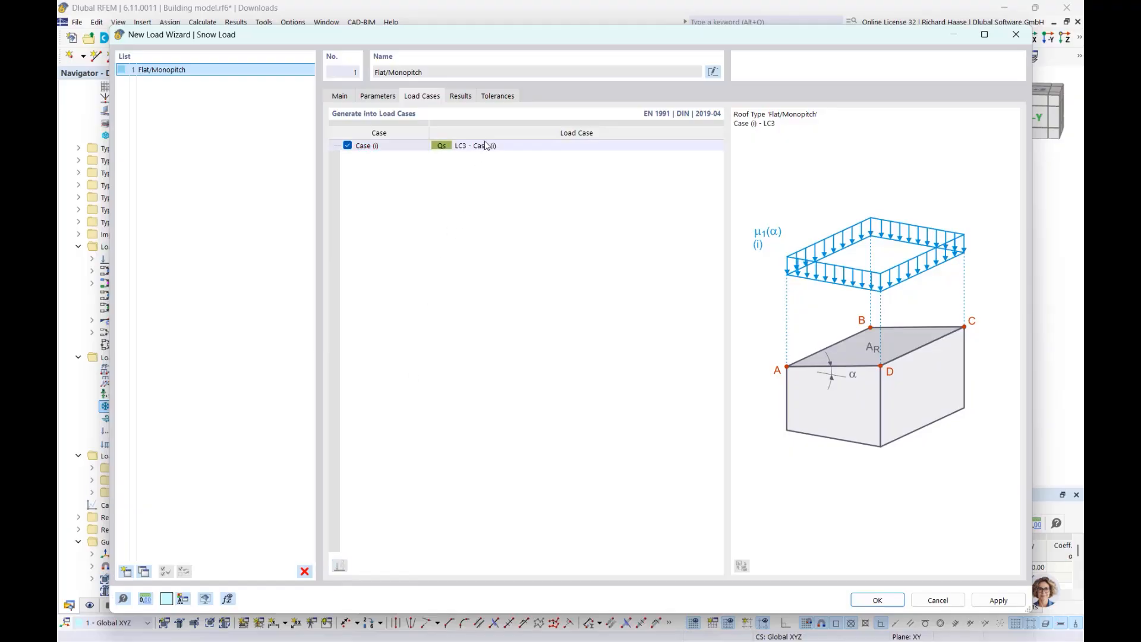
{"action": "left_click", "coordinate": [872, 600]}
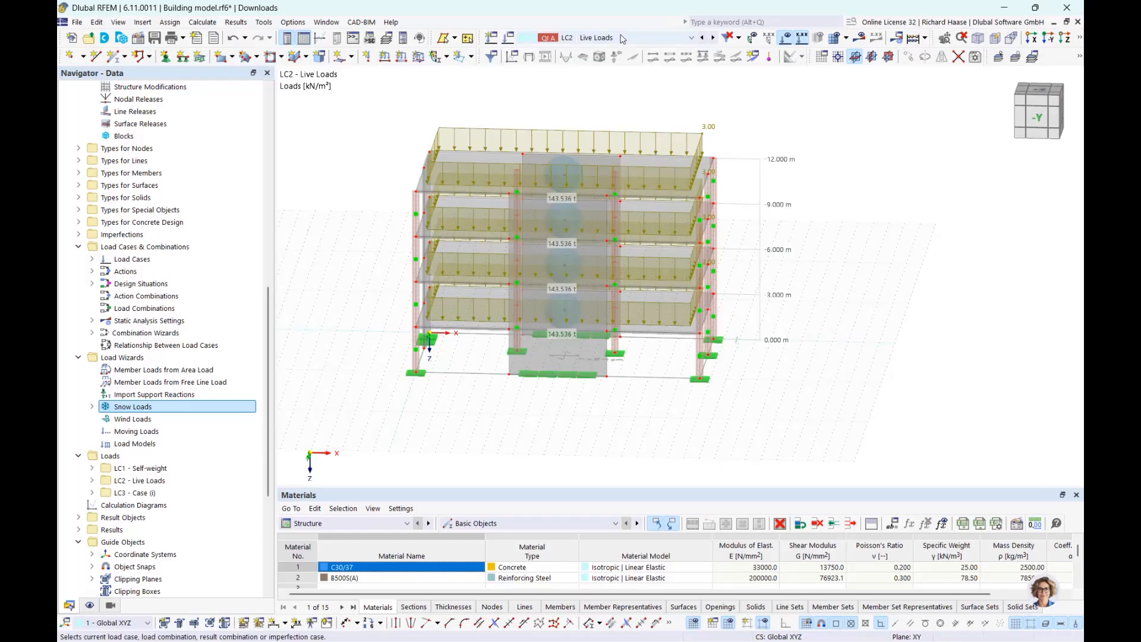
- Display load case LC3 and examine the snow load on the roof slab
{"action": "left_click", "coordinate": [622, 39]}
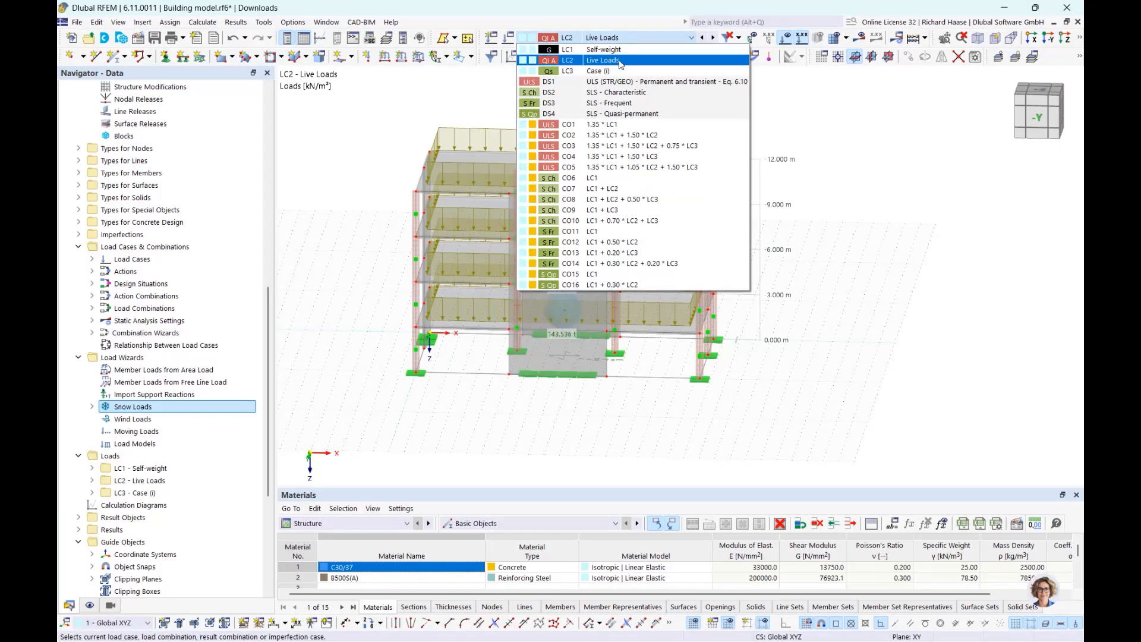
{"action": "left_click", "coordinate": [621, 71]}
{"action": "middle_click_drag", "start_coordinate": [659, 138], "coordinate": [636, 127], "text": "ctrl"}
{"action": "scroll", "coordinate": [515, 150], "scroll_direction": "up", "scroll_amount": 2}
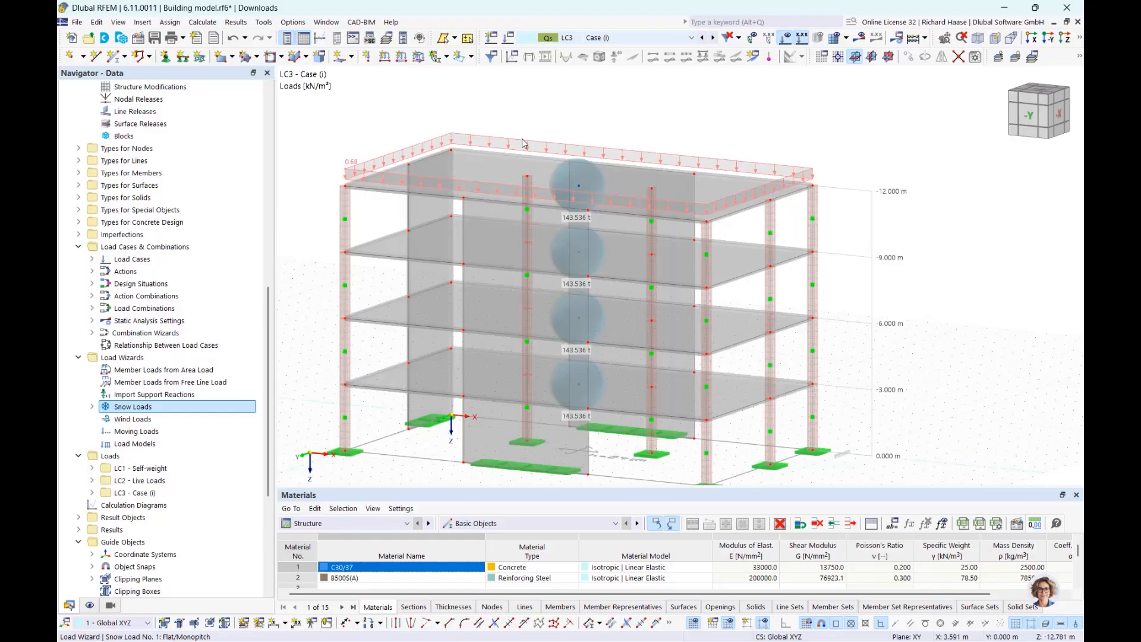
- Create a wind load wizard for vertical walls with flat/monopitch roof, using ground-level corner nodes 5, 40, 30 and 20 as base corners
{"action": "left_click", "coordinate": [164, 421]}
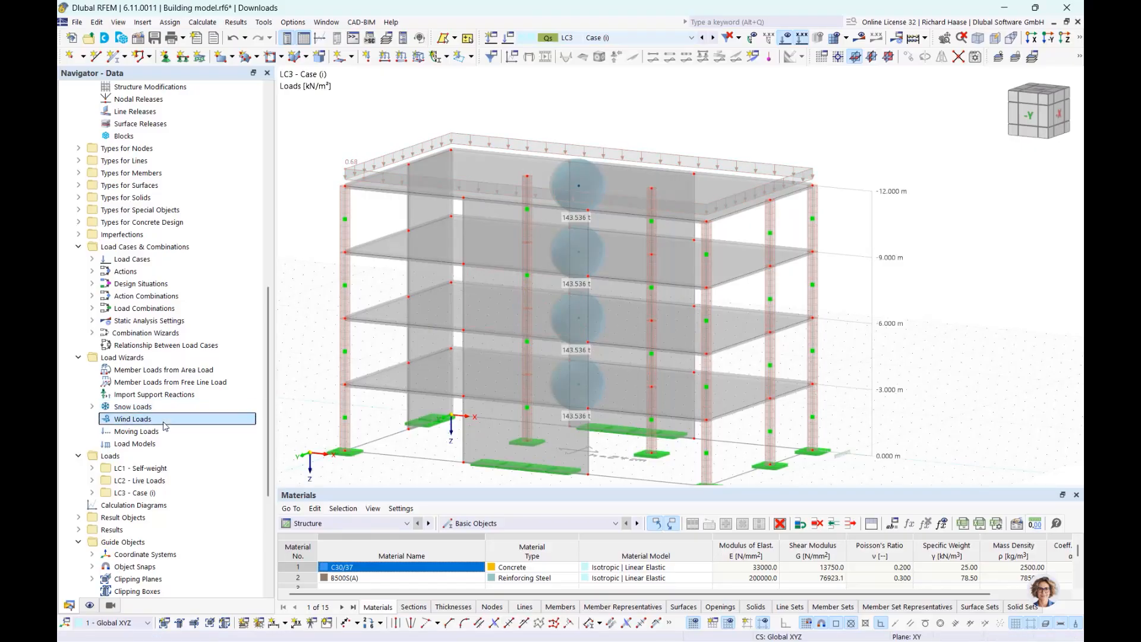
{"action": "right_click", "coordinate": [165, 425]}
{"action": "left_click", "coordinate": [220, 446]}
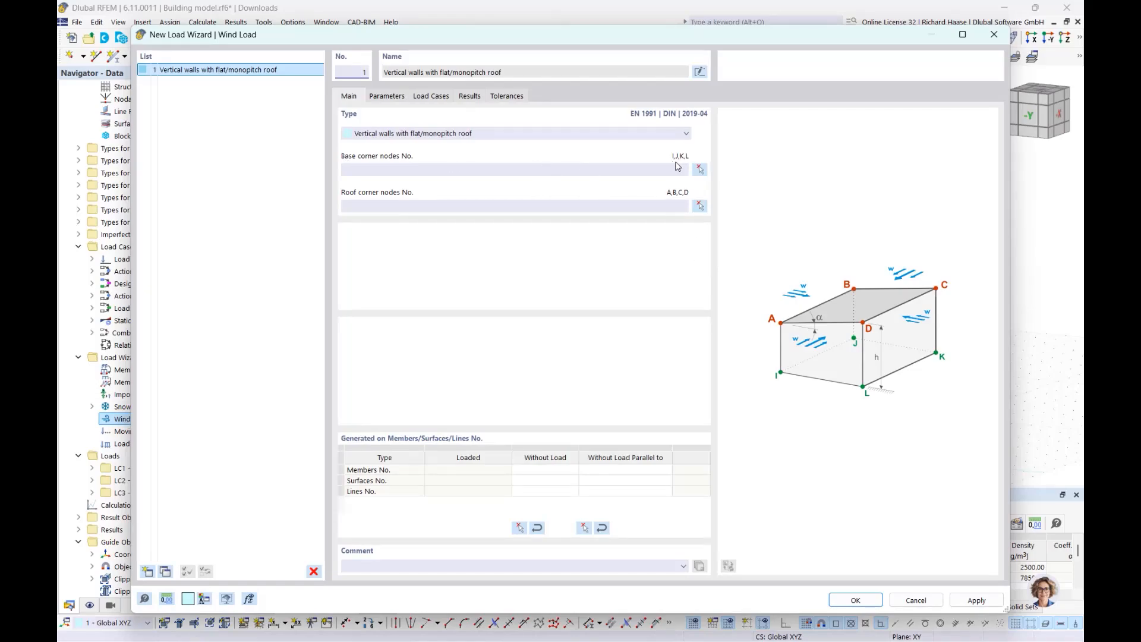
{"action": "left_click", "coordinate": [699, 170]}
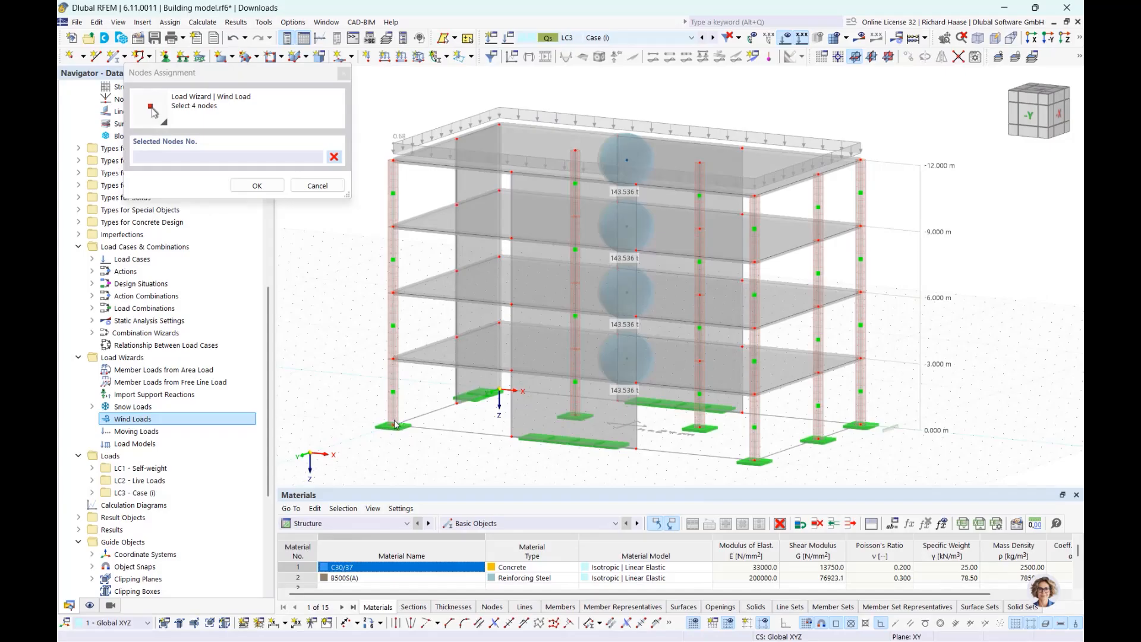
{"action": "left_click", "coordinate": [394, 423]}
{"action": "middle_click_drag", "start_coordinate": [394, 422], "coordinate": [421, 421], "text": "ctrl"}
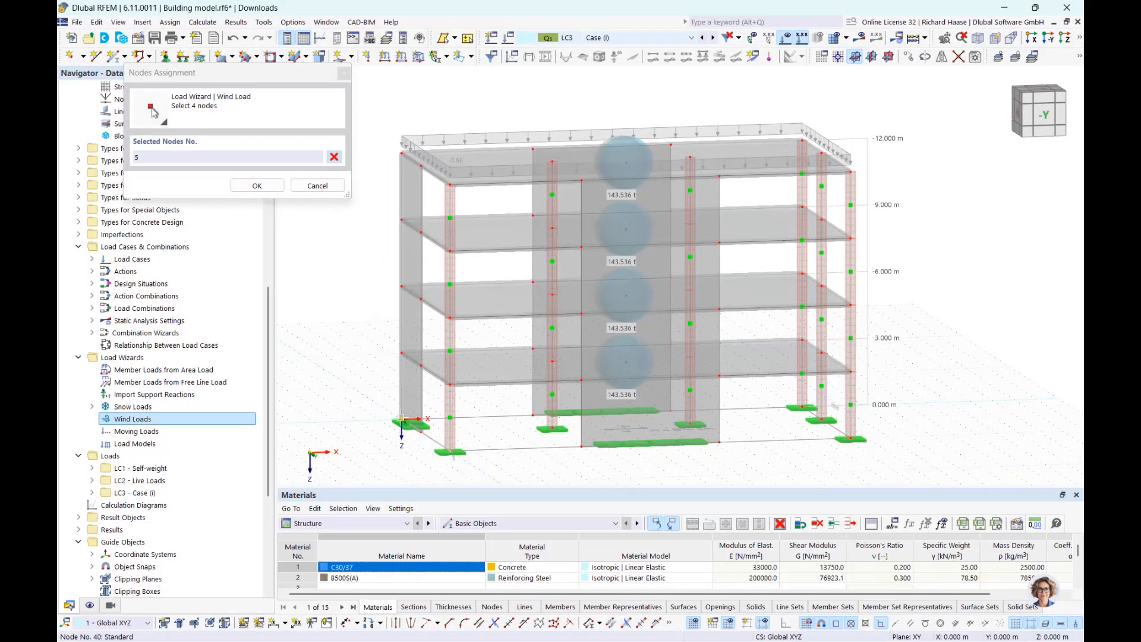
{"action": "left_click", "coordinate": [606, 413]}
{"action": "middle_click_drag", "start_coordinate": [606, 413], "coordinate": [480, 414]}
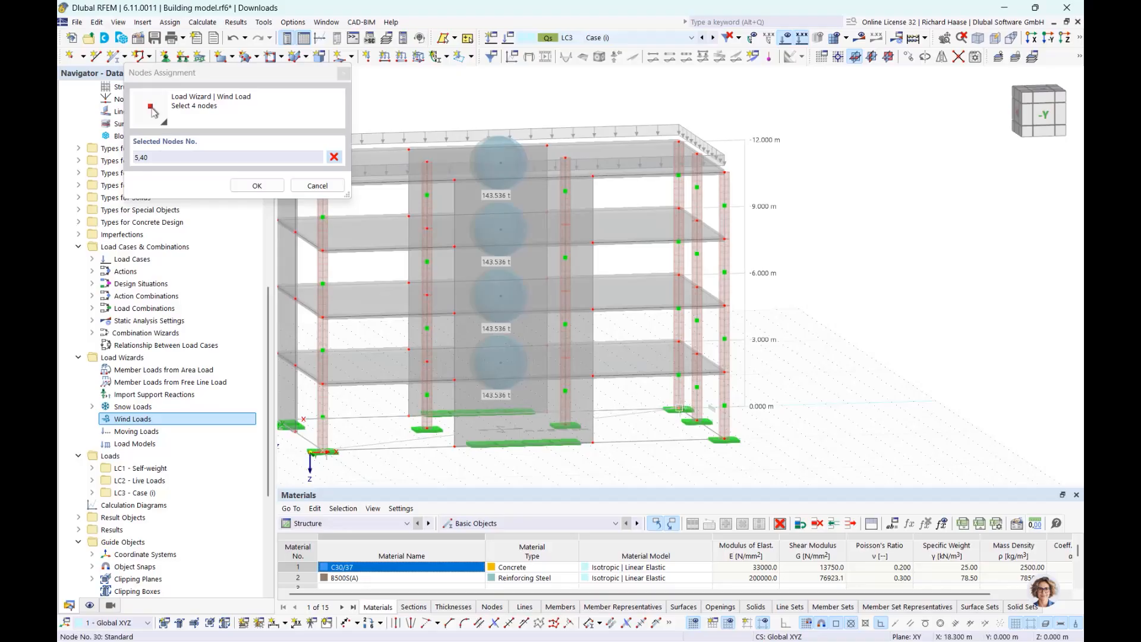
{"action": "left_click", "coordinate": [712, 444]}
{"action": "left_click", "coordinate": [711, 427]}
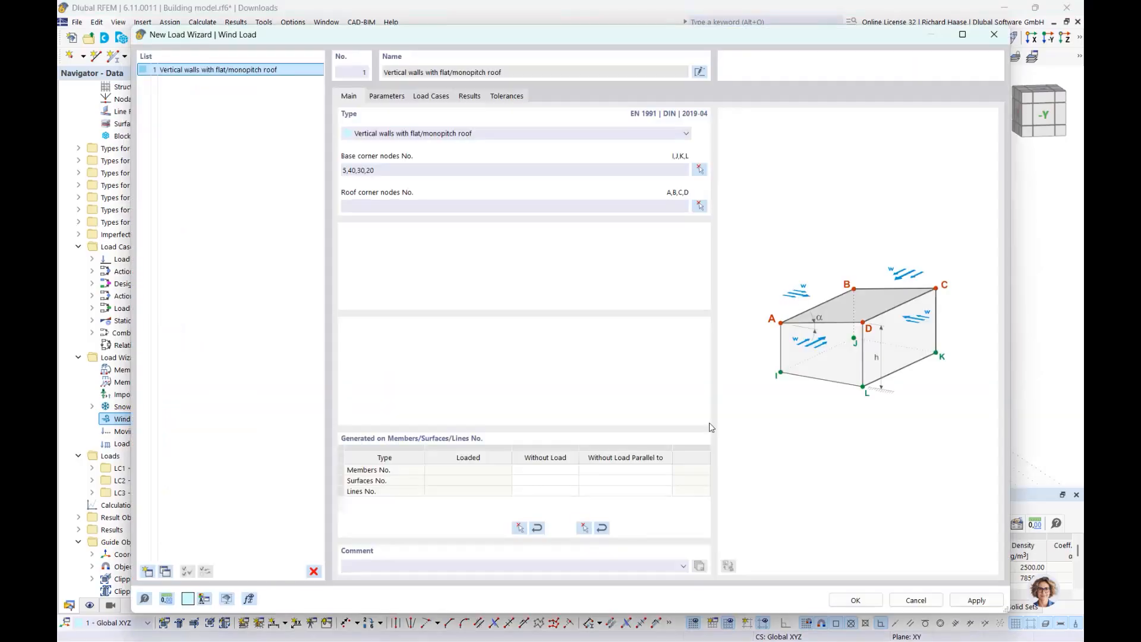
- Assign the four top-slab corners, nodes 2, 33, 27 and 17, as the wind load wizard's roof corner nodes
{"action": "left_click", "coordinate": [701, 205]}
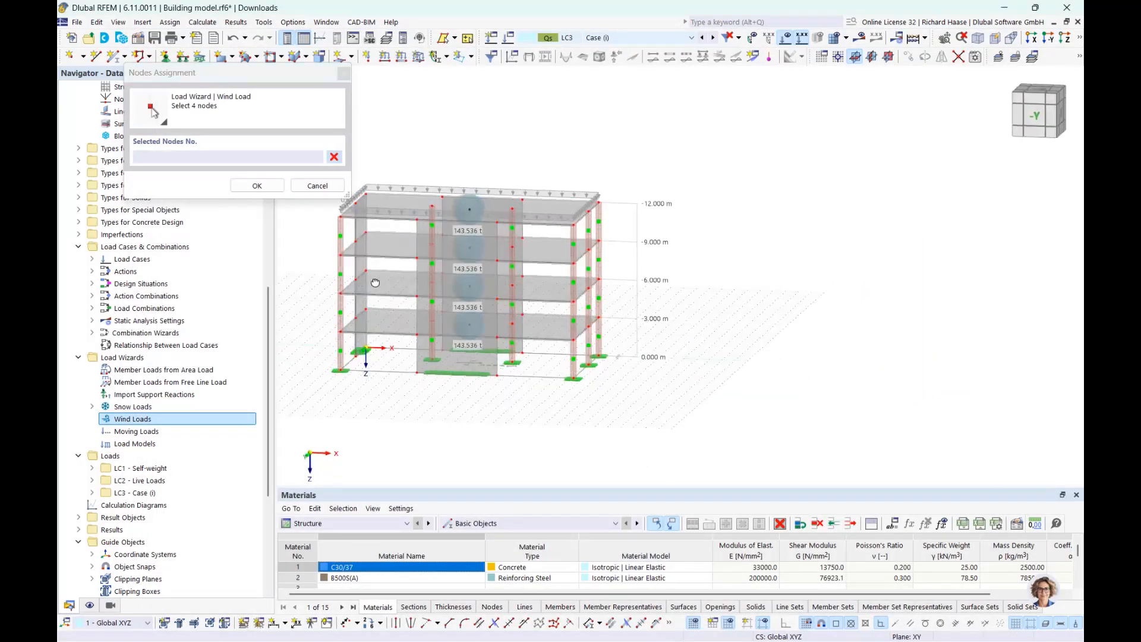
{"action": "middle_click_drag", "start_coordinate": [375, 282], "coordinate": [373, 281]}
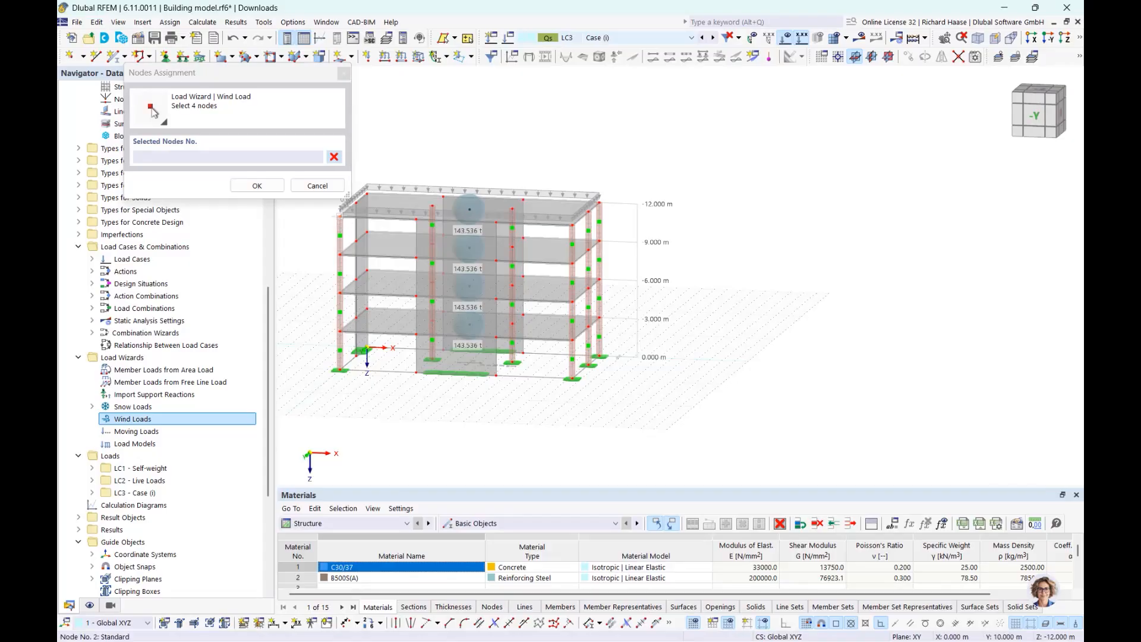
{"action": "left_click", "coordinate": [340, 216]}
{"action": "middle_click_drag", "start_coordinate": [342, 218], "coordinate": [350, 252], "text": "ctrl"}
{"action": "left_click", "coordinate": [350, 251]}
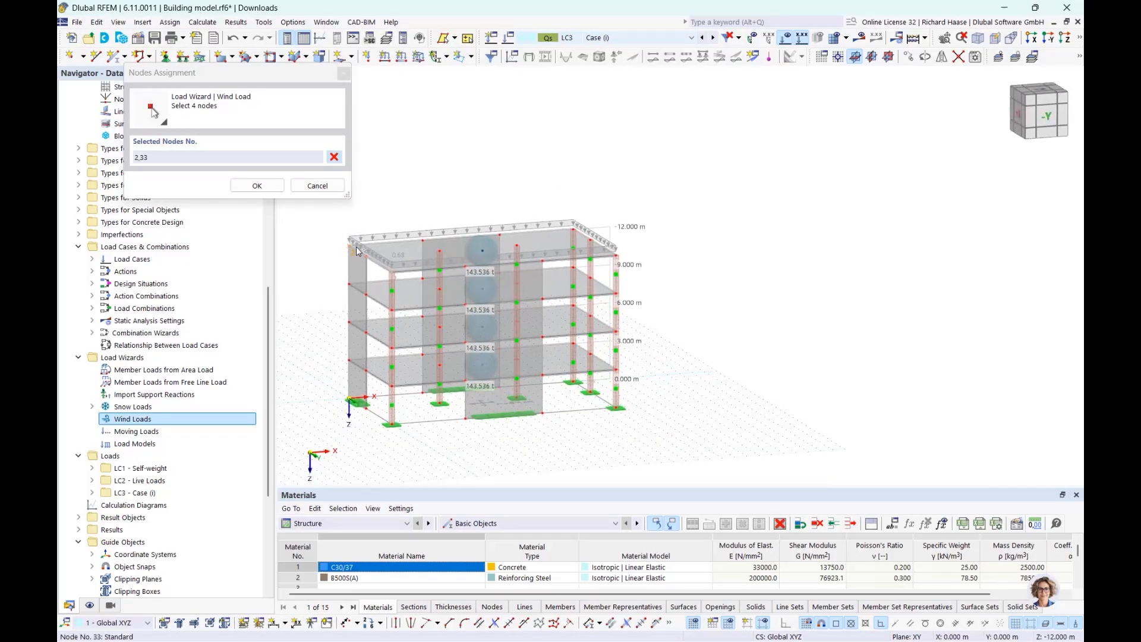
{"action": "left_click", "coordinate": [575, 229]}
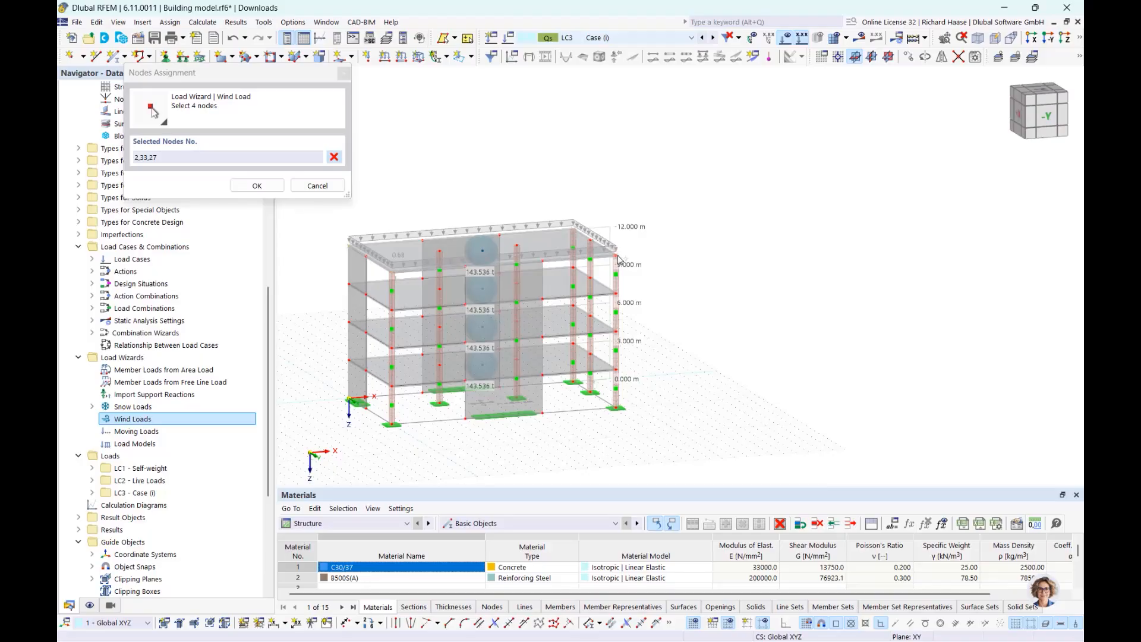
{"action": "left_click", "coordinate": [616, 255]}
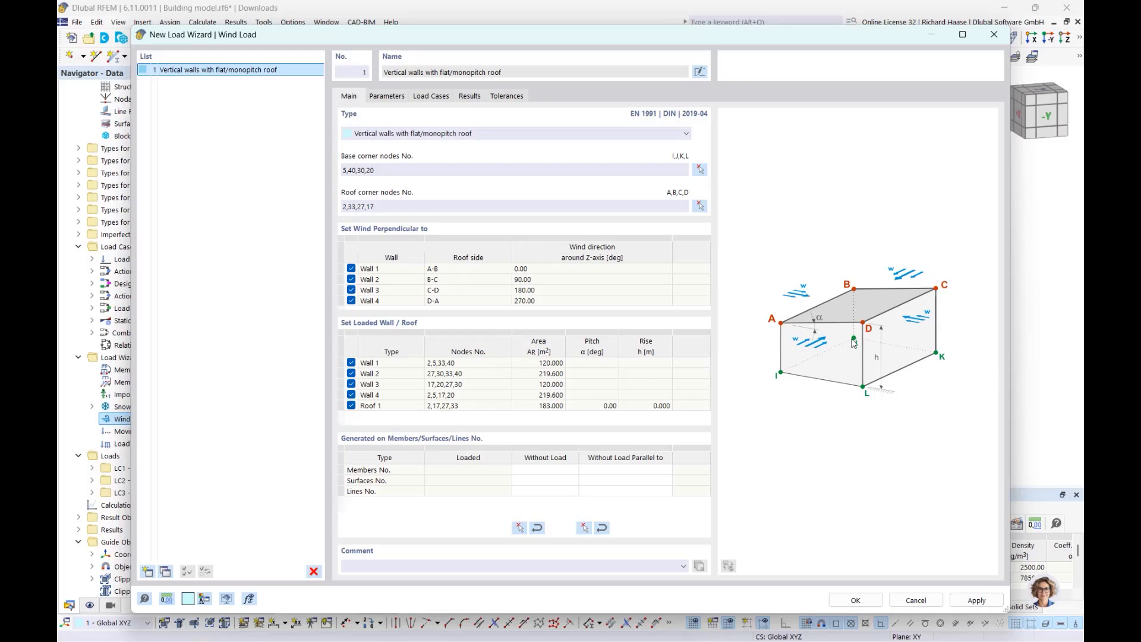
- Exclude wind perpendicular to Wall 2 and Wall 3, and generate the w+ and w- load cases for Walls 1 and 4
{"action": "left_click", "coordinate": [351, 280]}
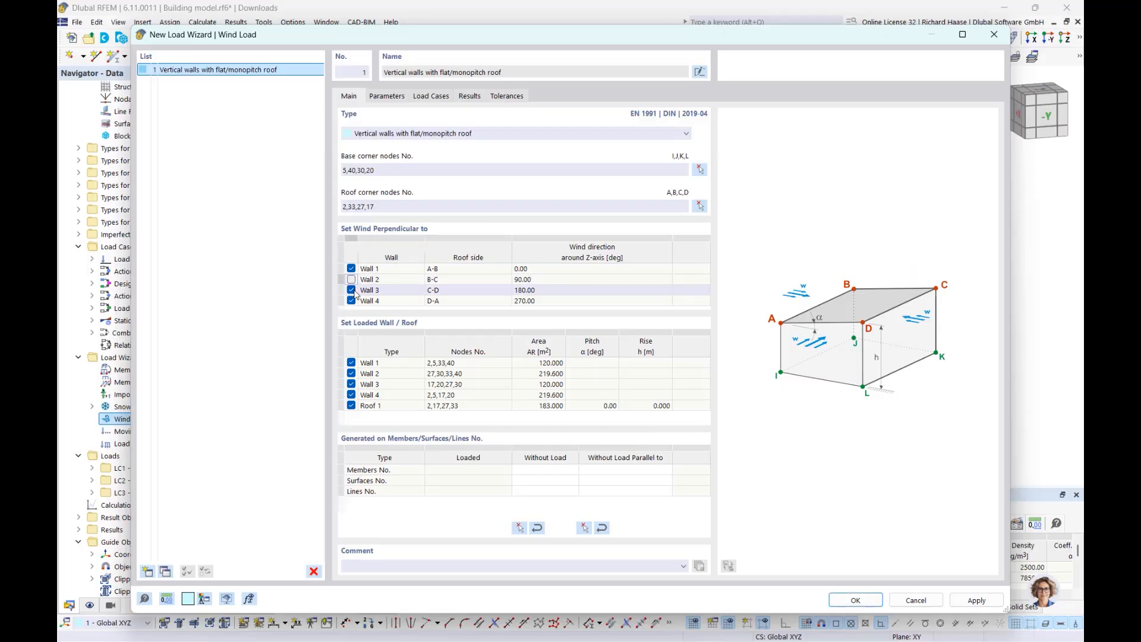
{"action": "left_click", "coordinate": [351, 291]}
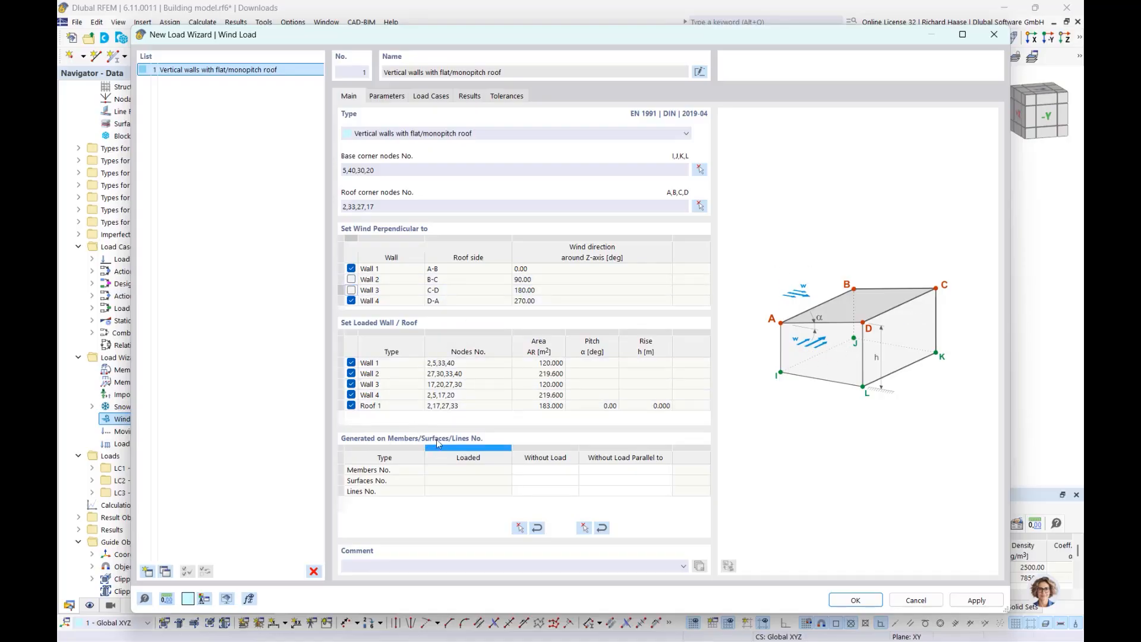
{"action": "left_click", "coordinate": [388, 98]}
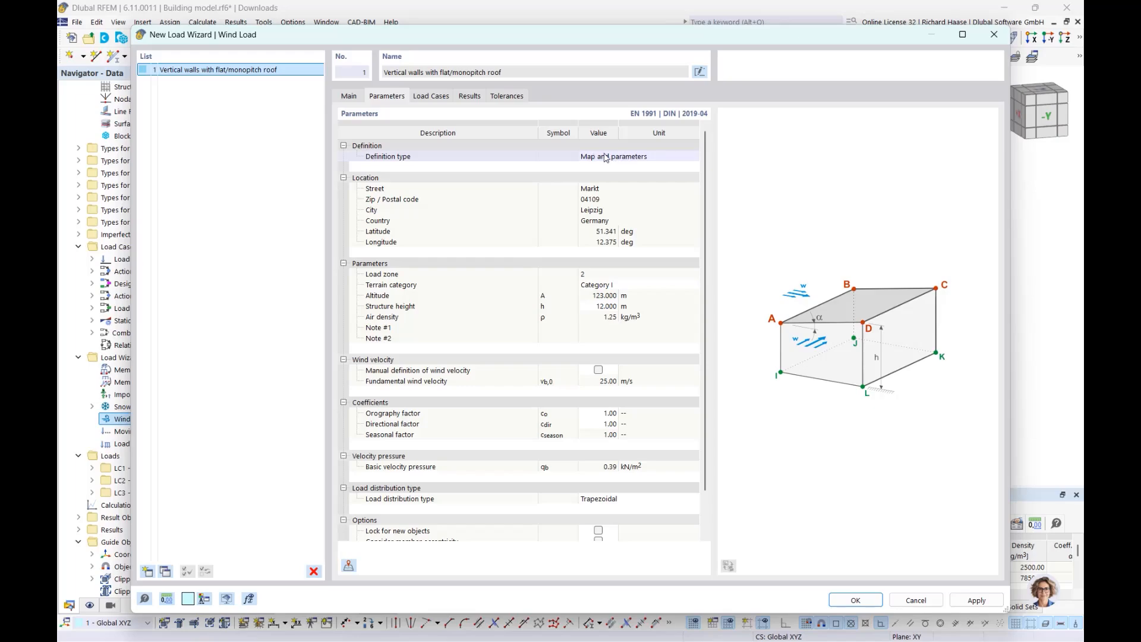
{"action": "left_click", "coordinate": [429, 96]}
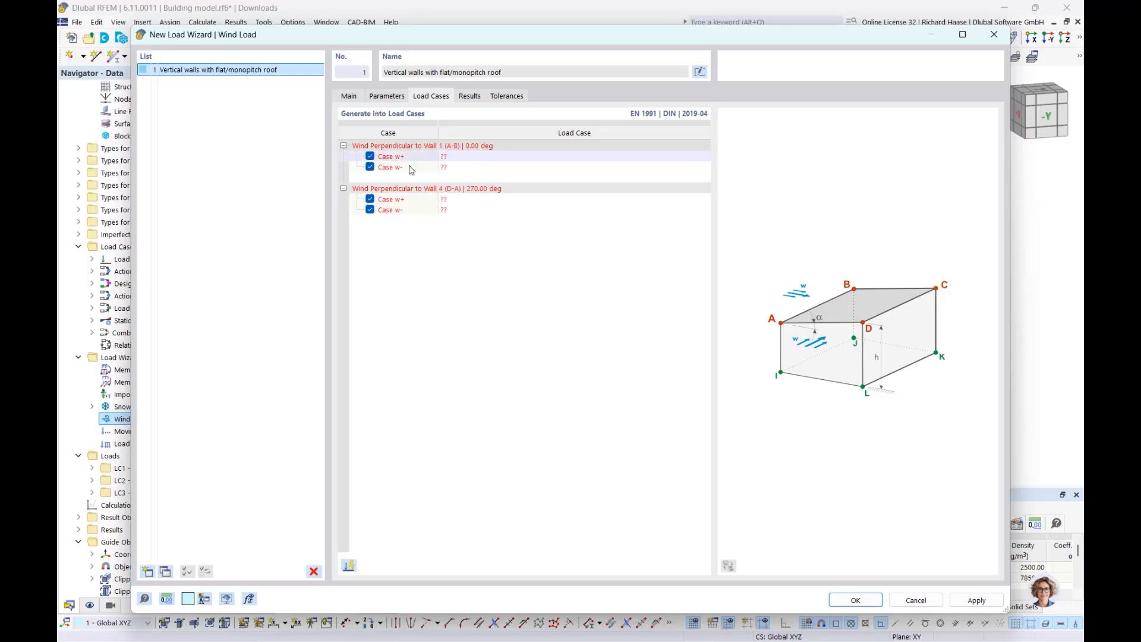
{"action": "left_click", "coordinate": [349, 567]}
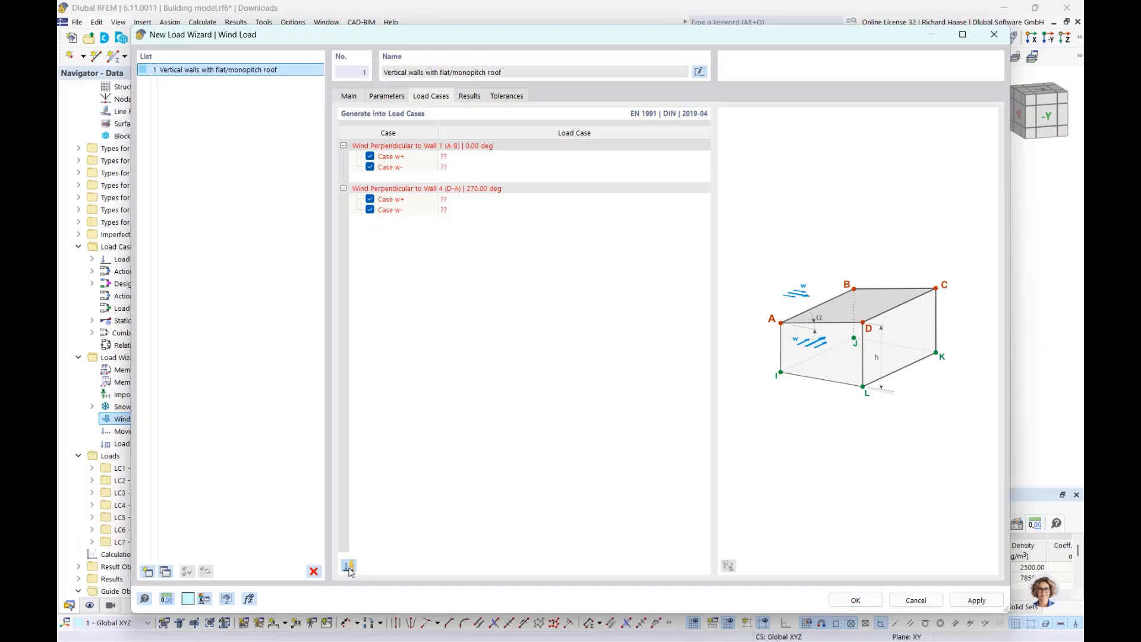
{"action": "left_click", "coordinate": [854, 601]}
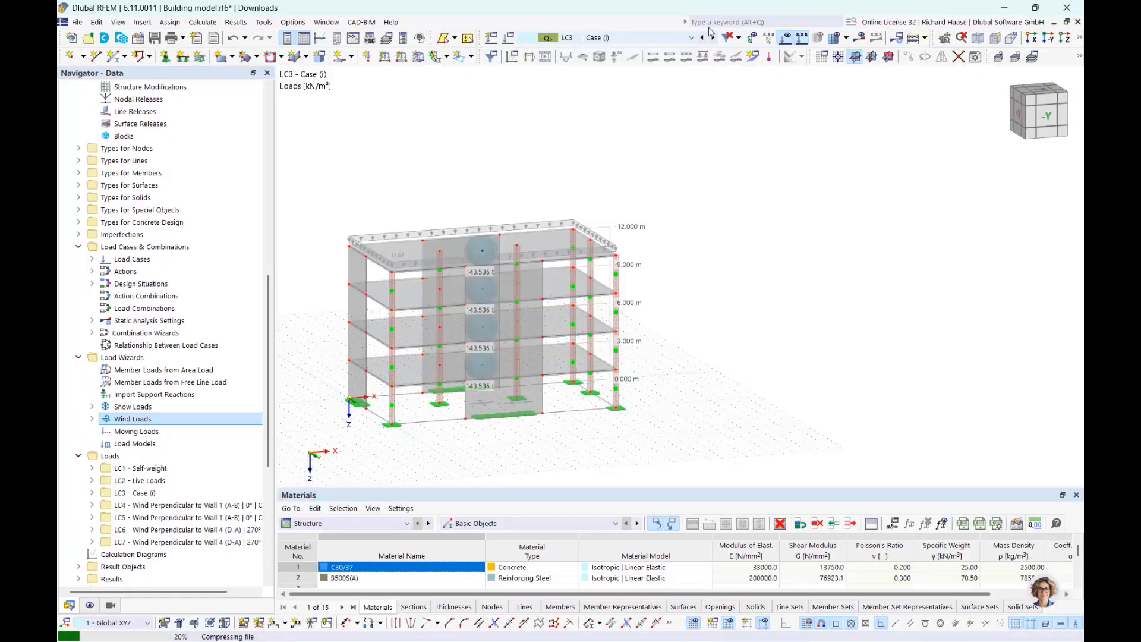
- Display wind load cases LC4 to LC7 one after another and examine the generated wind loads around the building
{"action": "middle_click_drag", "start_coordinate": [636, 244], "coordinate": [626, 265], "text": "ctrl"}
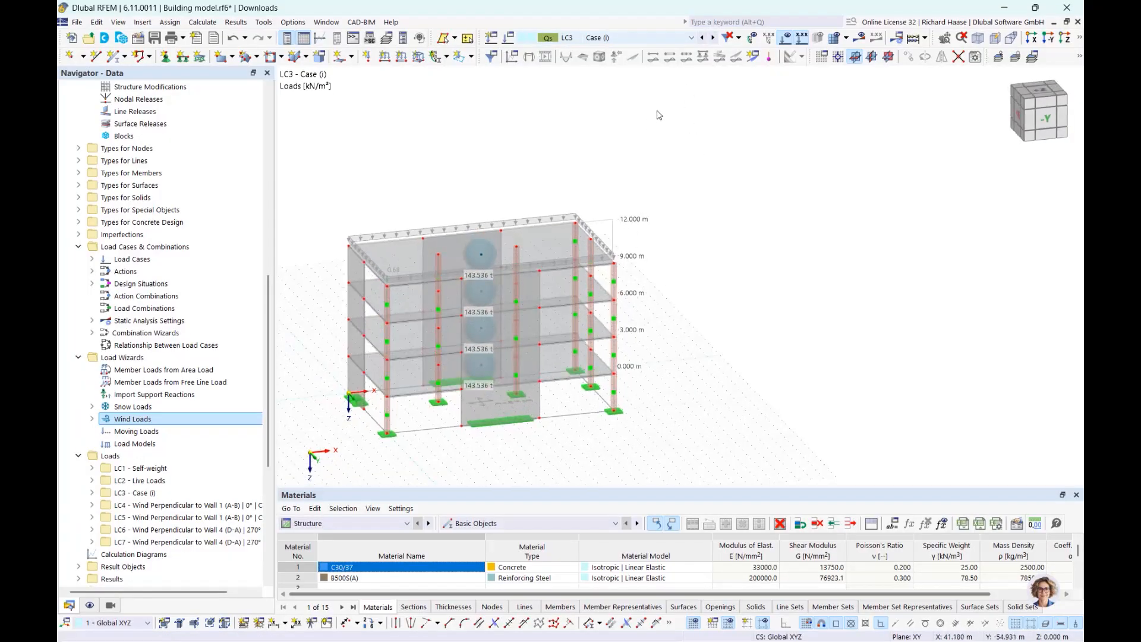
{"action": "left_click", "coordinate": [712, 37]}
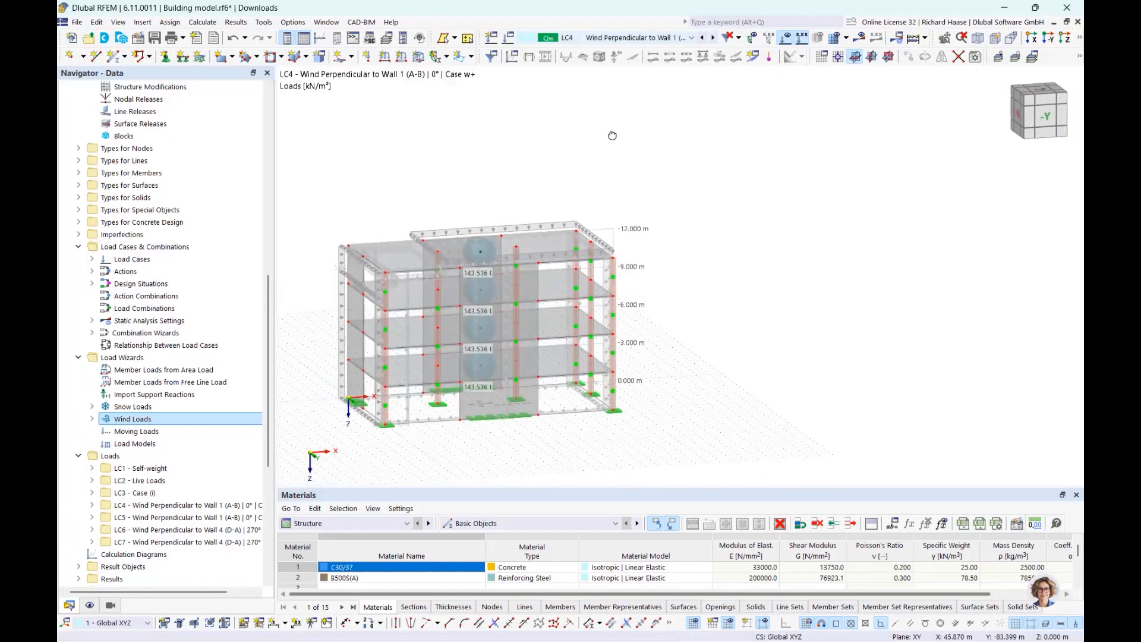
{"action": "scroll", "coordinate": [453, 251], "scroll_direction": "up", "scroll_amount": 5}
{"action": "scroll", "coordinate": [504, 173], "scroll_direction": "down", "scroll_amount": 4}
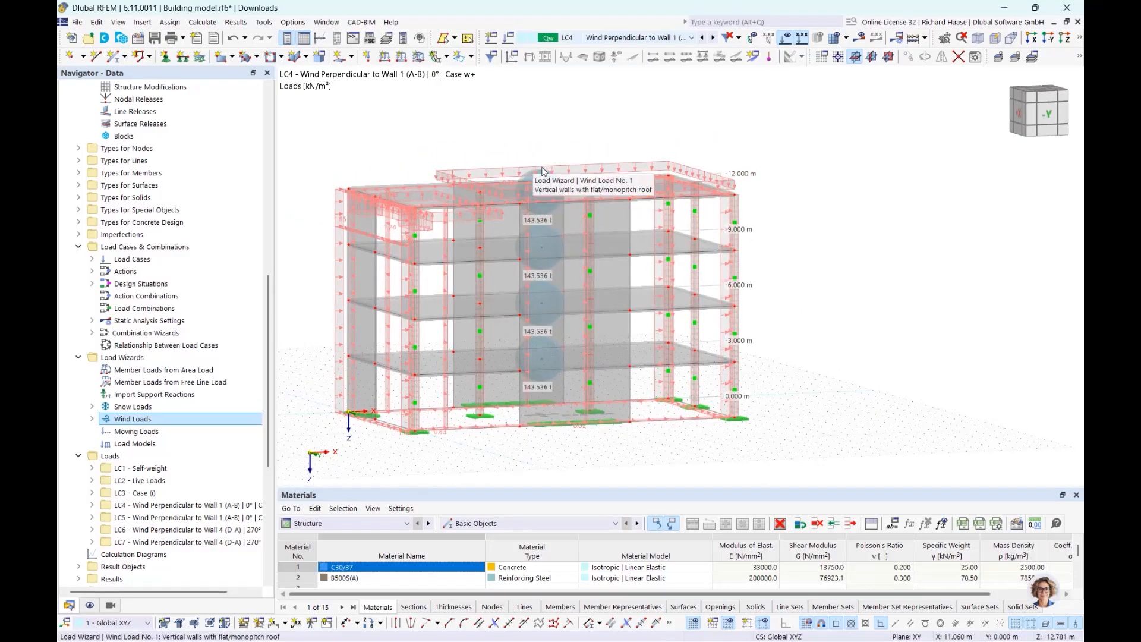
{"action": "left_click", "coordinate": [712, 38]}
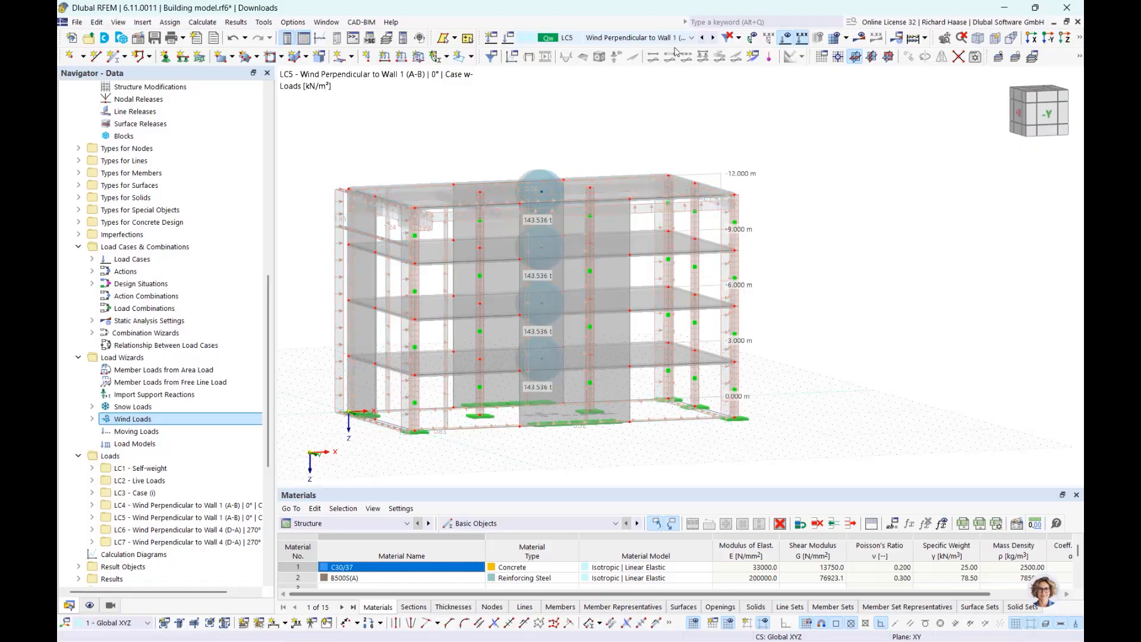
{"action": "left_click", "coordinate": [712, 38]}
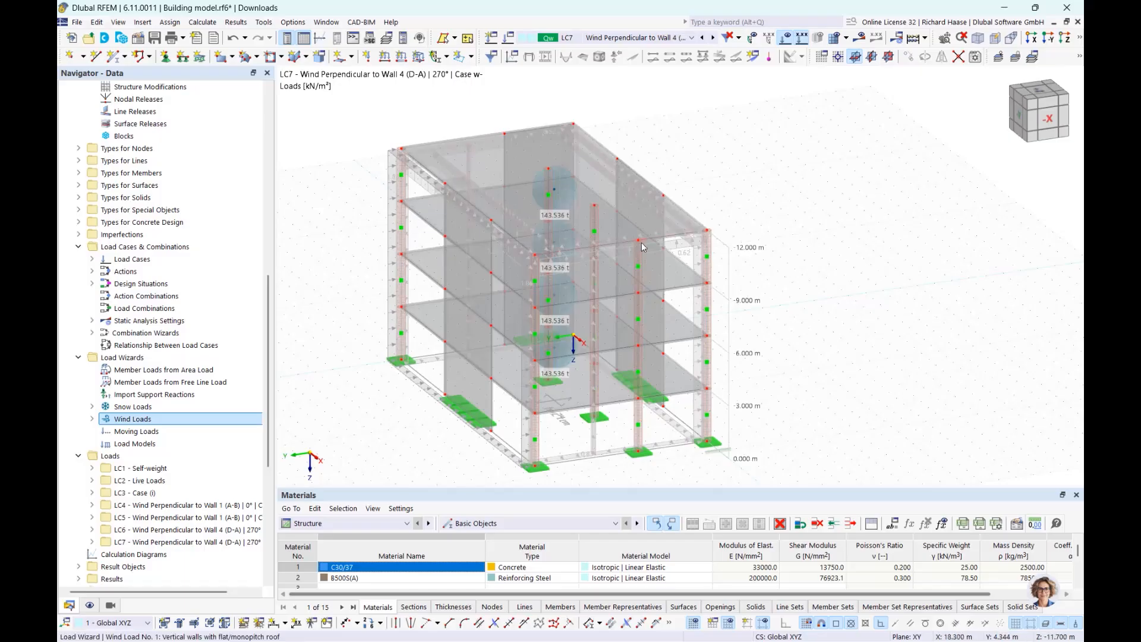
{"action": "middle_click_drag", "start_coordinate": [767, 343], "coordinate": [799, 351], "text": "ctrl"}
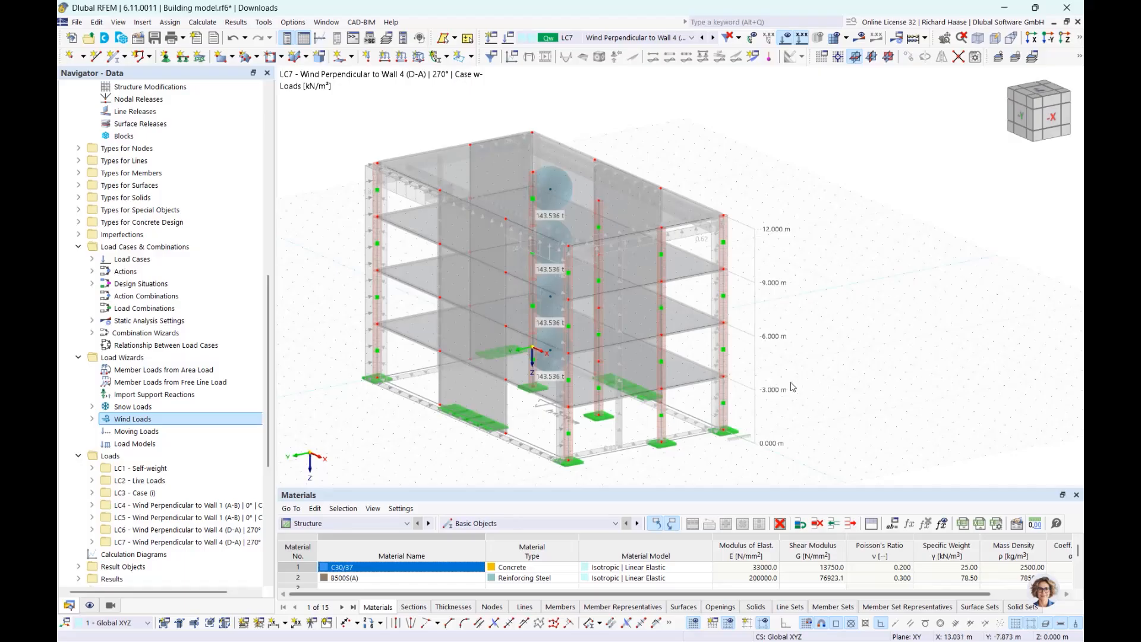
{"action": "scroll", "coordinate": [818, 373], "scroll_direction": "down", "scroll_amount": 2}
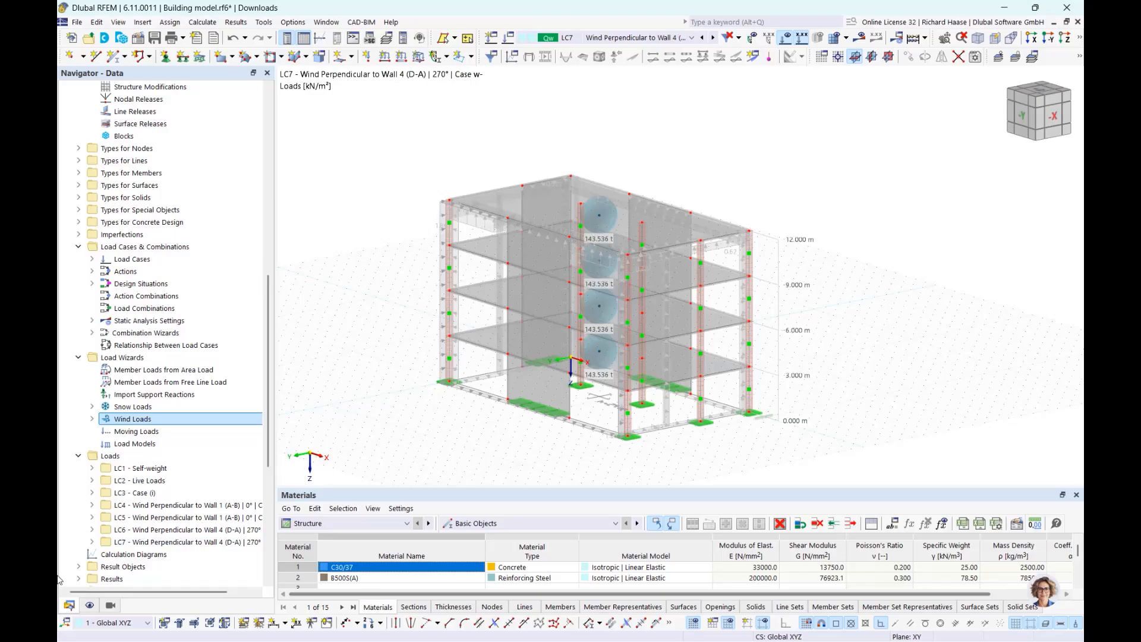
- Collapse the current model's data tree and switch to the open model Building Model - Rigid.rf6
{"action": "scroll", "coordinate": [76, 154], "scroll_direction": "up", "scroll_amount": 13}
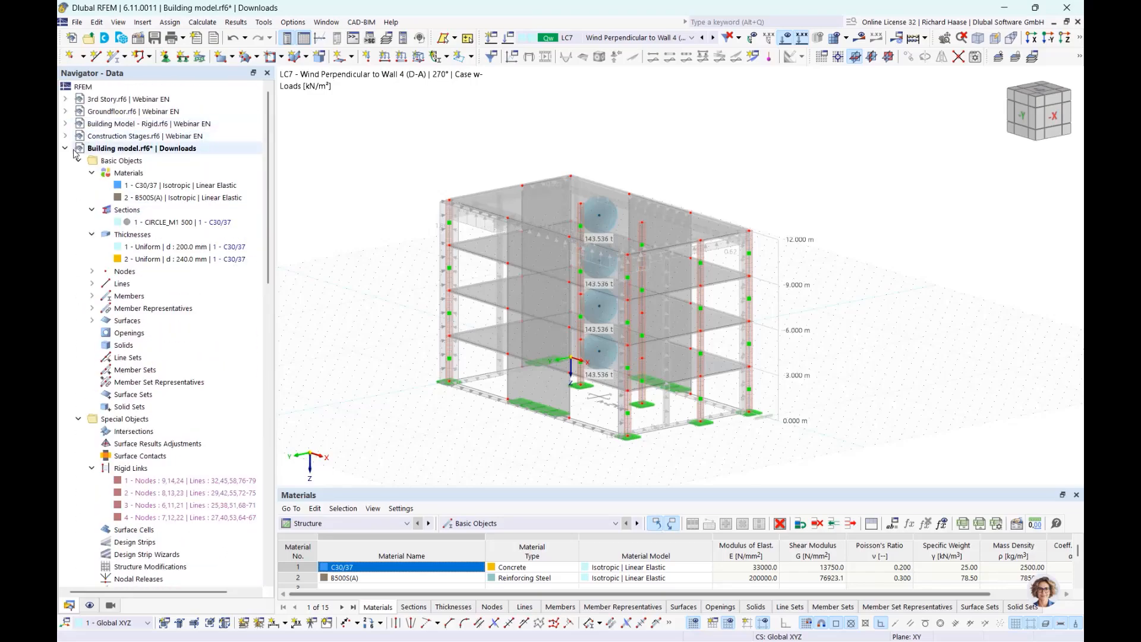
{"action": "left_click", "coordinate": [65, 148]}
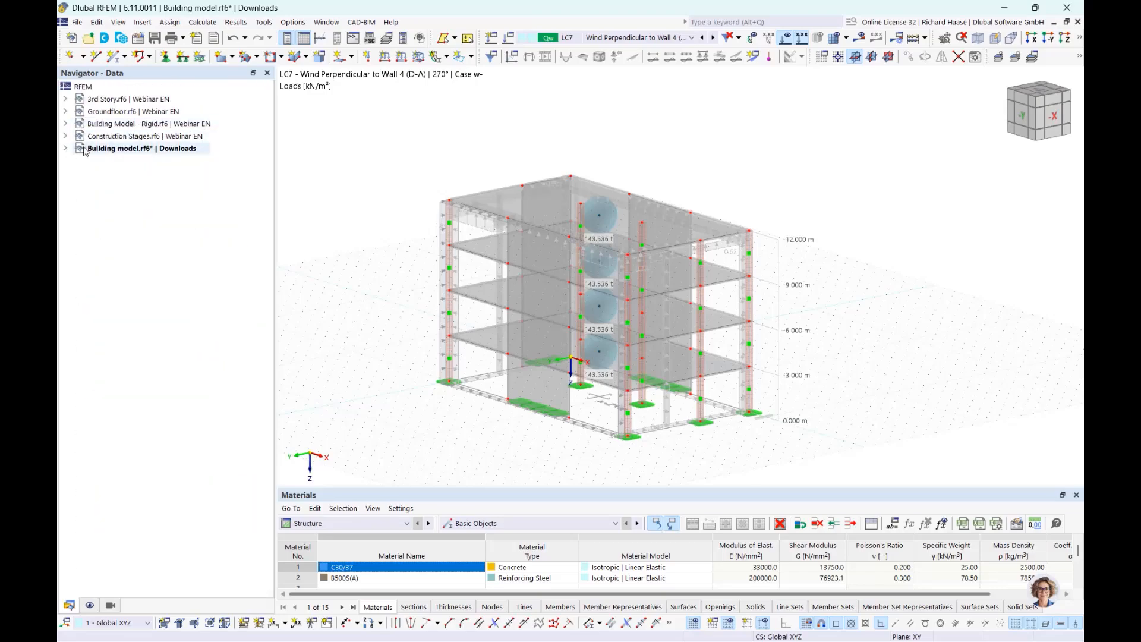
{"action": "left_click", "coordinate": [132, 125]}
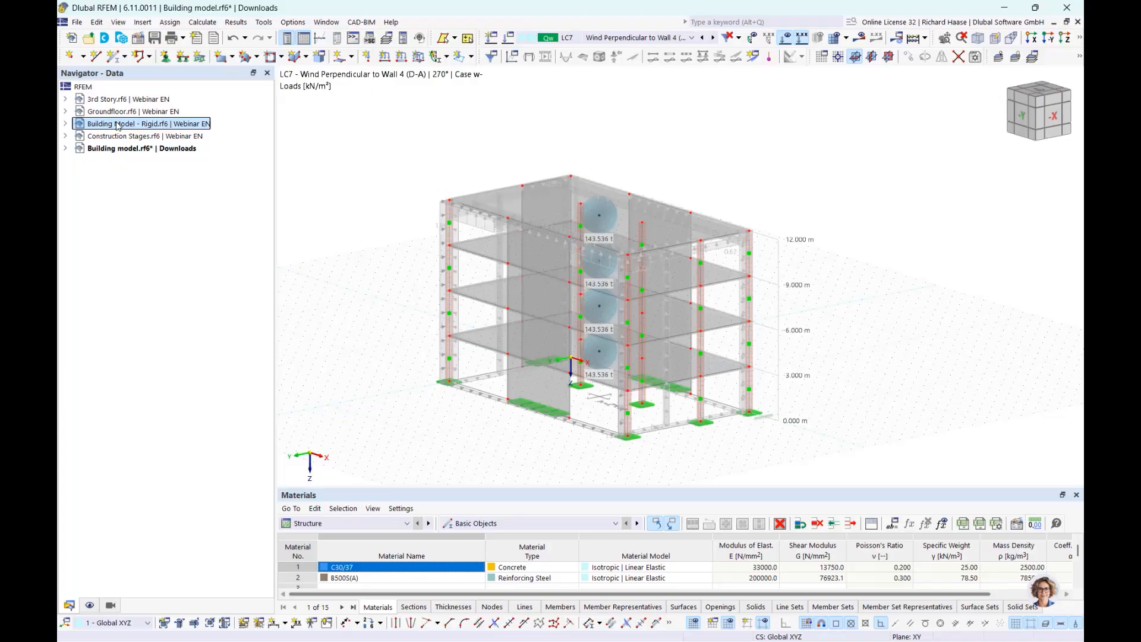
{"action": "double_click", "coordinate": [117, 126]}
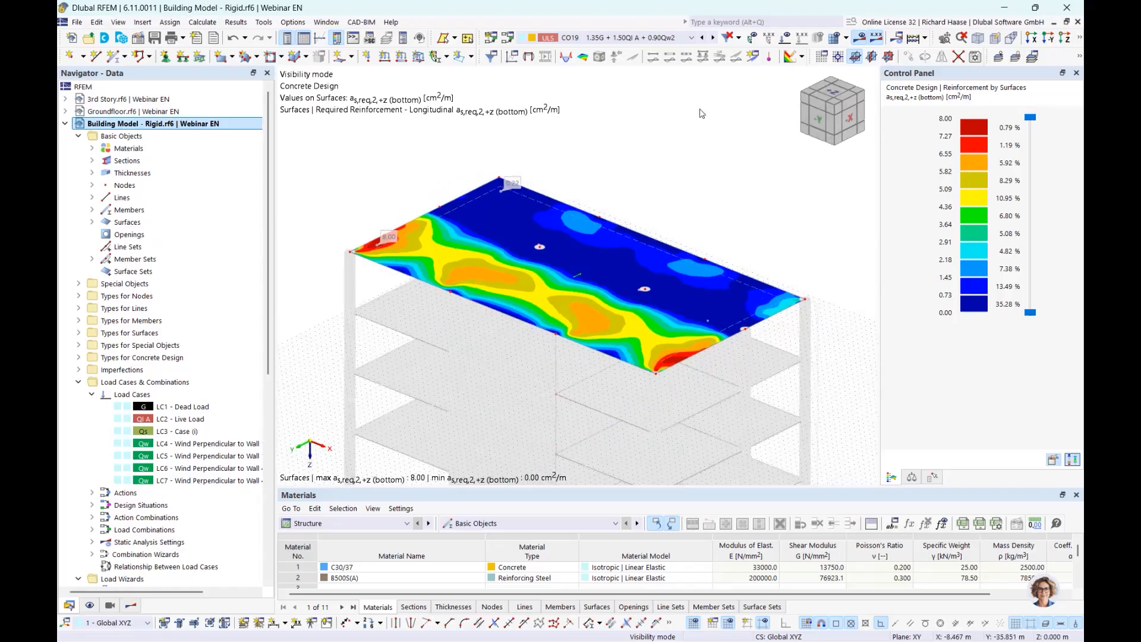
- Switch from the concrete design results to Static Analysis and show the results for load case LC1 - Dead Load
{"action": "left_click", "coordinate": [618, 39]}
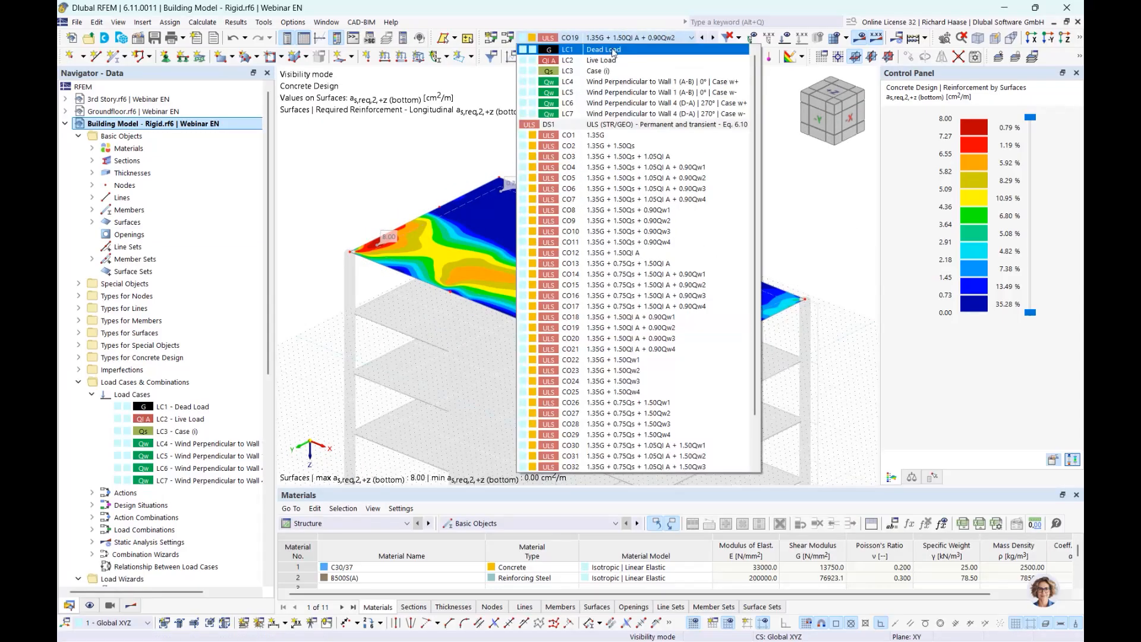
{"action": "left_click", "coordinate": [604, 49]}
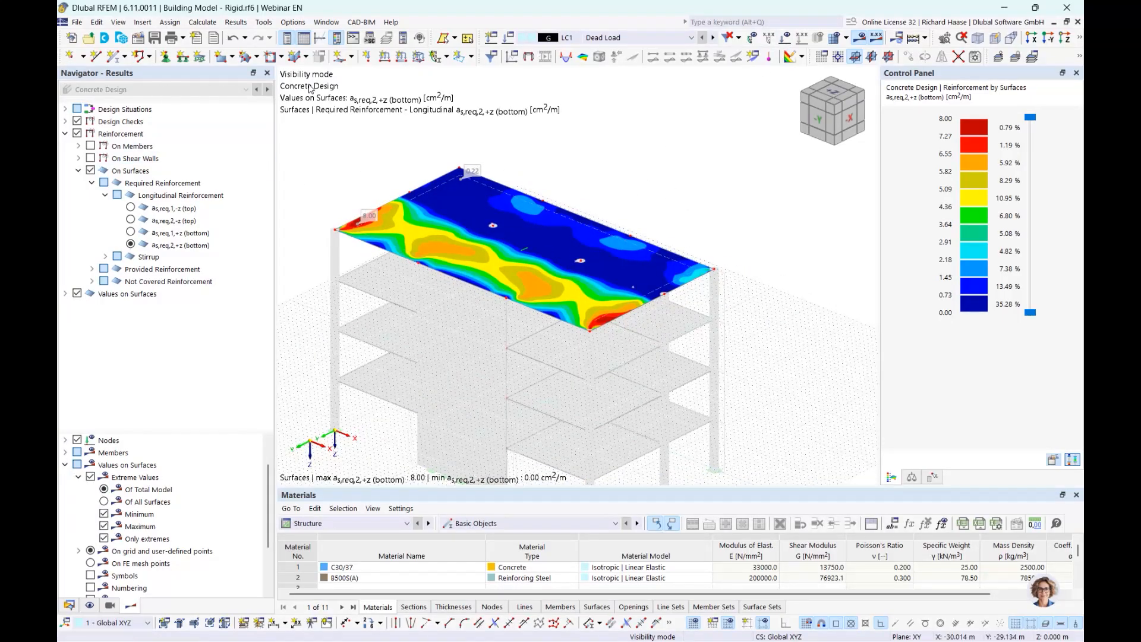
{"action": "left_click", "coordinate": [336, 523]}
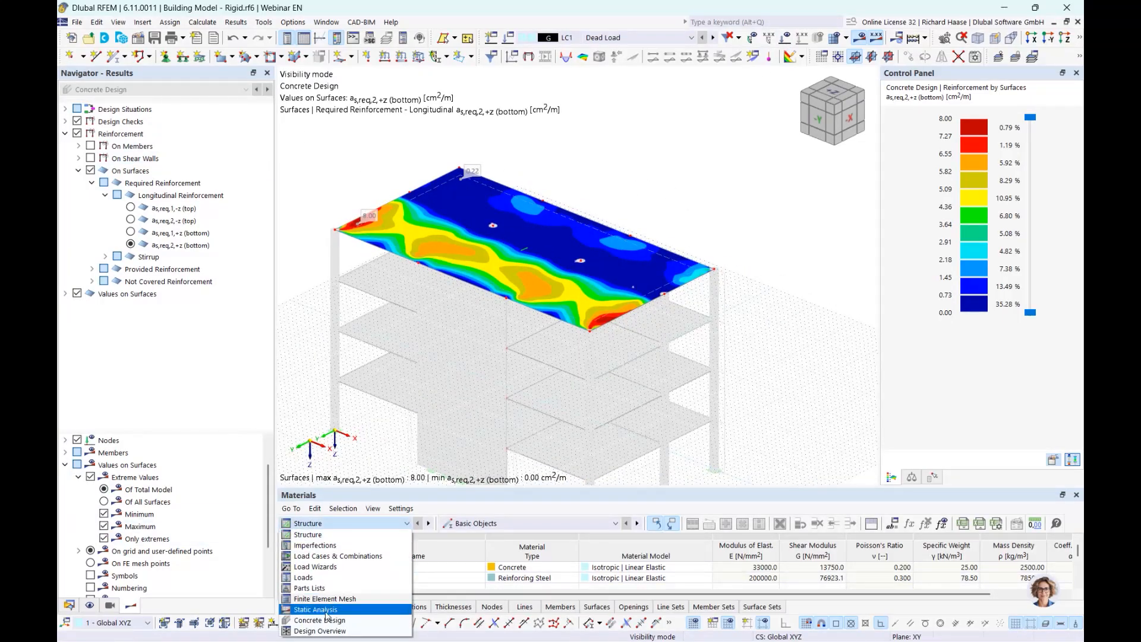
{"action": "left_click", "coordinate": [328, 609]}
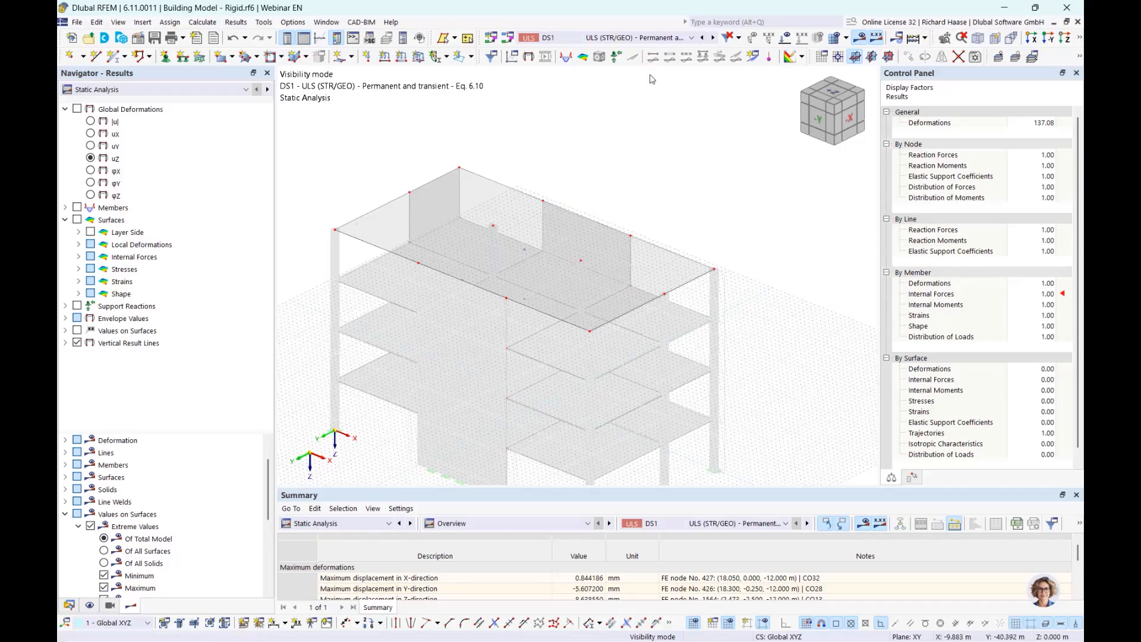
{"action": "left_click", "coordinate": [601, 38]}
{"action": "left_click", "coordinate": [597, 52]}
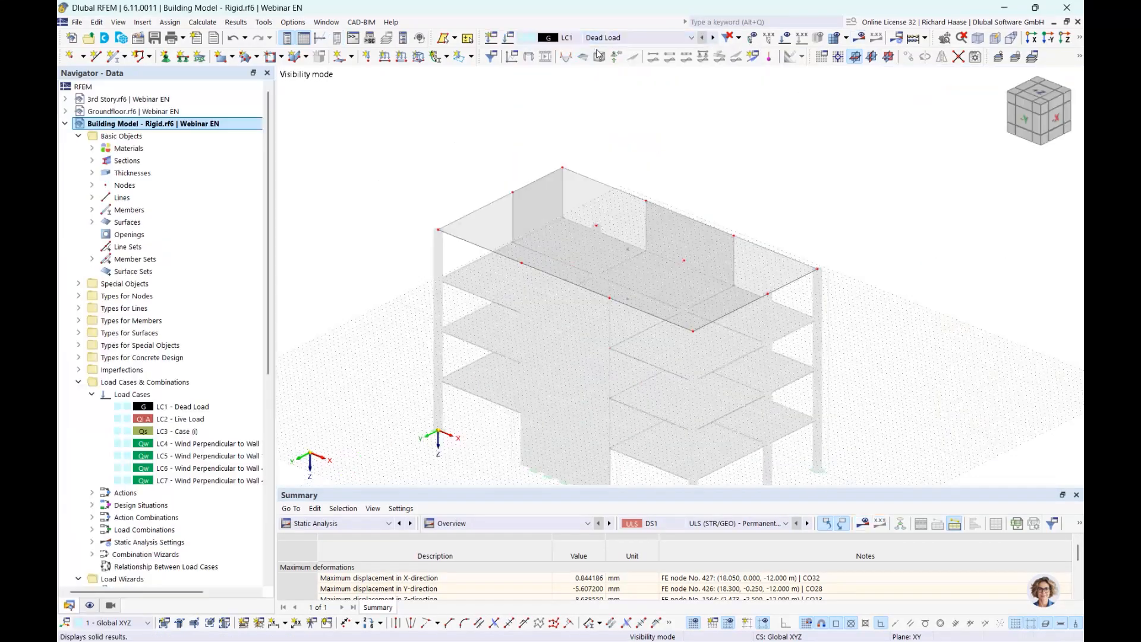
{"action": "left_click", "coordinate": [860, 39]}
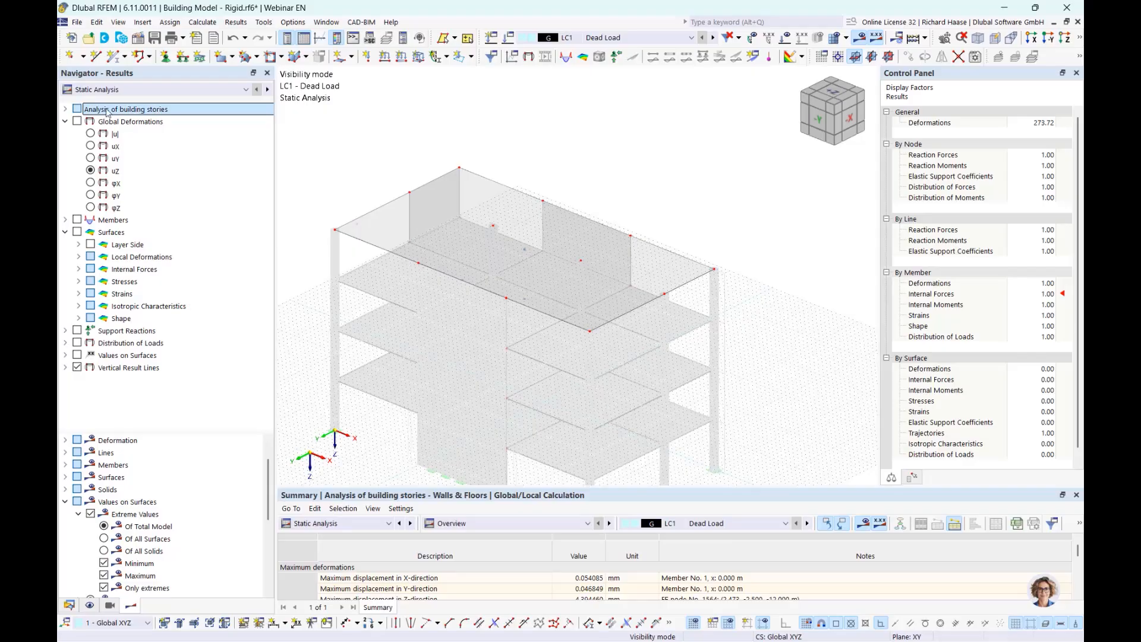
- Set the building story analysis to Floors | Local 2D Calculation and display the basic internal forces mx on surfaces
{"action": "left_click", "coordinate": [66, 109]}
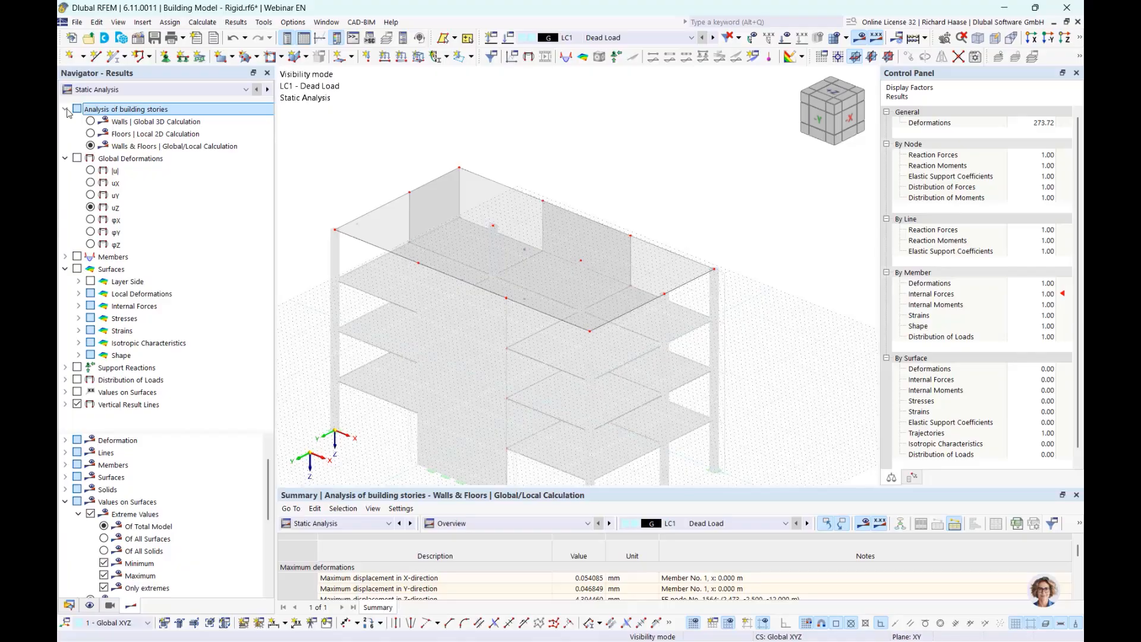
{"action": "left_click", "coordinate": [126, 136]}
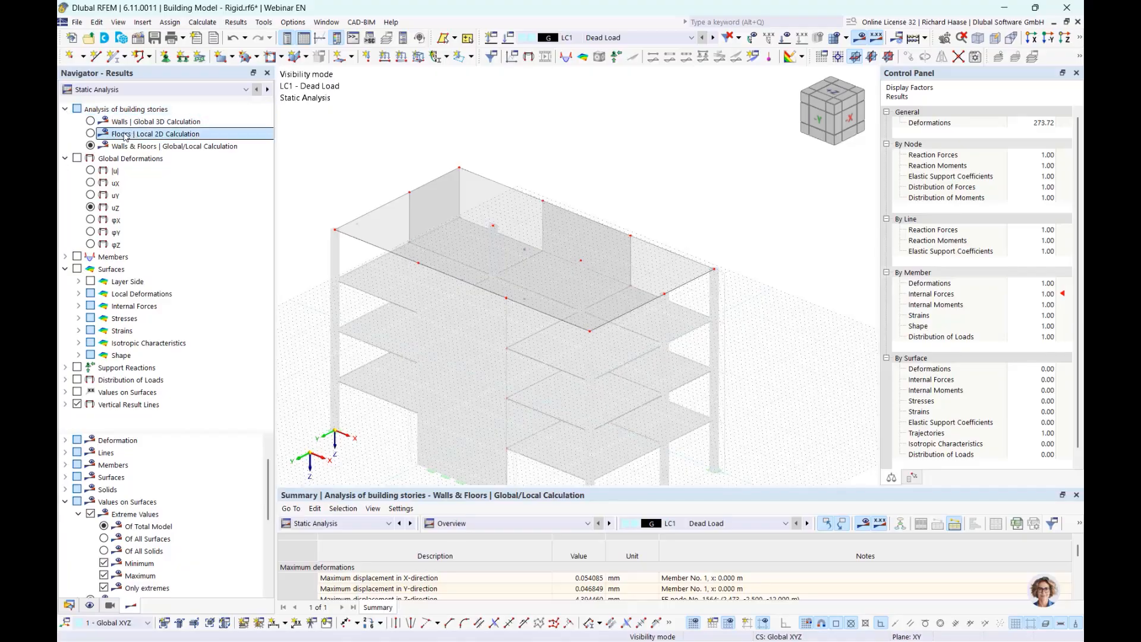
{"action": "left_click", "coordinate": [90, 135]}
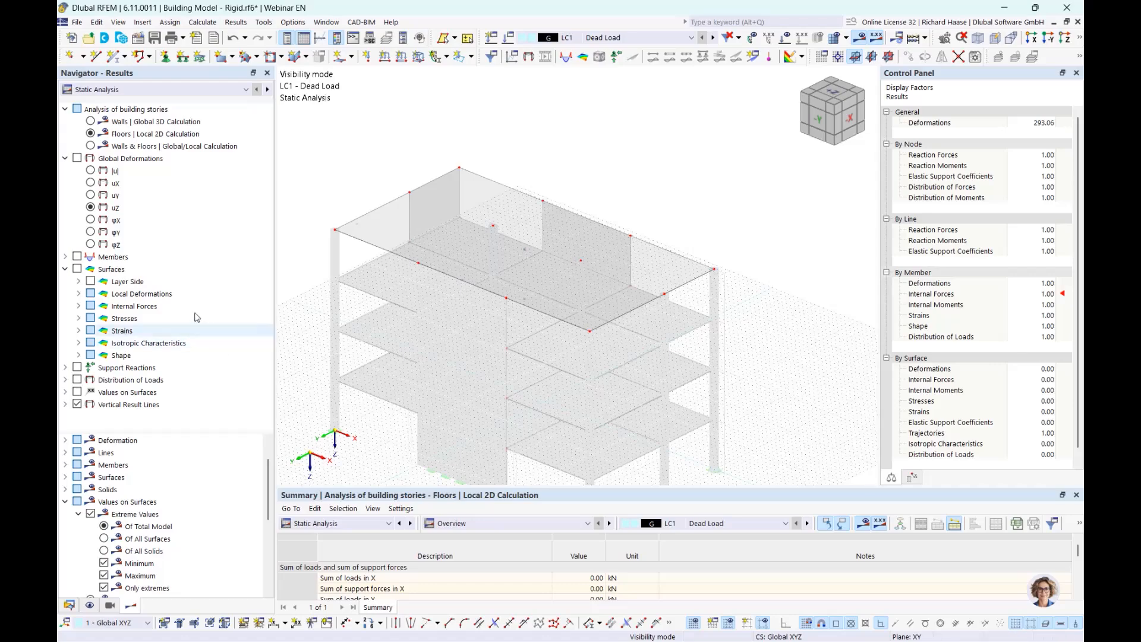
{"action": "left_click", "coordinate": [65, 270]}
{"action": "left_click", "coordinate": [66, 269]}
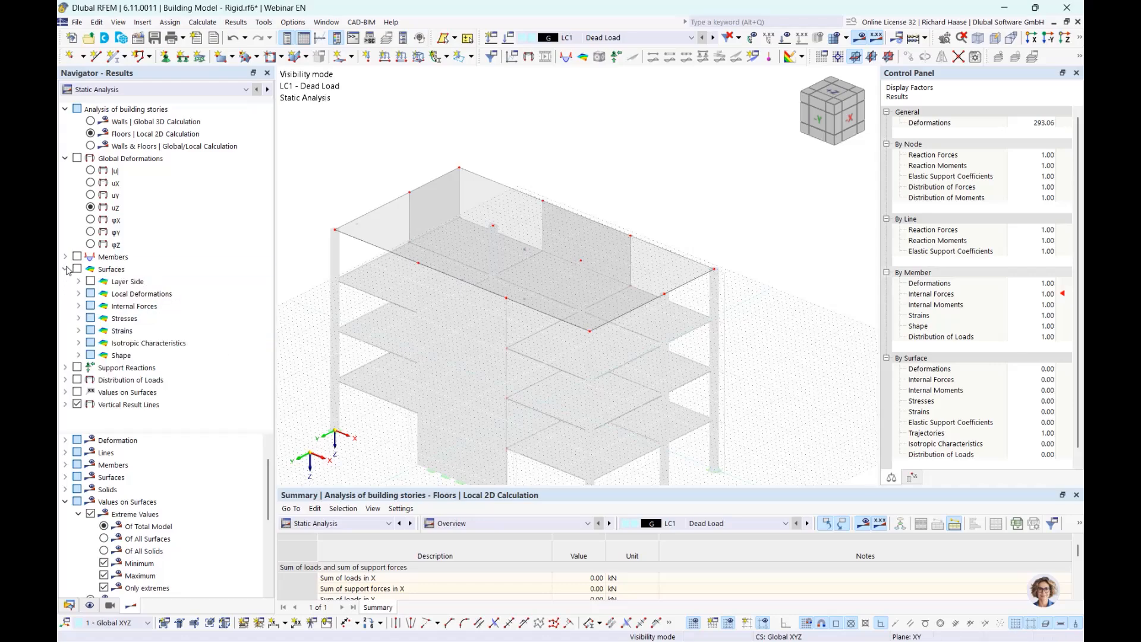
{"action": "left_click", "coordinate": [79, 307]}
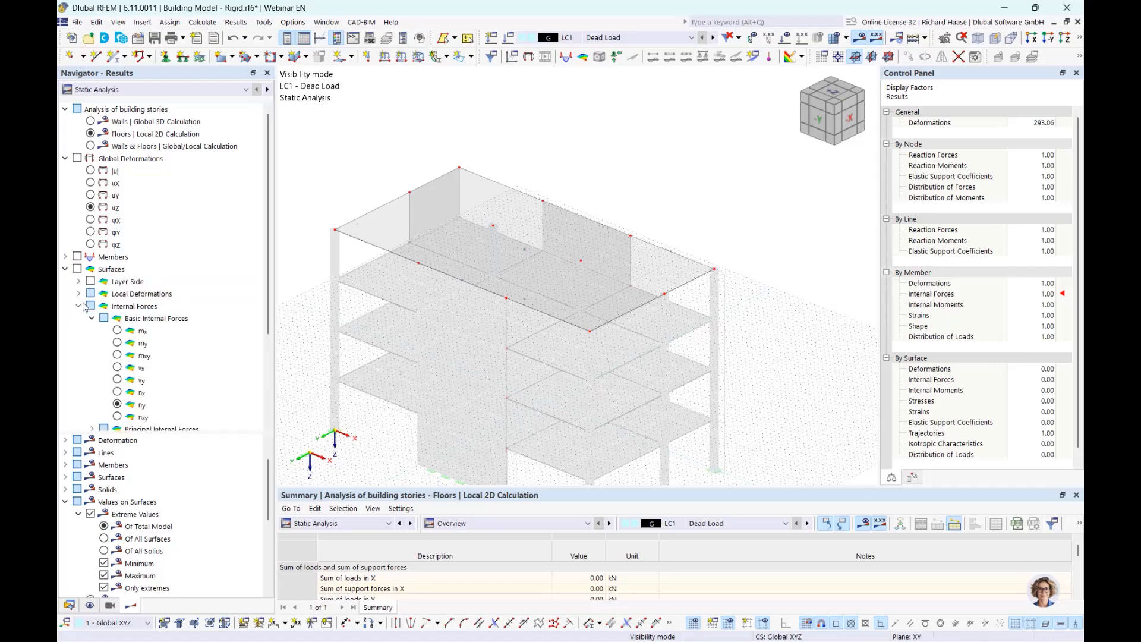
{"action": "left_click", "coordinate": [117, 331]}
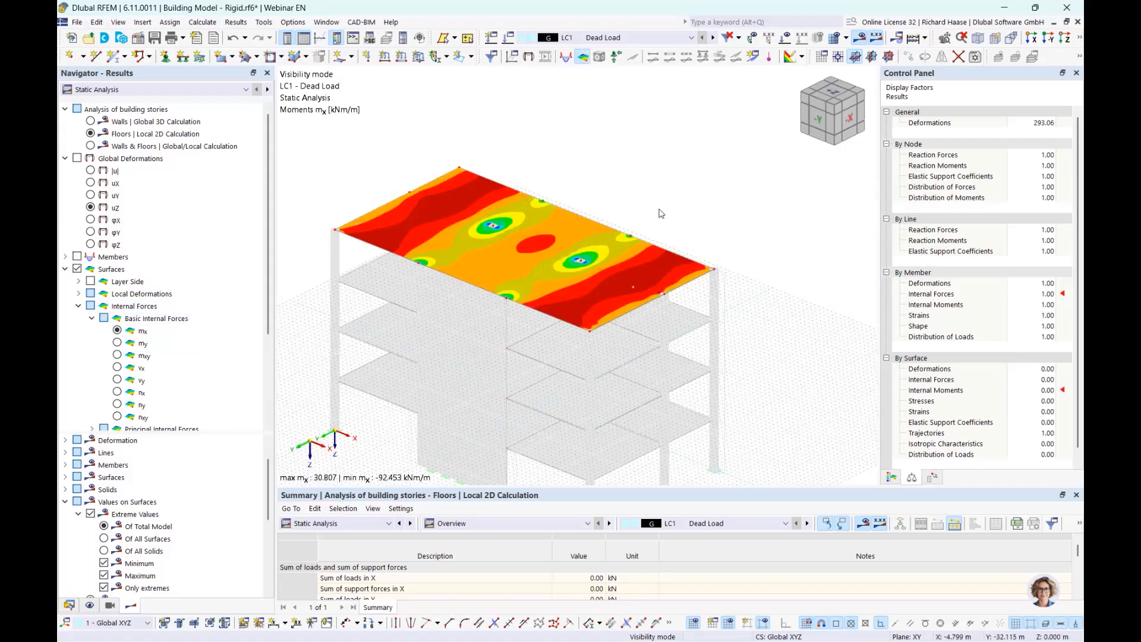
- Cancel the visibility mode to display all stories, and switch the building story results to Walls | Global 3D Calculation
{"action": "left_click", "coordinate": [1079, 40]}
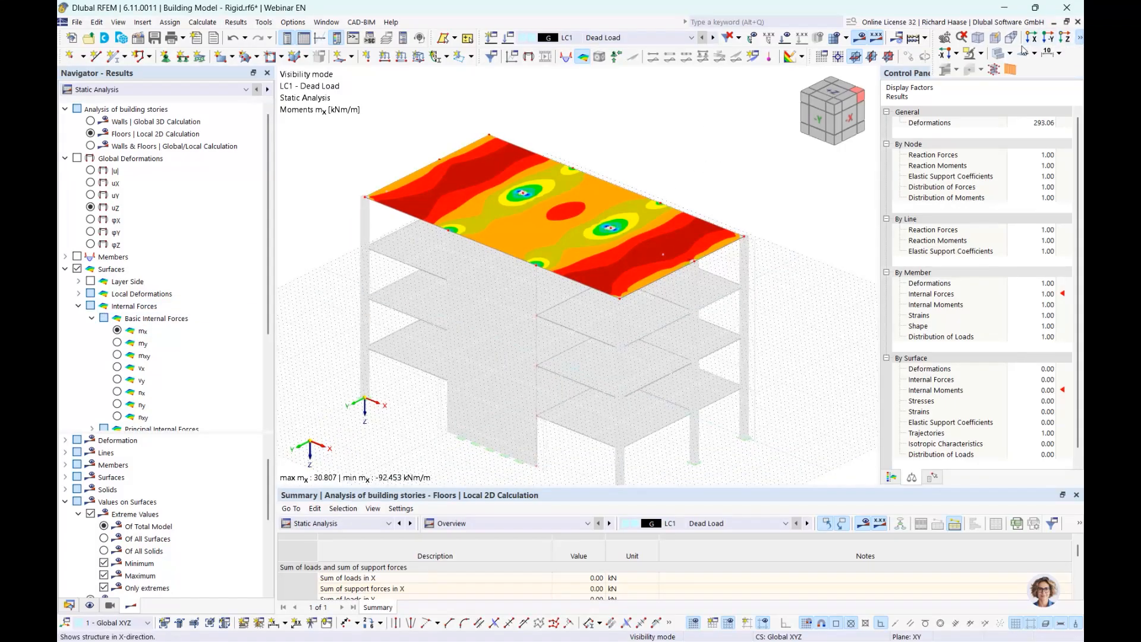
{"action": "left_click", "coordinate": [980, 54]}
{"action": "left_click", "coordinate": [970, 160]}
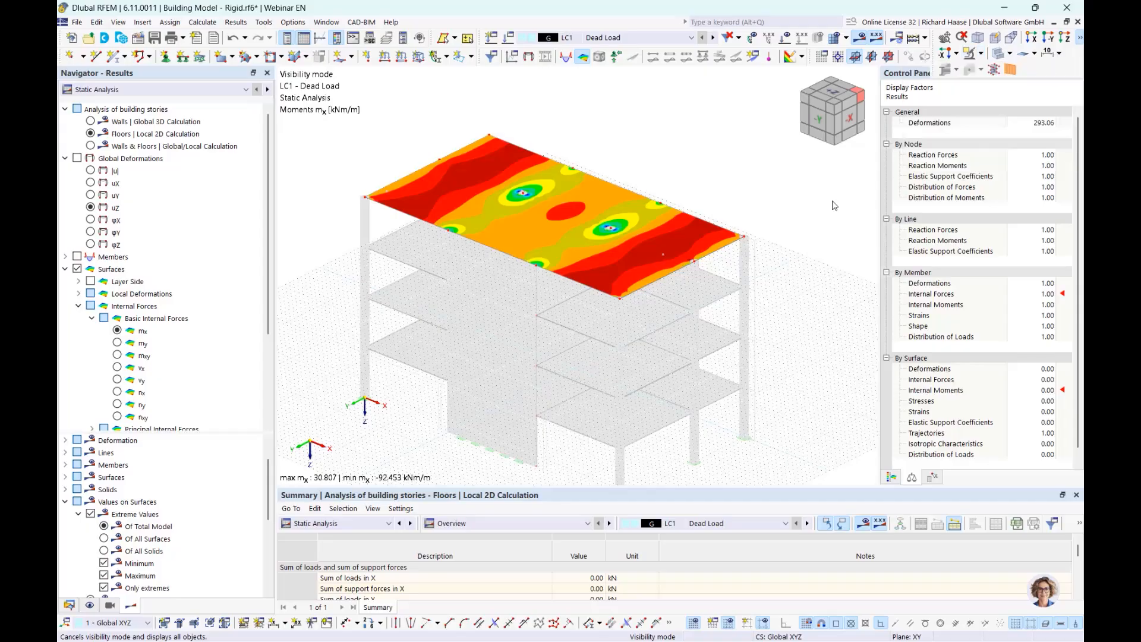
{"action": "middle_click_drag", "start_coordinate": [763, 225], "coordinate": [777, 205], "text": "ctrl"}
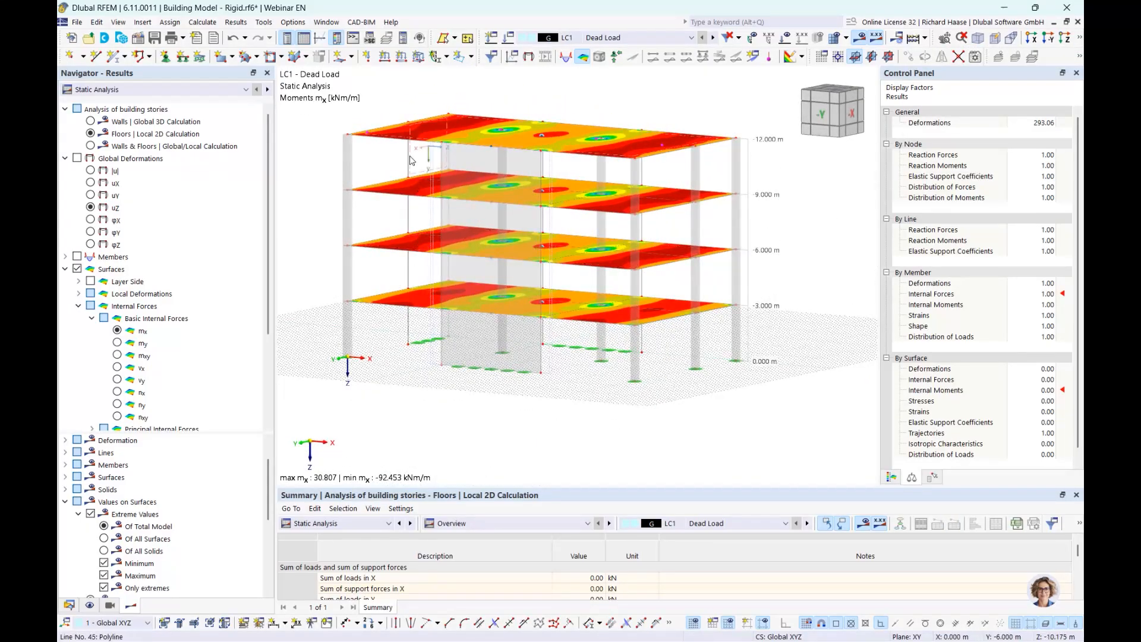
{"action": "middle_click_drag", "start_coordinate": [530, 172], "coordinate": [506, 199], "text": "ctrl"}
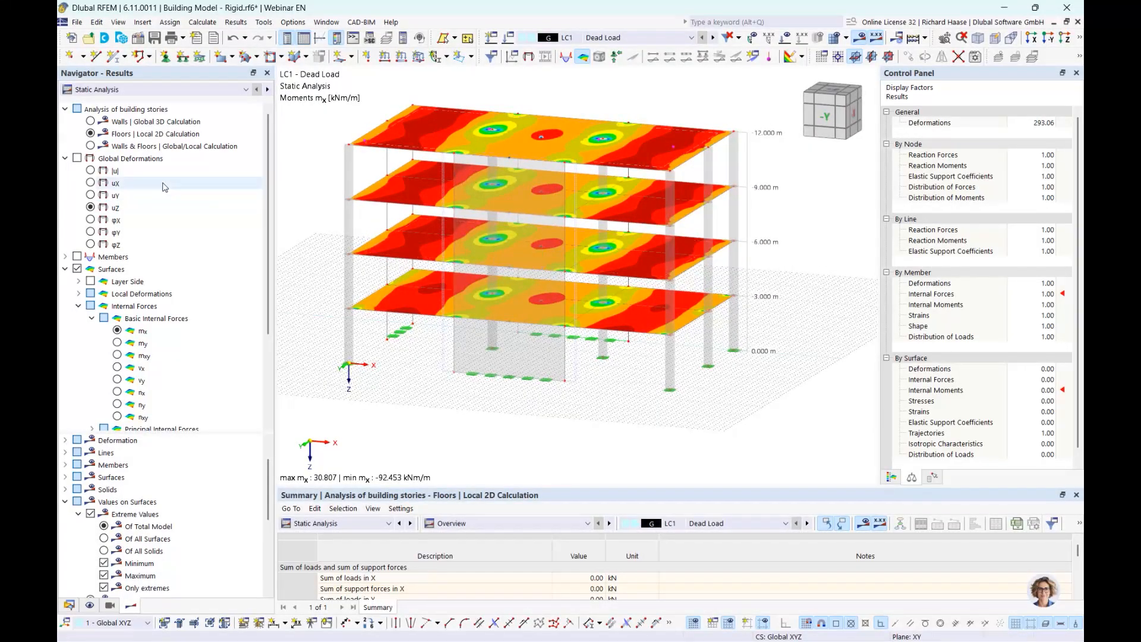
{"action": "left_click", "coordinate": [91, 122]}
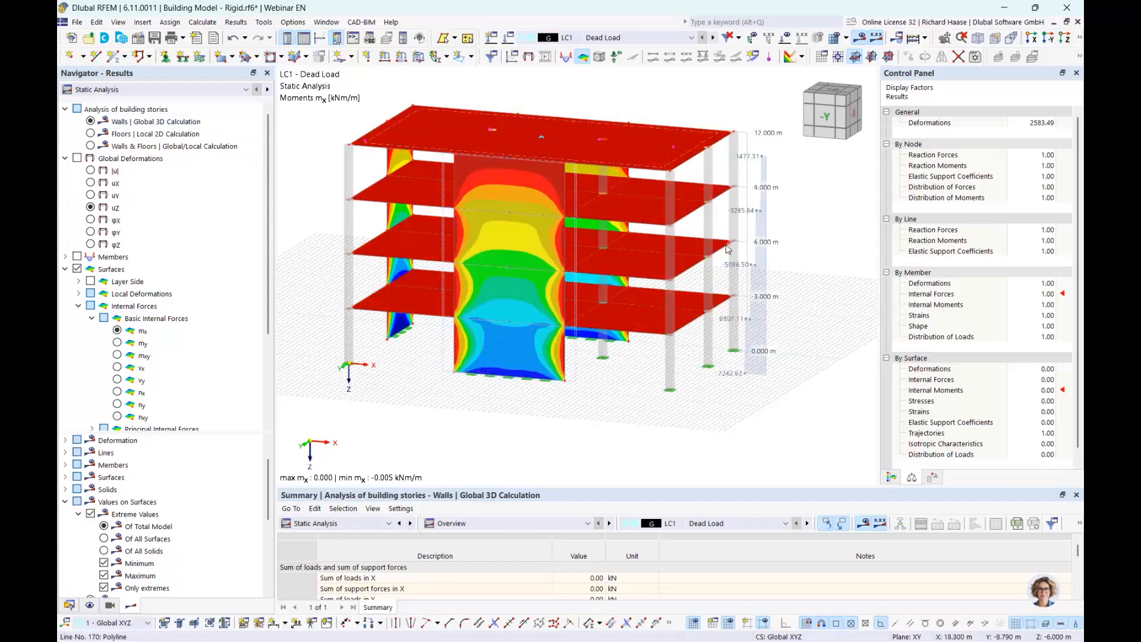
- Examine the wall moments from several sides, and display the combined Walls & Floors | Global/Local Calculation results
{"action": "middle_click_drag", "start_coordinate": [659, 267], "coordinate": [368, 223], "text": "ctrl"}
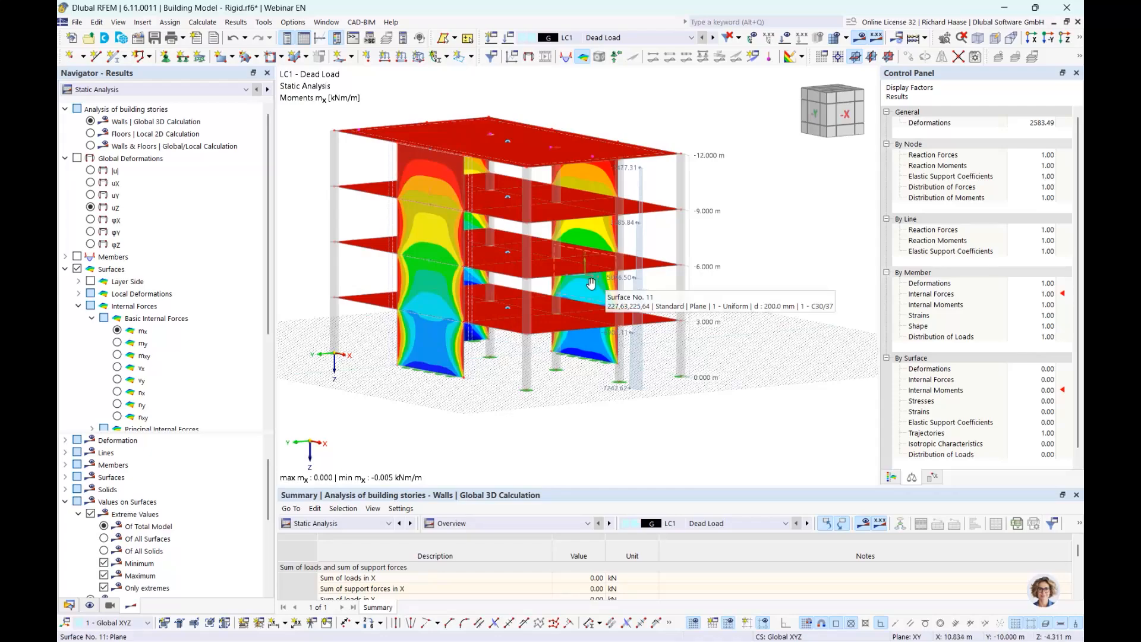
{"action": "middle_click_drag", "start_coordinate": [591, 284], "coordinate": [458, 251], "text": "ctrl"}
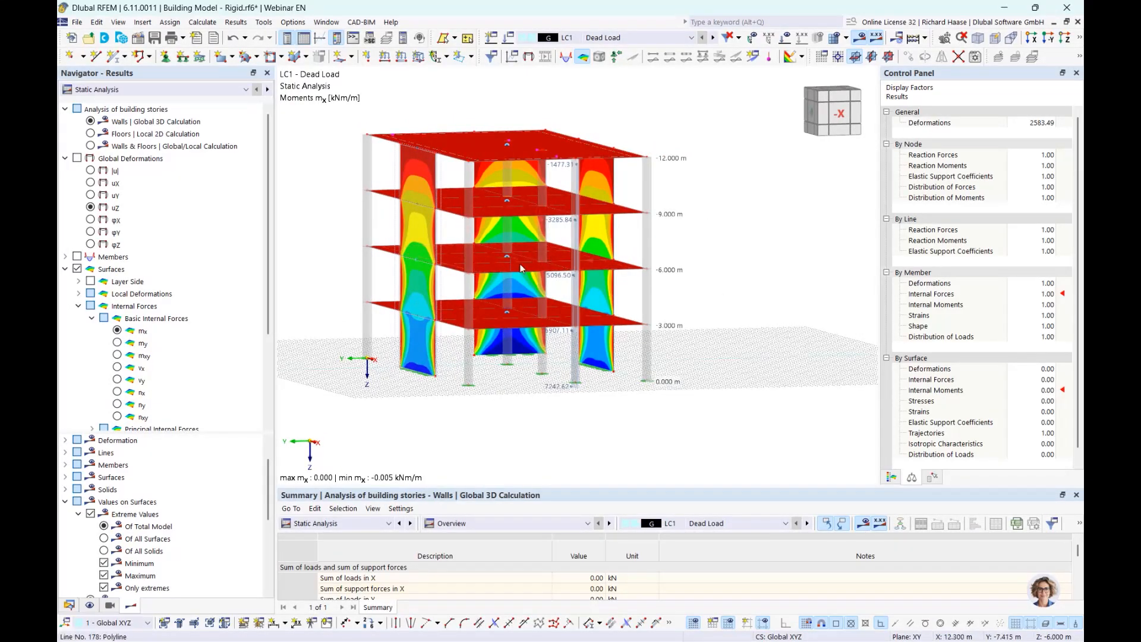
{"action": "middle_click_drag", "start_coordinate": [525, 258], "coordinate": [534, 254], "text": "ctrl"}
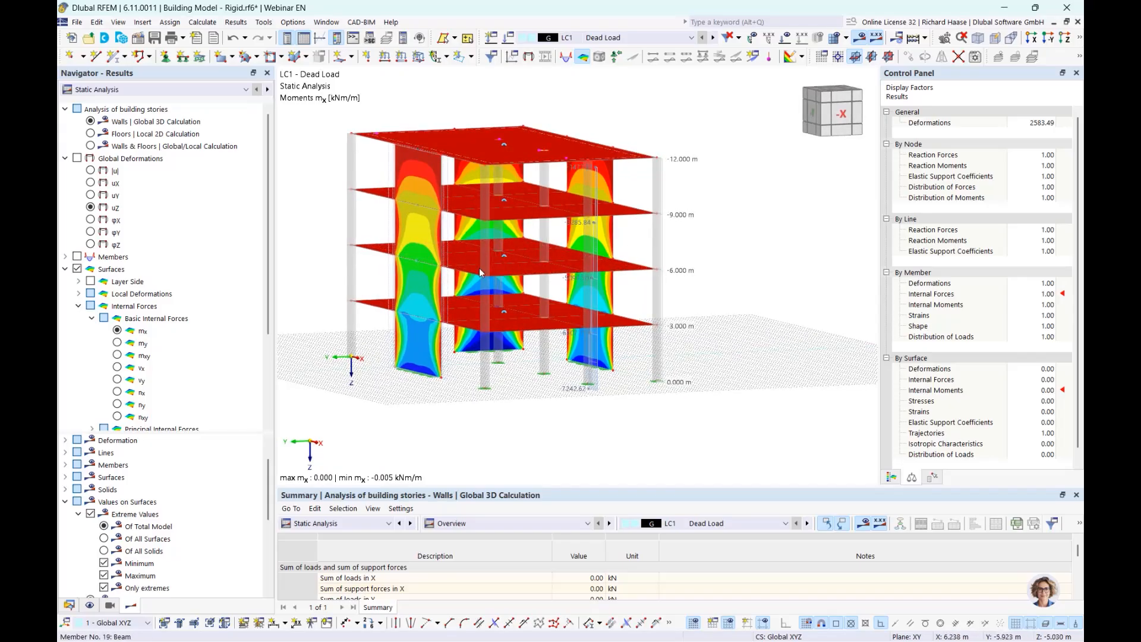
{"action": "middle_click_drag", "start_coordinate": [575, 275], "coordinate": [585, 279], "text": "ctrl"}
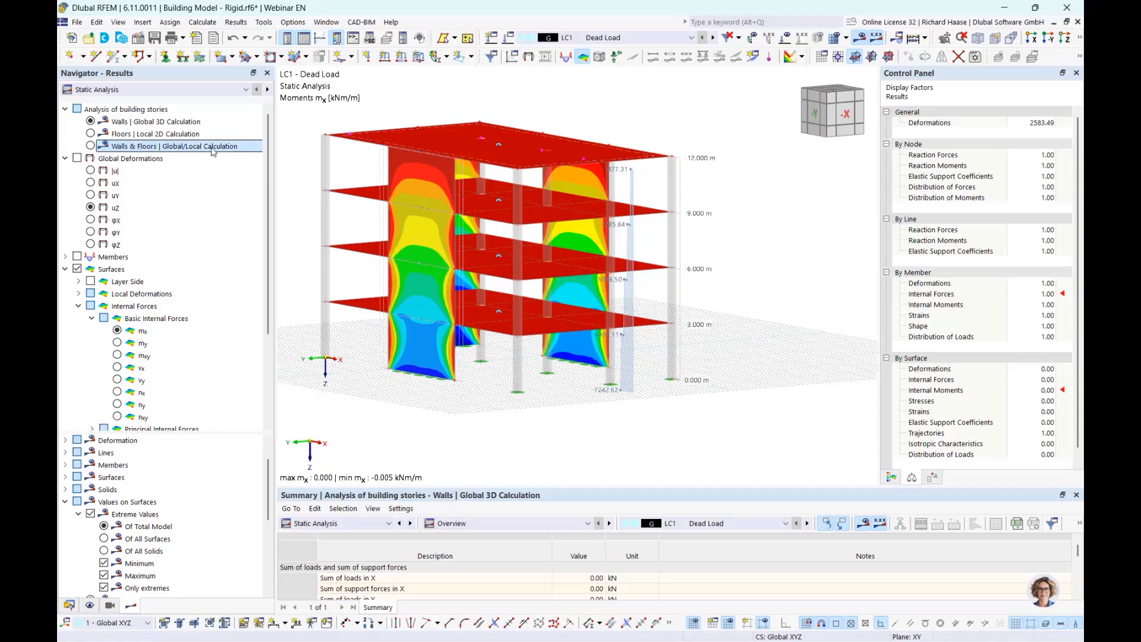
{"action": "left_click", "coordinate": [126, 136]}
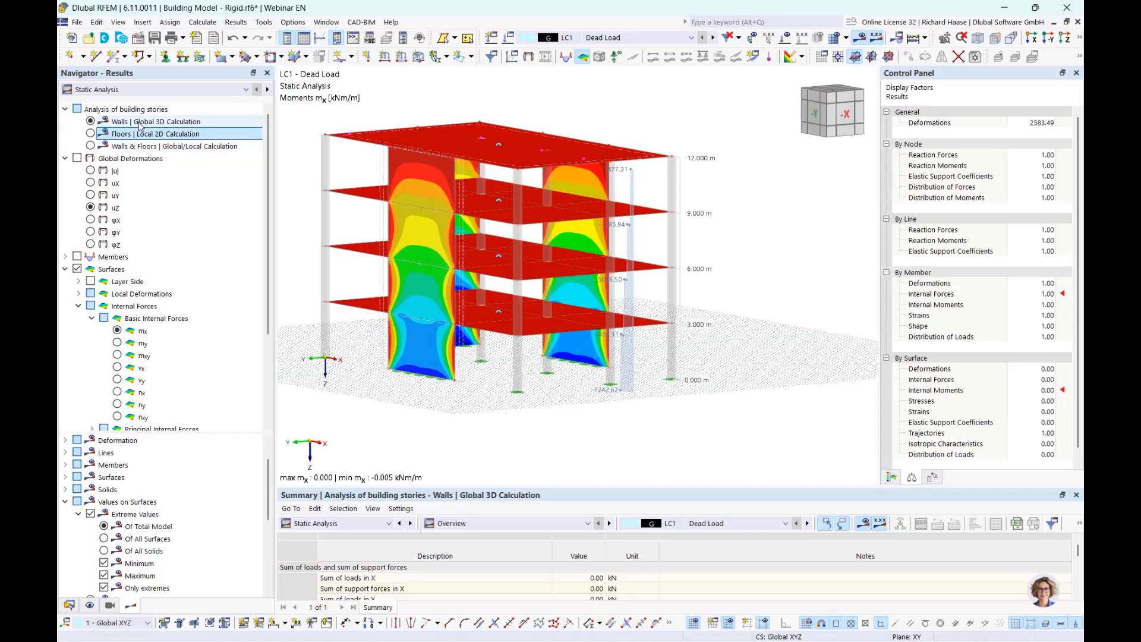
{"action": "left_click", "coordinate": [98, 147]}
{"action": "middle_click_drag", "start_coordinate": [657, 269], "coordinate": [793, 318], "text": "ctrl"}
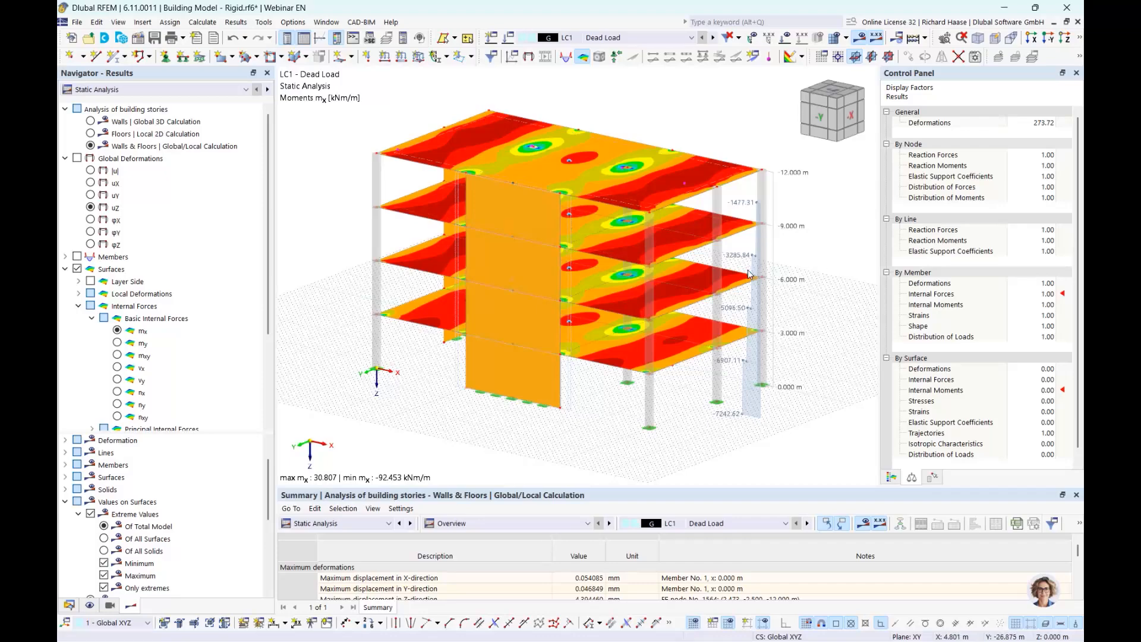
{"action": "middle_click_drag", "start_coordinate": [835, 249], "coordinate": [772, 252]}
{"action": "mouse_move", "coordinate": [547, 252]}
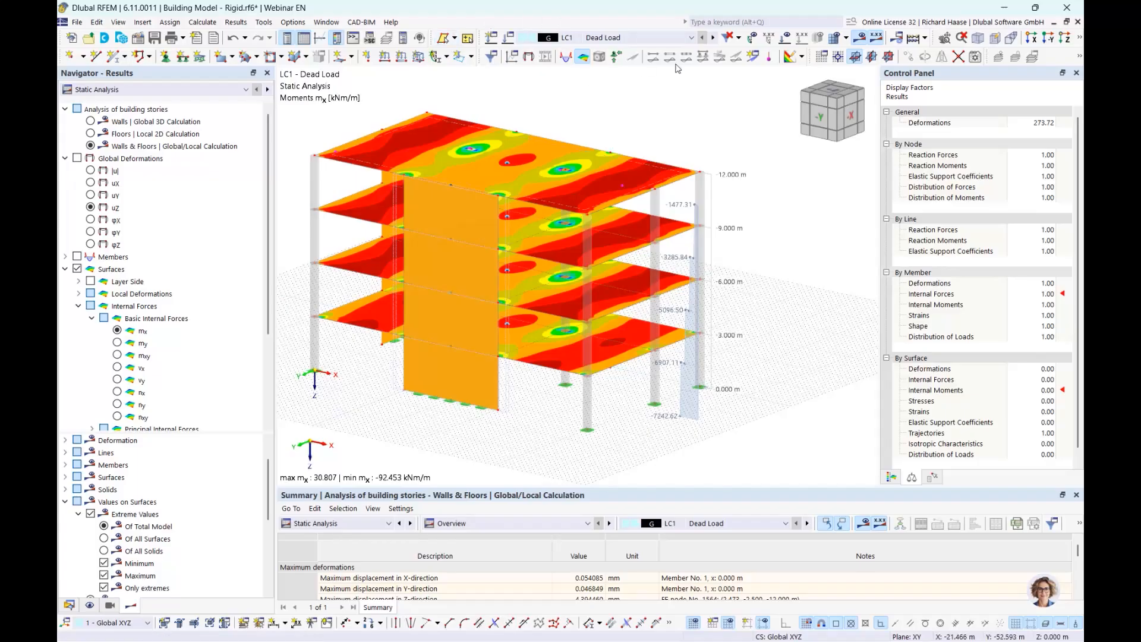
- Turn off the results display and show the LC1 dead loads on the model
{"action": "left_click", "coordinate": [861, 38]}
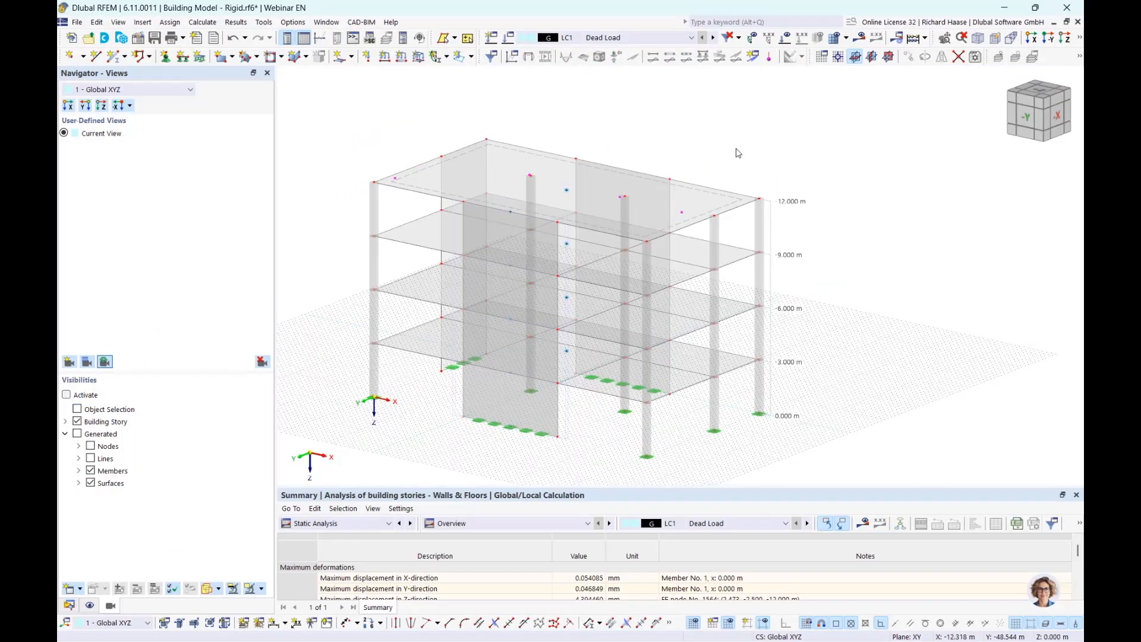
{"action": "left_click", "coordinate": [787, 39]}
{"action": "middle_click_drag", "start_coordinate": [703, 156], "coordinate": [556, 145]}
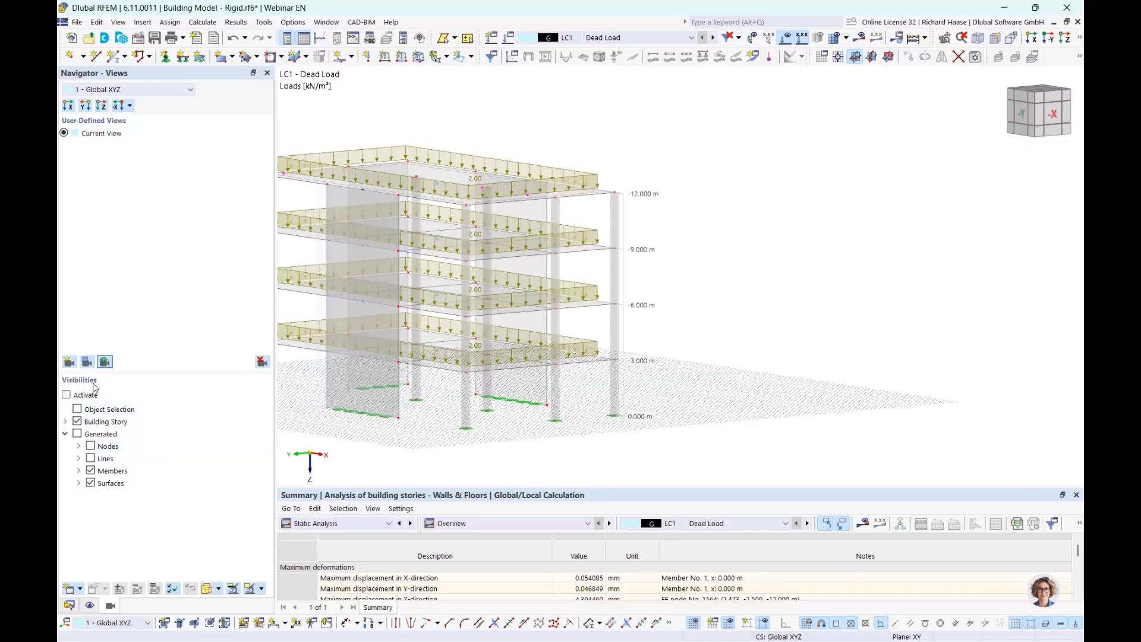
- Expand the building story visibilities and activate visibility mode for story 3, with its top at -12.000 m
{"action": "left_click", "coordinate": [65, 434]}
{"action": "left_click", "coordinate": [126, 423]}
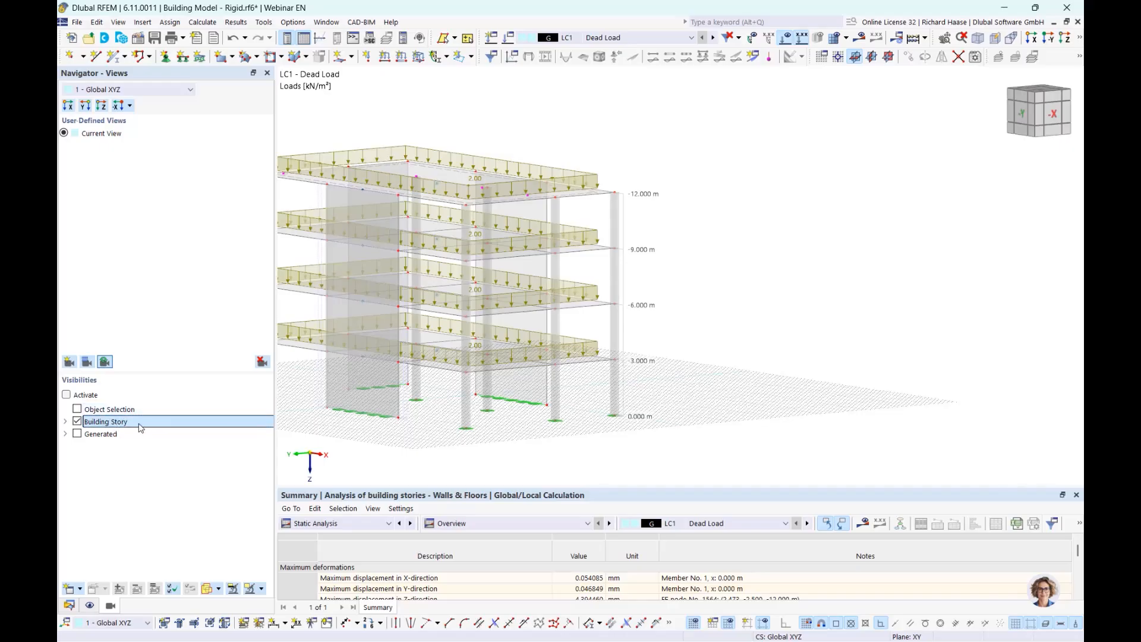
{"action": "left_click", "coordinate": [65, 422]}
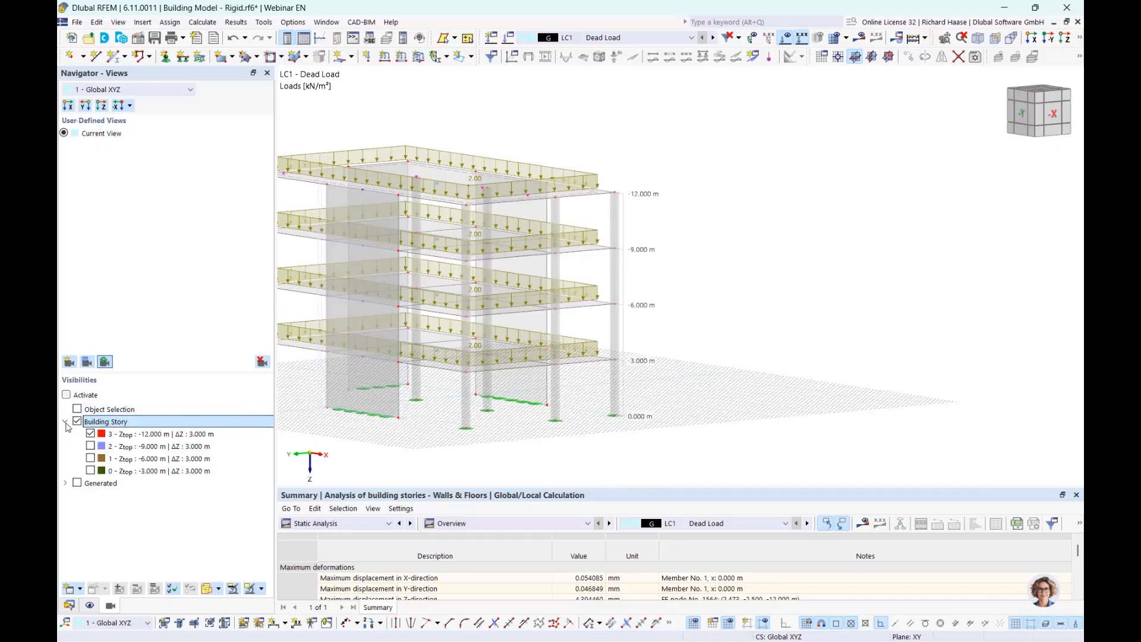
{"action": "middle_click_drag", "start_coordinate": [572, 448], "coordinate": [686, 429]}
{"action": "left_click", "coordinate": [157, 434]}
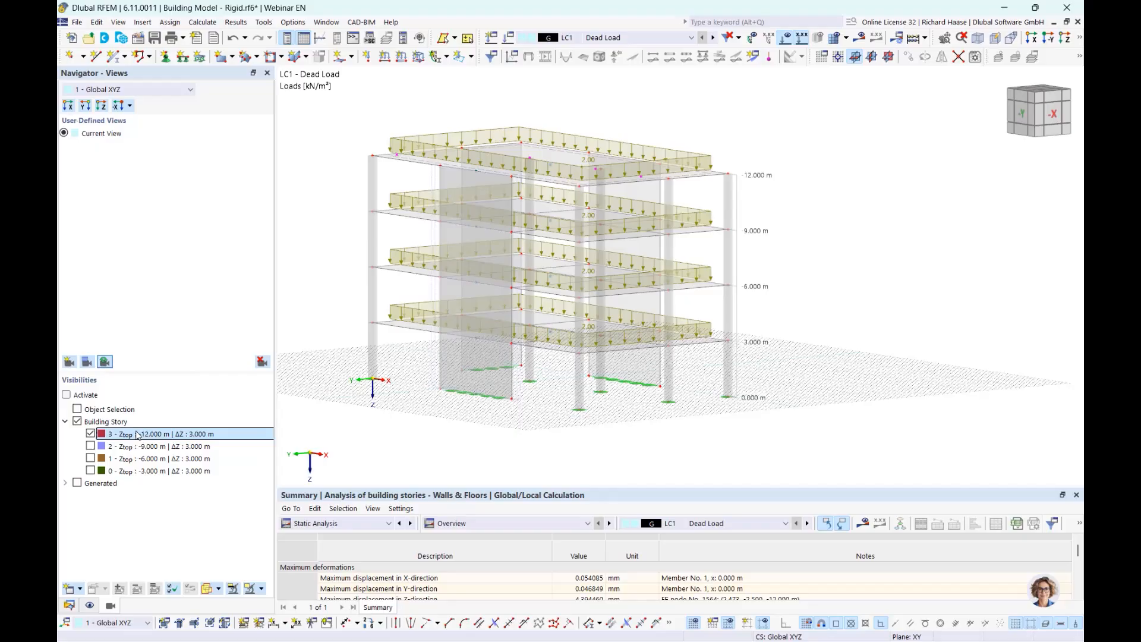
{"action": "left_click", "coordinate": [66, 395]}
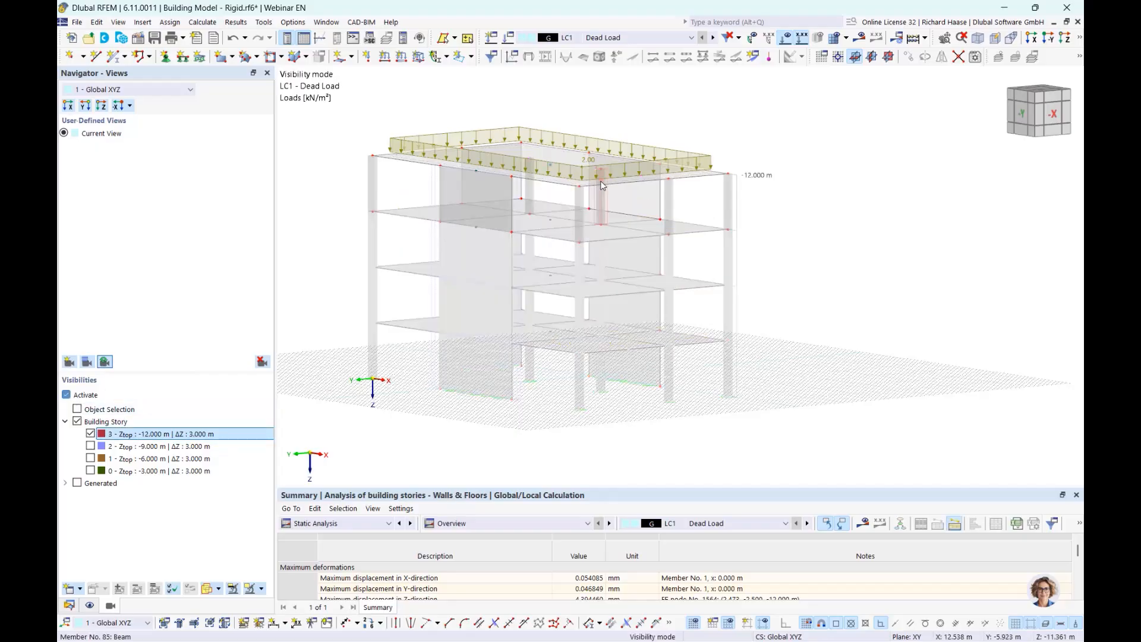
- View stories 1 and 0 in isolation one after the other, and return to story 3 only
{"action": "left_click", "coordinate": [90, 458]}
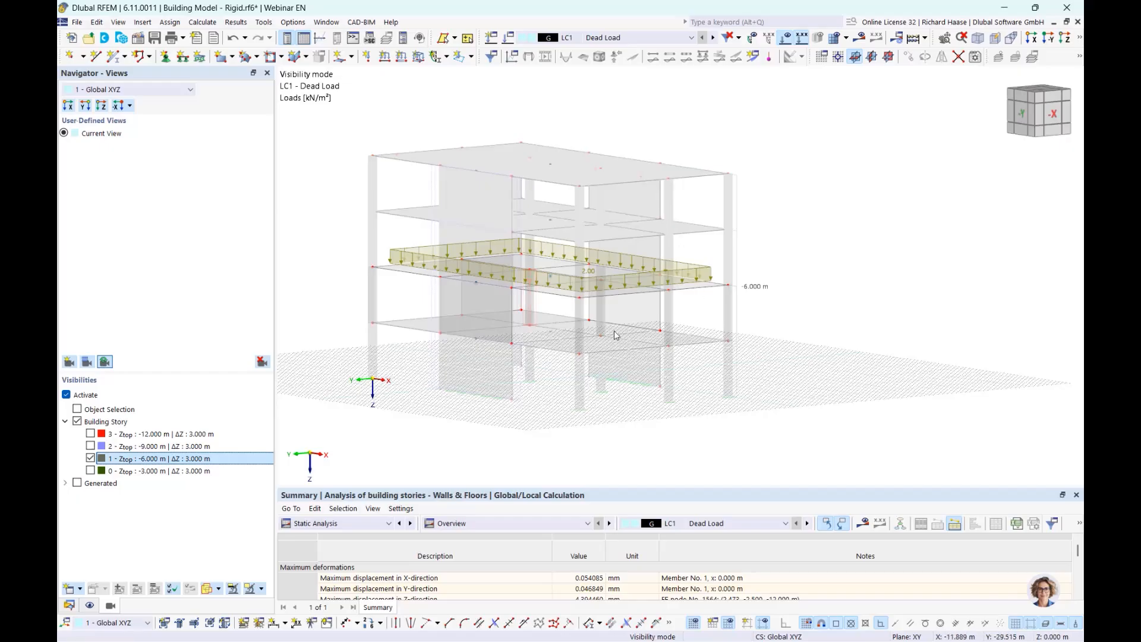
{"action": "left_click", "coordinate": [90, 470]}
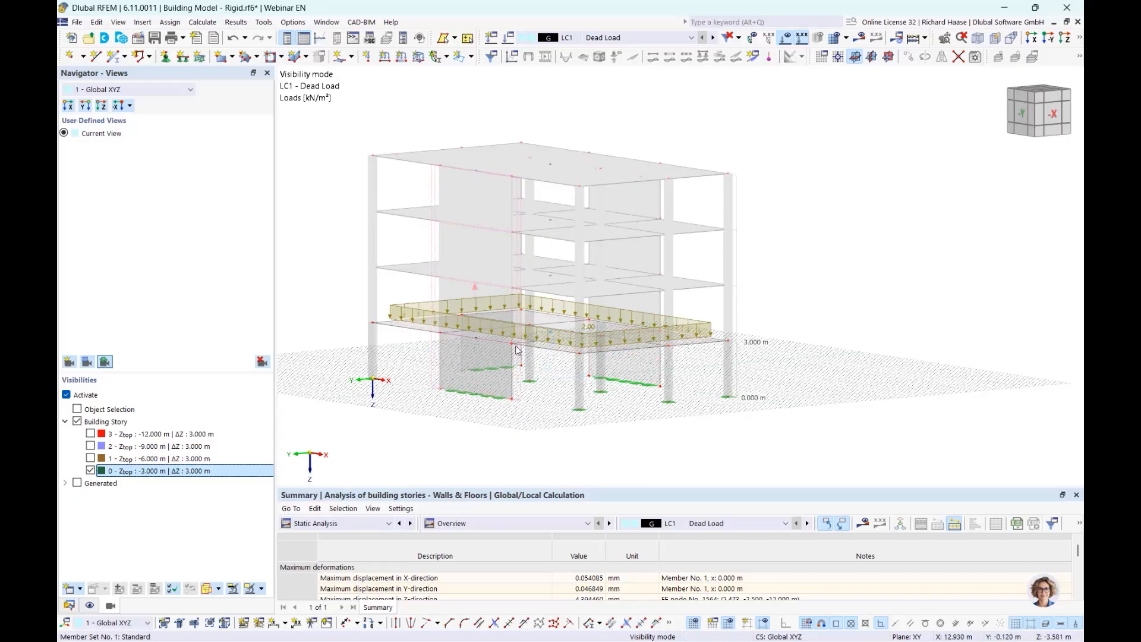
{"action": "left_click", "coordinate": [90, 471]}
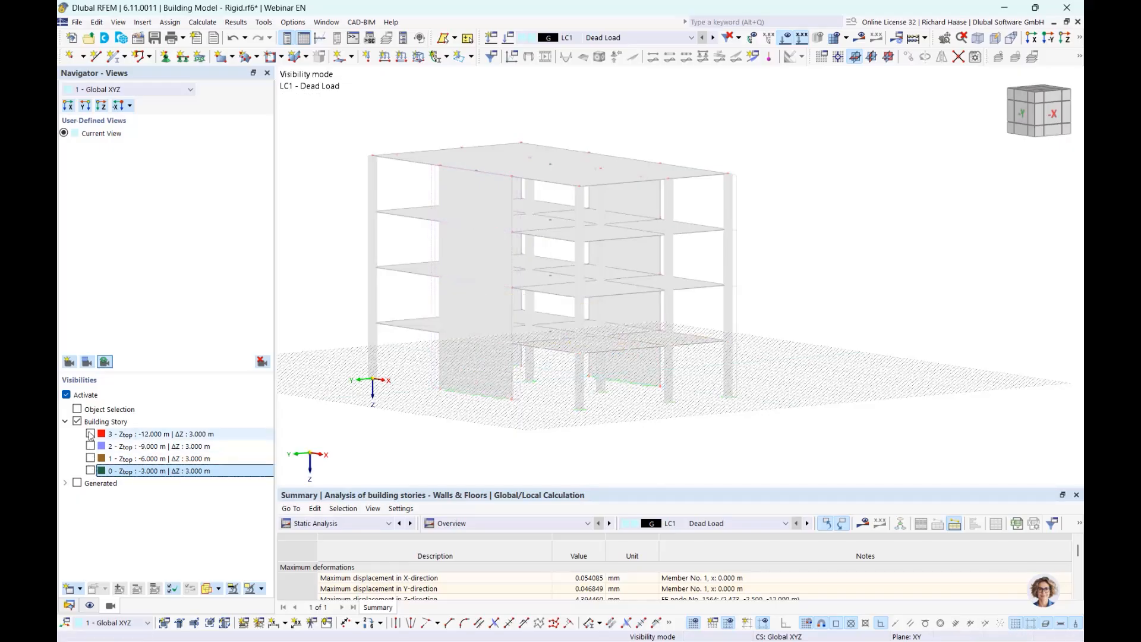
{"action": "left_click", "coordinate": [90, 435]}
{"action": "left_click", "coordinate": [90, 434]}
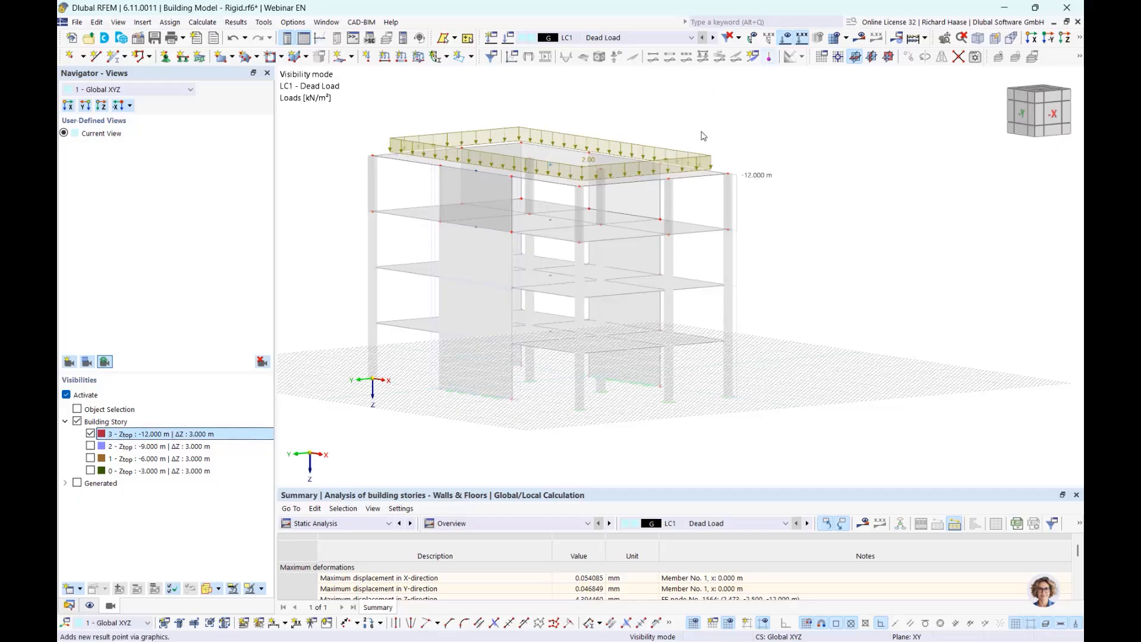
- Display the loads from the distribution surface for the top floor slab and inspect them on its walls and columns
{"action": "scroll", "coordinate": [632, 140], "scroll_direction": "up", "scroll_amount": 3}
{"action": "middle_click_drag", "start_coordinate": [683, 132], "coordinate": [746, 168], "text": "ctrl"}
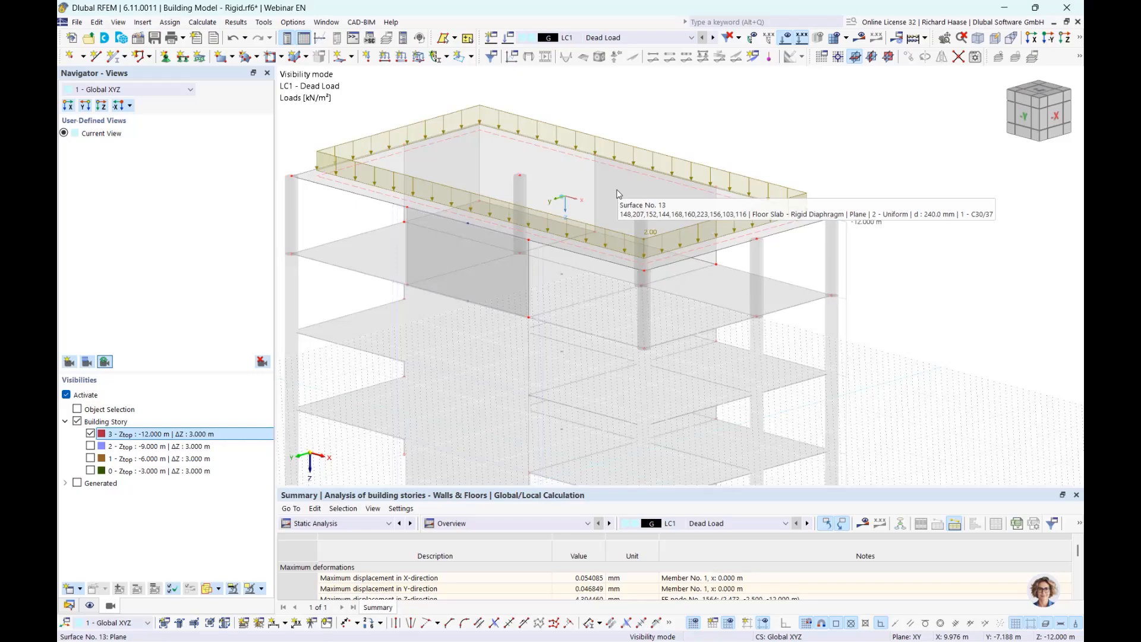
{"action": "right_click", "coordinate": [581, 183]}
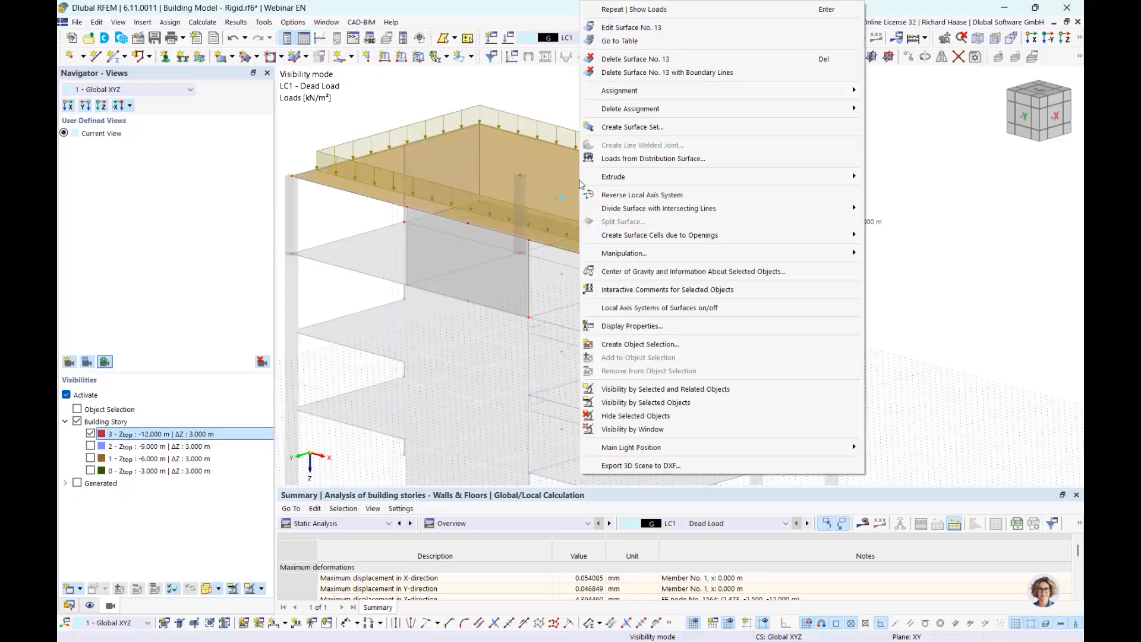
{"action": "left_click", "coordinate": [687, 160]}
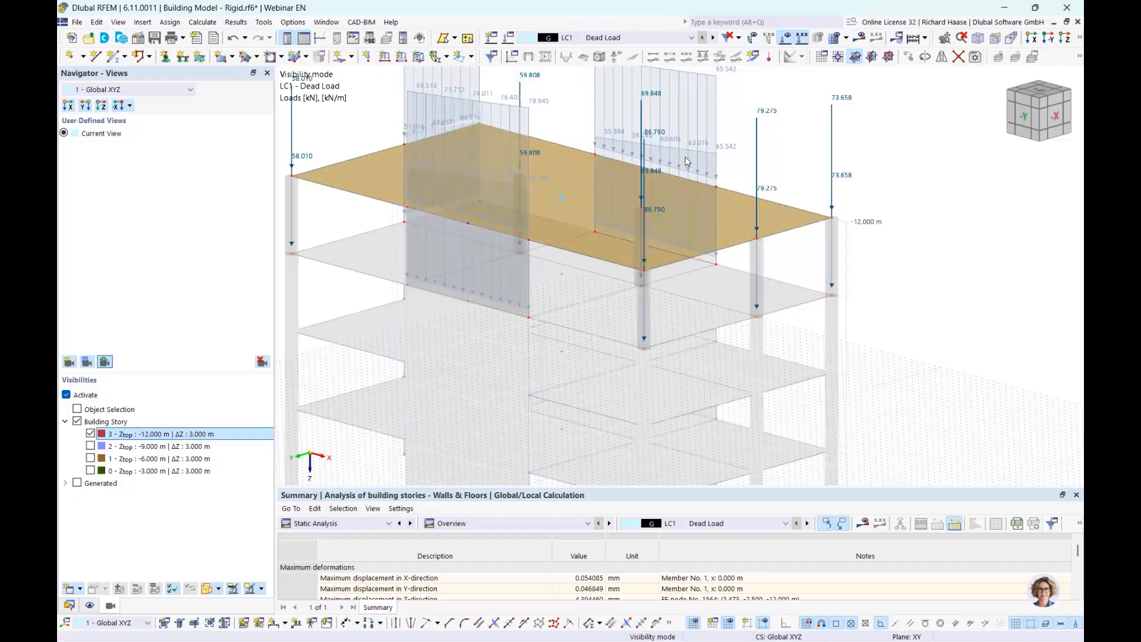
{"action": "middle_click_drag", "start_coordinate": [568, 210], "coordinate": [558, 237]}
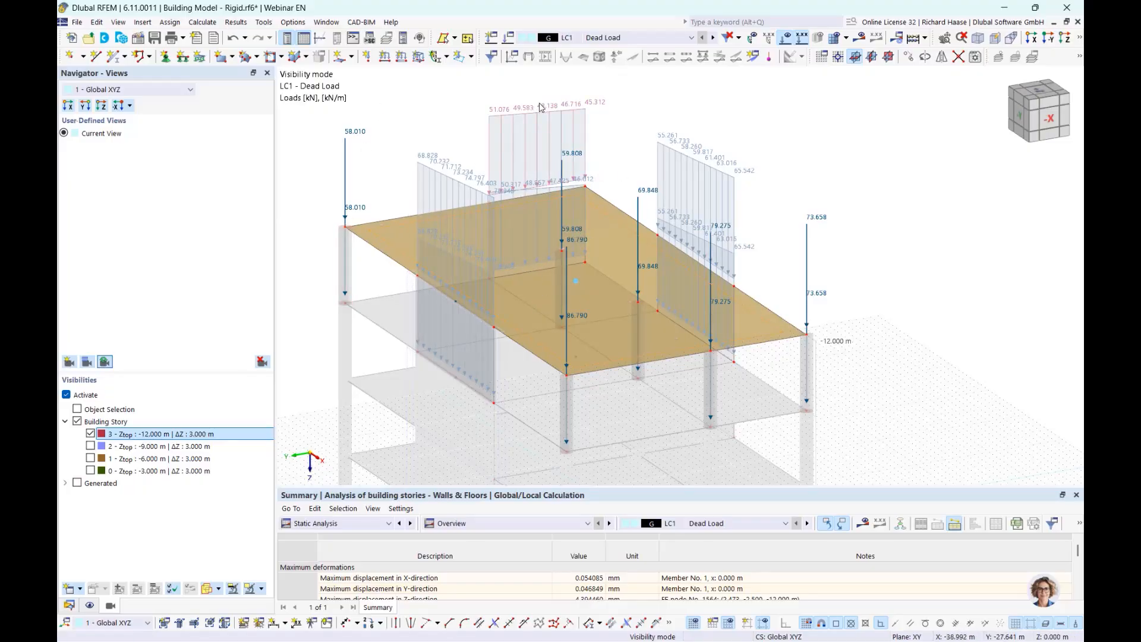
{"action": "middle_click_drag", "start_coordinate": [552, 104], "coordinate": [553, 225], "text": "ctrl"}
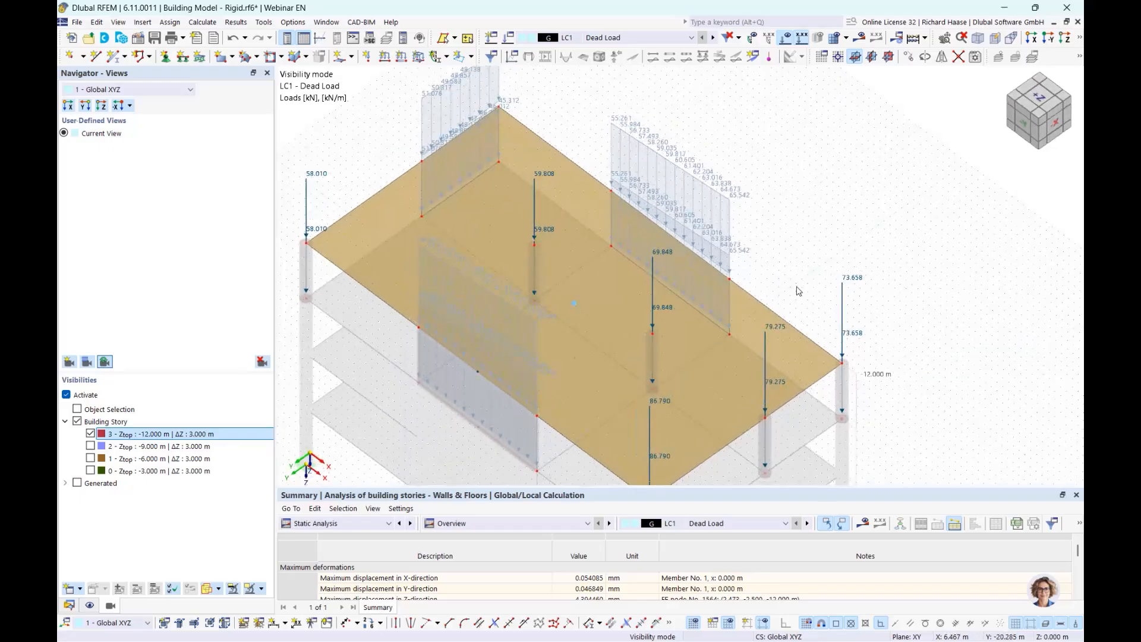
- Review the top slab's stiffness type and load transfer direction options, keeping Isotropic | FEA, and close its properties without changes
{"action": "double_click", "coordinate": [697, 329]}
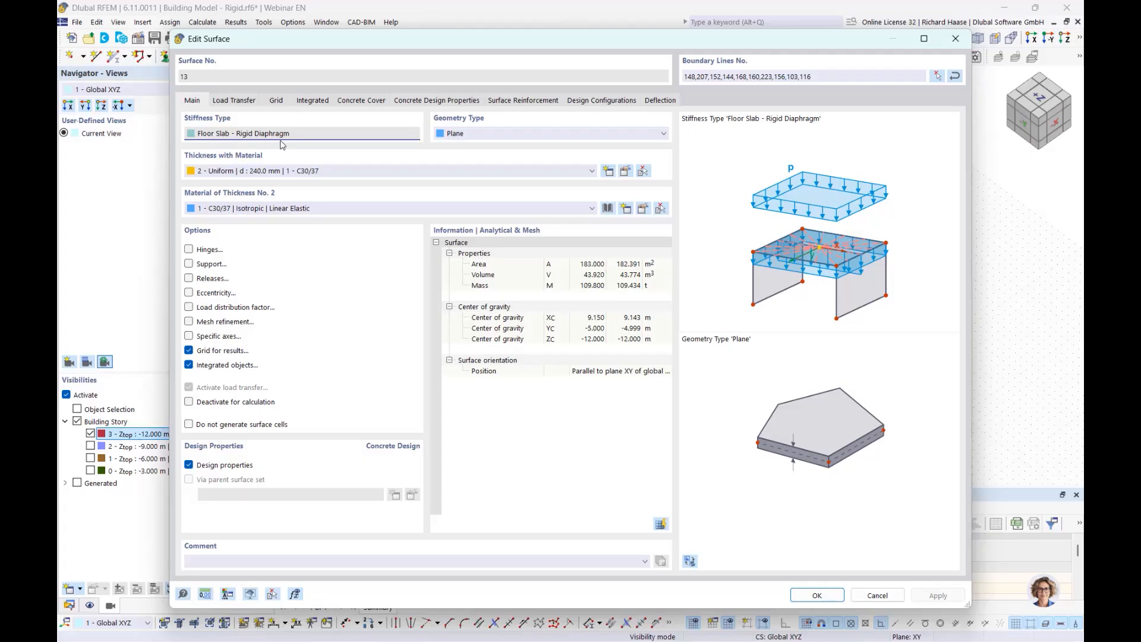
{"action": "left_click", "coordinate": [233, 101]}
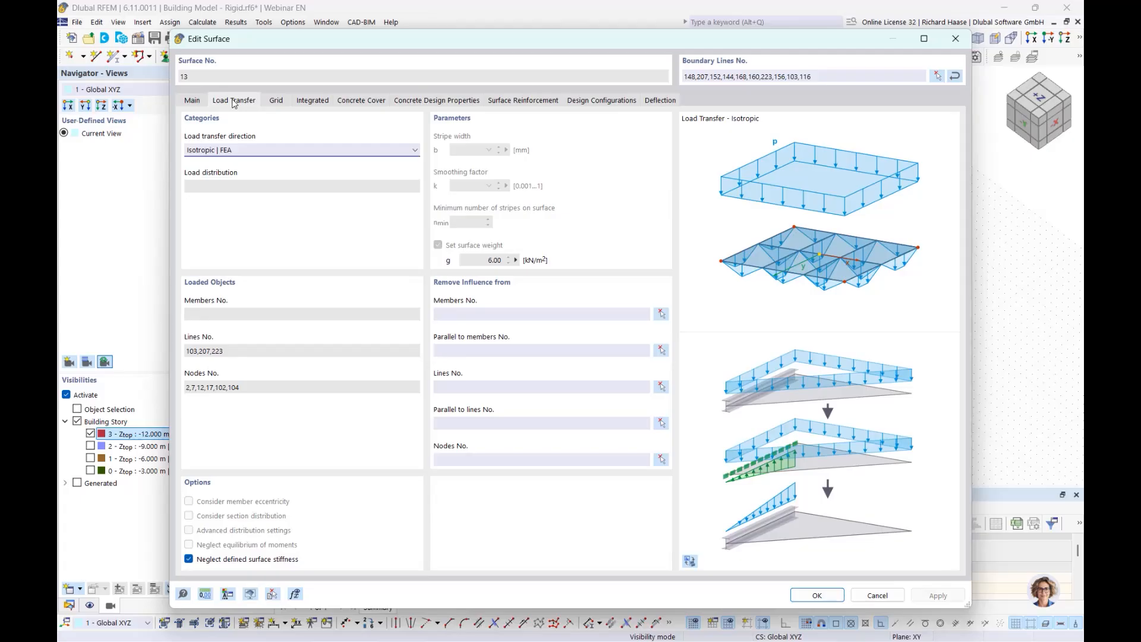
{"action": "left_click", "coordinate": [230, 153]}
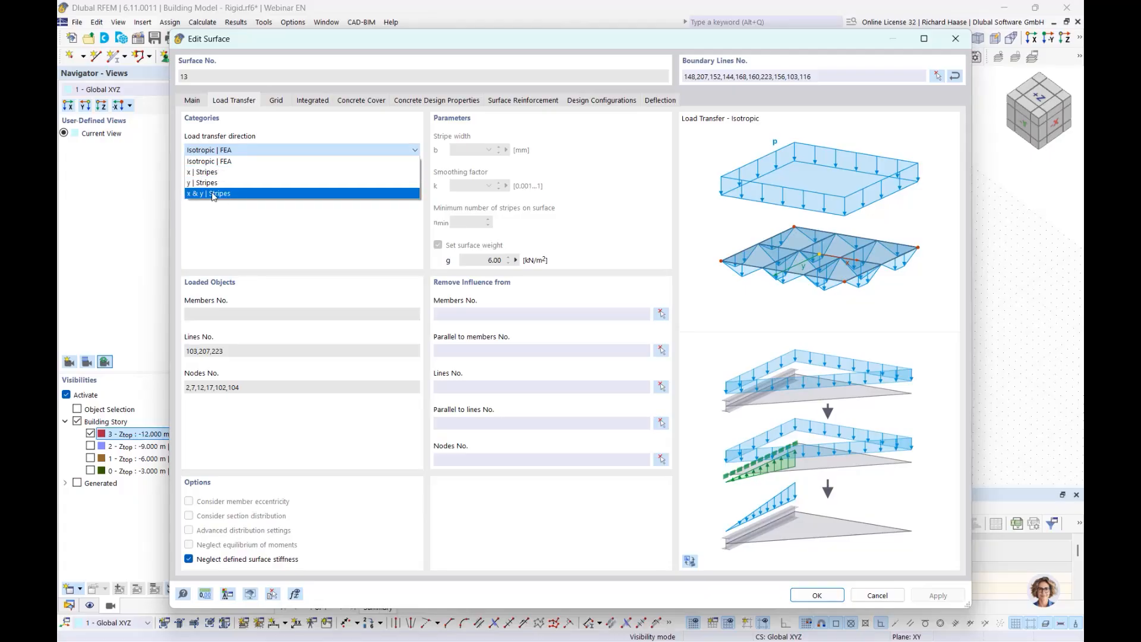
{"action": "left_click", "coordinate": [237, 163]}
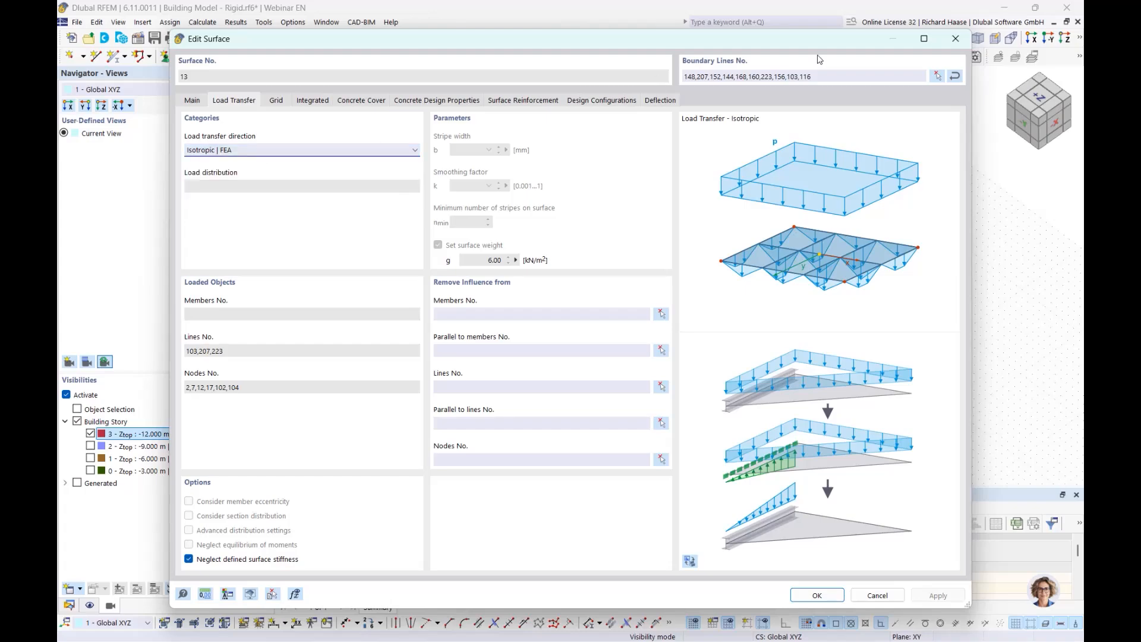
{"action": "left_click", "coordinate": [956, 39]}
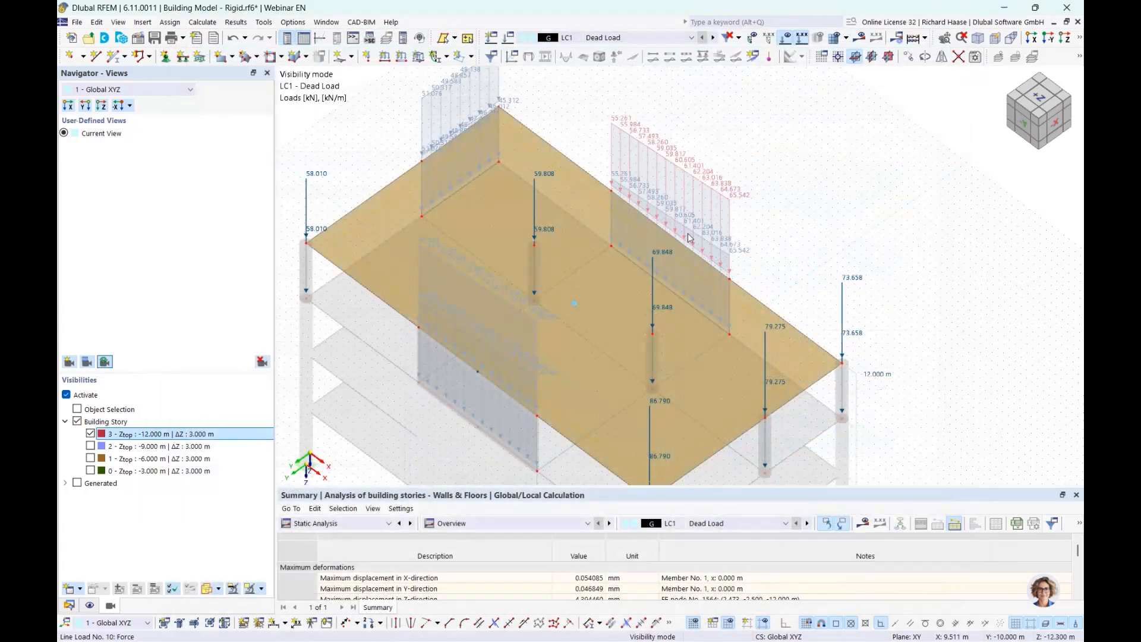
- Switch the top slab back from its distributed loads to the original surface load and deselect it
{"action": "right_click", "coordinate": [573, 243]}
{"action": "left_click", "coordinate": [643, 159]}
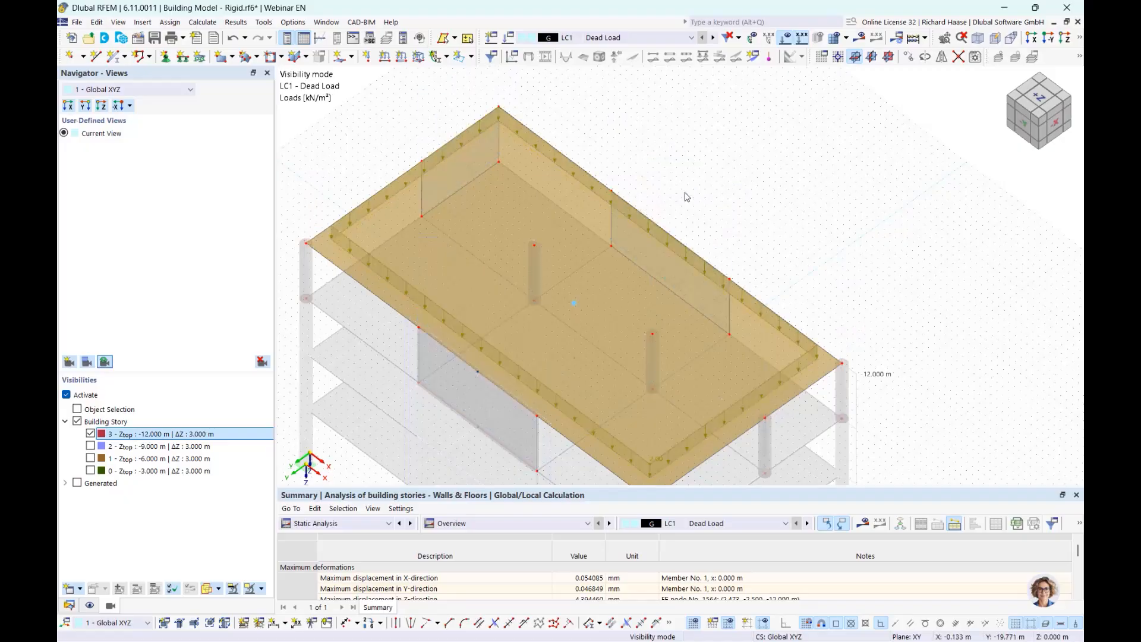
{"action": "middle_click_drag", "start_coordinate": [686, 196], "coordinate": [696, 123], "text": "ctrl"}
{"action": "left_click", "coordinate": [721, 132]}
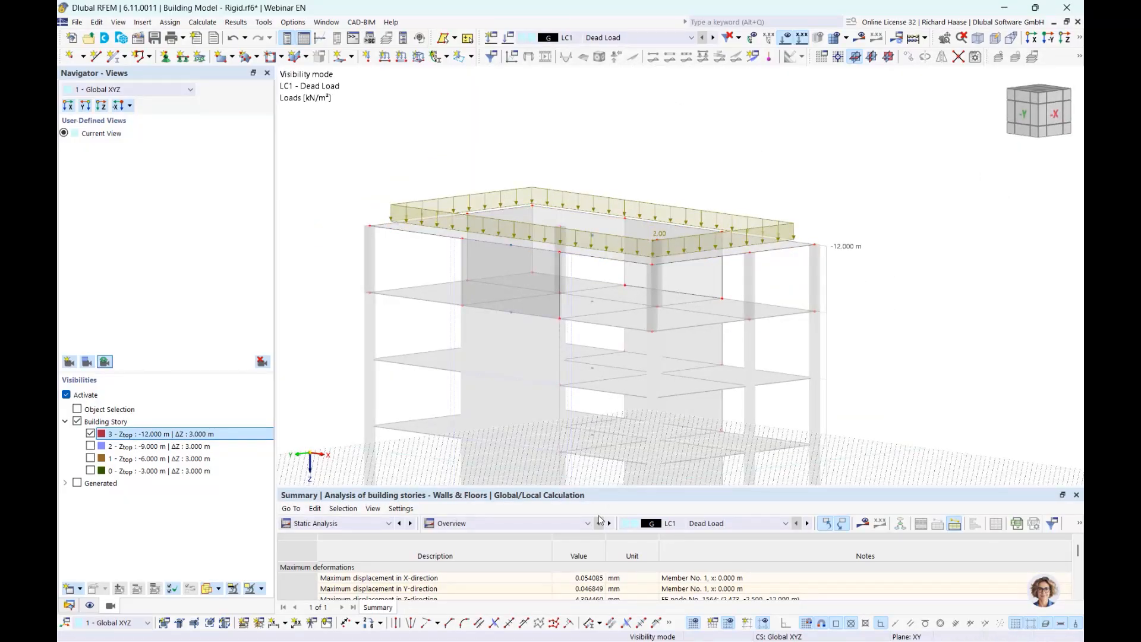
{"action": "middle_click_drag", "start_coordinate": [822, 389], "coordinate": [825, 392]}
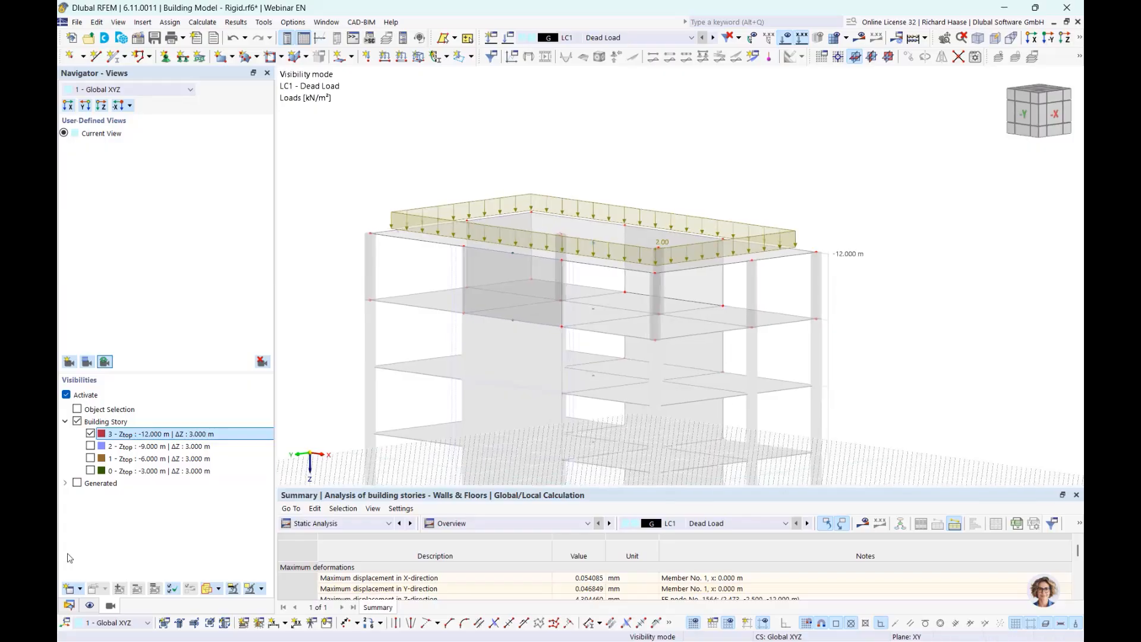
- Expand the Shear Walls entry under Building Model in the project data and bring the whole building into view
{"action": "left_click", "coordinate": [70, 605]}
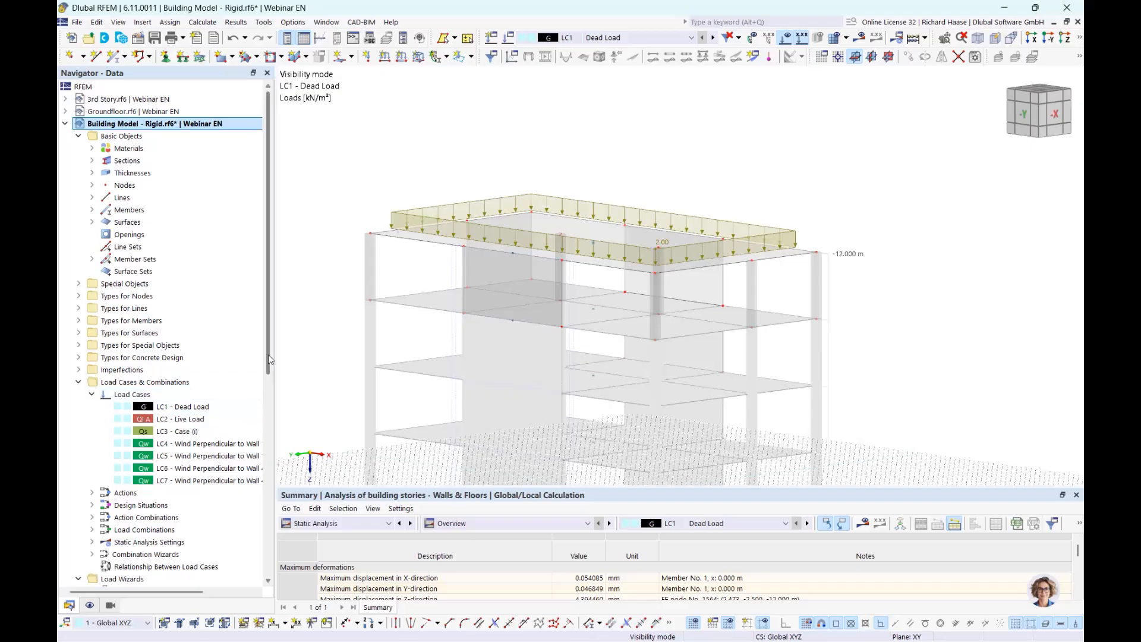
{"action": "left_click_drag", "start_coordinate": [268, 360], "coordinate": [269, 389]}
{"action": "scroll", "coordinate": [188, 518], "scroll_direction": "down", "scroll_amount": 8}
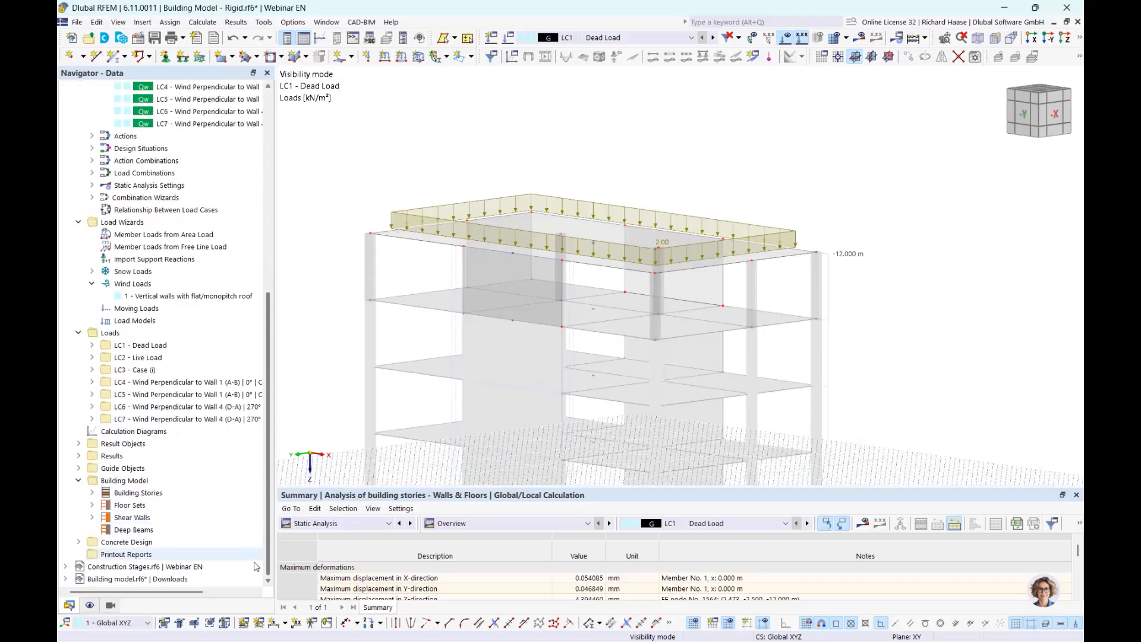
{"action": "left_click", "coordinate": [198, 495]}
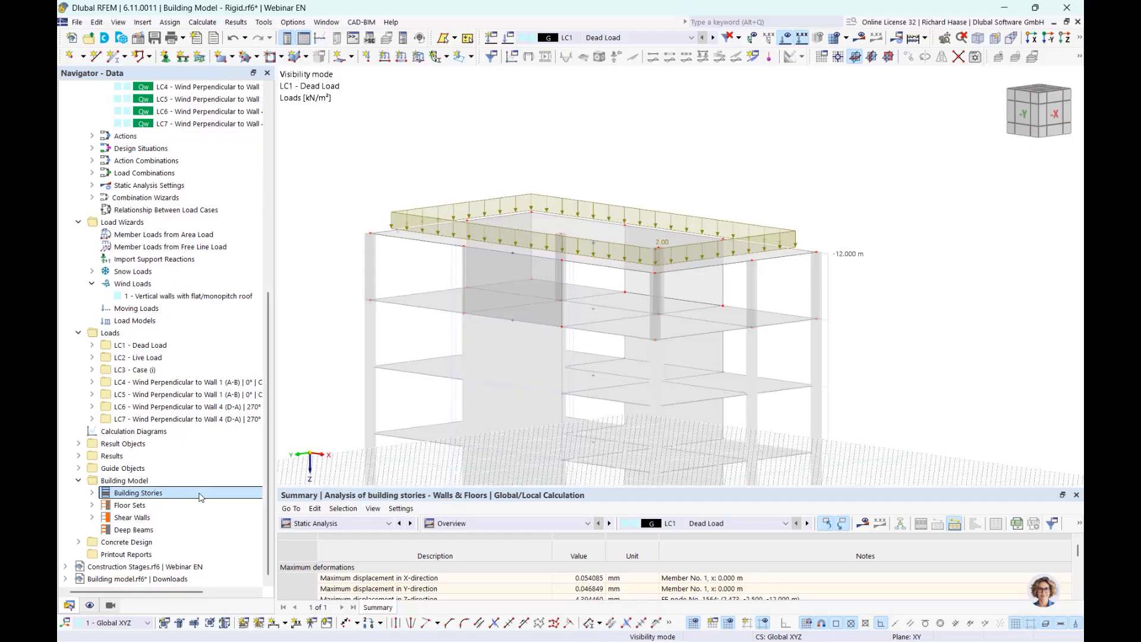
{"action": "left_click", "coordinate": [158, 522]}
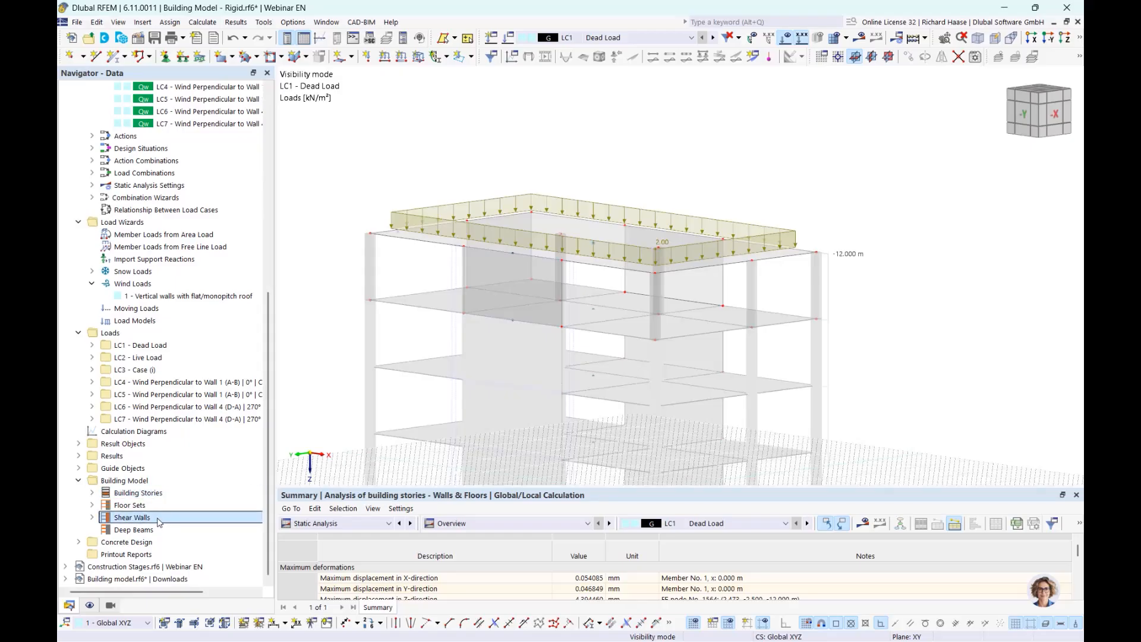
{"action": "left_click", "coordinate": [93, 518]}
{"action": "scroll", "coordinate": [623, 289], "scroll_direction": "down", "scroll_amount": 2}
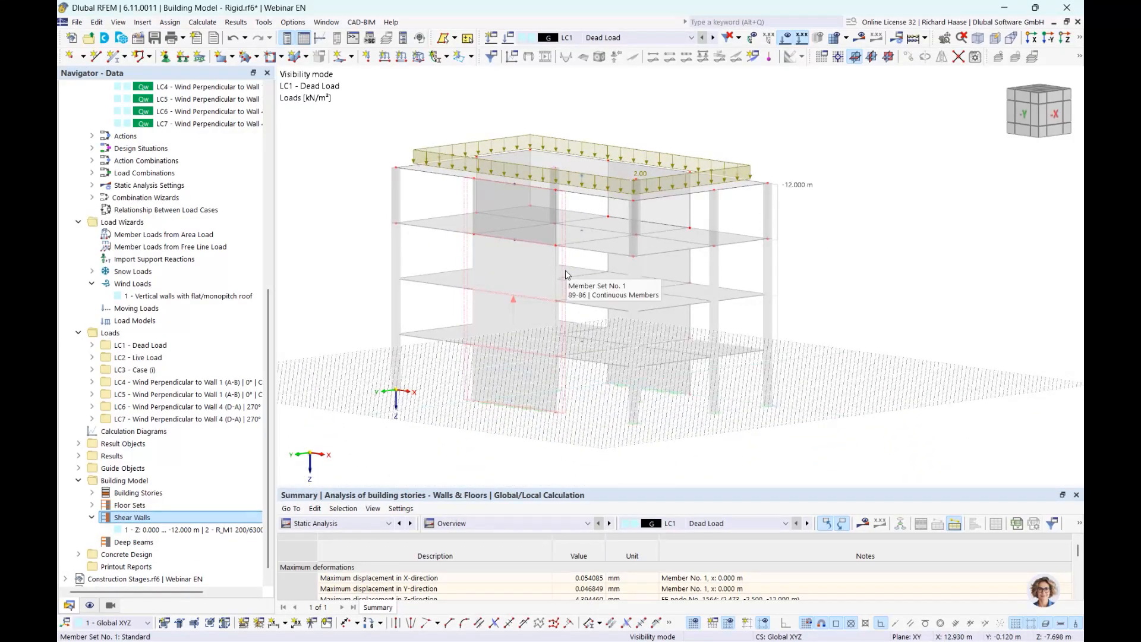
- Cancel the visibility mode so that all stories of the building are displayed
{"action": "left_click", "coordinate": [1076, 39]}
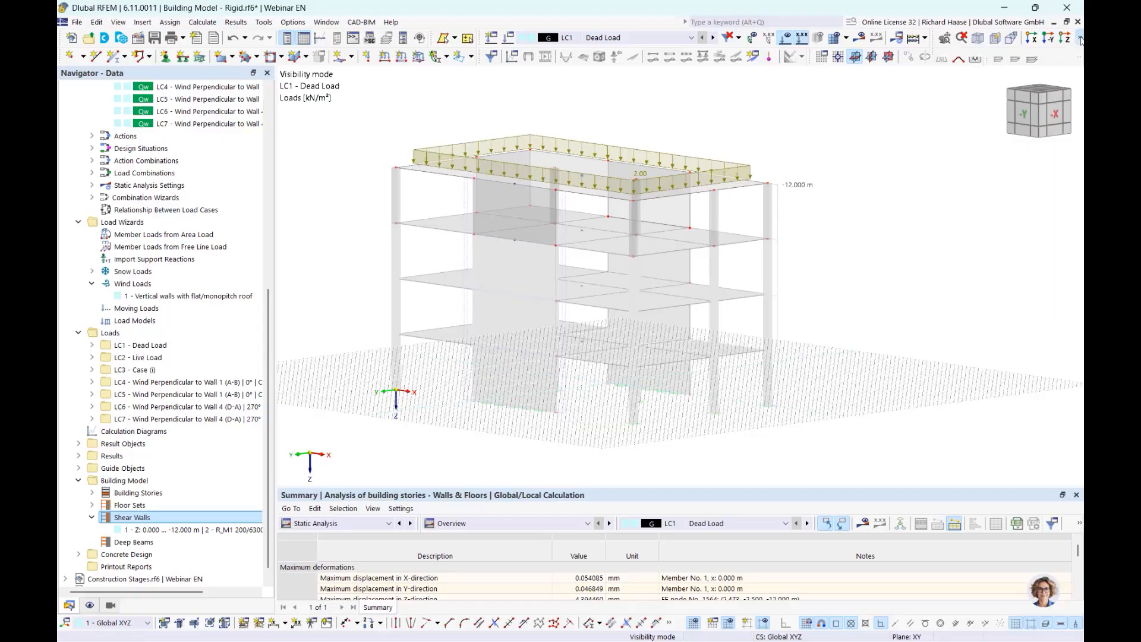
{"action": "left_click", "coordinate": [980, 54]}
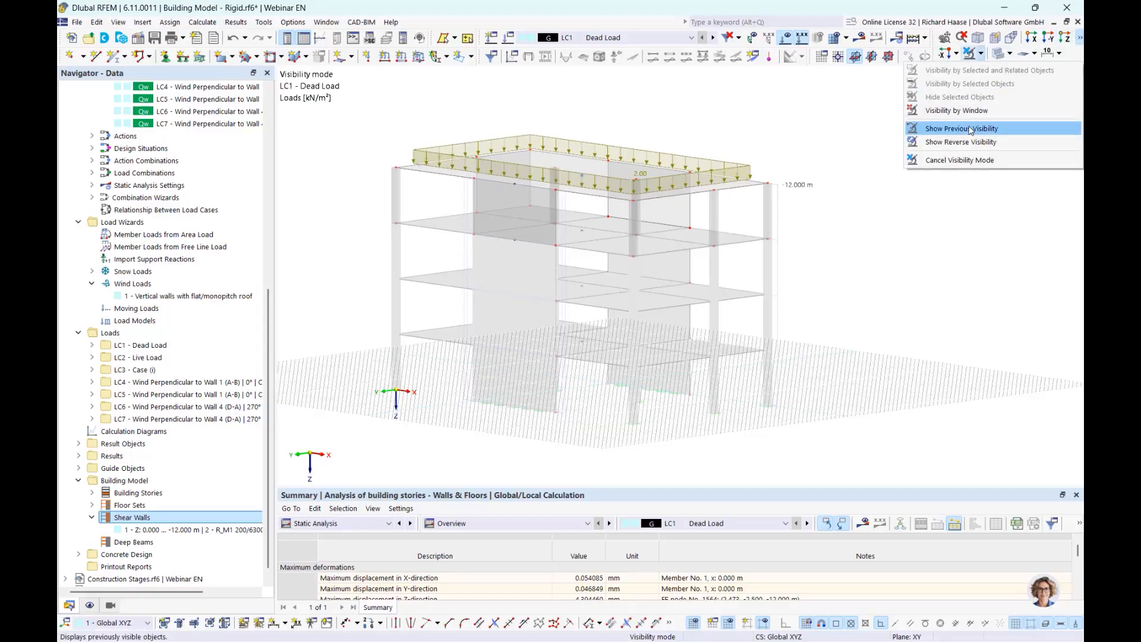
{"action": "left_click", "coordinate": [959, 160]}
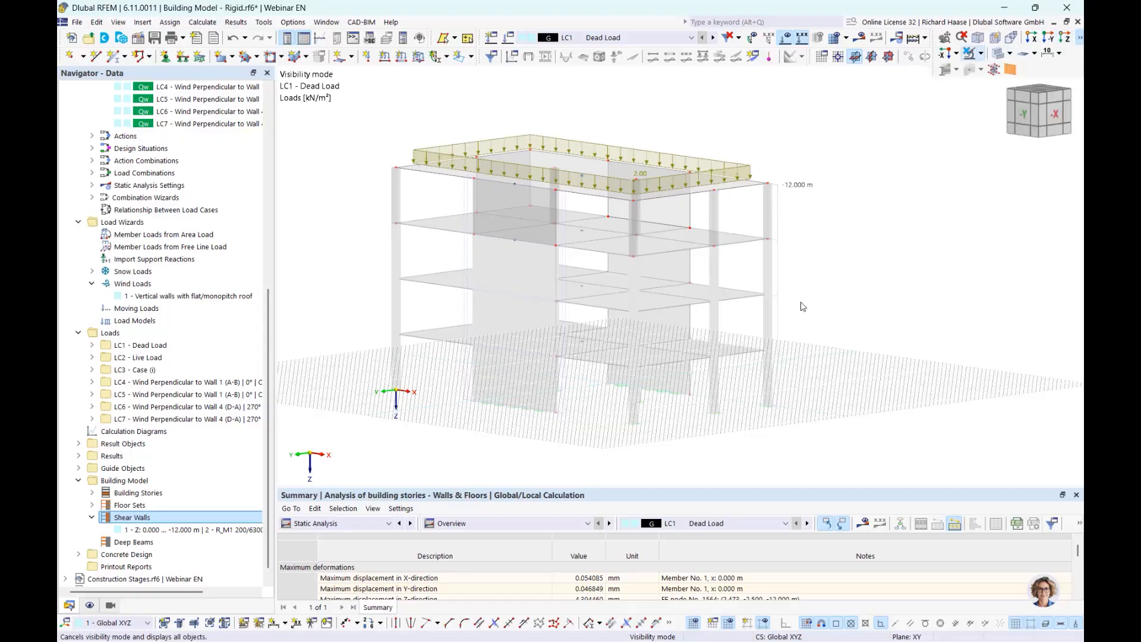
- Review shear wall 1's definition and its assignable object types, keeping Surfaces / Cells, and close it without changes
{"action": "left_click", "coordinate": [180, 529]}
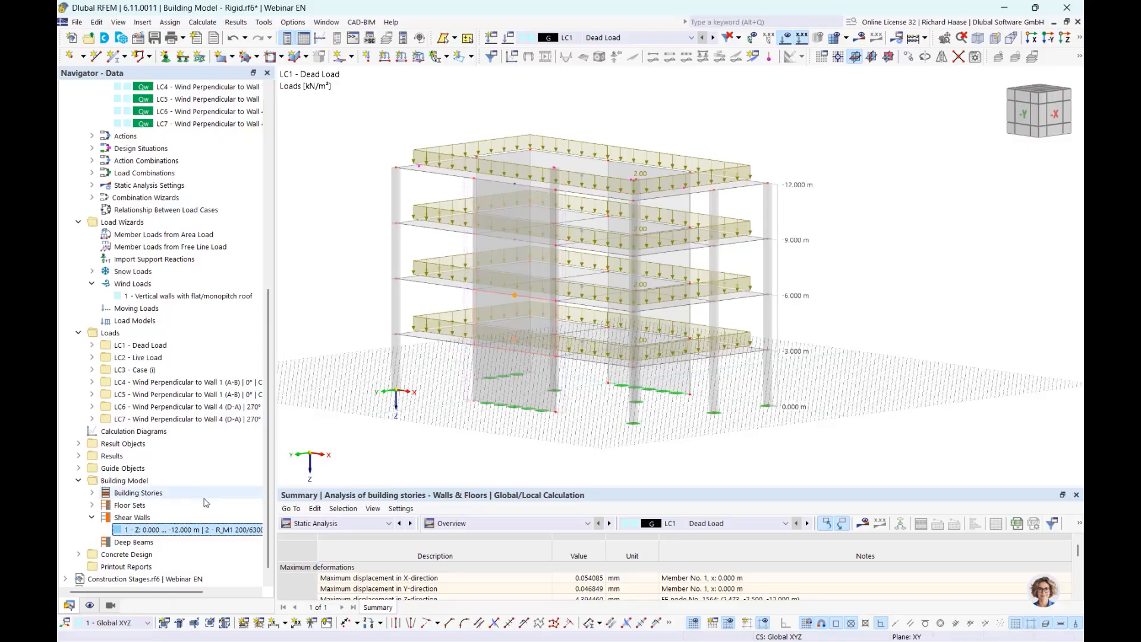
{"action": "double_click", "coordinate": [191, 529]}
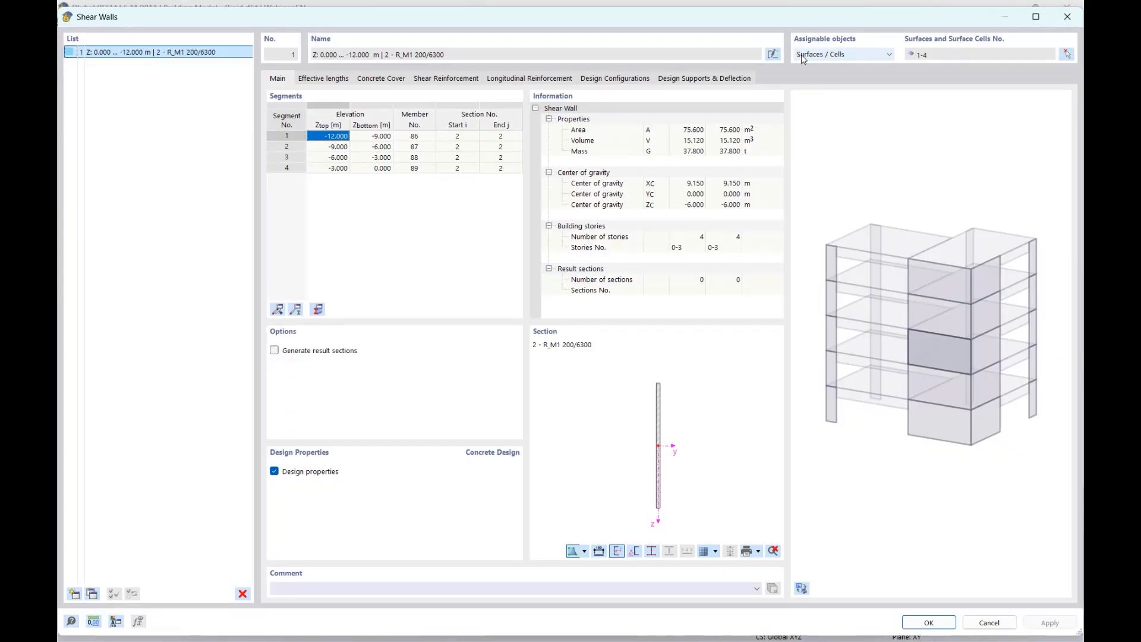
{"action": "left_click", "coordinate": [853, 60]}
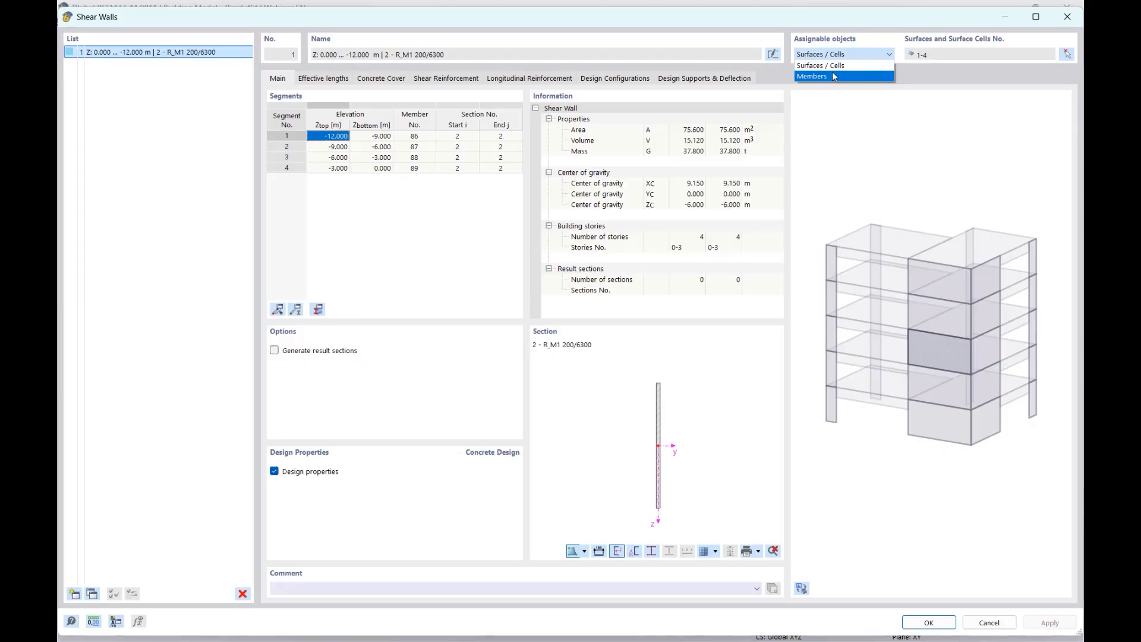
{"action": "left_click", "coordinate": [873, 24]}
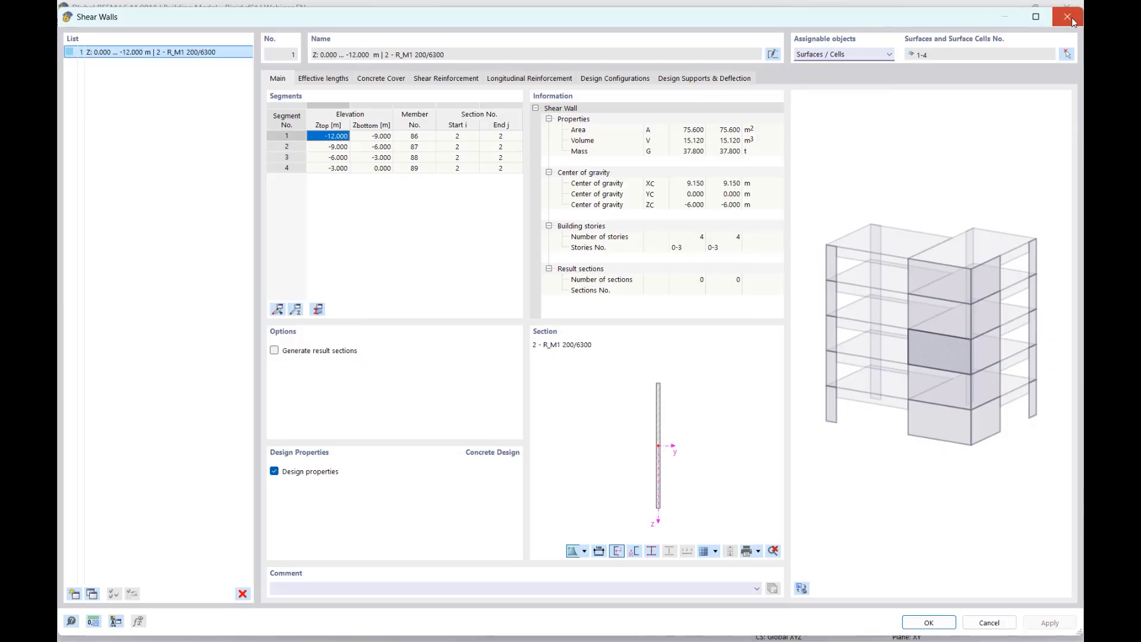
{"action": "left_click", "coordinate": [1068, 17]}
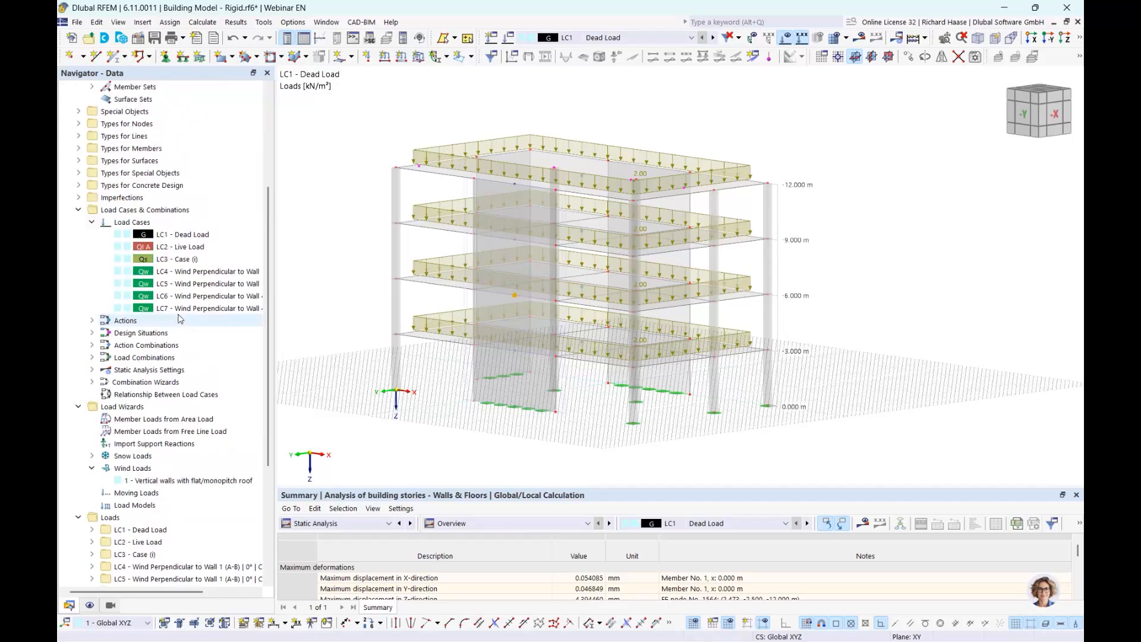
- List the model's members under Basic Objects and highlight shear wall member 86 in the building
{"action": "scroll", "coordinate": [119, 268], "scroll_direction": "up", "scroll_amount": 5}
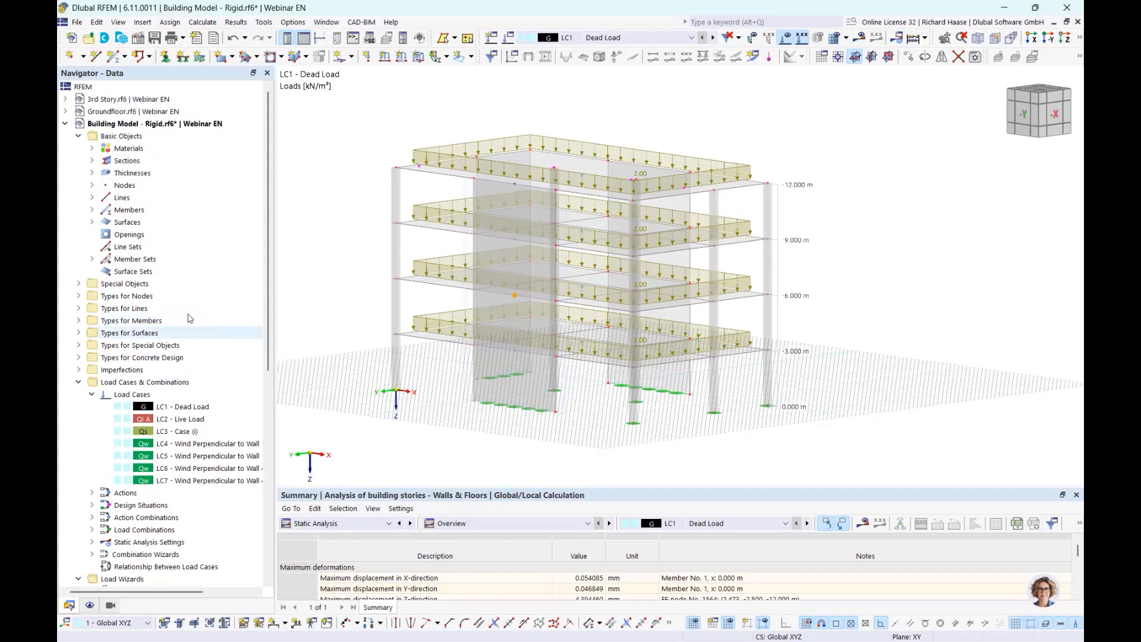
{"action": "left_click", "coordinate": [92, 210]}
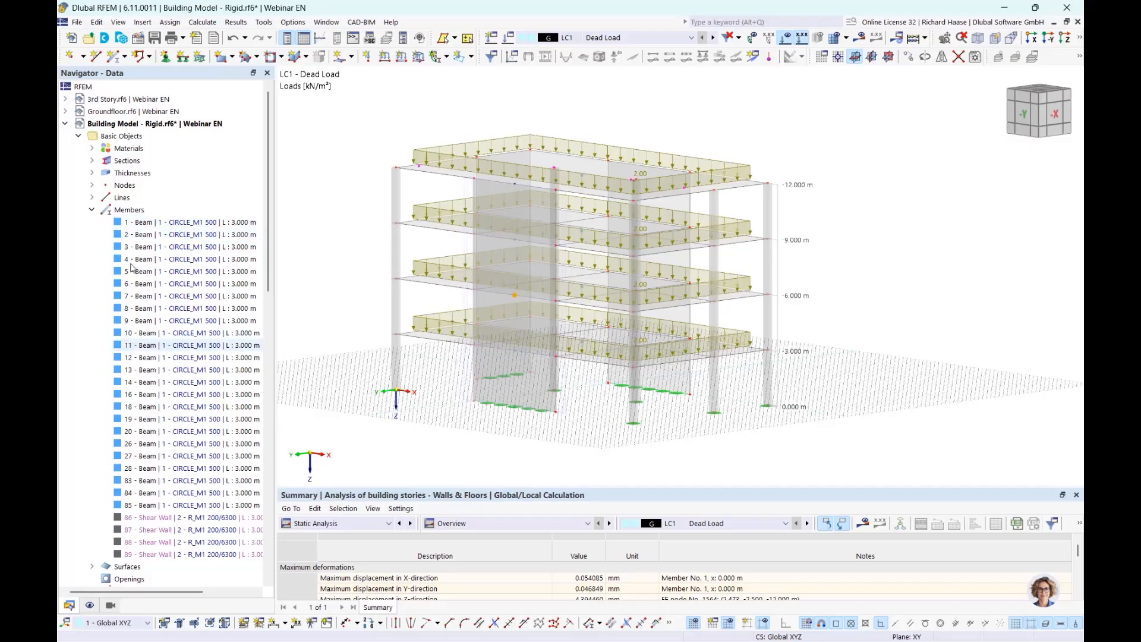
{"action": "scroll", "coordinate": [208, 511], "scroll_direction": "down", "scroll_amount": 1}
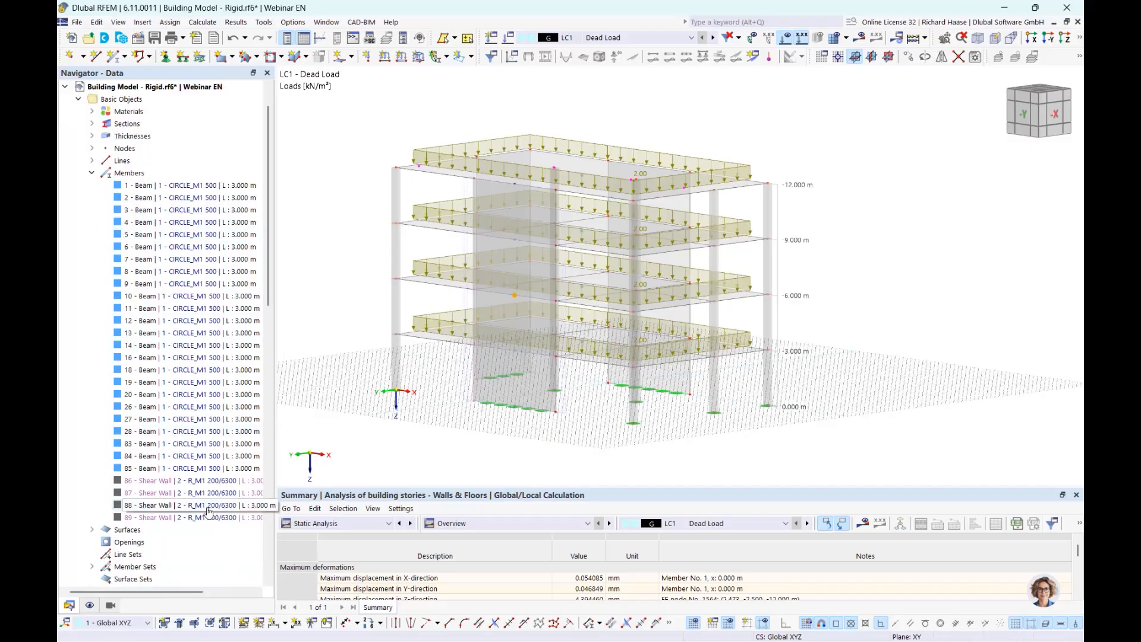
{"action": "left_click", "coordinate": [156, 481]}
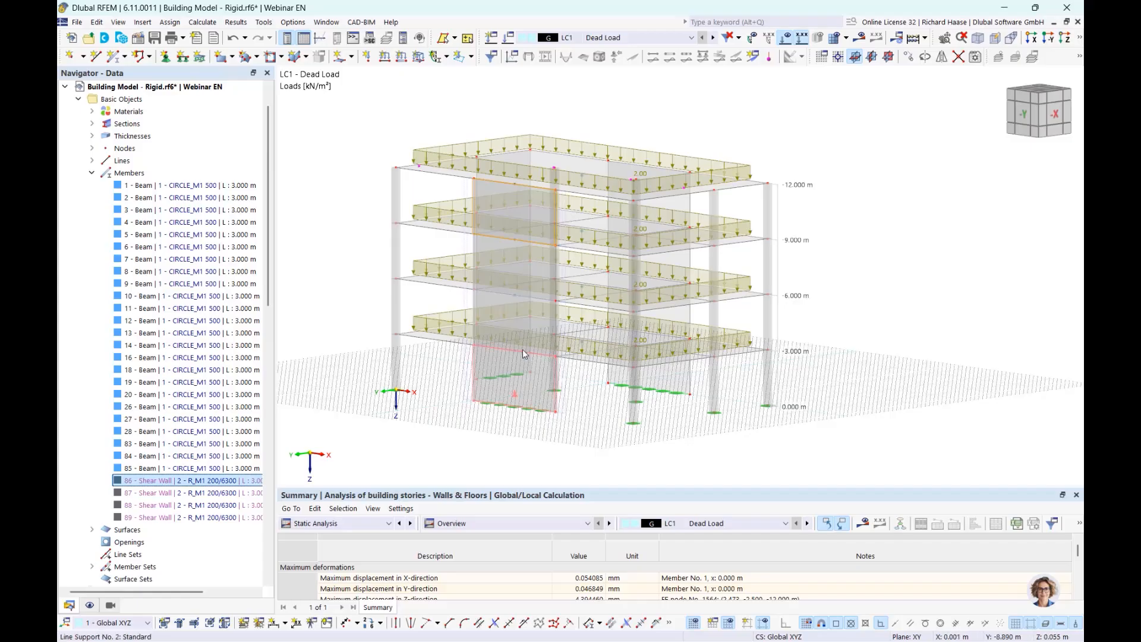
{"action": "scroll", "coordinate": [170, 408], "scroll_direction": "down", "scroll_amount": 3}
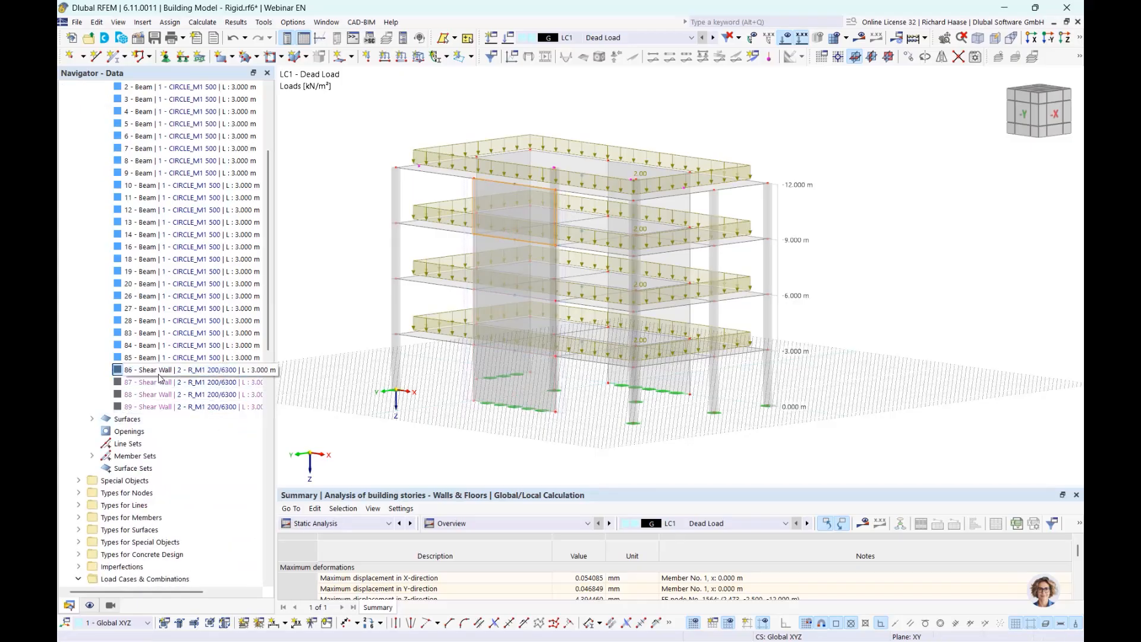
- Inspect member 86's type, stress and force integration and included surfaces, and close its properties without changes
{"action": "double_click", "coordinate": [224, 377]}
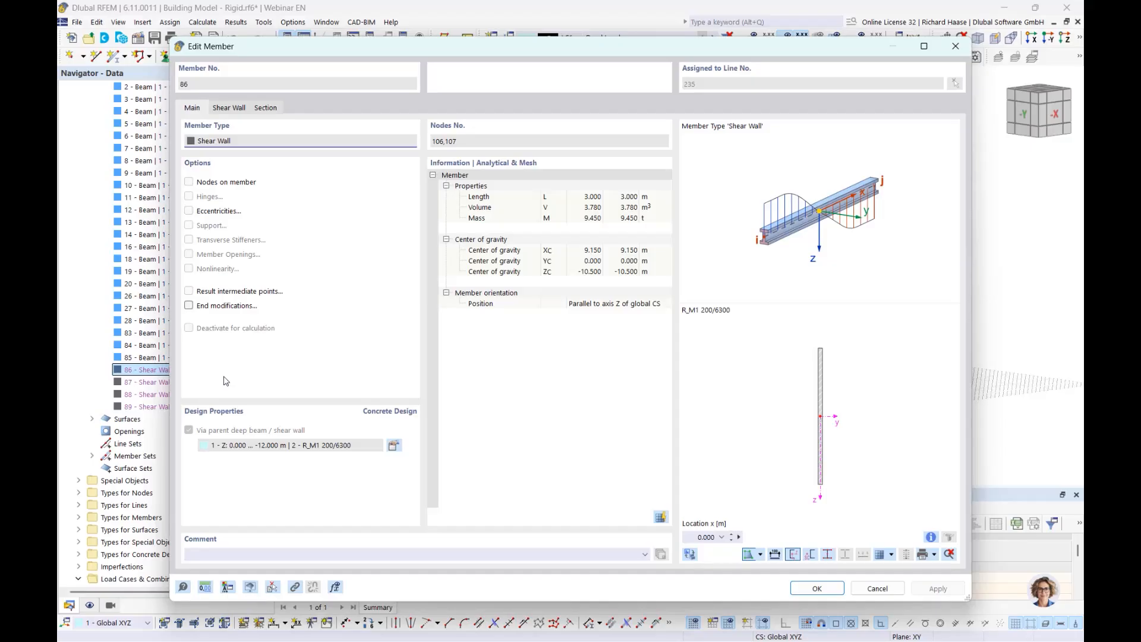
{"action": "left_click", "coordinate": [230, 108]}
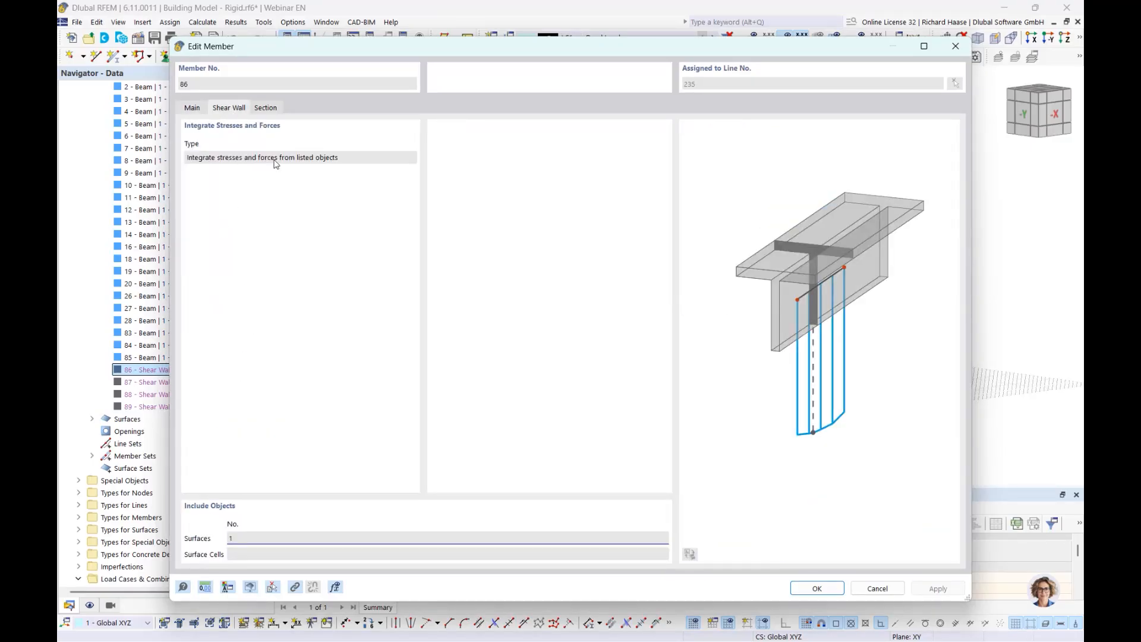
{"action": "left_click", "coordinate": [199, 109]}
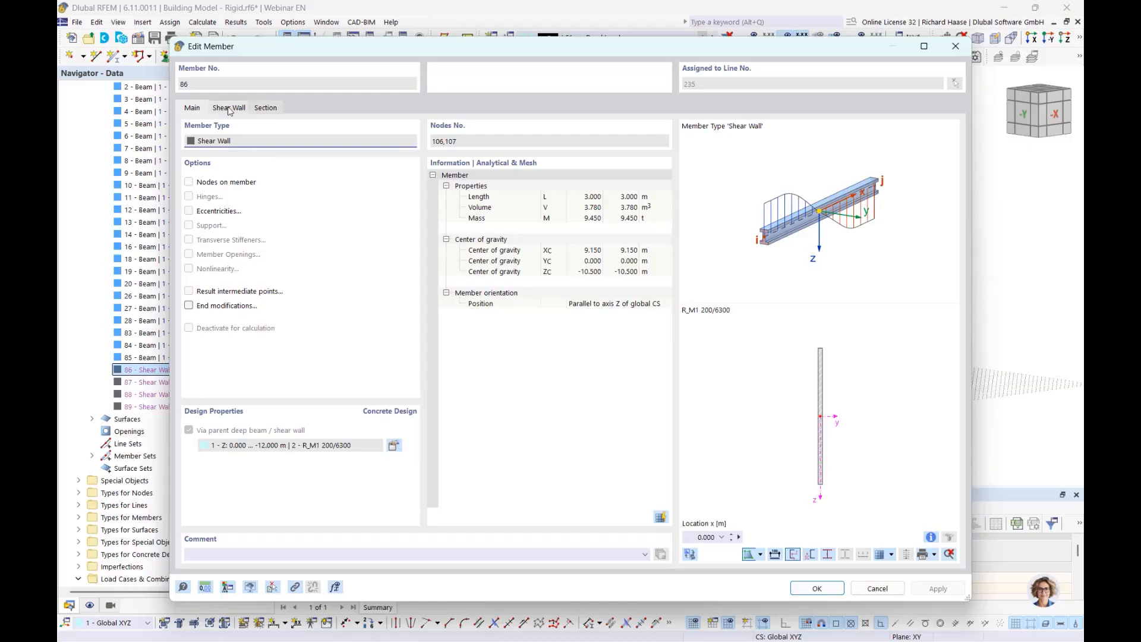
{"action": "left_click", "coordinate": [229, 110]}
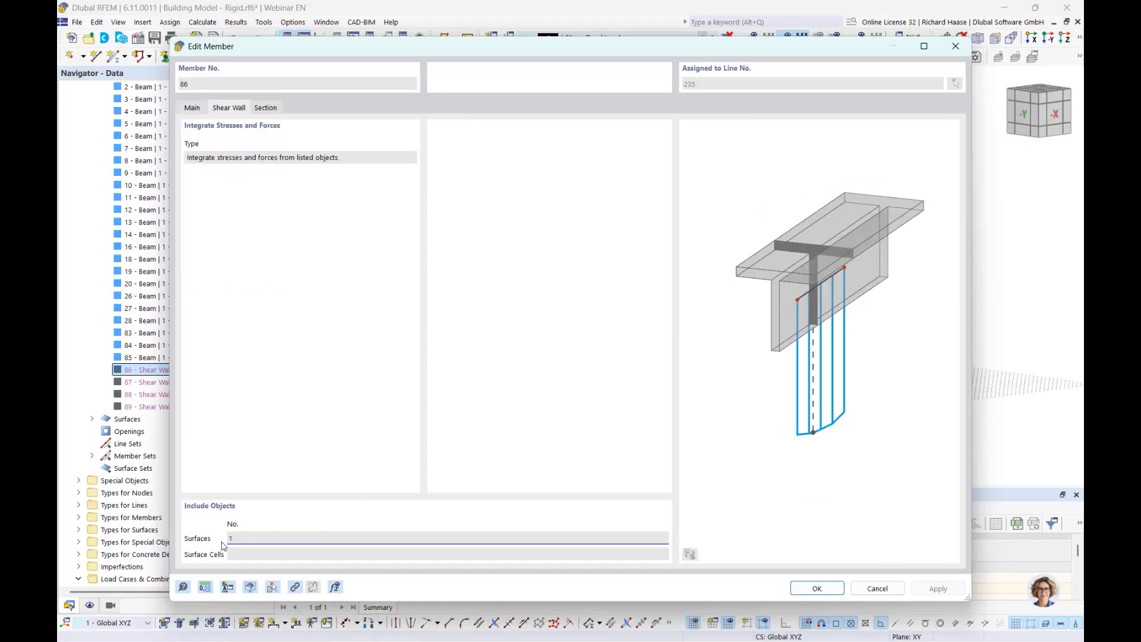
{"action": "left_click", "coordinate": [955, 46]}
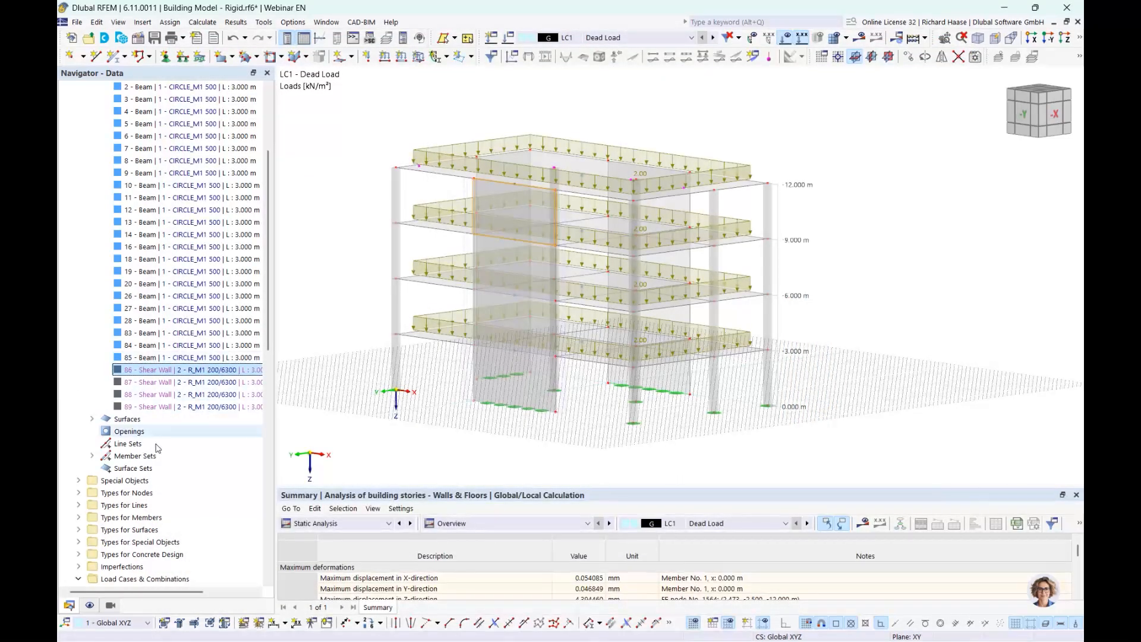
- Expand the member sets and highlight the continuous member set 89-86 of the shear wall in the model
{"action": "left_click", "coordinate": [92, 456]}
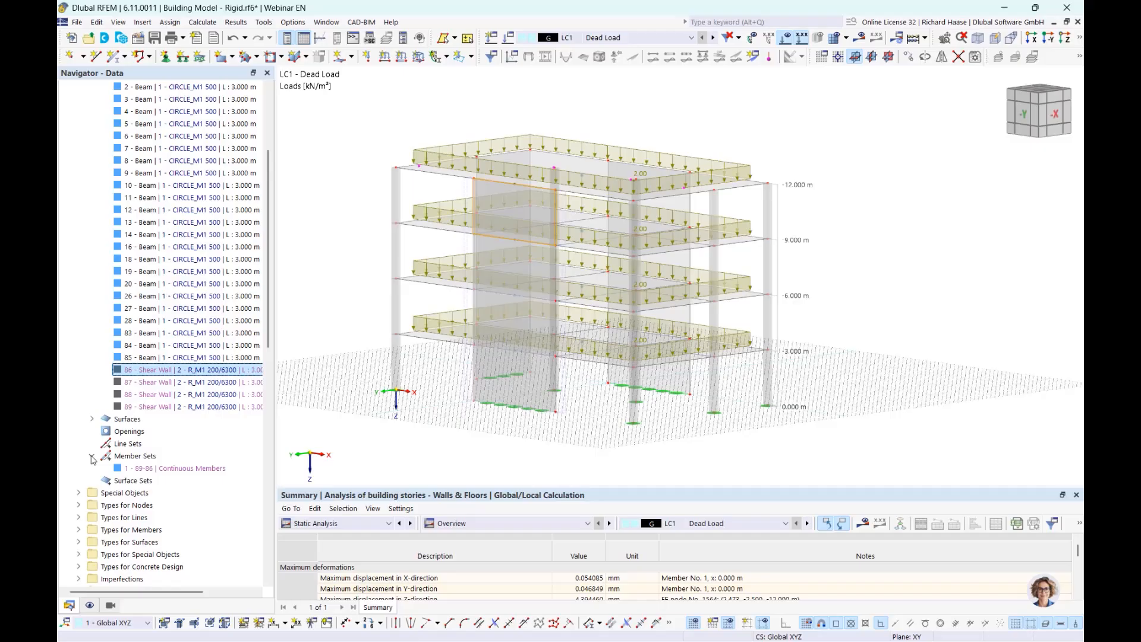
{"action": "left_click", "coordinate": [199, 469]}
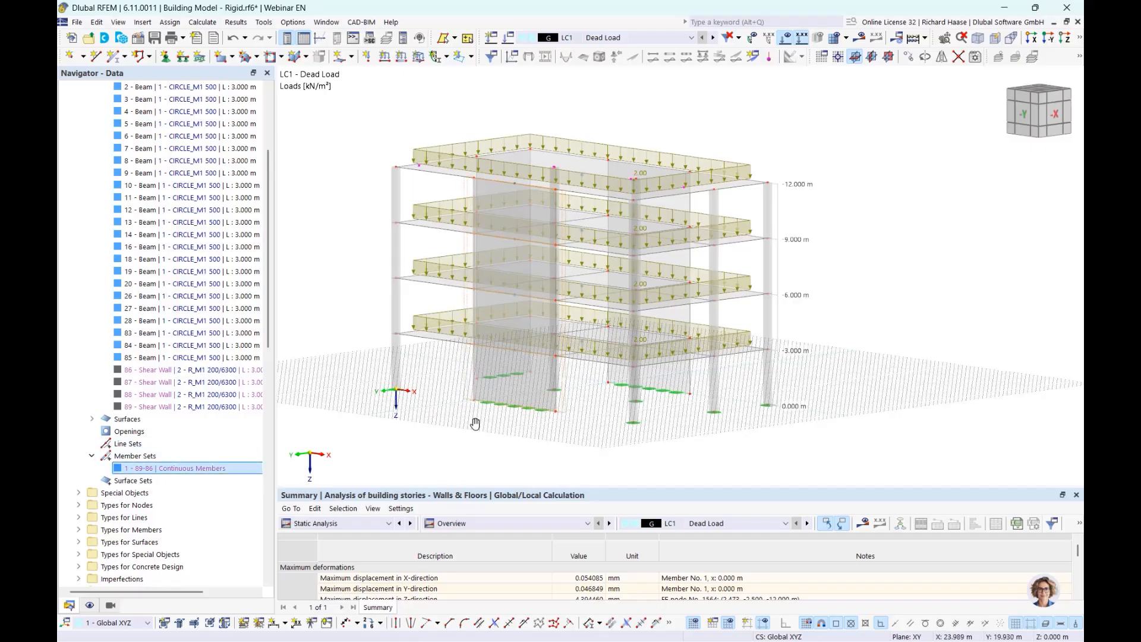
{"action": "middle_click_drag", "start_coordinate": [476, 418], "coordinate": [531, 352]}
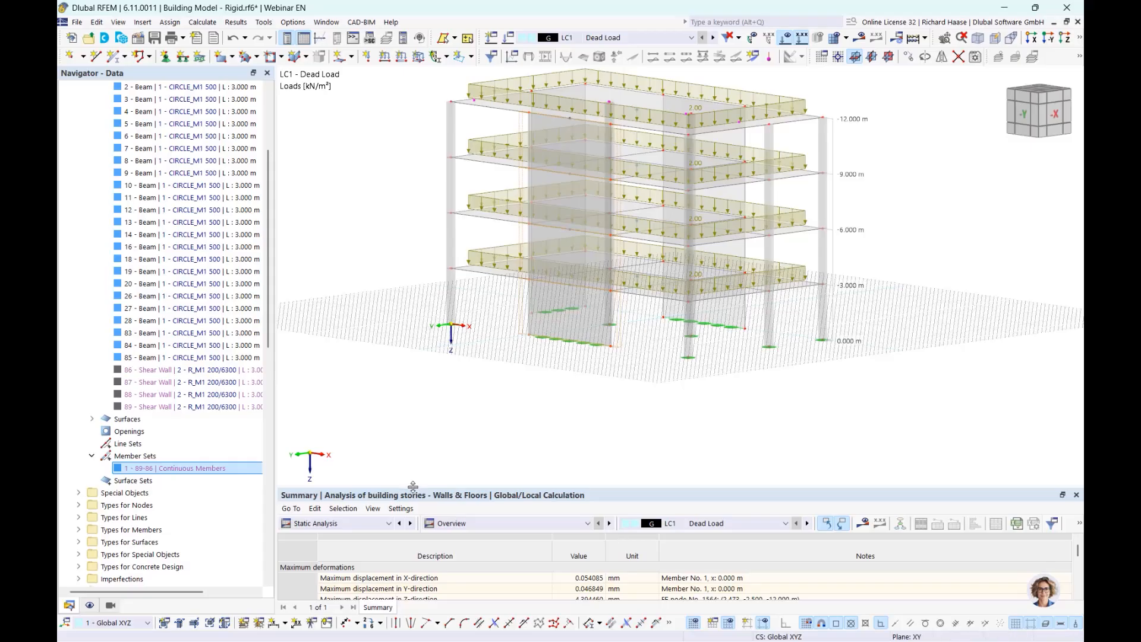
- Enlarge the results table and display the static analysis Results by Stories for LC1
{"action": "left_click_drag", "start_coordinate": [414, 488], "coordinate": [410, 355]}
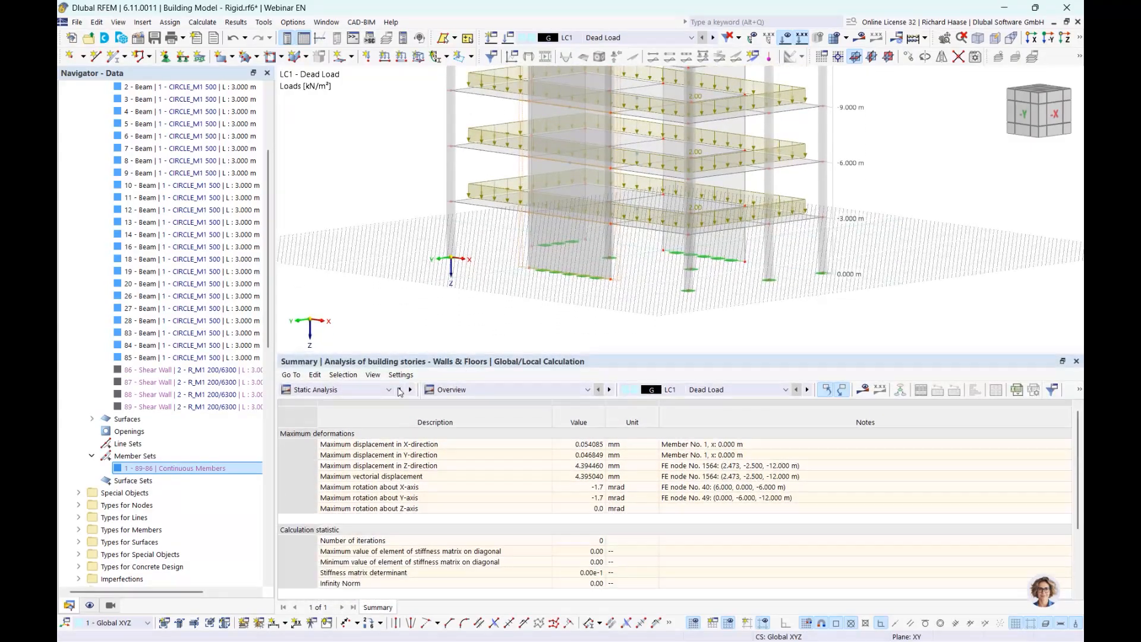
{"action": "left_click", "coordinate": [338, 391]}
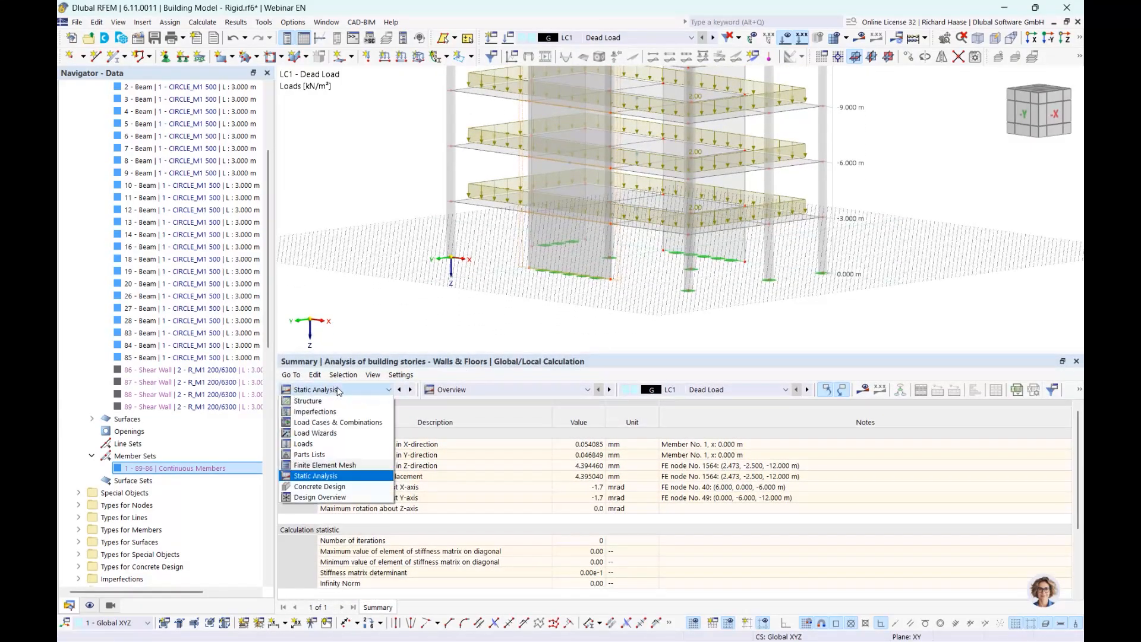
{"action": "left_click", "coordinate": [312, 480]}
{"action": "left_click", "coordinate": [499, 390]}
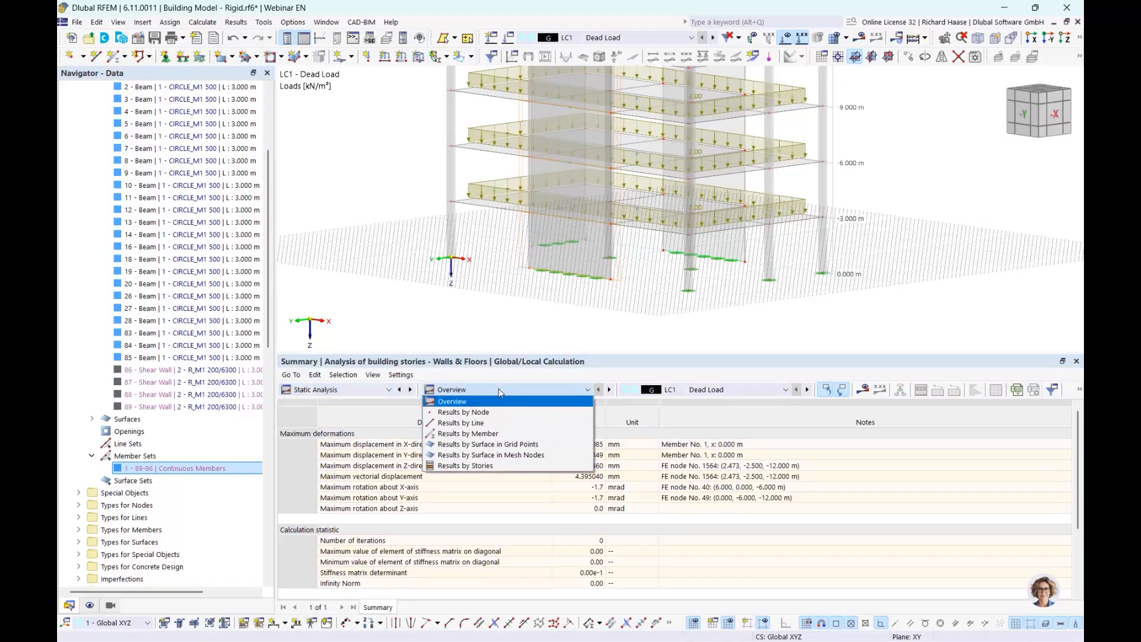
{"action": "left_click", "coordinate": [482, 466]}
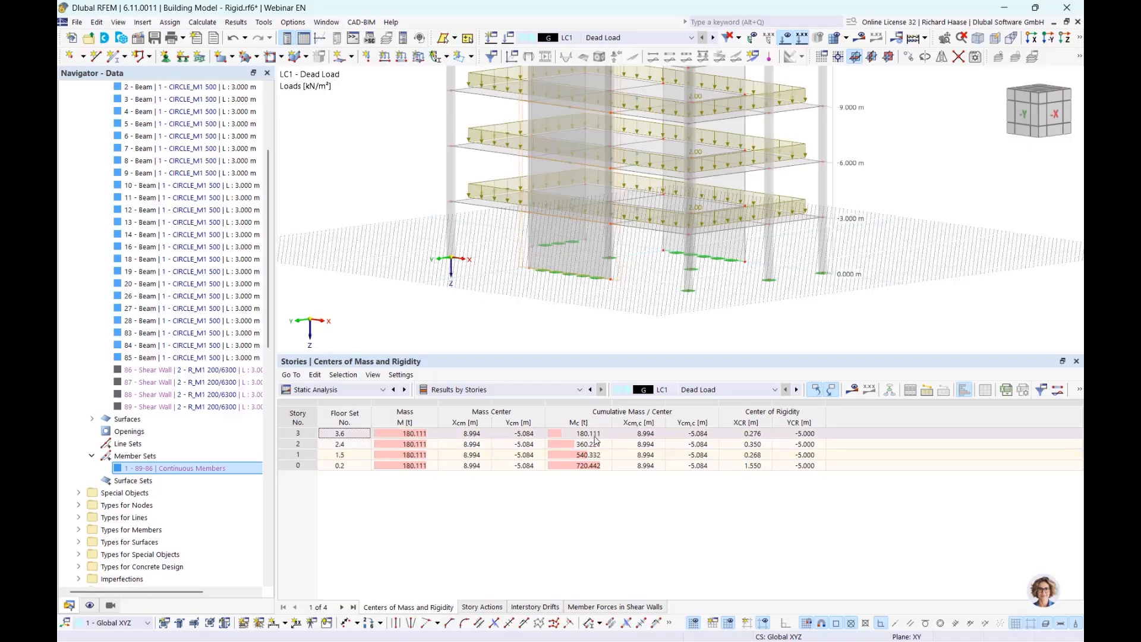
- Review the story actions, interstory drifts and member forces in shear walls, locating the shear wall entry in the project data
{"action": "left_click", "coordinate": [482, 606]}
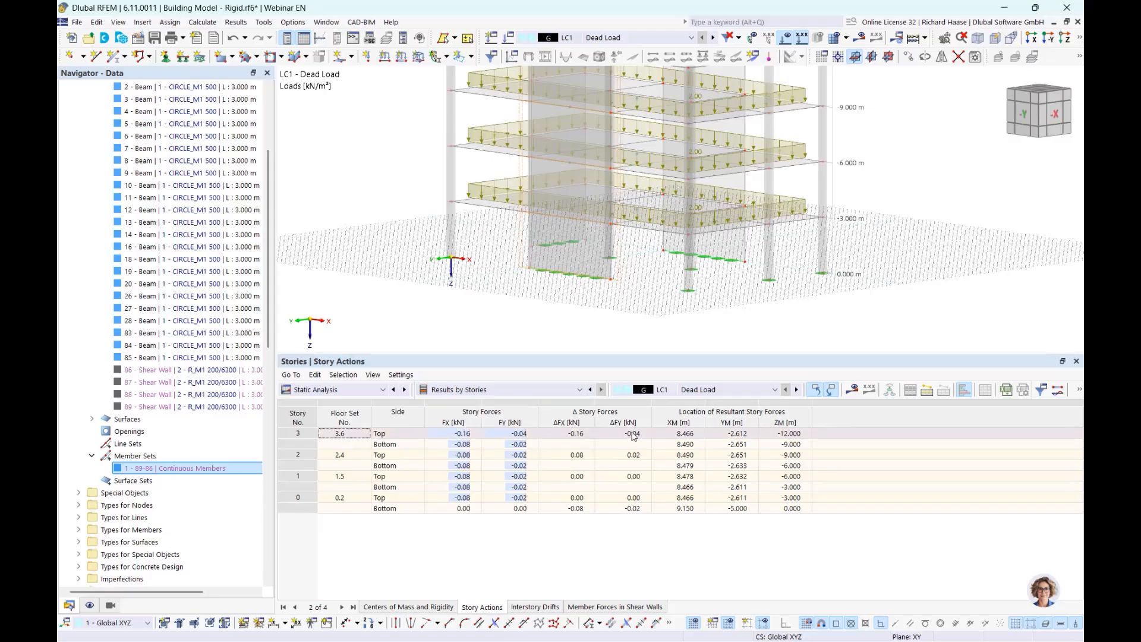
{"action": "left_click", "coordinate": [535, 609]}
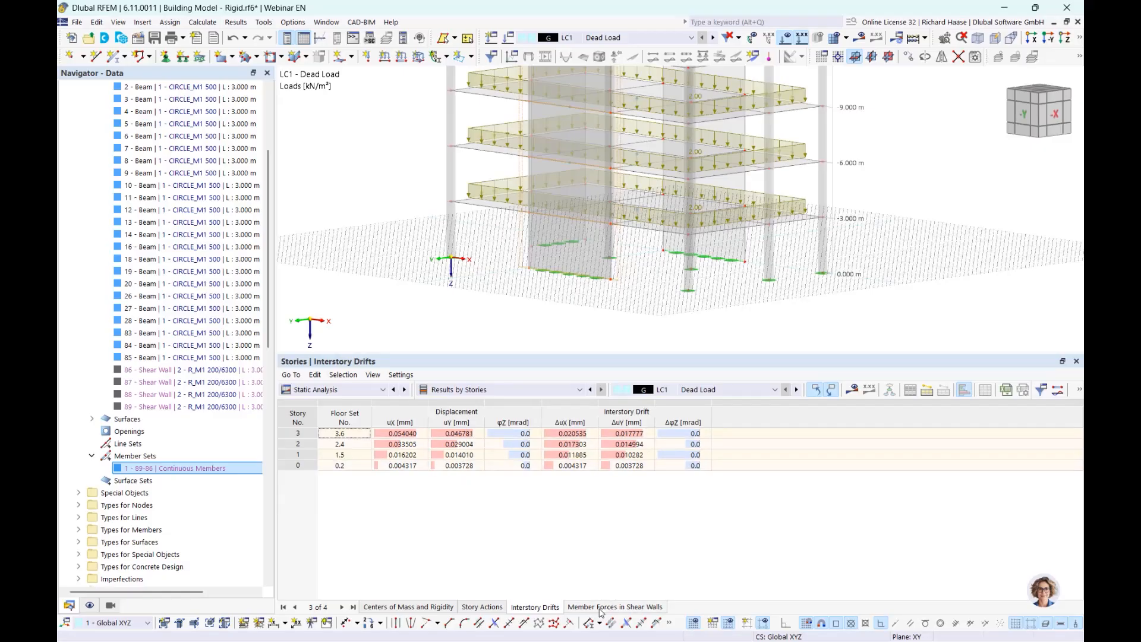
{"action": "scroll", "coordinate": [159, 506], "scroll_direction": "down", "scroll_amount": 4}
{"action": "scroll", "coordinate": [160, 505], "scroll_direction": "down", "scroll_amount": 12}
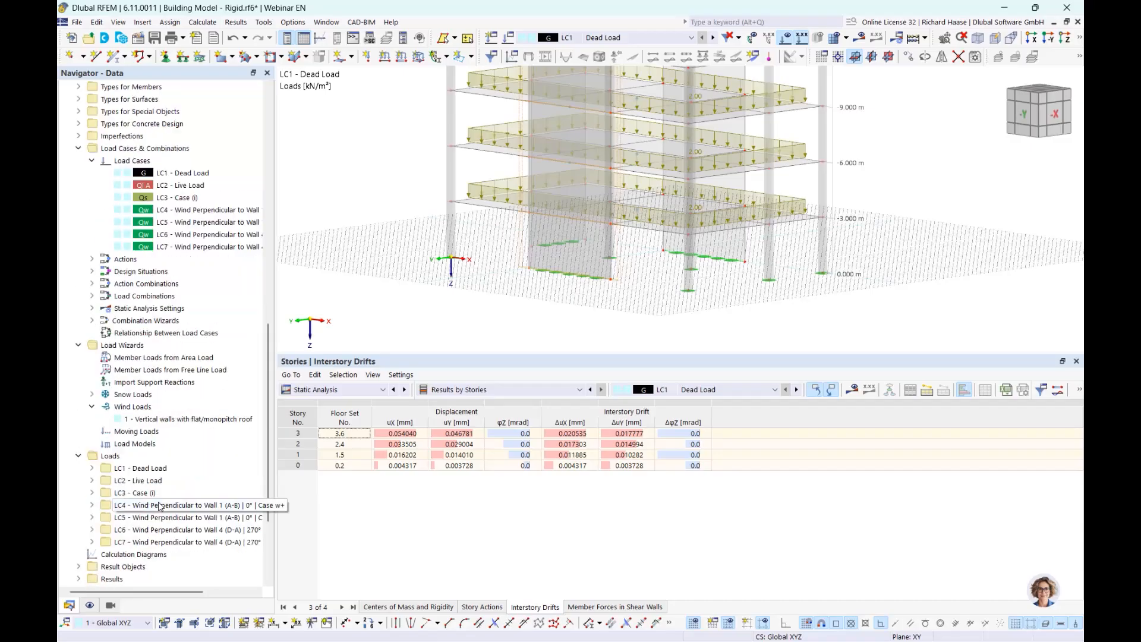
{"action": "double_click", "coordinate": [168, 509]}
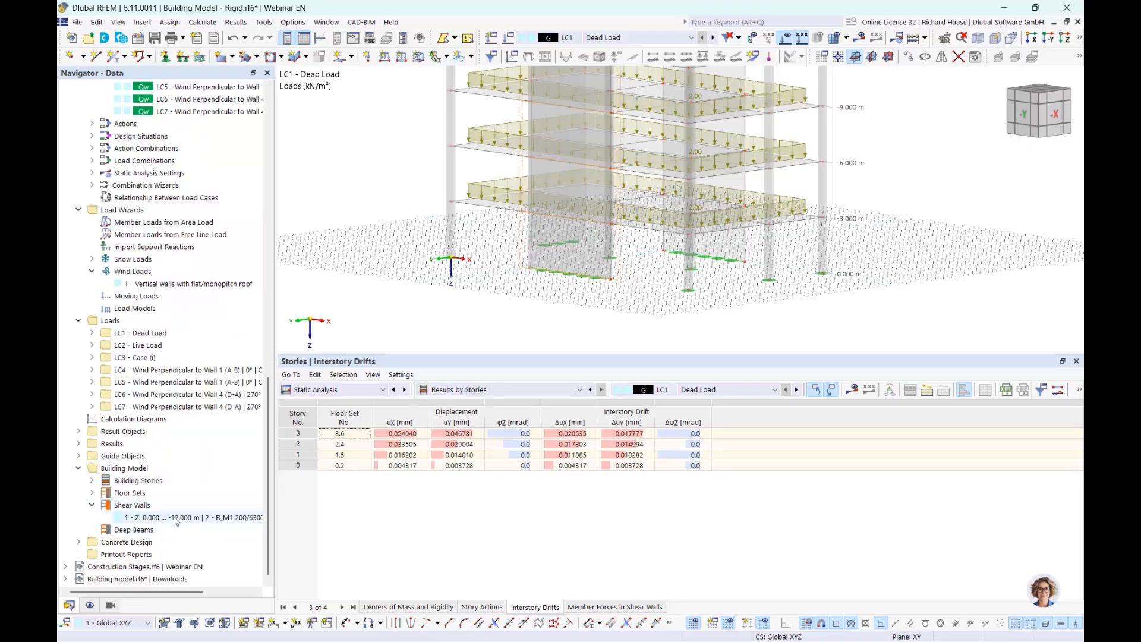
{"action": "left_click", "coordinate": [590, 608]}
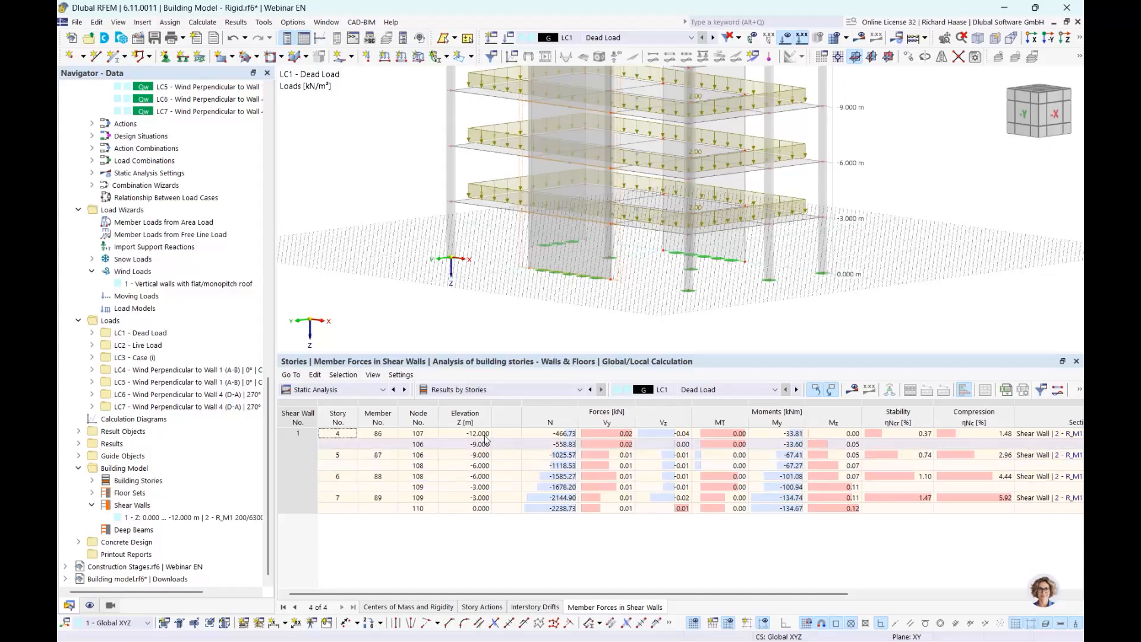
- Expand the Concrete Design ultimate configurations in the project data and open the Wände configuration
{"action": "left_click", "coordinate": [79, 542]}
{"action": "scroll", "coordinate": [137, 489], "scroll_direction": "down", "scroll_amount": 2}
{"action": "scroll", "coordinate": [137, 489], "scroll_direction": "down", "scroll_amount": 3}
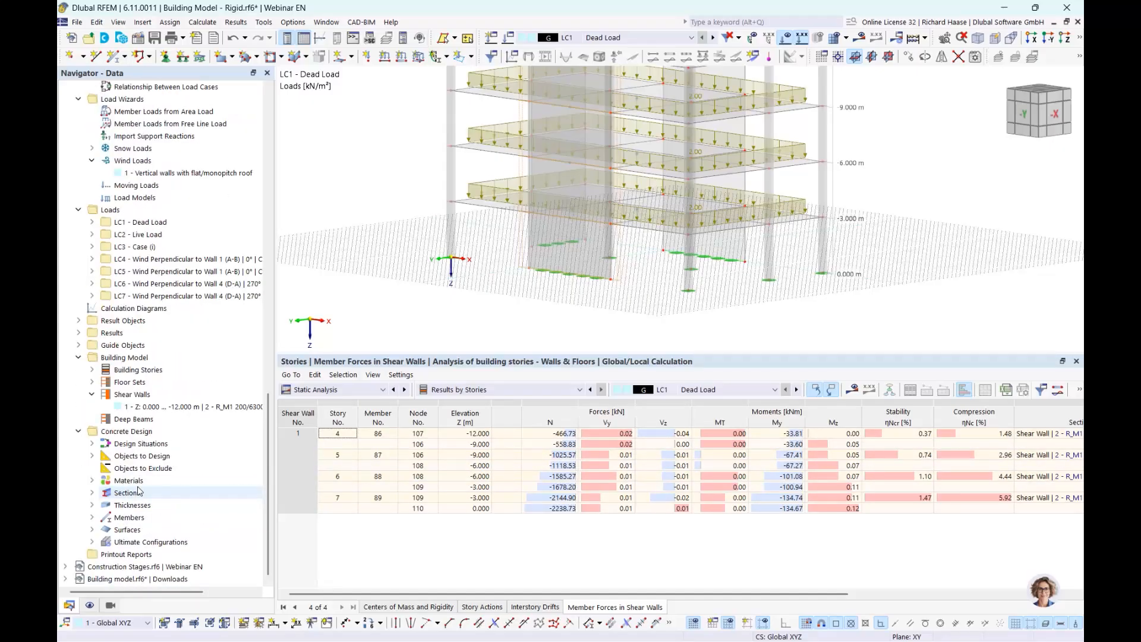
{"action": "left_click", "coordinate": [92, 542]}
{"action": "scroll", "coordinate": [119, 541], "scroll_direction": "down", "scroll_amount": 1}
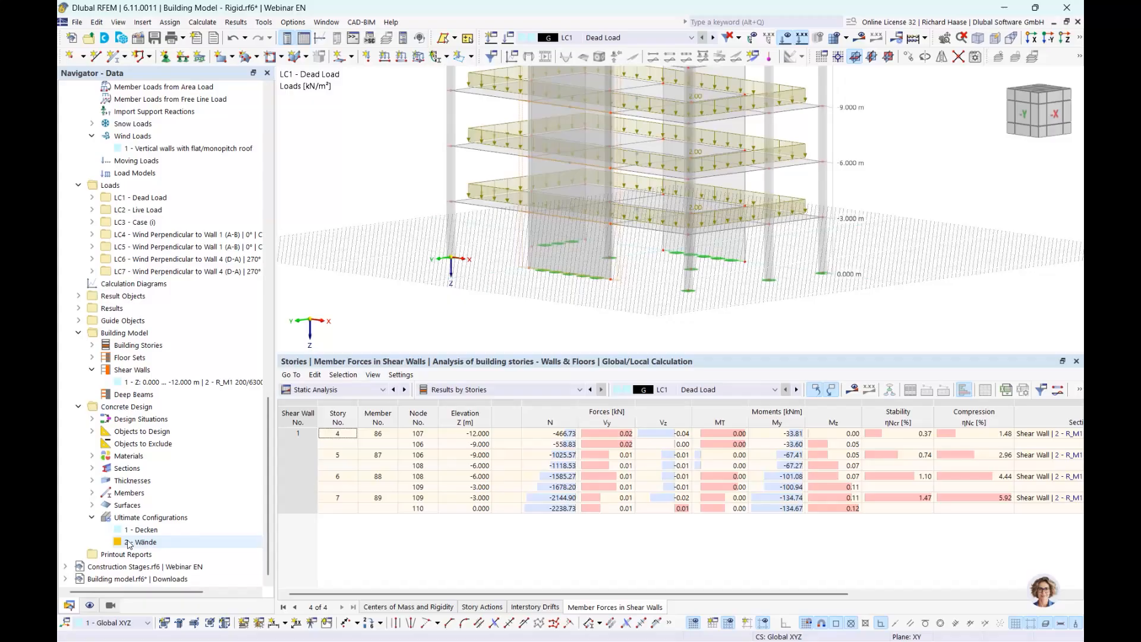
{"action": "double_click", "coordinate": [157, 540]}
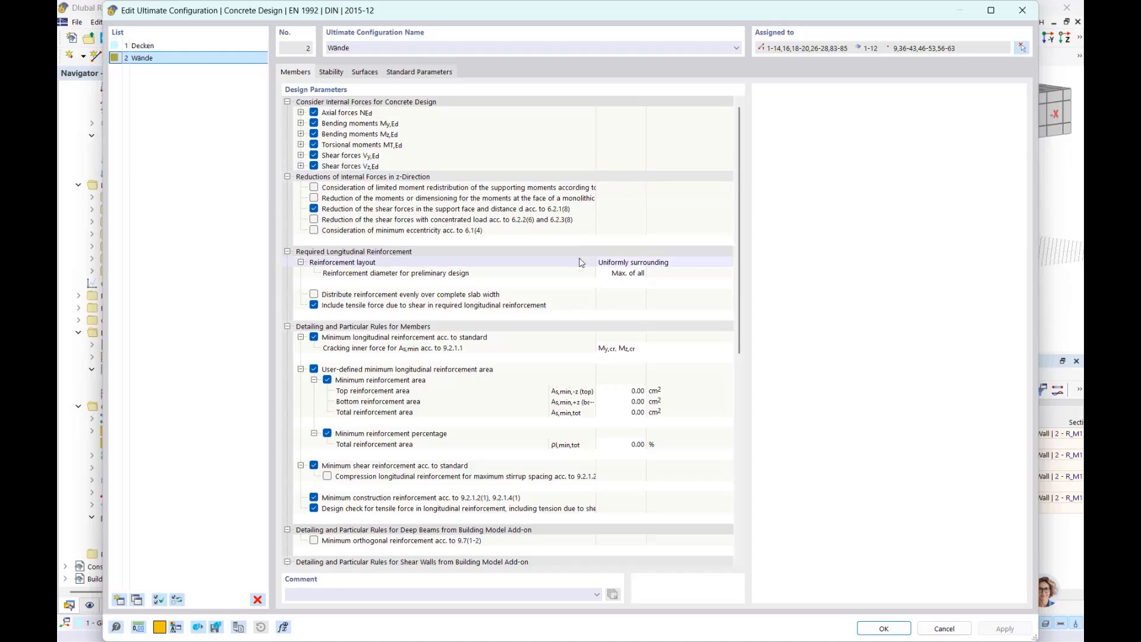
- Examine the Wände configuration's member detailing rules for deep beams and shear walls from the Building Model add-on
{"action": "scroll", "coordinate": [580, 262], "scroll_direction": "down", "scroll_amount": 2}
{"action": "scroll", "coordinate": [580, 262], "scroll_direction": "down", "scroll_amount": 1}
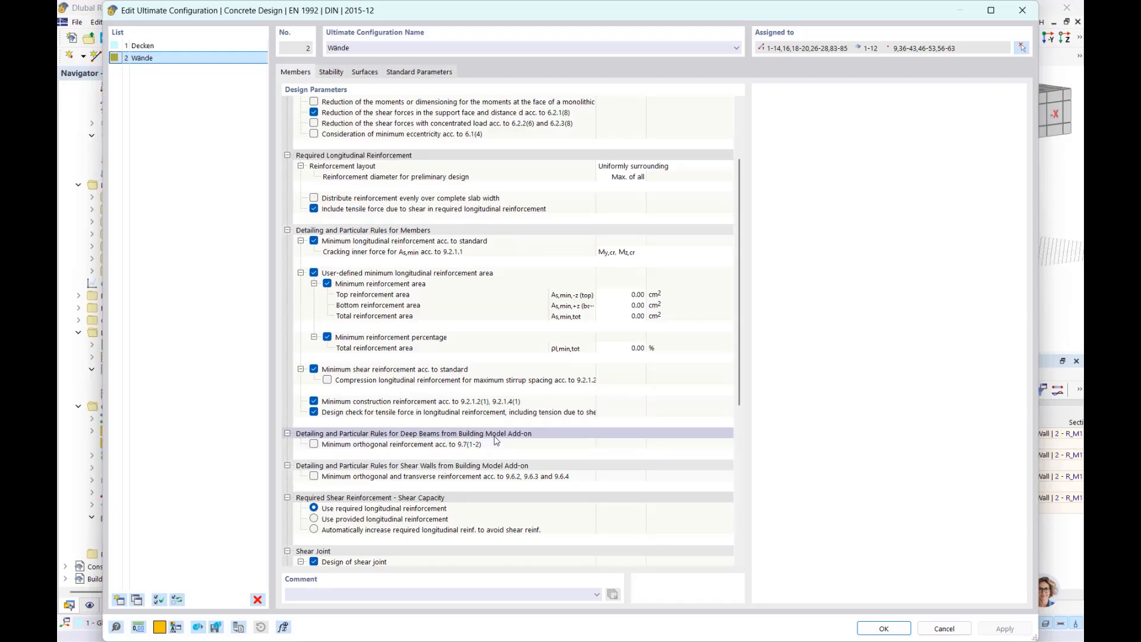
{"action": "left_click", "coordinate": [472, 438]}
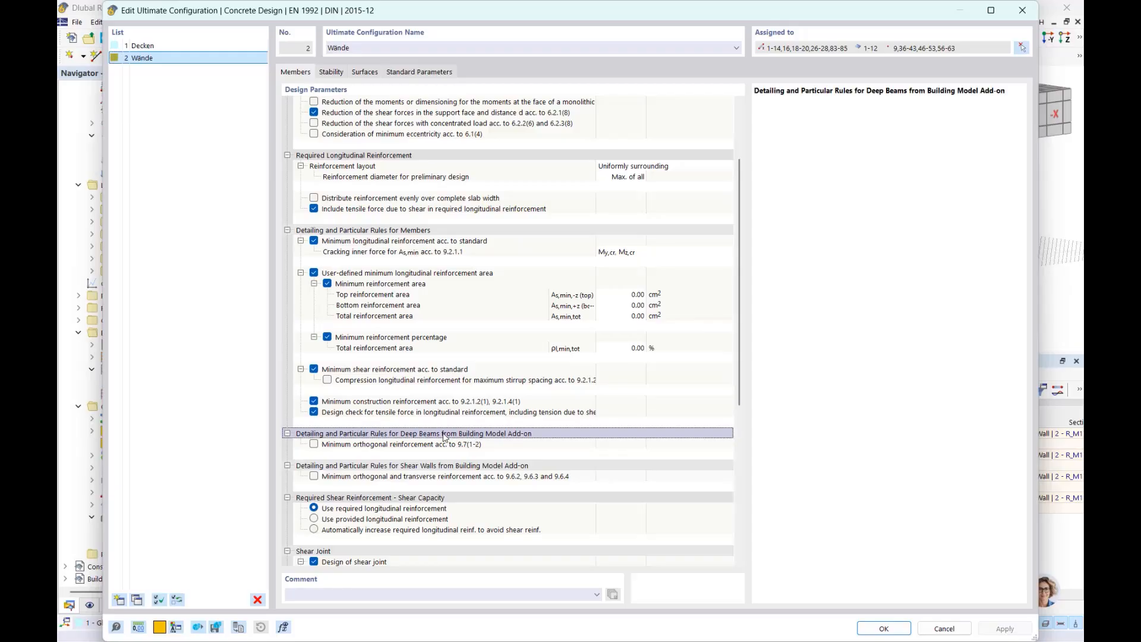
- Check the shear wall detailing rules, close the Wände configuration, and display the Concrete Design overview in the results table
{"action": "left_click", "coordinate": [461, 467]}
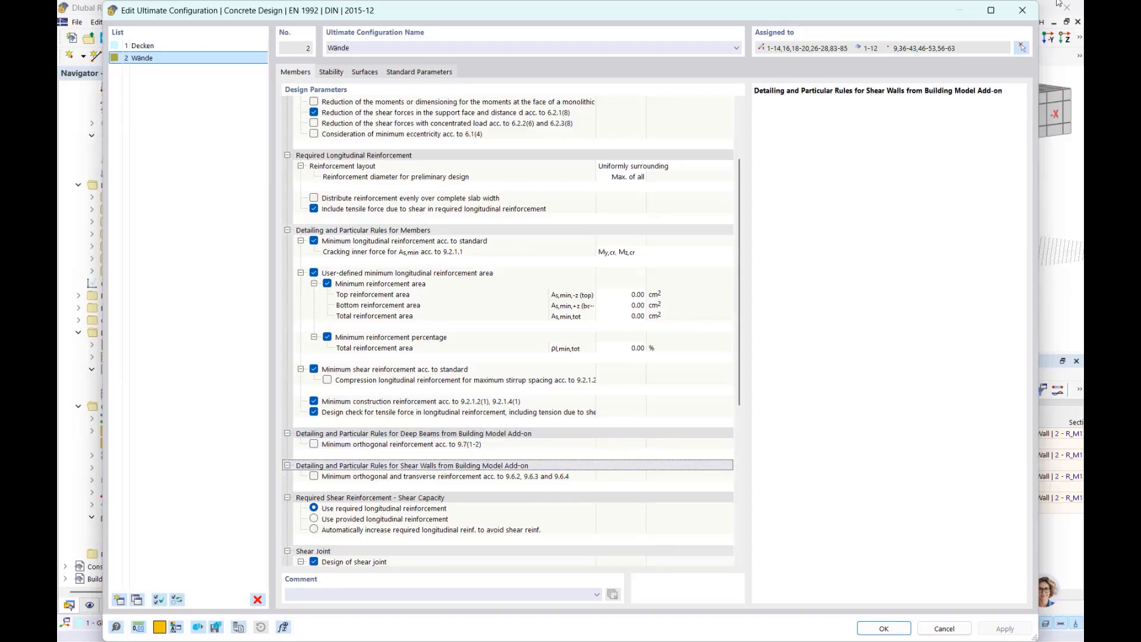
{"action": "left_click", "coordinate": [1023, 10]}
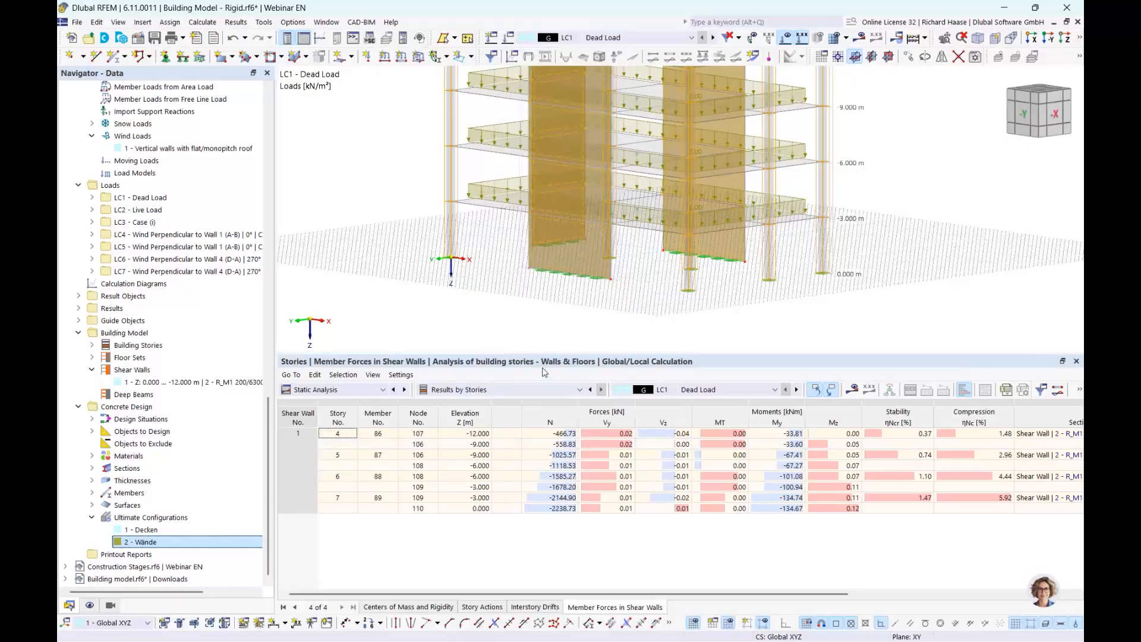
{"action": "left_click", "coordinate": [341, 391]}
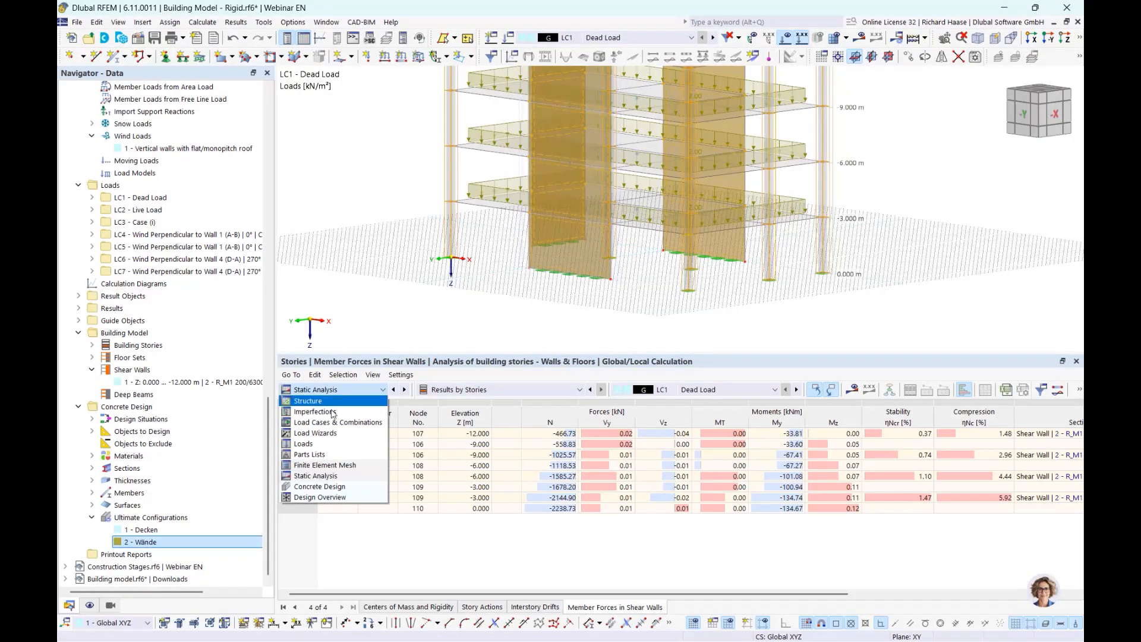
{"action": "left_click", "coordinate": [318, 491]}
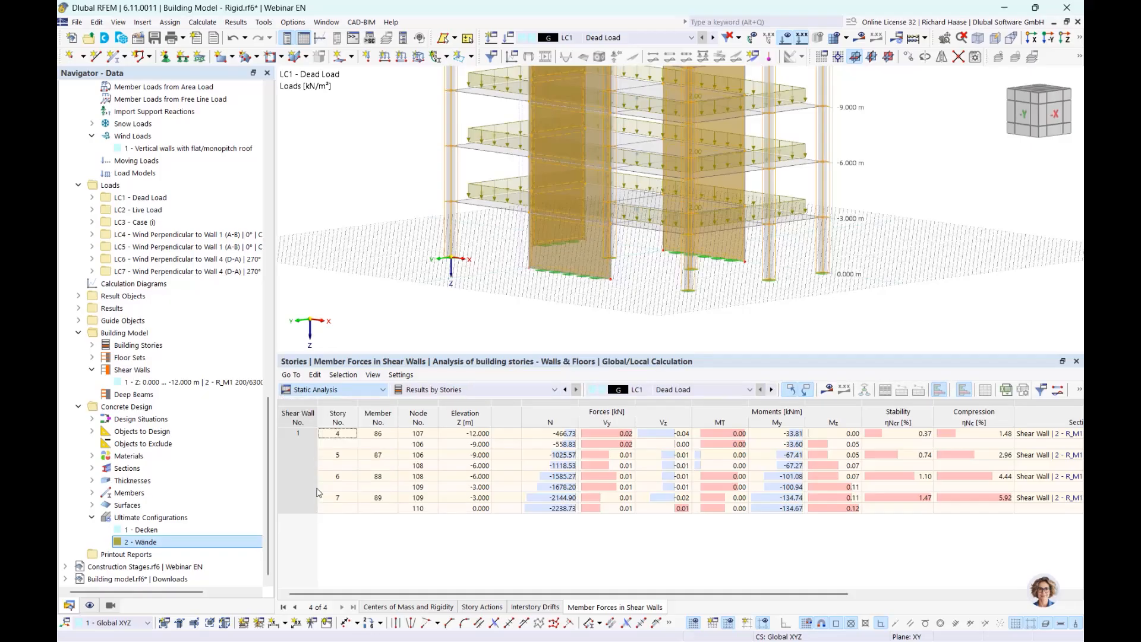
{"action": "left_click", "coordinate": [486, 393]}
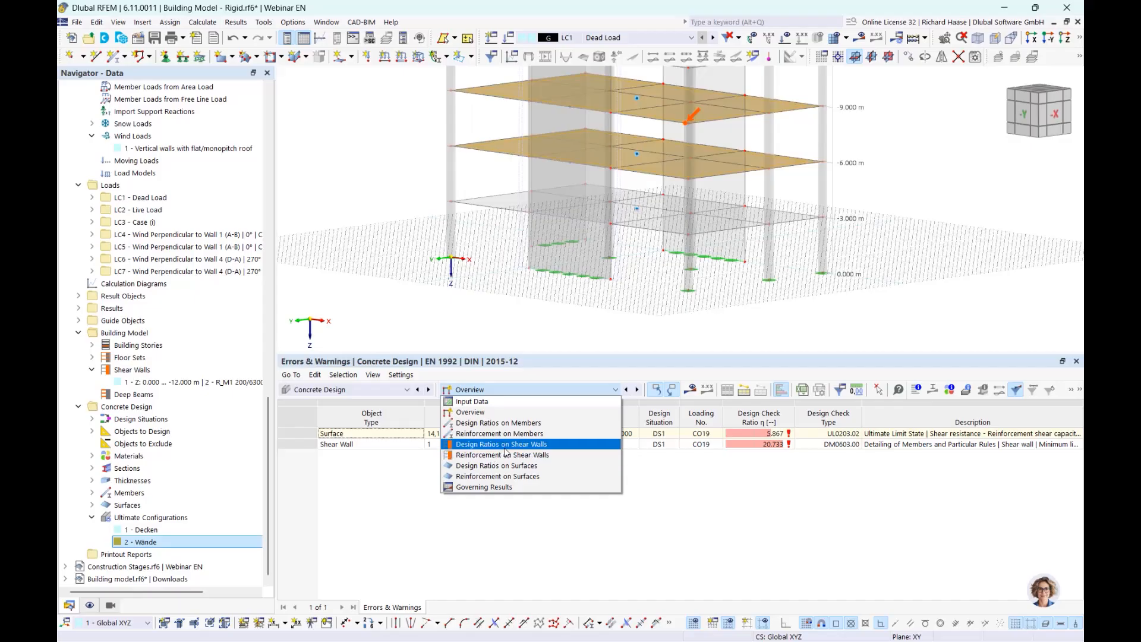
{"action": "left_click", "coordinate": [493, 282]}
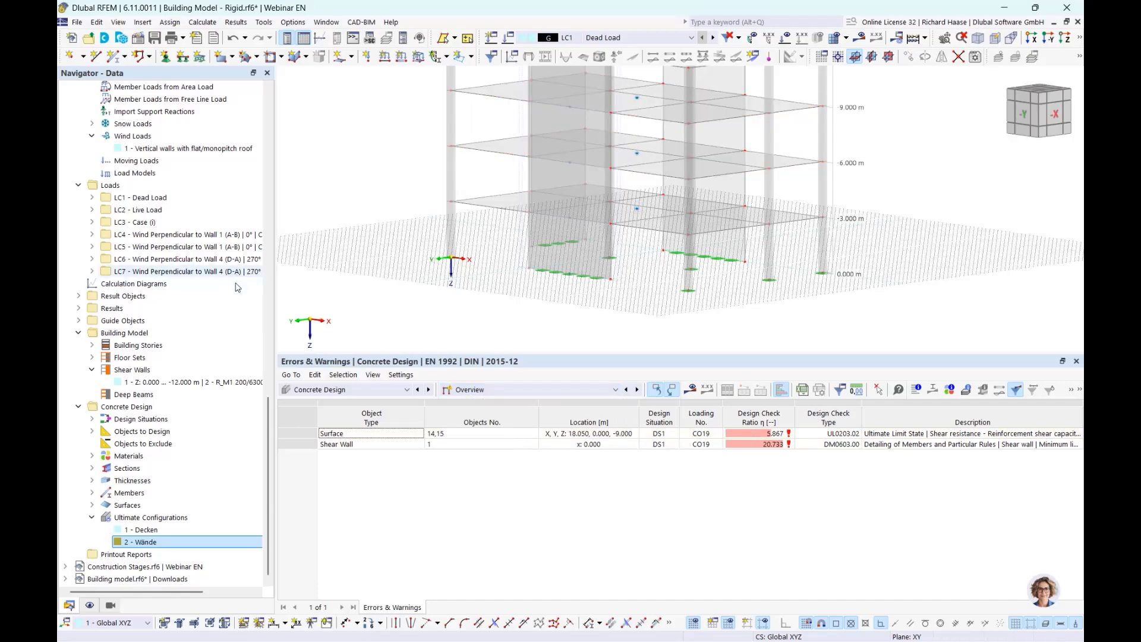
- Collapse the Building Model - Rigid project data and examine the top floor slab in the whole building view
{"action": "middle_click_drag", "start_coordinate": [494, 284], "coordinate": [410, 383]}
{"action": "scroll", "coordinate": [487, 226], "scroll_direction": "down", "scroll_amount": 1}
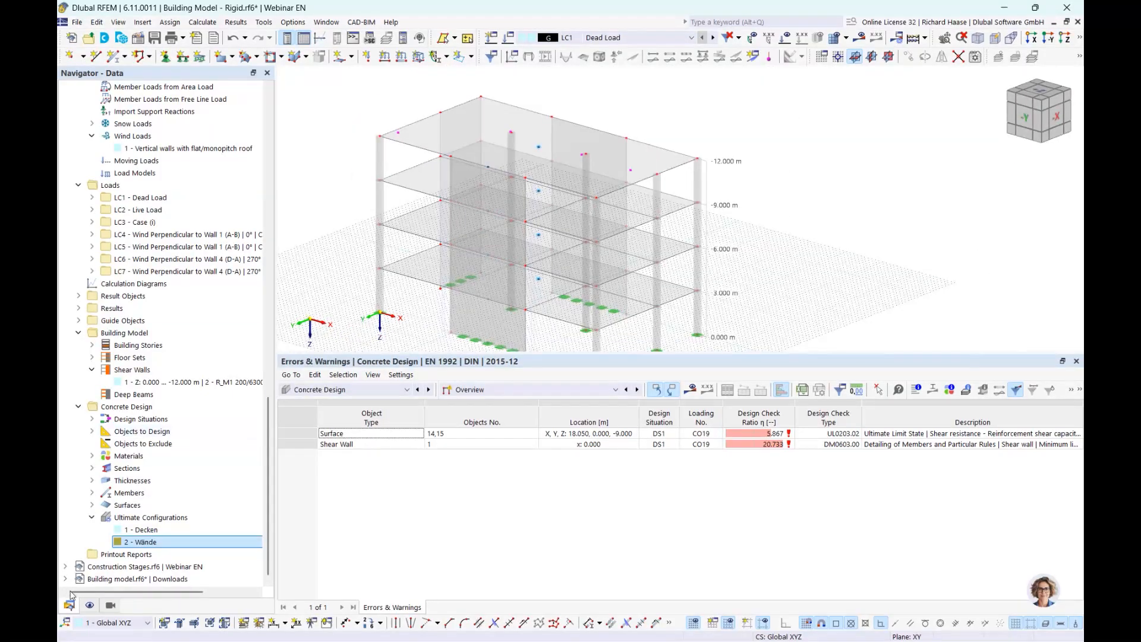
{"action": "scroll", "coordinate": [126, 166], "scroll_direction": "up", "scroll_amount": 15}
{"action": "scroll", "coordinate": [113, 155], "scroll_direction": "up", "scroll_amount": 5}
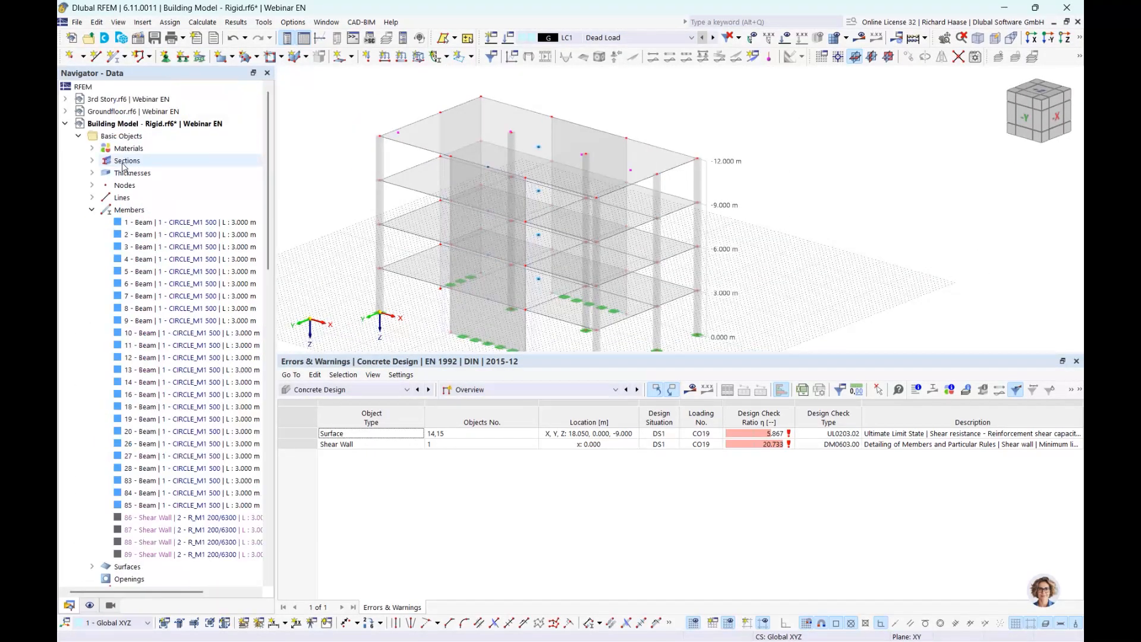
{"action": "left_click", "coordinate": [66, 123]}
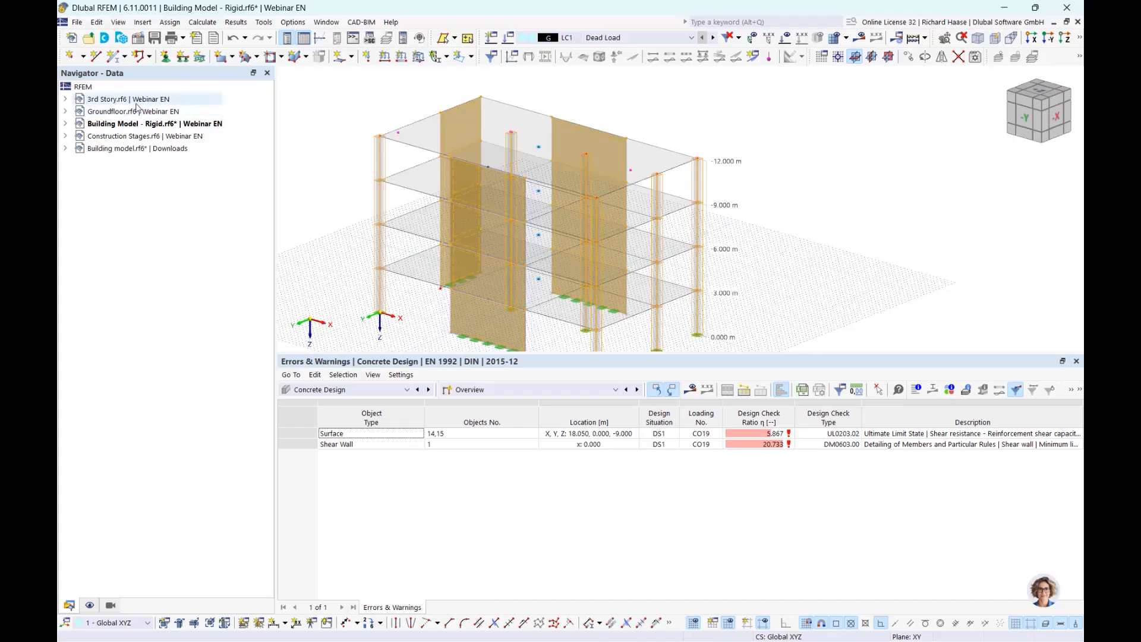
{"action": "left_click", "coordinate": [531, 122]}
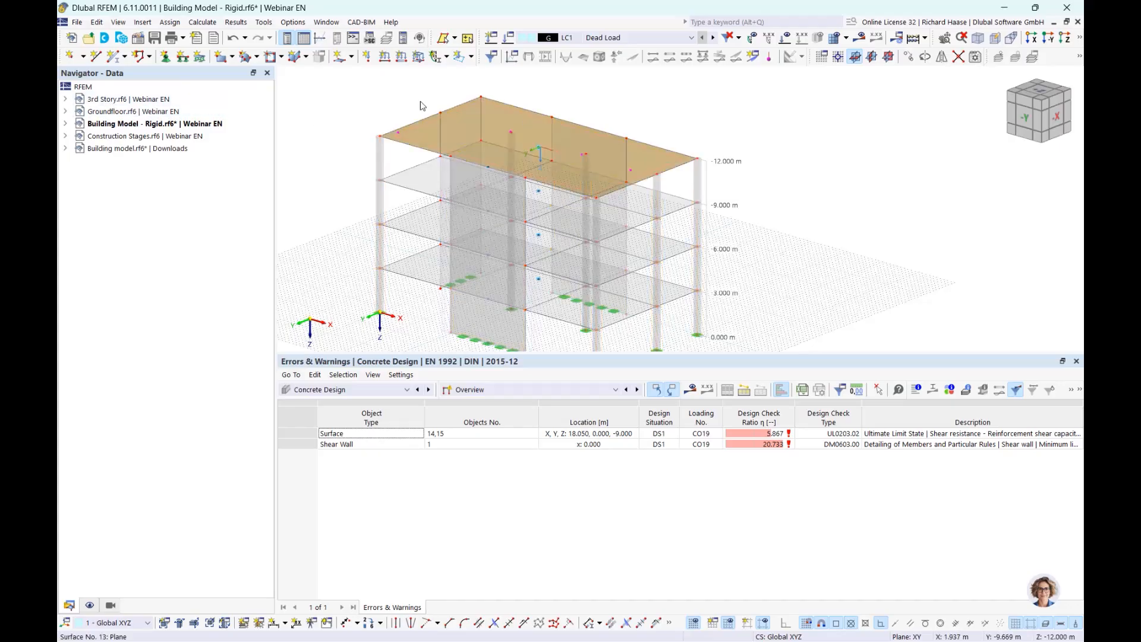
{"action": "mouse_move", "coordinate": [512, 126]}
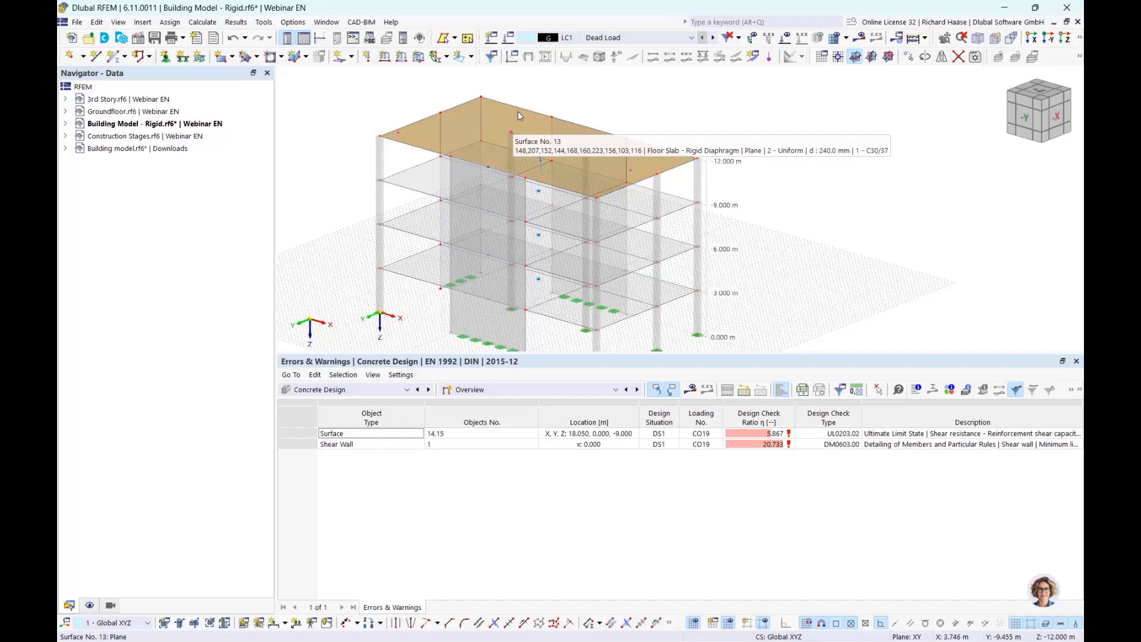
- Switch to the 3rd Story.rf6 model and tile all open model windows vertically
{"action": "left_click", "coordinate": [108, 99]}
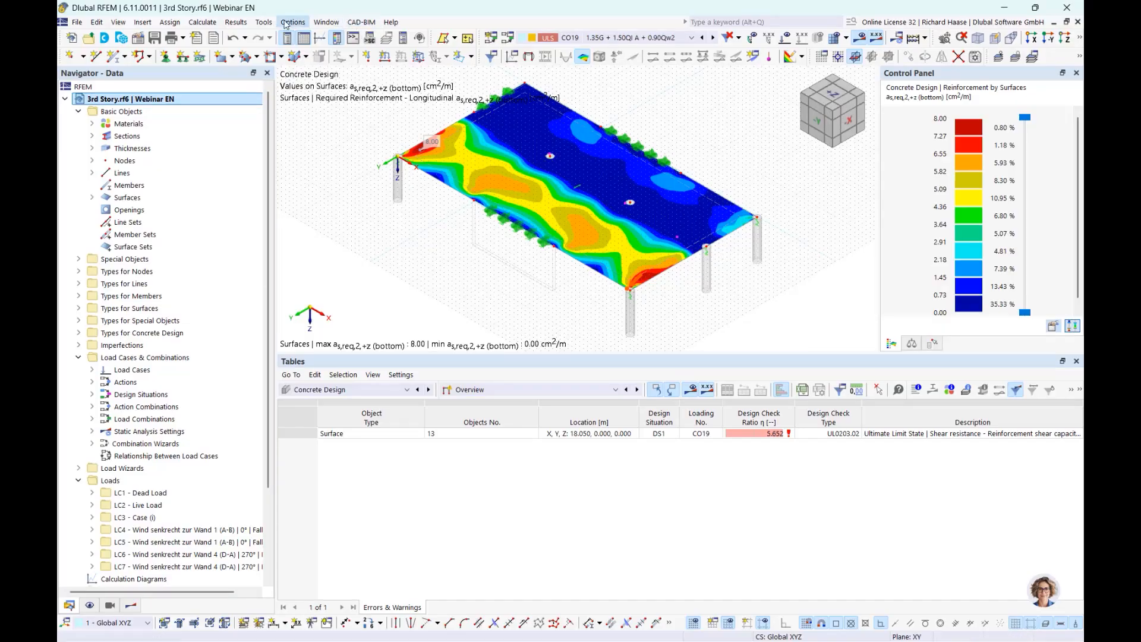
{"action": "left_click", "coordinate": [326, 22]}
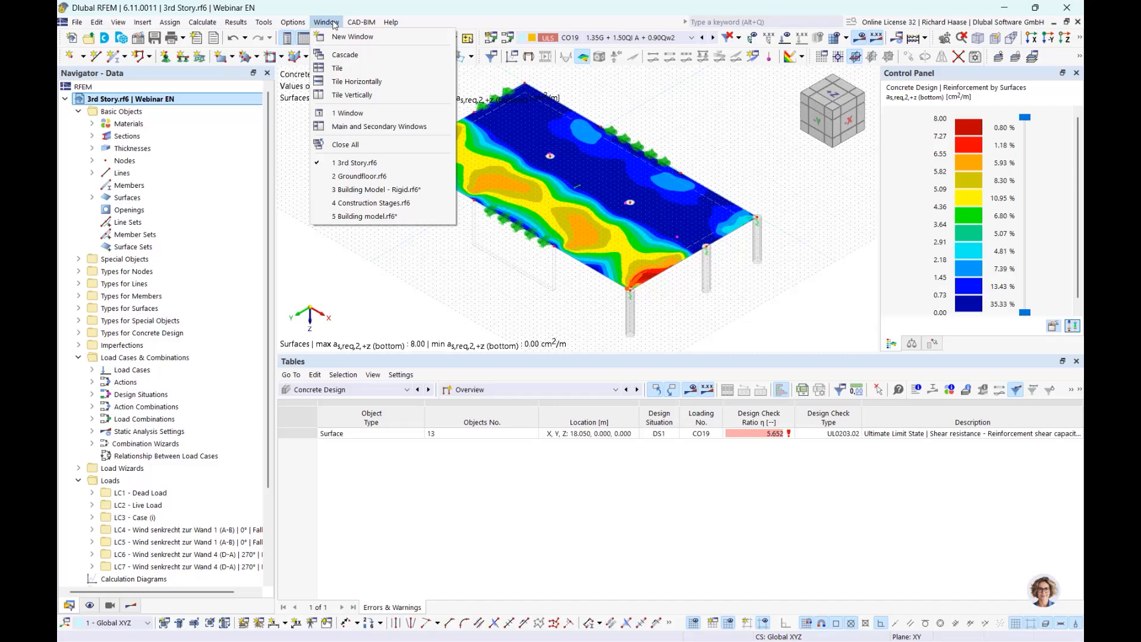
{"action": "left_click", "coordinate": [348, 97]}
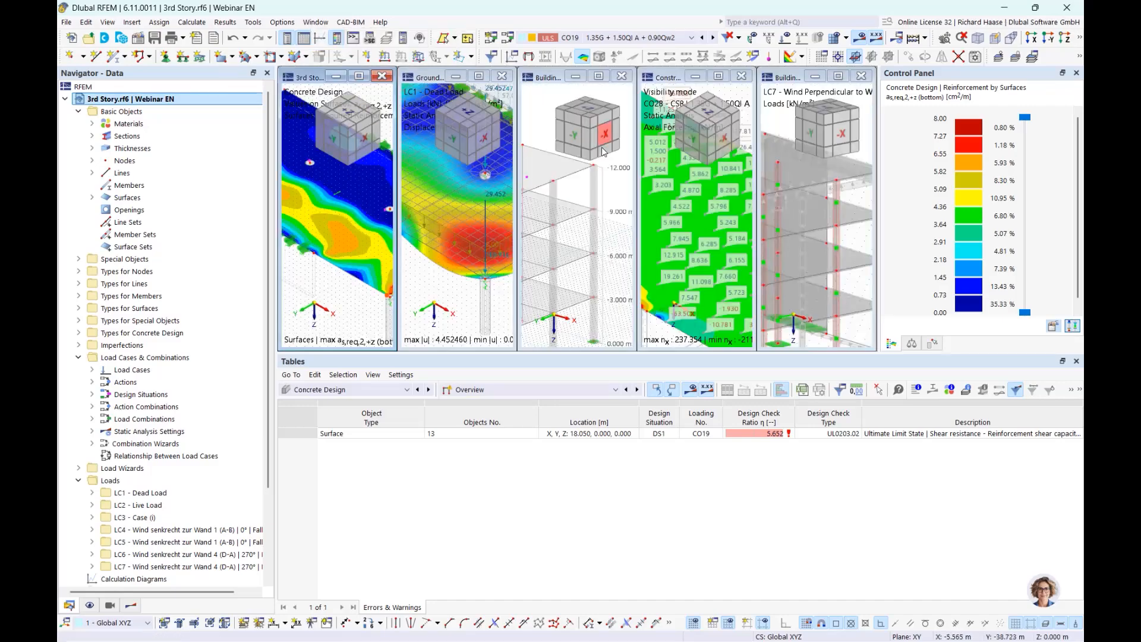
- Minimize the Groundfloor, Building model and Construction Stages model windows
{"action": "left_click", "coordinate": [450, 76]}
{"action": "left_click", "coordinate": [455, 76]}
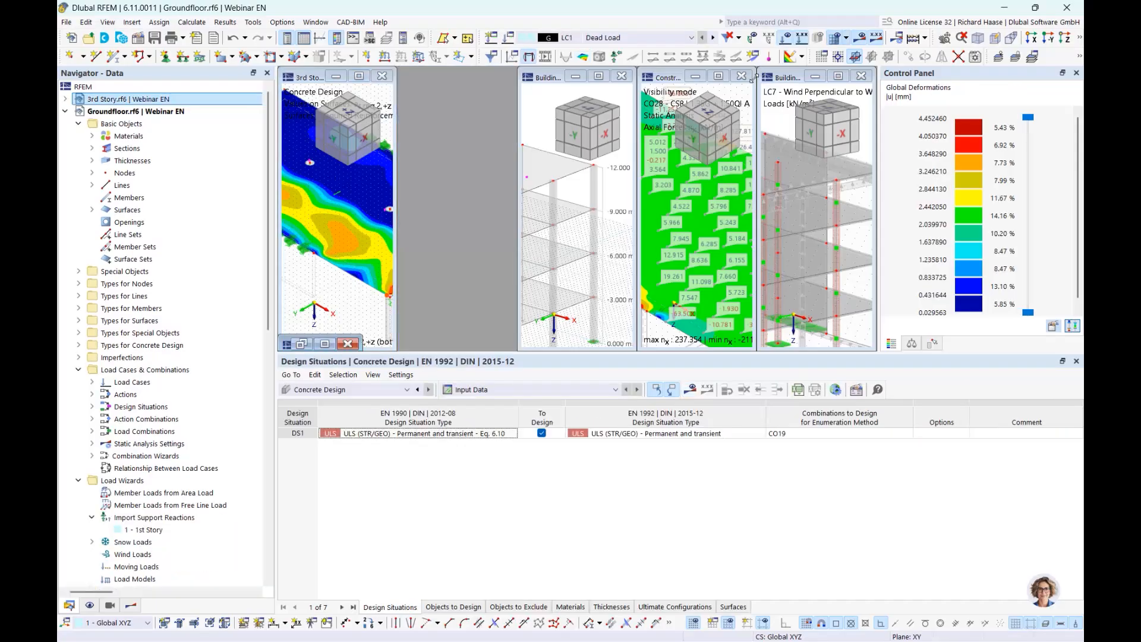
{"action": "left_click", "coordinate": [781, 82]}
{"action": "left_click", "coordinate": [814, 78]}
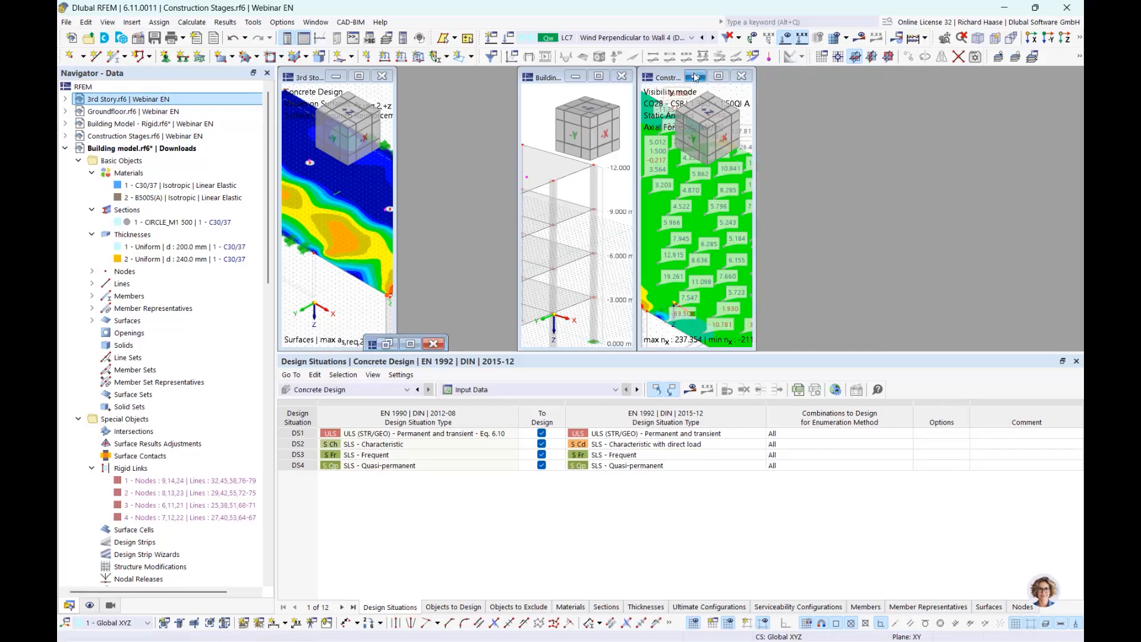
{"action": "left_click", "coordinate": [695, 77]}
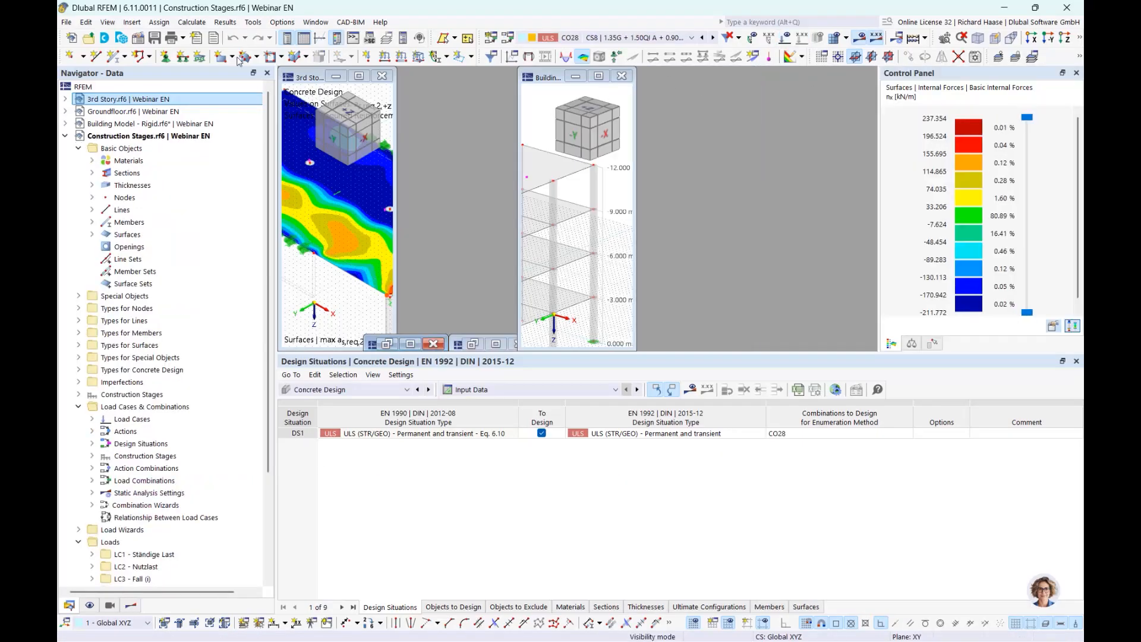
- Tile the 3rd Story and Building Model - Rigid windows side by side and fit the 3rd Story slab in view
{"action": "left_click", "coordinate": [315, 22]}
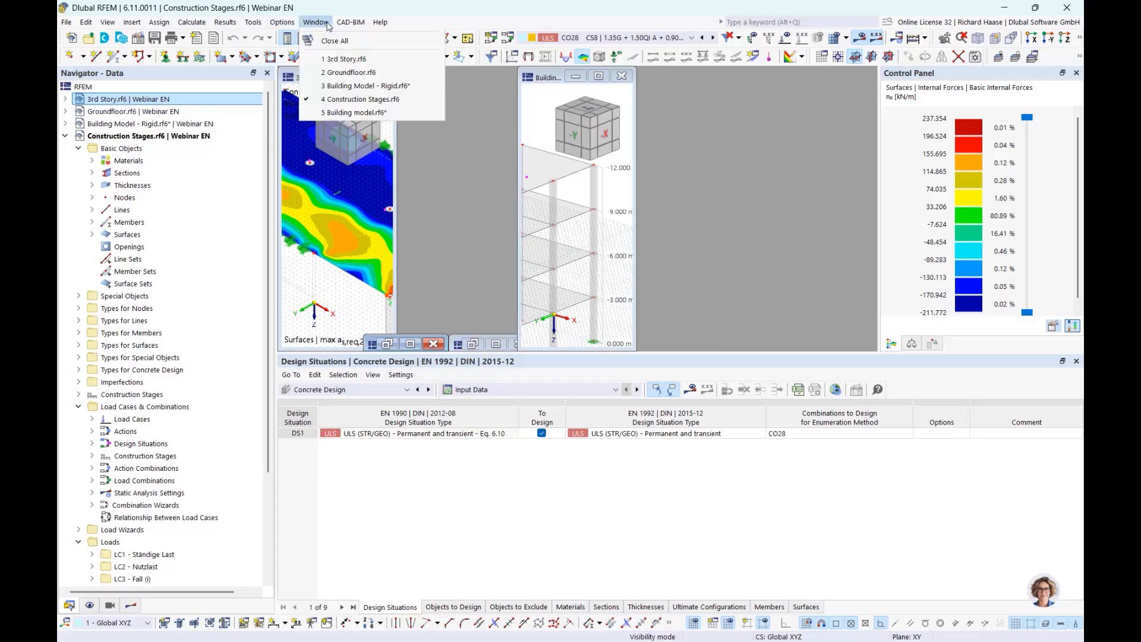
{"action": "left_click", "coordinate": [334, 96]}
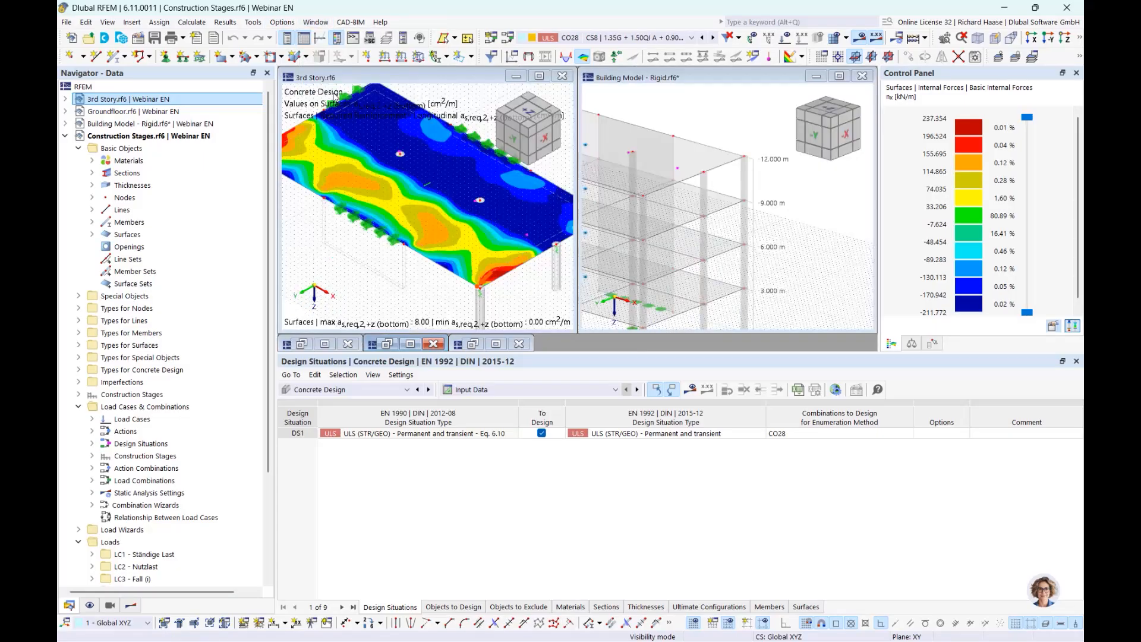
{"action": "left_click", "coordinate": [531, 132]}
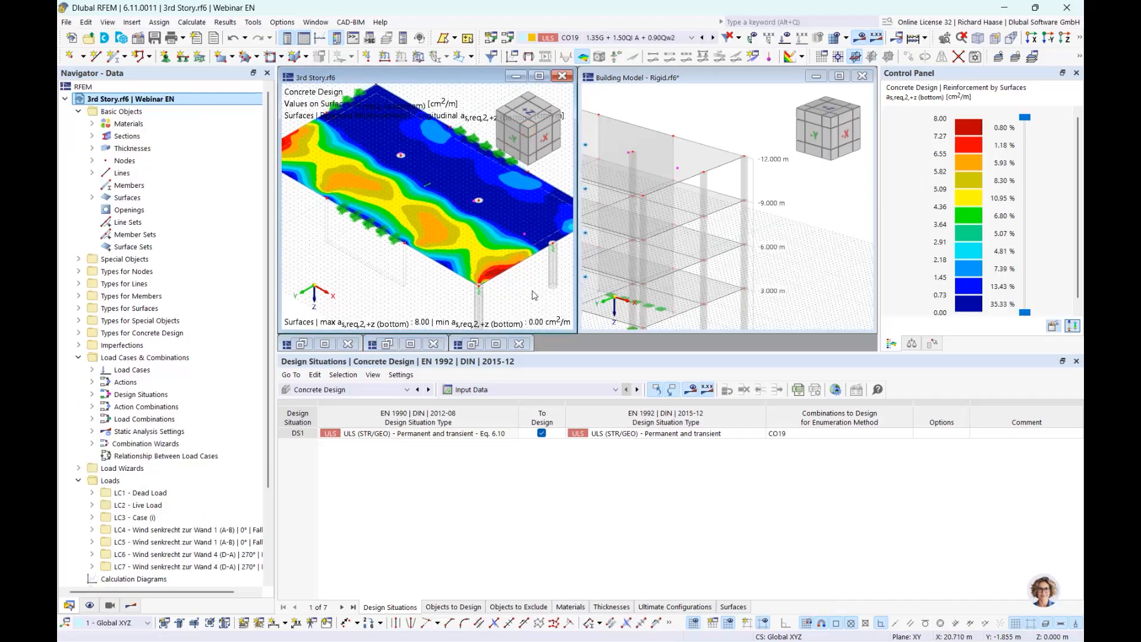
- Isolate the top floor slab in Building Model - Rigid using visibility by selected objects
{"action": "left_click", "coordinate": [690, 149]}
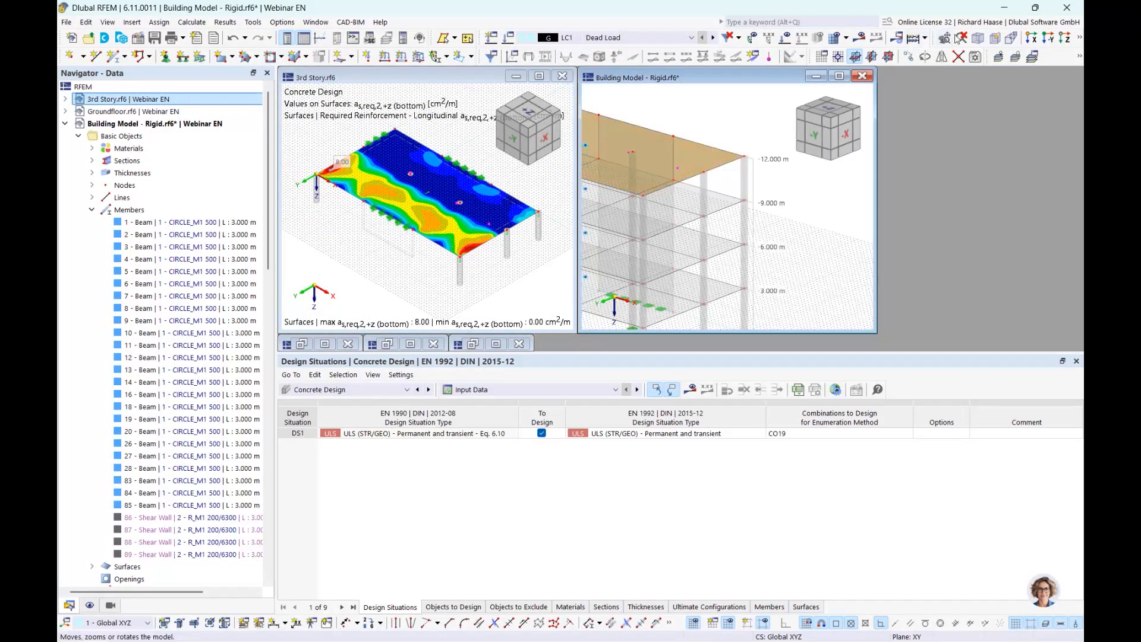
{"action": "left_click", "coordinate": [1079, 37]}
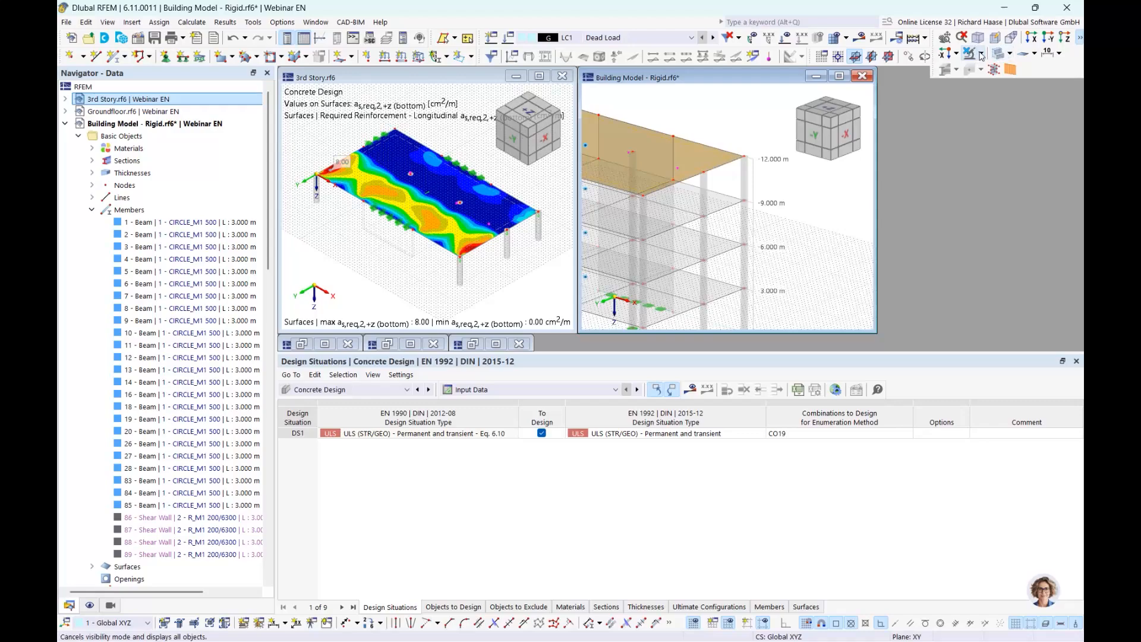
{"action": "left_click", "coordinate": [980, 54]}
{"action": "left_click", "coordinate": [973, 70]}
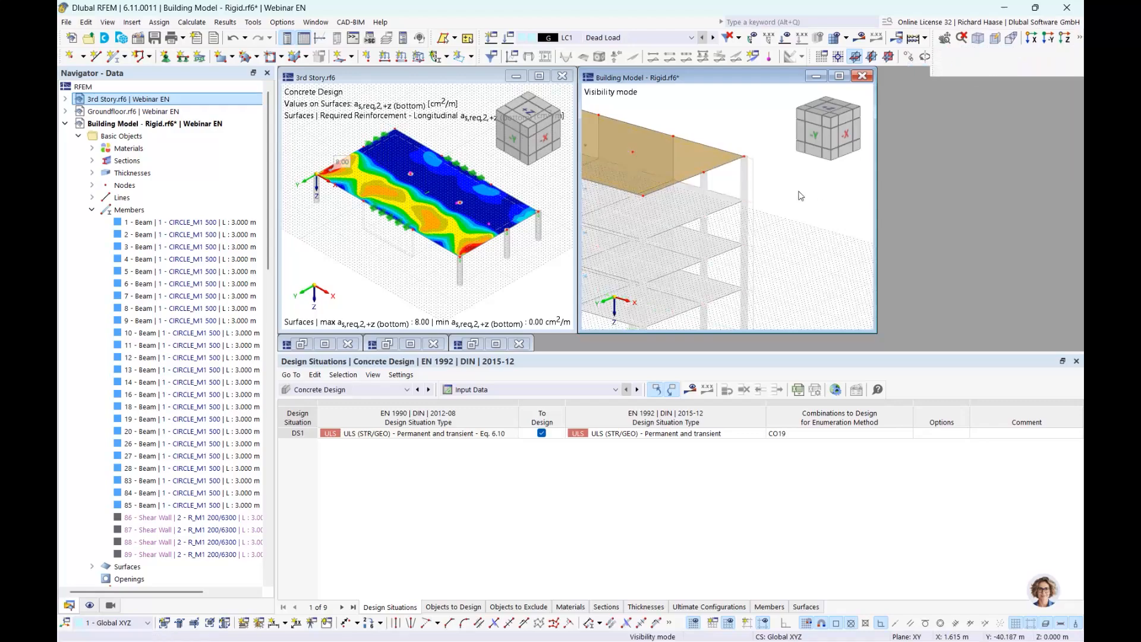
- Set Building Model - Rigid to the matching isometric view and display its Concrete Design required surface reinforcement results
{"action": "left_click", "coordinate": [831, 122]}
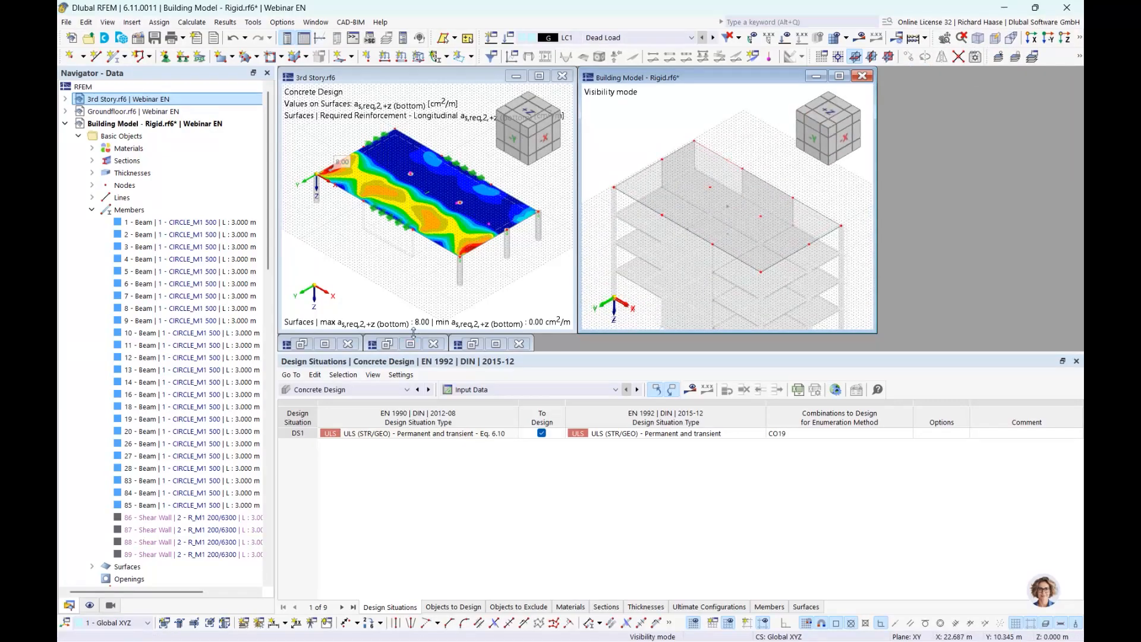
{"action": "left_click", "coordinate": [339, 393]}
{"action": "left_click", "coordinate": [339, 393]}
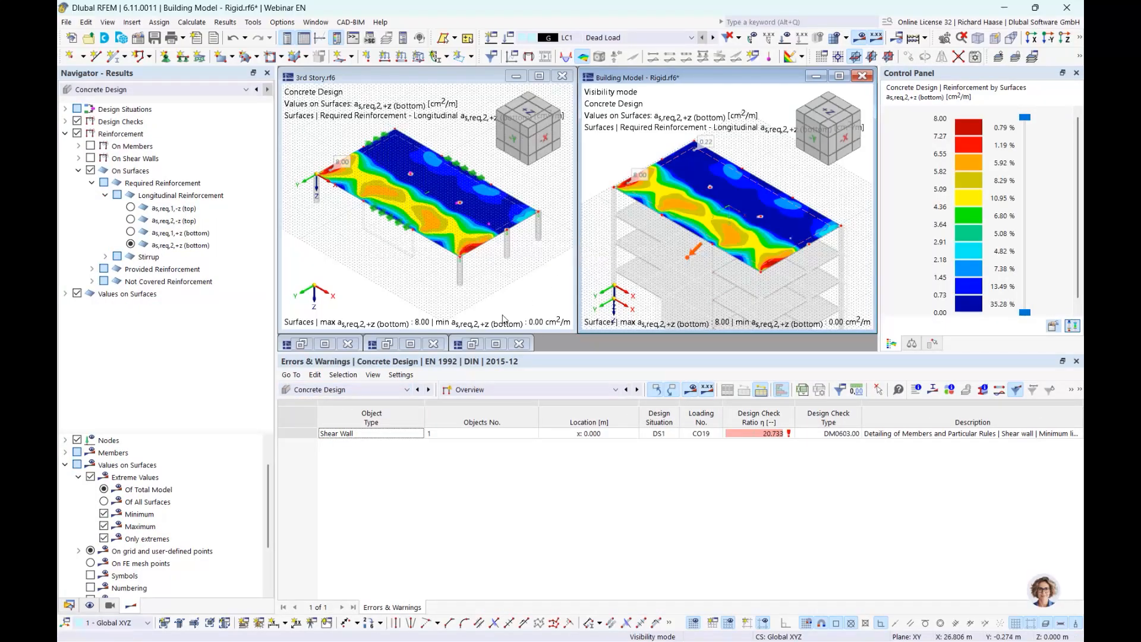
- Review the model type in the base data of 3rd Story.rf6, then close it without changes
{"action": "left_click", "coordinate": [483, 299]}
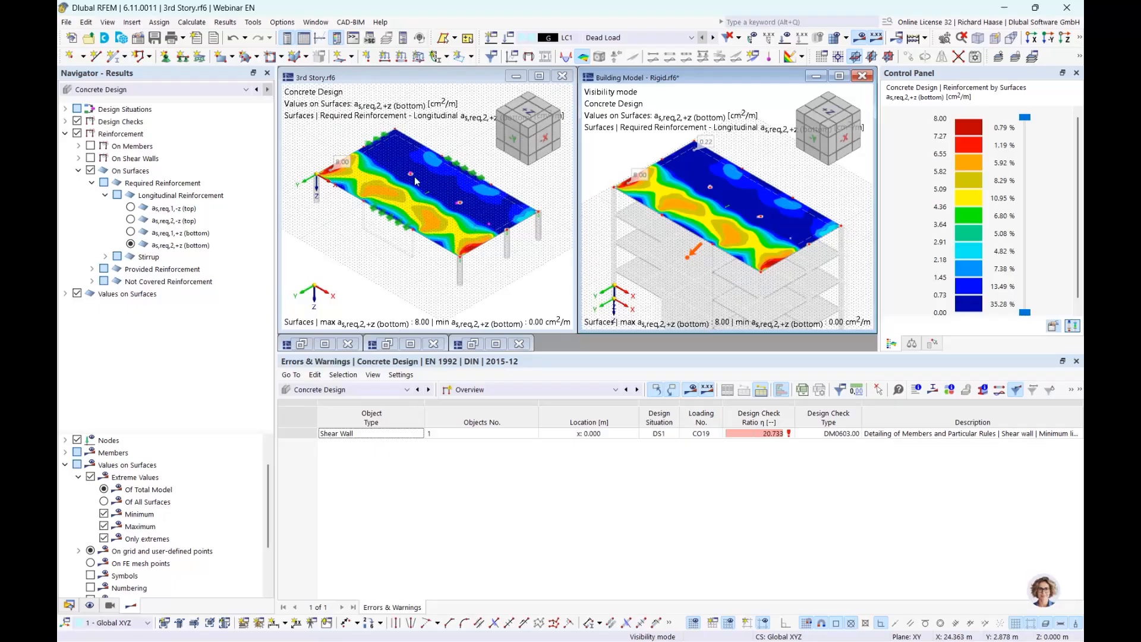
{"action": "left_click", "coordinate": [69, 605]}
{"action": "right_click", "coordinate": [154, 102]}
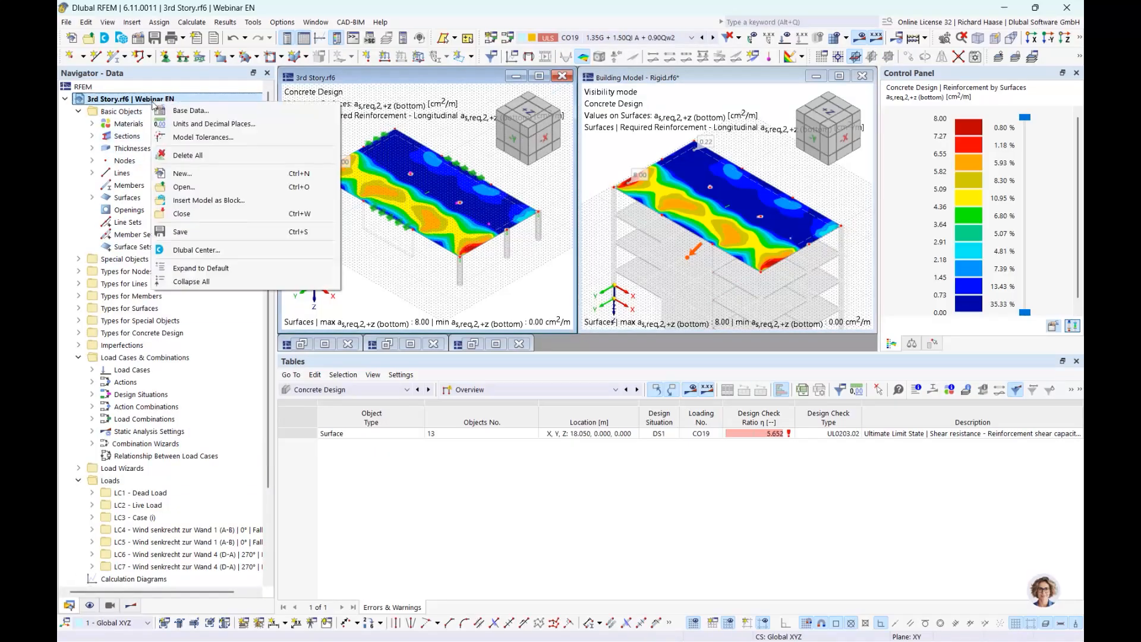
{"action": "left_click", "coordinate": [78, 101]}
{"action": "right_click", "coordinate": [102, 102]}
{"action": "left_click", "coordinate": [127, 107]}
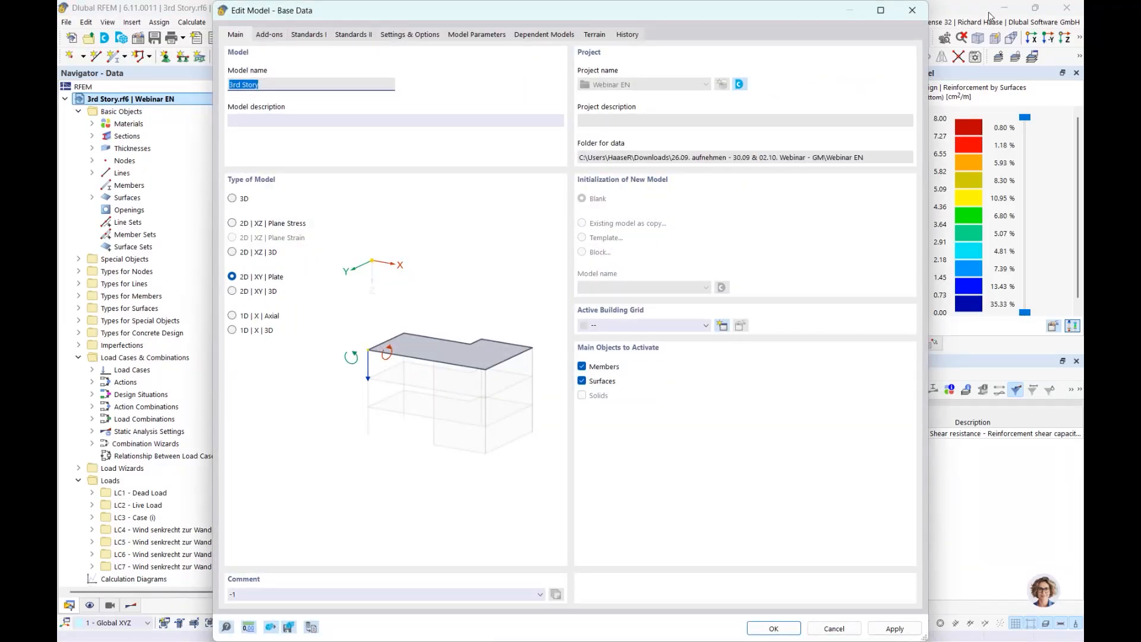
{"action": "left_click", "coordinate": [912, 10]}
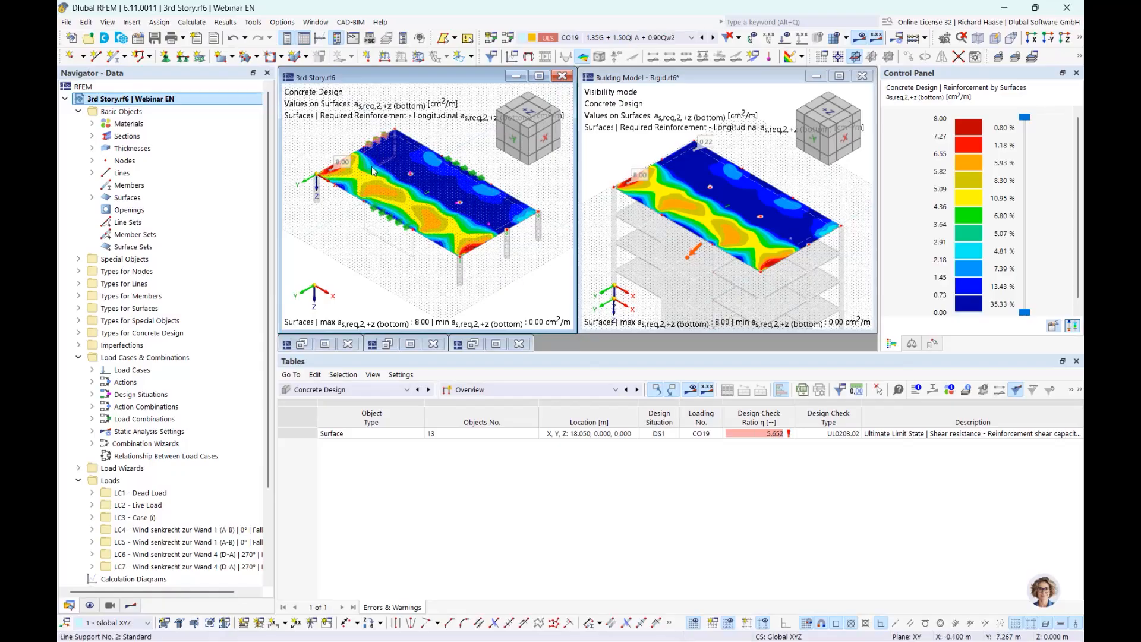
- Display the required longitudinal reinforcement as,req,1,-z (top) in both the 3rd Story and Building Model - Rigid models
{"action": "left_click", "coordinate": [131, 605]}
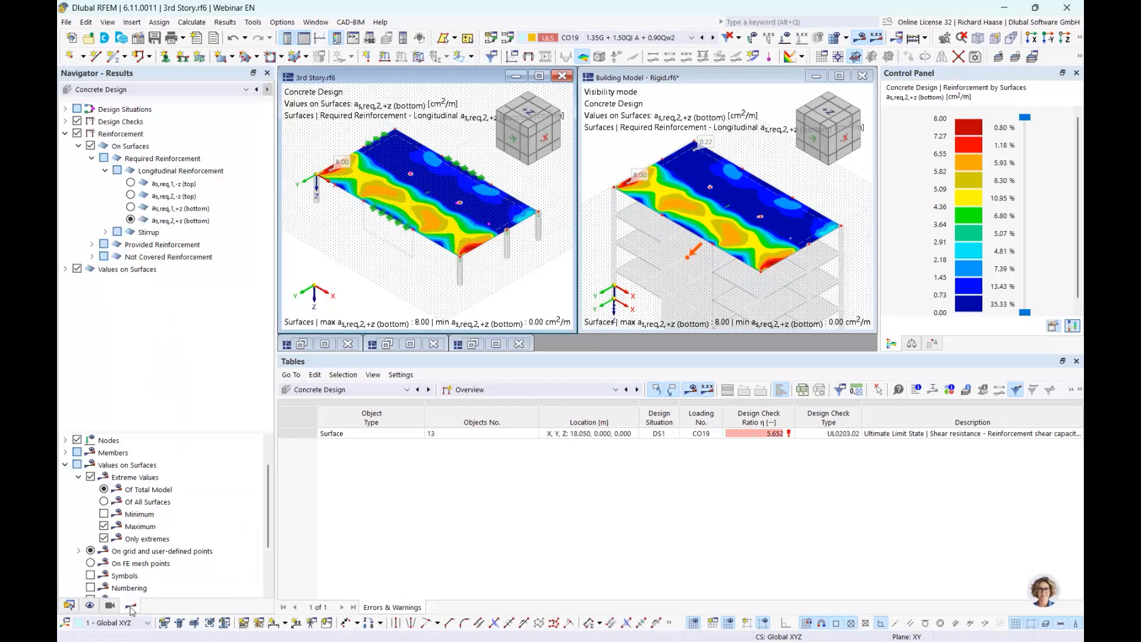
{"action": "left_click", "coordinate": [161, 159]}
{"action": "left_click", "coordinate": [131, 184]}
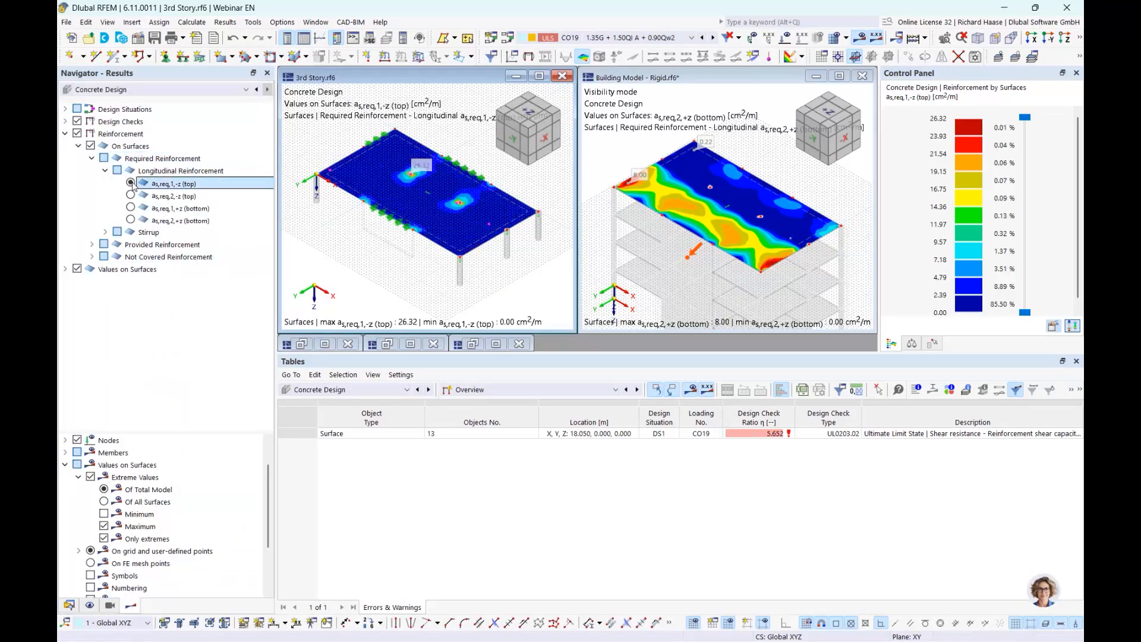
{"action": "left_click", "coordinate": [618, 259]}
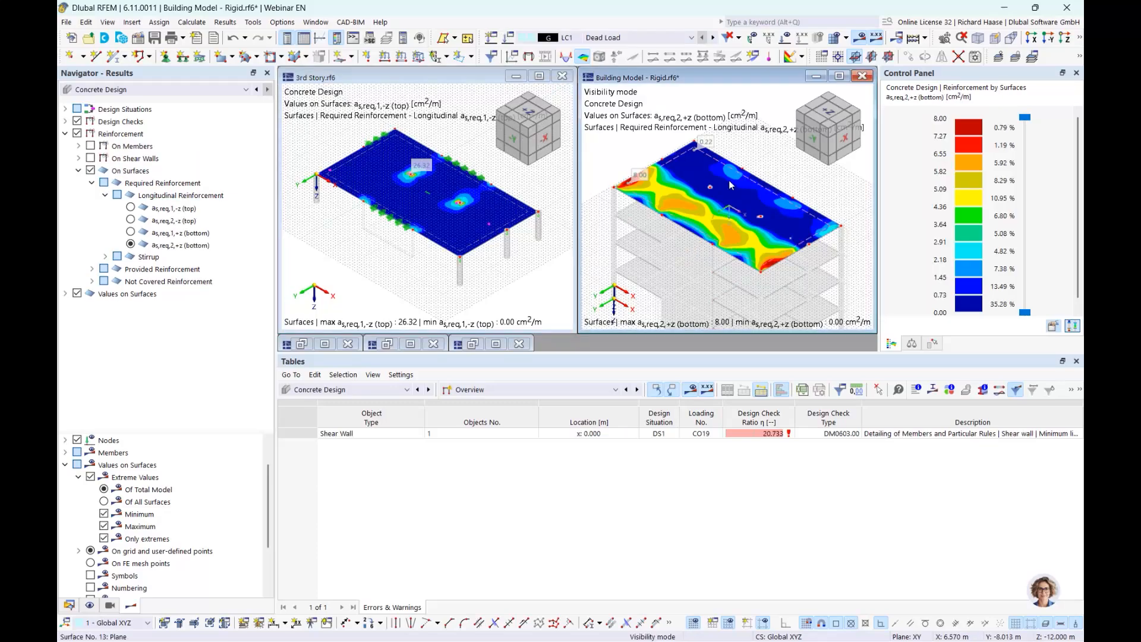
{"action": "left_click", "coordinate": [130, 208]}
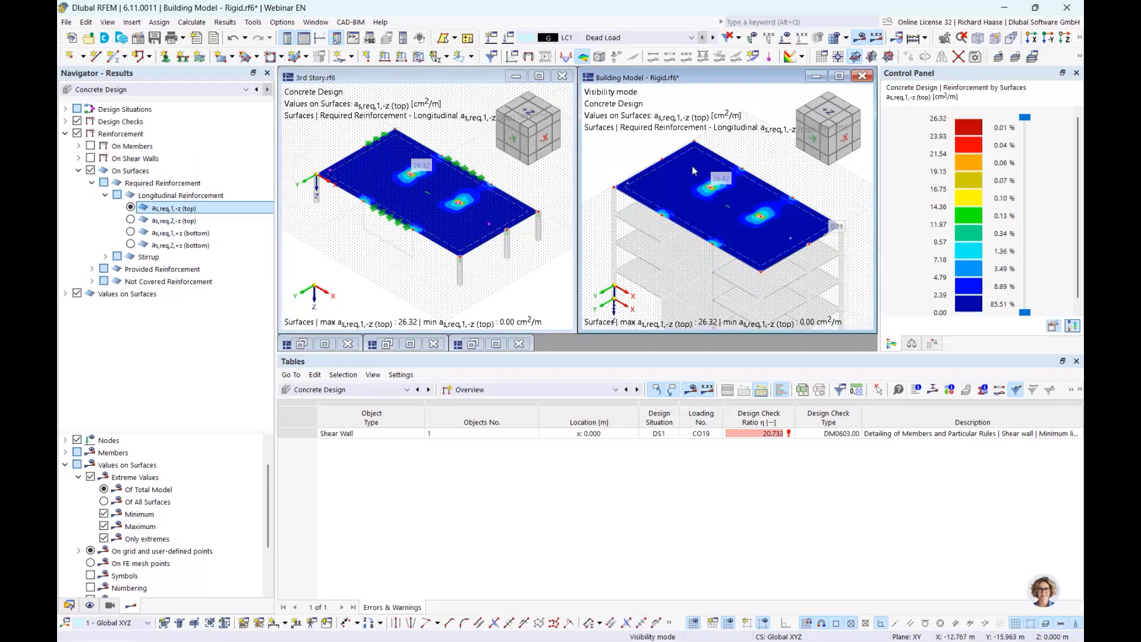
- Display the required longitudinal reinforcement as,req,2,-z (top) in both the Building Model - Rigid and 3rd Story models
{"action": "left_click", "coordinate": [130, 220]}
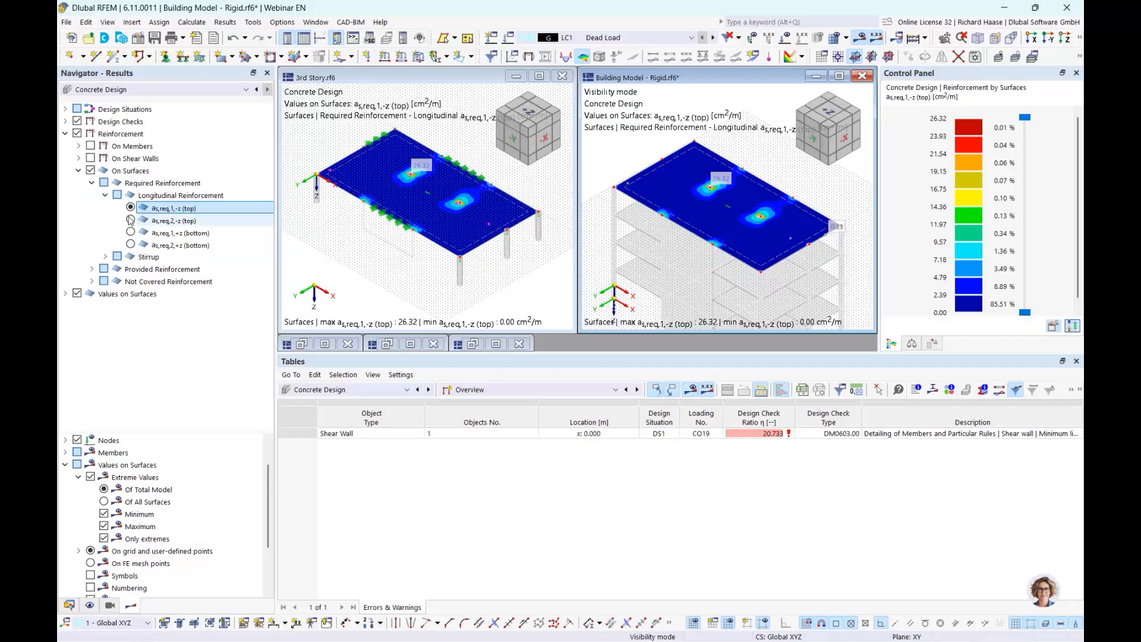
{"action": "left_click", "coordinate": [525, 269]}
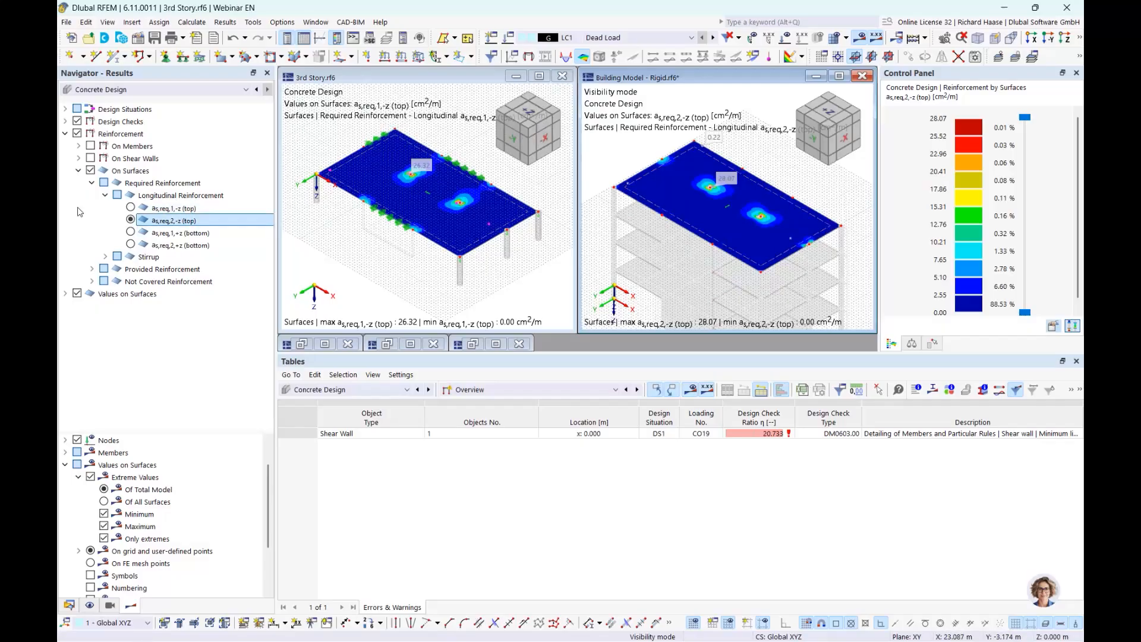
{"action": "left_click", "coordinate": [131, 219]}
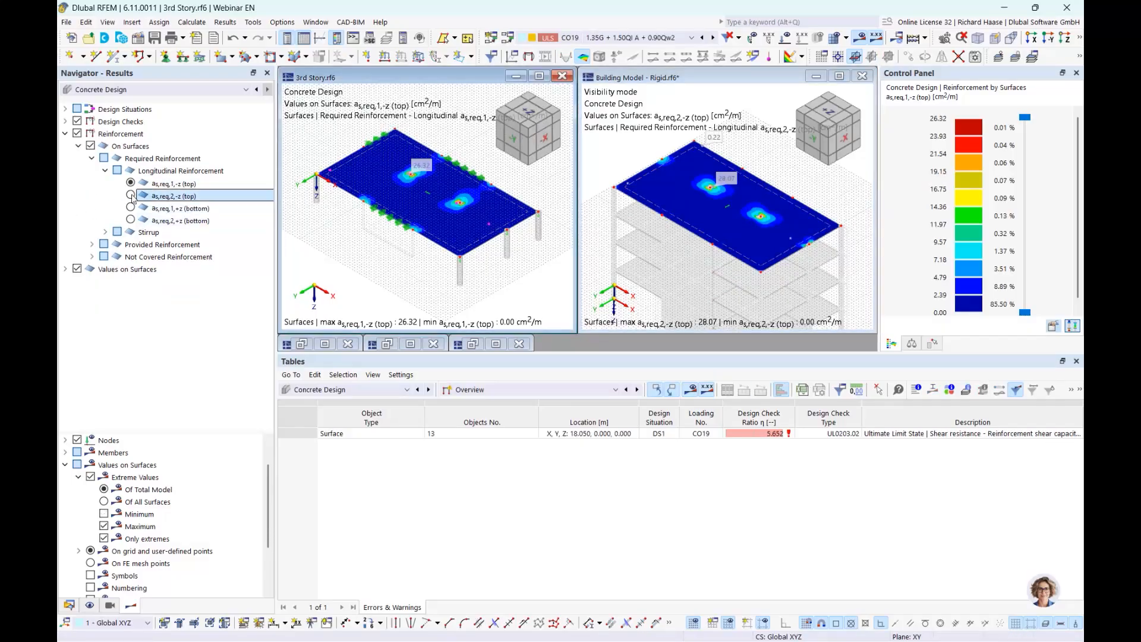
- Compare the bottom required reinforcement in both models, displaying as,req,1,+z (bottom) followed by as,req,2,+z (bottom)
{"action": "left_click", "coordinate": [131, 208]}
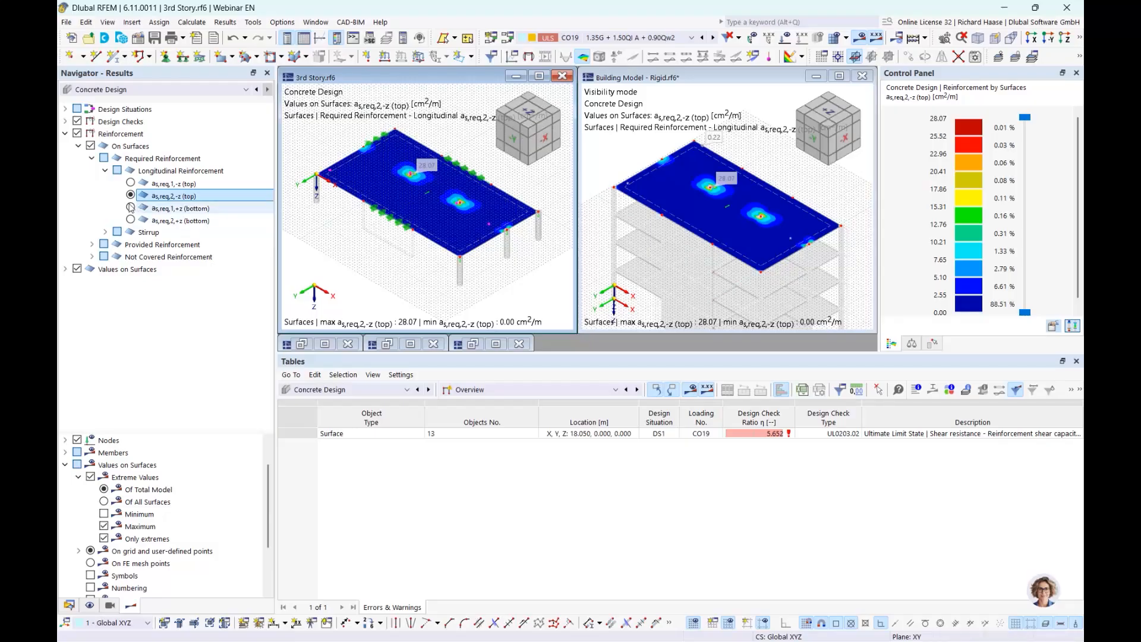
{"action": "left_click", "coordinate": [635, 281]}
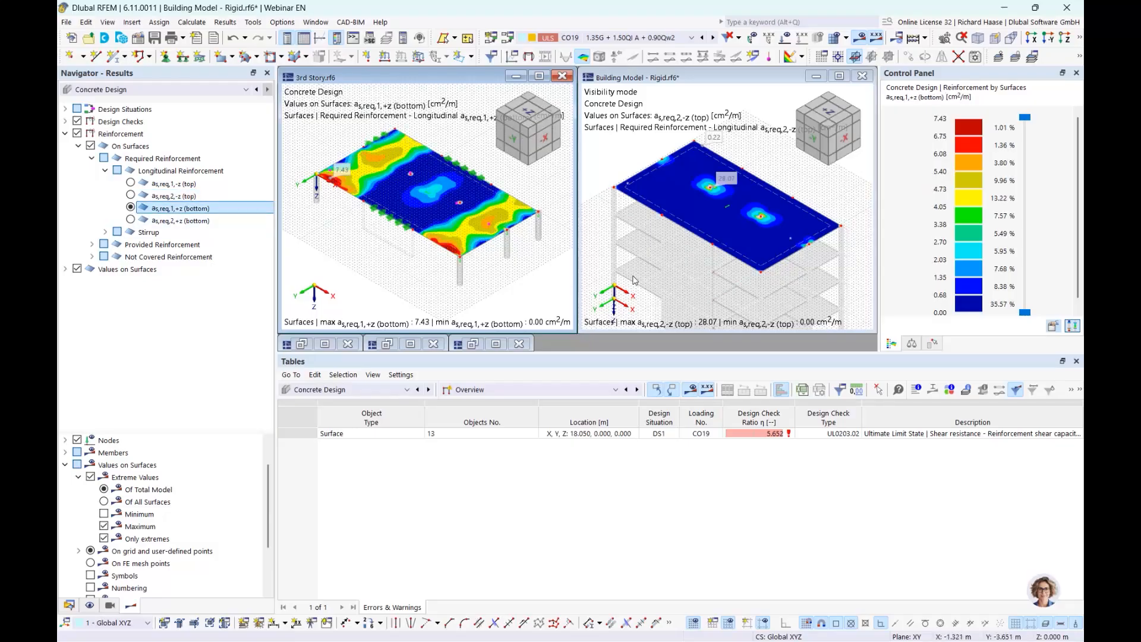
{"action": "left_click", "coordinate": [131, 208]}
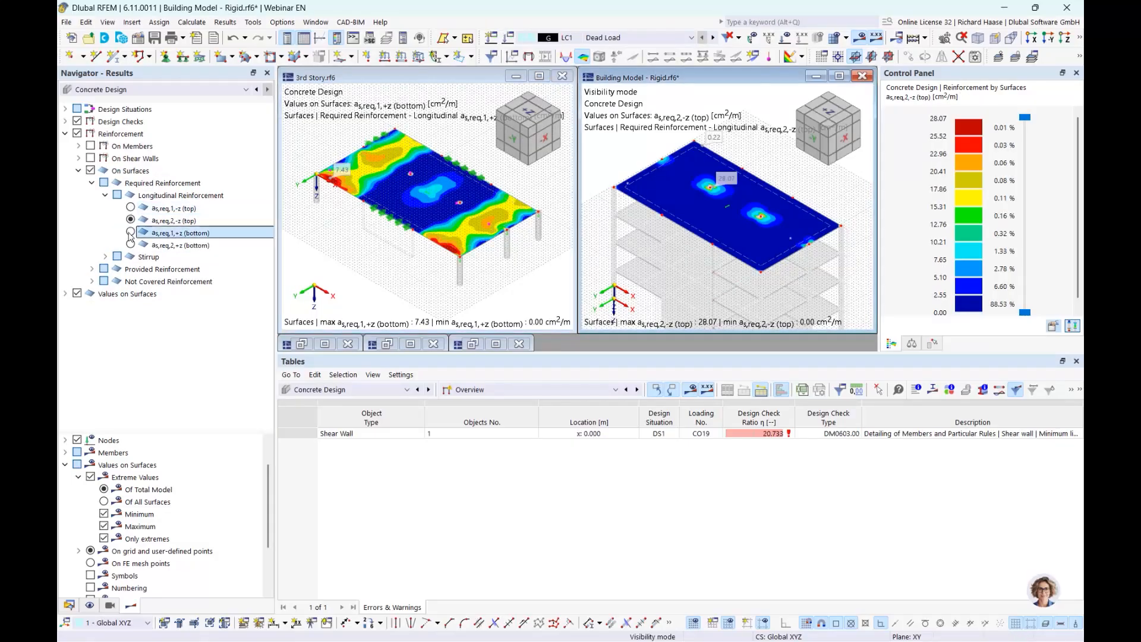
{"action": "left_click", "coordinate": [131, 244]}
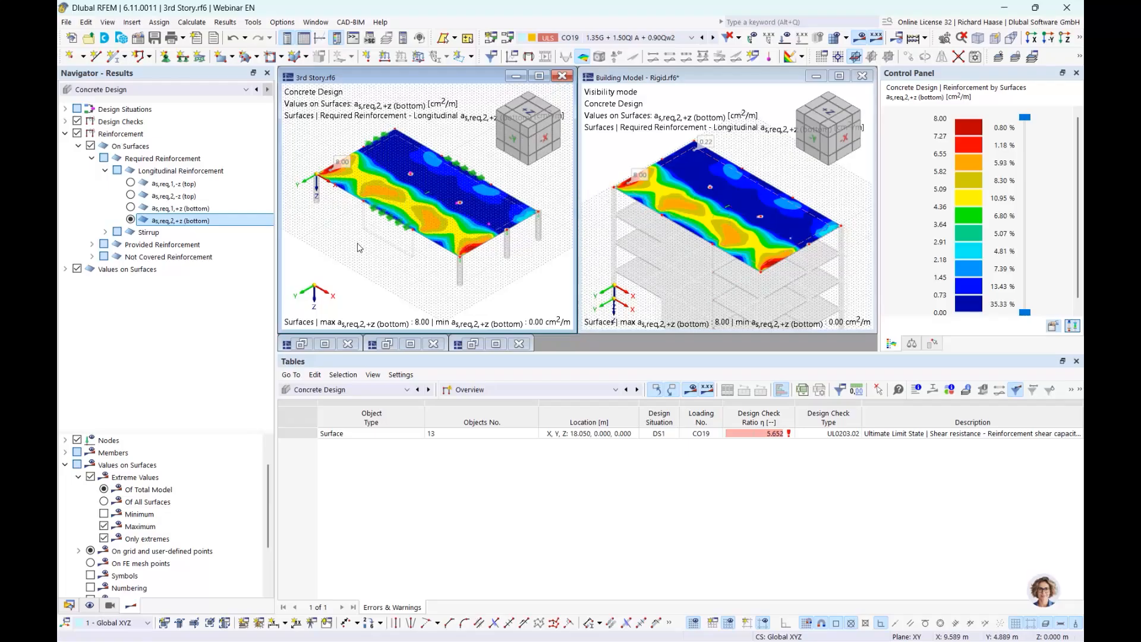
{"action": "mouse_move", "coordinate": [414, 241]}
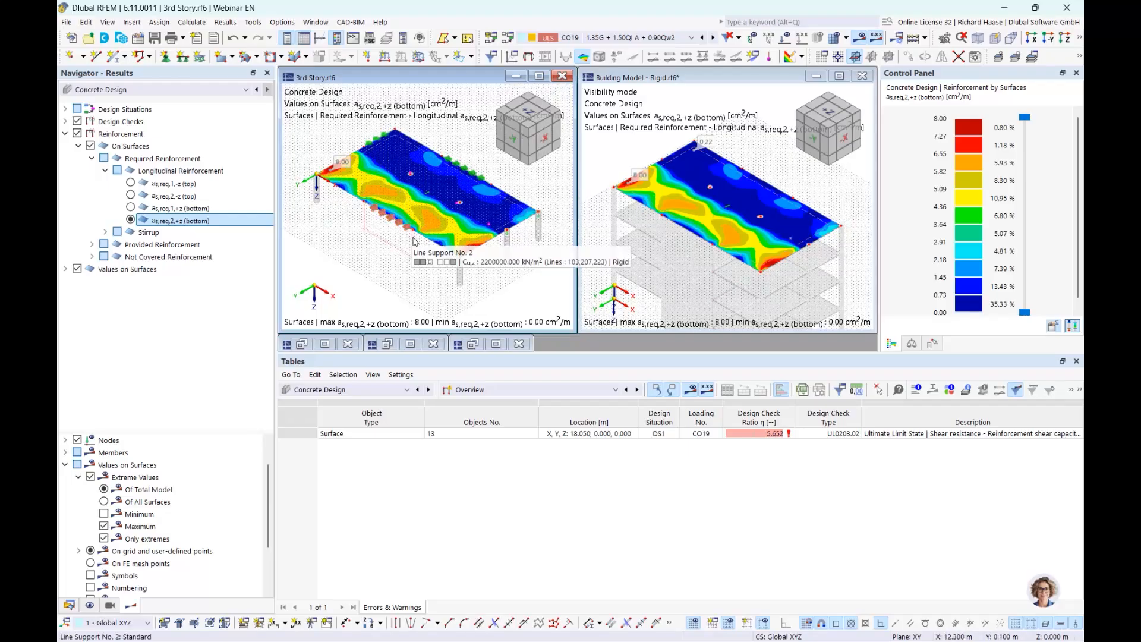
{"action": "mouse_move", "coordinate": [718, 230]}
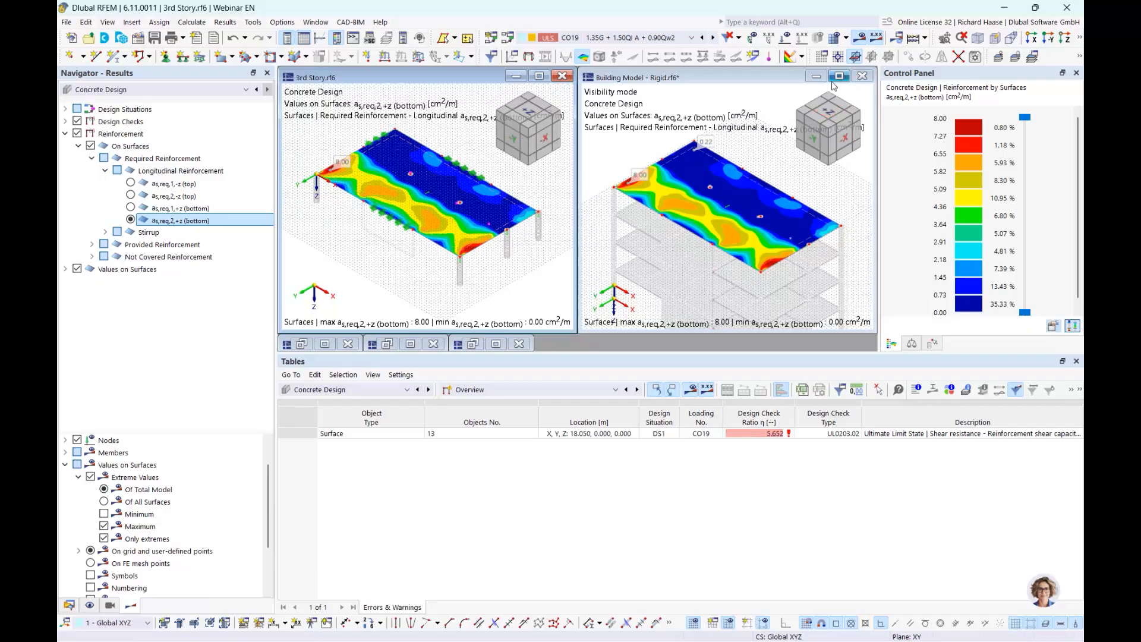
- Restore the minimized Groundfloor.rf6 model and maximize its window so the whole slab can be seen
{"action": "left_click", "coordinate": [302, 344]}
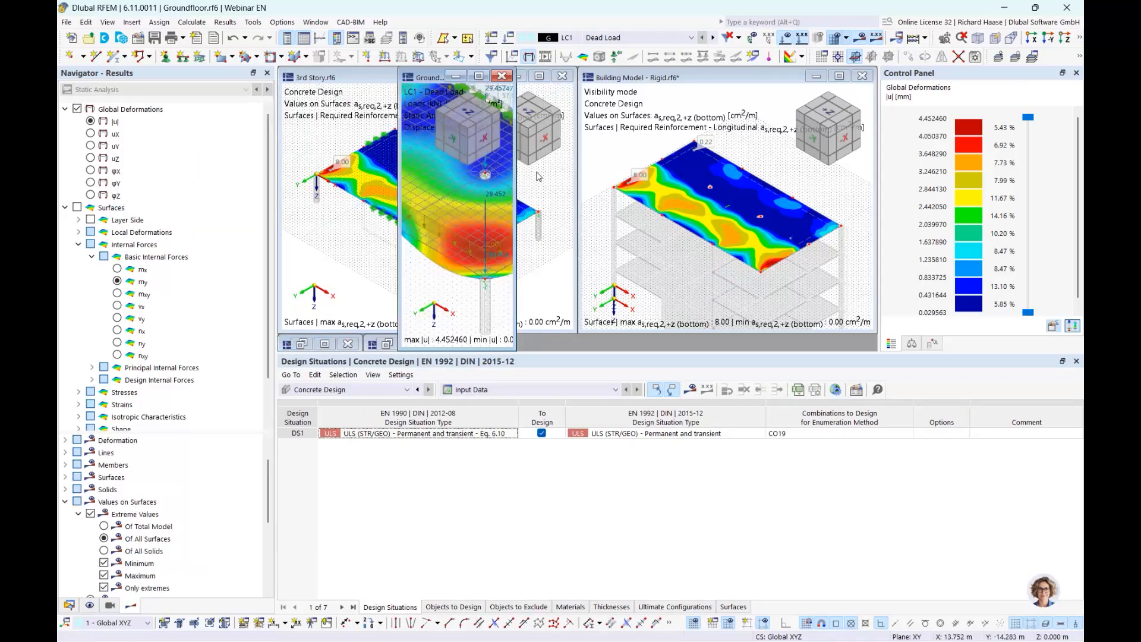
{"action": "left_click", "coordinate": [479, 77]}
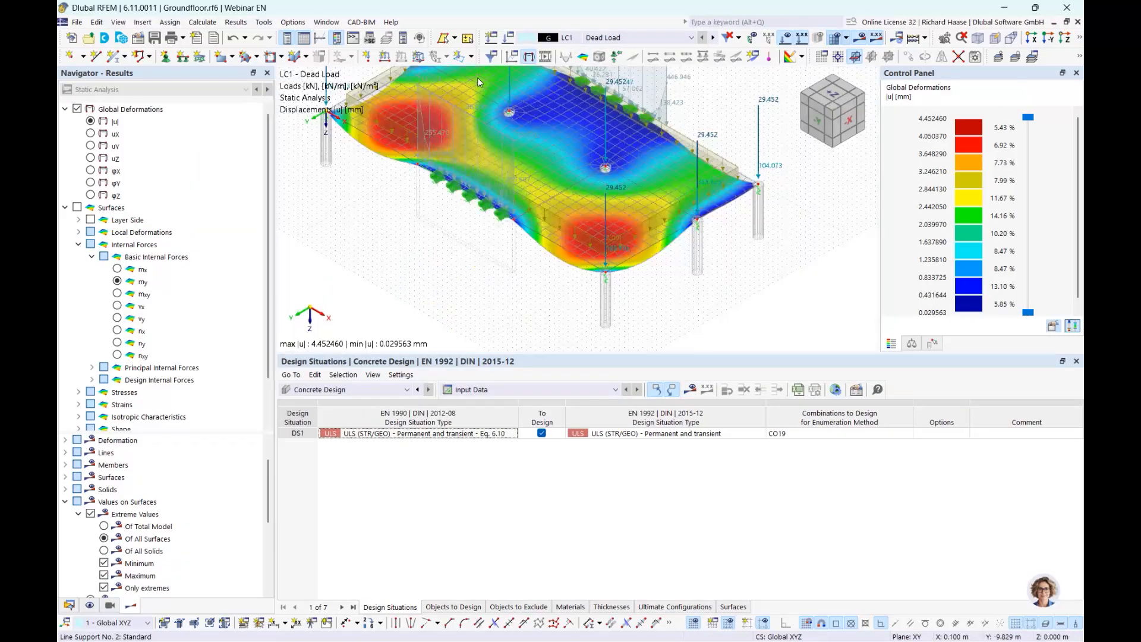
{"action": "scroll", "coordinate": [676, 202], "scroll_direction": "up", "scroll_amount": 3}
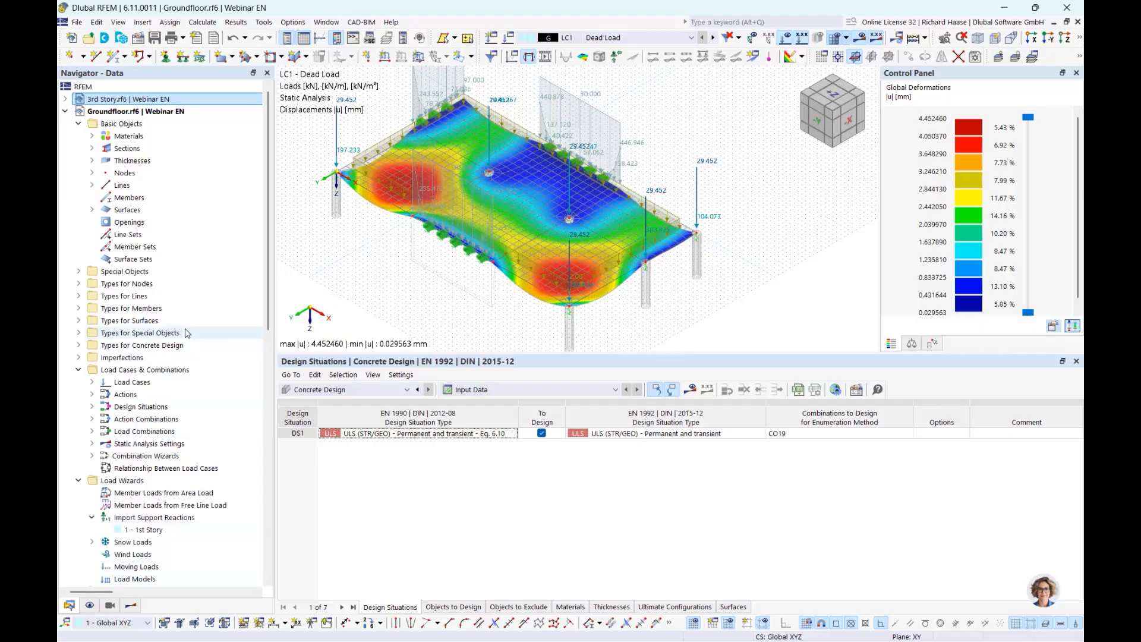
- Show the Static Analysis summary of Groundfloor.rf6 for LC1 Dead Load in the tables
{"action": "scroll", "coordinate": [193, 333], "scroll_direction": "down", "scroll_amount": 2}
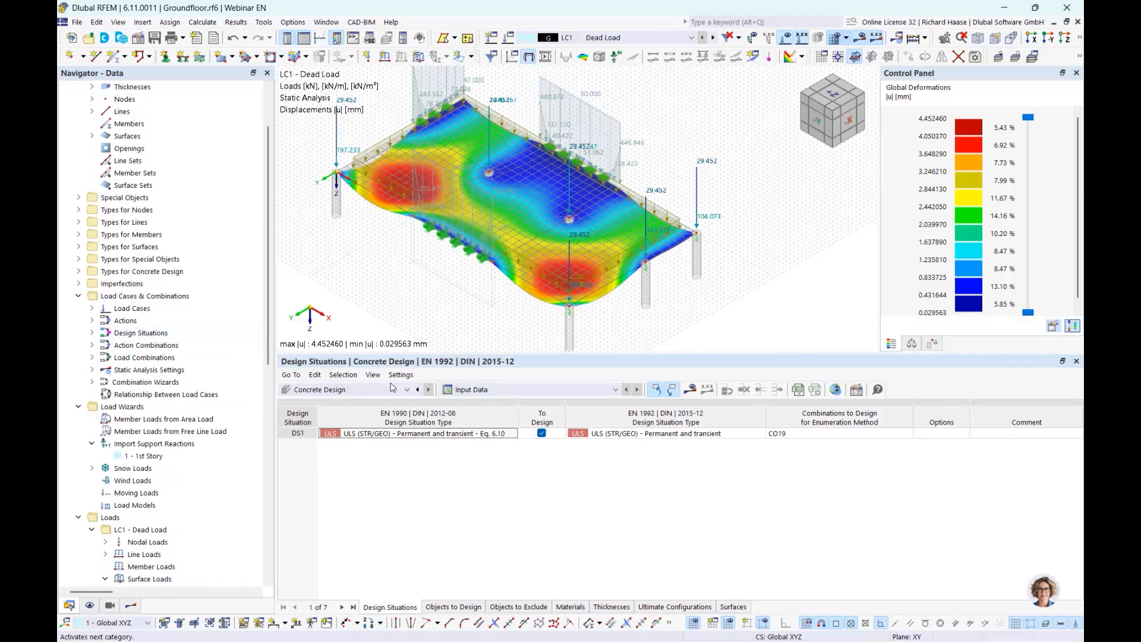
{"action": "left_click", "coordinate": [345, 389]}
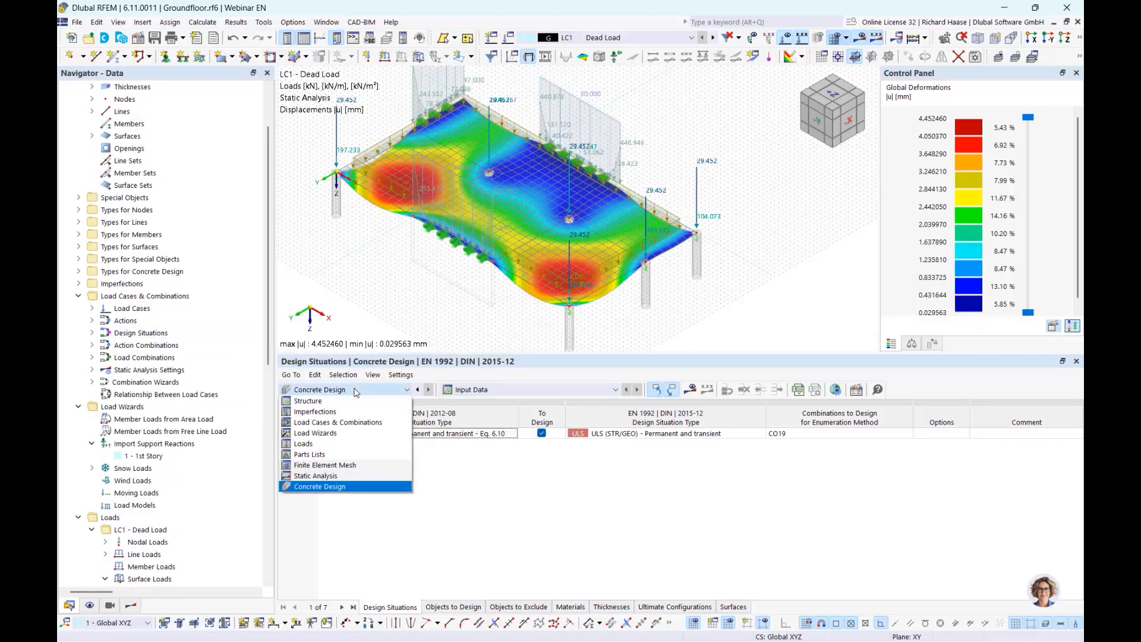
{"action": "left_click", "coordinate": [321, 477]}
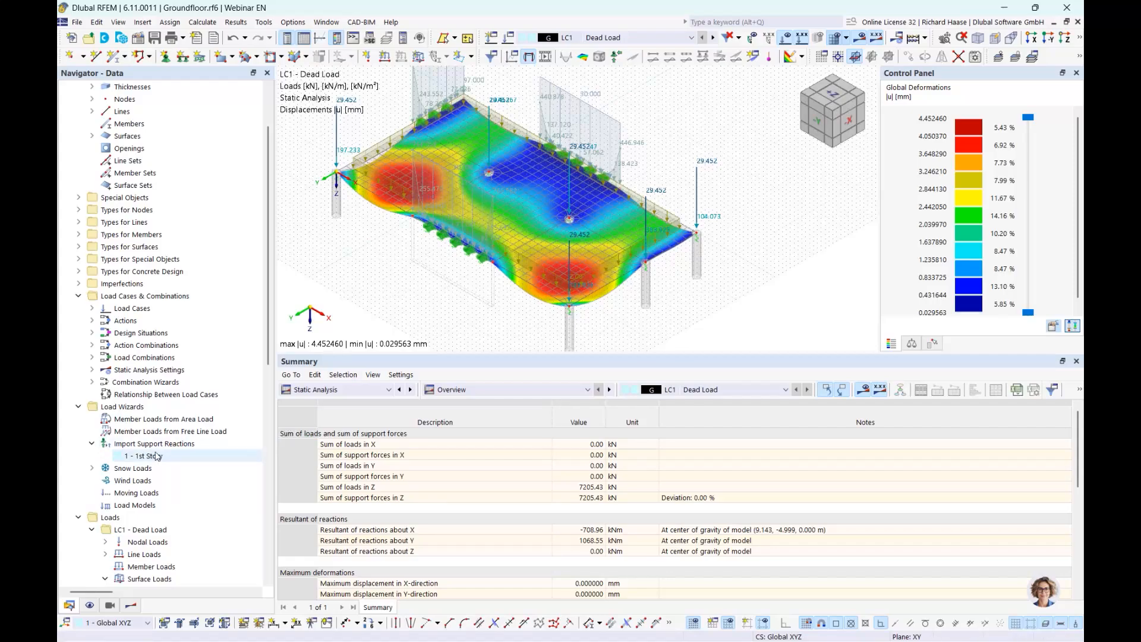
- Open the 1st Story Import Support Reactions load wizard for editing and review the available connected models, keeping 1st Story
{"action": "scroll", "coordinate": [221, 450], "scroll_direction": "down", "scroll_amount": 1}
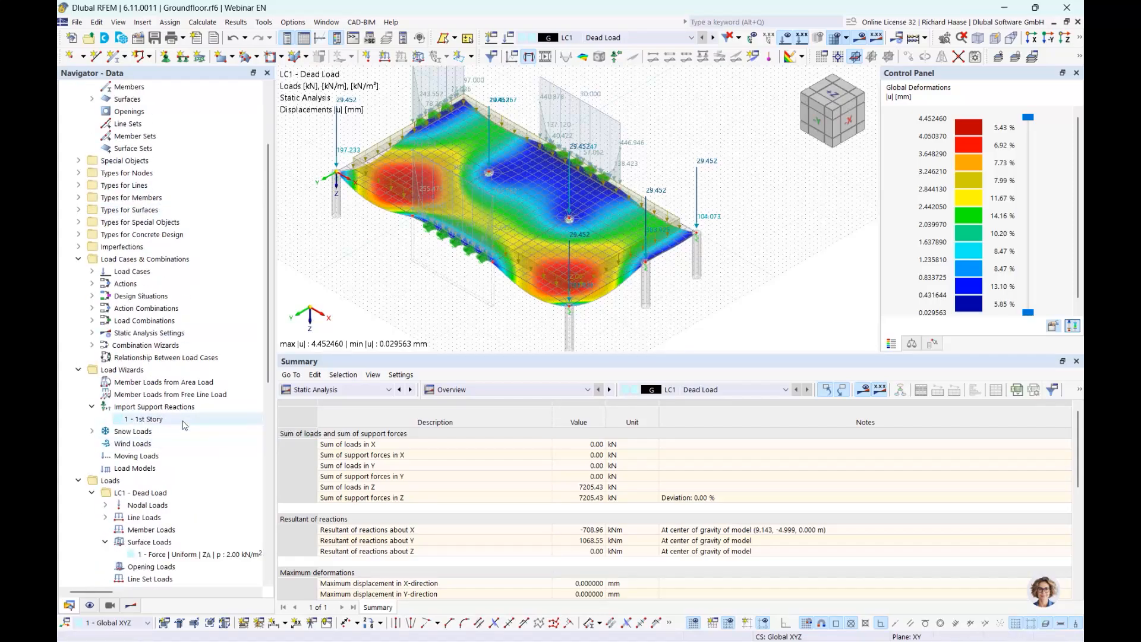
{"action": "left_click", "coordinate": [145, 419]}
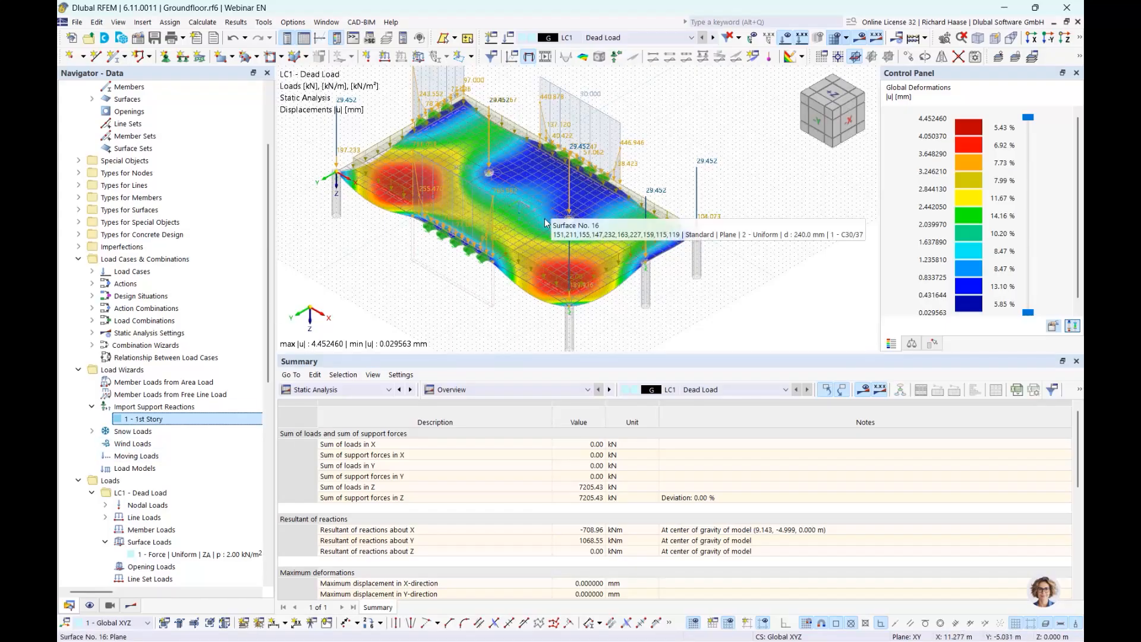
{"action": "double_click", "coordinate": [159, 421]}
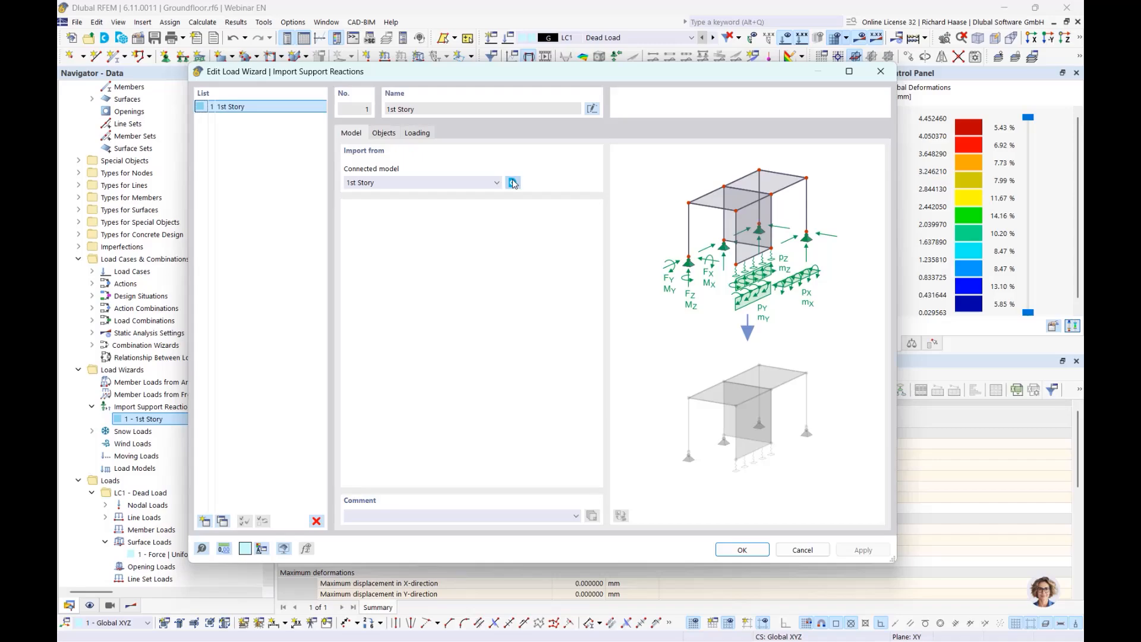
{"action": "left_click", "coordinate": [456, 182]}
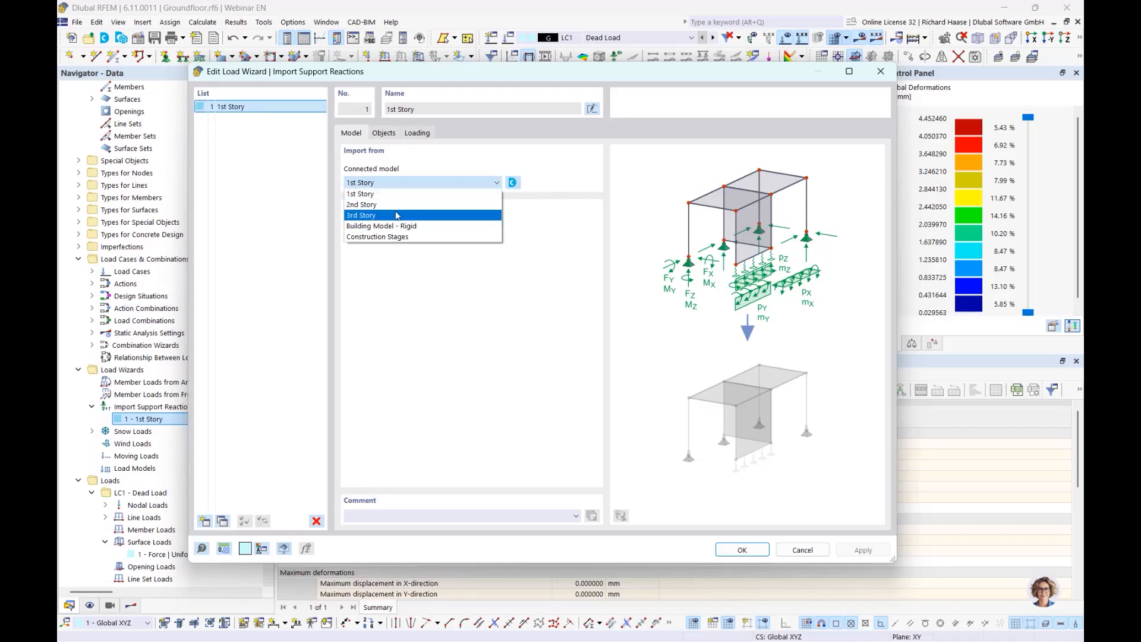
{"action": "left_click", "coordinate": [458, 167]}
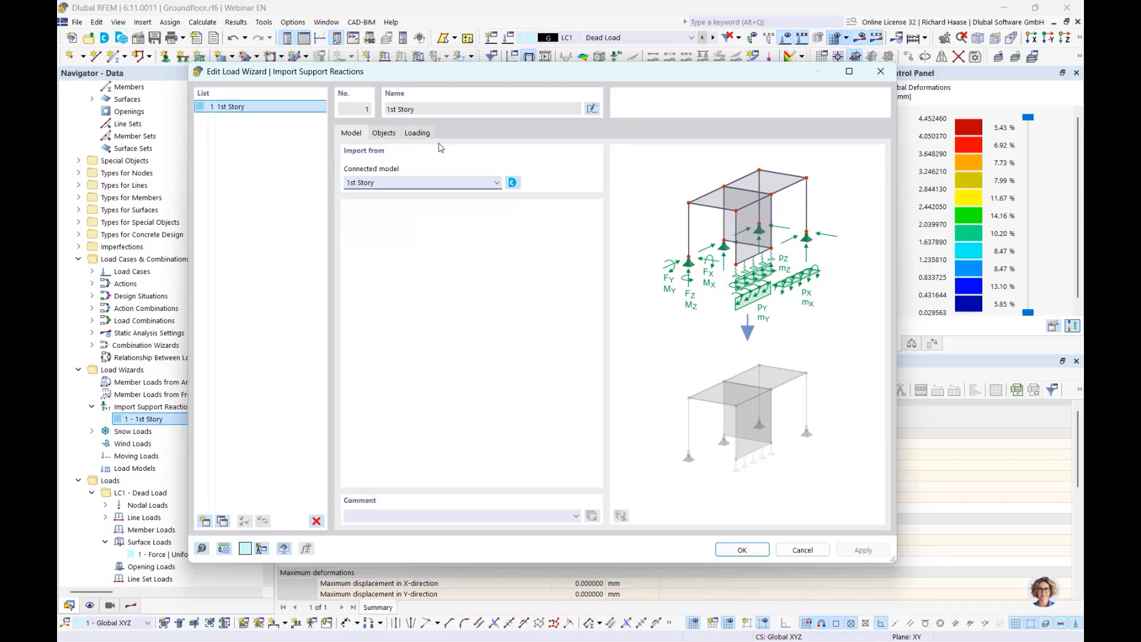
- Try the Manually object connection type in the wizard's object settings, and restore it to Free loads
{"action": "left_click", "coordinate": [384, 133]}
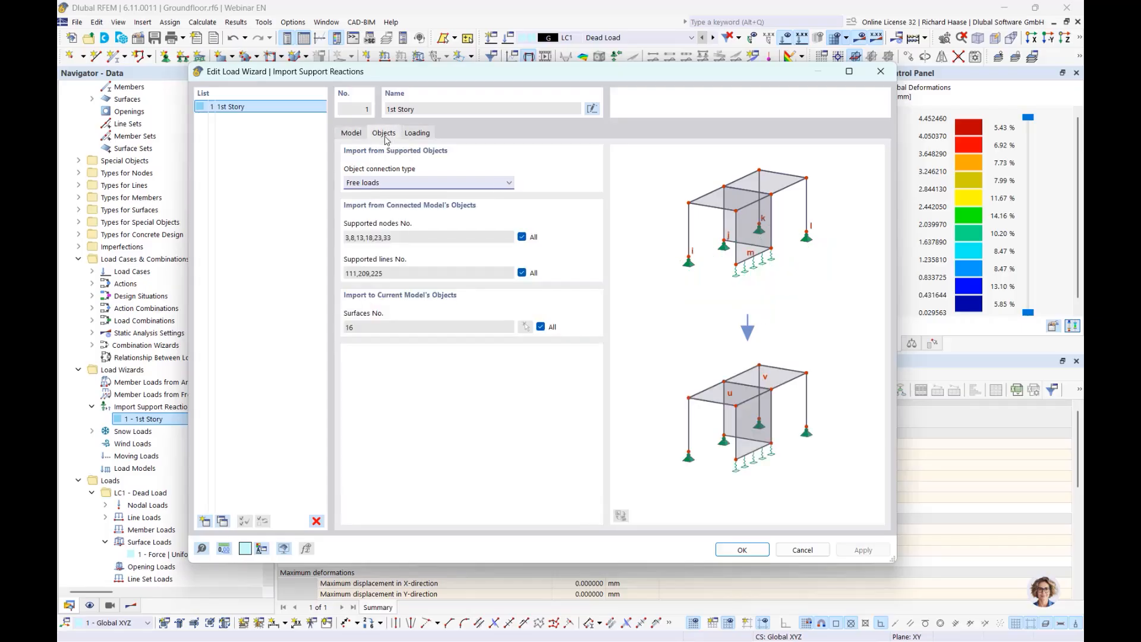
{"action": "left_click", "coordinate": [419, 185]}
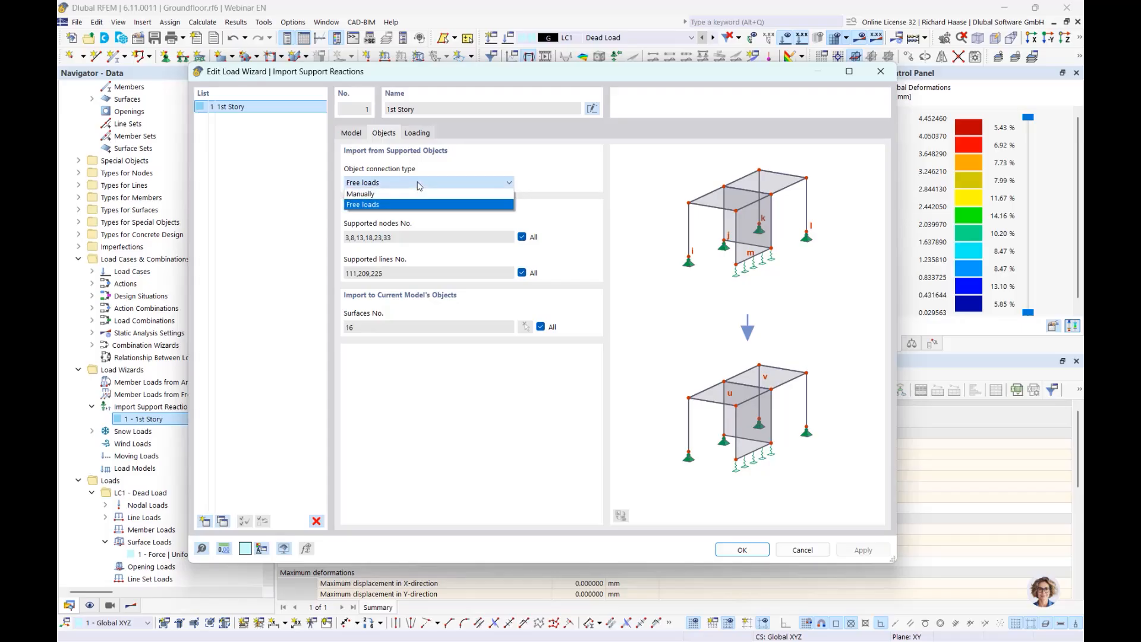
{"action": "left_click", "coordinate": [377, 194]}
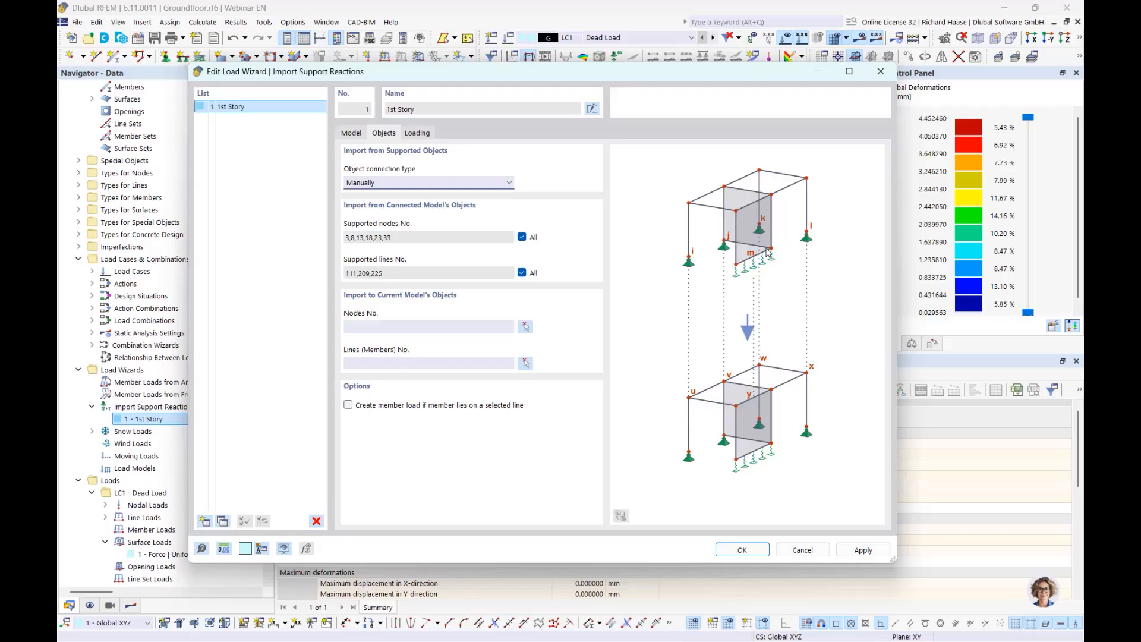
{"action": "left_click", "coordinate": [366, 326]}
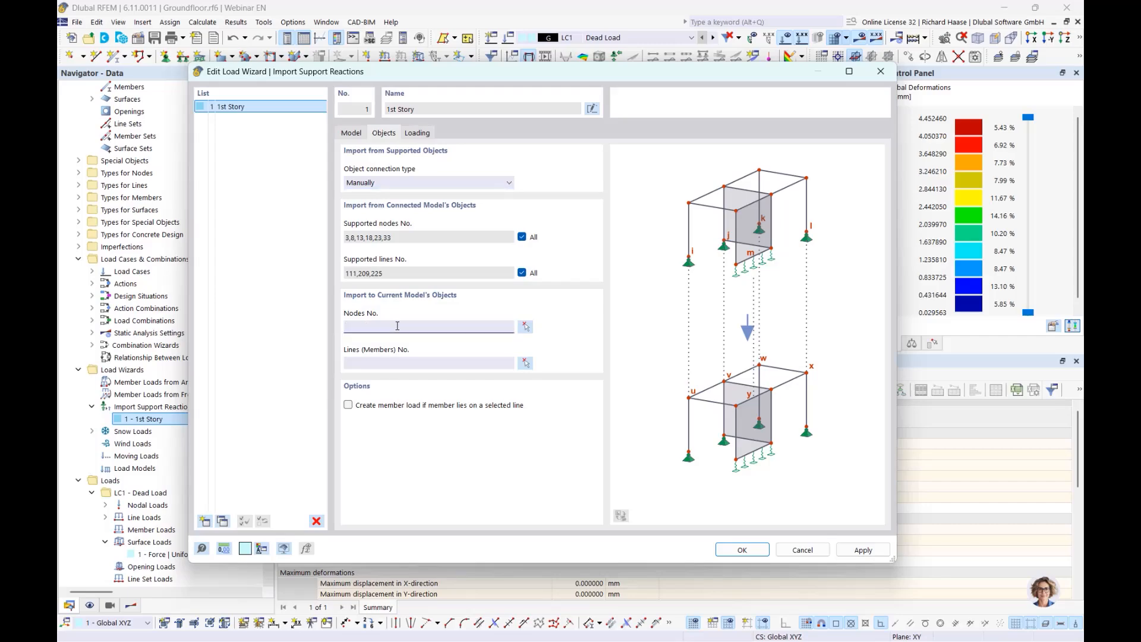
{"action": "left_click", "coordinate": [499, 186]}
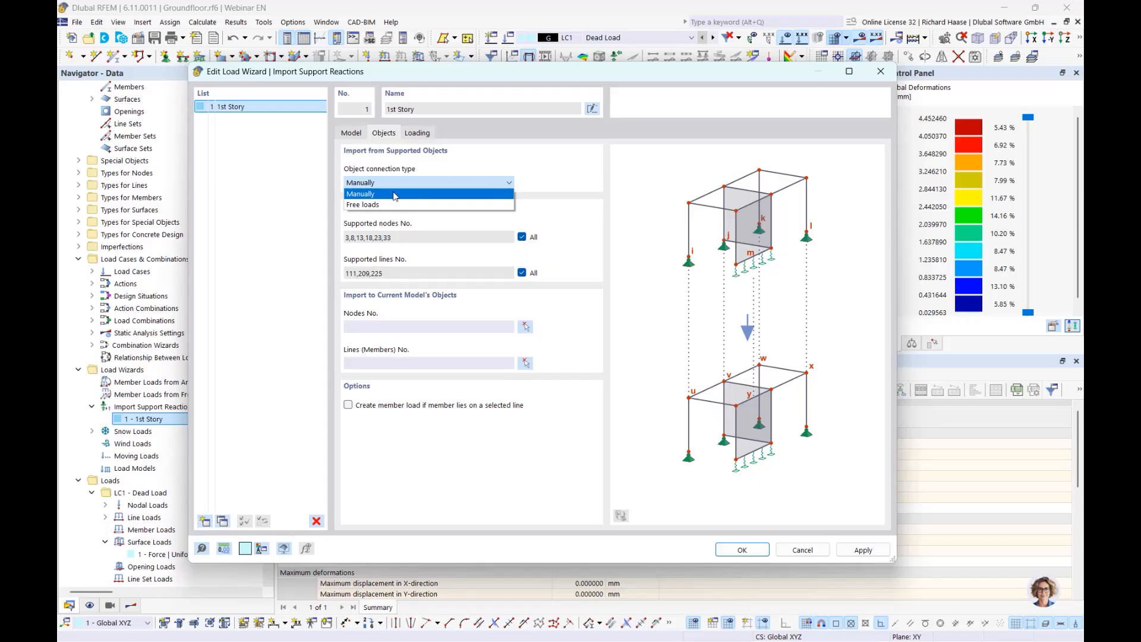
{"action": "left_click", "coordinate": [365, 205]}
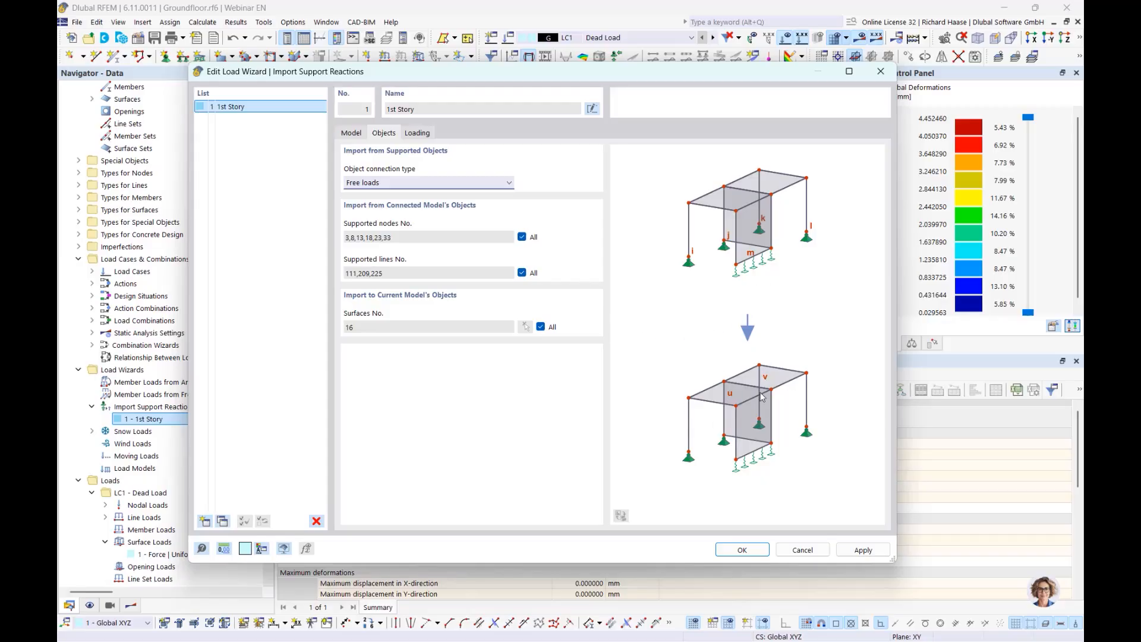
- Set the loading connection type of the 1st Story support reactions import to Manually
{"action": "left_click", "coordinate": [417, 133]}
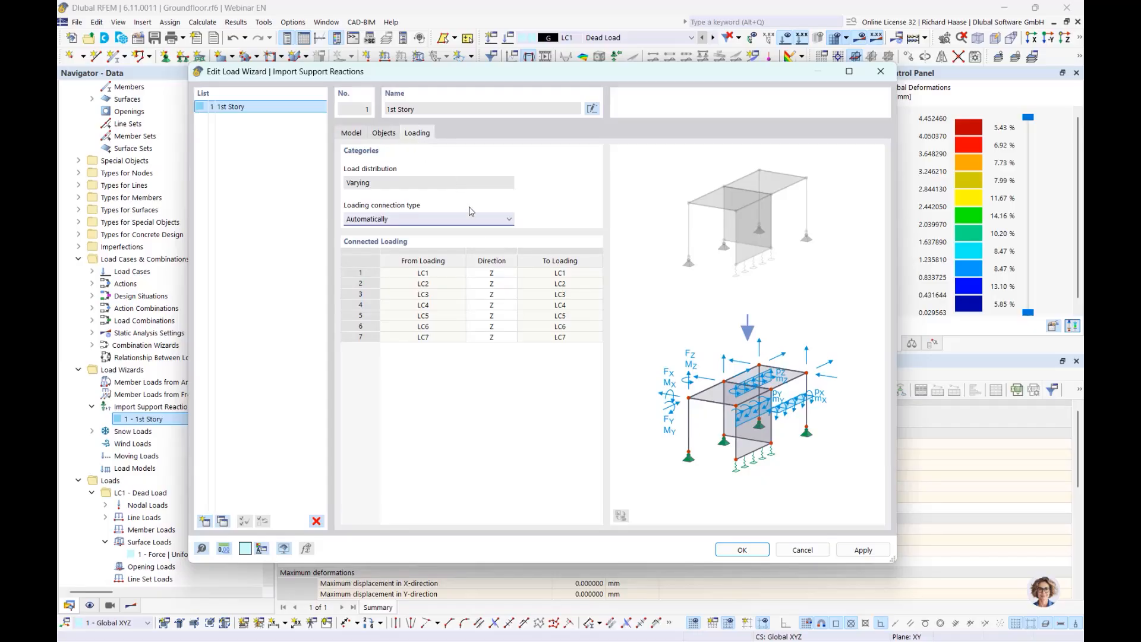
{"action": "left_click", "coordinate": [418, 225]}
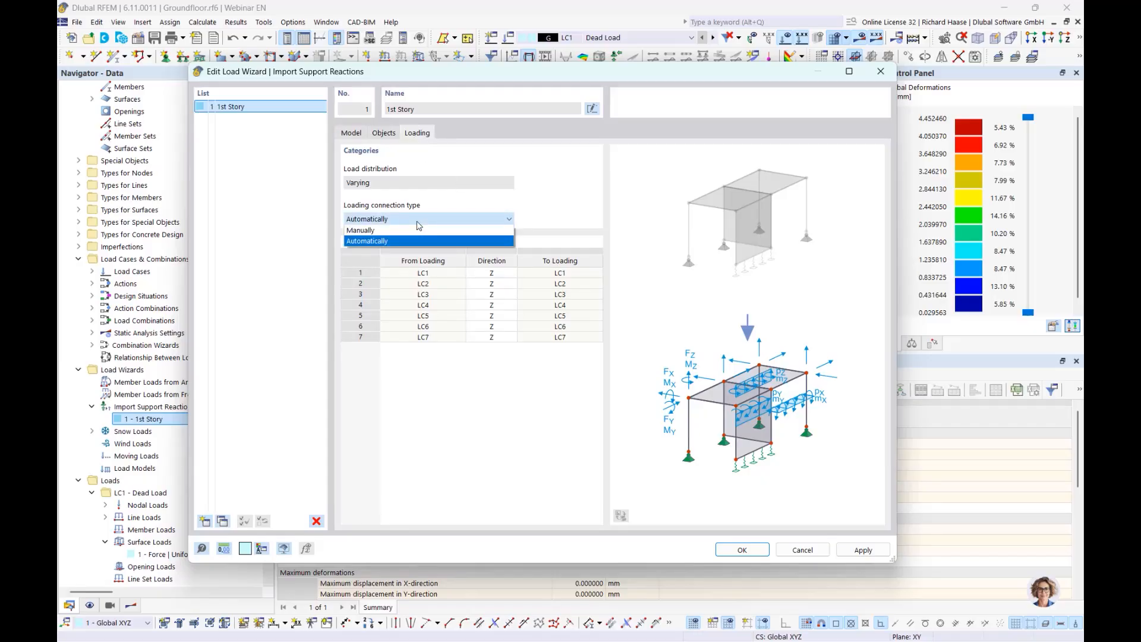
{"action": "left_click", "coordinate": [381, 230]}
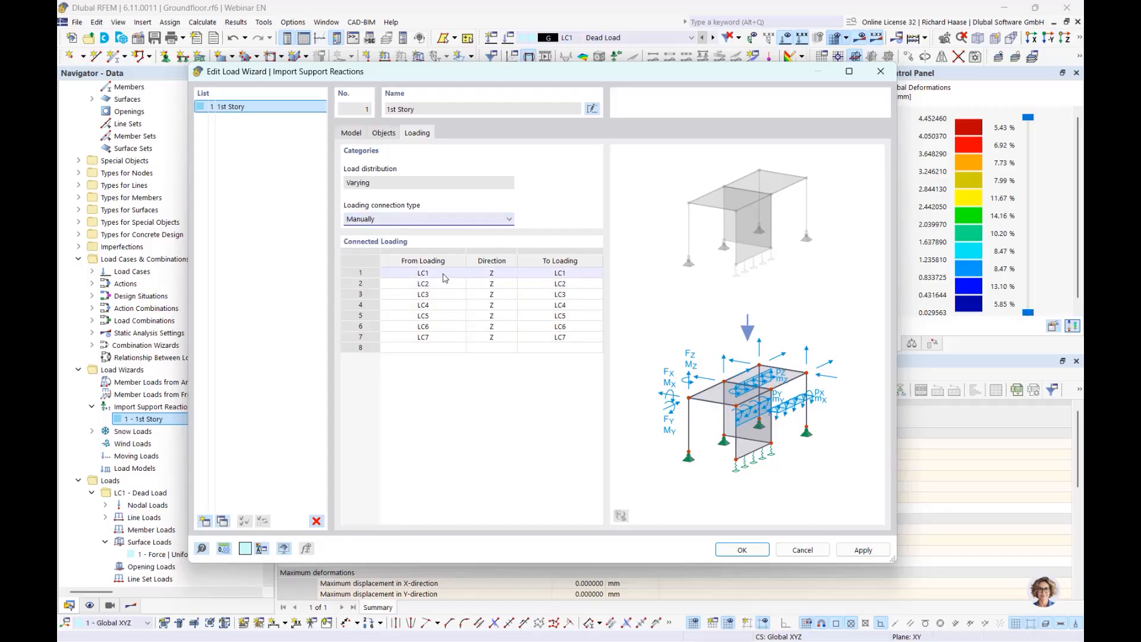
- Review the source loading and direction options for the first connected loading, leaving LC1 and Z selected
{"action": "left_click", "coordinate": [442, 274]}
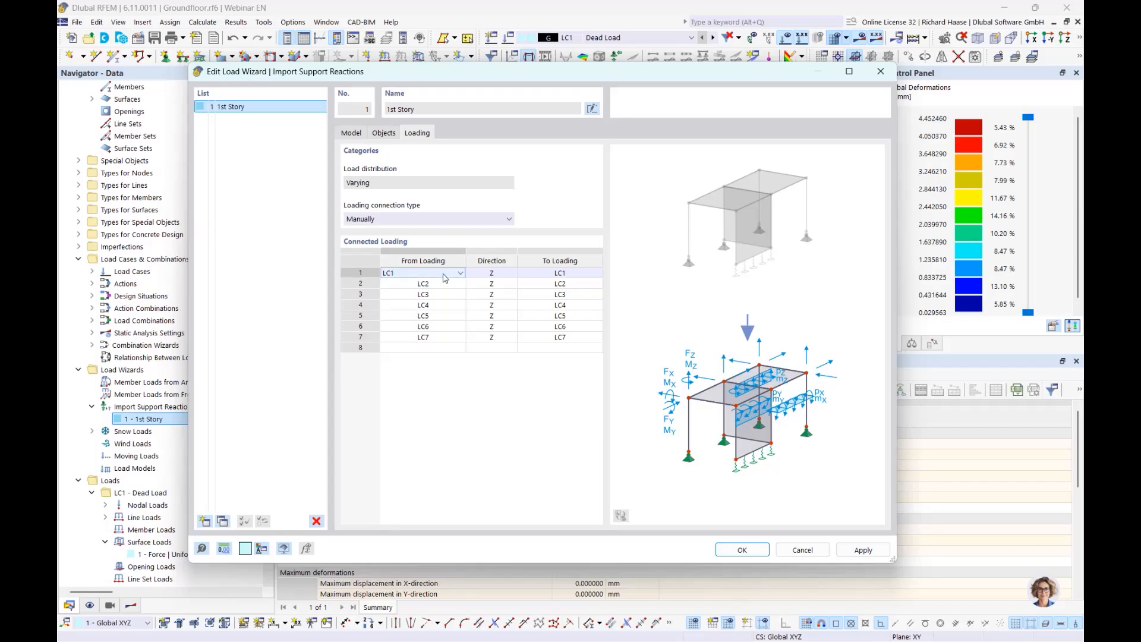
{"action": "left_click", "coordinate": [443, 274]}
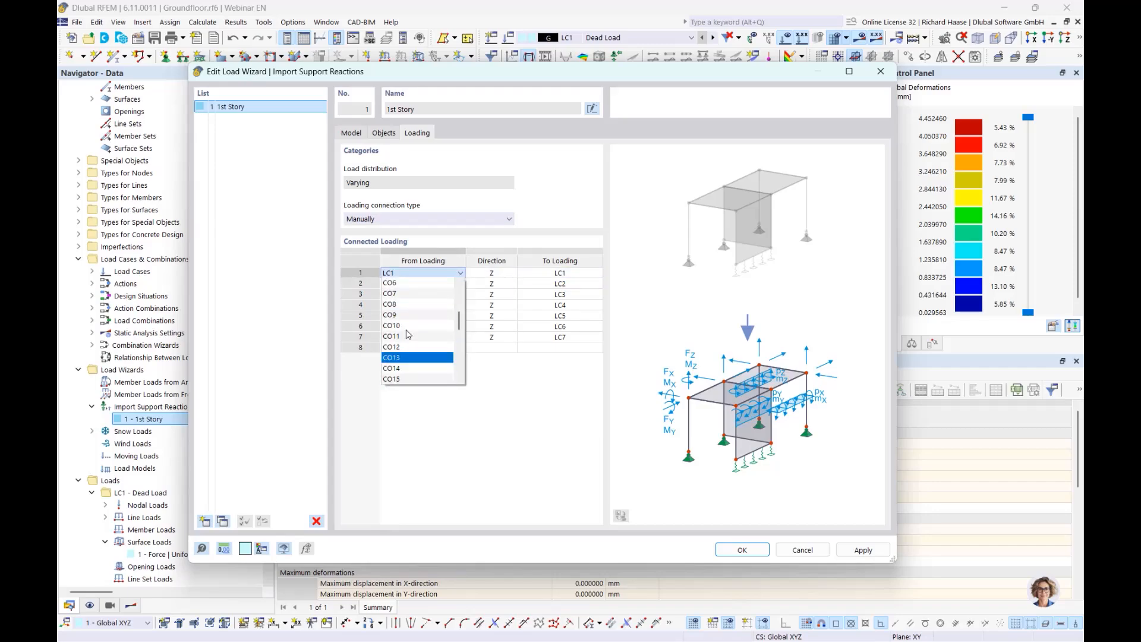
{"action": "scroll", "coordinate": [408, 336], "scroll_direction": "down", "scroll_amount": 3}
{"action": "scroll", "coordinate": [412, 370], "scroll_direction": "up", "scroll_amount": 7}
{"action": "left_click", "coordinate": [526, 410]}
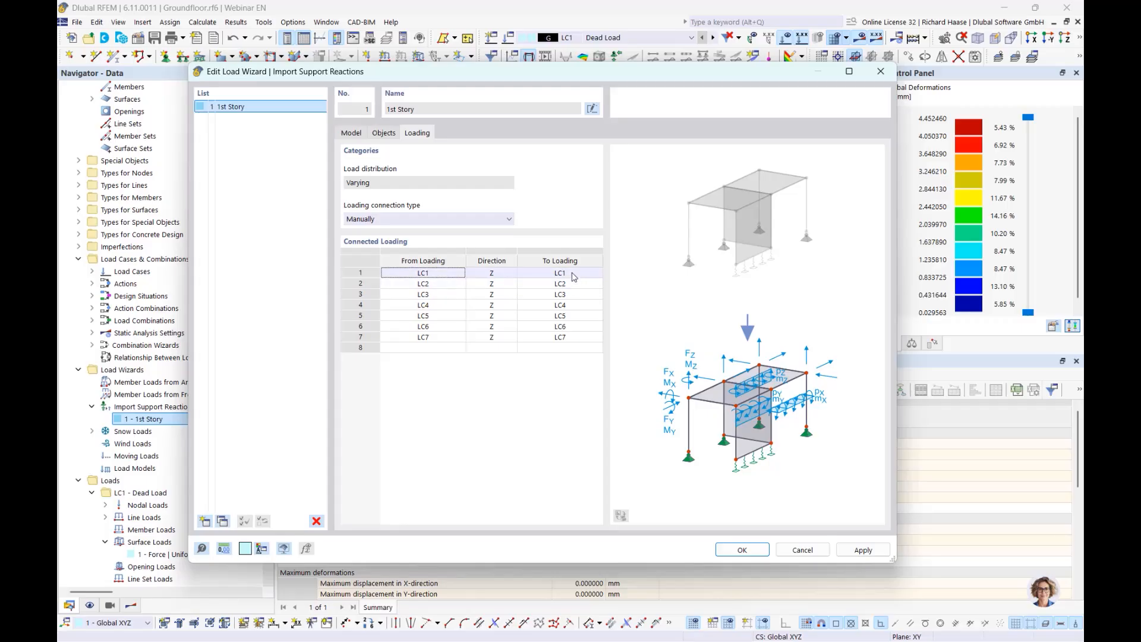
{"action": "left_click", "coordinate": [514, 277]}
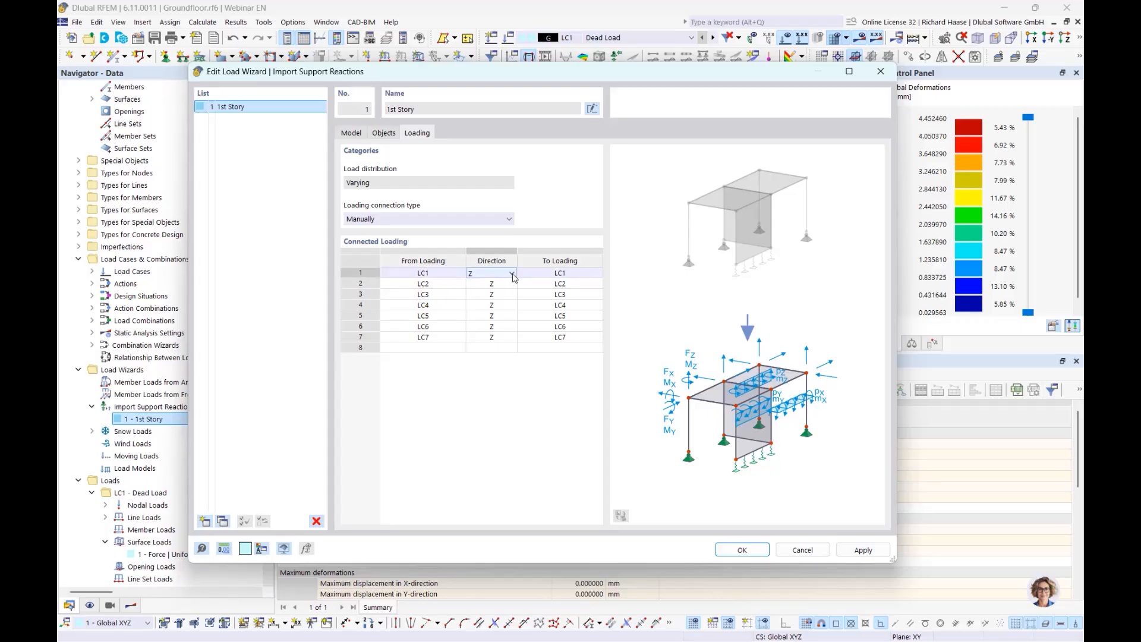
{"action": "left_click", "coordinate": [514, 277]}
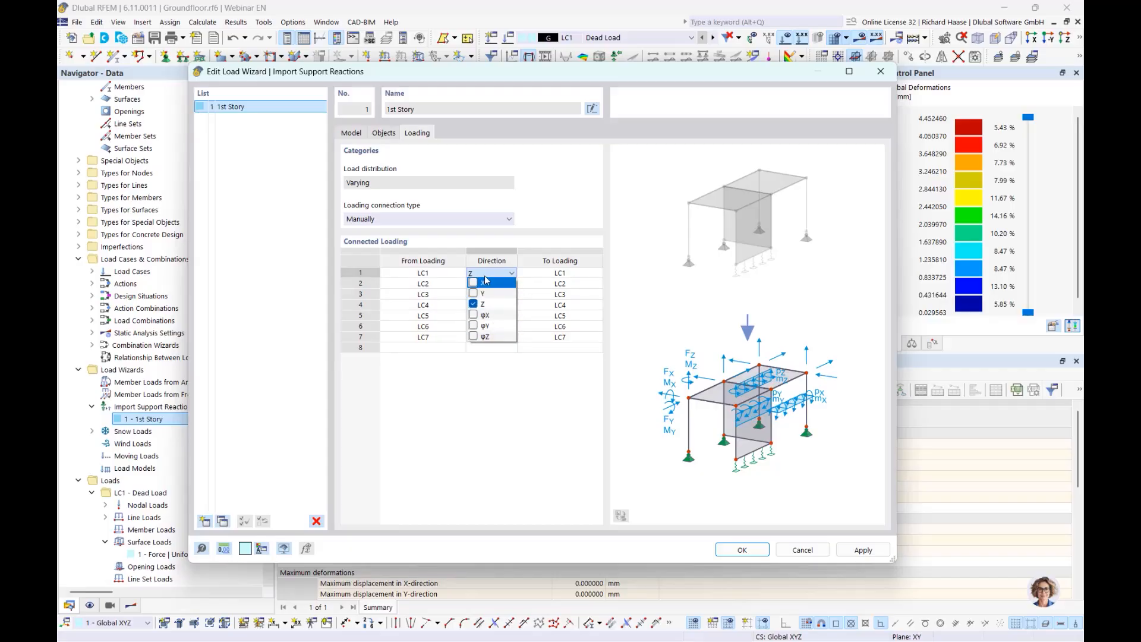
{"action": "left_click", "coordinate": [533, 238]}
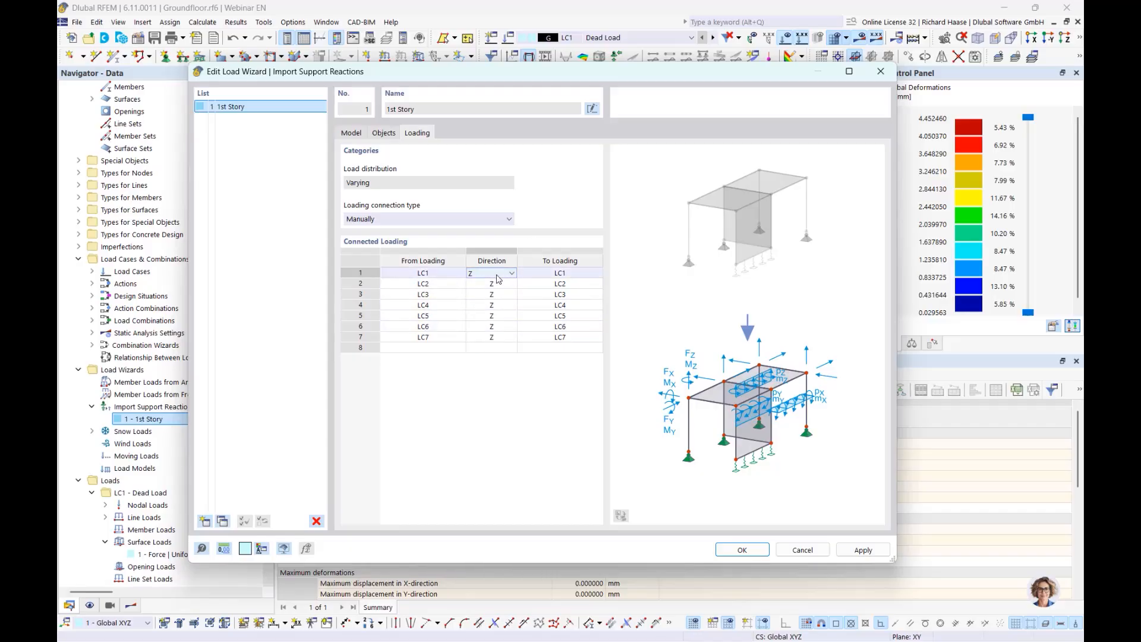
- Close the 1st Story load wizard without saving and locate the generated free loads of LC1 - Dead Load
{"action": "left_click", "coordinate": [881, 71]}
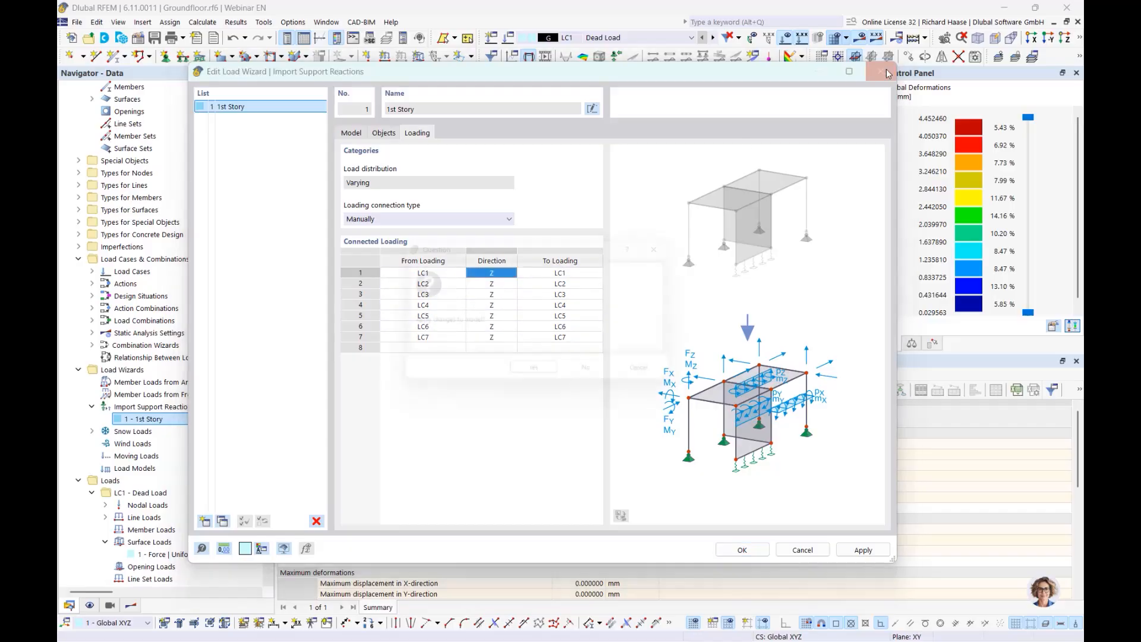
{"action": "left_click", "coordinate": [596, 378]}
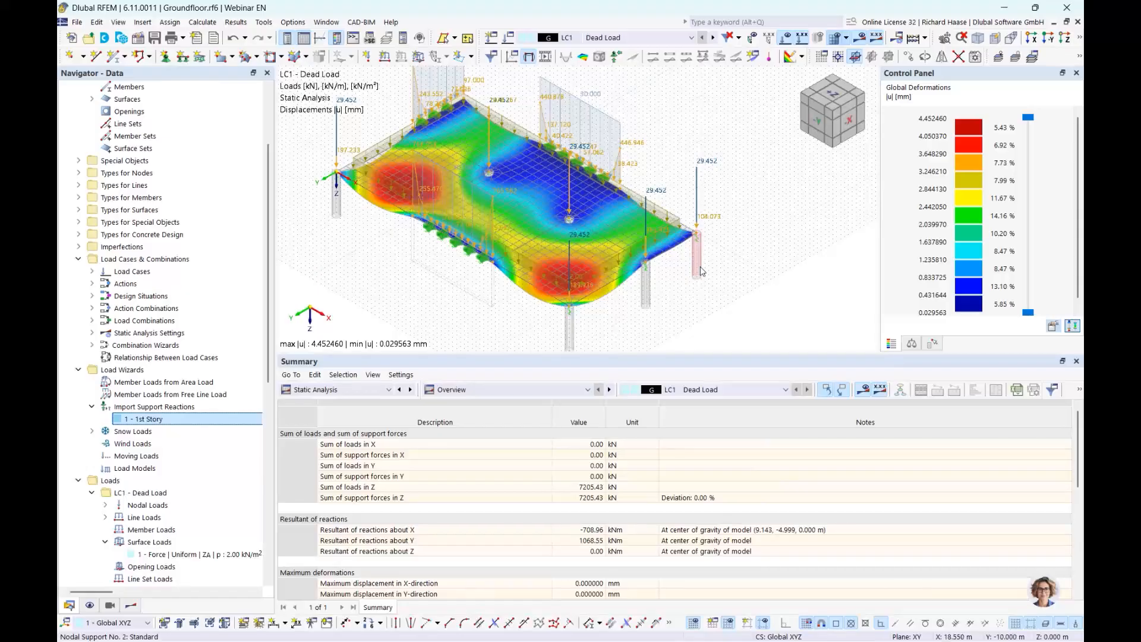
{"action": "scroll", "coordinate": [172, 443], "scroll_direction": "down", "scroll_amount": 4}
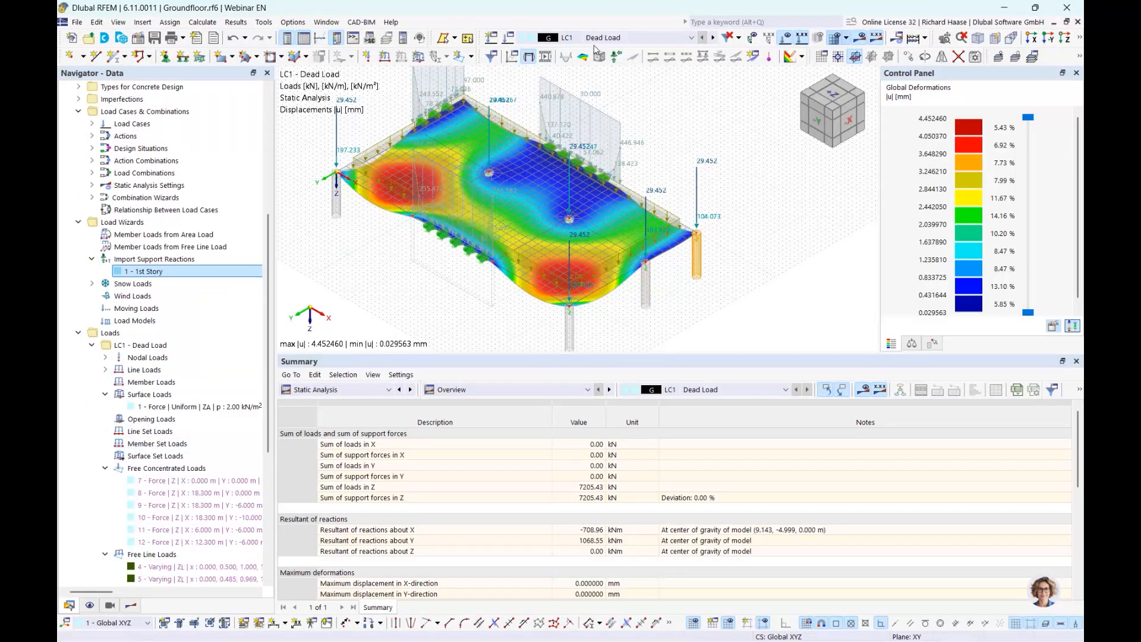
{"action": "scroll", "coordinate": [209, 458], "scroll_direction": "down", "scroll_amount": 3}
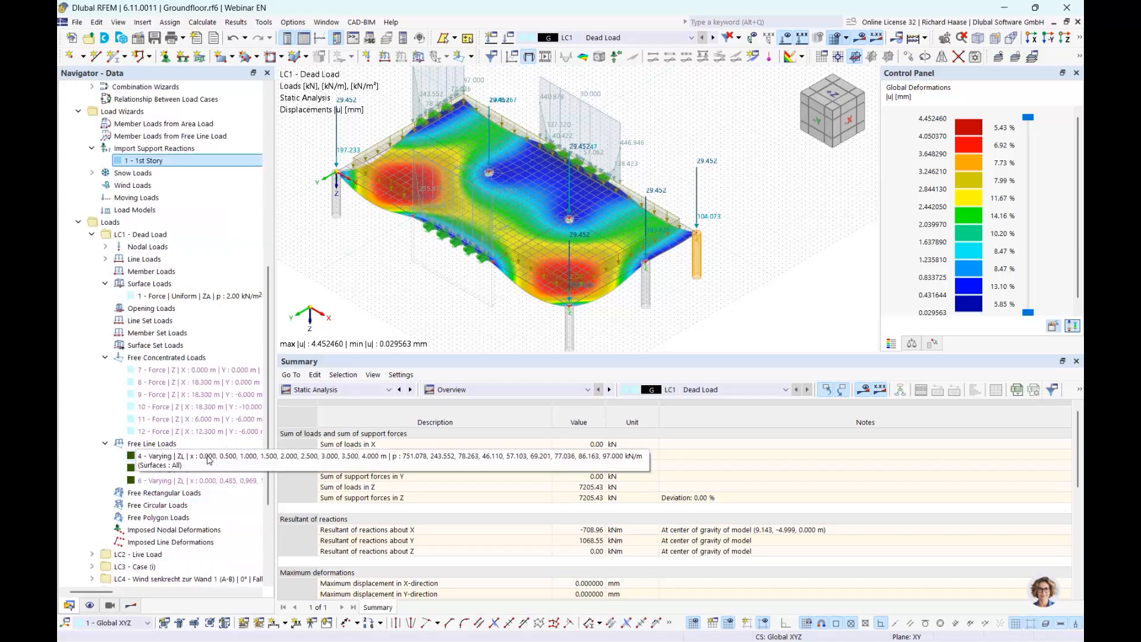
- Widen the data navigator and examine the free concentrated loads 7 and 9 of LC1 with their positions and magnitudes
{"action": "left_click", "coordinate": [217, 372]}
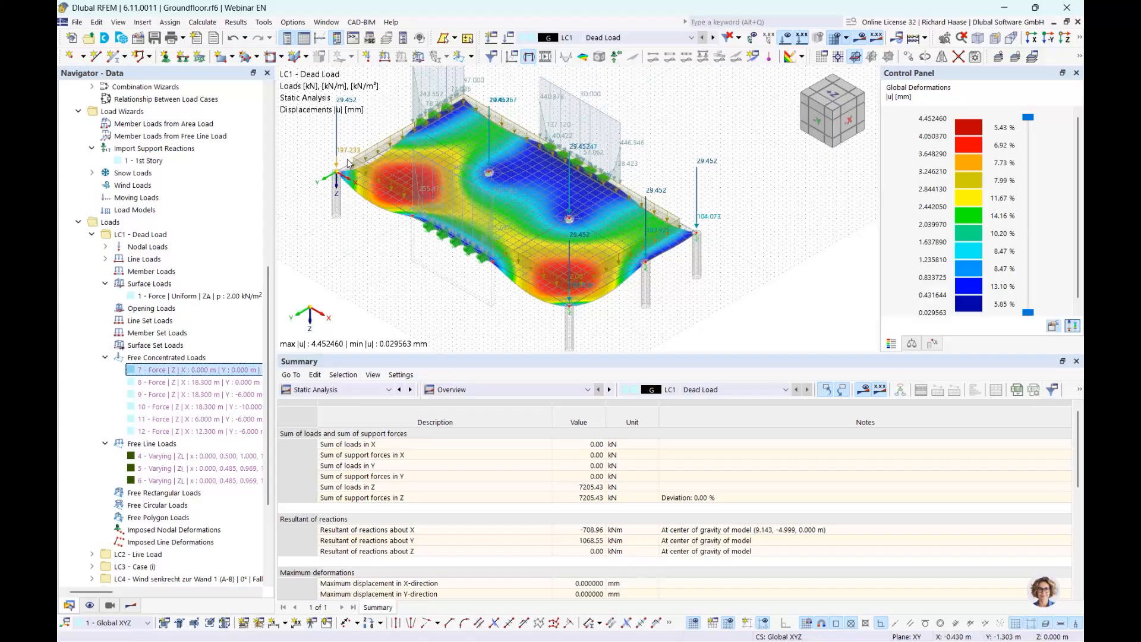
{"action": "scroll", "coordinate": [342, 160], "scroll_direction": "up", "scroll_amount": 5}
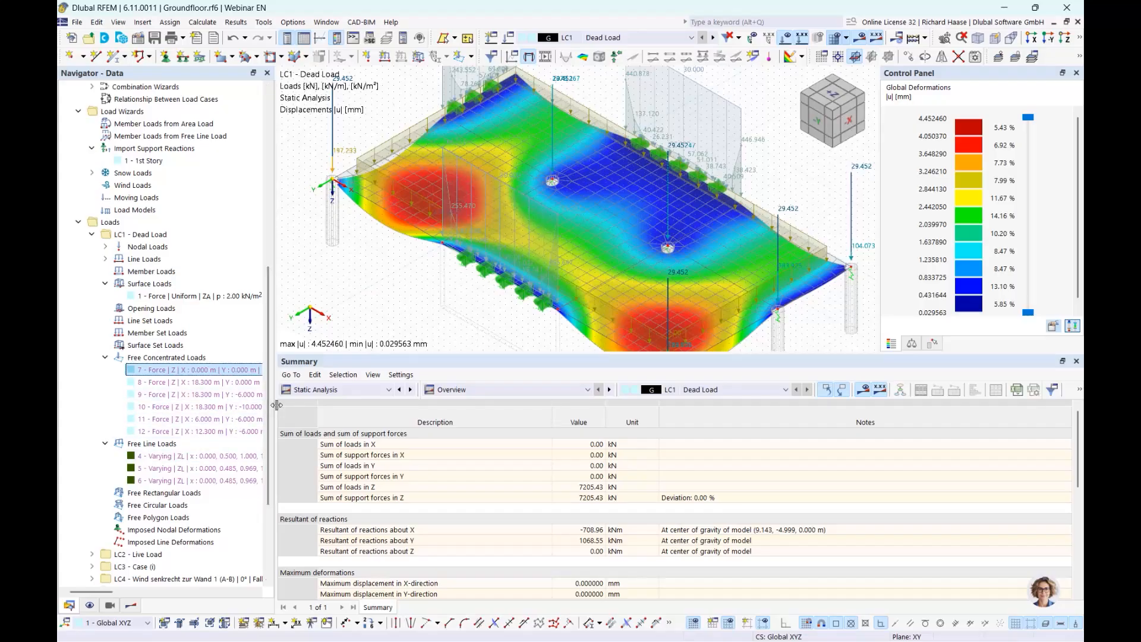
{"action": "left_click_drag", "start_coordinate": [277, 405], "coordinate": [413, 403]}
{"action": "left_click", "coordinate": [297, 394]}
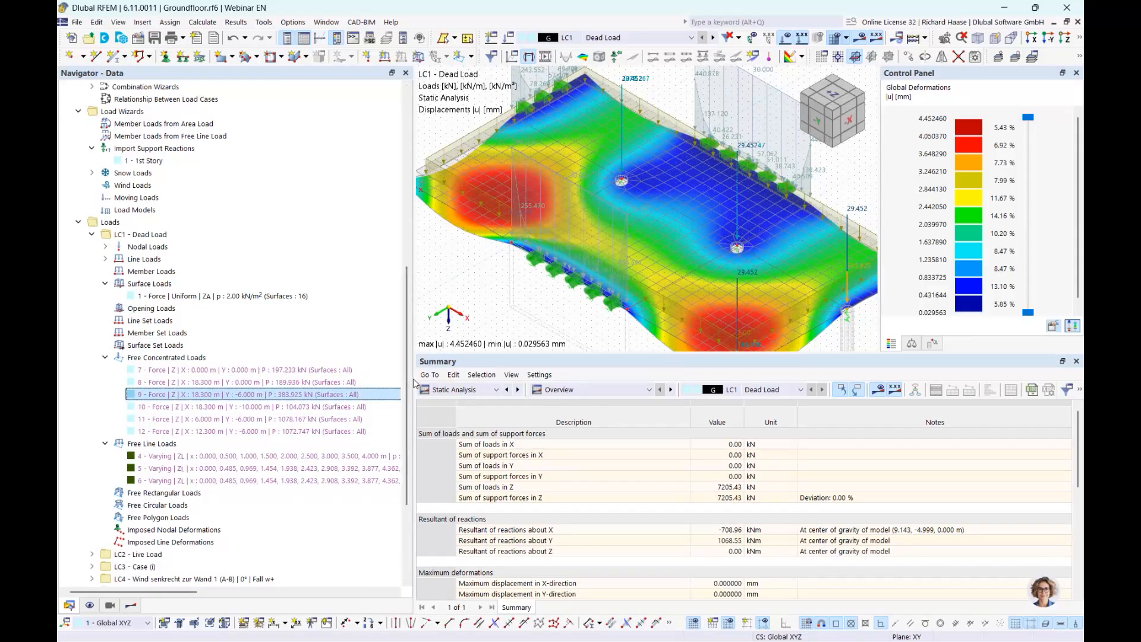
{"action": "left_click_drag", "start_coordinate": [414, 384], "coordinate": [345, 383]}
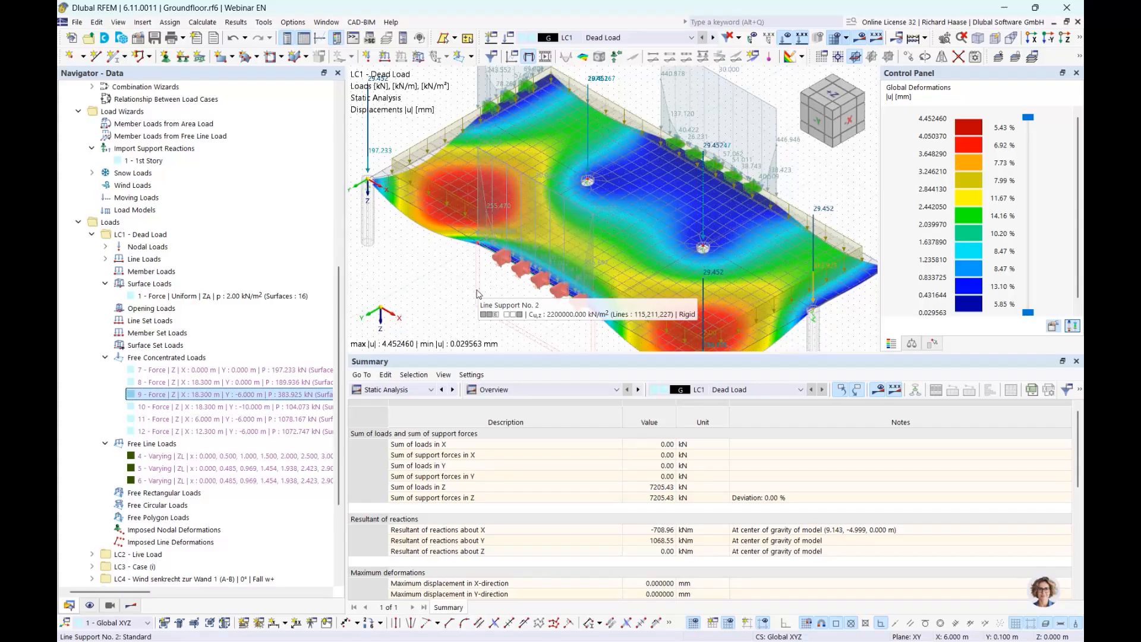
- Open free concentrated load 7 for editing, review its option for cancelling the generated state, and close it without changes
{"action": "left_click", "coordinate": [233, 371]}
{"action": "right_click", "coordinate": [233, 372]}
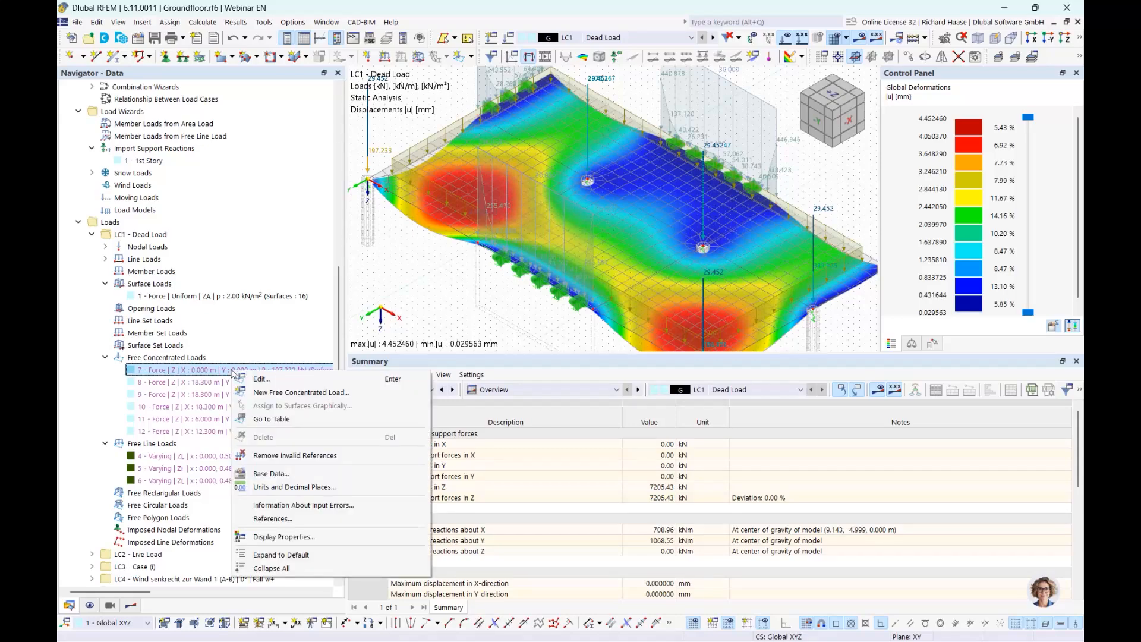
{"action": "key", "text": "Escape"}
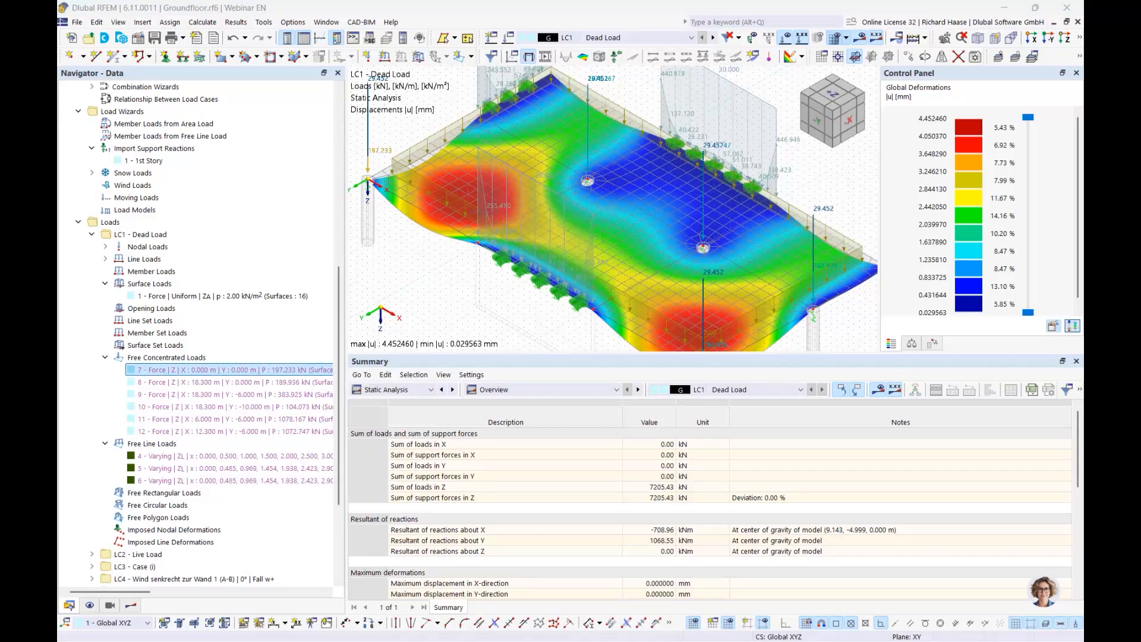
{"action": "double_click", "coordinate": [229, 370]}
{"action": "left_click_drag", "start_coordinate": [604, 133], "coordinate": [741, 243]}
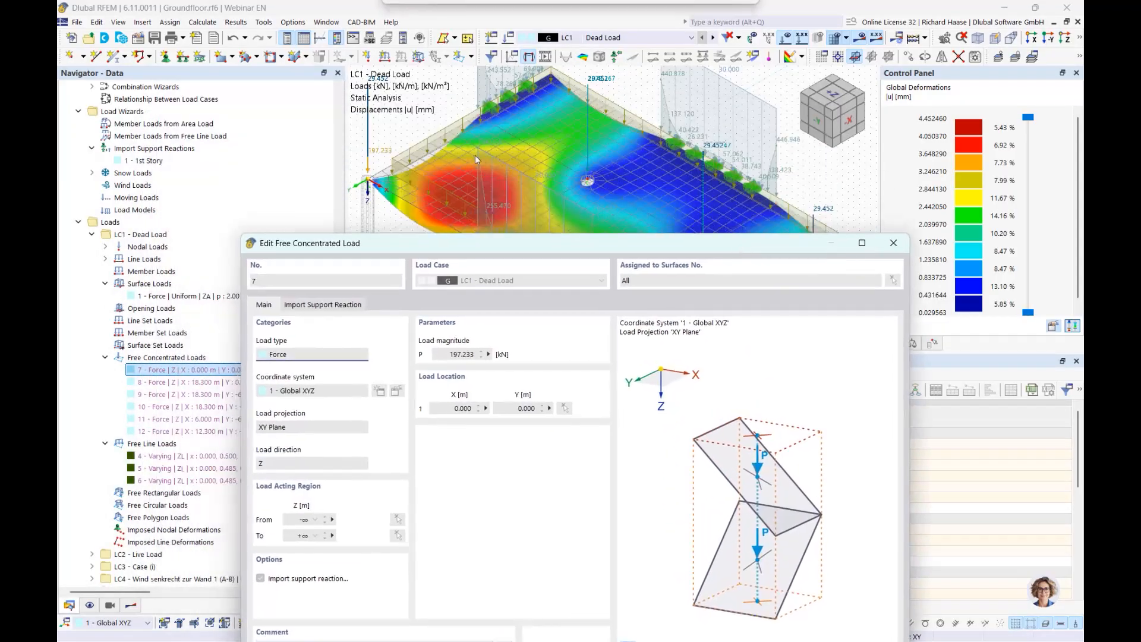
{"action": "left_click_drag", "start_coordinate": [537, 243], "coordinate": [508, 86]}
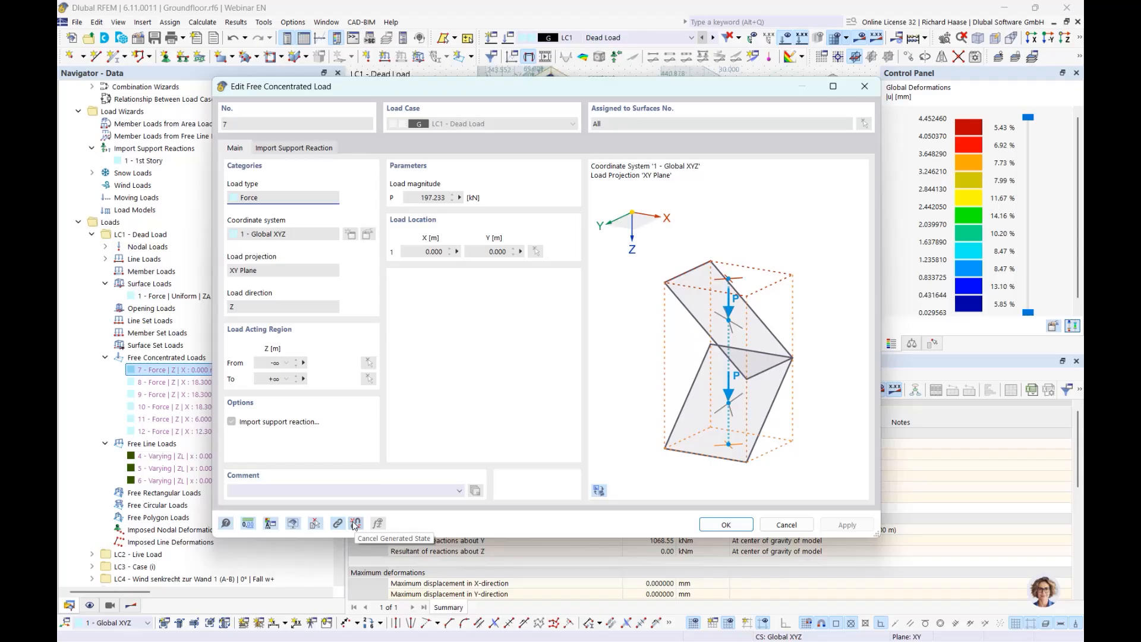
{"action": "left_click", "coordinate": [865, 86]}
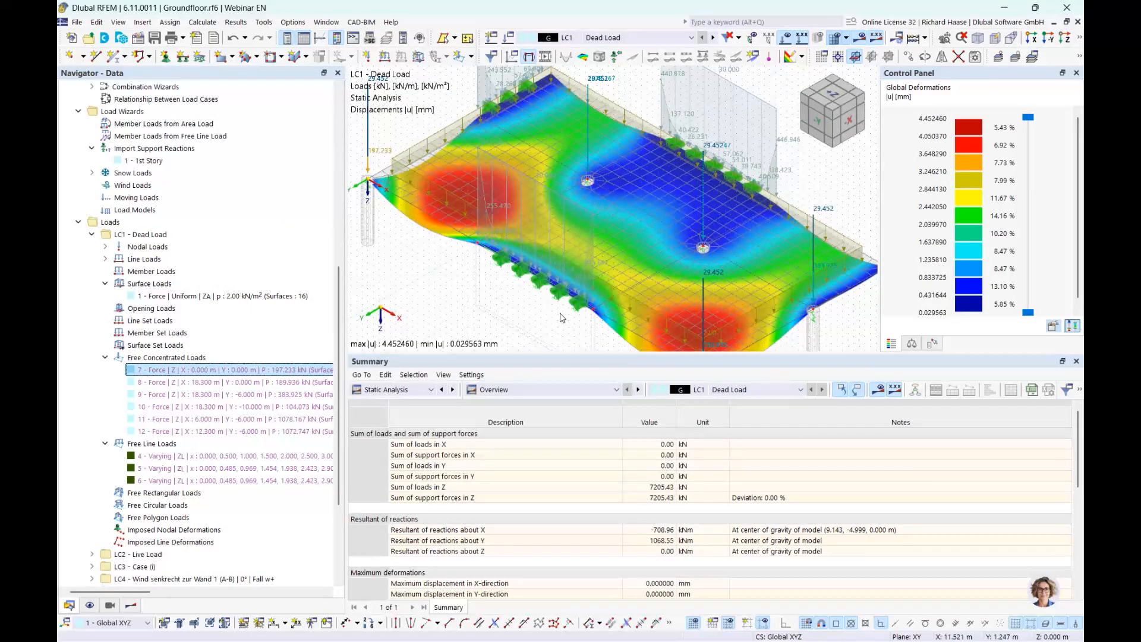
- Check the ground floor's sum of loads in Z for LC1, and make Building Model - Rigid.rf6 the active model
{"action": "left_click_drag", "start_coordinate": [607, 353], "coordinate": [606, 367]}
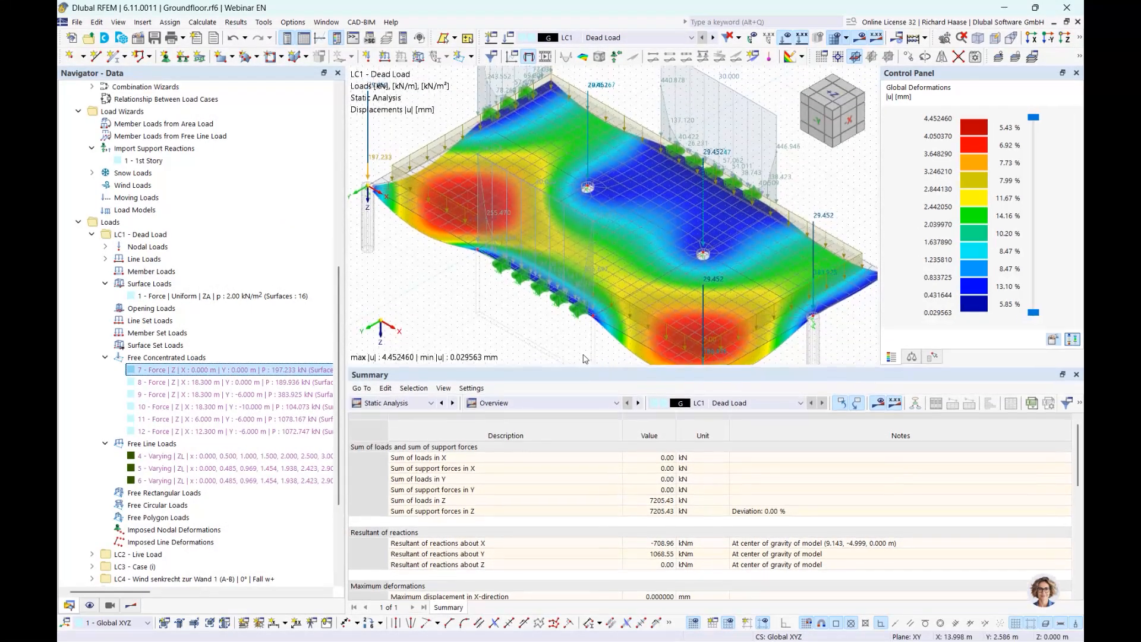
{"action": "middle_click_drag", "start_coordinate": [588, 346], "coordinate": [572, 263]}
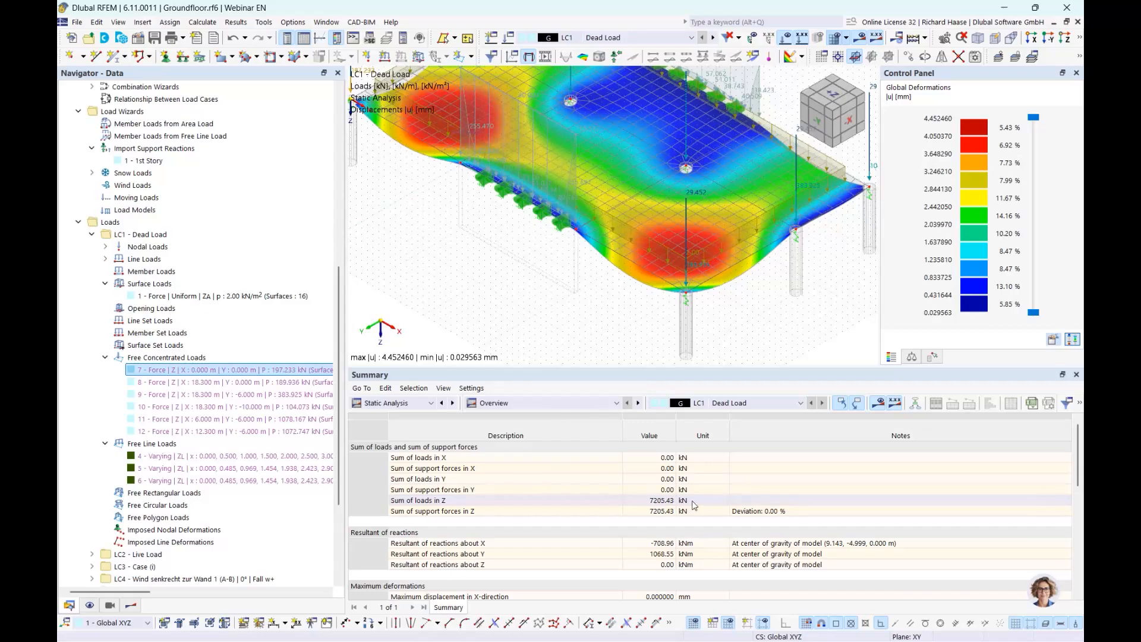
{"action": "scroll", "coordinate": [191, 188], "scroll_direction": "up", "scroll_amount": 10}
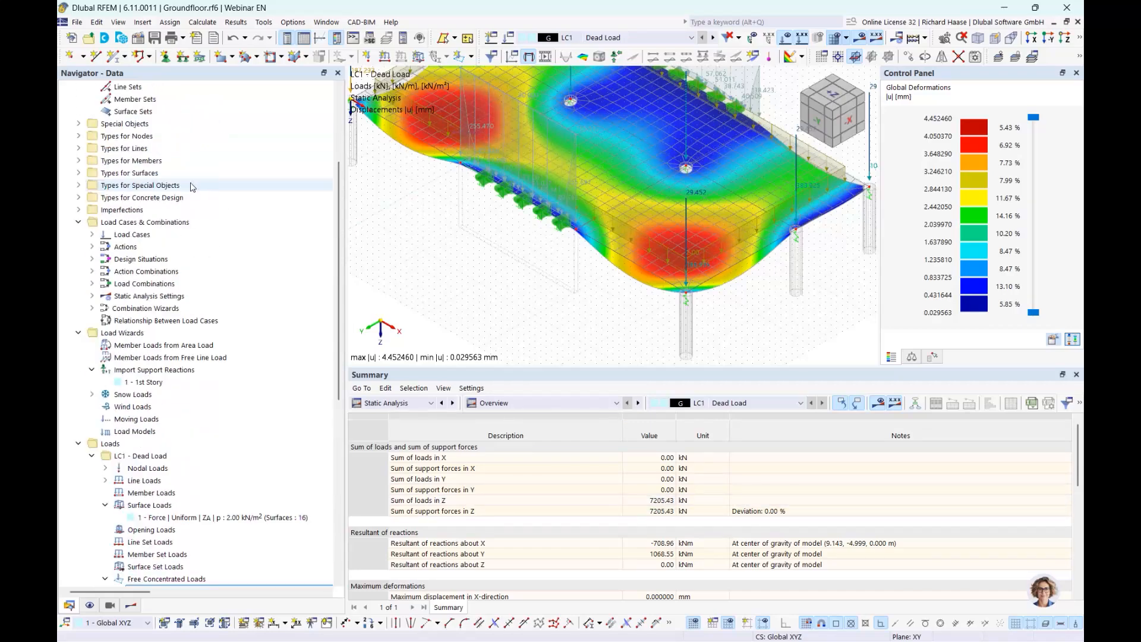
{"action": "left_click", "coordinate": [65, 112]}
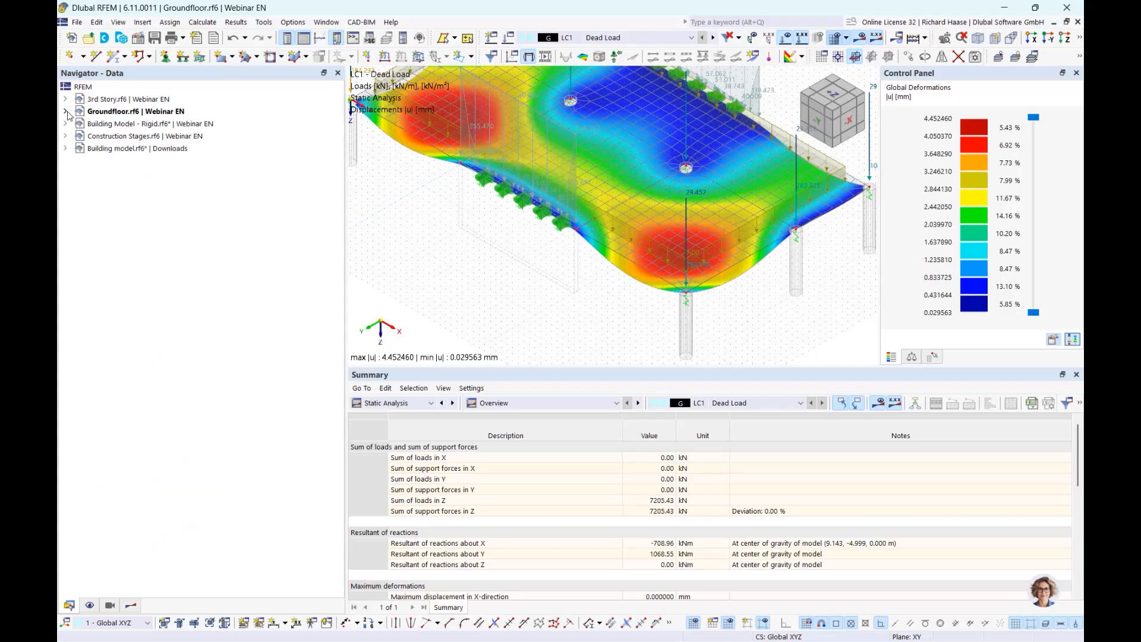
{"action": "left_click", "coordinate": [166, 124]}
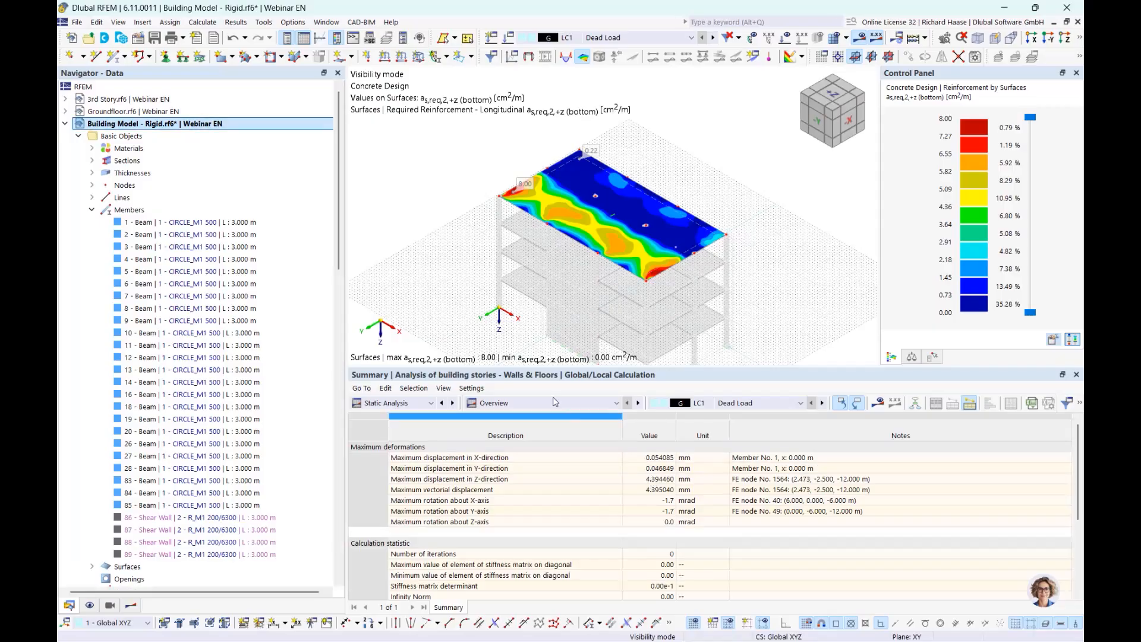
- Show the static analysis results by stories with the centers of mass and rigidity, and select story 0's cumulative mass
{"action": "left_click", "coordinate": [518, 404]}
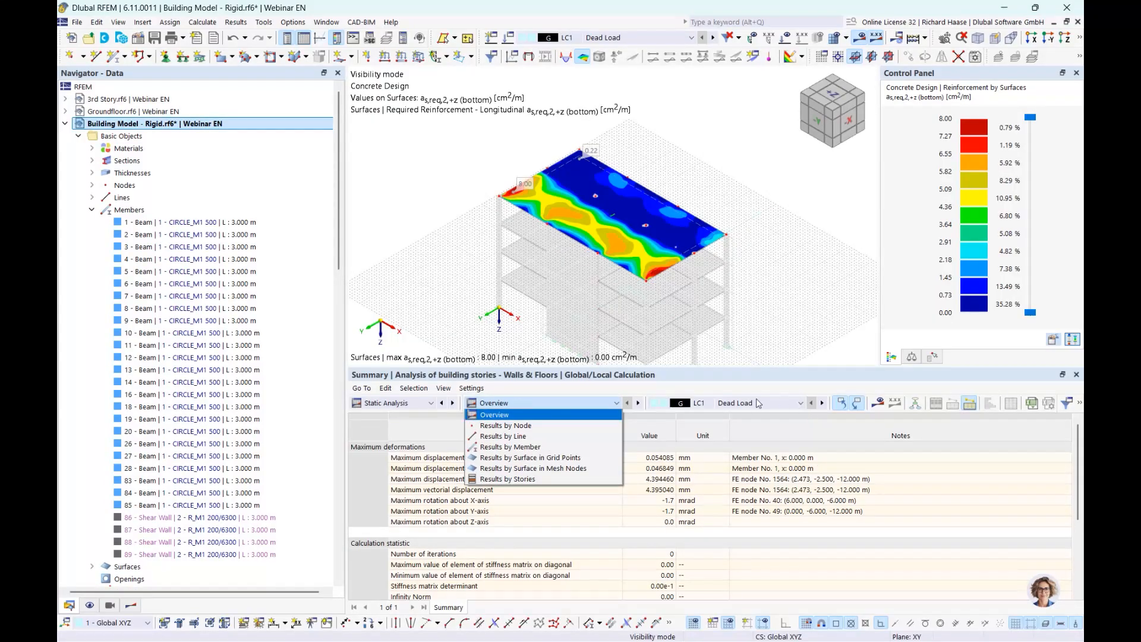
{"action": "left_click", "coordinate": [538, 479]}
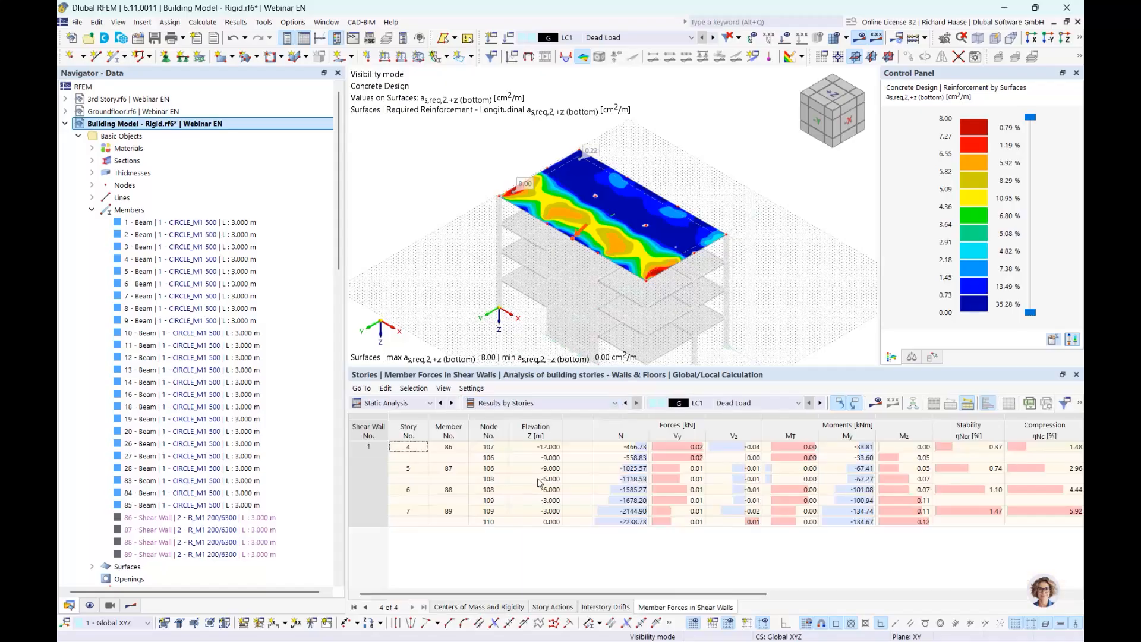
{"action": "left_click", "coordinate": [496, 607]}
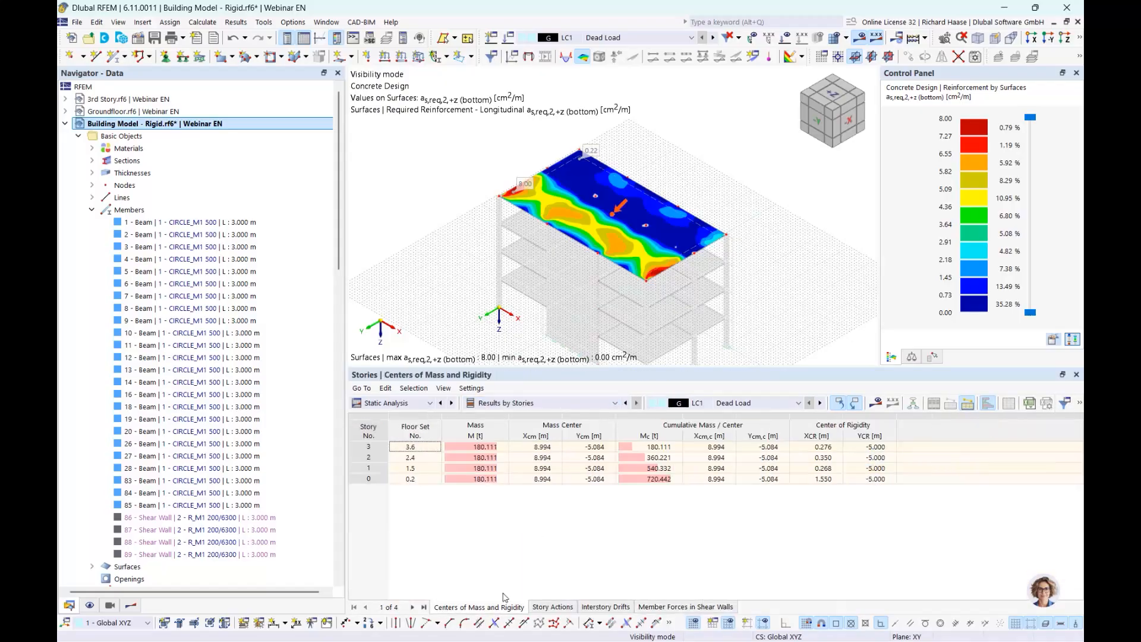
{"action": "left_click", "coordinate": [656, 479]}
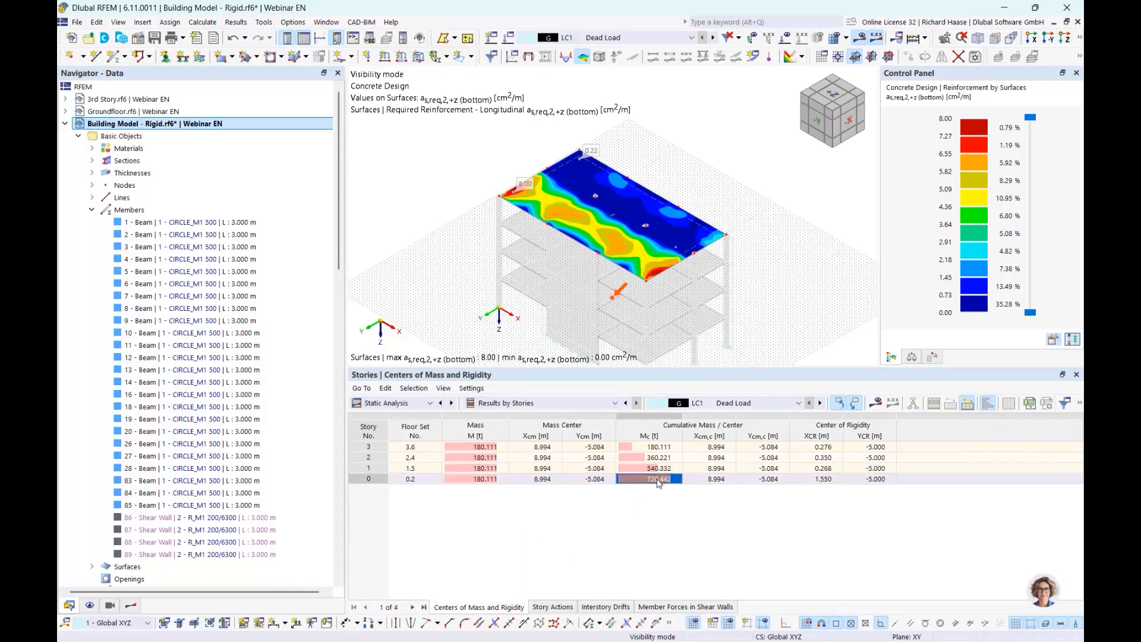
- Cancel the visibility mode to display the whole building model
{"action": "middle_click_drag", "start_coordinate": [745, 289], "coordinate": [723, 233]}
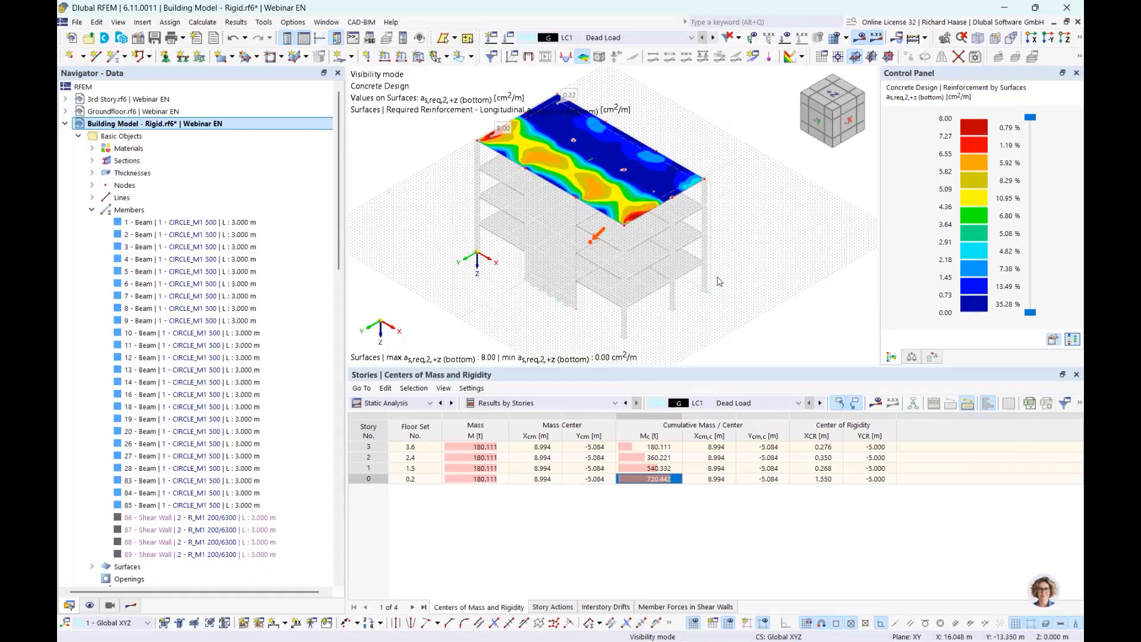
{"action": "left_click", "coordinate": [1080, 37]}
{"action": "left_click", "coordinate": [991, 58]}
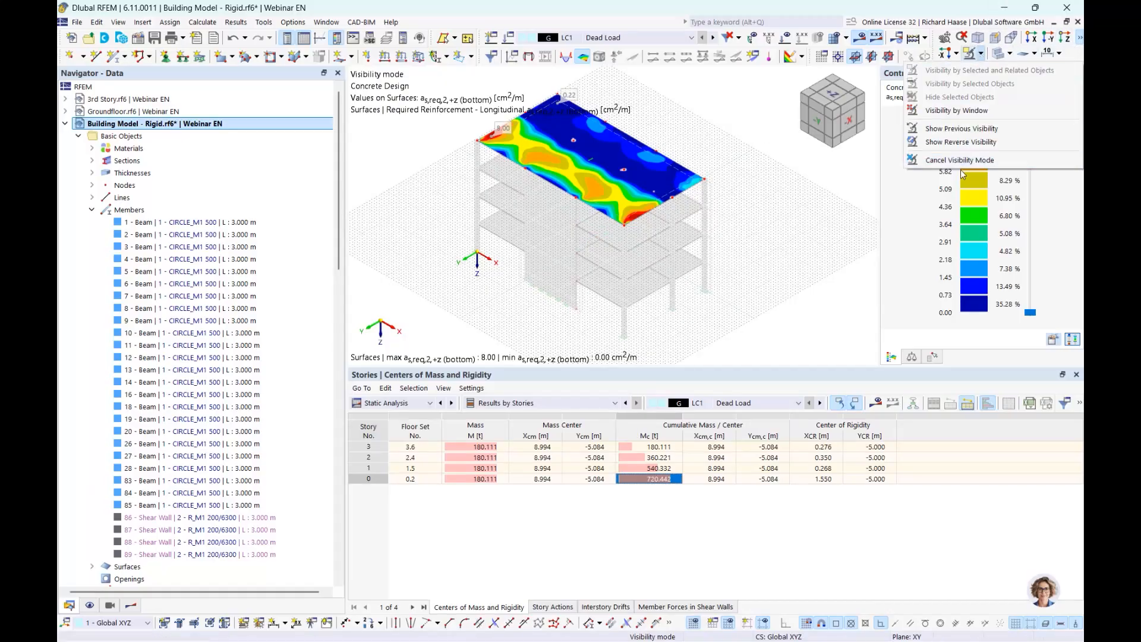
{"action": "left_click", "coordinate": [968, 164]}
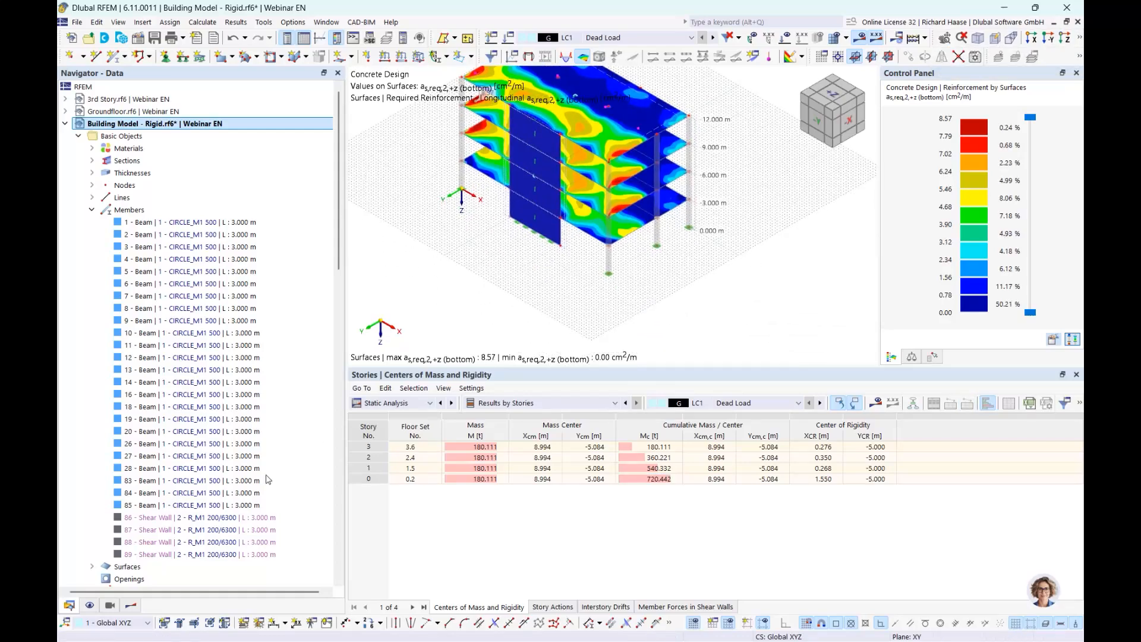
- Switch the displayed results from Concrete Design to Static Analysis
{"action": "left_click", "coordinate": [131, 607]}
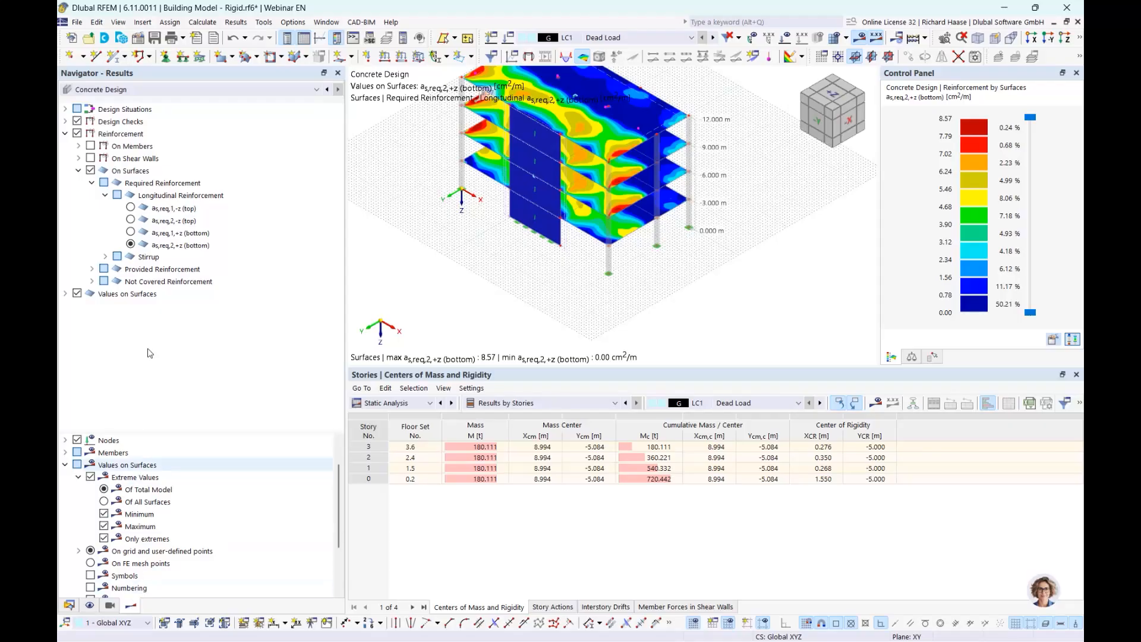
{"action": "left_click", "coordinate": [114, 90]}
{"action": "left_click", "coordinate": [98, 101]}
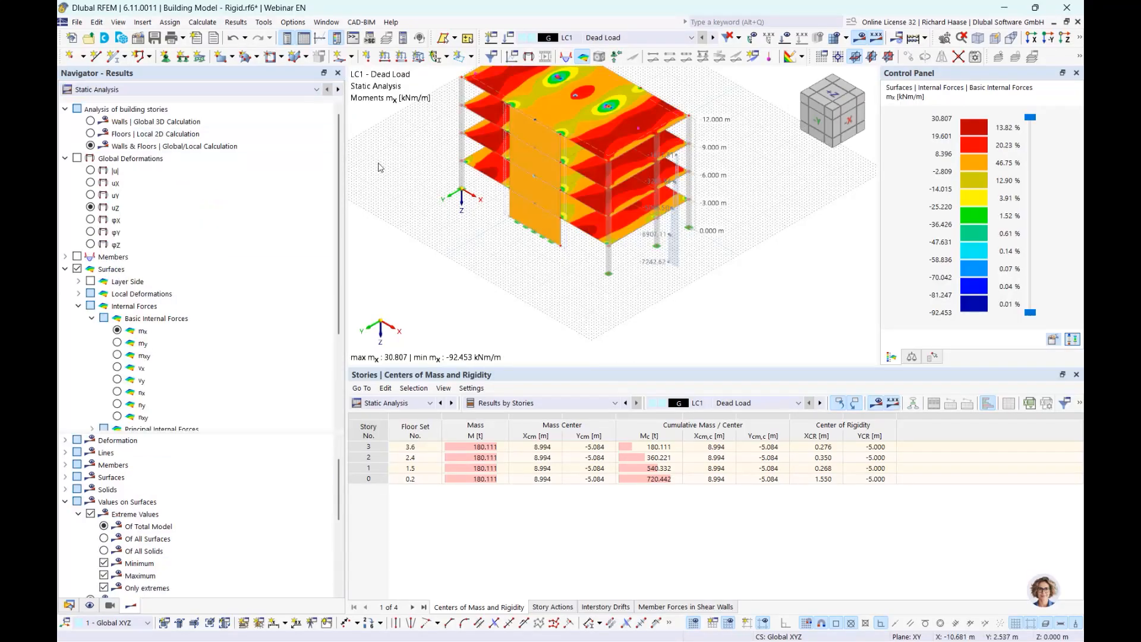
- Expand the forces of the vertical result lines, select FZ, and examine its values over the building's height
{"action": "scroll", "coordinate": [177, 208], "scroll_direction": "down", "scroll_amount": 3}
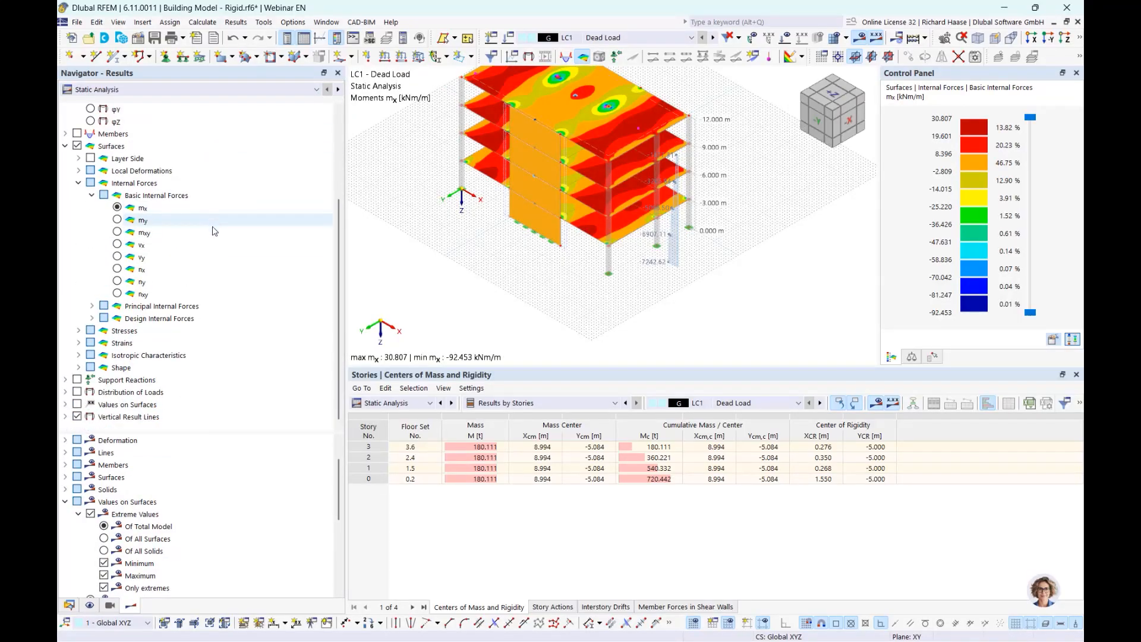
{"action": "left_click", "coordinate": [143, 418]}
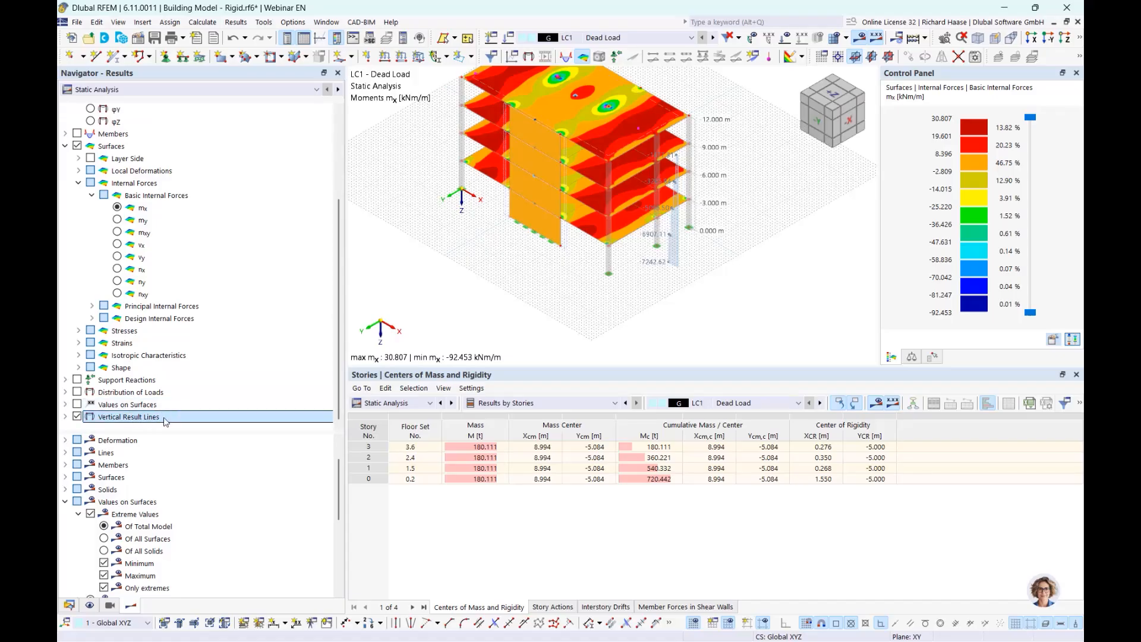
{"action": "left_click", "coordinate": [65, 417]}
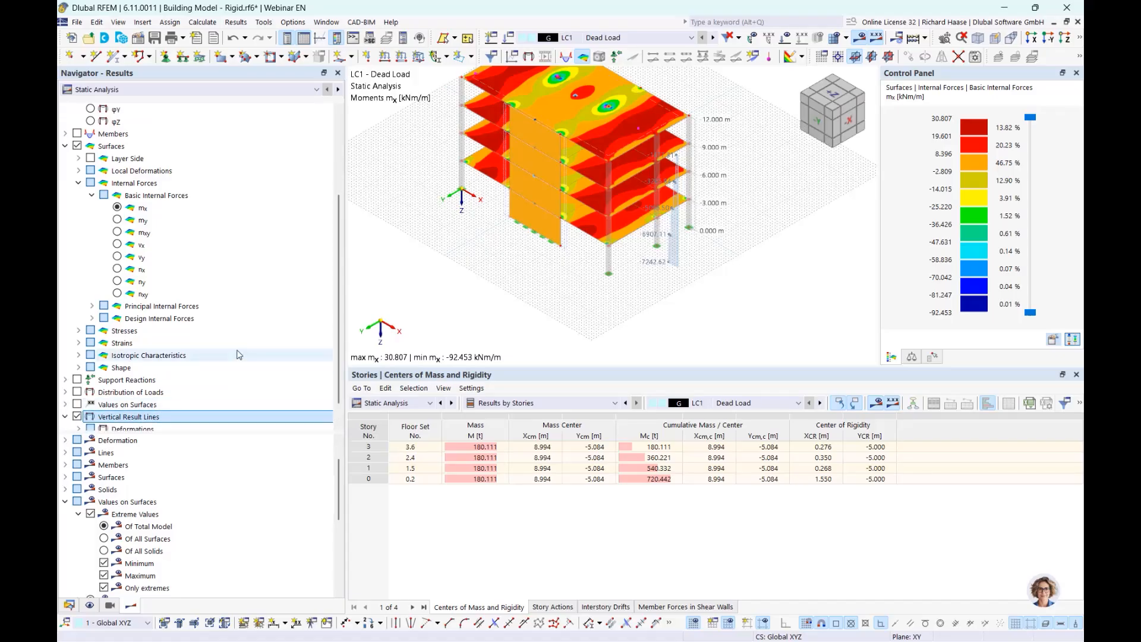
{"action": "left_click", "coordinate": [78, 417]}
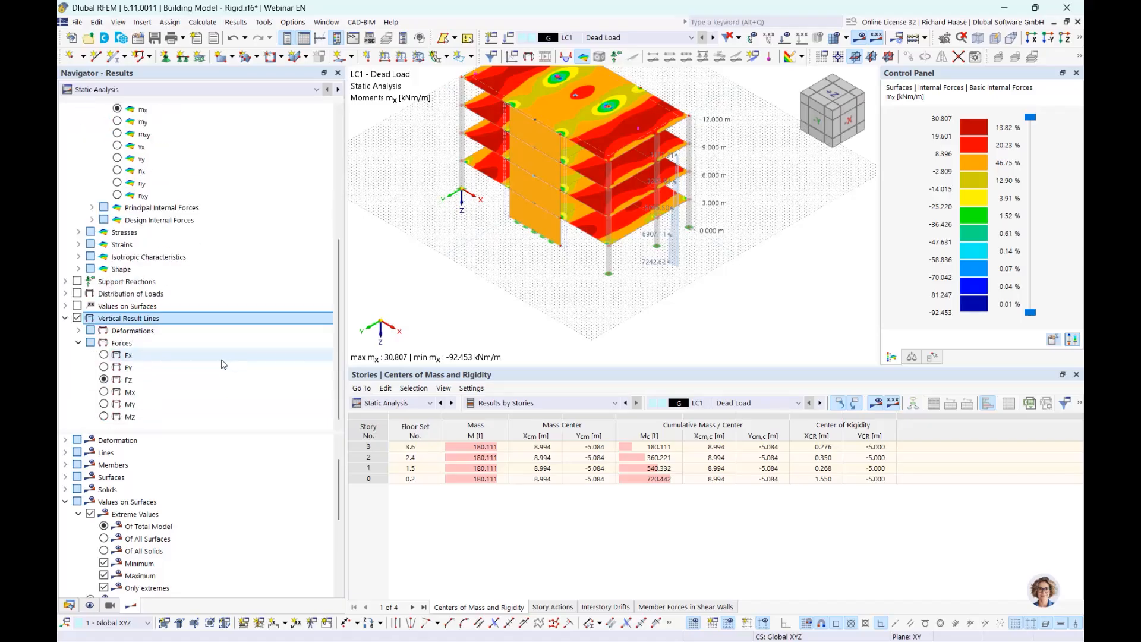
{"action": "left_click", "coordinate": [123, 380]}
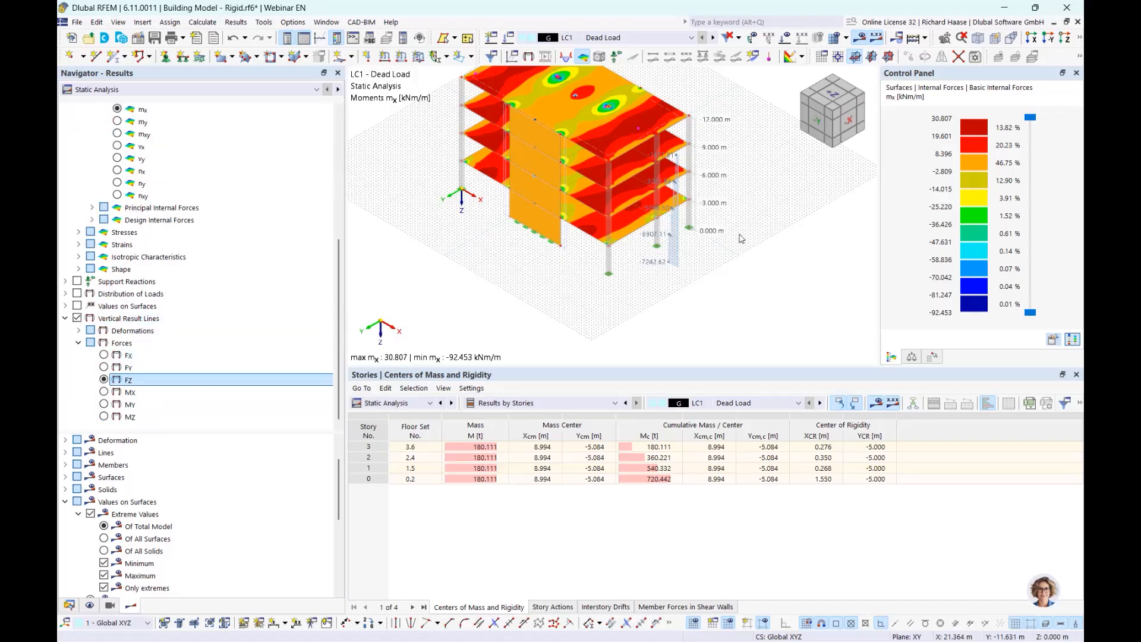
{"action": "scroll", "coordinate": [672, 233], "scroll_direction": "up", "scroll_amount": 5}
{"action": "scroll", "coordinate": [557, 298], "scroll_direction": "down", "scroll_amount": 5}
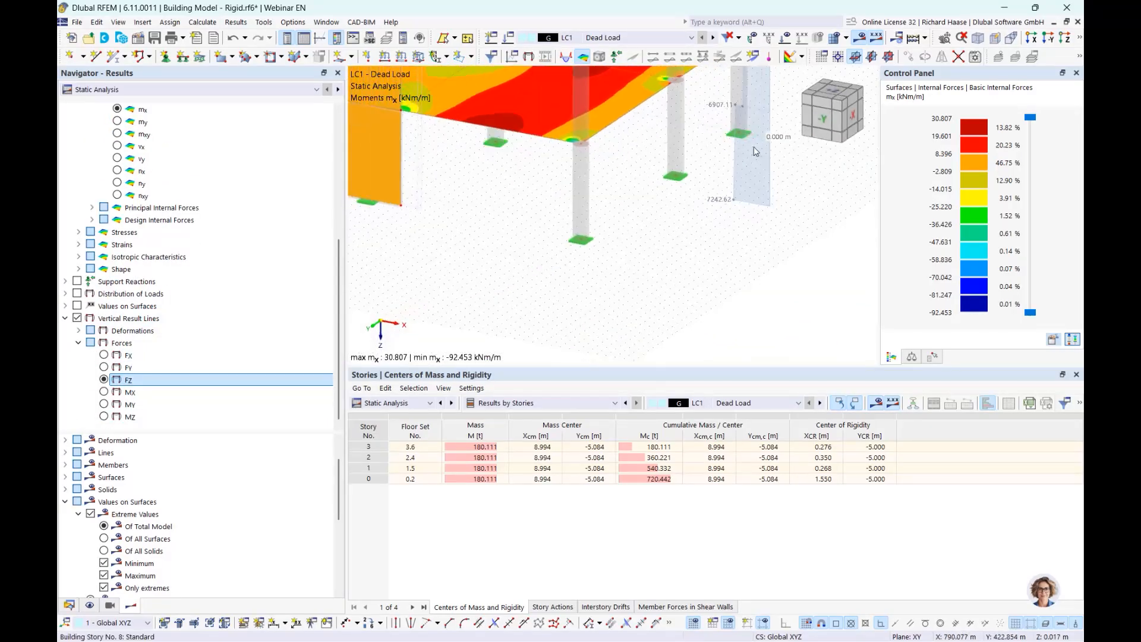
{"action": "middle_click_drag", "start_coordinate": [558, 298], "coordinate": [616, 233], "text": "ctrl"}
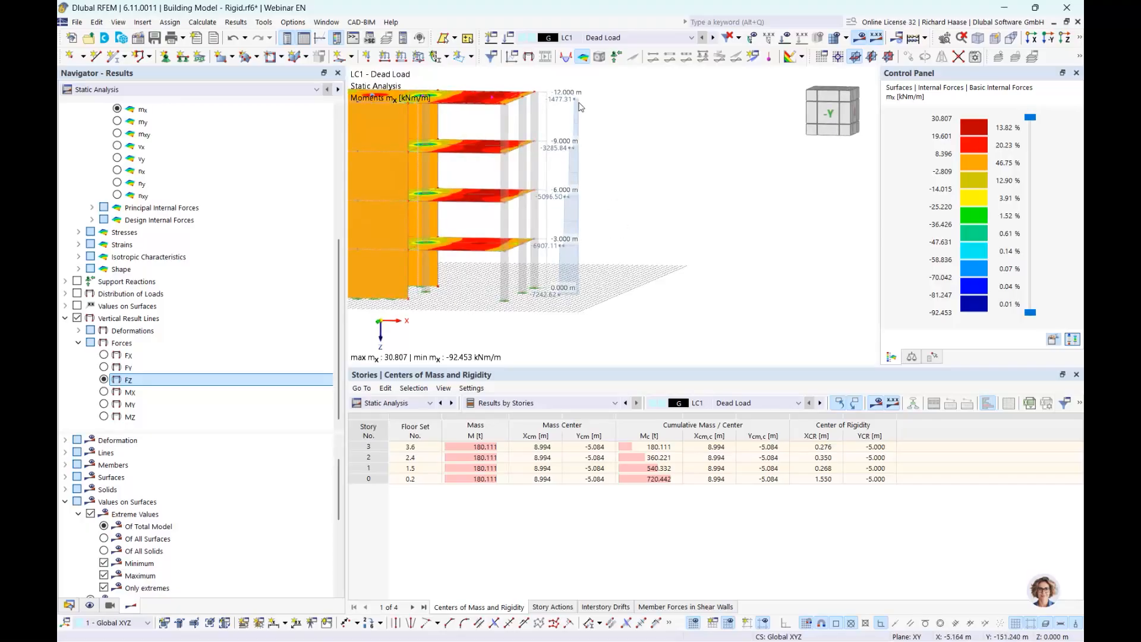
{"action": "middle_click_drag", "start_coordinate": [576, 104], "coordinate": [573, 137], "text": "ctrl"}
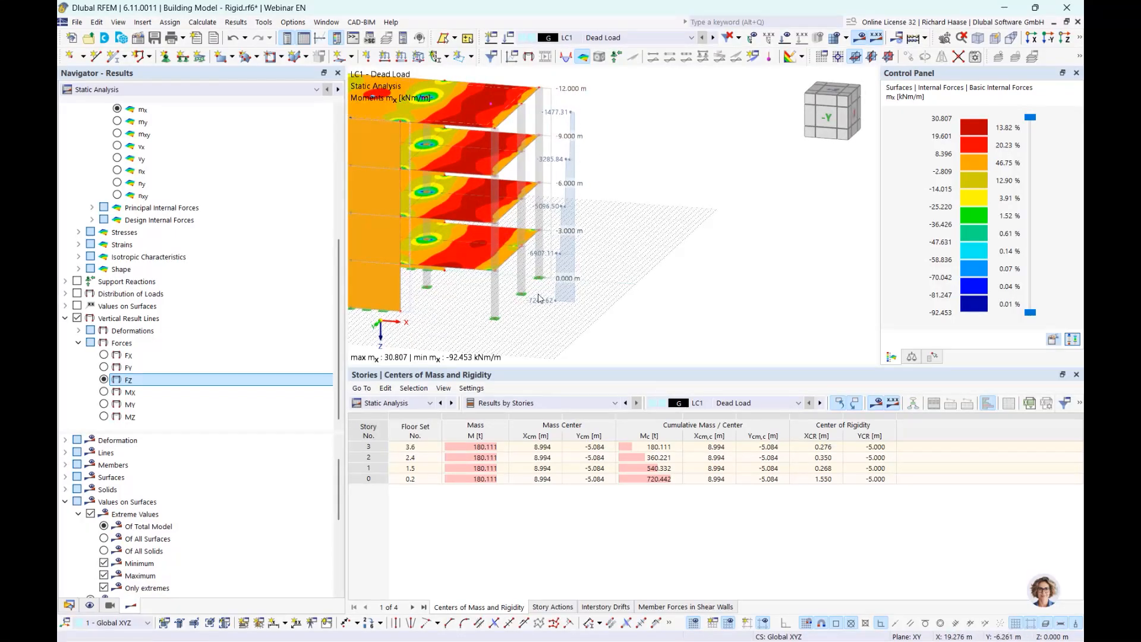
- Take a closer look at the FZ result line near the base and hide the vertical result lines
{"action": "scroll", "coordinate": [542, 298], "scroll_direction": "up", "scroll_amount": 3}
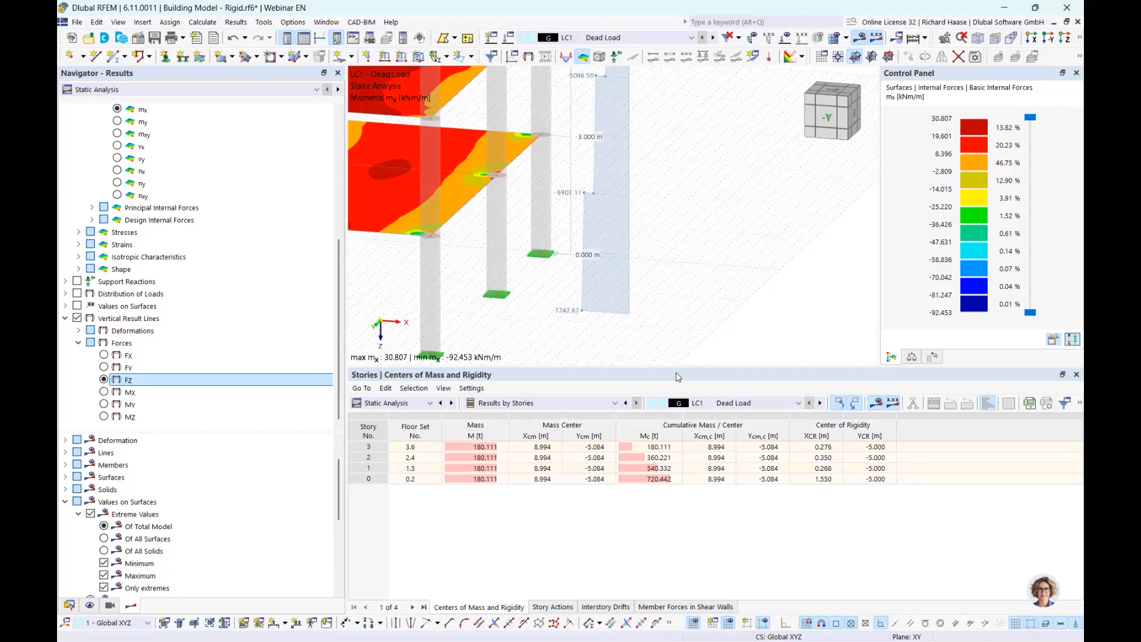
{"action": "left_click", "coordinate": [80, 320]}
{"action": "left_click", "coordinate": [78, 318]}
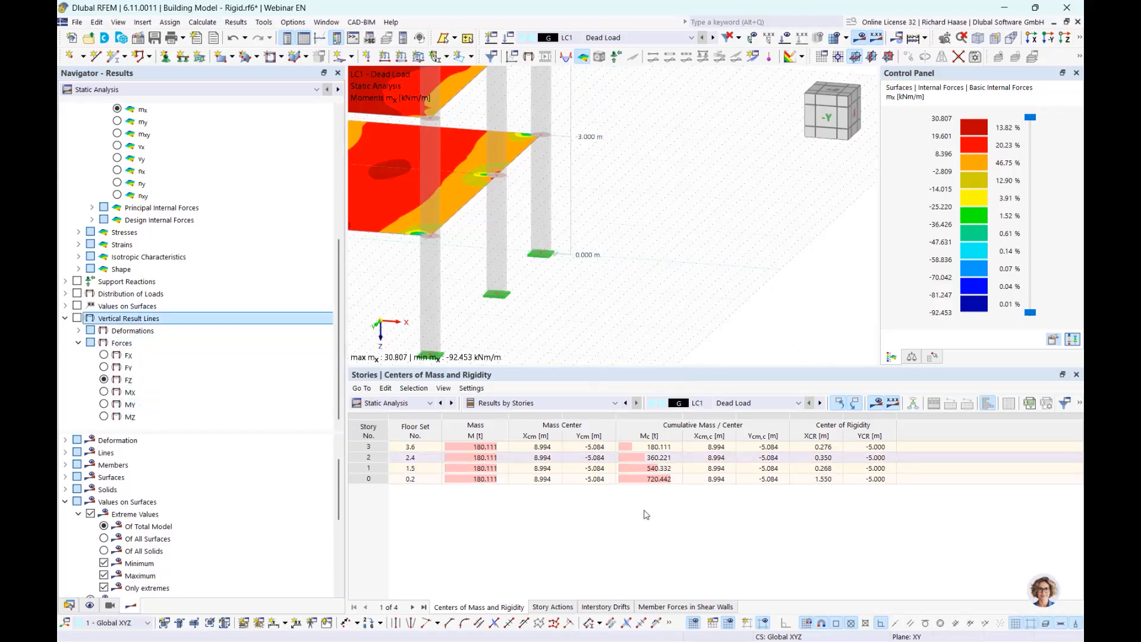
- Review the story actions table, switch to the interstory drifts, and select story 3's displacement ux
{"action": "left_click", "coordinate": [552, 607]}
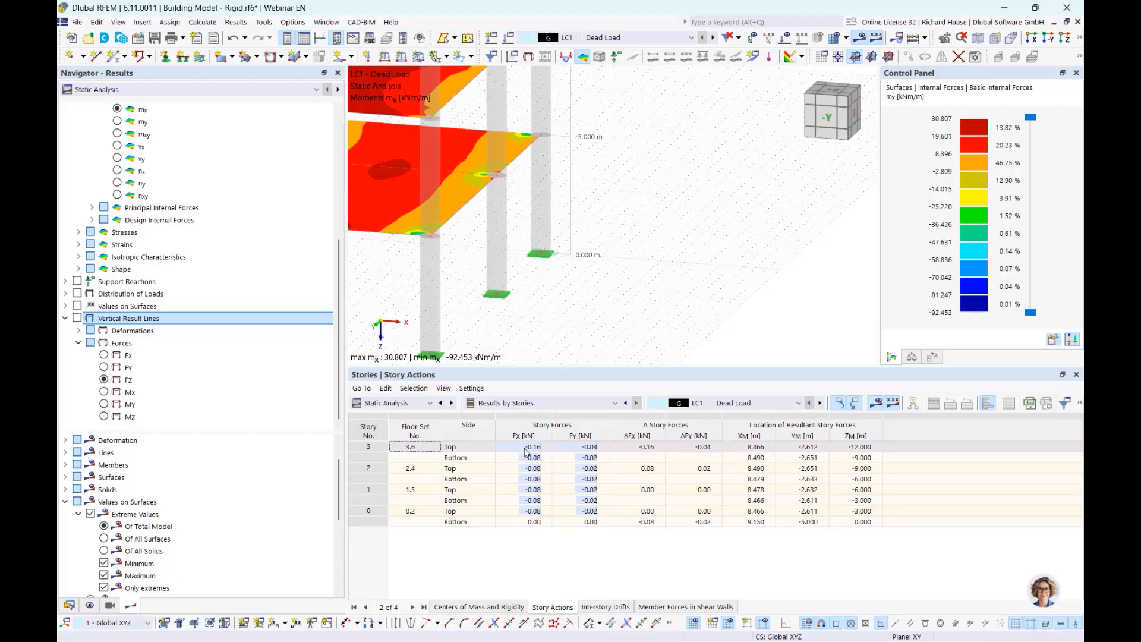
{"action": "middle_click_drag", "start_coordinate": [568, 322], "coordinate": [637, 279]}
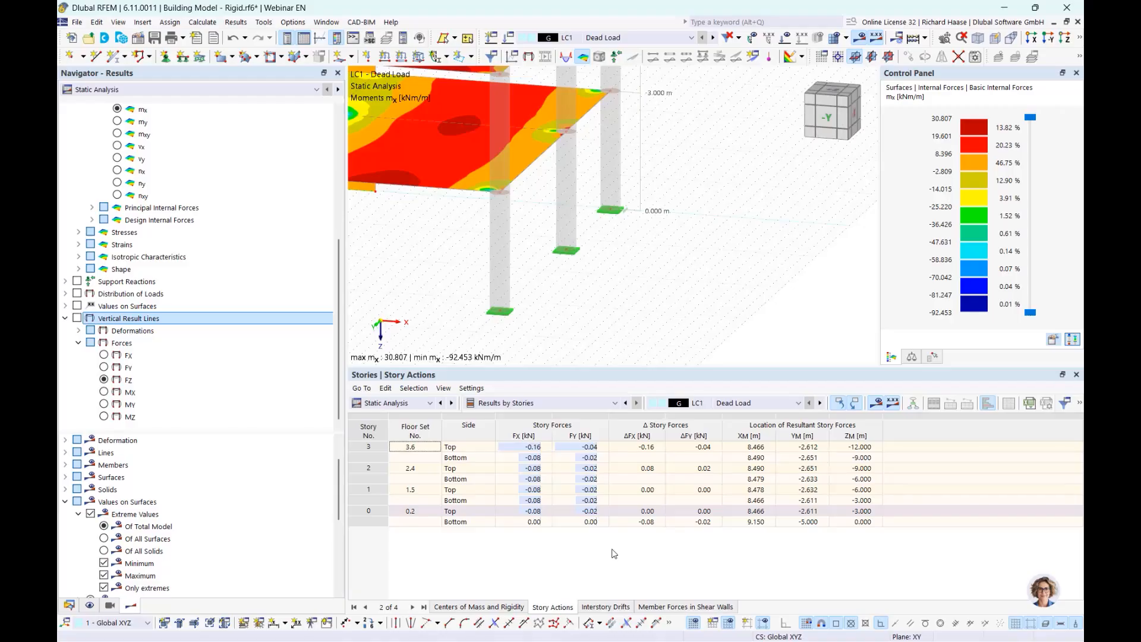
{"action": "left_click", "coordinate": [618, 608]}
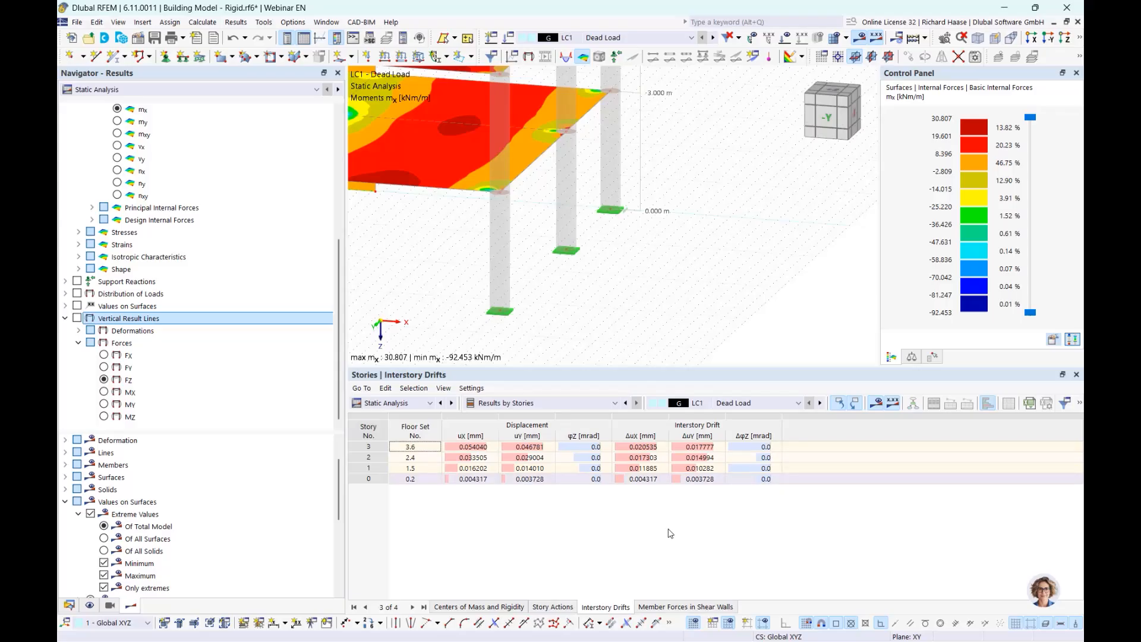
{"action": "left_click", "coordinate": [474, 447]}
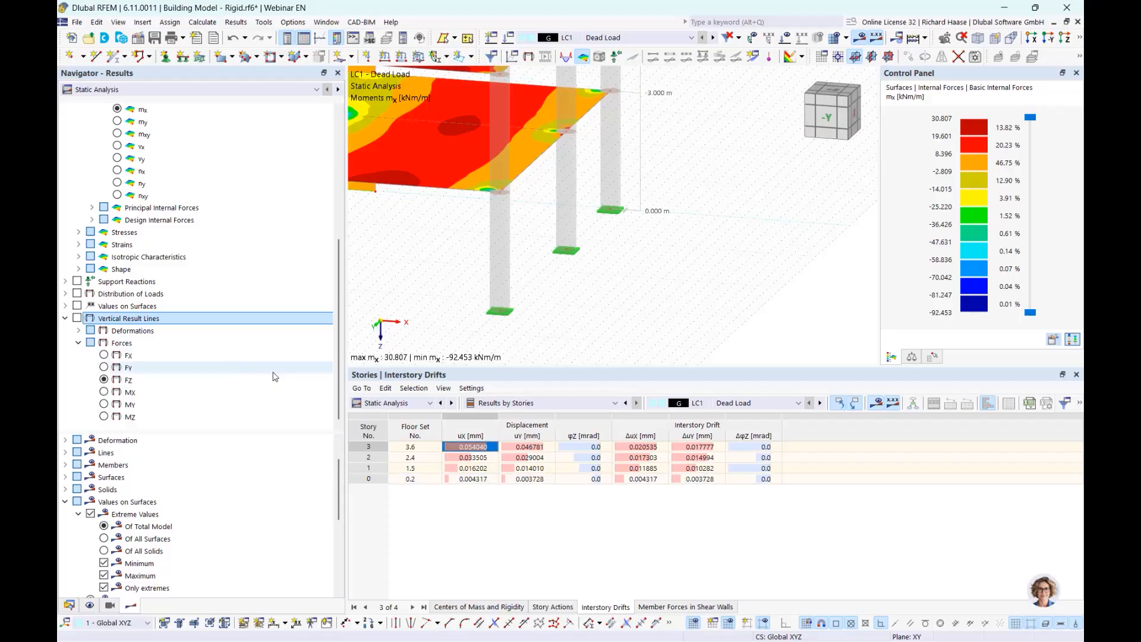
- Examine the dynamic analysis add-ons in the base data of the Building Model - Rigid file and close it without changes
{"action": "left_click", "coordinate": [70, 606]}
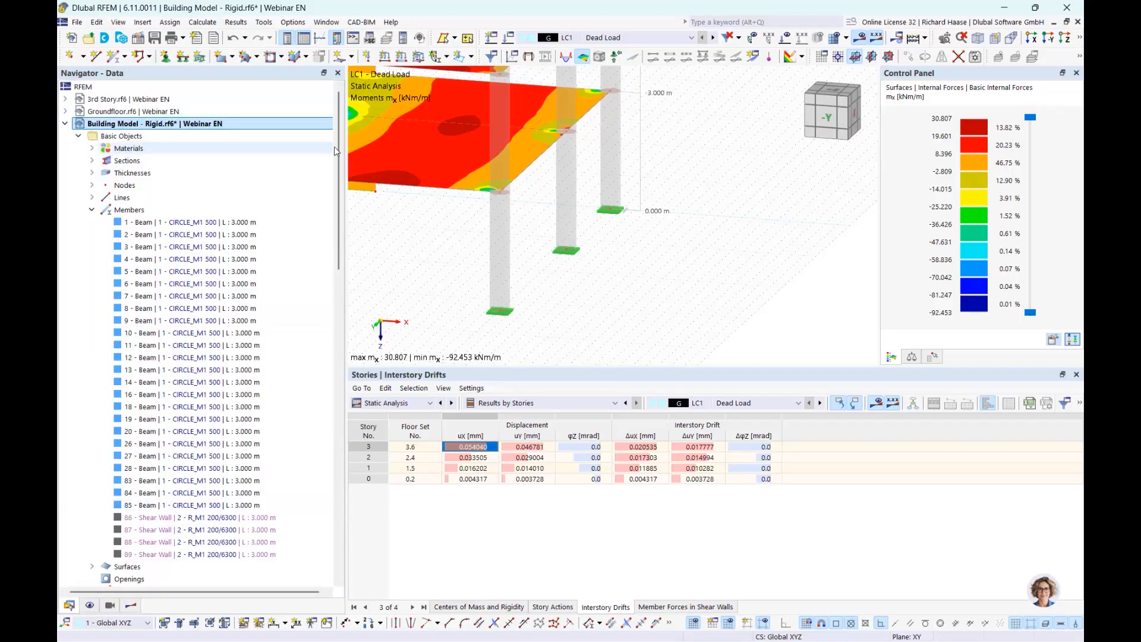
{"action": "right_click", "coordinate": [181, 124]}
{"action": "left_click", "coordinate": [200, 136]}
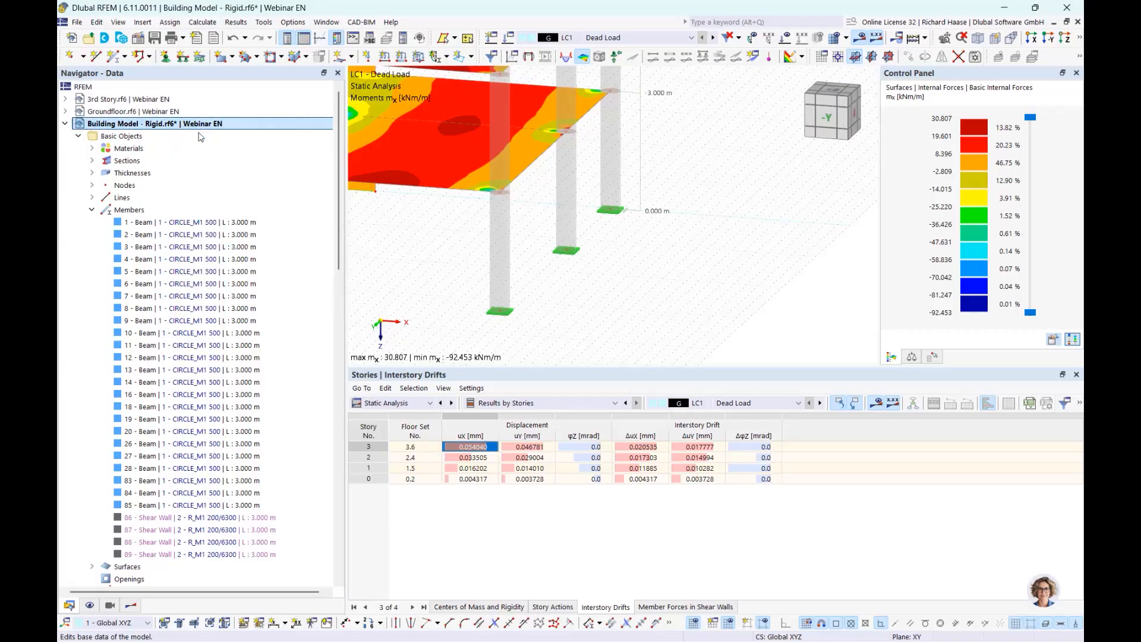
{"action": "left_click", "coordinate": [271, 35]}
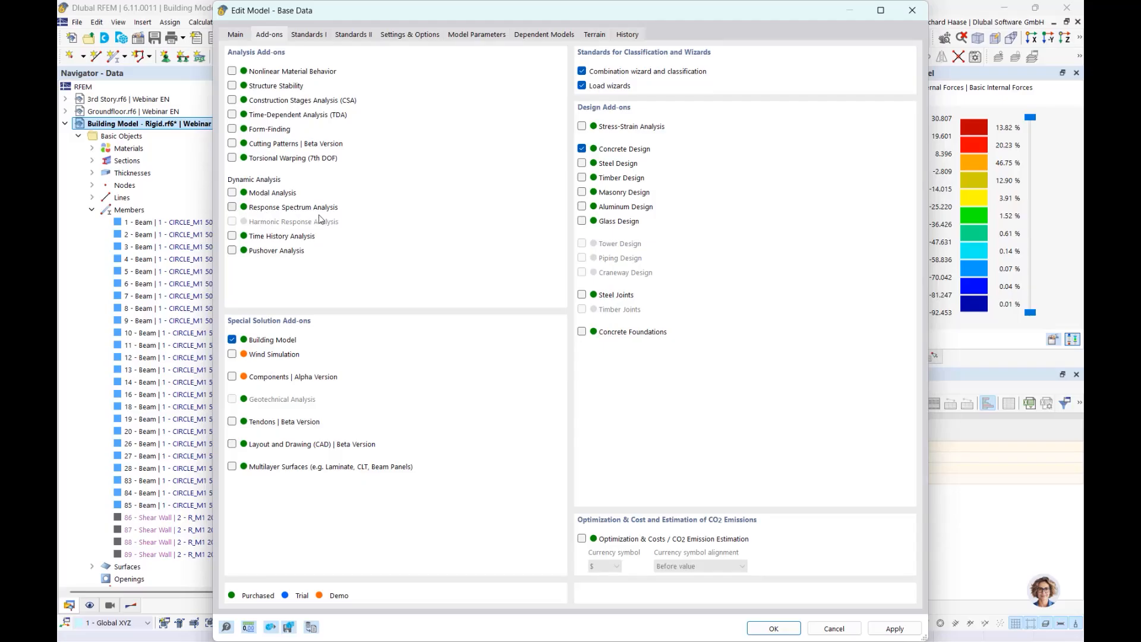
{"action": "left_click", "coordinate": [912, 10]}
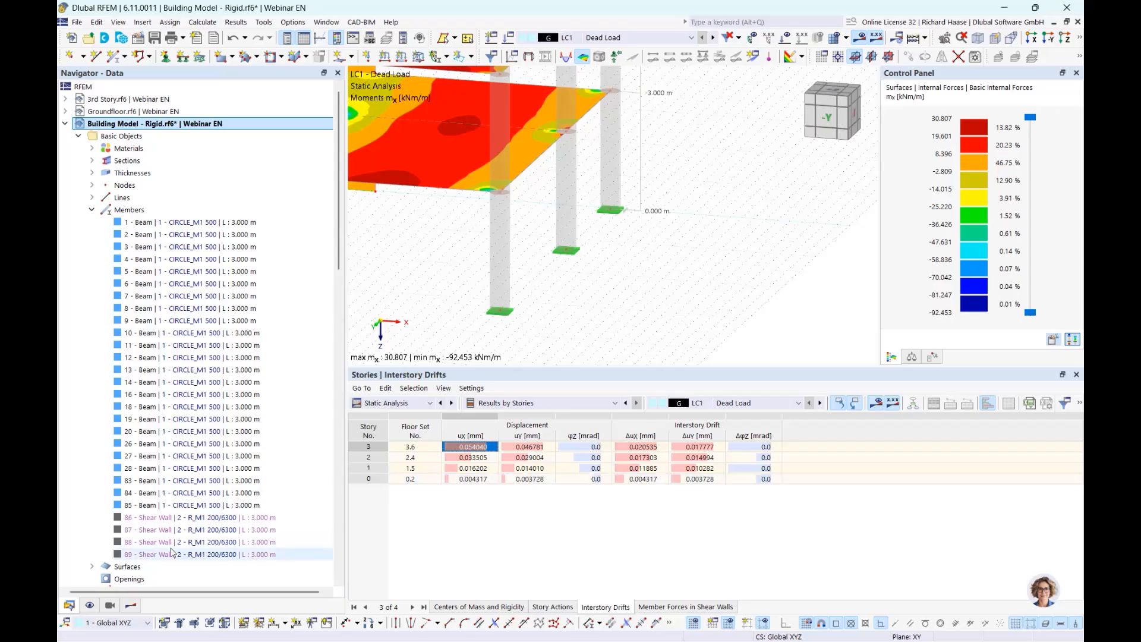
- Examine the available static analysis settings for load case LC1 Dead Load and close the load case data without changes
{"action": "scroll", "coordinate": [233, 461], "scroll_direction": "down", "scroll_amount": 5}
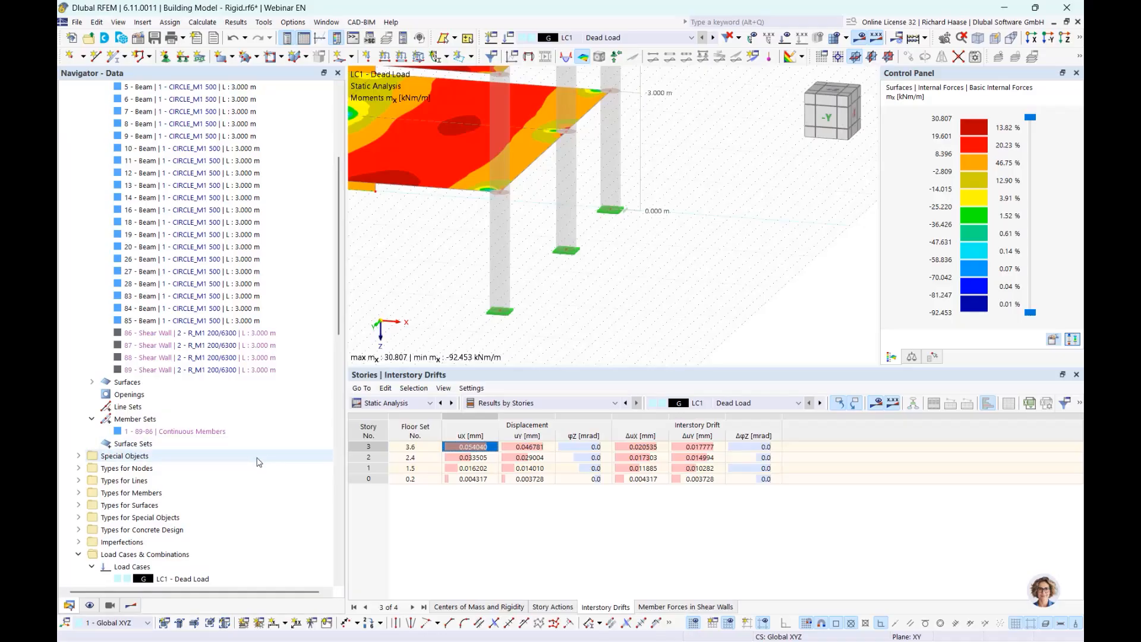
{"action": "scroll", "coordinate": [256, 462], "scroll_direction": "down", "scroll_amount": 5}
{"action": "right_click", "coordinate": [221, 395]}
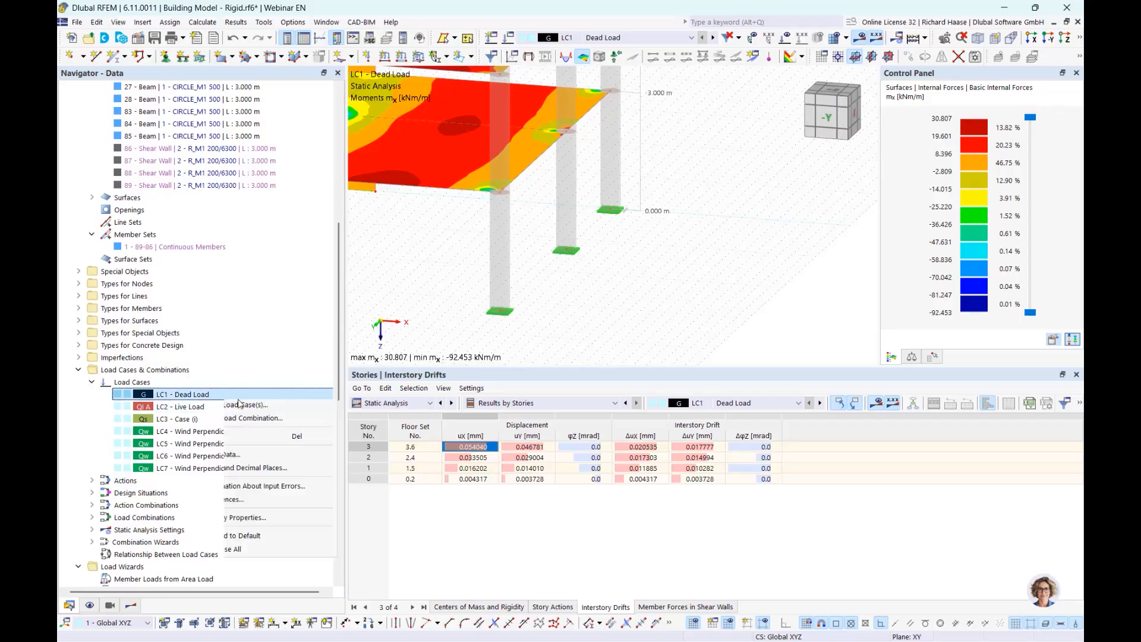
{"action": "left_click", "coordinate": [250, 409]}
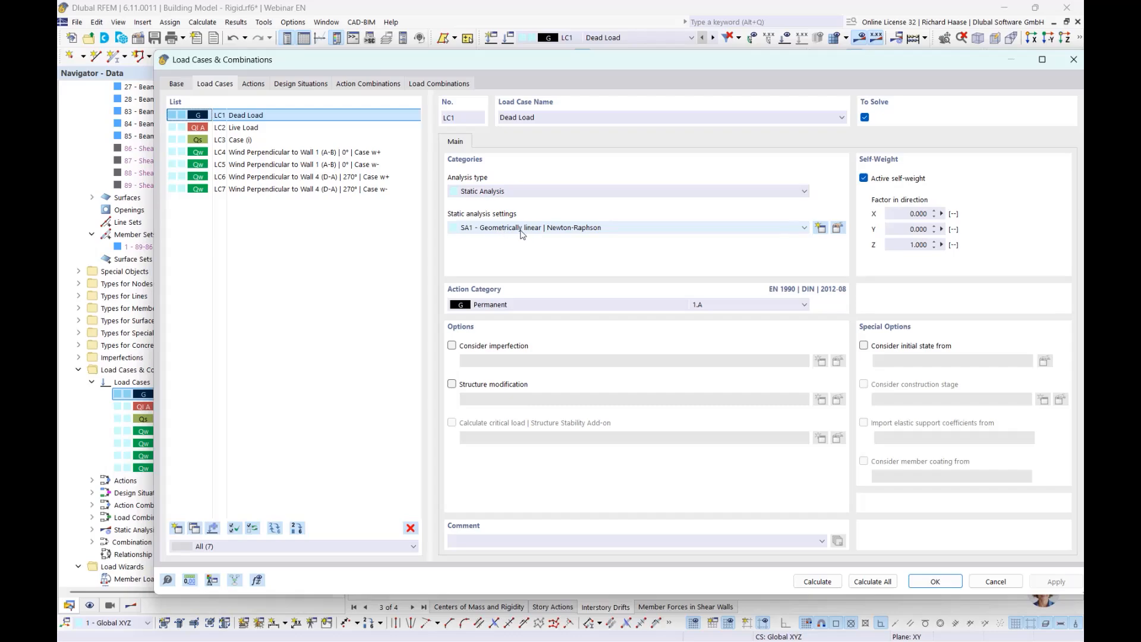
{"action": "left_click", "coordinate": [528, 232]}
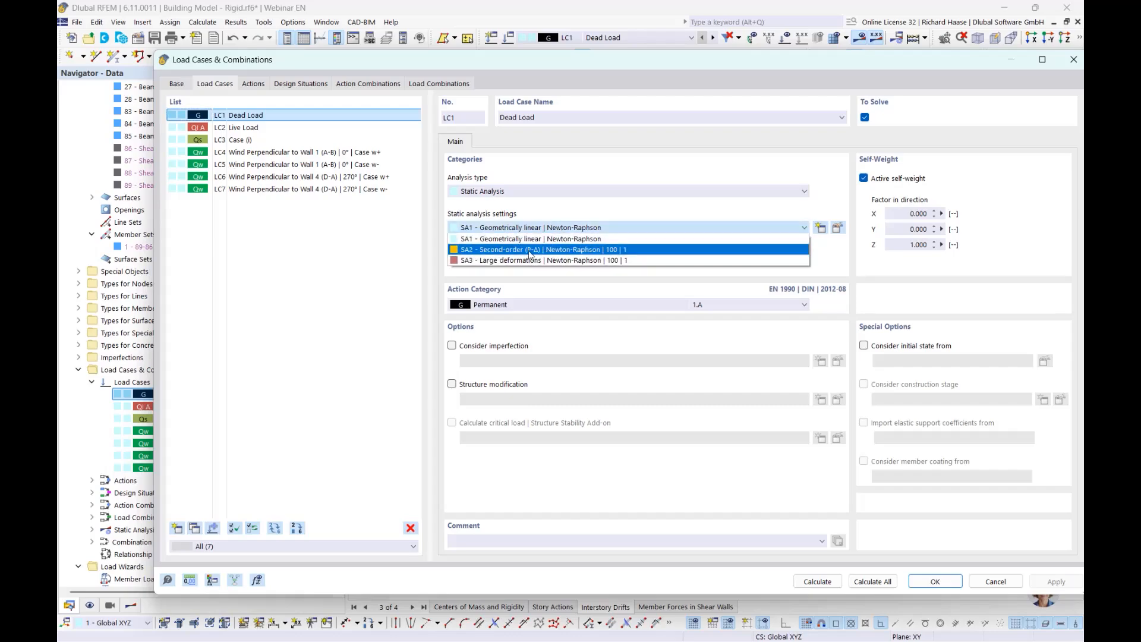
{"action": "left_click", "coordinate": [571, 220]}
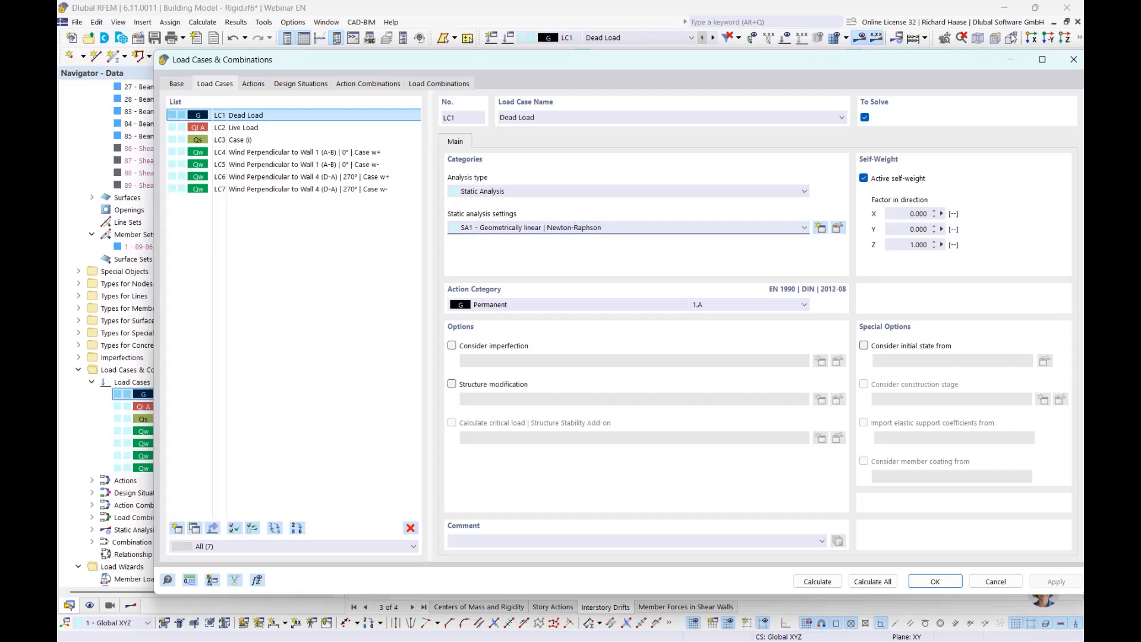
{"action": "left_click", "coordinate": [1073, 59]}
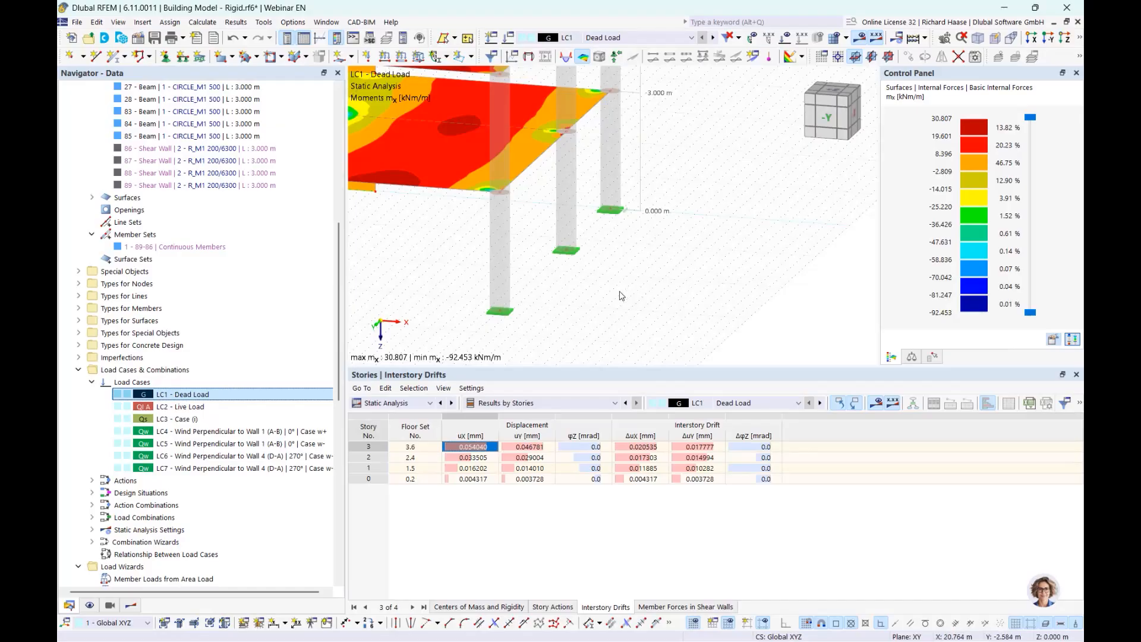
- Expand the building model's special objects and select Rigid Links
{"action": "scroll", "coordinate": [682, 288], "scroll_direction": "down", "scroll_amount": 5}
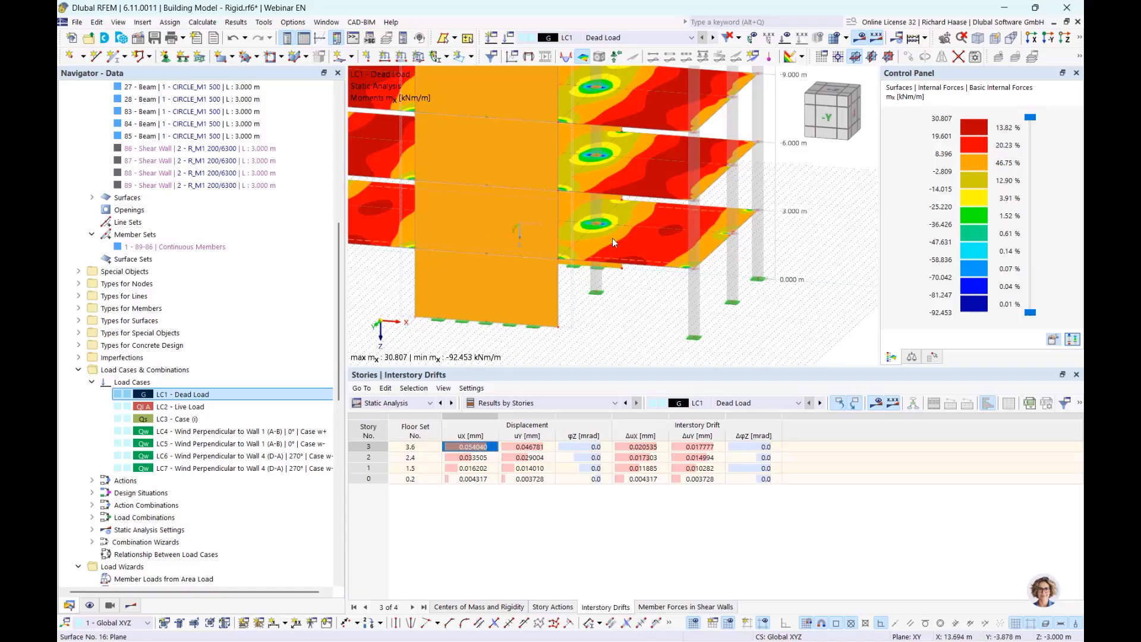
{"action": "left_click", "coordinate": [79, 272]}
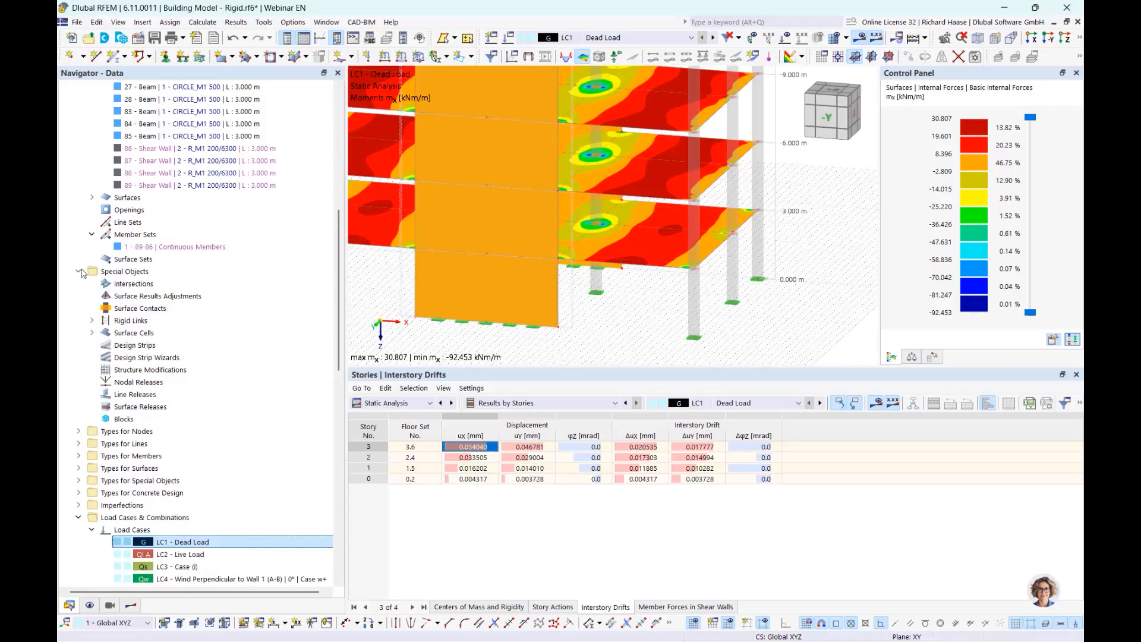
{"action": "left_click", "coordinate": [131, 321]}
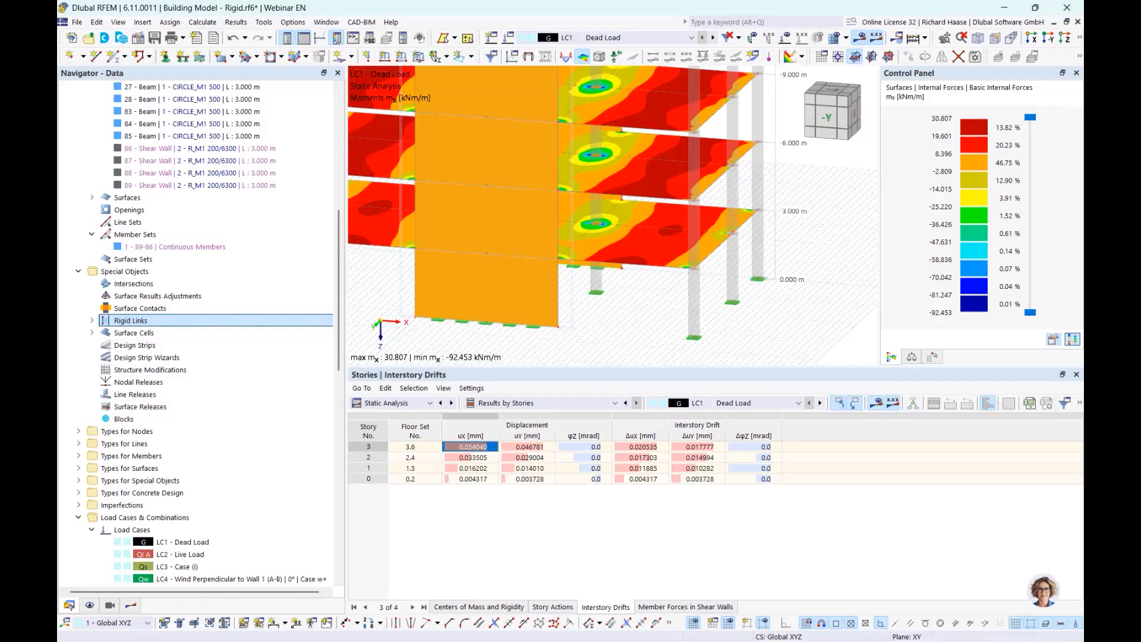
- Examine the floor diaphragm options of building story 3 and close its settings without changes
{"action": "scroll", "coordinate": [275, 411], "scroll_direction": "down", "scroll_amount": 8}
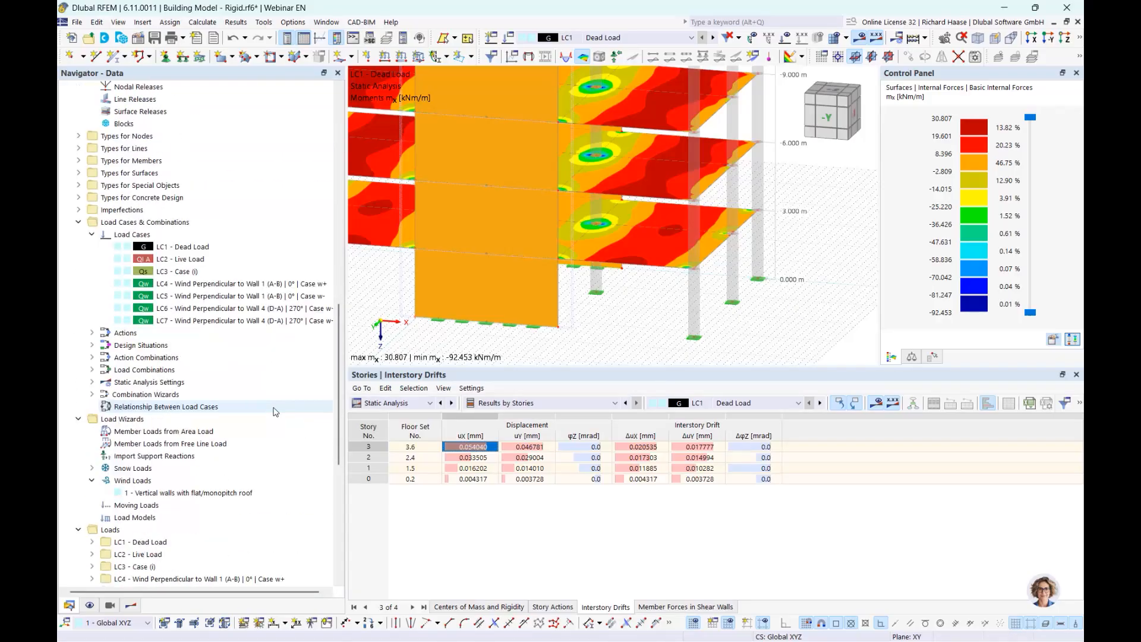
{"action": "scroll", "coordinate": [275, 411], "scroll_direction": "down", "scroll_amount": 9}
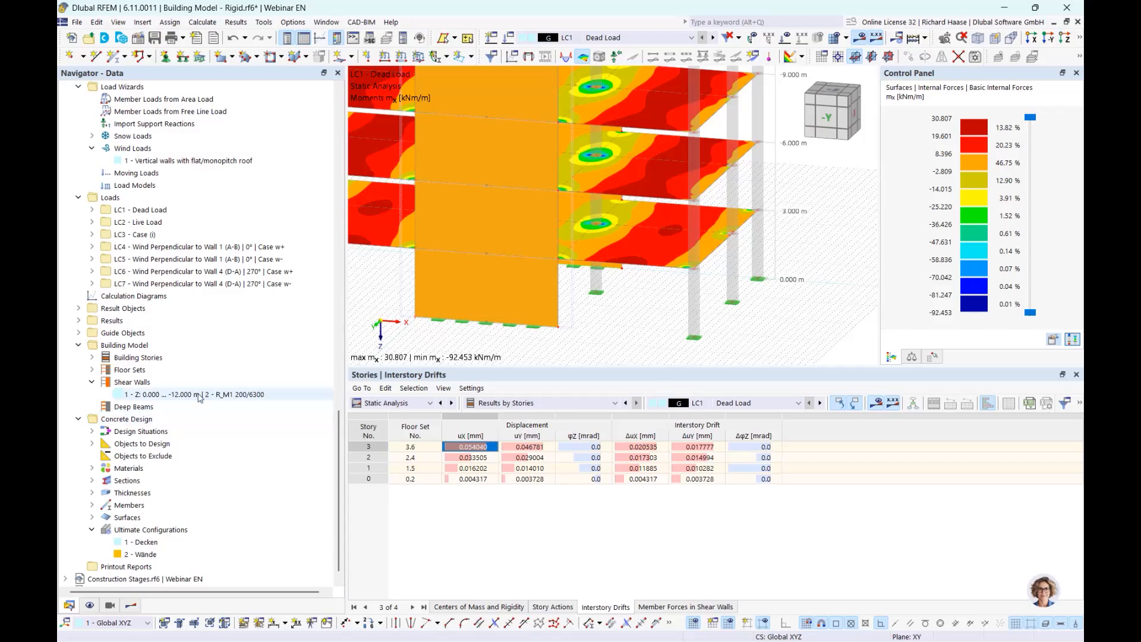
{"action": "left_click", "coordinate": [92, 357]}
{"action": "double_click", "coordinate": [201, 370]}
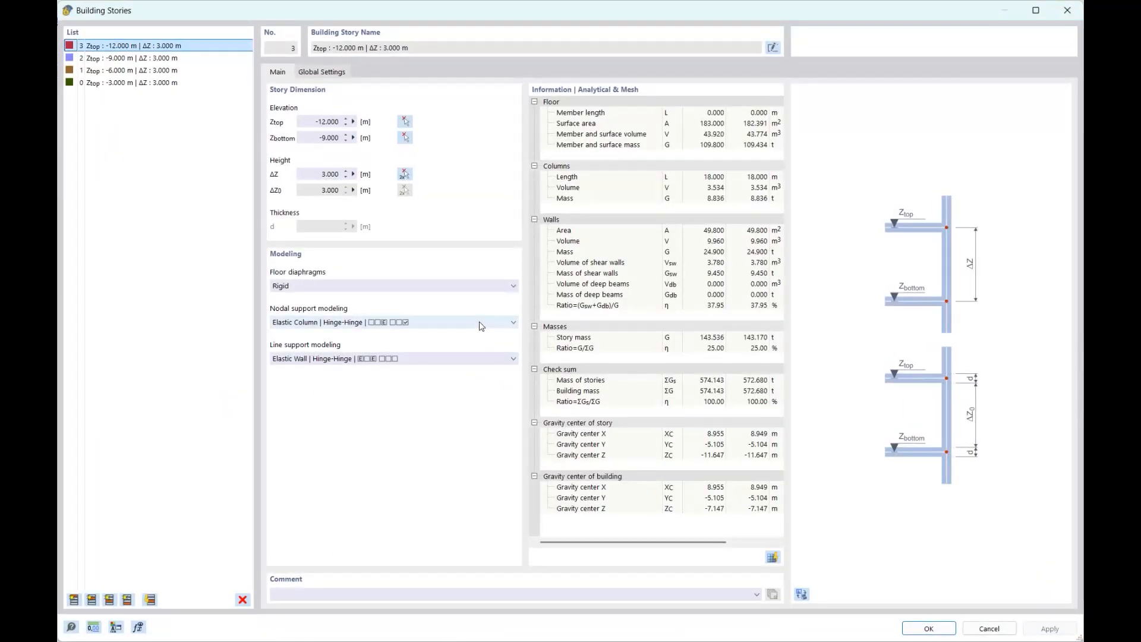
{"action": "left_click", "coordinate": [471, 290]}
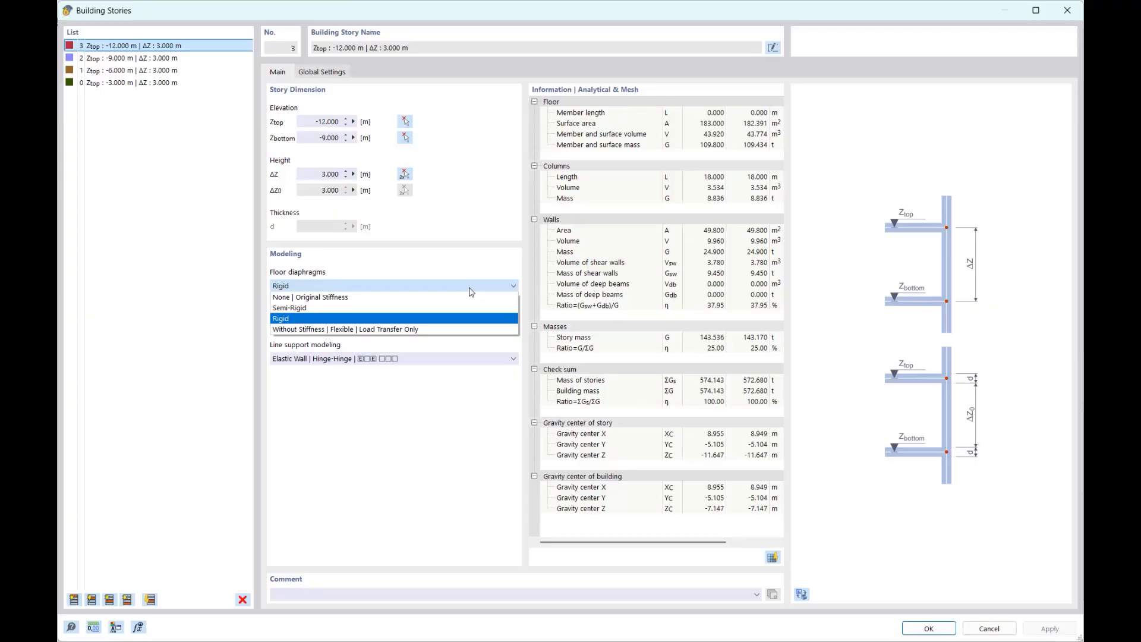
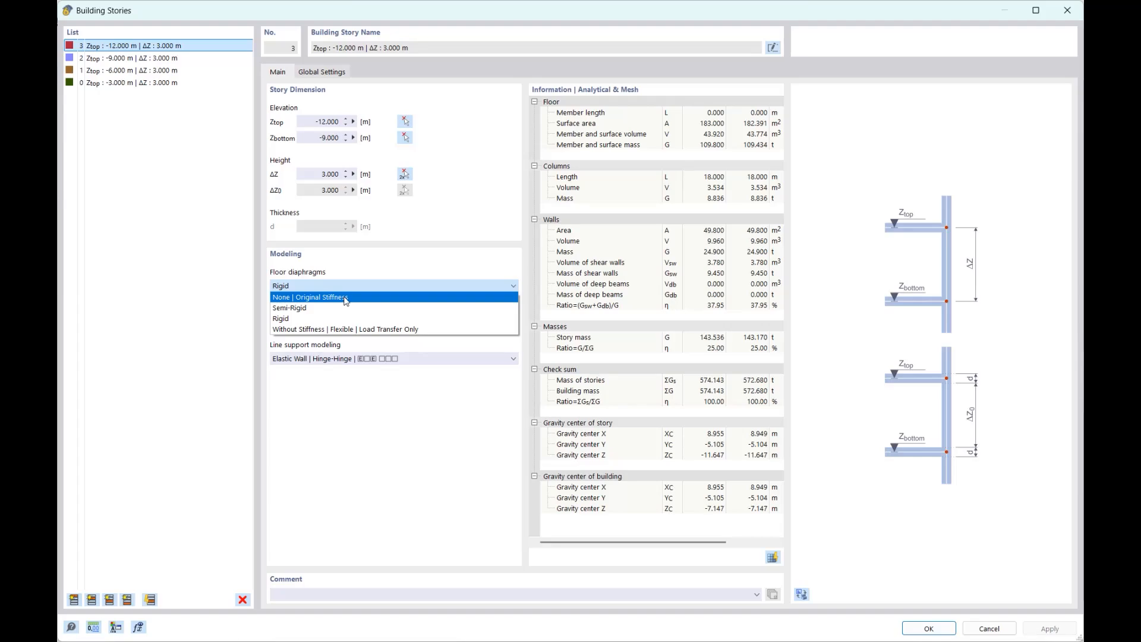
{"action": "left_click", "coordinate": [1064, 11]}
{"action": "left_click", "coordinate": [1064, 12]}
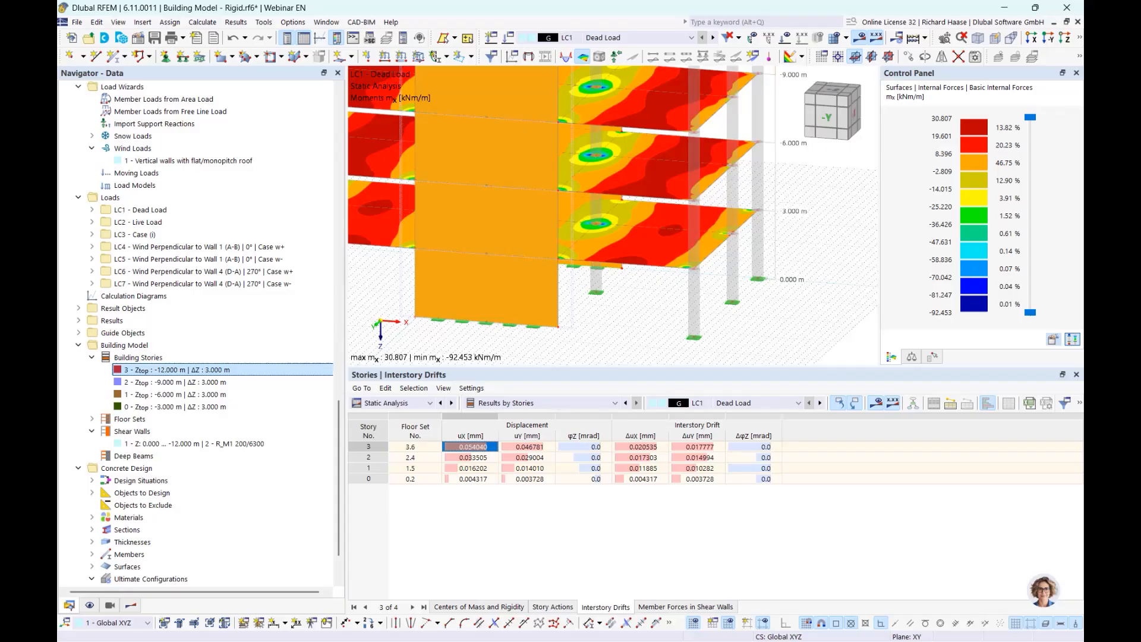
- Display the static analysis results for load combination CO19 (1.35G + 1.50QI A + 0.90Qw2)
{"action": "scroll", "coordinate": [638, 351], "scroll_direction": "down", "scroll_amount": 3}
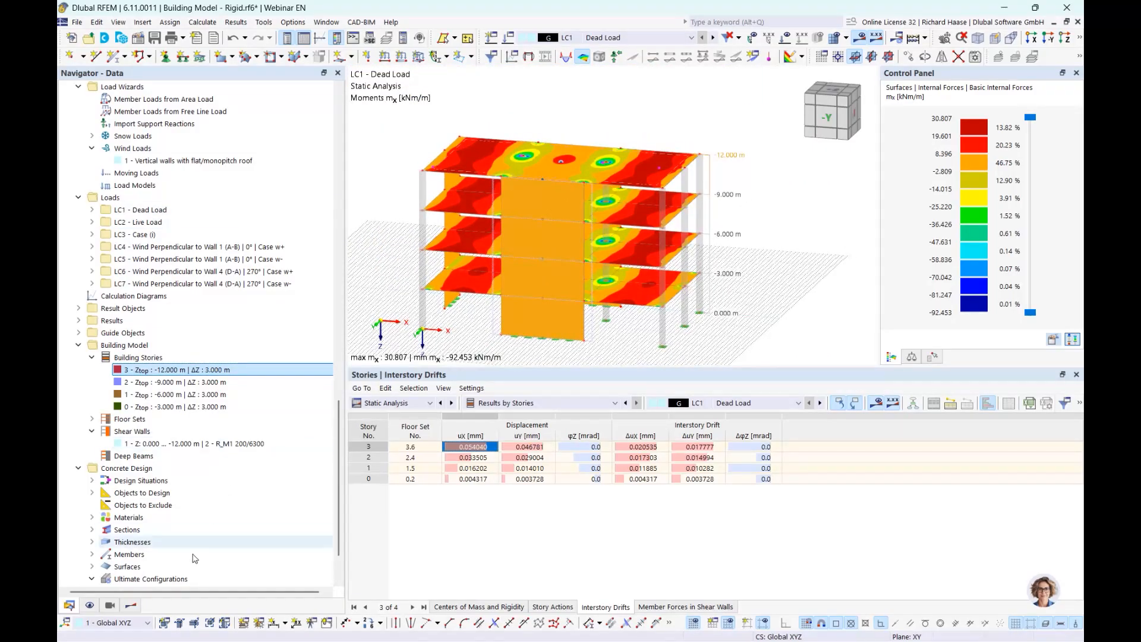
{"action": "left_click", "coordinate": [131, 605]}
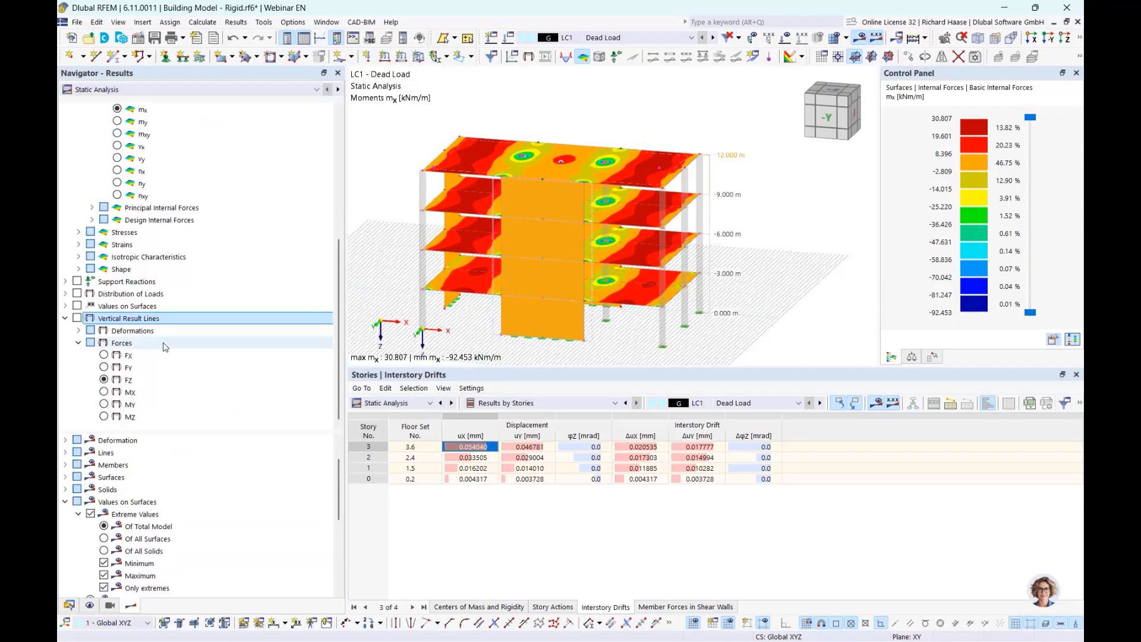
{"action": "left_click", "coordinate": [611, 38]}
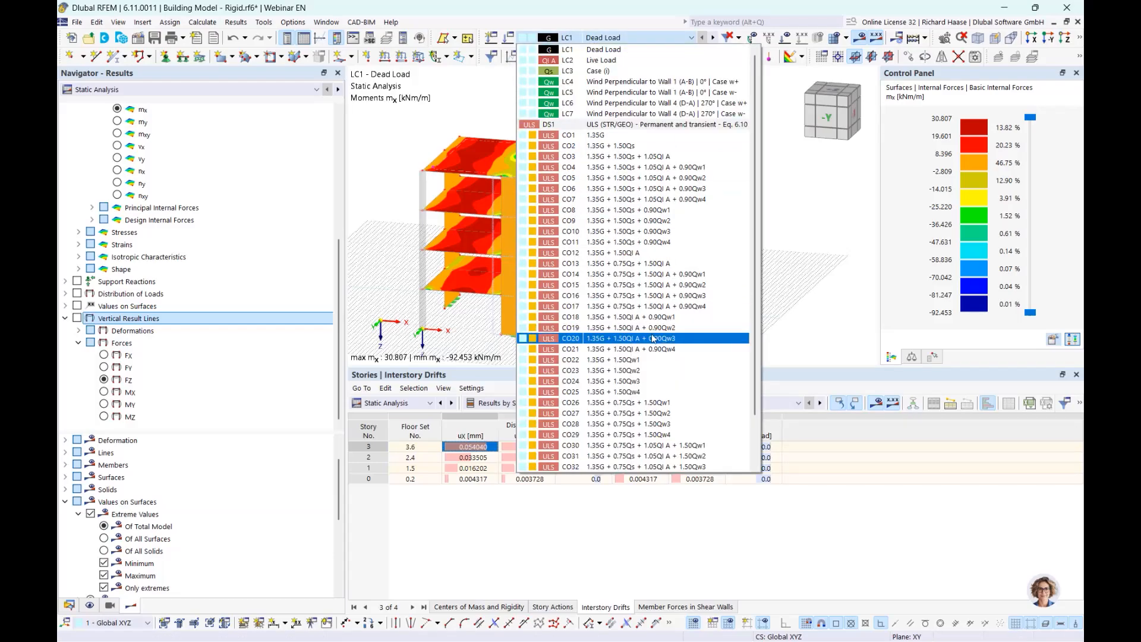
{"action": "left_click", "coordinate": [637, 329]}
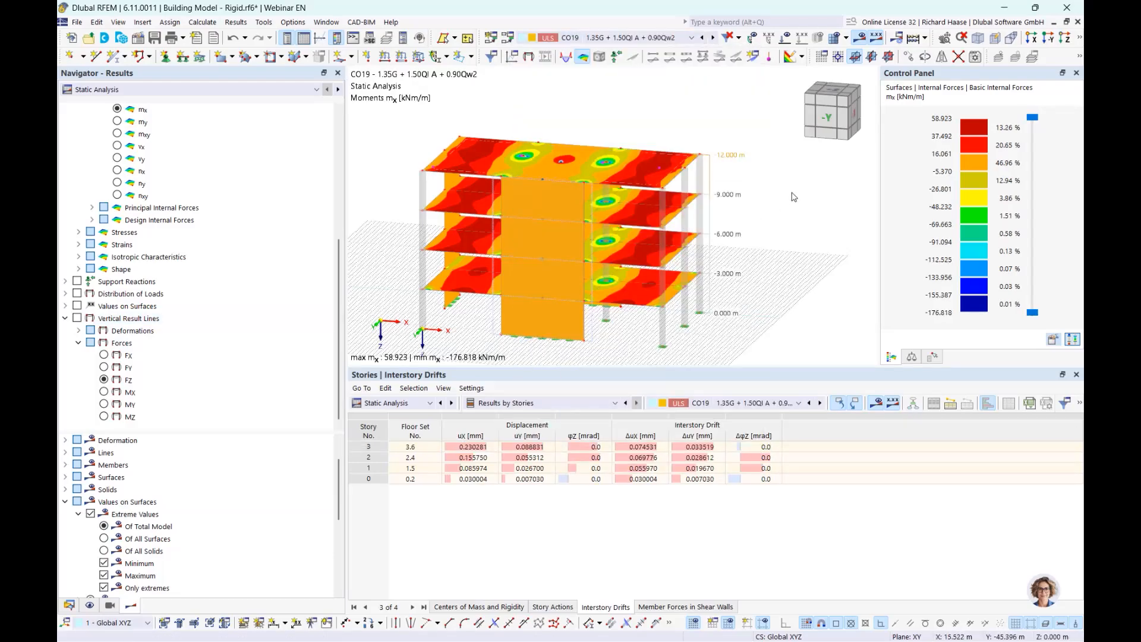
- Restrict the visible results to the uppermost building story at -12.000 m
{"action": "middle_click_drag", "start_coordinate": [793, 194], "coordinate": [745, 228]}
{"action": "middle_click_drag", "start_coordinate": [746, 229], "coordinate": [705, 231], "text": "ctrl"}
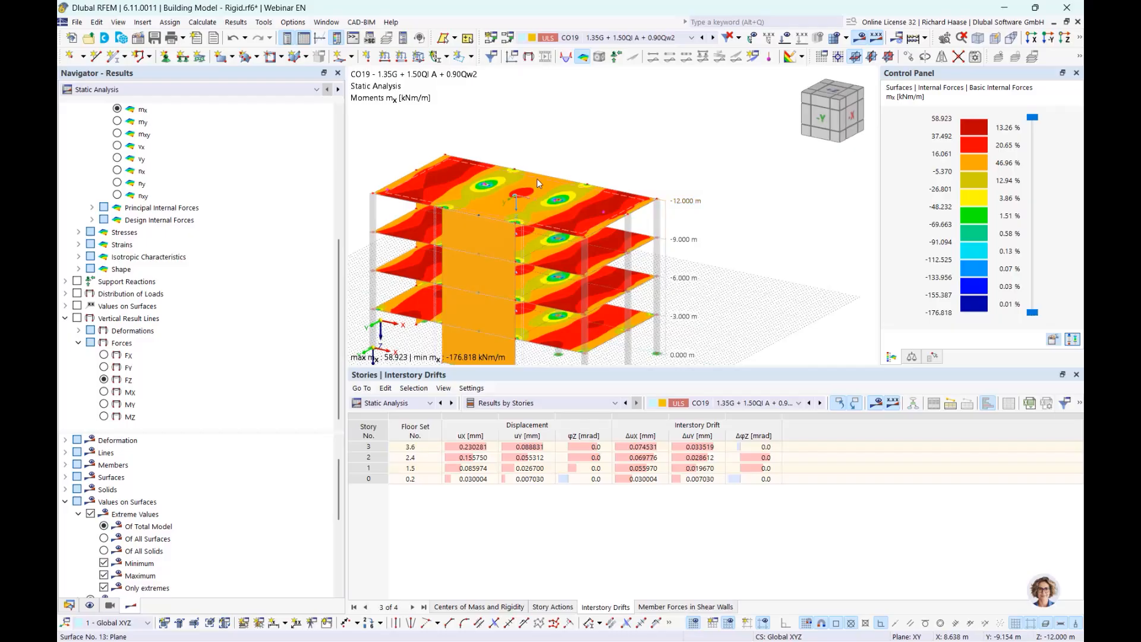
{"action": "left_click", "coordinate": [1080, 39]}
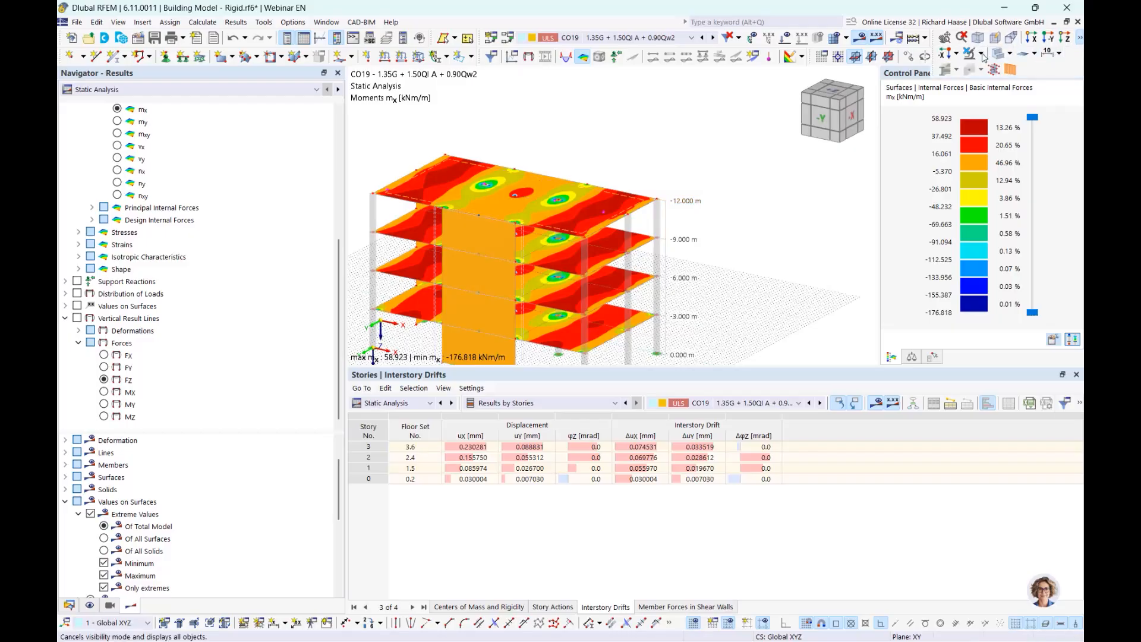
{"action": "left_click", "coordinate": [980, 53]}
{"action": "left_click", "coordinate": [973, 72]}
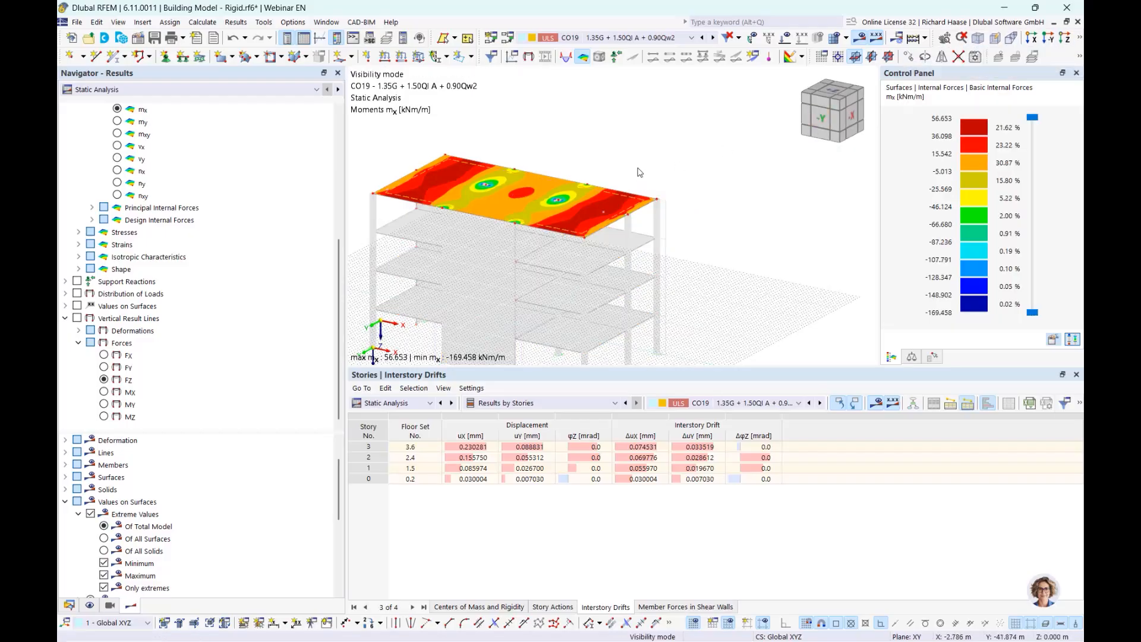
- Display the surface axial forces nx on the isolated top slab
{"action": "scroll", "coordinate": [674, 189], "scroll_direction": "up", "scroll_amount": 1}
{"action": "scroll", "coordinate": [119, 321], "scroll_direction": "up", "scroll_amount": 4}
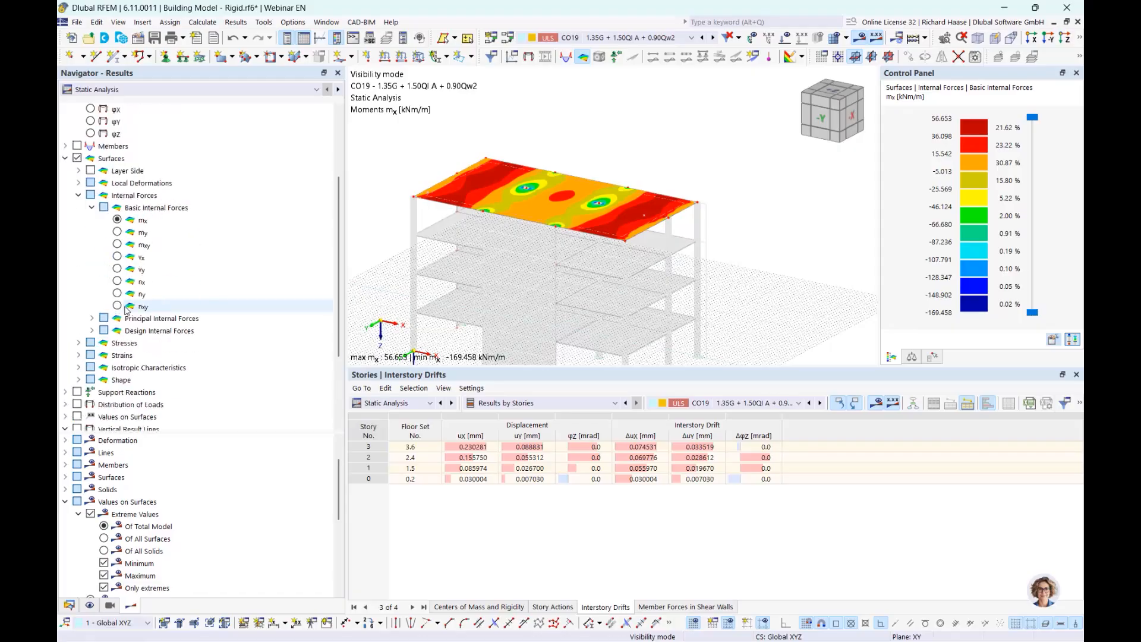
{"action": "left_click", "coordinate": [117, 318]}
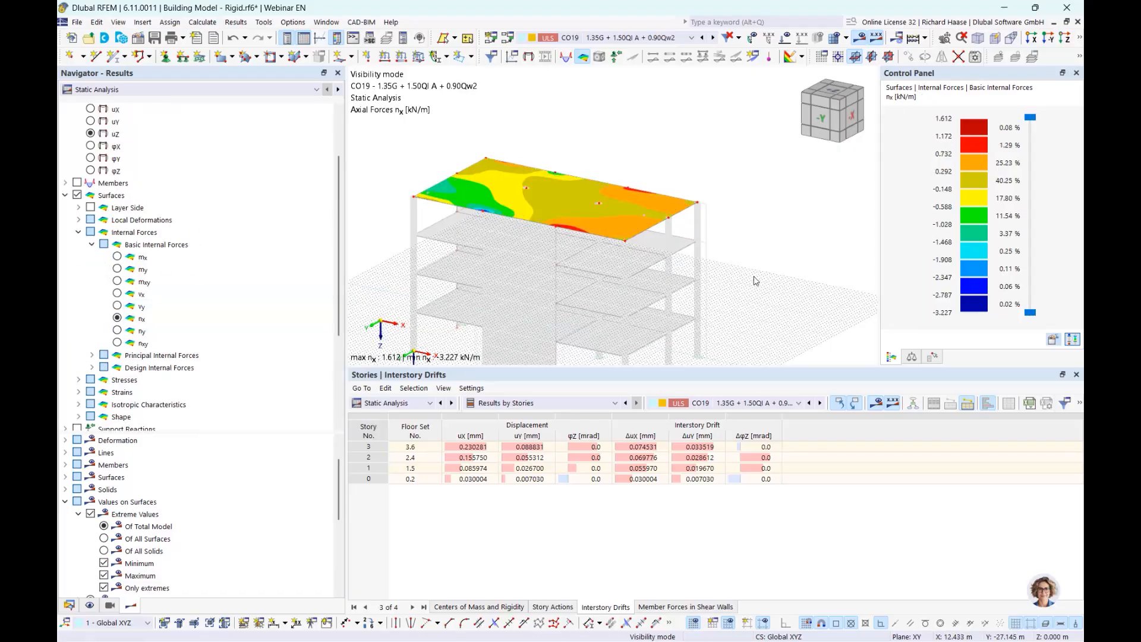
{"action": "scroll", "coordinate": [758, 282], "scroll_direction": "down", "scroll_amount": 3}
{"action": "scroll", "coordinate": [770, 297], "scroll_direction": "up", "scroll_amount": 1}
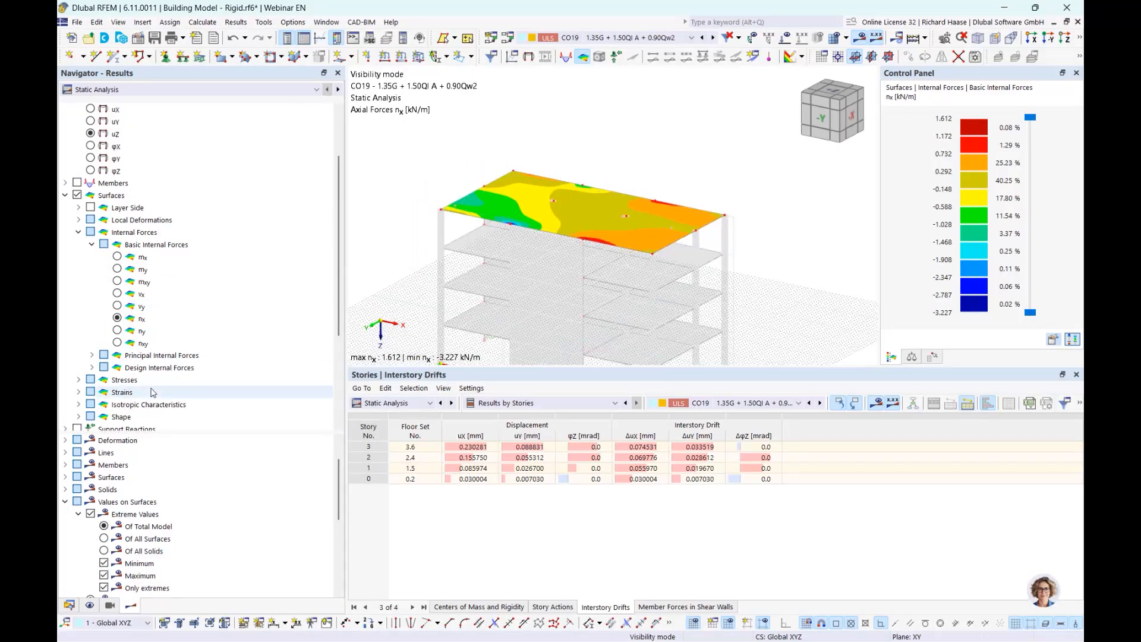
- Switch to the 3rd Story.rf6 model and inspect its slab's axial forces nx and nxy, ending on nx
{"action": "left_click", "coordinate": [71, 607]}
{"action": "scroll", "coordinate": [142, 137], "scroll_direction": "up", "scroll_amount": 15}
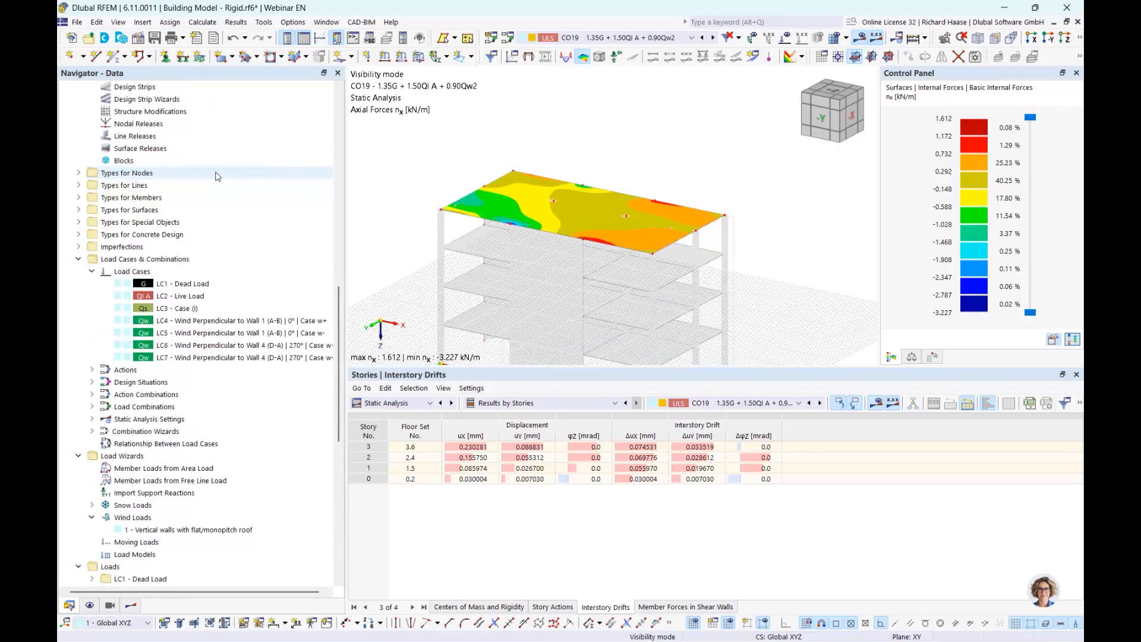
{"action": "scroll", "coordinate": [141, 135], "scroll_direction": "up", "scroll_amount": 1}
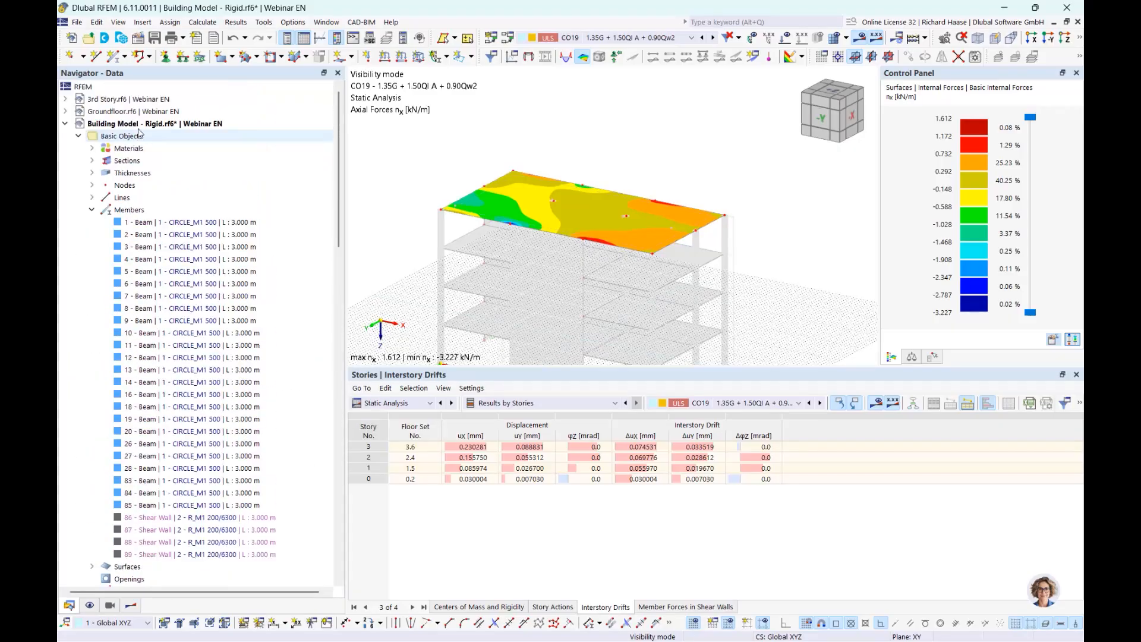
{"action": "left_click", "coordinate": [160, 99]}
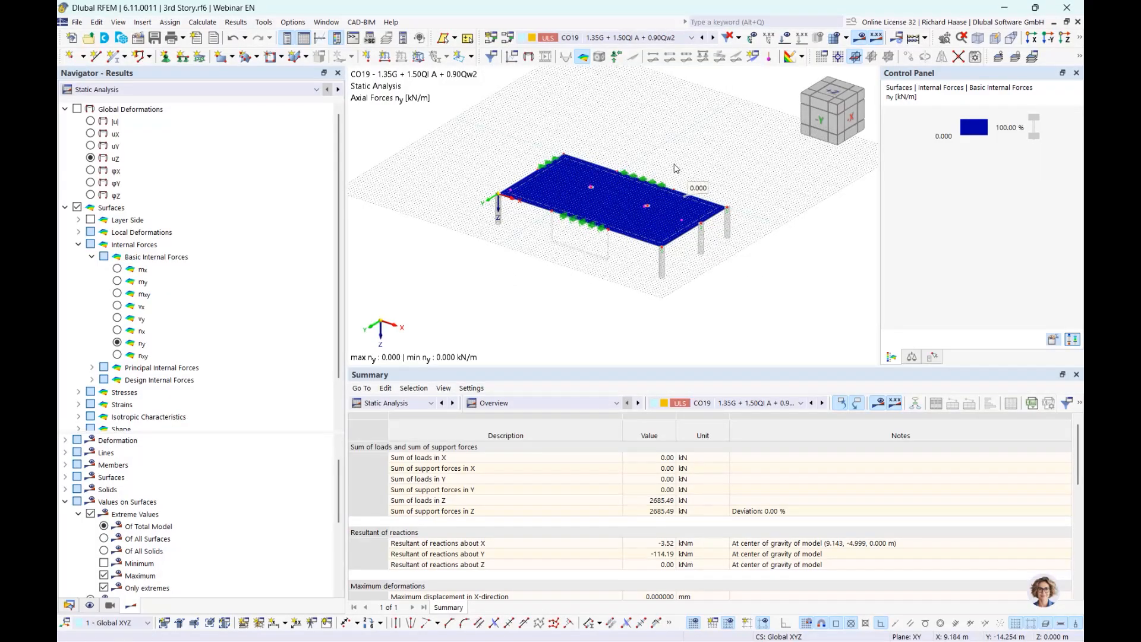
{"action": "left_click", "coordinate": [117, 330]}
{"action": "scroll", "coordinate": [675, 219], "scroll_direction": "up", "scroll_amount": 2}
{"action": "scroll", "coordinate": [674, 216], "scroll_direction": "up", "scroll_amount": 1}
{"action": "middle_click_drag", "start_coordinate": [674, 216], "coordinate": [717, 248]}
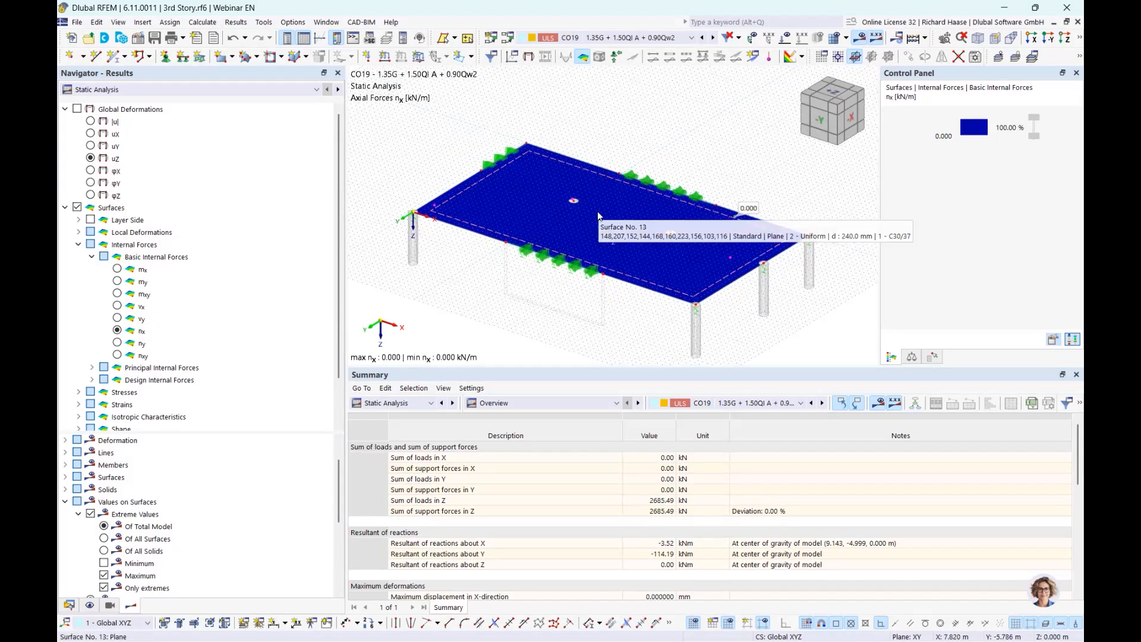
{"action": "left_click", "coordinate": [117, 355]}
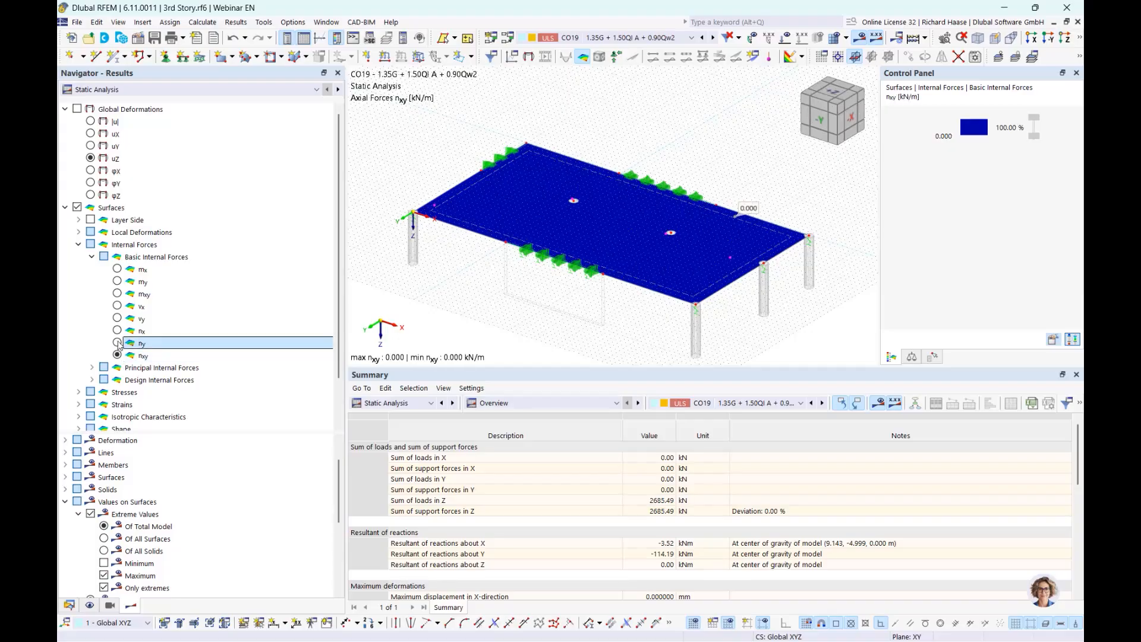
{"action": "left_click", "coordinate": [117, 330]}
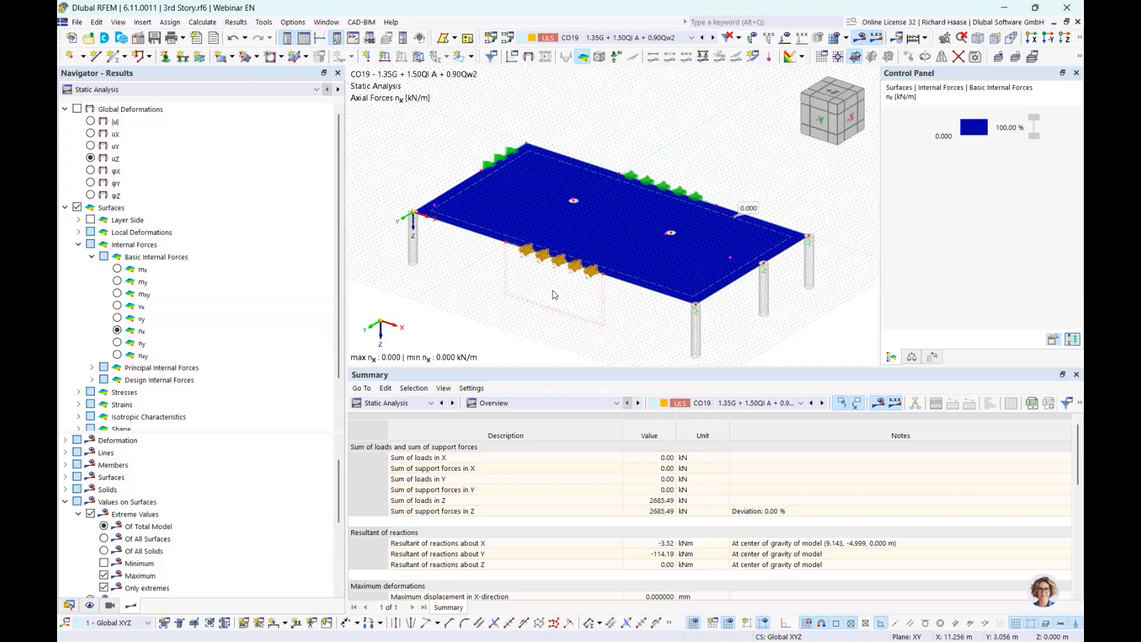
- Return to the Building Model - Rigid.rf6 model showing the isolated top slab
{"action": "left_click", "coordinate": [69, 605]}
{"action": "left_click", "coordinate": [66, 99]}
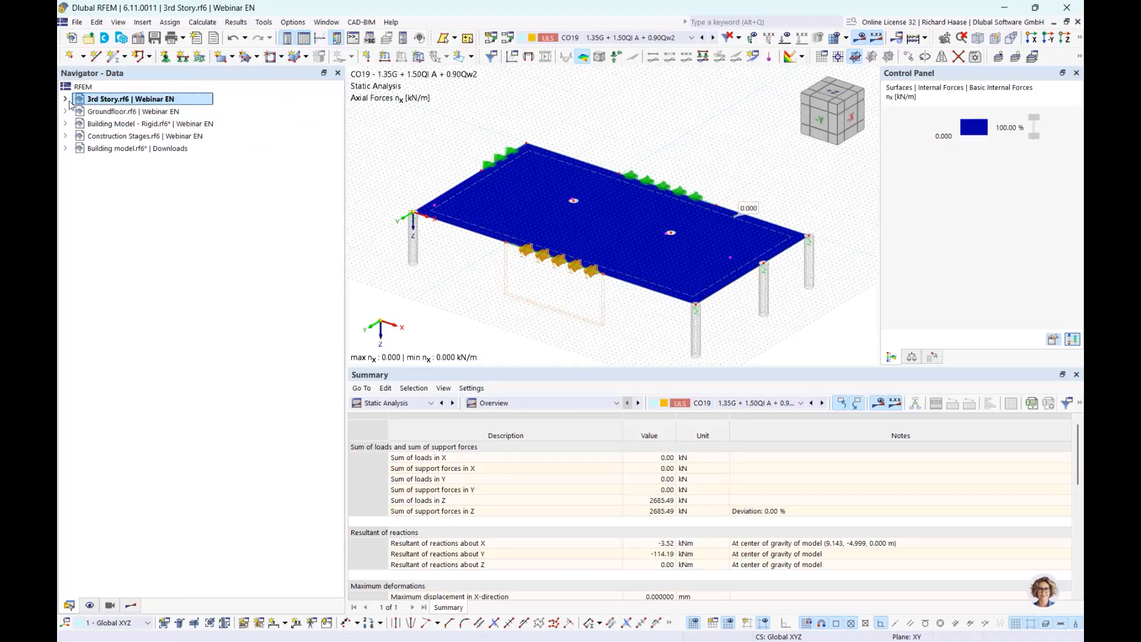
{"action": "left_click", "coordinate": [132, 126]}
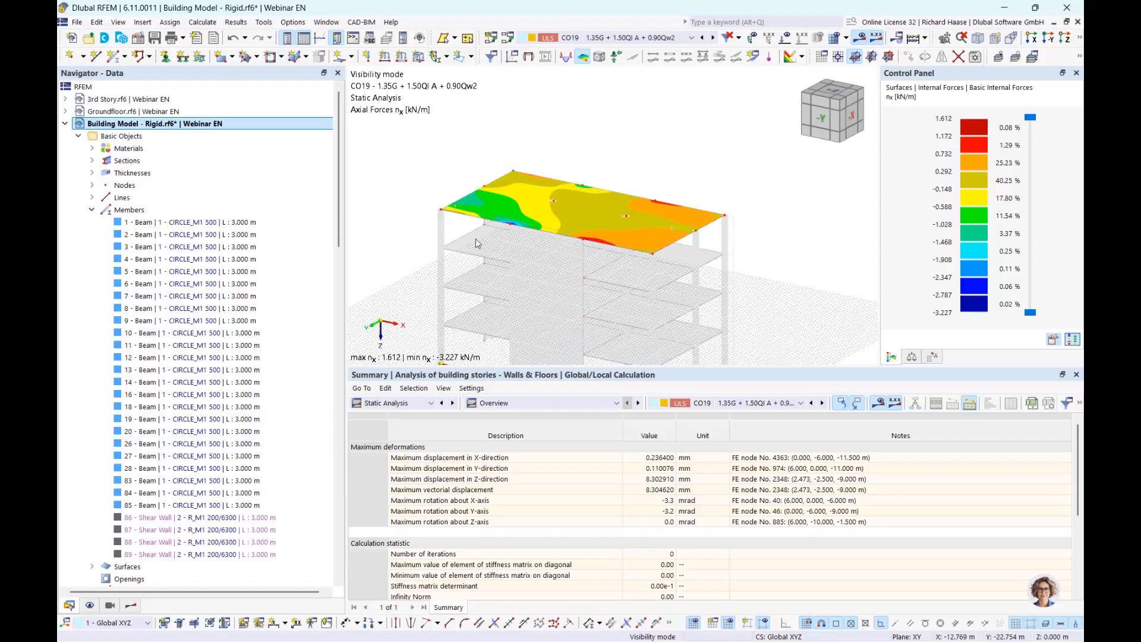
{"action": "middle_click_drag", "start_coordinate": [521, 291], "coordinate": [520, 293], "text": "ctrl"}
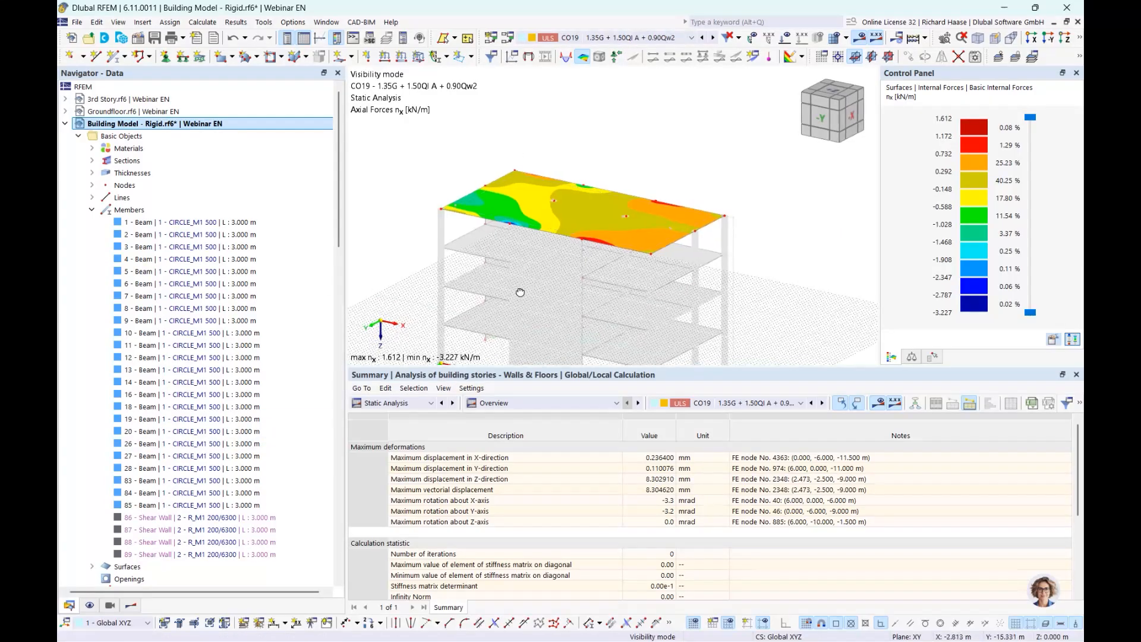
{"action": "scroll", "coordinate": [196, 446], "scroll_direction": "down", "scroll_amount": 20}
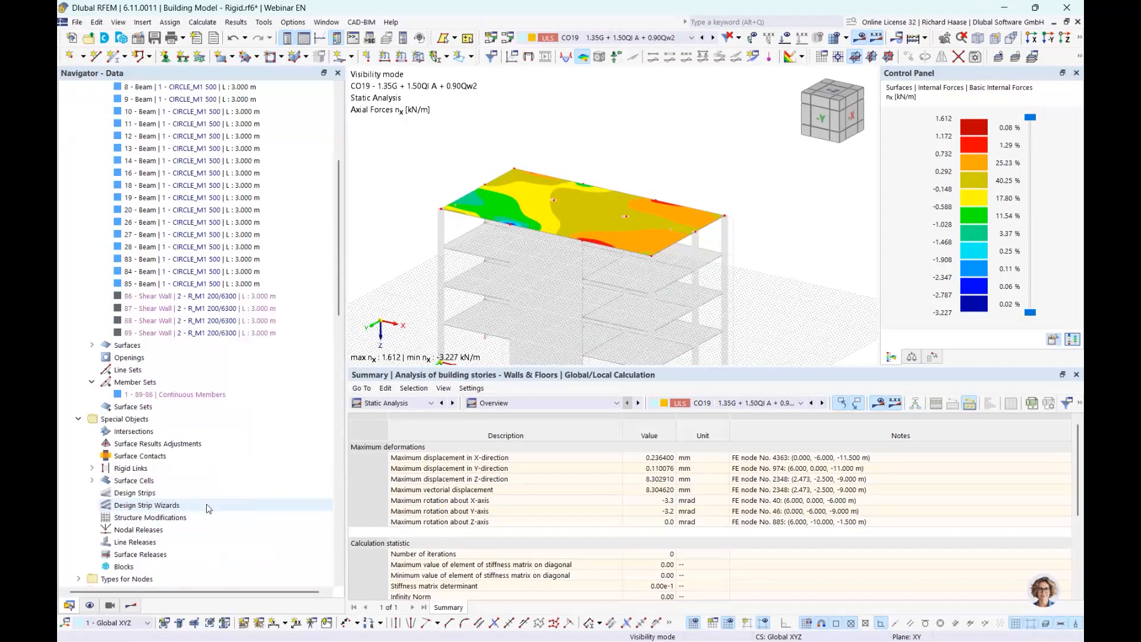
- Display the nx values on the top slab at FE mesh points, with the restriction to extreme values turned off
{"action": "left_click", "coordinate": [130, 605]}
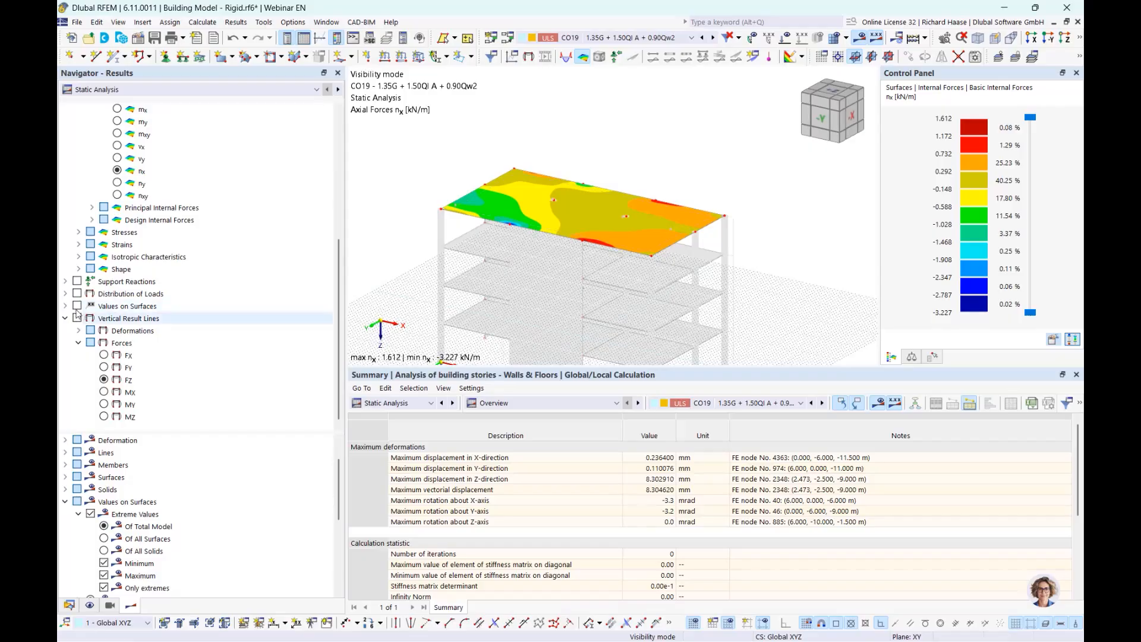
{"action": "left_click", "coordinate": [77, 307]}
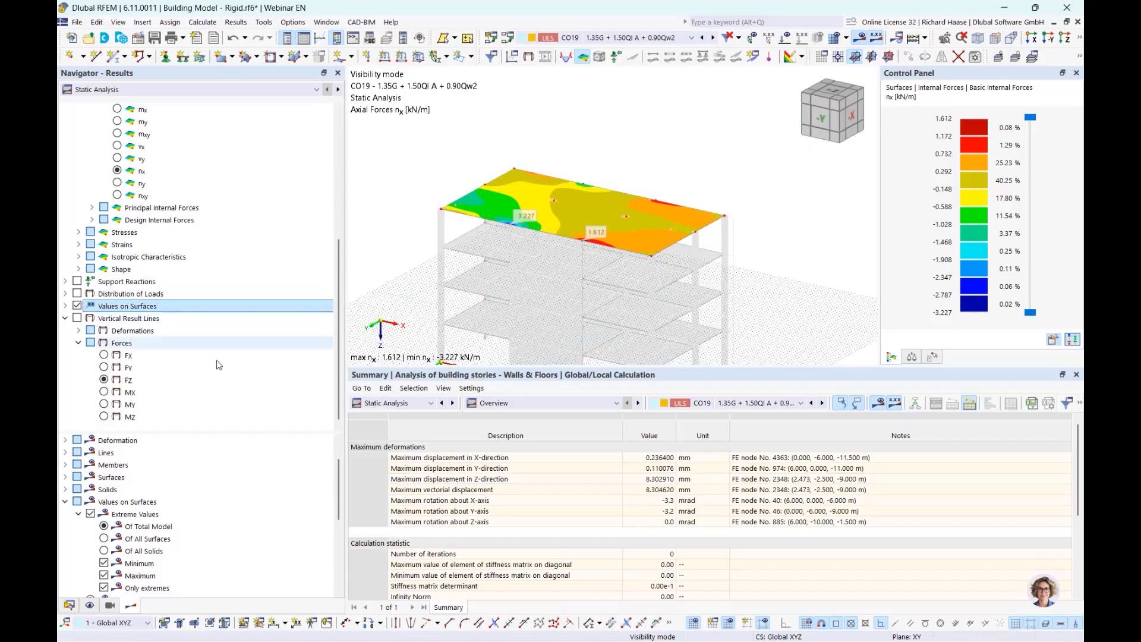
{"action": "scroll", "coordinate": [166, 502], "scroll_direction": "down", "scroll_amount": 5}
{"action": "scroll", "coordinate": [166, 503], "scroll_direction": "up", "scroll_amount": 2}
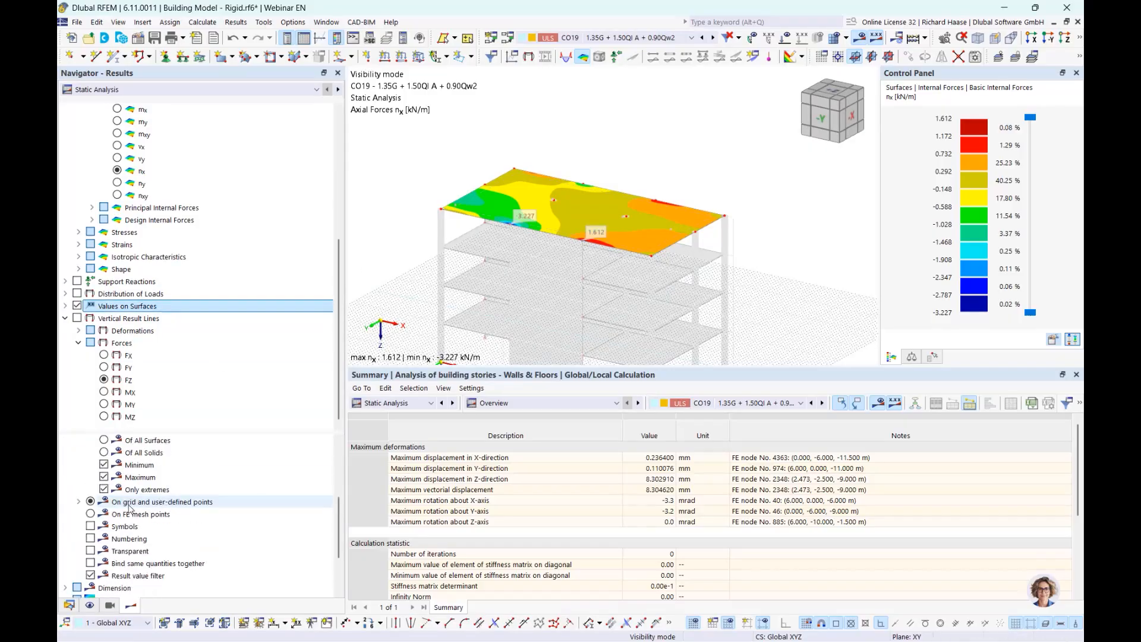
{"action": "left_click", "coordinate": [90, 514]}
{"action": "scroll", "coordinate": [95, 499], "scroll_direction": "up", "scroll_amount": 1}
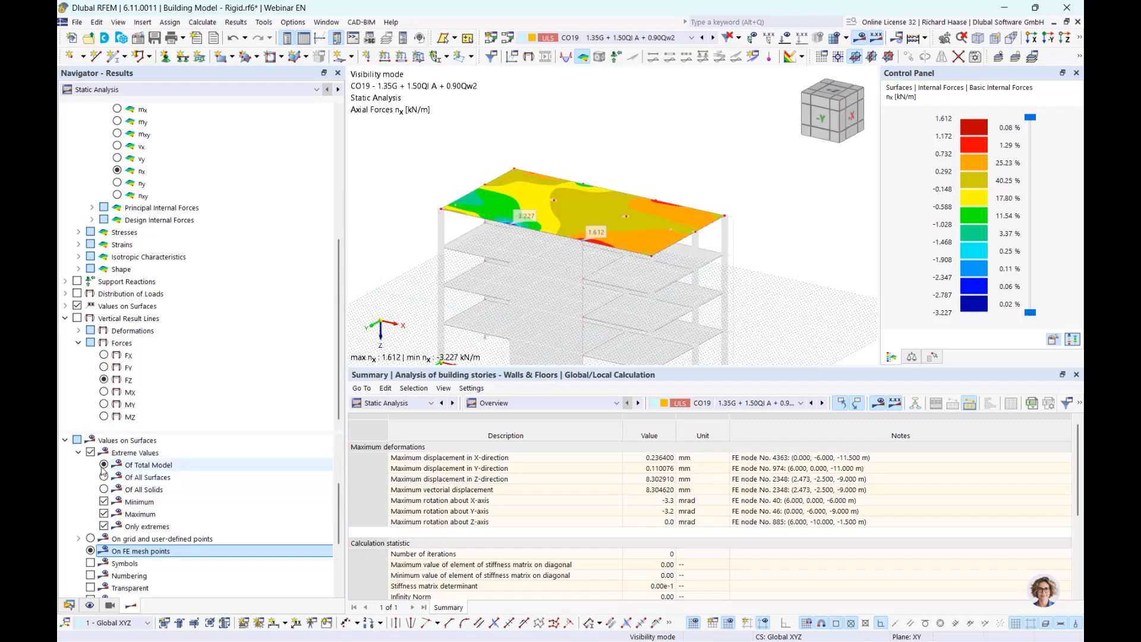
{"action": "left_click", "coordinate": [90, 452]}
{"action": "middle_click_drag", "start_coordinate": [742, 189], "coordinate": [729, 250], "text": "ctrl"}
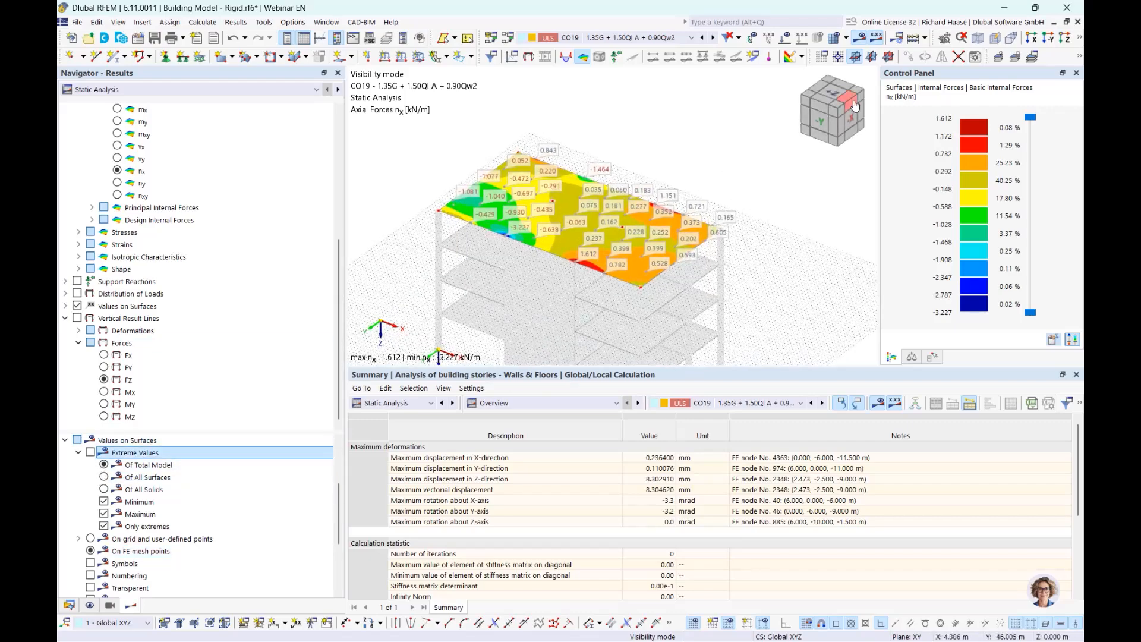
{"action": "left_click", "coordinate": [855, 105]}
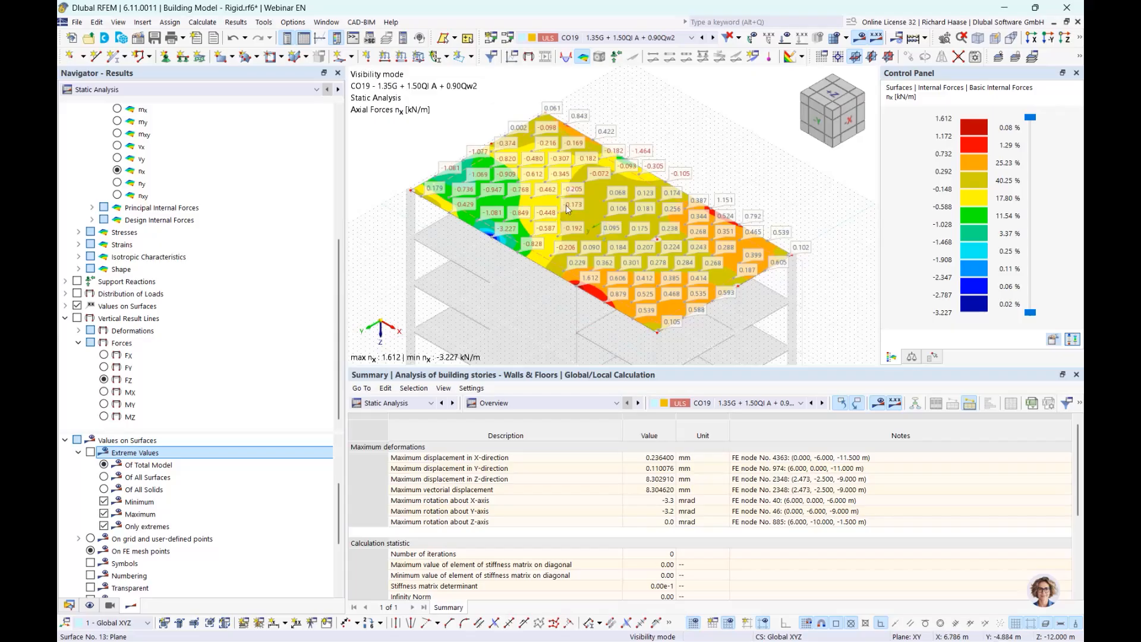
{"action": "scroll", "coordinate": [672, 257], "scroll_direction": "up", "scroll_amount": 3}
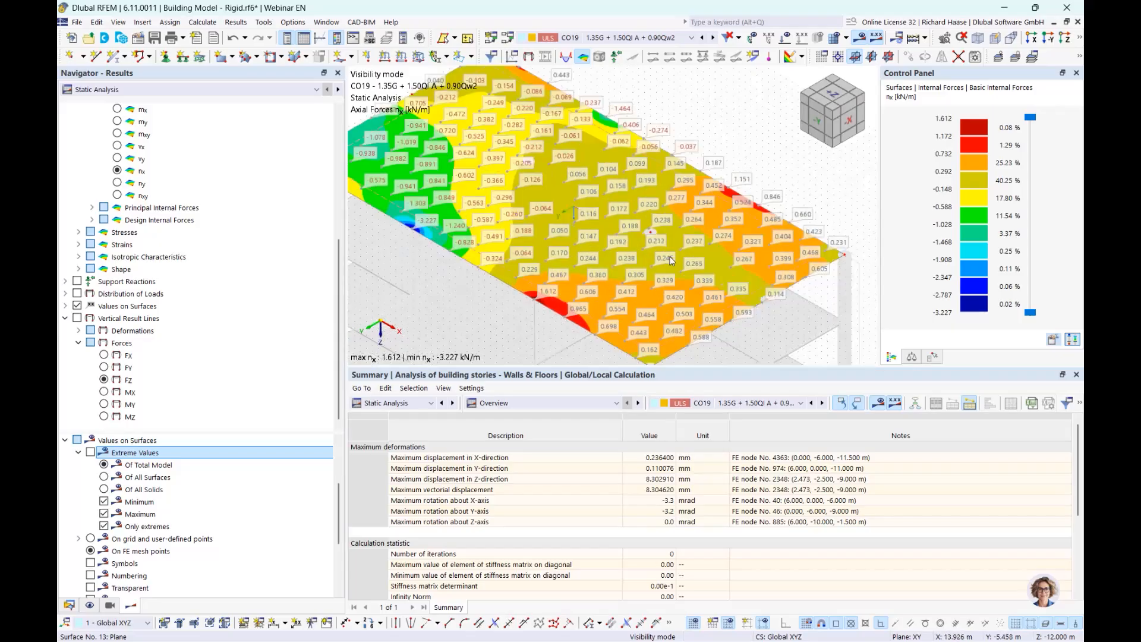
{"action": "scroll", "coordinate": [672, 259], "scroll_direction": "down", "scroll_amount": 1}
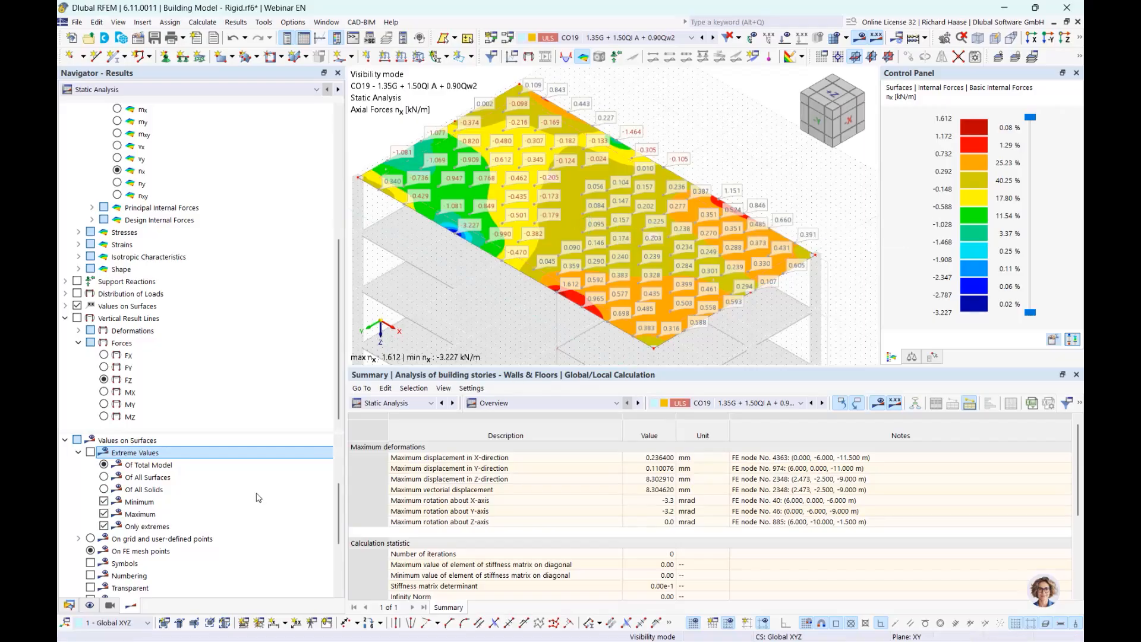
- Switch to the Construction Stages.rf6 model
{"action": "left_click", "coordinate": [70, 607]}
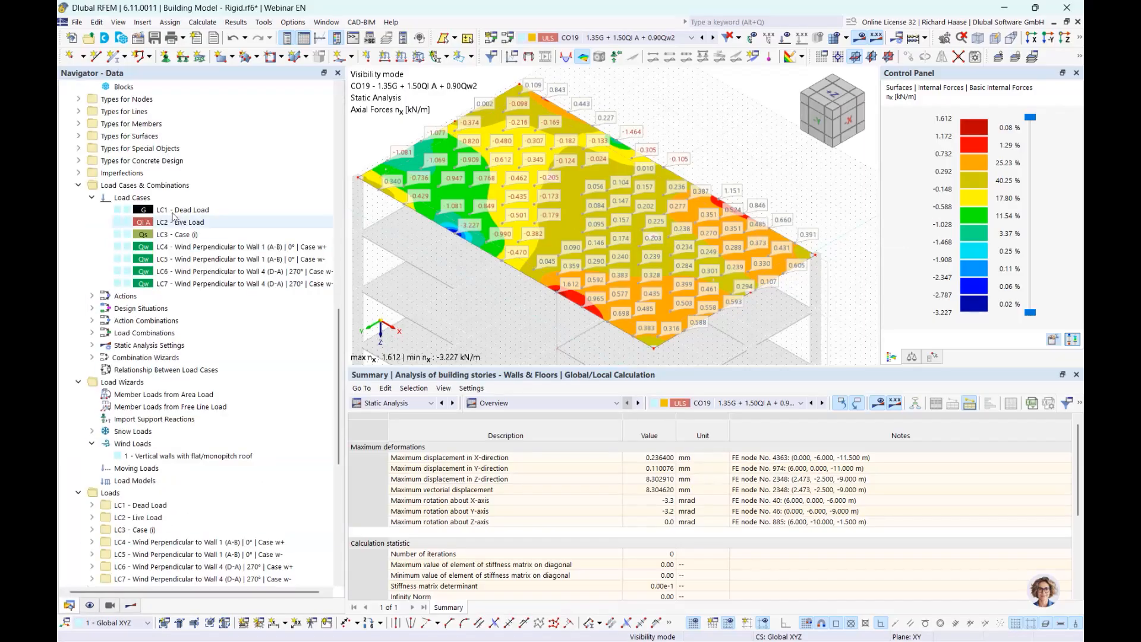
{"action": "scroll", "coordinate": [108, 175], "scroll_direction": "up", "scroll_amount": 10}
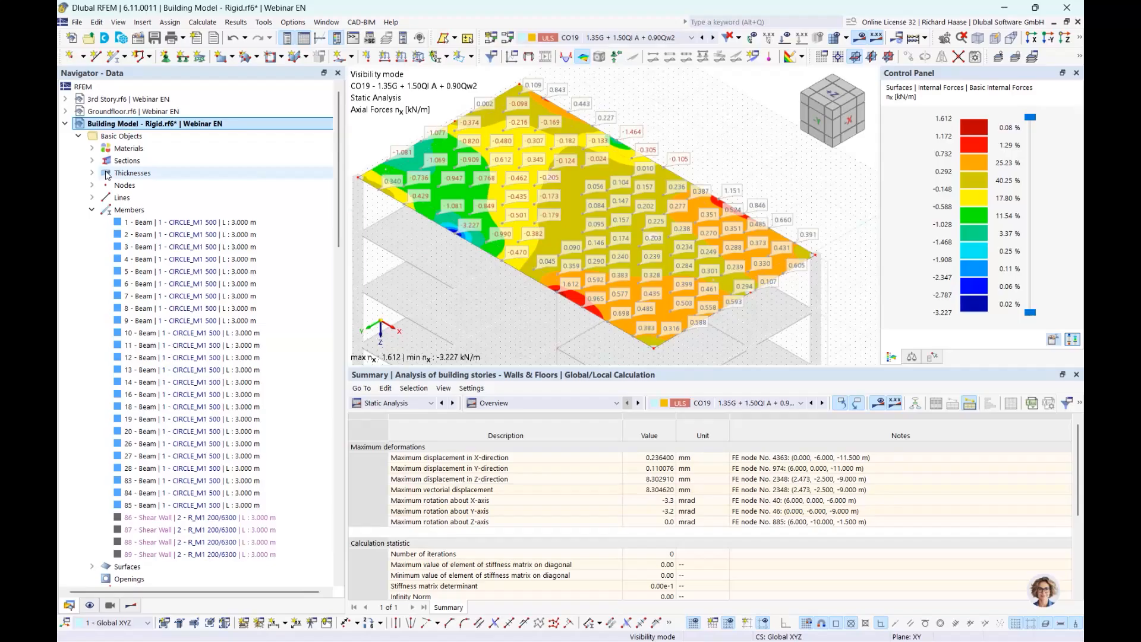
{"action": "left_click", "coordinate": [65, 123]}
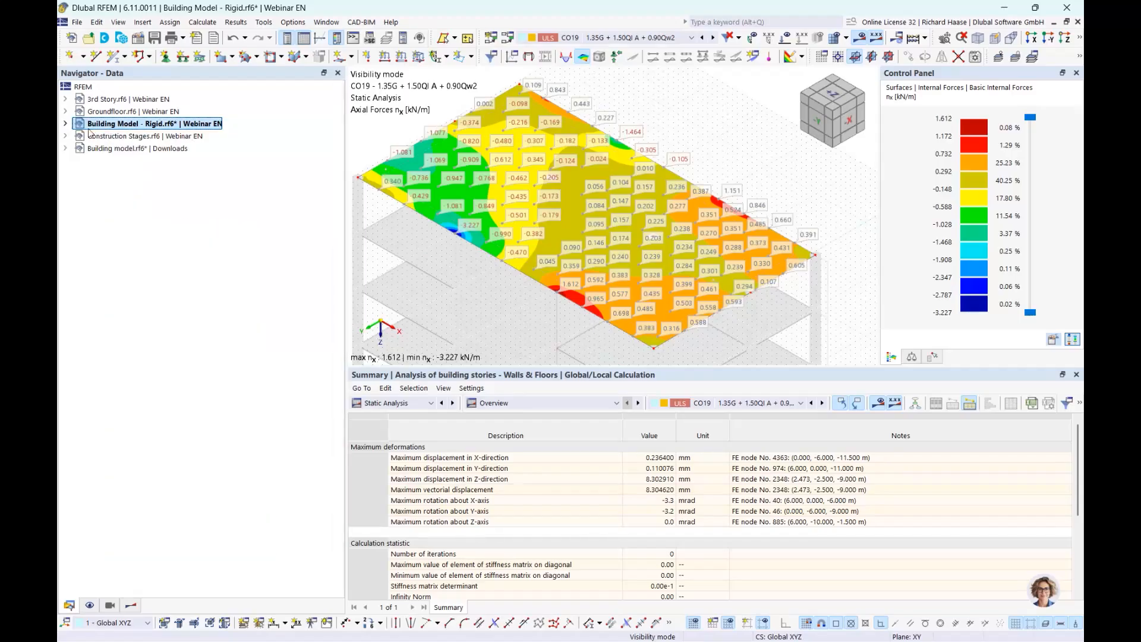
{"action": "left_click", "coordinate": [150, 138]}
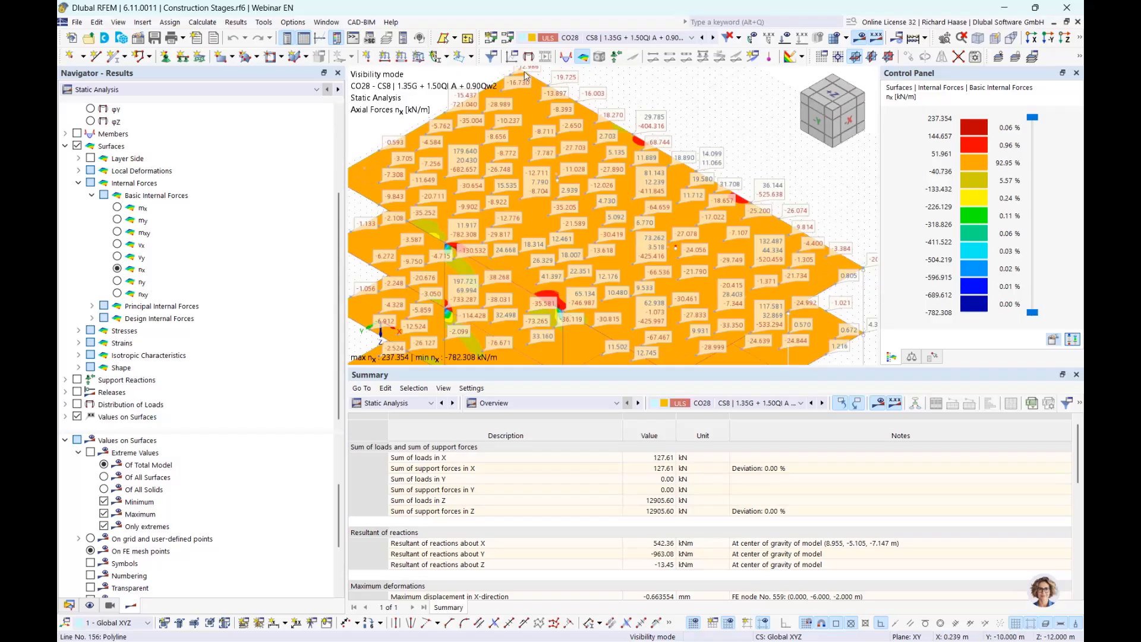
- Isolate the uppermost slab in the construction stages model to inspect its axial forces nx for CO28
{"action": "left_click", "coordinate": [1080, 37]}
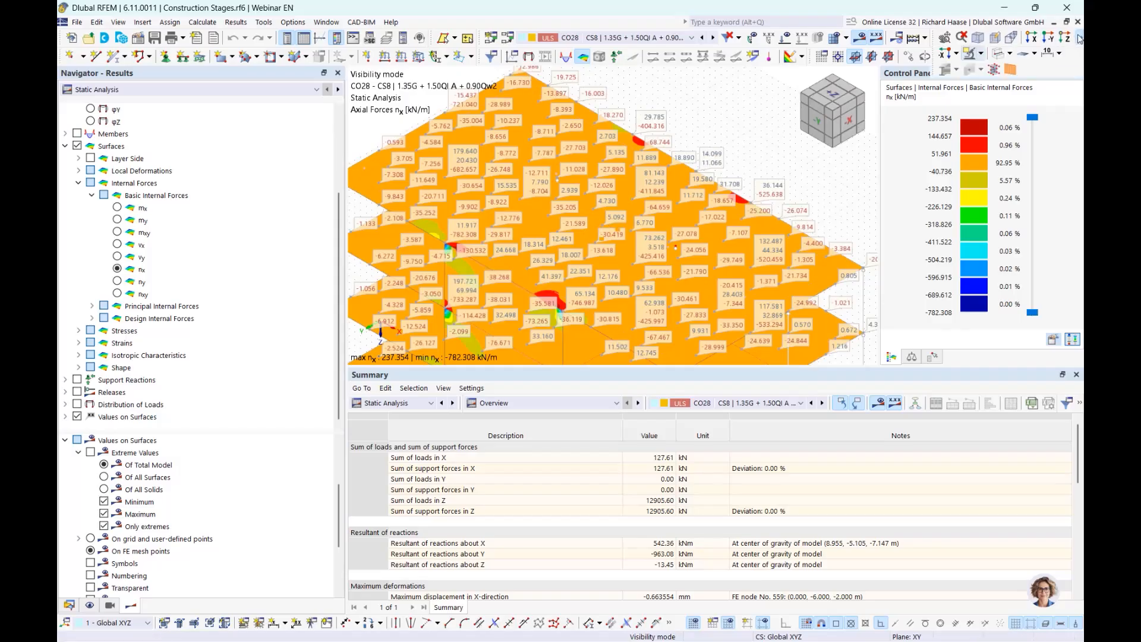
{"action": "left_click", "coordinate": [986, 55]}
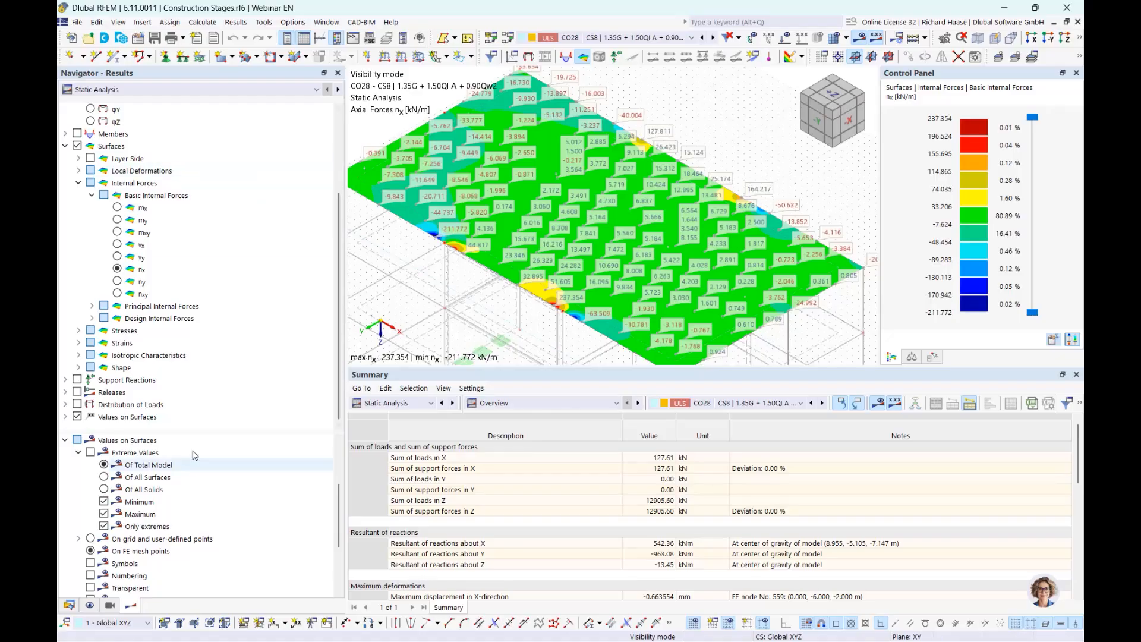
{"action": "scroll", "coordinate": [267, 470], "scroll_direction": "up", "scroll_amount": 3}
{"action": "scroll", "coordinate": [294, 385], "scroll_direction": "up", "scroll_amount": 3}
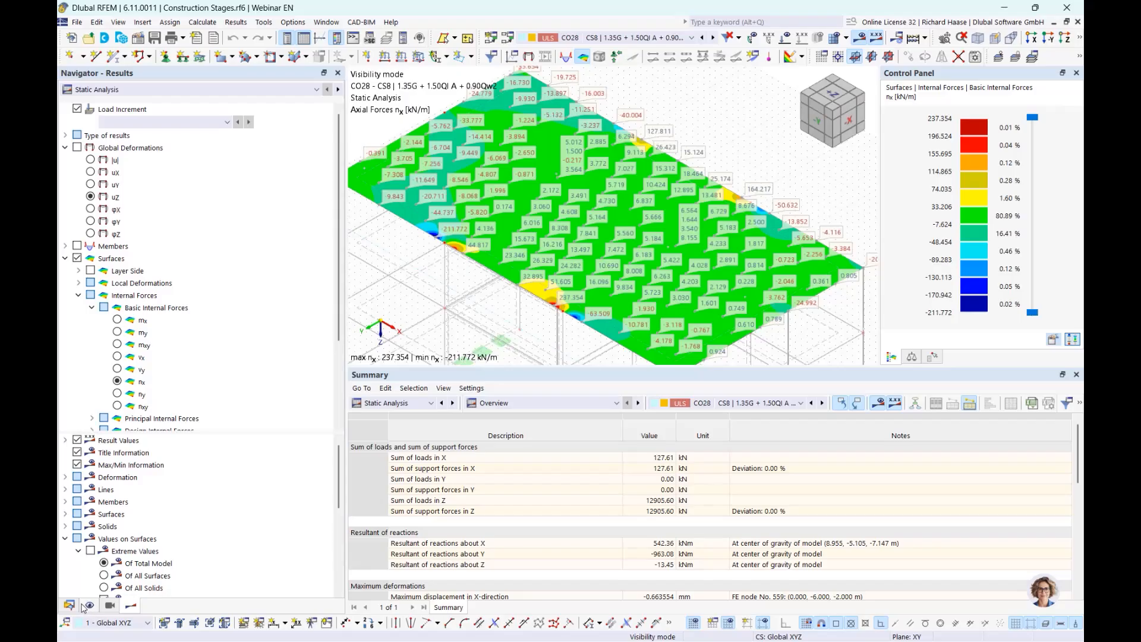
{"action": "scroll", "coordinate": [419, 255], "scroll_direction": "down", "scroll_amount": 3}
{"action": "middle_click_drag", "start_coordinate": [451, 273], "coordinate": [503, 255]}
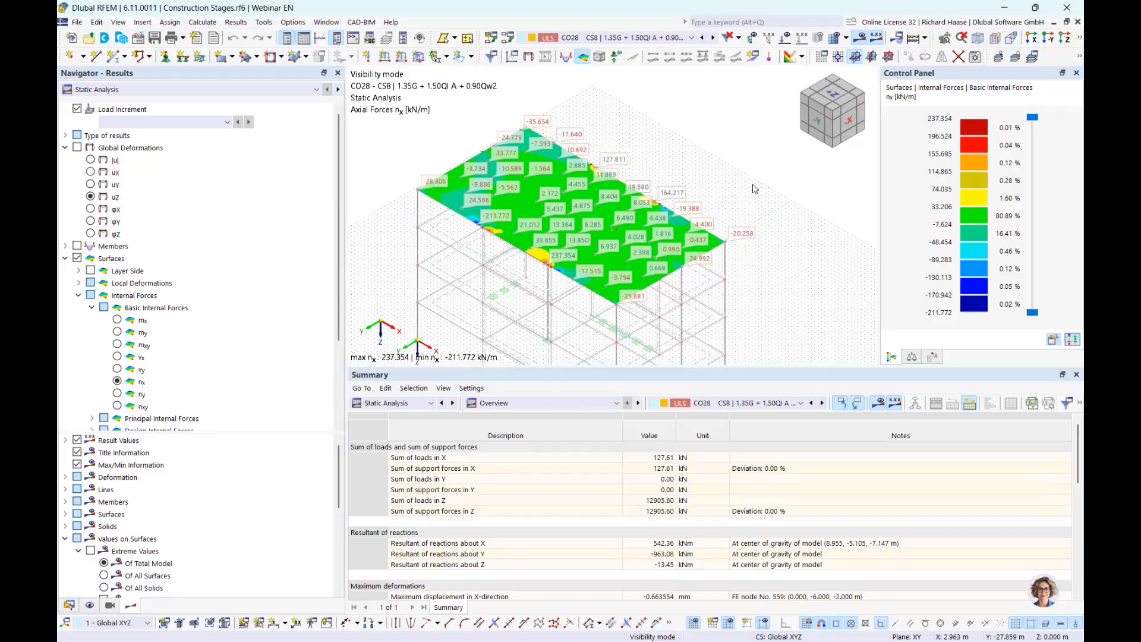
- Hide the results and restore the visibility of all building objects
{"action": "left_click", "coordinate": [861, 38]}
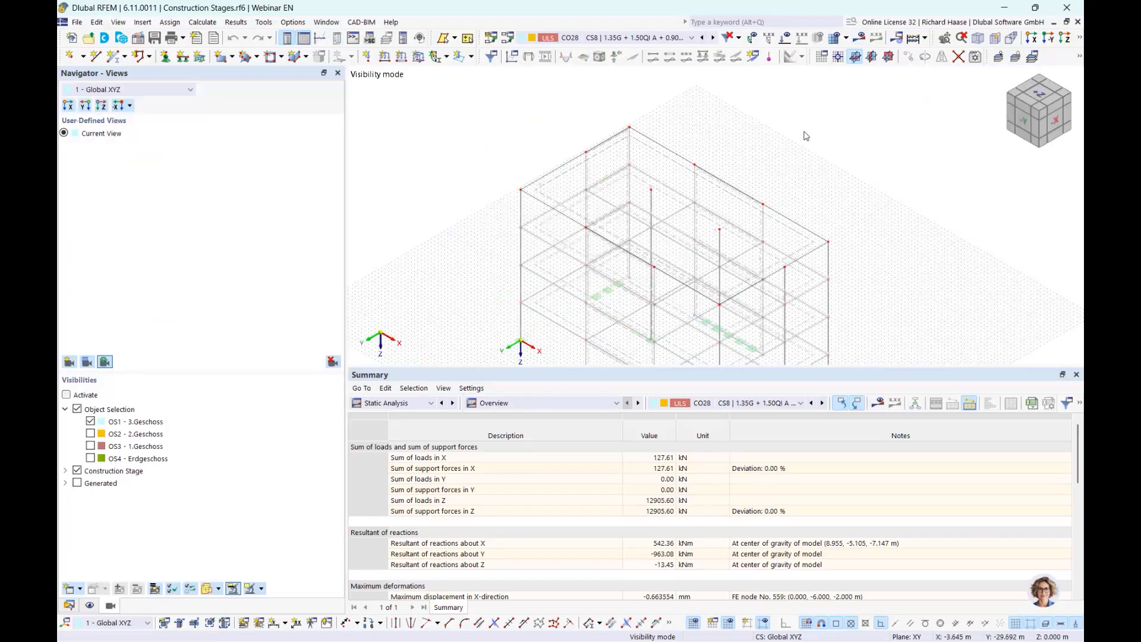
{"action": "left_click", "coordinate": [1081, 38]}
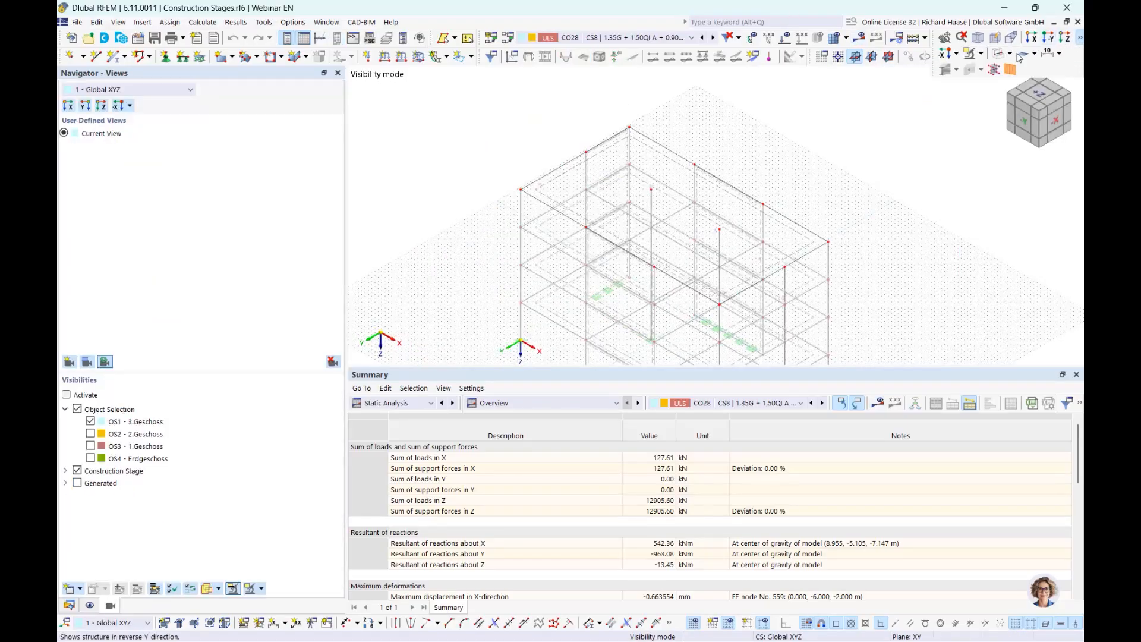
{"action": "left_click", "coordinate": [979, 54]}
{"action": "left_click", "coordinate": [958, 159]}
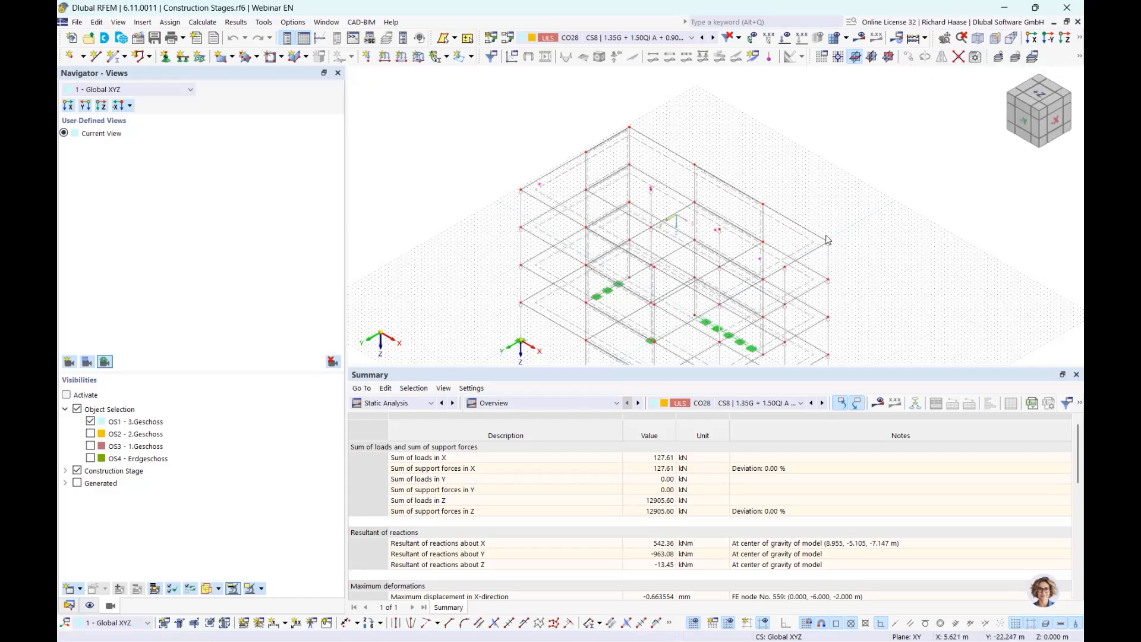
- Switch the building's display from wireframe to solid rendering
{"action": "middle_click_drag", "start_coordinate": [876, 299], "coordinate": [828, 182]}
{"action": "left_click", "coordinate": [1079, 38]}
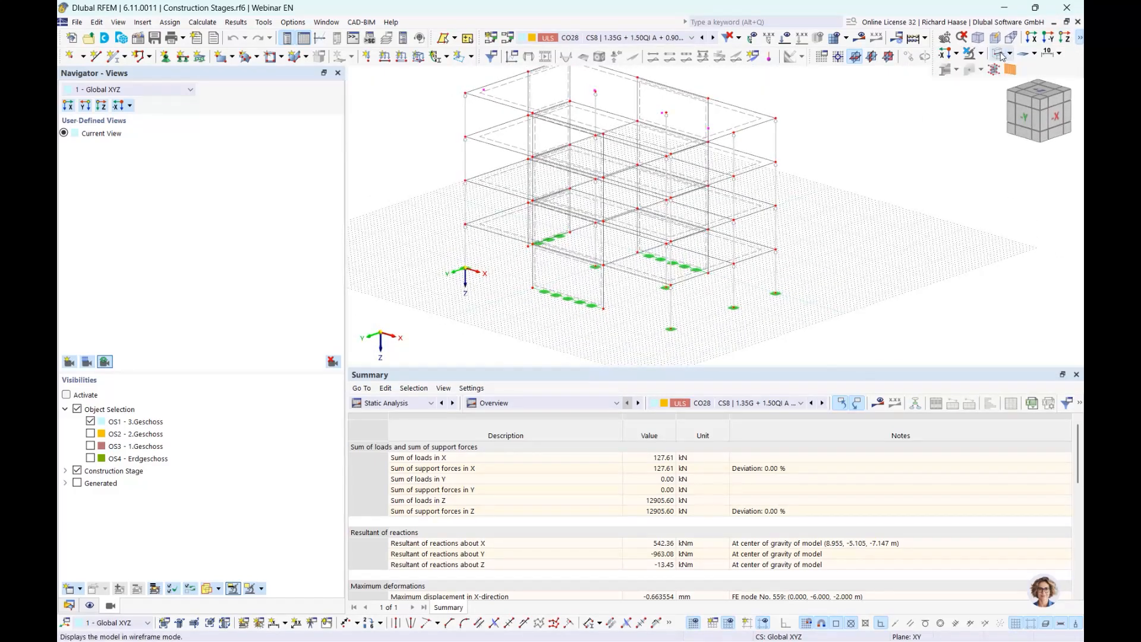
{"action": "left_click", "coordinate": [1000, 57]}
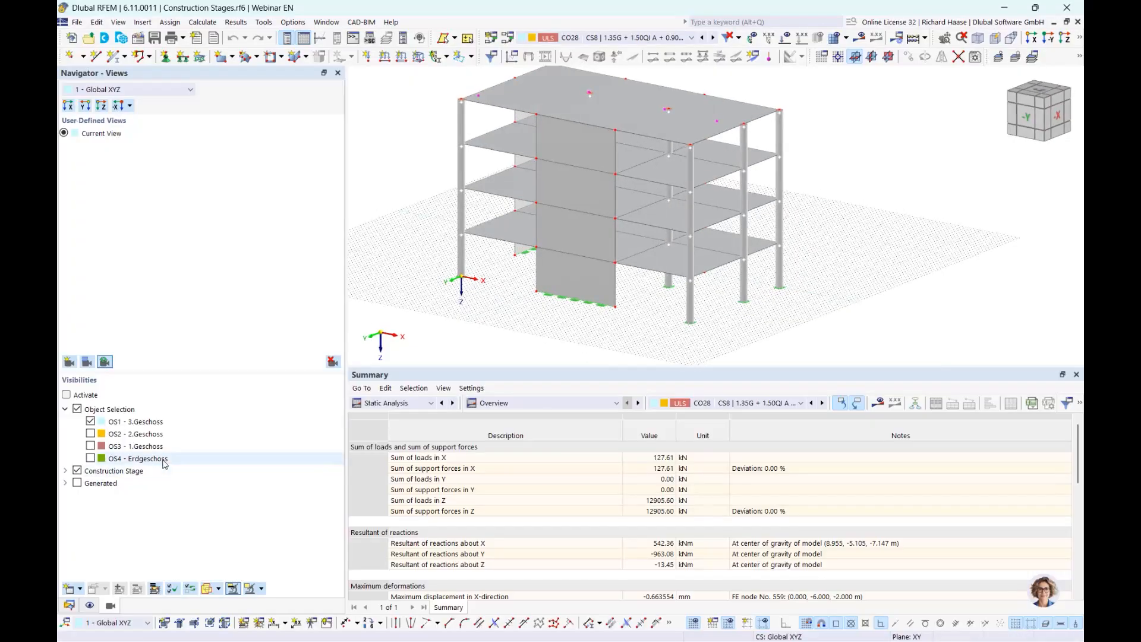
- Turn off the Object Selection visibilities, list the construction stage visibilities and clear CS8 - 3.OG Decke
{"action": "left_click", "coordinate": [66, 409]}
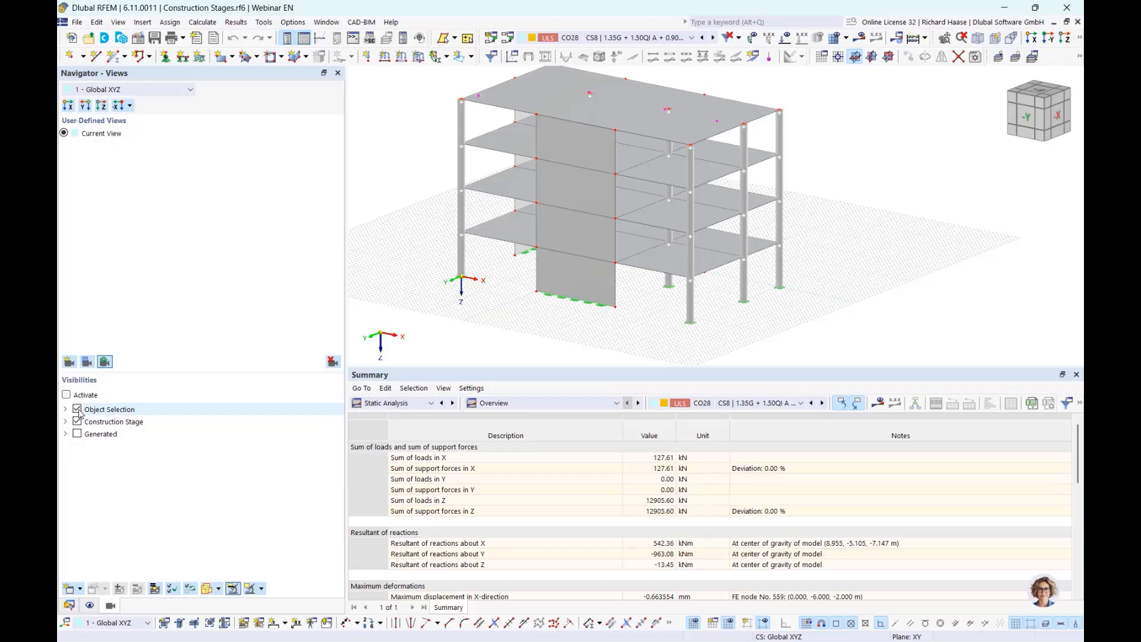
{"action": "left_click", "coordinate": [77, 409]}
{"action": "left_click", "coordinate": [120, 422]}
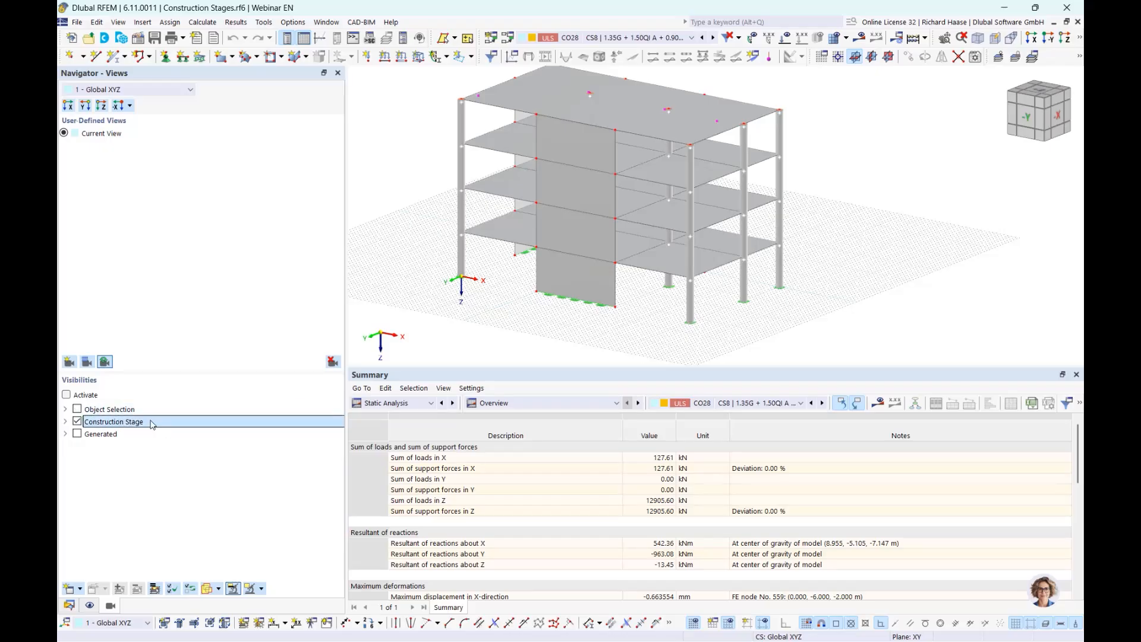
{"action": "left_click", "coordinate": [65, 421]}
{"action": "left_click", "coordinate": [90, 520]}
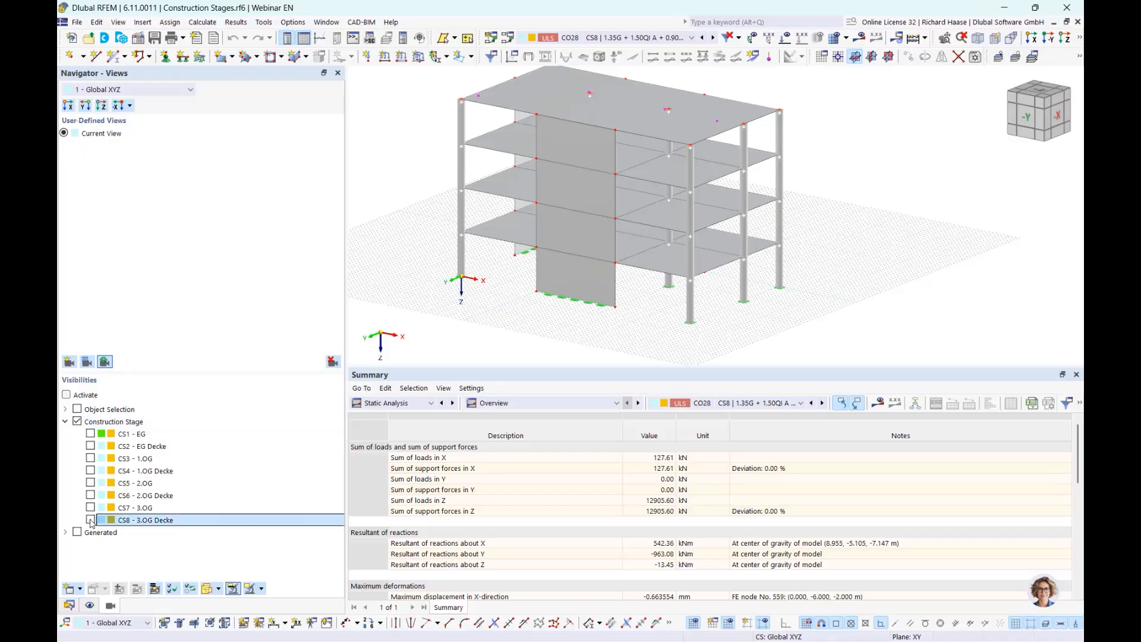
{"action": "middle_click_drag", "start_coordinate": [548, 296], "coordinate": [607, 314], "text": "ctrl"}
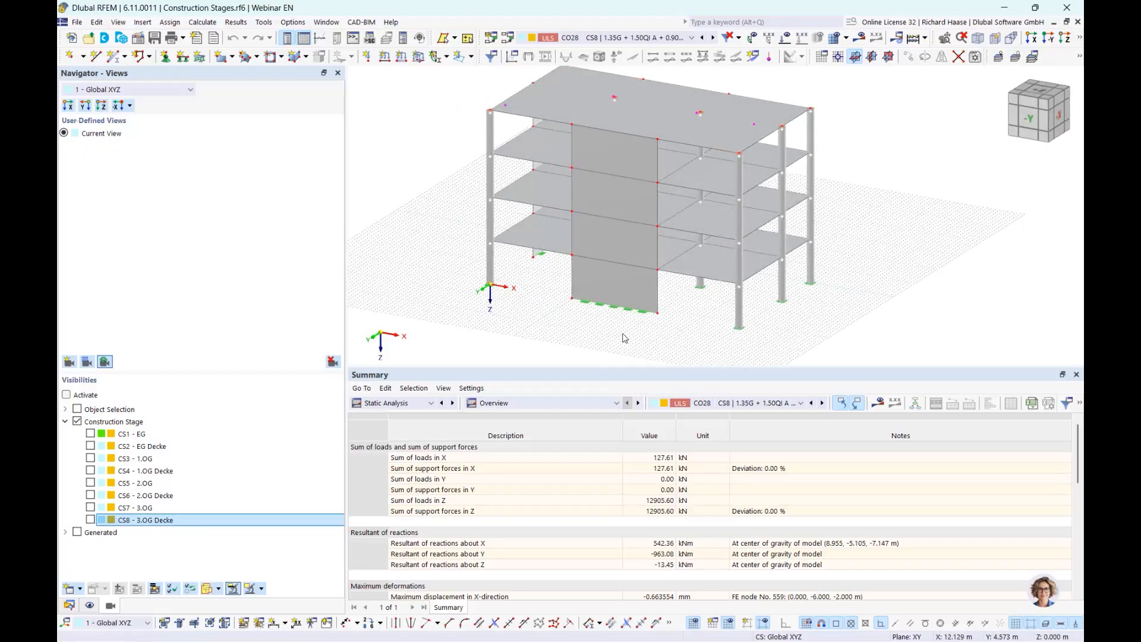
- Turn on the construction stage visibilities one after another from CS1 - EG to CS4 - 1.OG Decke to show the building's erection sequence
{"action": "left_click", "coordinate": [90, 434]}
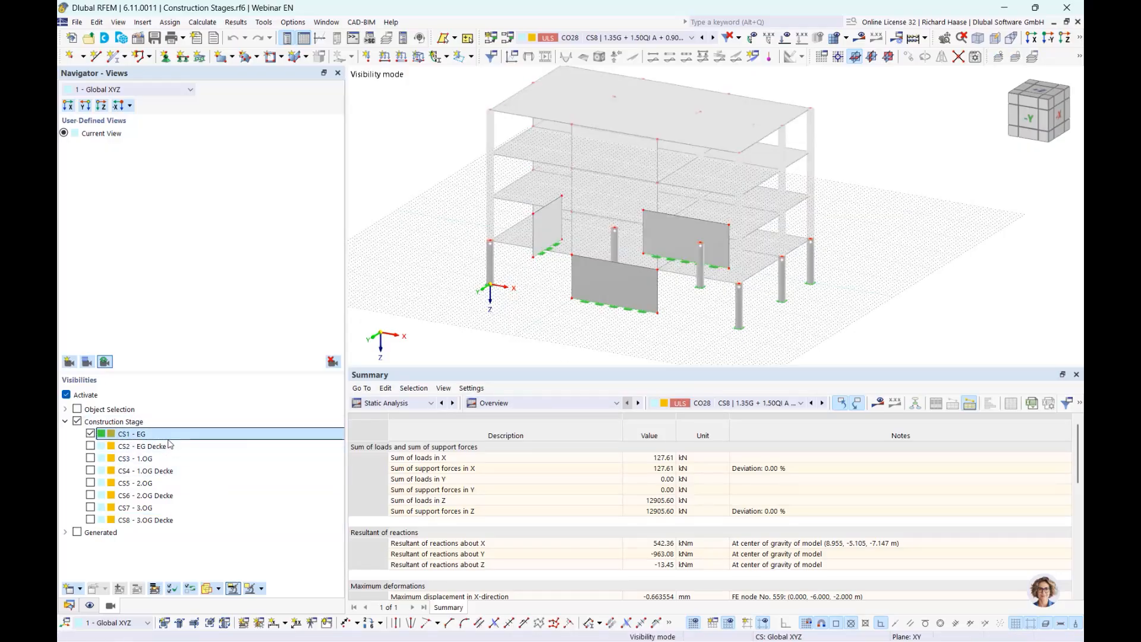
{"action": "middle_click_drag", "start_coordinate": [552, 276], "coordinate": [743, 292], "text": "ctrl"}
{"action": "scroll", "coordinate": [743, 304], "scroll_direction": "up", "scroll_amount": 3}
{"action": "middle_click_drag", "start_coordinate": [624, 328], "coordinate": [618, 333], "text": "ctrl"}
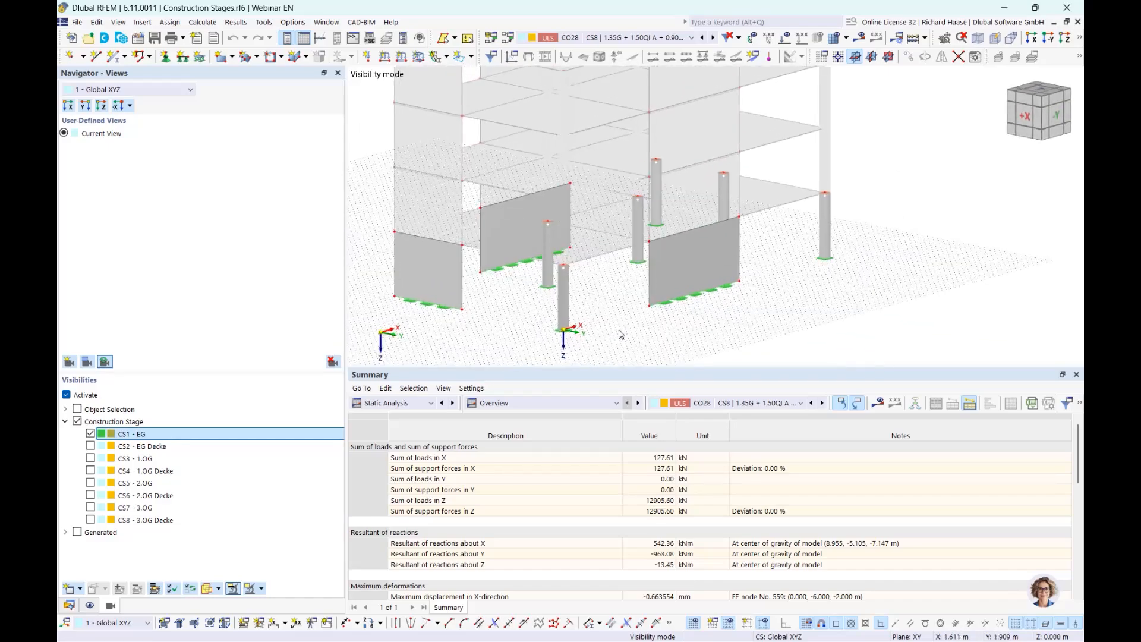
{"action": "left_click", "coordinate": [91, 445]}
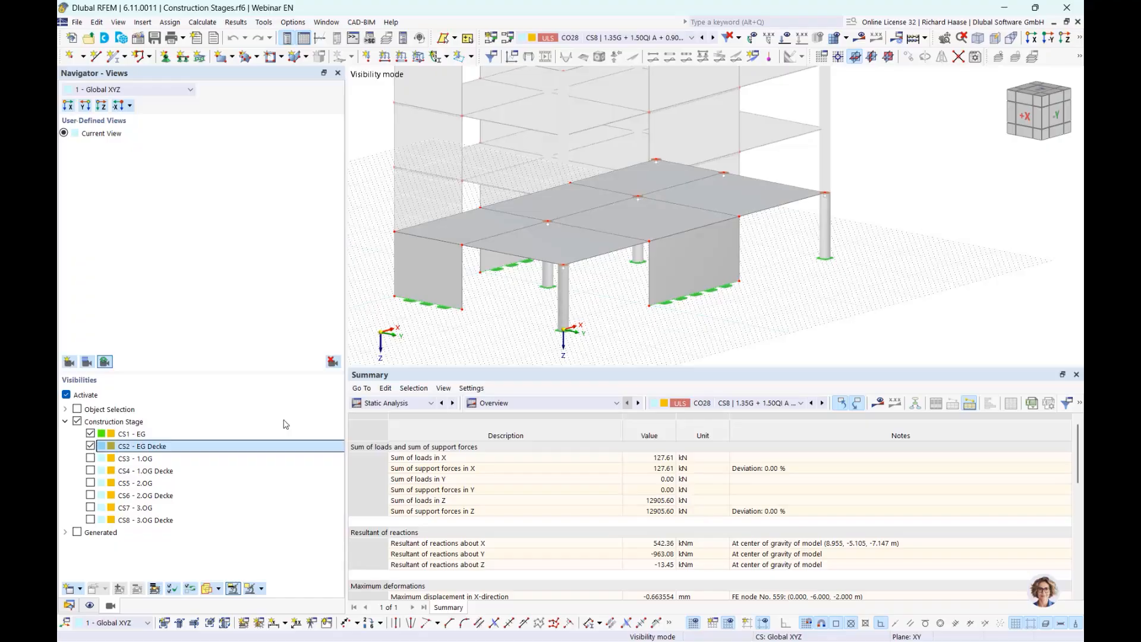
{"action": "left_click", "coordinate": [90, 458]}
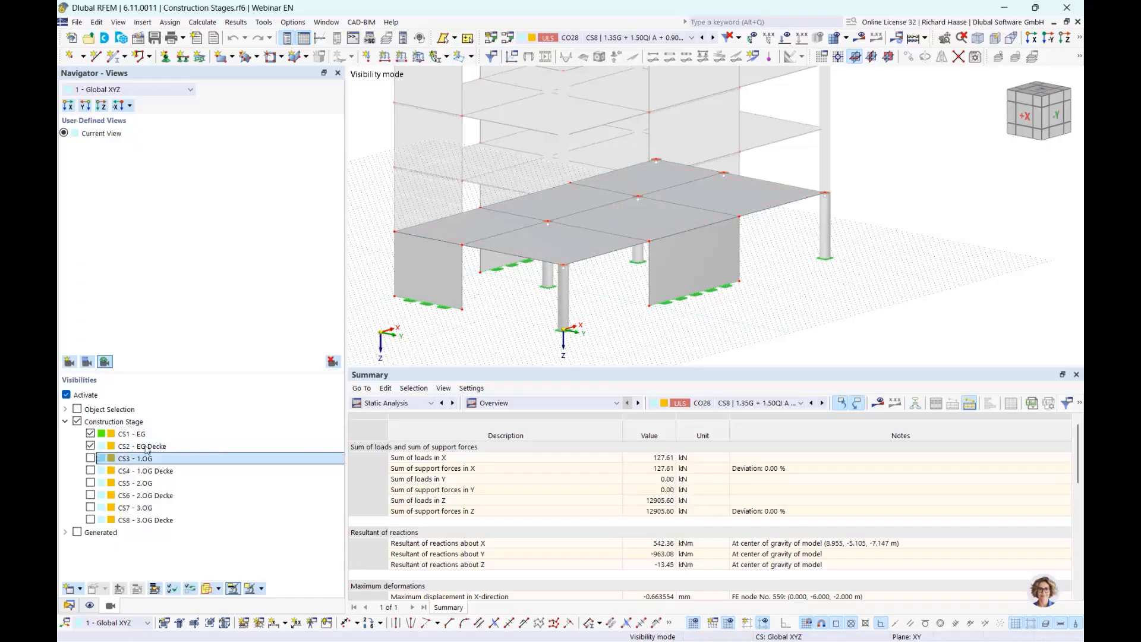
{"action": "left_click", "coordinate": [90, 470]}
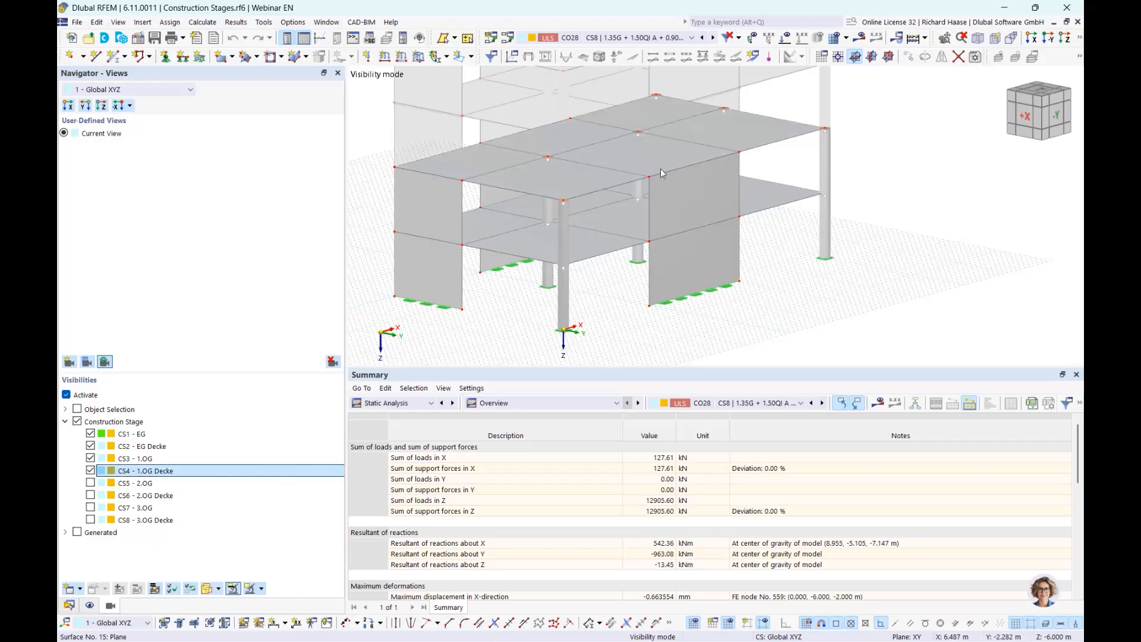
{"action": "scroll", "coordinate": [475, 253], "scroll_direction": "up", "scroll_amount": 3}
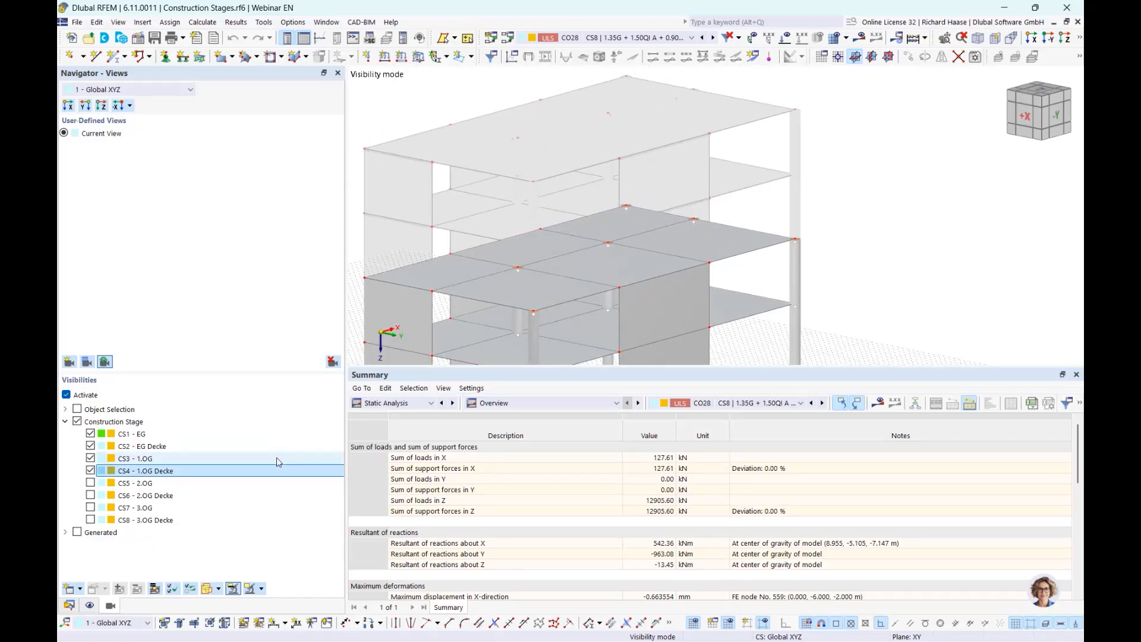
- Open the load cases and combinations and examine the load cases assigned to construction stage CS1 - EG
{"action": "left_click", "coordinate": [69, 605]}
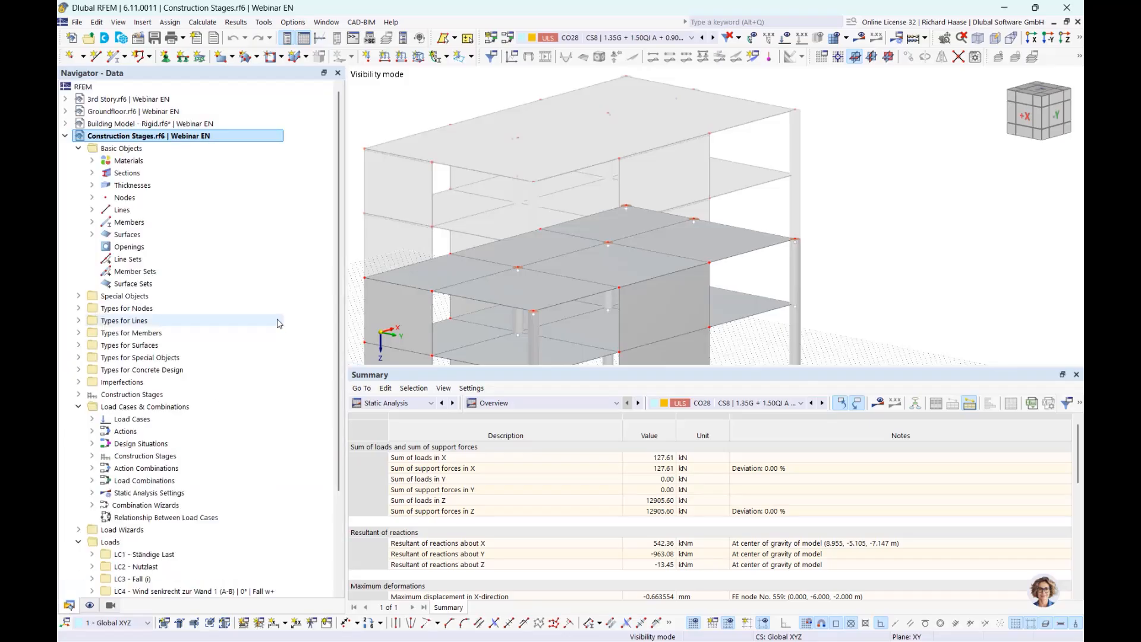
{"action": "right_click", "coordinate": [159, 419]}
{"action": "left_click", "coordinate": [179, 426]}
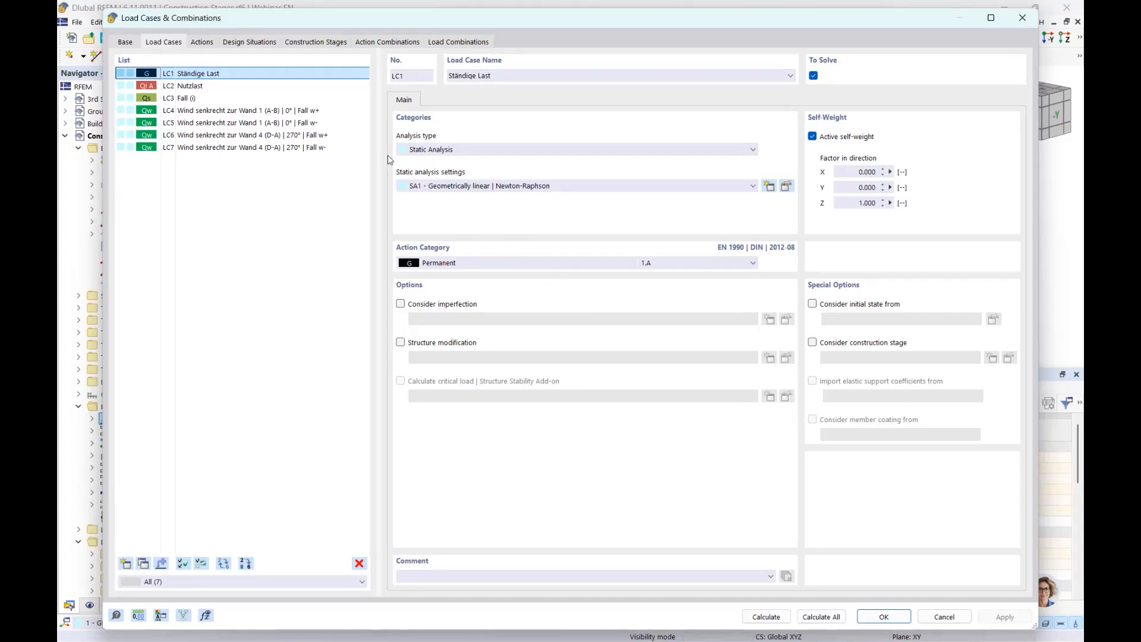
{"action": "left_click", "coordinate": [315, 43]}
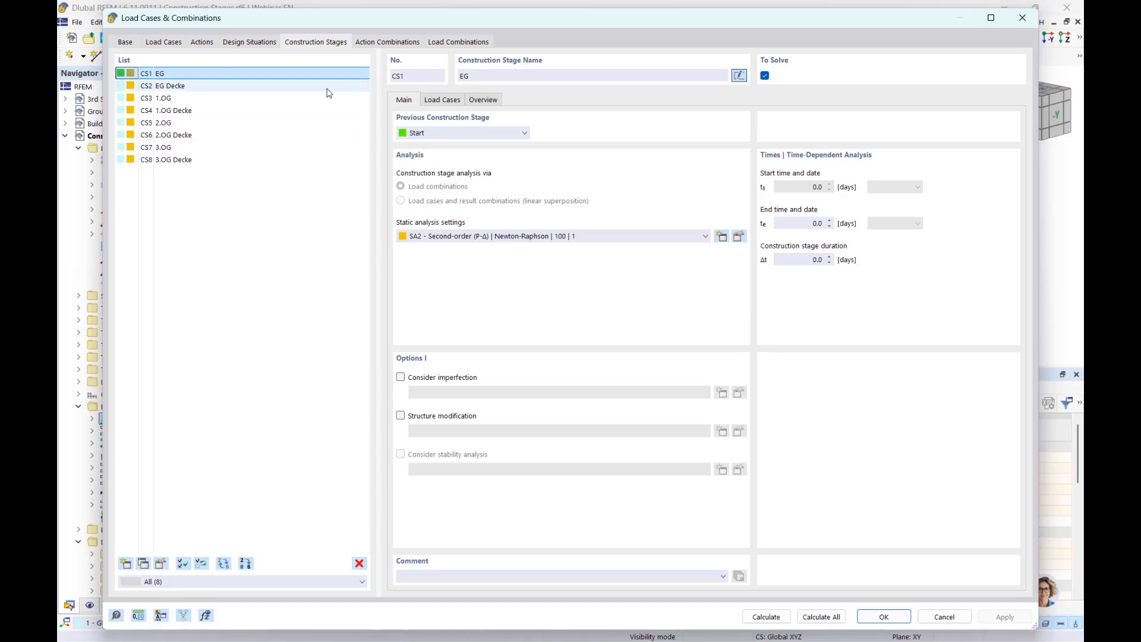
{"action": "left_click", "coordinate": [444, 101]}
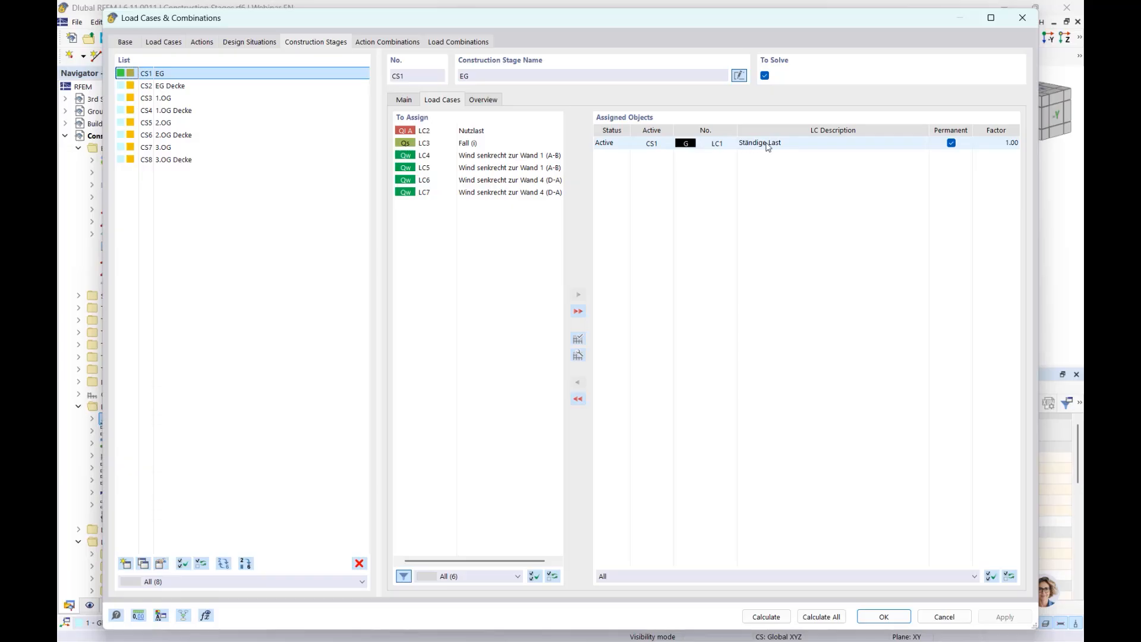
- Go through construction stages CS2 - EG Decke to CS8 - 3.OG Decke and examine the load cases assigned to each
{"action": "left_click", "coordinate": [186, 86]}
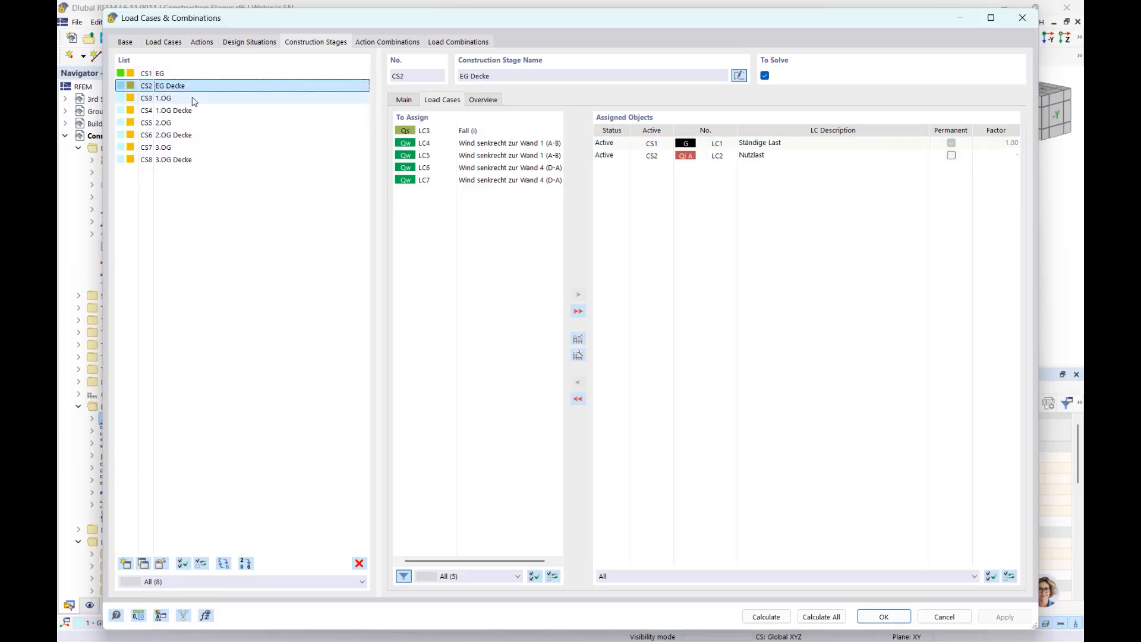
{"action": "left_click", "coordinate": [193, 100]}
{"action": "left_click", "coordinate": [194, 111]}
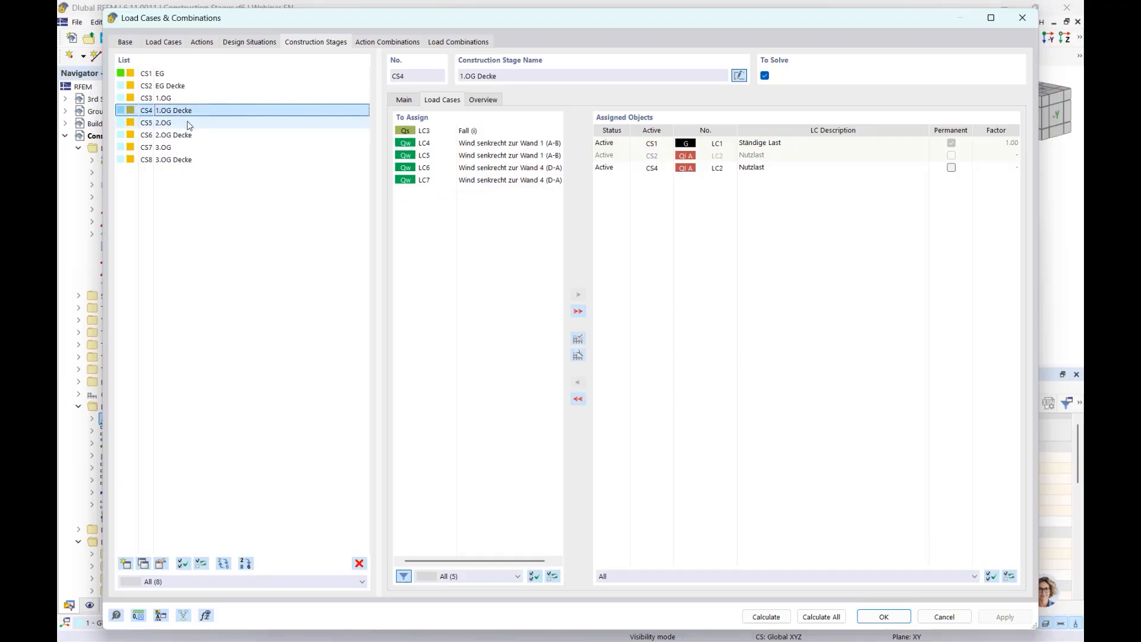
{"action": "left_click", "coordinate": [186, 123]}
{"action": "left_click", "coordinate": [190, 135]}
{"action": "left_click", "coordinate": [190, 147]}
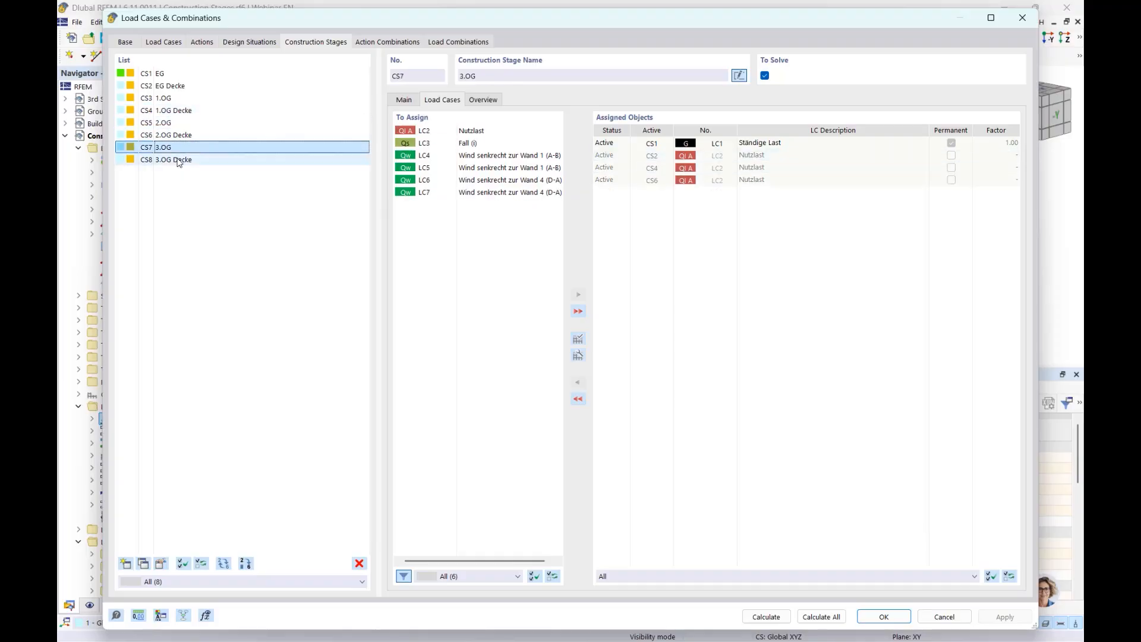
{"action": "left_click", "coordinate": [191, 160]}
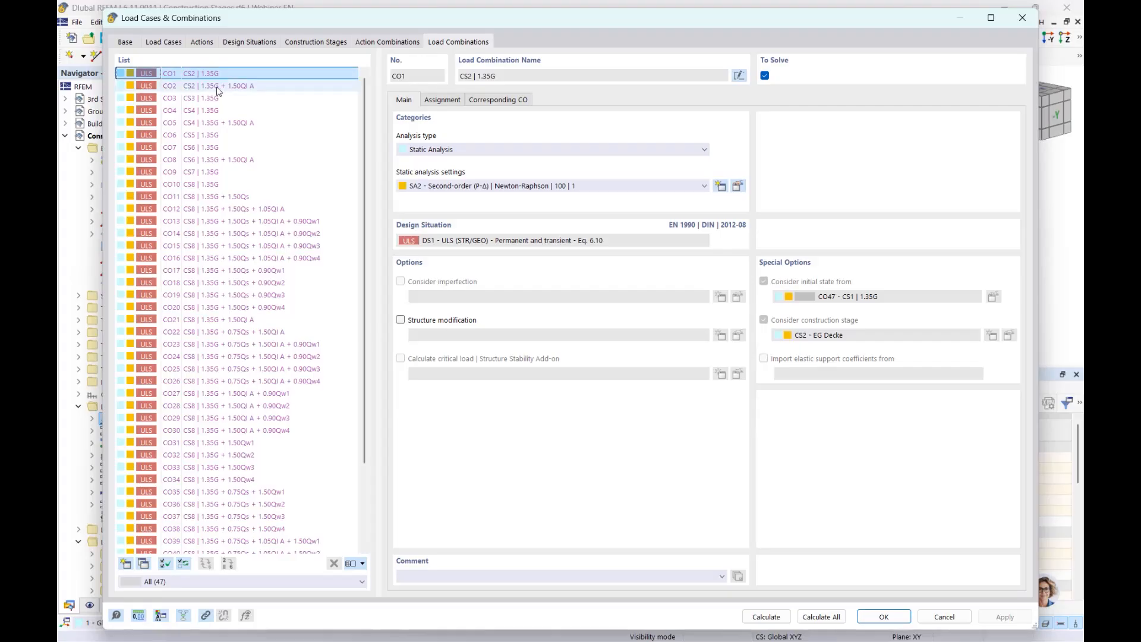
- Review load combination CO2 and the full list of generated load combinations, and close the load cases and combinations
{"action": "left_click", "coordinate": [191, 85]}
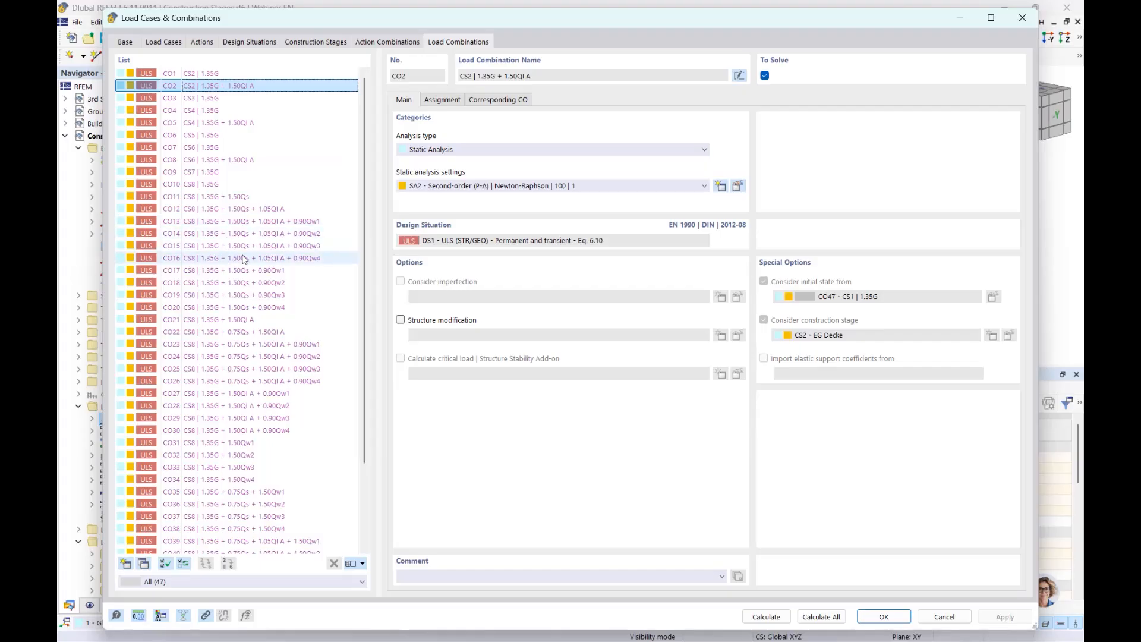
{"action": "scroll", "coordinate": [242, 259], "scroll_direction": "down", "scroll_amount": 3}
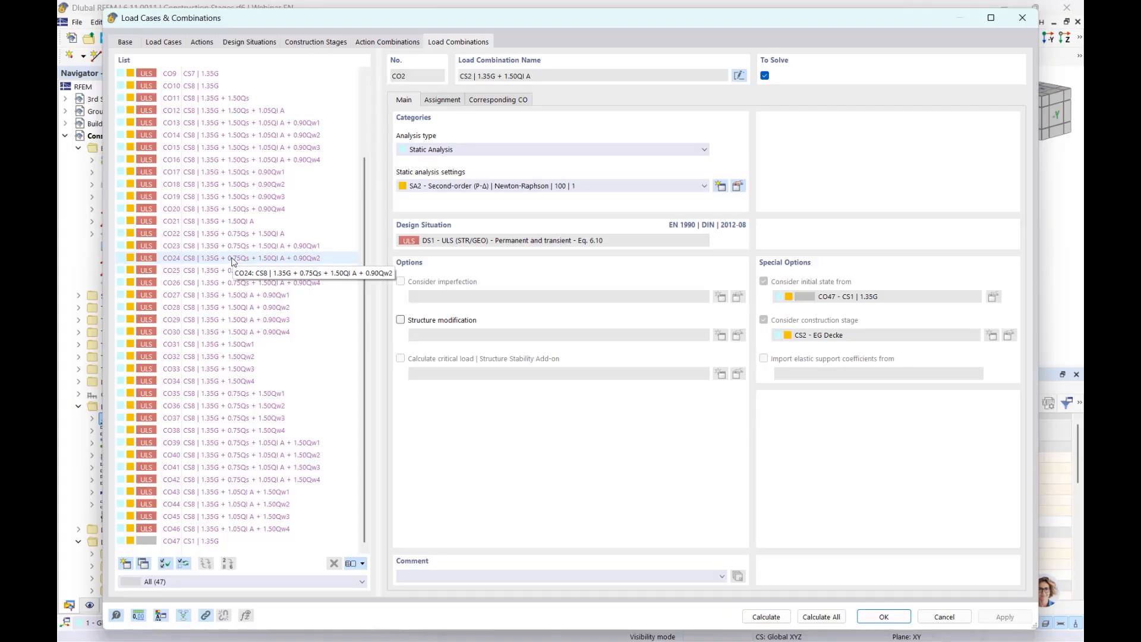
{"action": "scroll", "coordinate": [307, 306], "scroll_direction": "up", "scroll_amount": 3}
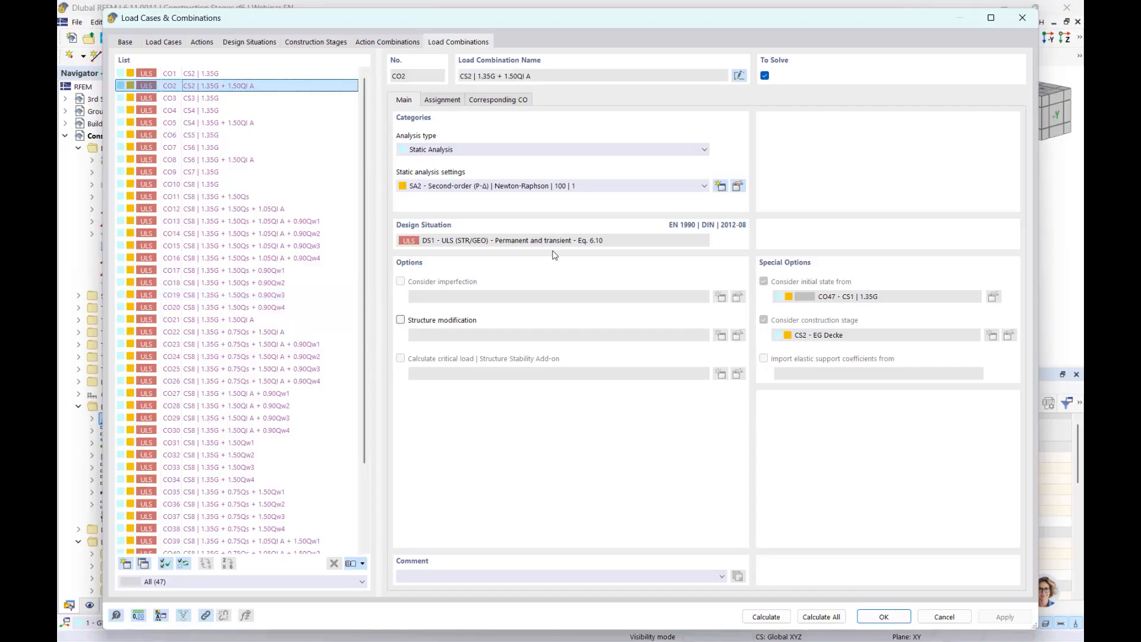
{"action": "left_click", "coordinate": [1029, 18]}
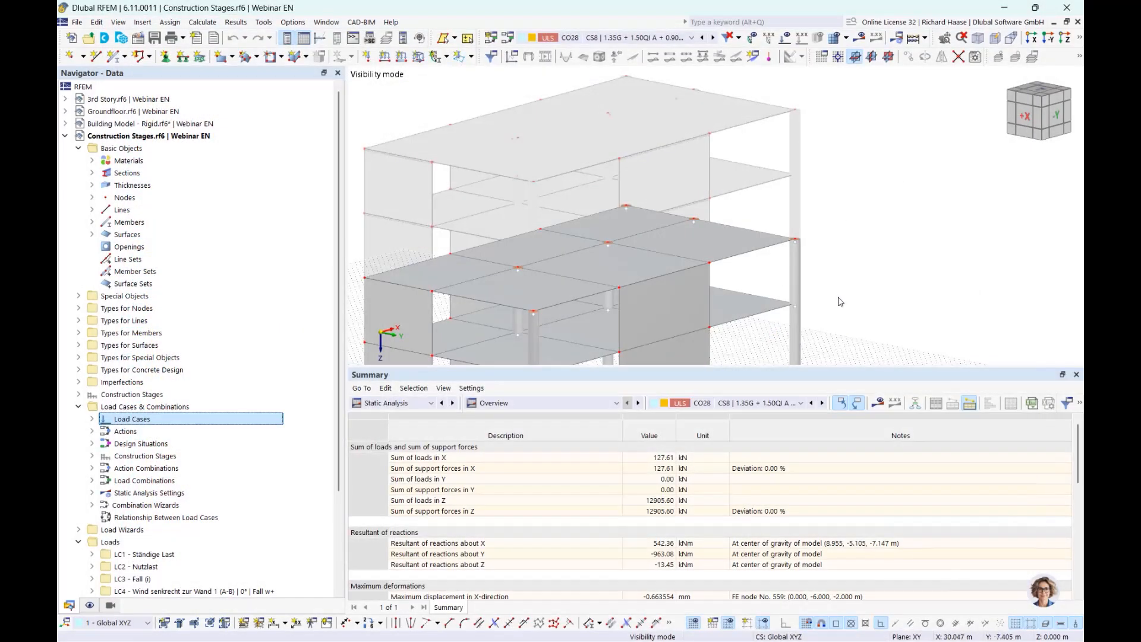
- Check which analysis add-ons are activated in the base data of the Construction Stages.rf6 model
{"action": "right_click", "coordinate": [181, 141]}
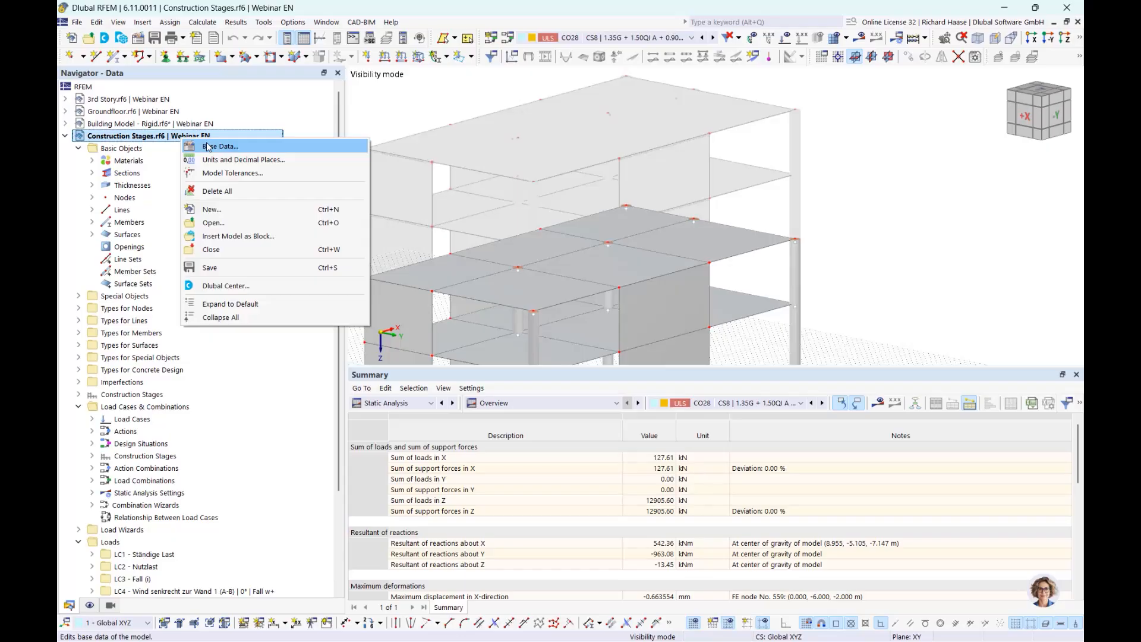
{"action": "left_click", "coordinate": [208, 147]}
{"action": "left_click", "coordinate": [265, 36]}
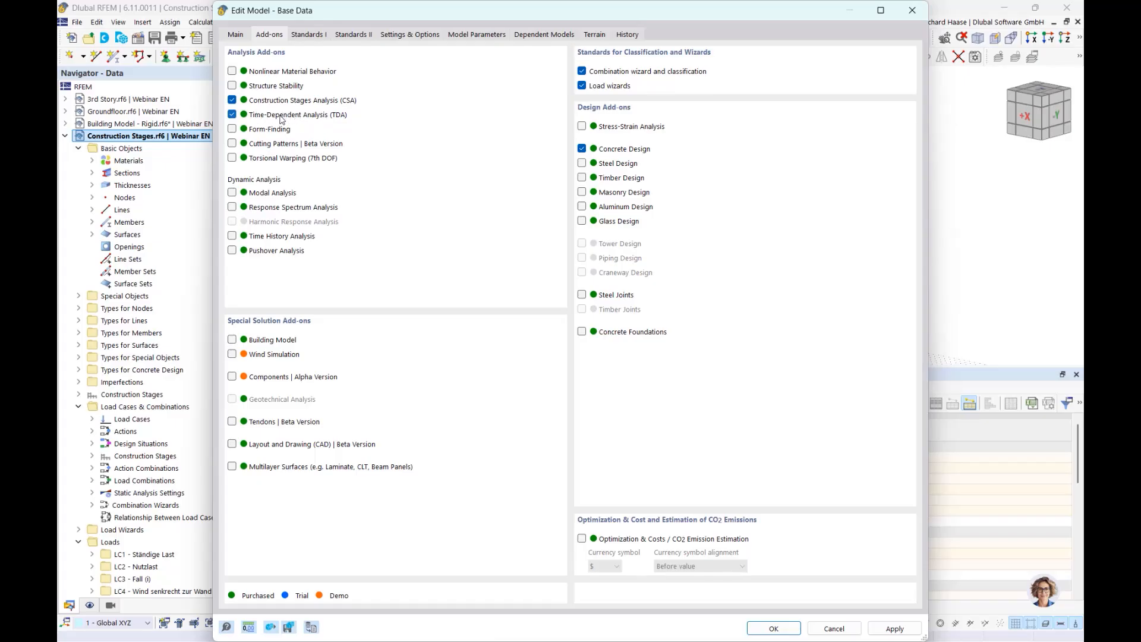
{"action": "left_click", "coordinate": [914, 10]}
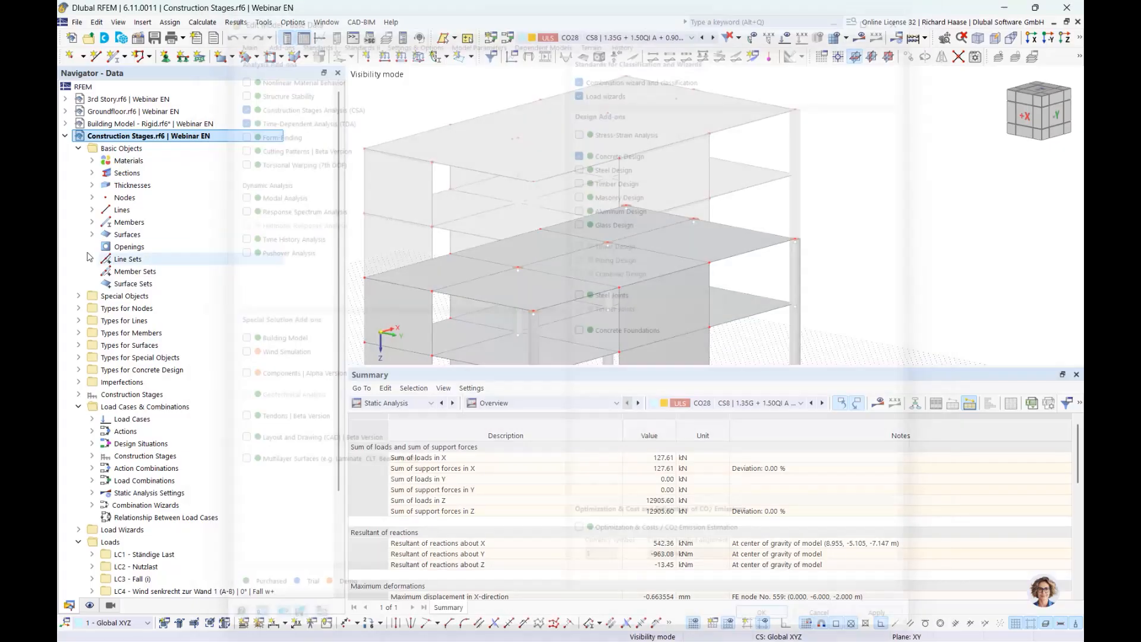
- Open construction stage CS1 - EG for editing and examine the previous stage, structural change and time settings of the stages through CS7 - 3.OG
{"action": "double_click", "coordinate": [126, 396]}
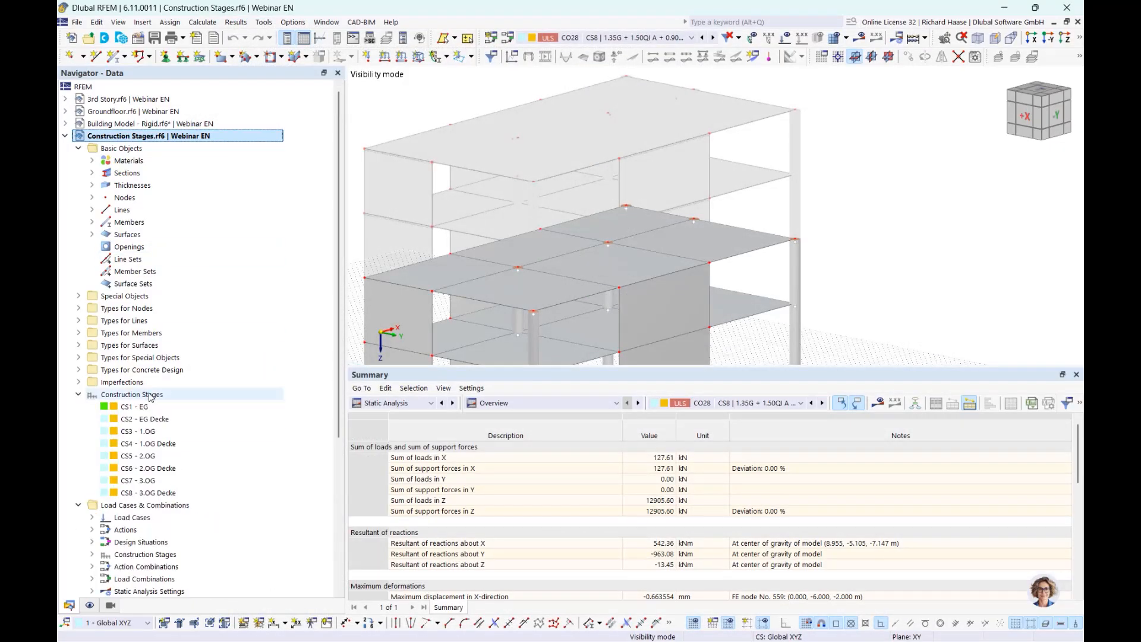
{"action": "left_click", "coordinate": [136, 406]}
{"action": "right_click", "coordinate": [143, 408]}
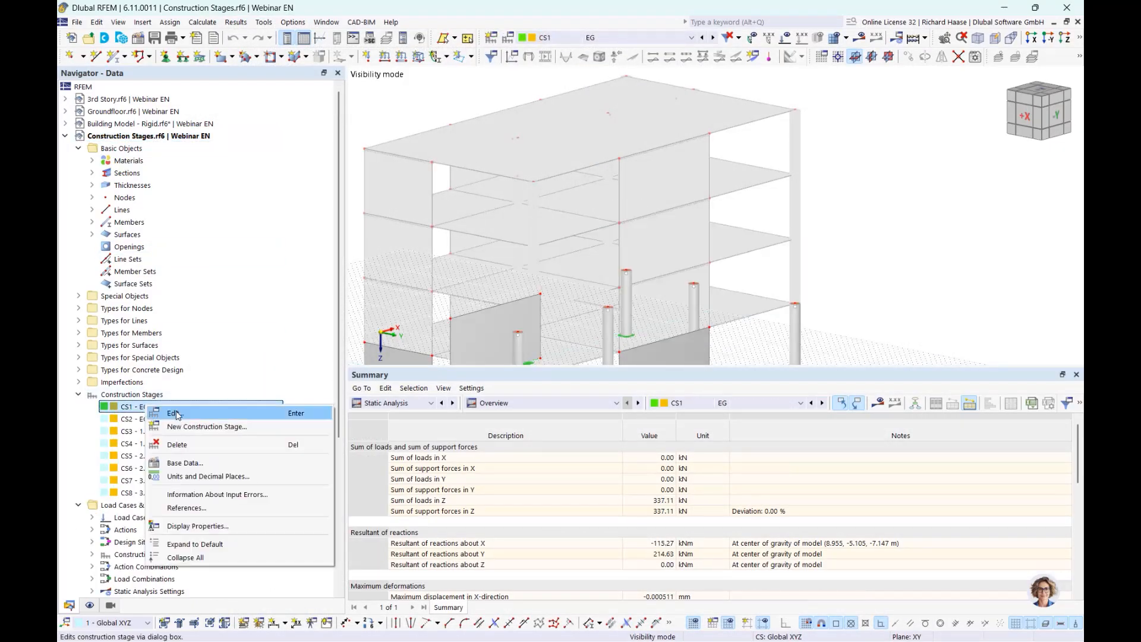
{"action": "left_click", "coordinate": [178, 412]}
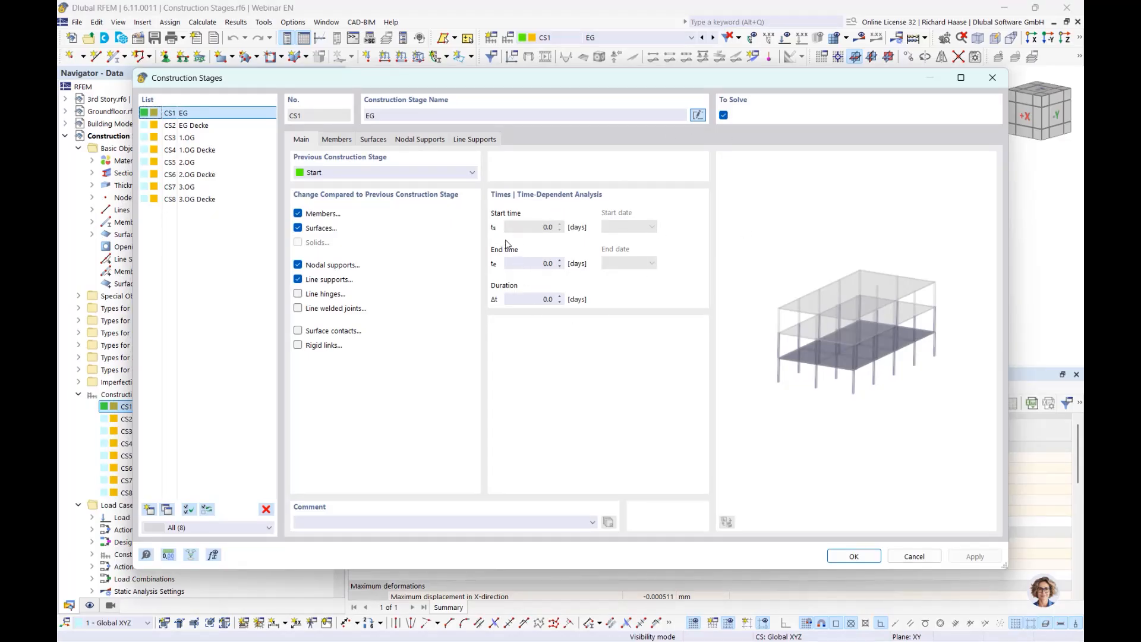
{"action": "left_click", "coordinate": [208, 126]}
{"action": "left_click", "coordinate": [196, 150]}
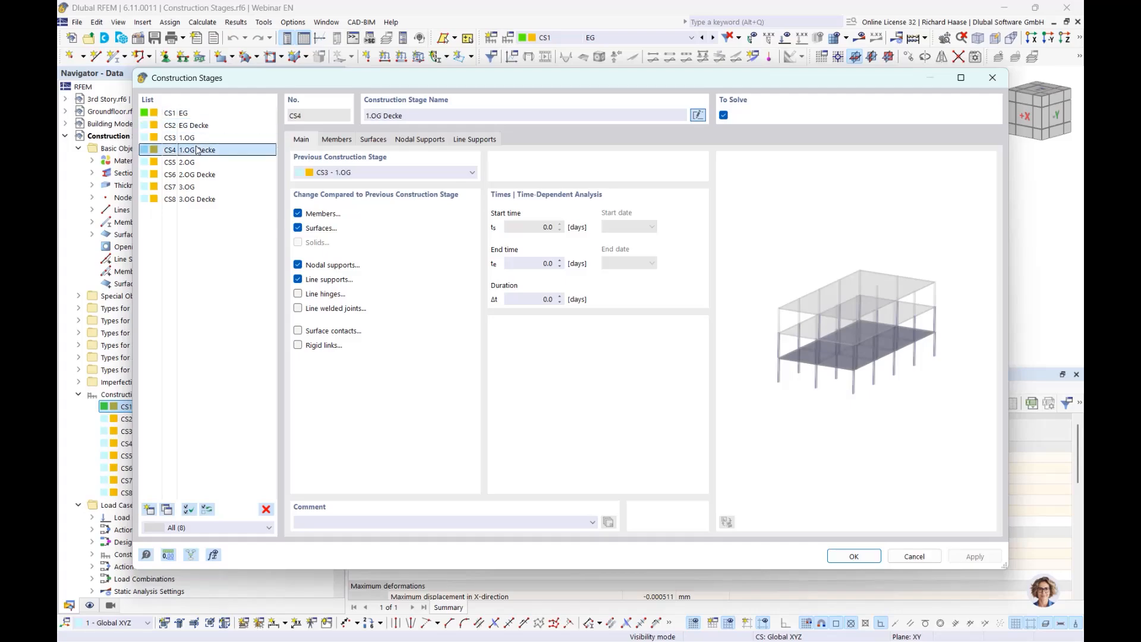
{"action": "left_click", "coordinate": [199, 162]}
{"action": "left_click", "coordinate": [196, 187]}
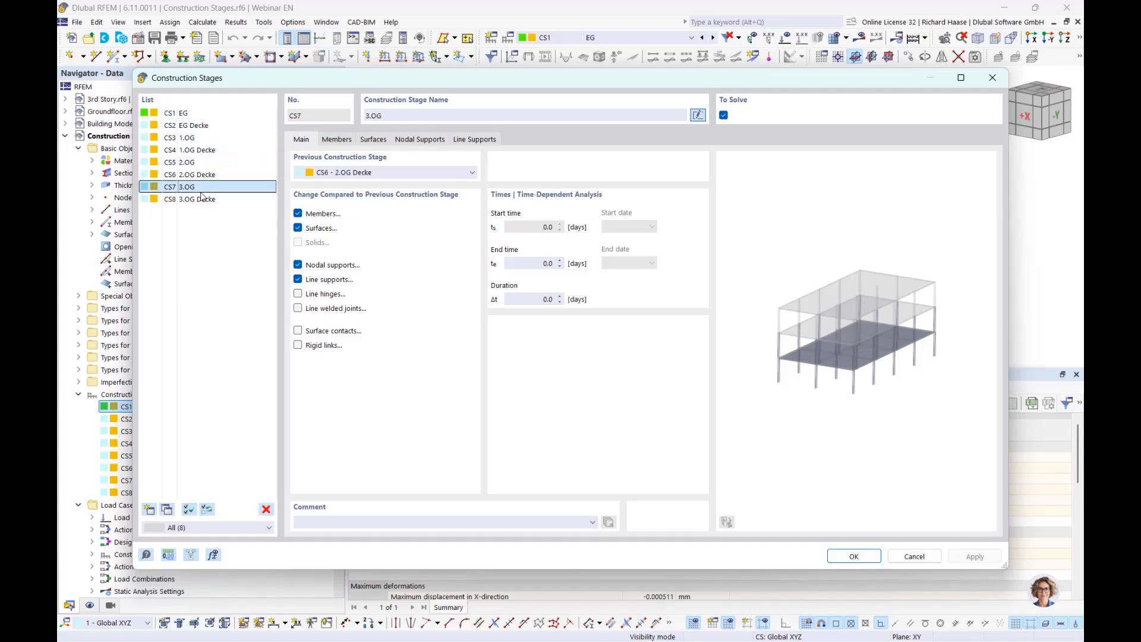
{"action": "left_click", "coordinate": [1000, 80]}
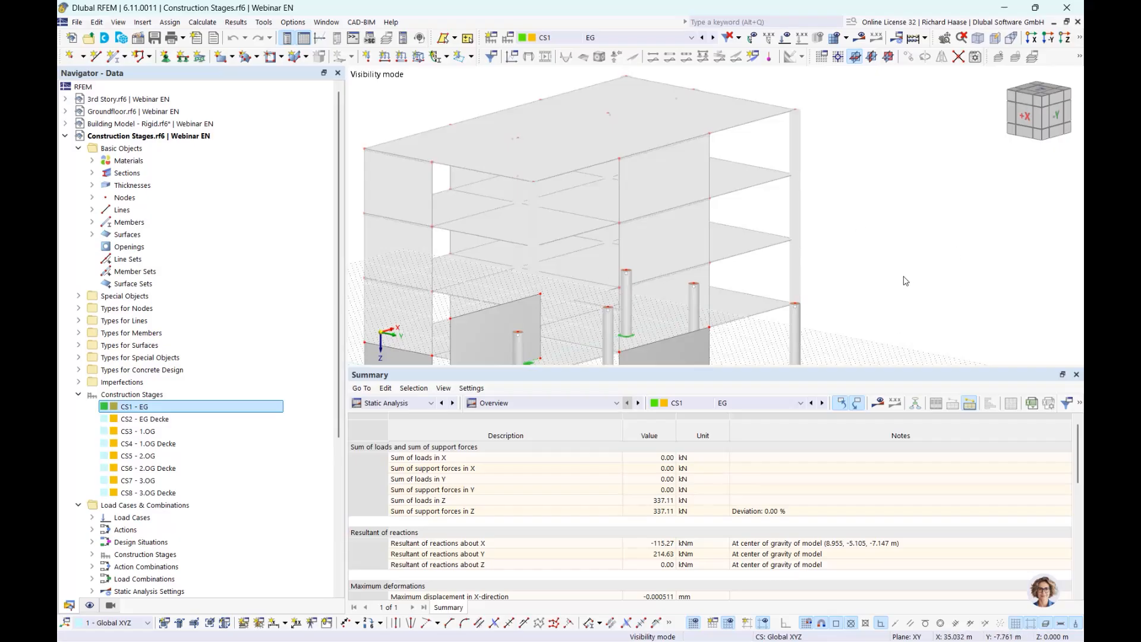
{"action": "scroll", "coordinate": [850, 285], "scroll_direction": "up", "scroll_amount": 3}
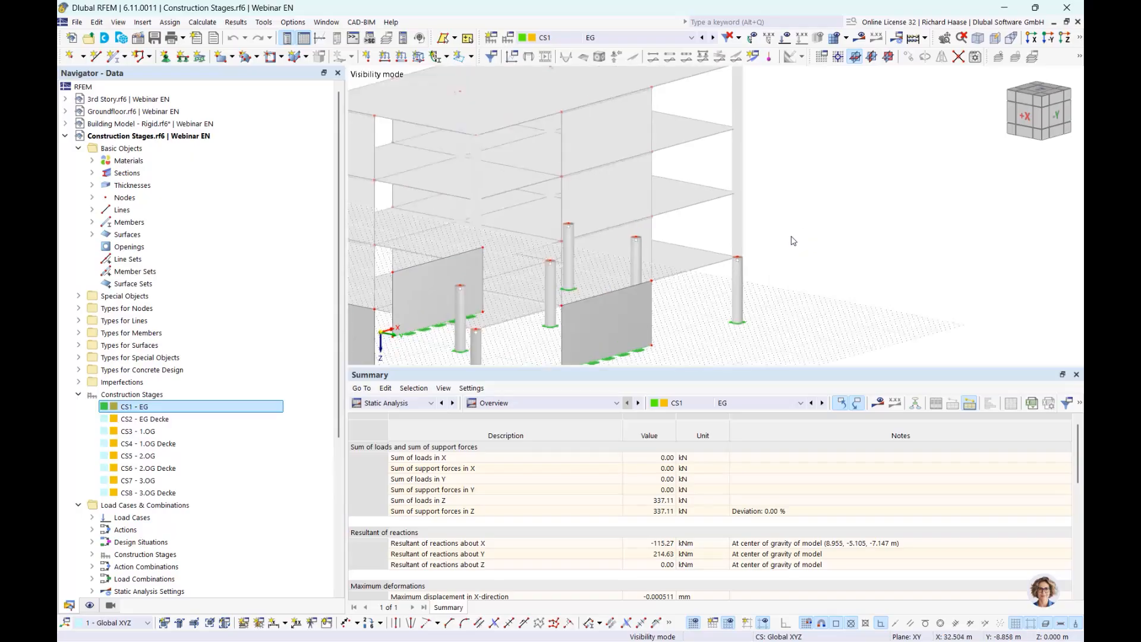
{"action": "middle_click_drag", "start_coordinate": [793, 241], "coordinate": [850, 244]}
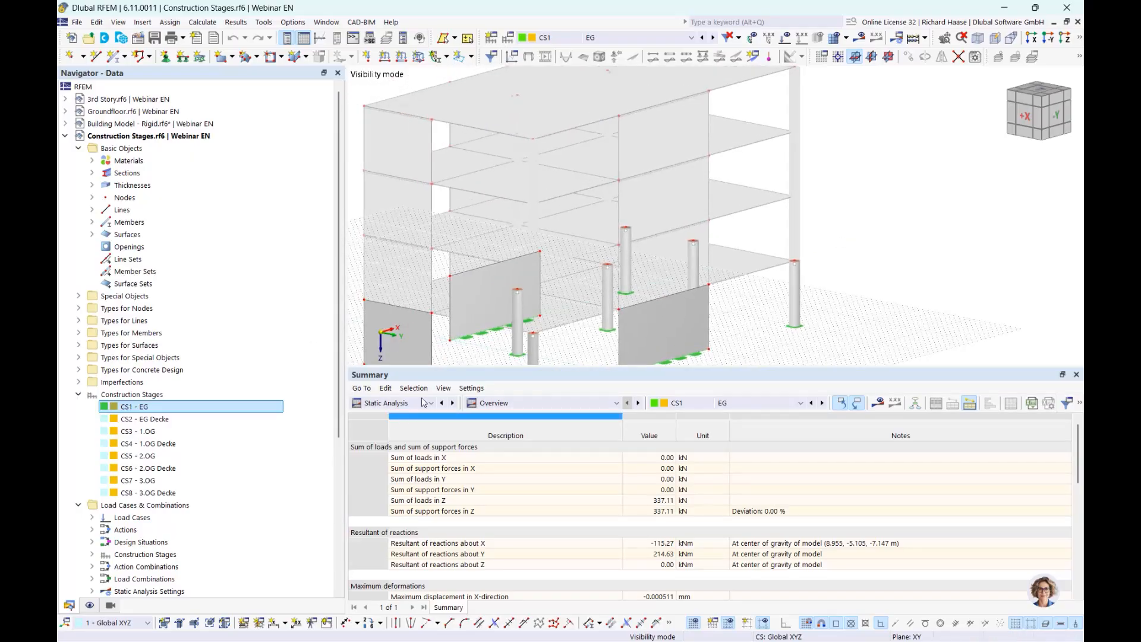
{"action": "scroll", "coordinate": [267, 339], "scroll_direction": "down", "scroll_amount": 6}
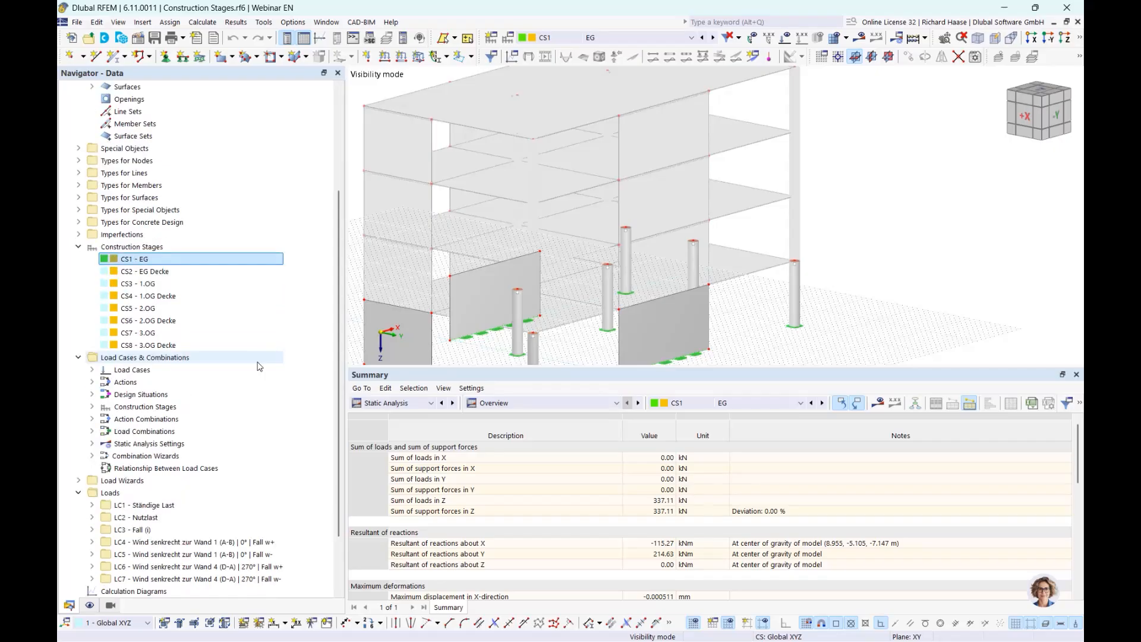